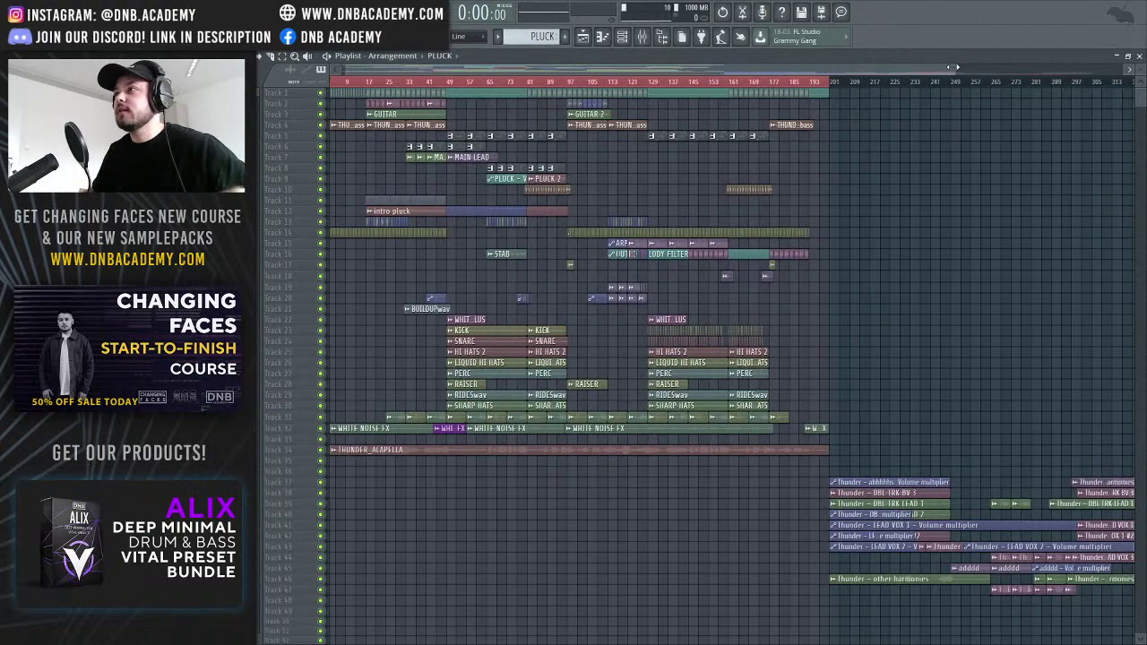
Play the arrangement from about bar 41 through the first drop
{"action": "left_click_drag", "start_coordinate": [953, 69], "coordinate": [683, 92]}
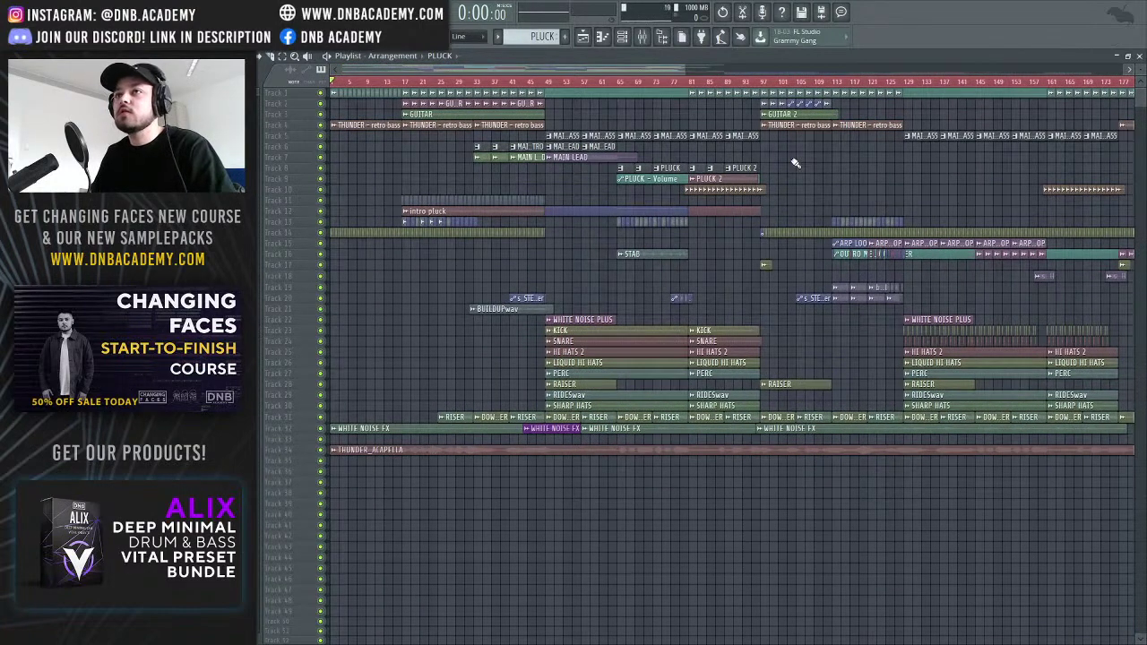
{"action": "left_click_drag", "start_coordinate": [1141, 69], "coordinate": [1035, 79]}
{"action": "left_click_drag", "start_coordinate": [667, 77], "coordinate": [602, 92]}
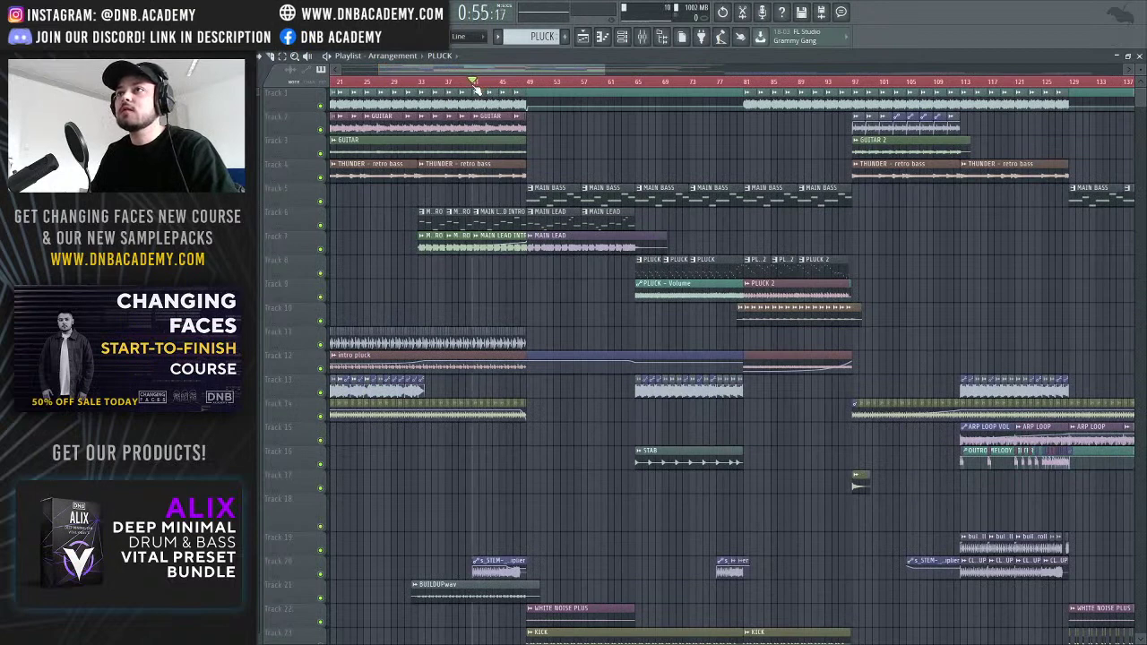
{"action": "key", "text": "space"}
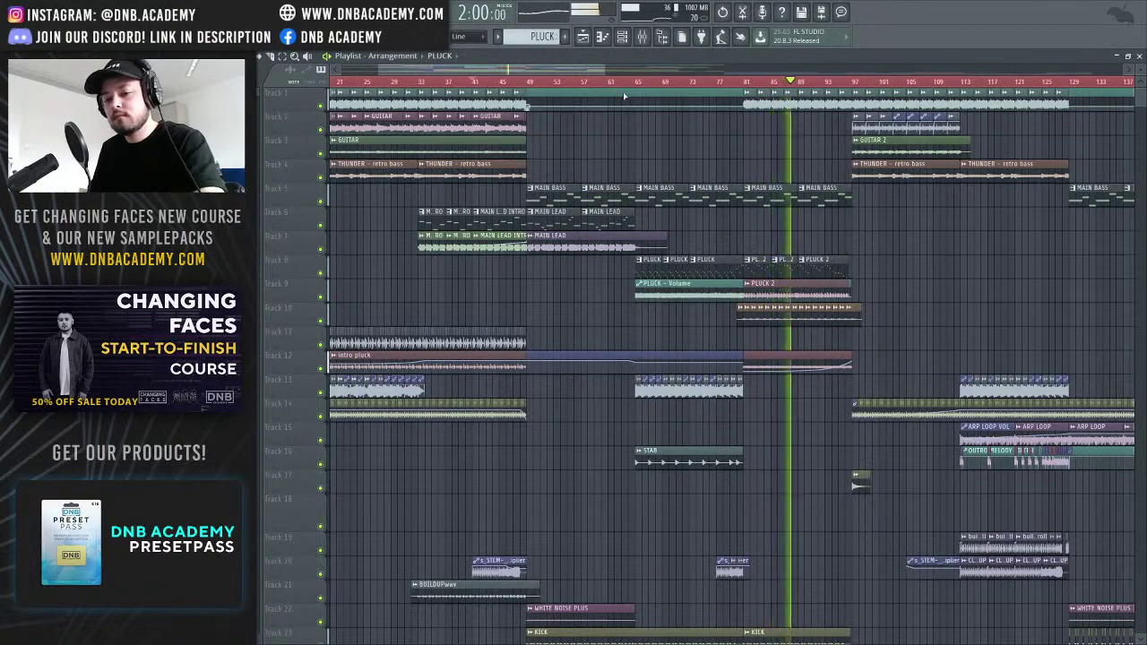
{"action": "key", "text": "space"}
Play the arrangement from about bar 112 through the second drop and outro
{"action": "scroll", "coordinate": [636, 76], "scroll_direction": "right", "scroll_amount": 6}
{"action": "scroll", "coordinate": [636, 73], "scroll_direction": "right", "scroll_amount": 7}
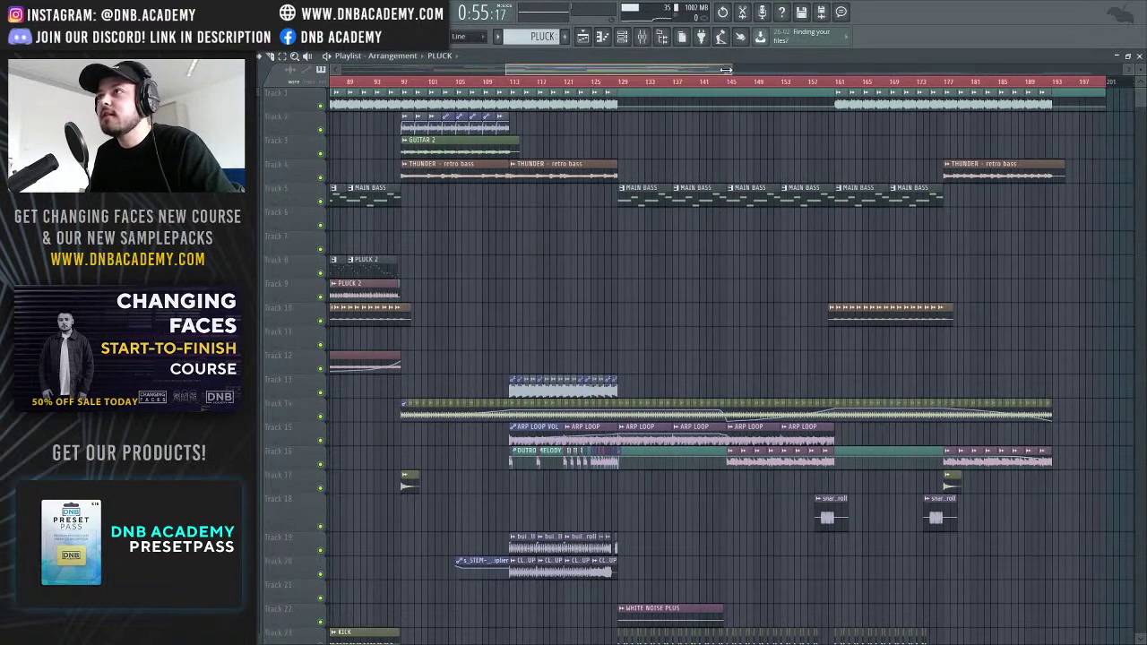
{"action": "left_click_drag", "start_coordinate": [722, 68], "coordinate": [663, 68]}
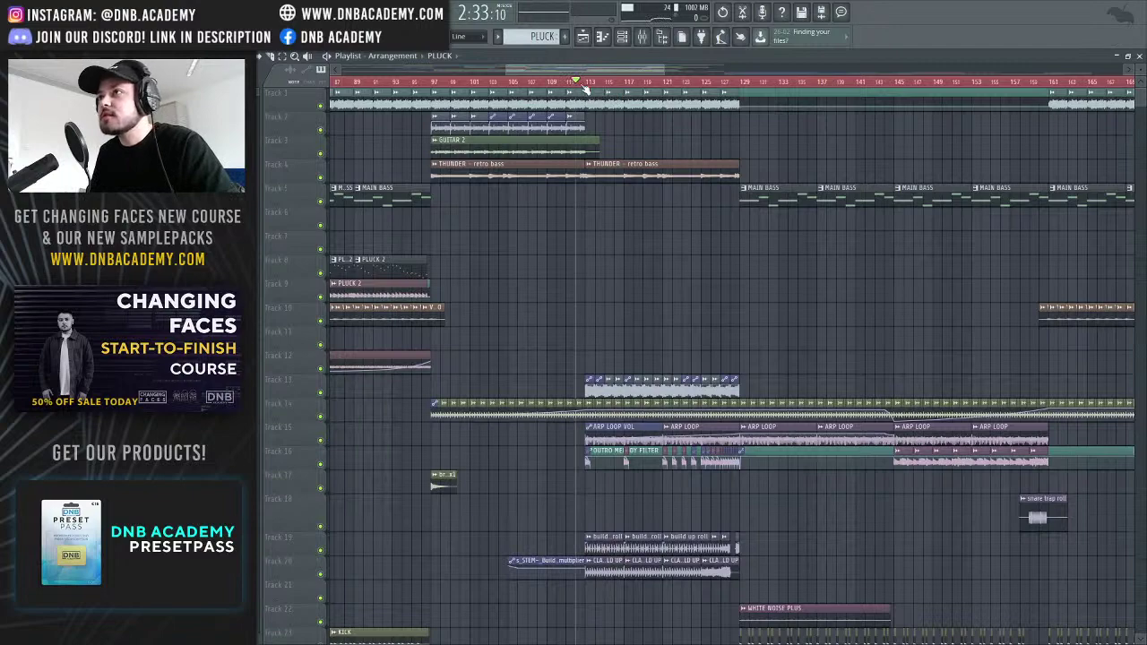
{"action": "left_click_drag", "start_coordinate": [645, 73], "coordinate": [608, 72]}
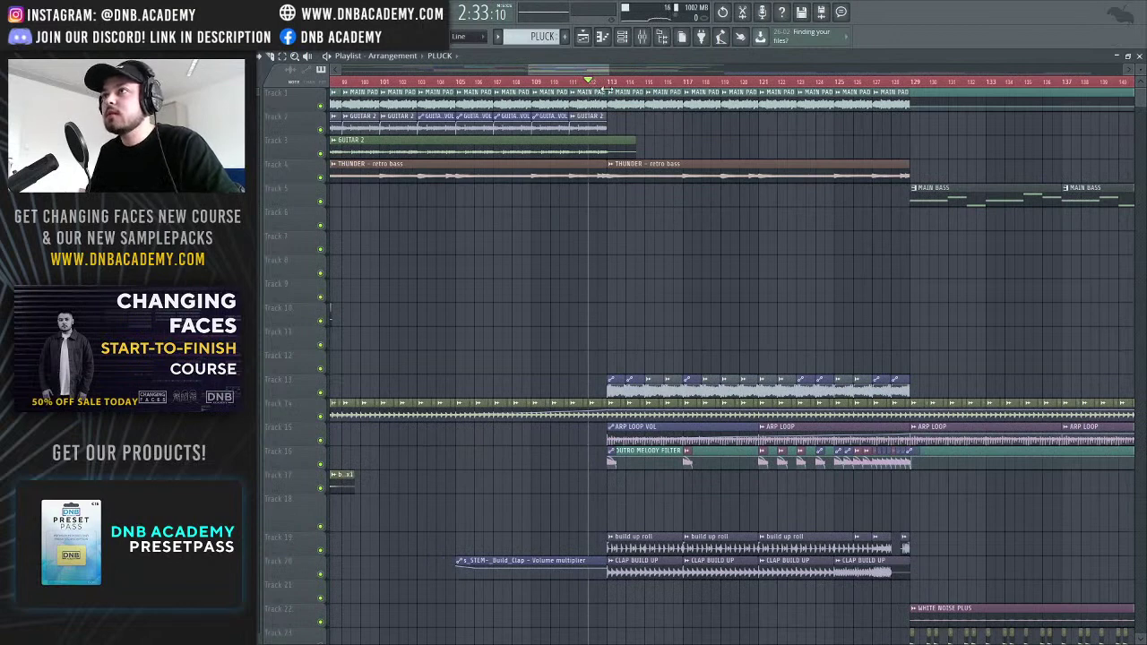
{"action": "key", "text": "space"}
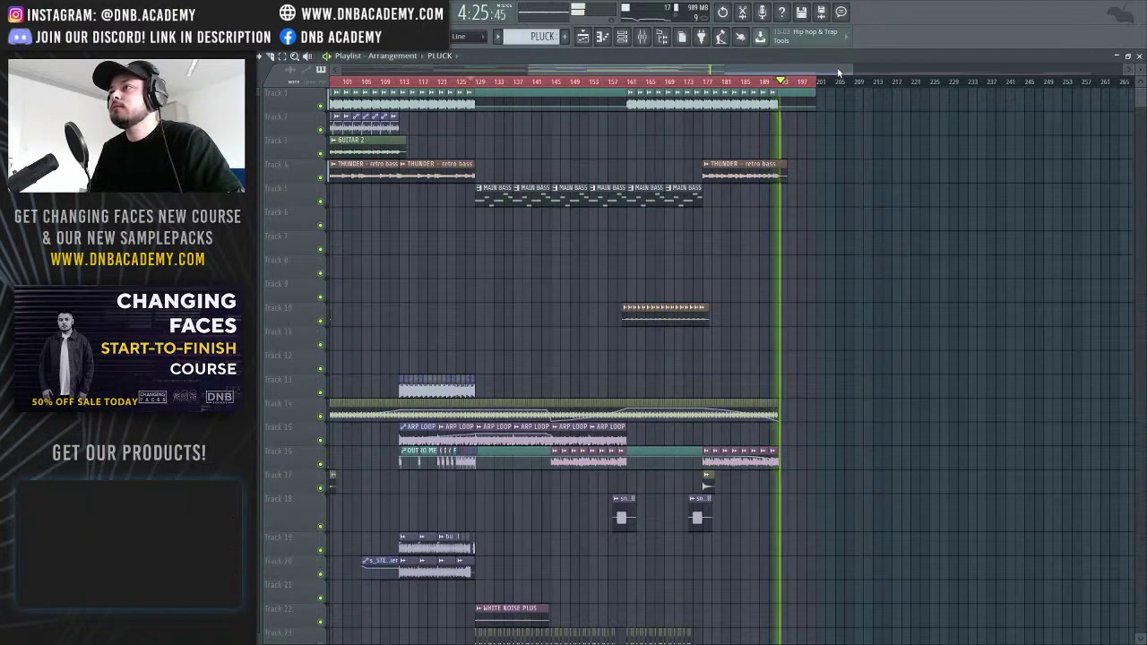
{"action": "key", "text": "space"}
Set the playback position to bar 49 and open the Serum synth of the MAIN LEAD channel
{"action": "left_click_drag", "start_coordinate": [789, 67], "coordinate": [645, 64]}
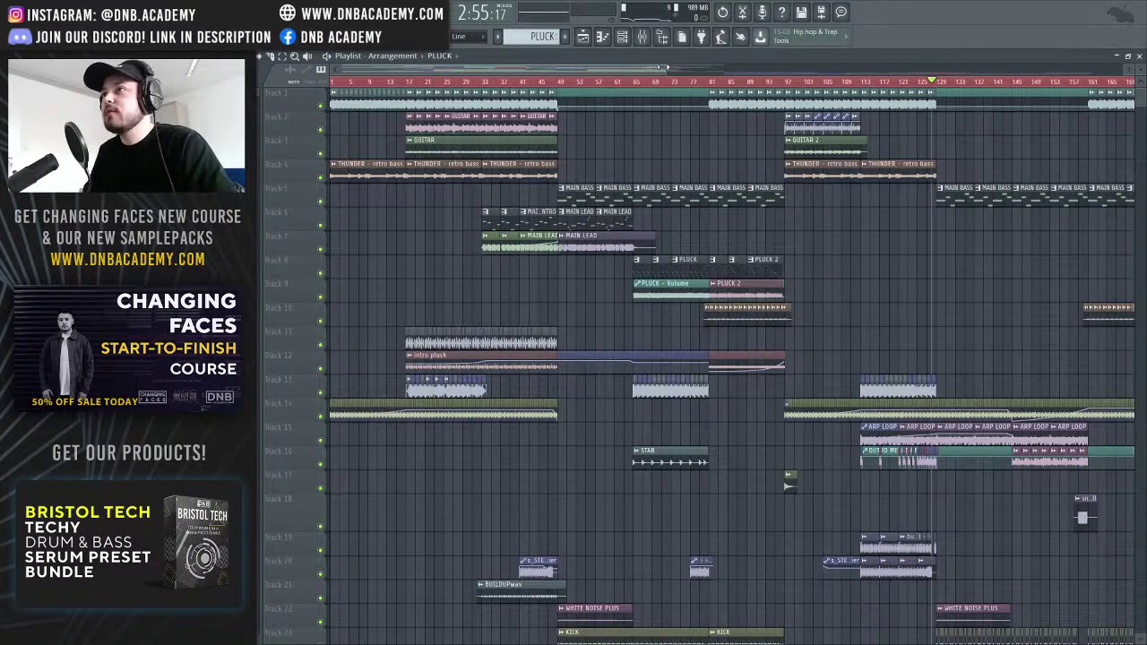
{"action": "left_click_drag", "start_coordinate": [665, 67], "coordinate": [572, 72]}
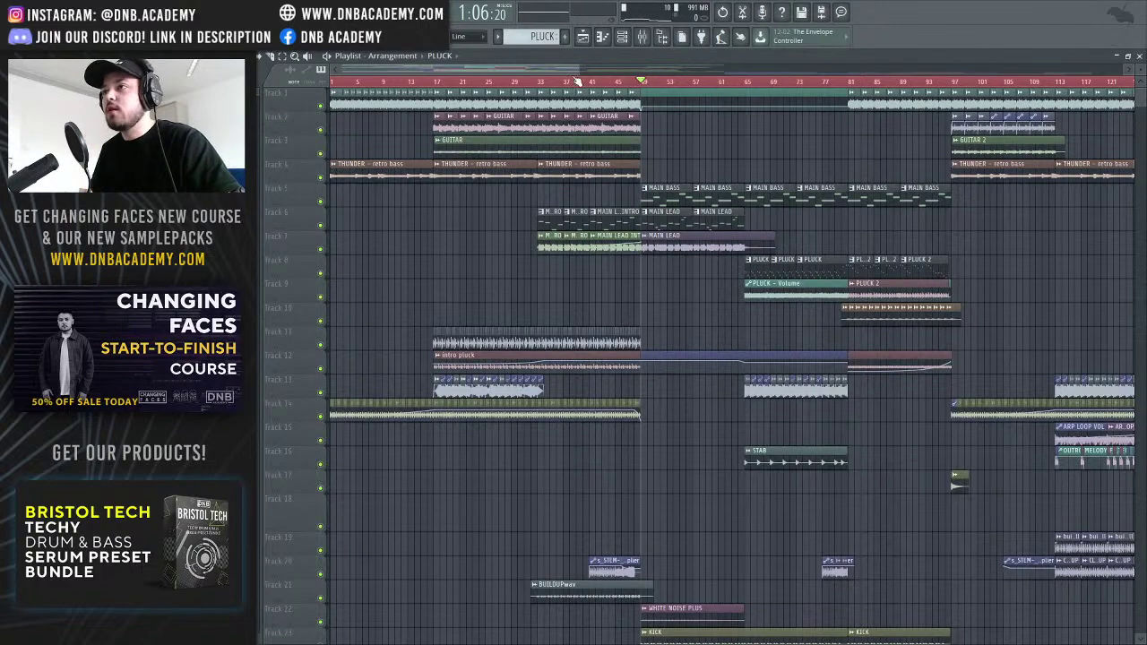
{"action": "left_click_drag", "start_coordinate": [556, 73], "coordinate": [586, 225]}
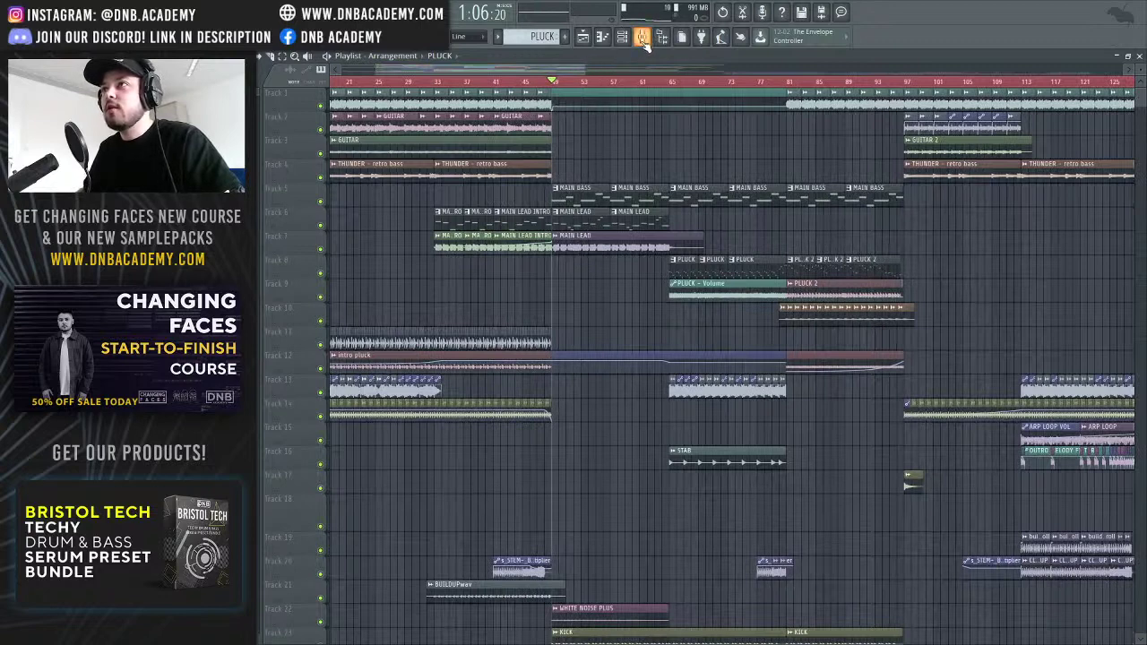
{"action": "left_click", "coordinate": [578, 225]}
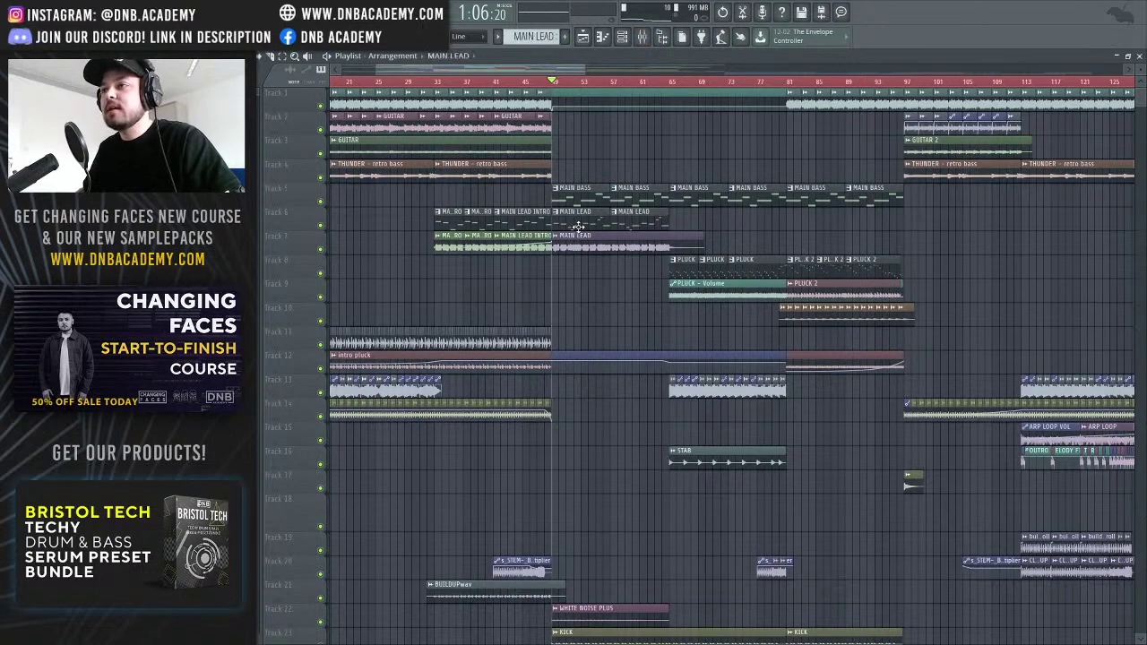
{"action": "double_click", "coordinate": [578, 226]}
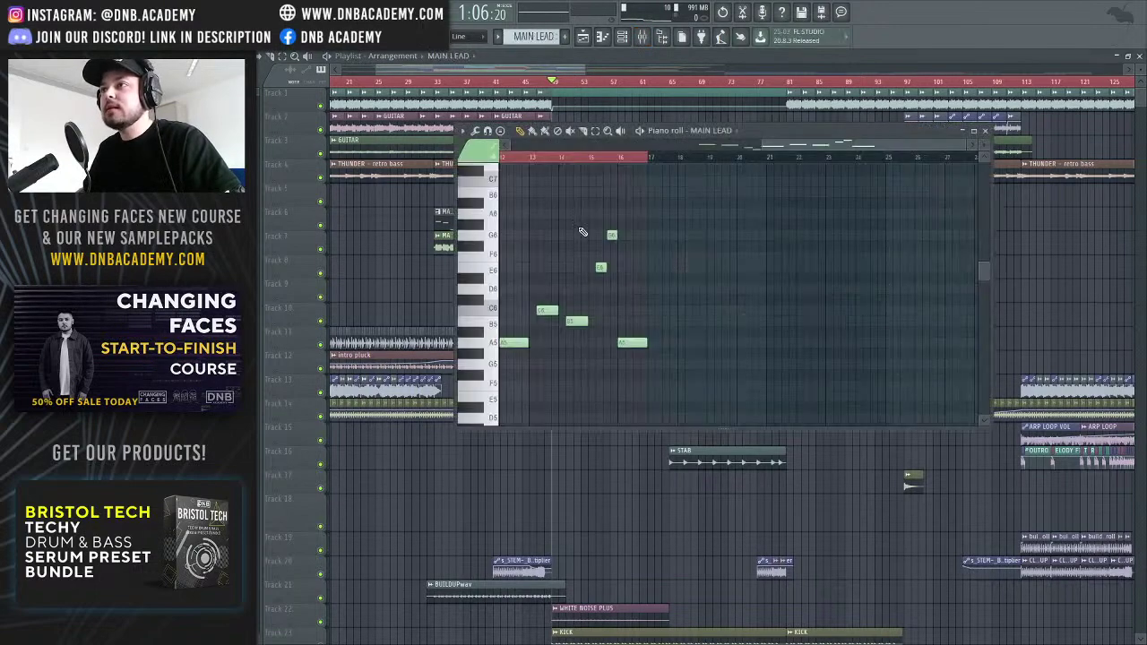
{"action": "left_click", "coordinate": [986, 132]}
{"action": "left_click", "coordinate": [645, 177]}
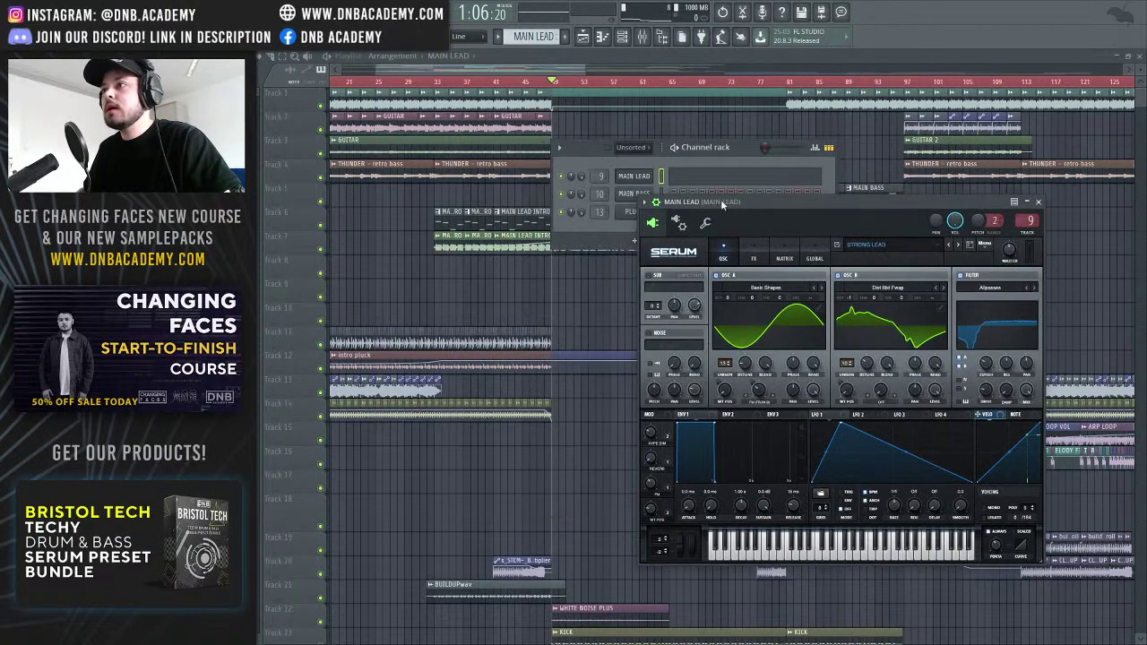
Solo the two main lead tracks, Track 6 and Track 7, in the playlist and play them from bar 49
{"action": "left_click", "coordinate": [332, 251]}
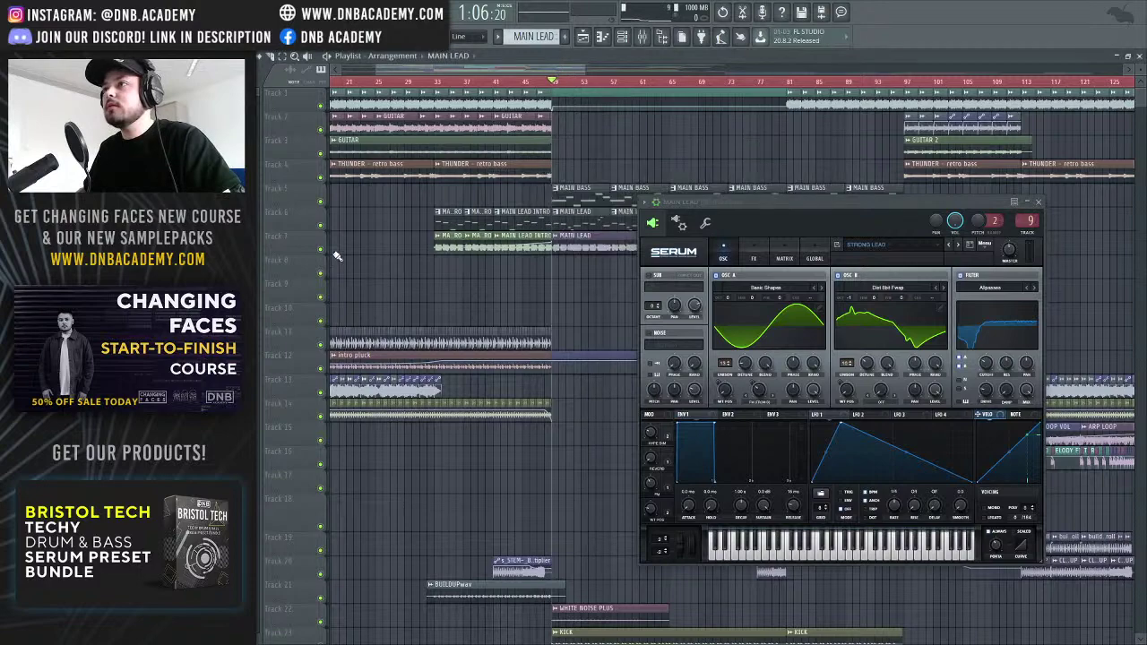
{"action": "left_click", "coordinate": [321, 249], "text": "ctrl"}
{"action": "left_click", "coordinate": [321, 225]}
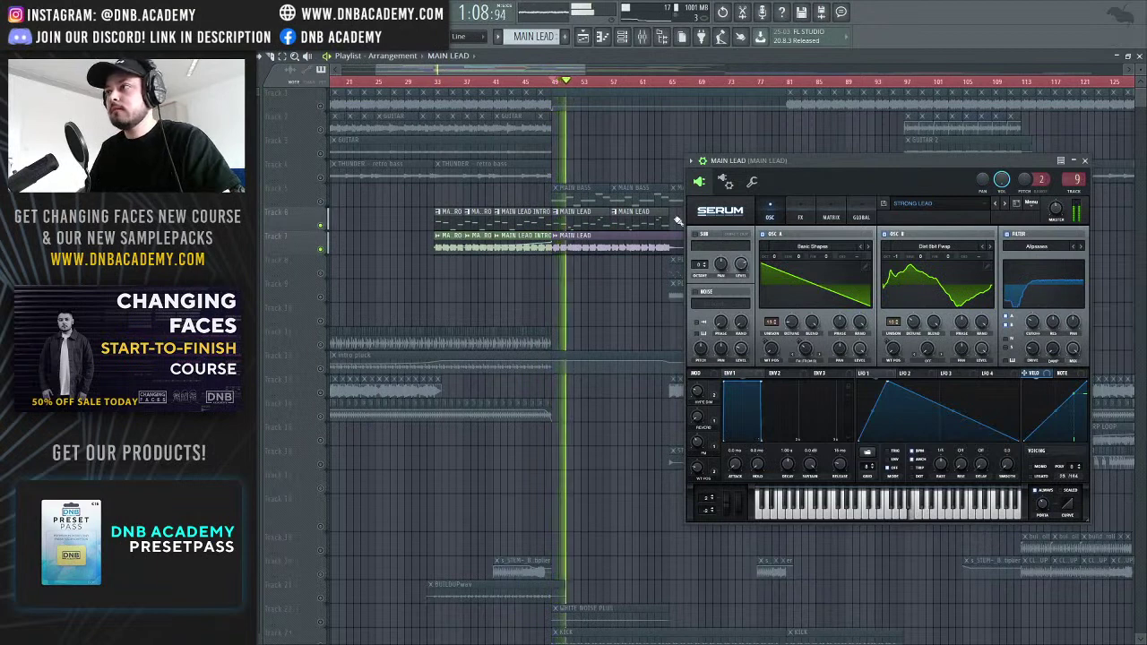
Examine the note melody of the MAIN LEAD pattern in the piano roll with the synth window minimized
{"action": "double_click", "coordinate": [591, 224]}
{"action": "double_click", "coordinate": [573, 342]}
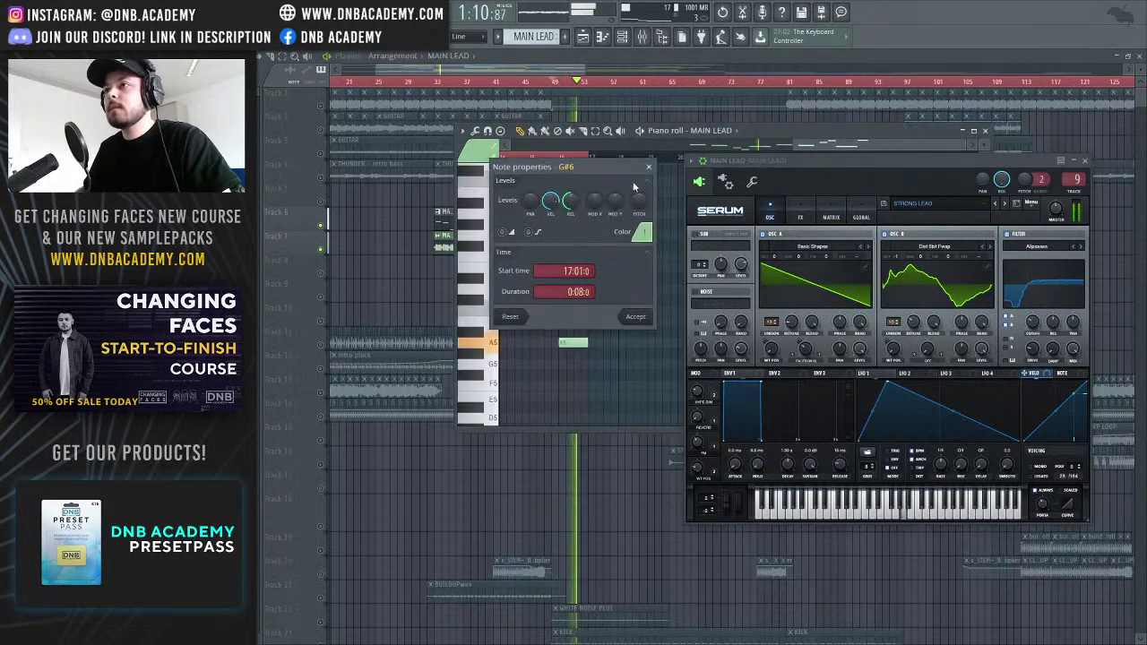
{"action": "left_click", "coordinate": [649, 167]}
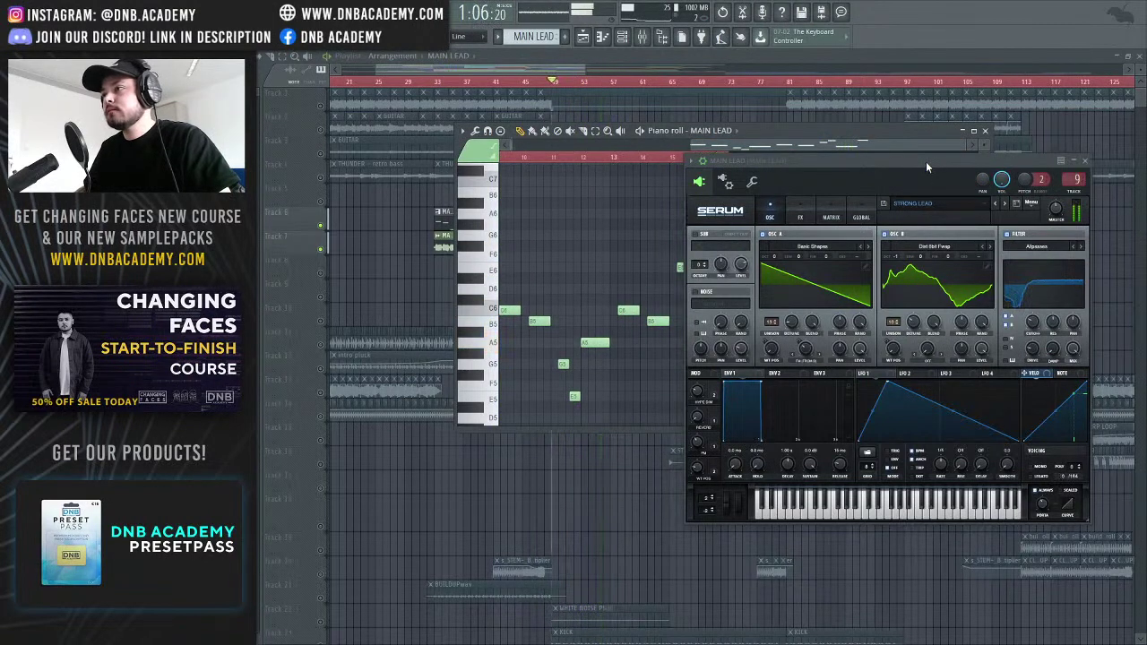
{"action": "left_click_drag", "start_coordinate": [925, 161], "coordinate": [923, 172]}
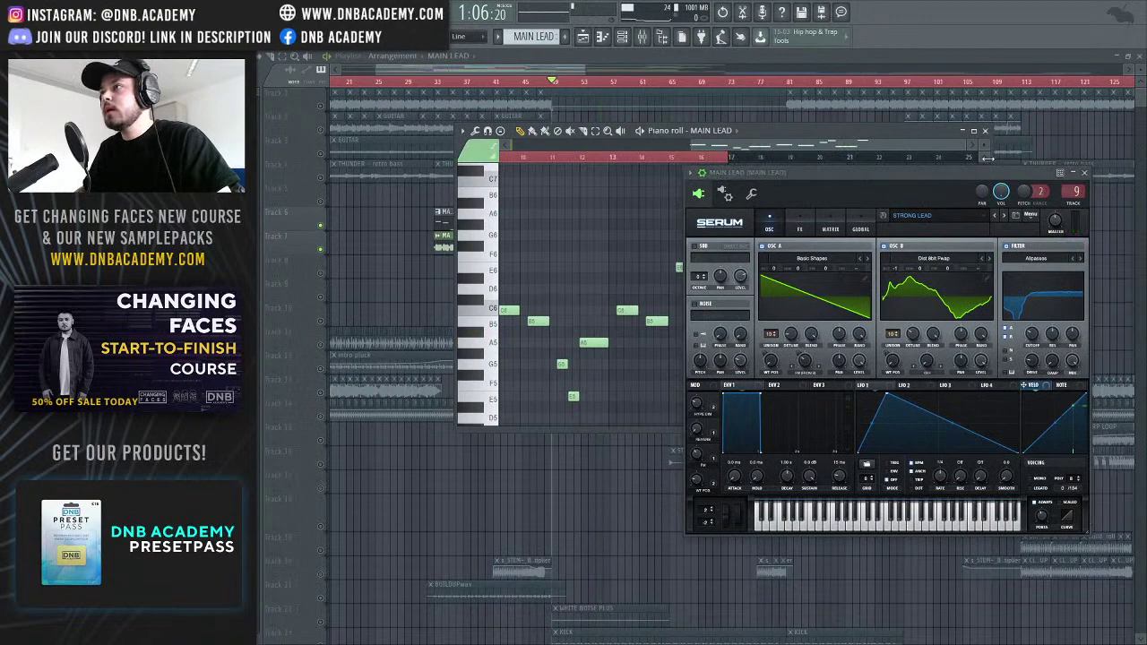
{"action": "left_click", "coordinate": [1062, 172]}
{"action": "left_click_drag", "start_coordinate": [965, 146], "coordinate": [831, 145]}
{"action": "scroll", "coordinate": [819, 289], "scroll_direction": "down", "scroll_amount": 1}
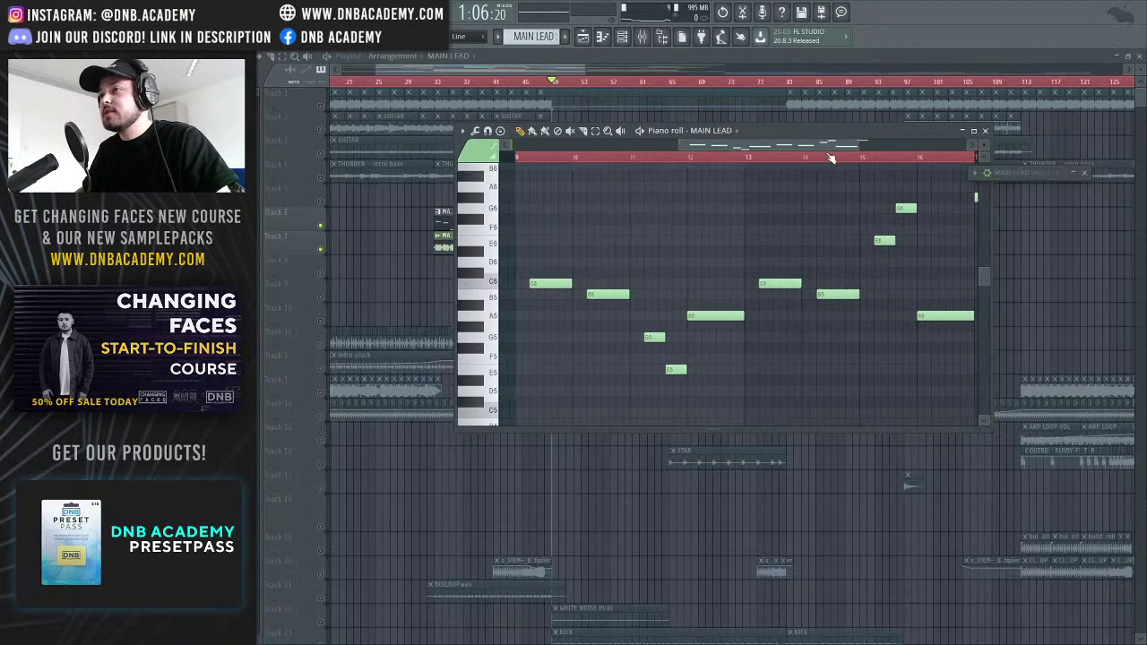
Close the piano roll and bring back the MAIN LEAD Serum window to examine its oscillators, filter and envelopes
{"action": "left_click", "coordinate": [984, 132]}
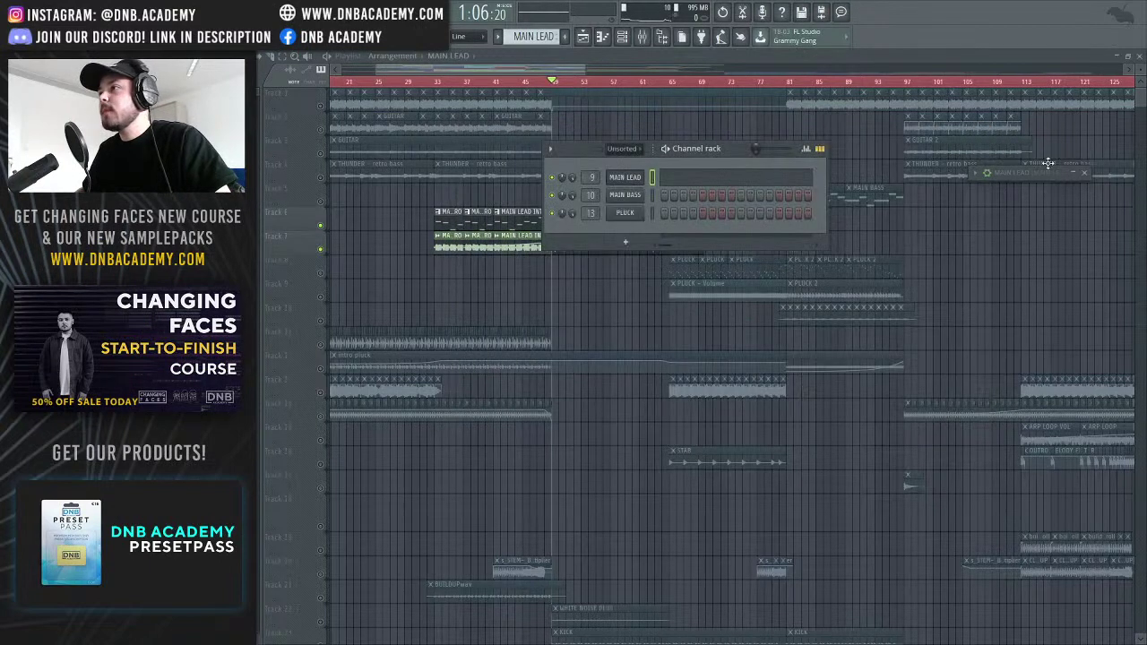
{"action": "left_click", "coordinate": [627, 179]}
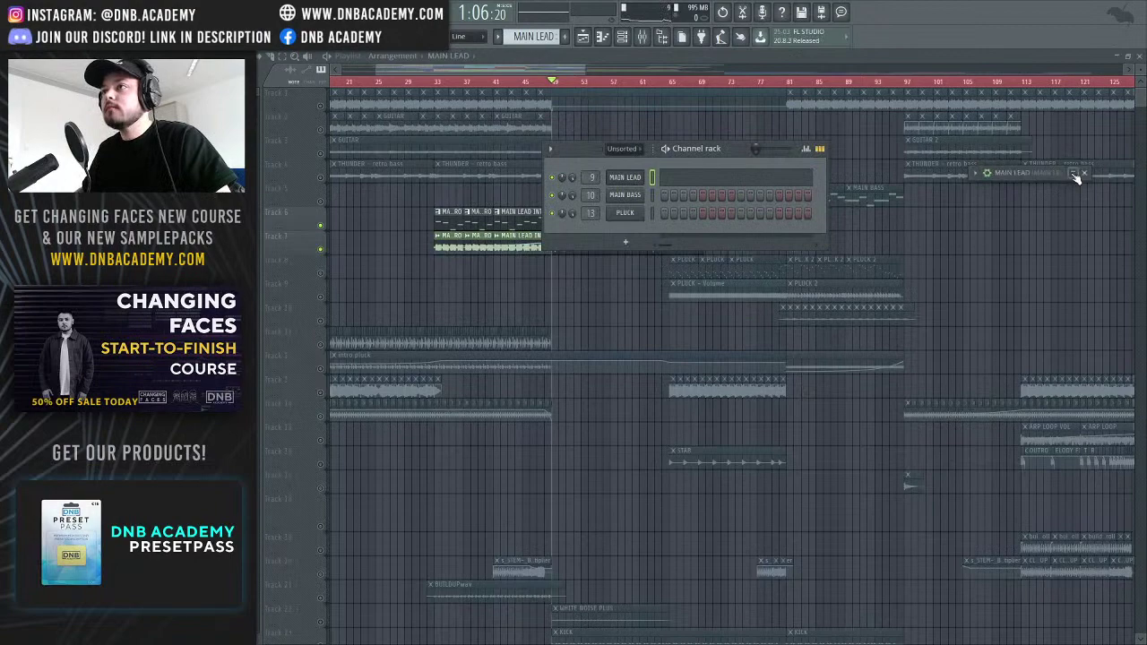
{"action": "left_click_drag", "start_coordinate": [858, 170], "coordinate": [691, 120]}
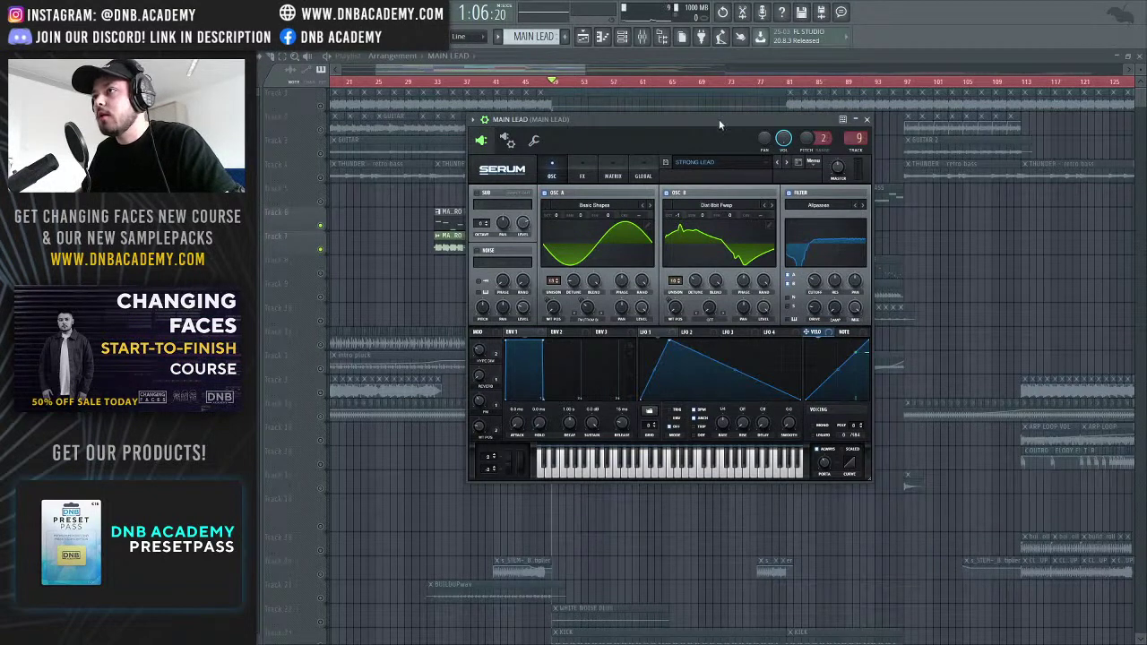
{"action": "left_click_drag", "start_coordinate": [712, 117], "coordinate": [718, 105]}
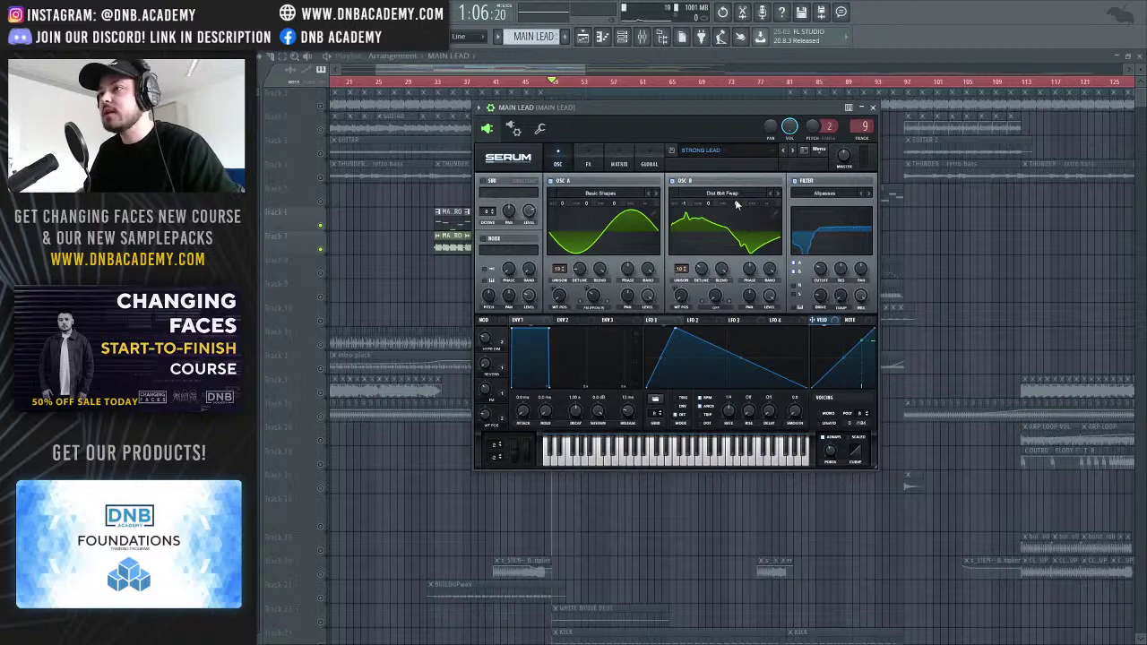
{"action": "left_click_drag", "start_coordinate": [719, 111], "coordinate": [753, 101]}
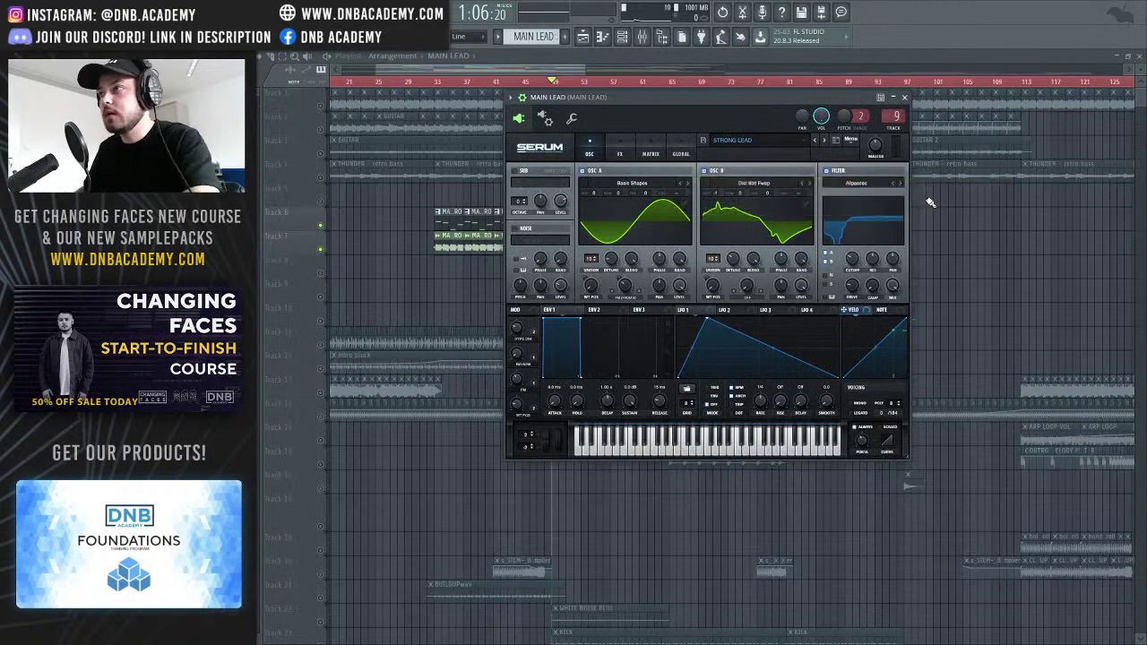
{"action": "left_click_drag", "start_coordinate": [769, 96], "coordinate": [725, 93]}
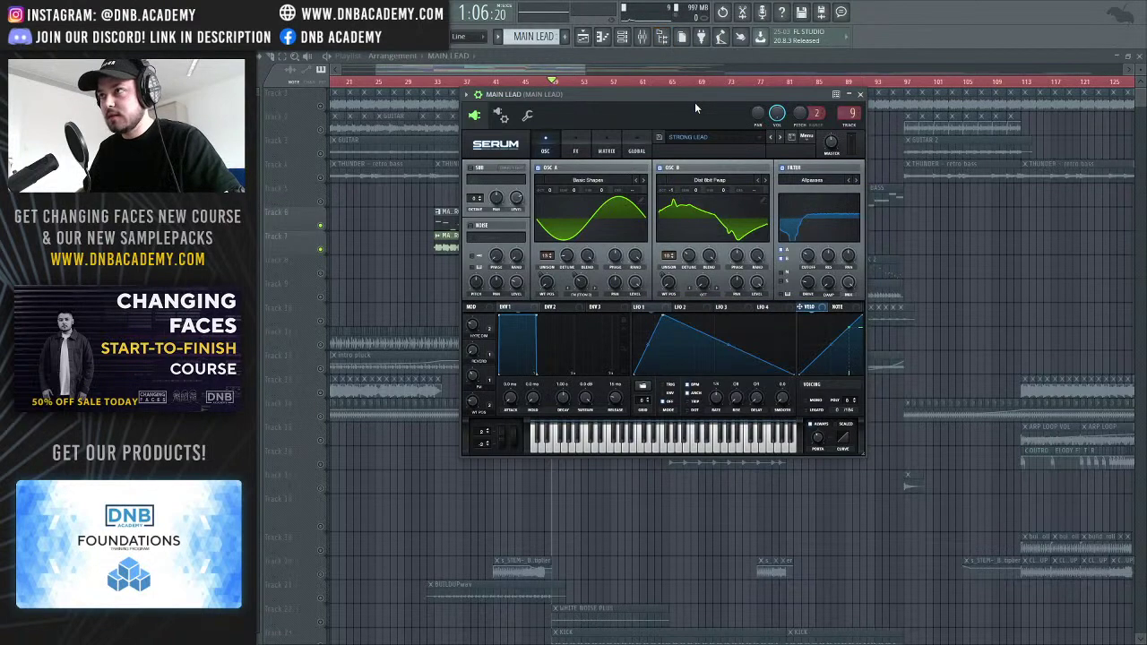
{"action": "left_click_drag", "start_coordinate": [692, 102], "coordinate": [820, 105]}
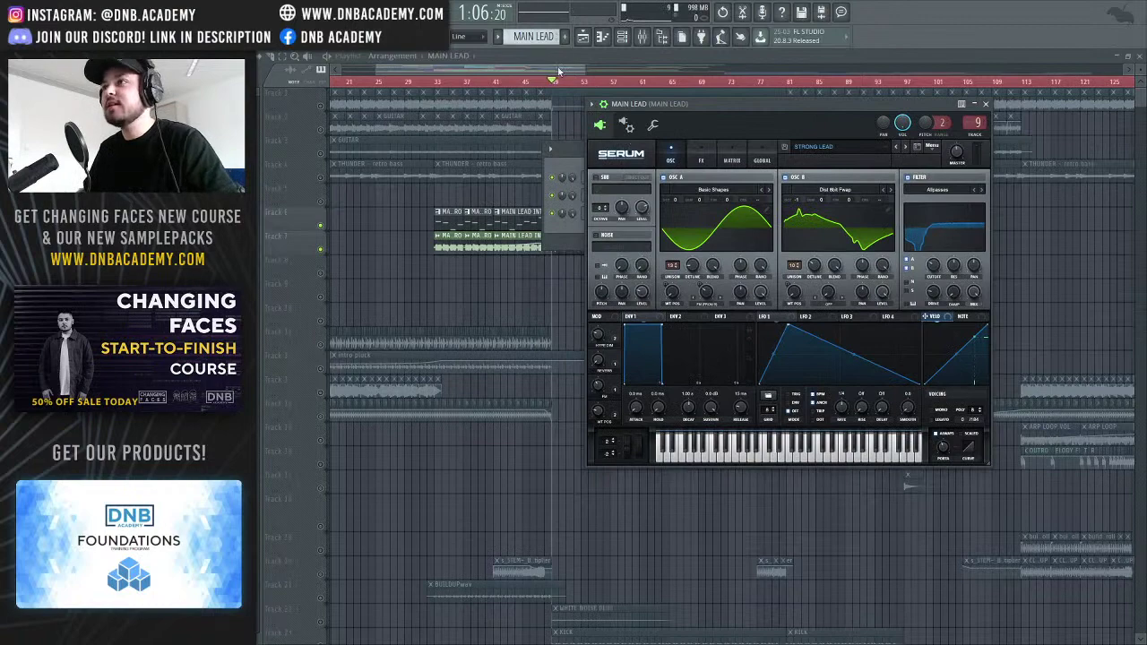
{"action": "left_click_drag", "start_coordinate": [718, 102], "coordinate": [779, 99]}
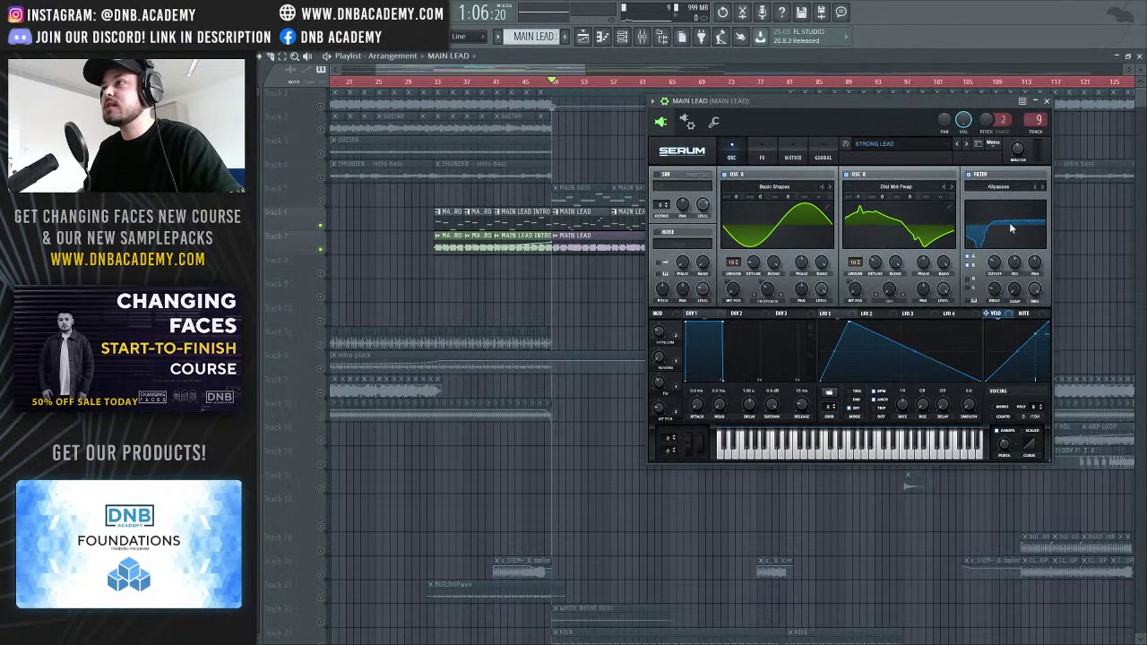
Show the MAIN LEAD channel's miscellaneous settings with its polyphony options and briefly play the lead from bar 49
{"action": "left_click", "coordinate": [714, 123]}
{"action": "right_click", "coordinate": [664, 168]}
{"action": "left_click", "coordinate": [572, 236]}
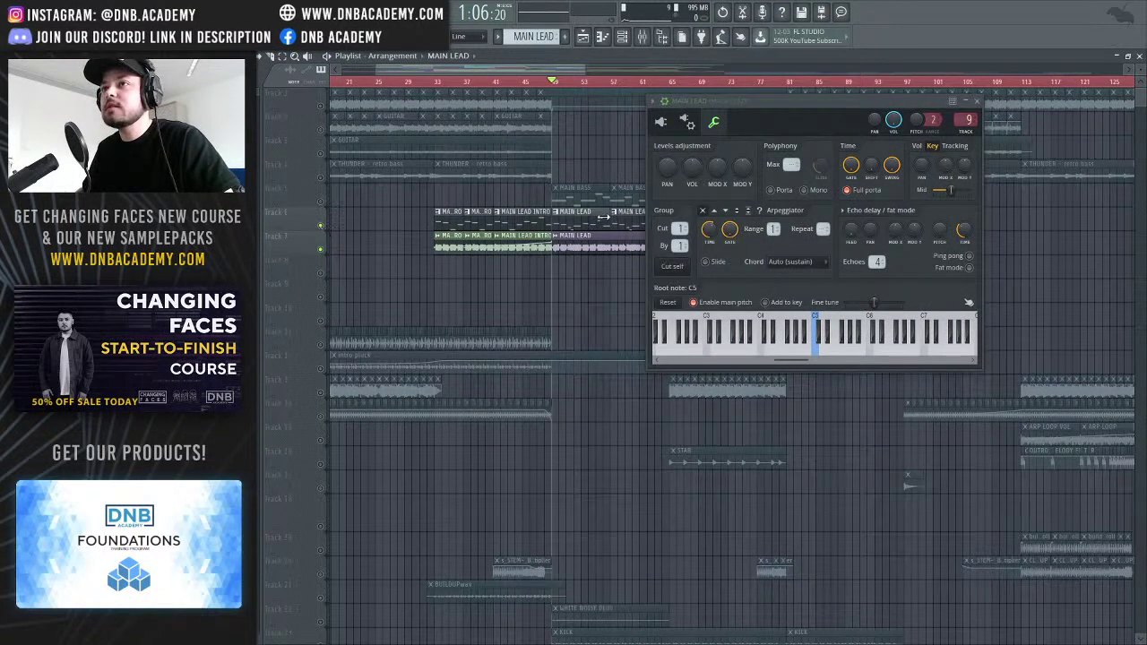
{"action": "double_click", "coordinate": [604, 217]}
{"action": "key", "text": "space"}
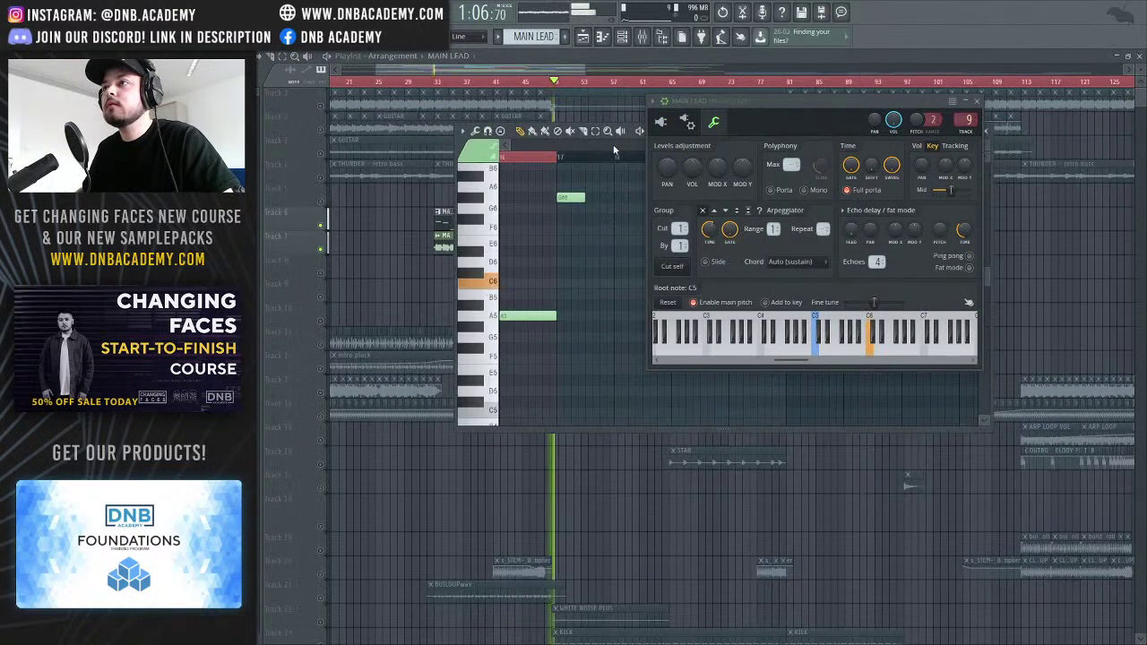
{"action": "key", "text": "space"}
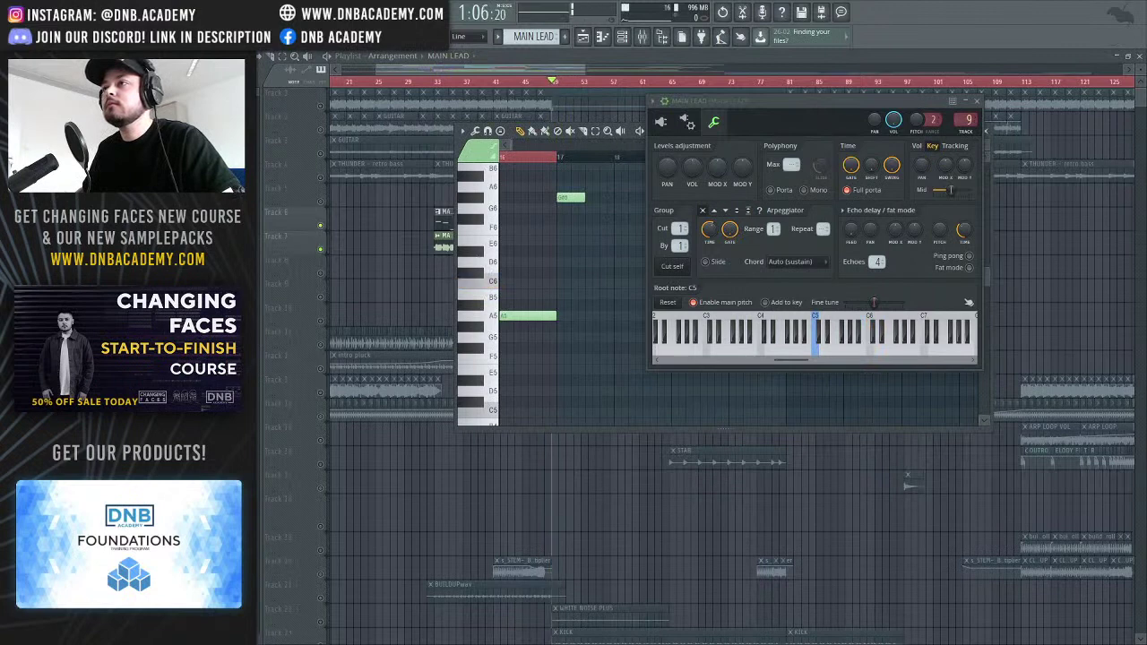
Close the channel settings, play the MAIN LEAD melody in the piano roll, and close the piano roll
{"action": "left_click", "coordinate": [977, 100]}
{"action": "left_click_drag", "start_coordinate": [940, 149], "coordinate": [792, 165]}
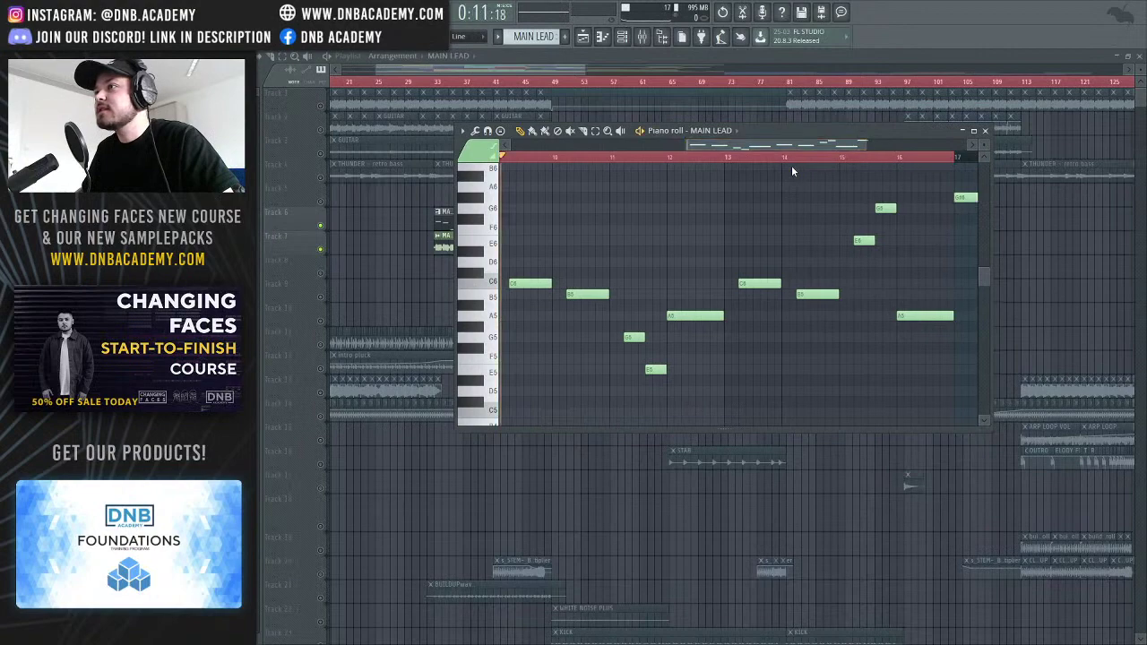
{"action": "key", "text": "space"}
{"action": "left_click", "coordinate": [985, 130]}
{"action": "key", "text": "space"}
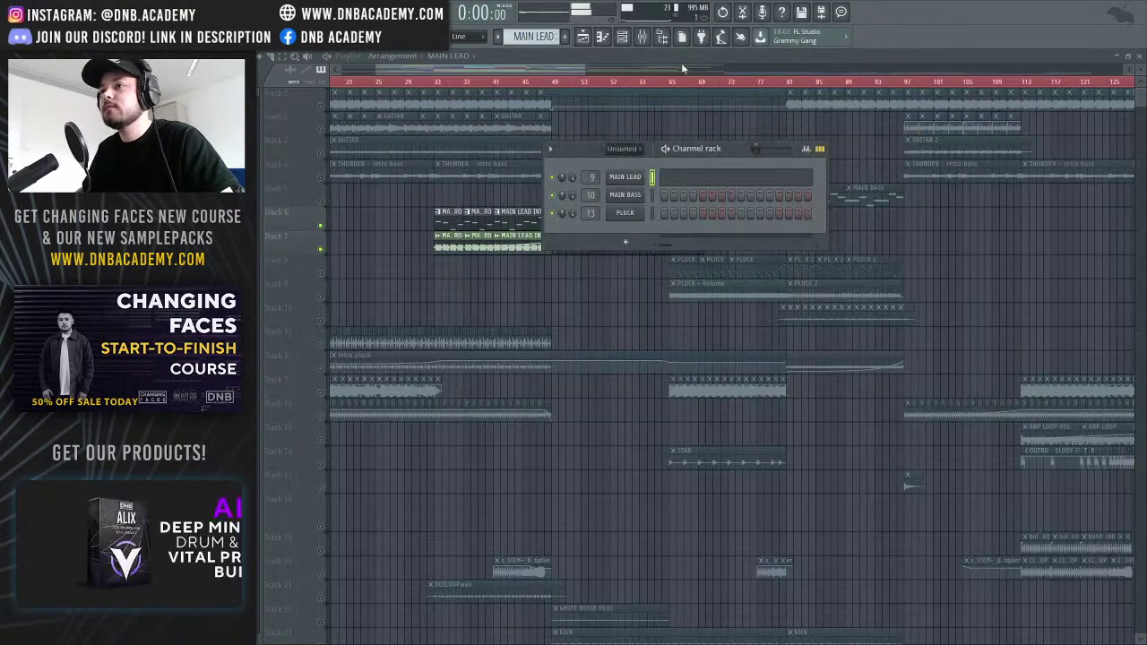
Reopen Serum on the MAIN LEAD channel and turn off its Allpasses filter
{"action": "left_click", "coordinate": [632, 176]}
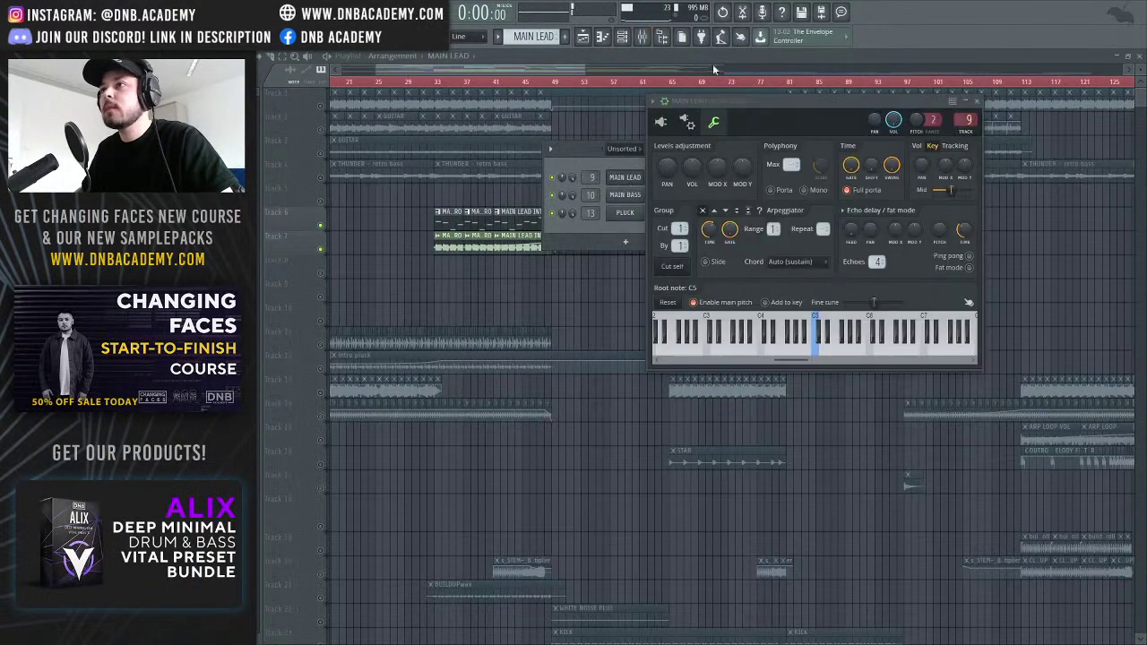
{"action": "left_click", "coordinate": [660, 122]}
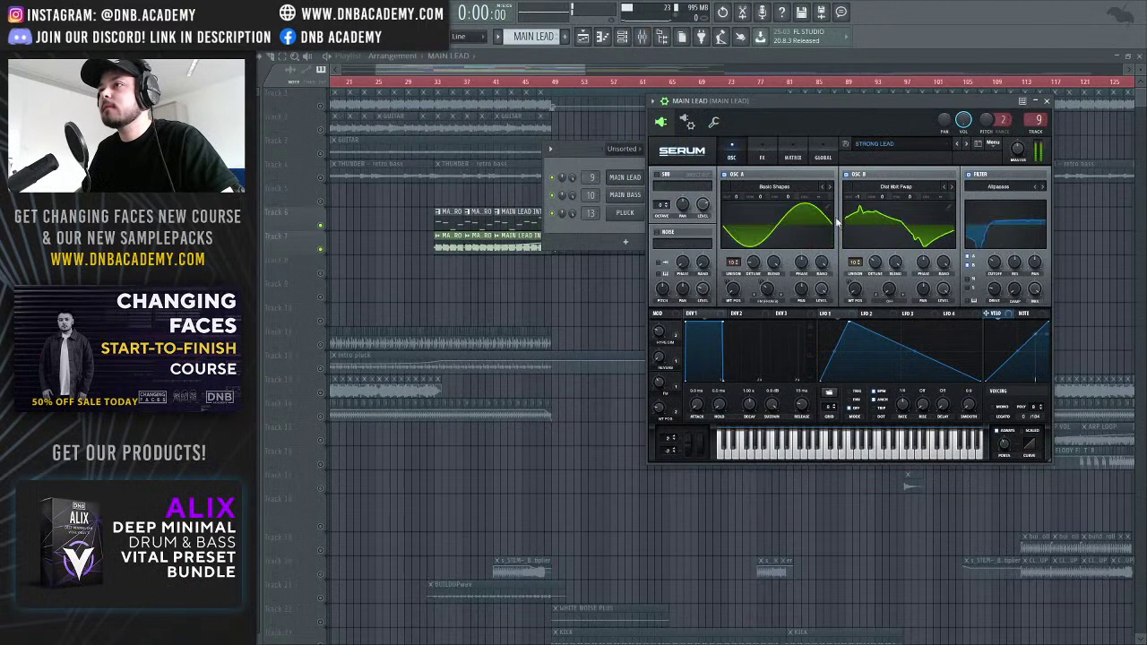
{"action": "left_click", "coordinate": [968, 176]}
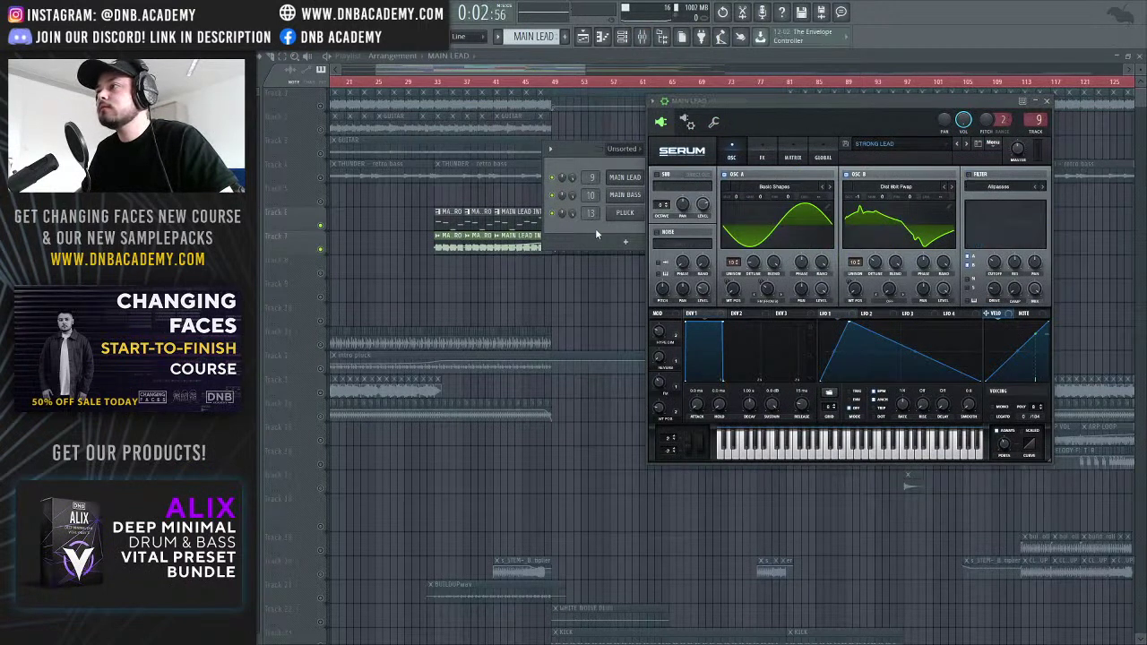
Close Serum, stop playback, and briefly view the MAIN LEAD notes in the piano roll
{"action": "left_click", "coordinate": [1047, 101]}
{"action": "key", "text": "space"}
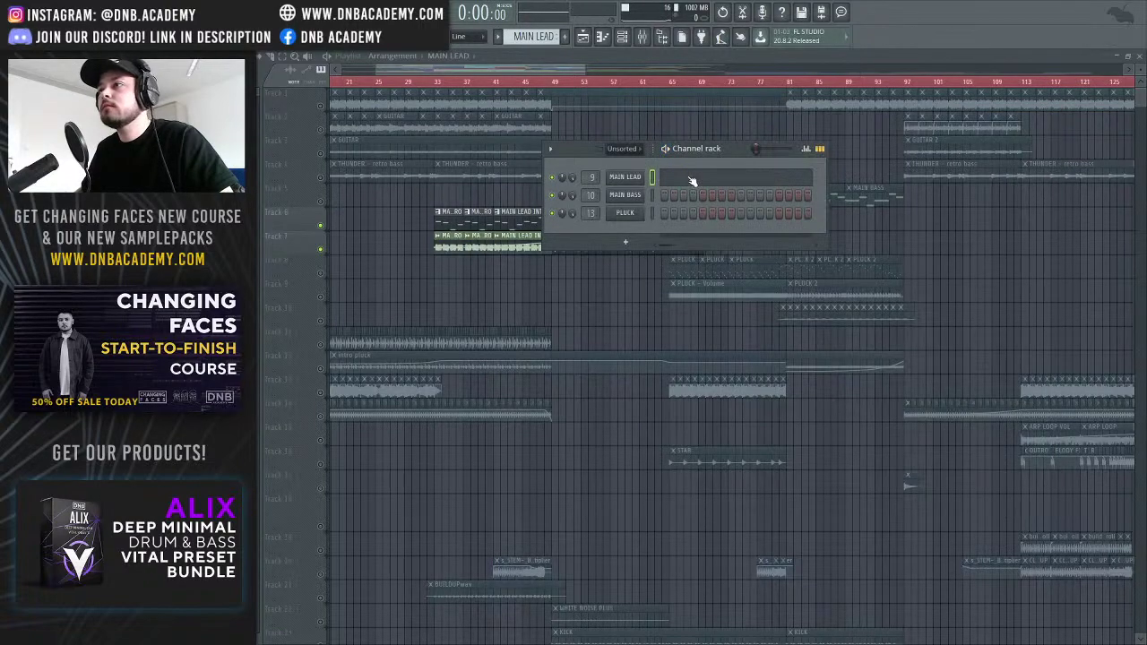
{"action": "left_click", "coordinate": [692, 182]}
{"action": "left_click", "coordinate": [978, 128]}
Reopen Serum on the MAIN LEAD channel and turn its Allpasses filter back on
{"action": "left_click", "coordinate": [617, 180]}
{"action": "left_click", "coordinate": [968, 174]}
{"action": "left_click_drag", "start_coordinate": [878, 113], "coordinate": [730, 93]}
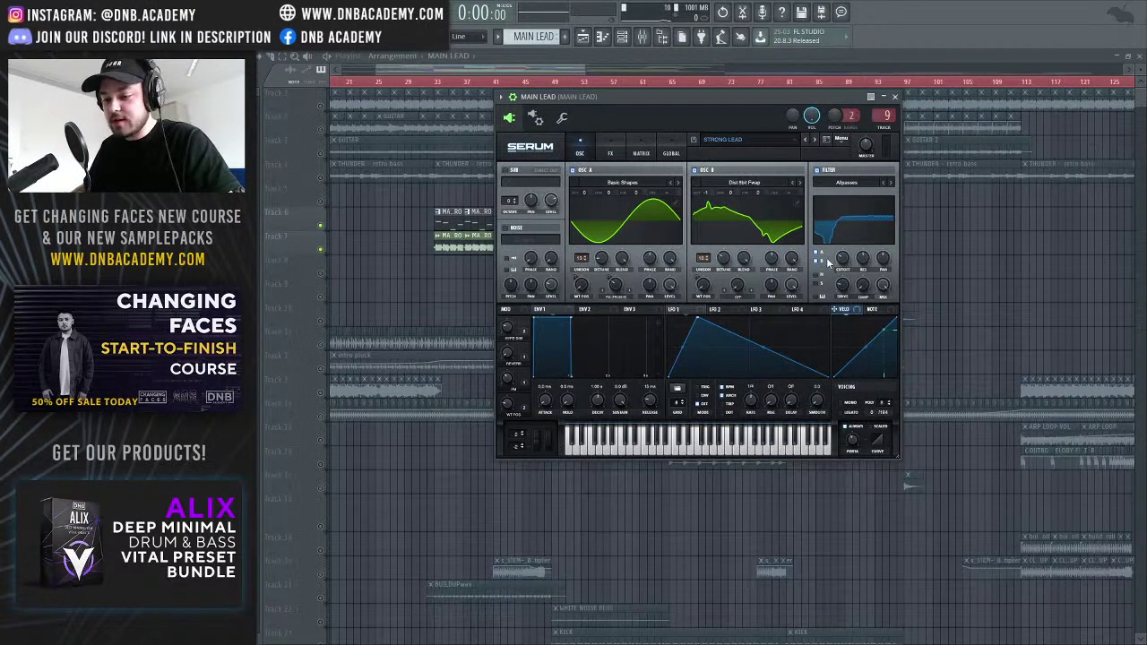
Examine the Allpasses filter, both oscillators and envelope 1 in Serum, and close its window
{"action": "left_click_drag", "start_coordinate": [824, 242], "coordinate": [826, 239]}
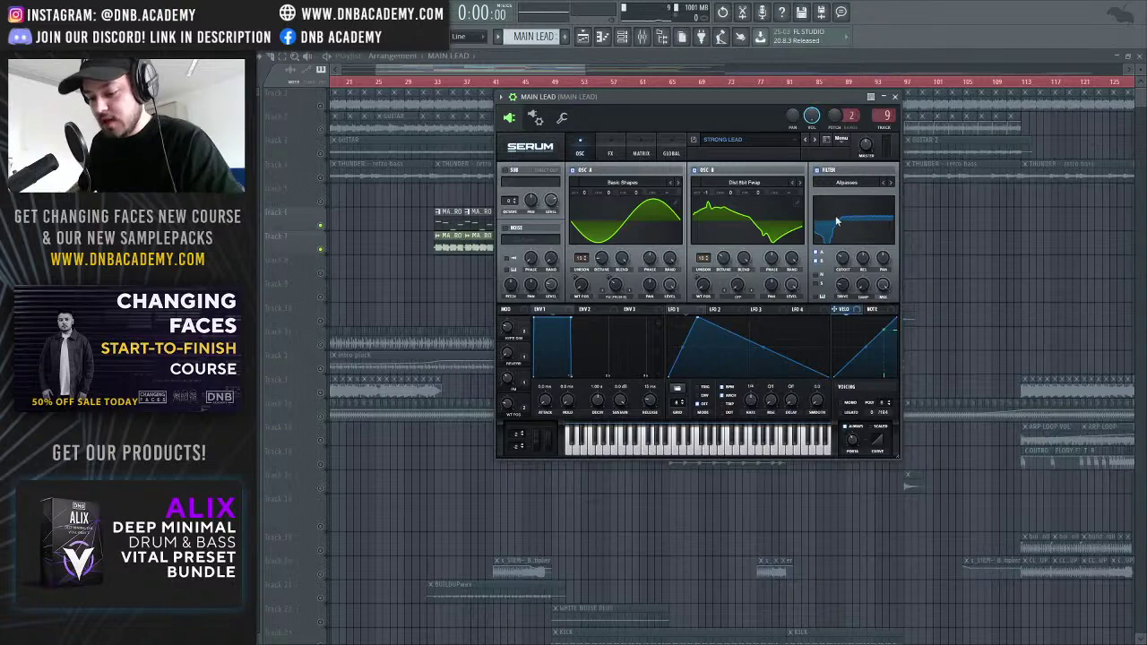
{"action": "left_click_drag", "start_coordinate": [829, 100], "coordinate": [929, 102]}
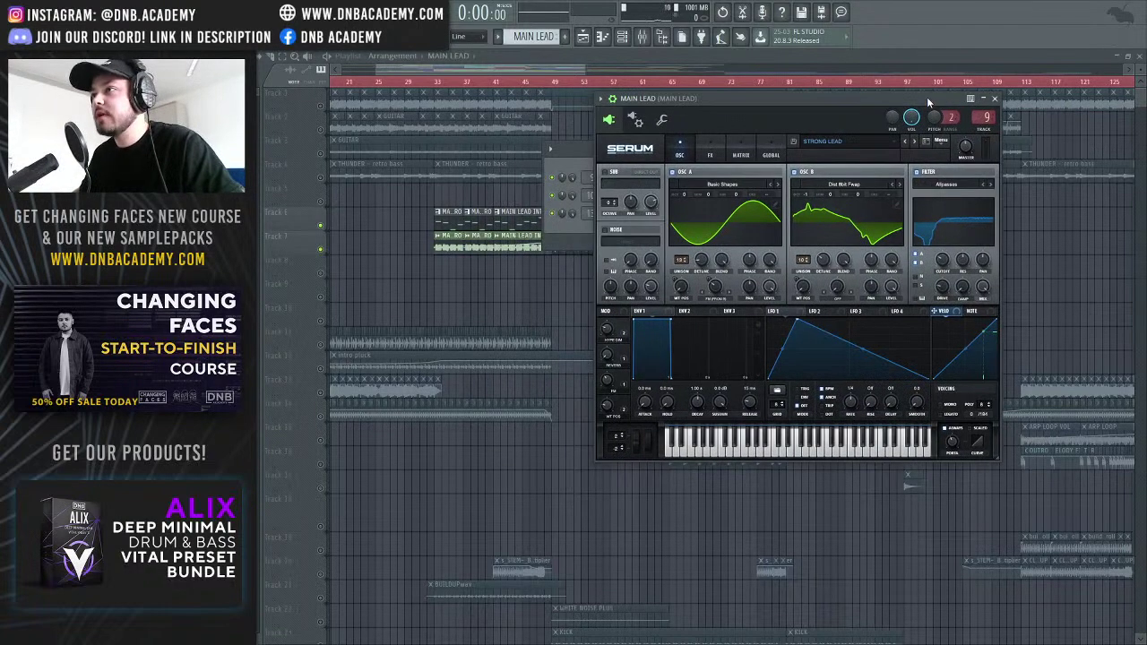
{"action": "left_click_drag", "start_coordinate": [940, 287], "coordinate": [943, 294]}
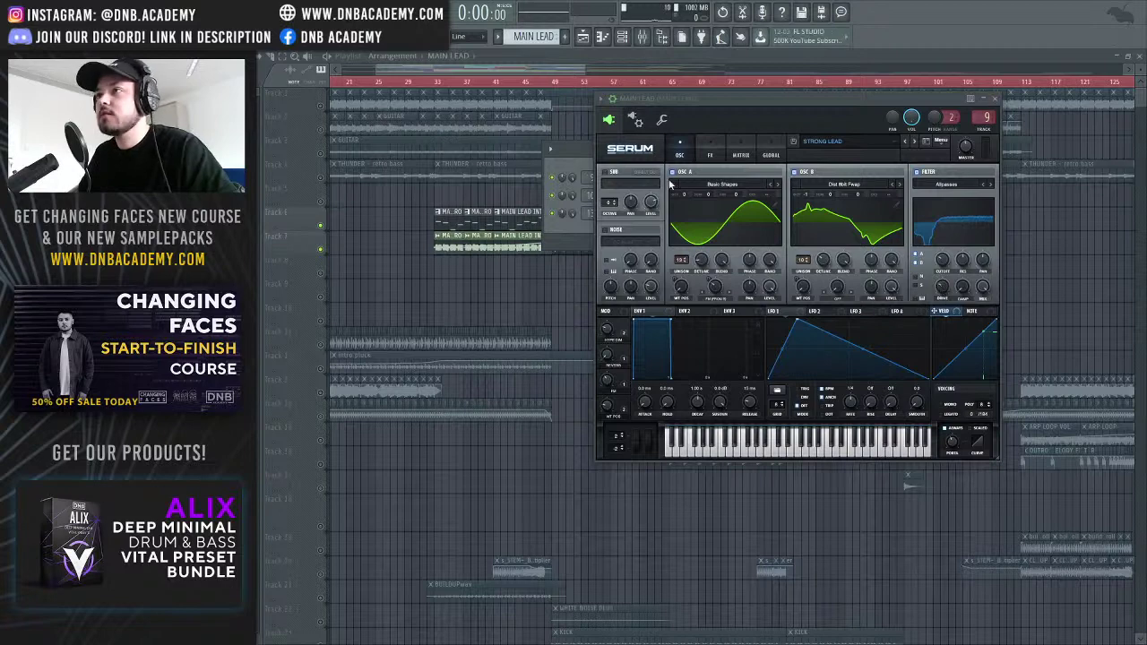
{"action": "mouse_move", "coordinate": [801, 108]}
{"action": "left_mouse_down"}
{"action": "mouse_move", "coordinate": [781, 98]}
{"action": "mouse_move", "coordinate": [809, 105]}
{"action": "left_mouse_up"}
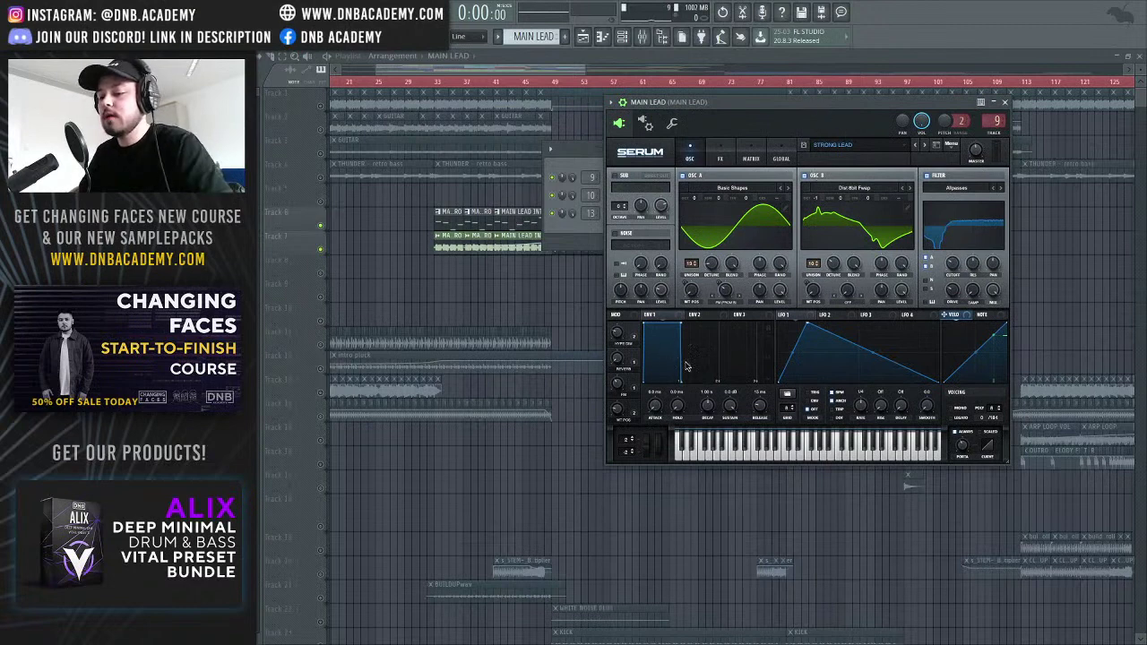
{"action": "left_click_drag", "start_coordinate": [778, 113], "coordinate": [752, 108]}
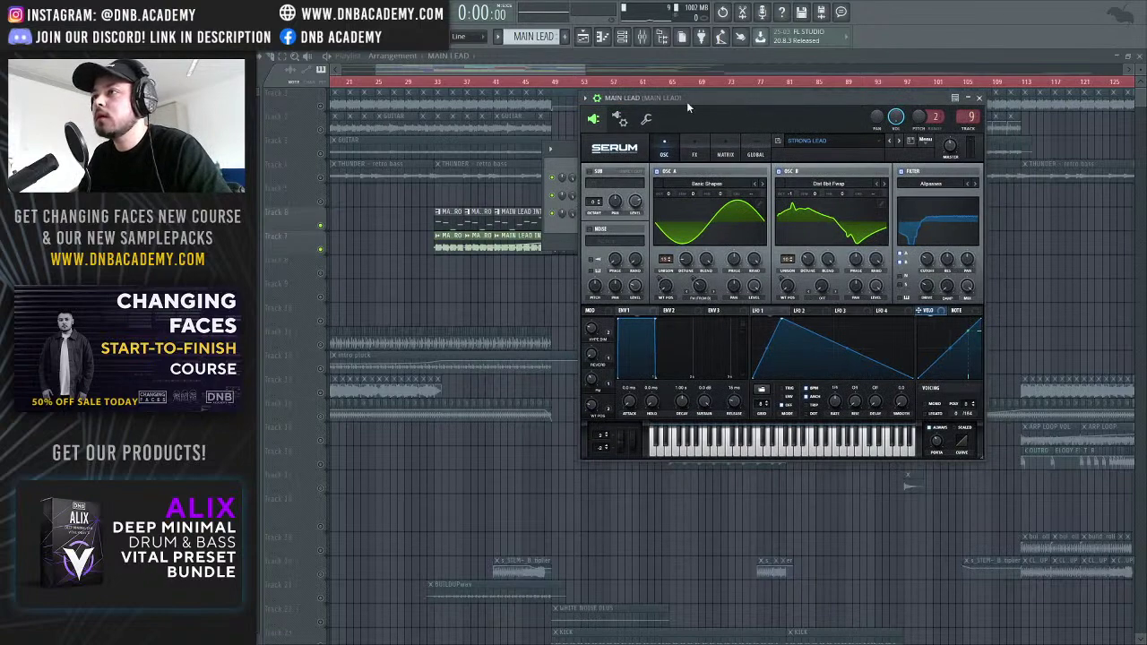
{"action": "left_click_drag", "start_coordinate": [732, 104], "coordinate": [649, 95]}
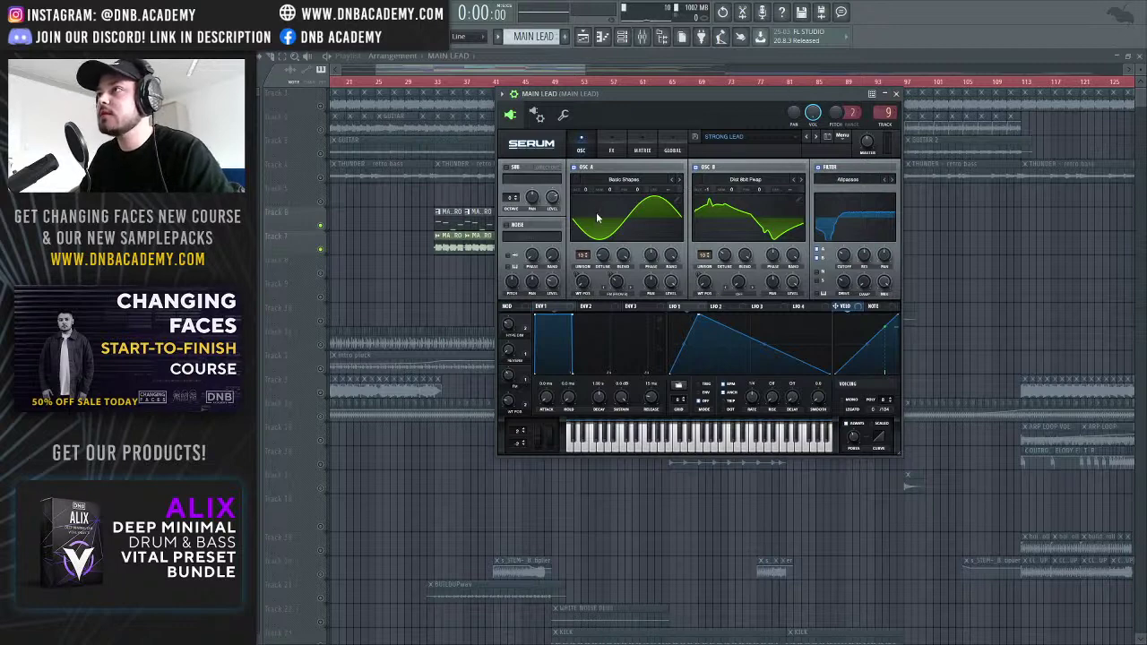
{"action": "left_click", "coordinate": [895, 94]}
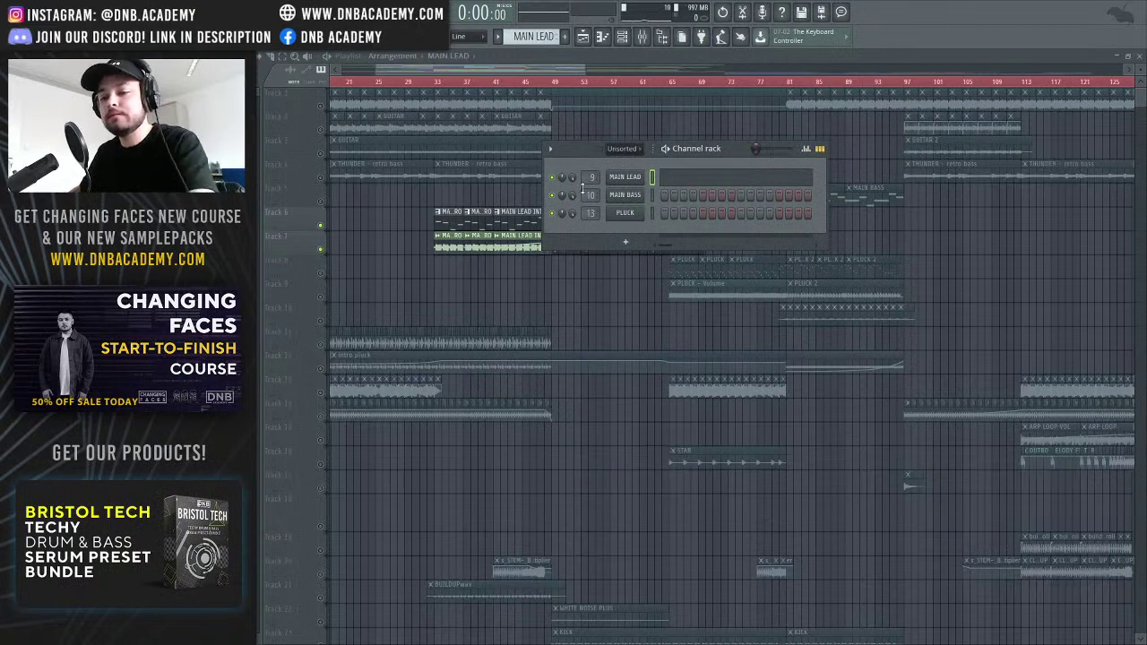
View the notes of the MAIN LEAD pattern at bar 49 in the piano roll and close it
{"action": "left_click", "coordinate": [491, 229]}
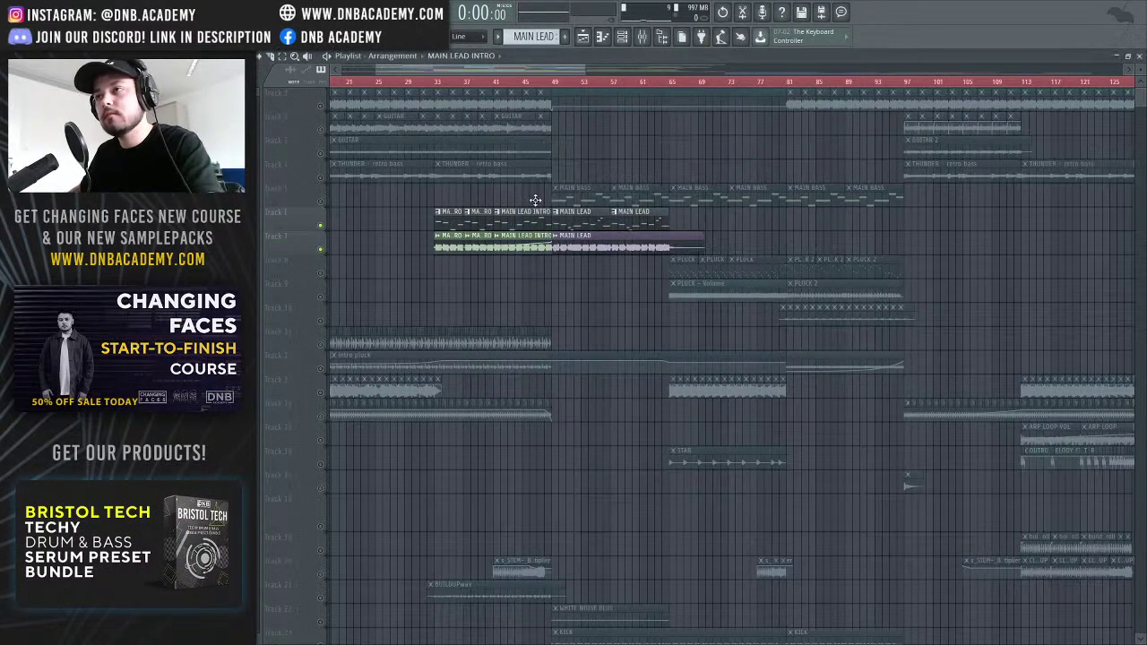
{"action": "double_click", "coordinate": [585, 224]}
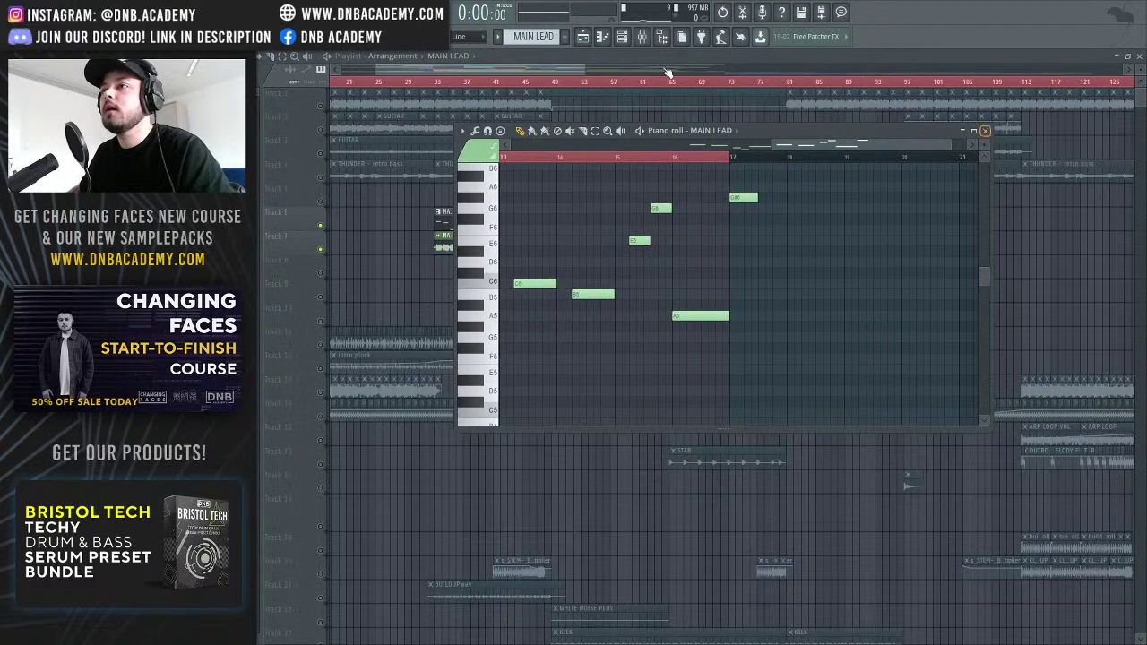
{"action": "key", "text": "Escape"}
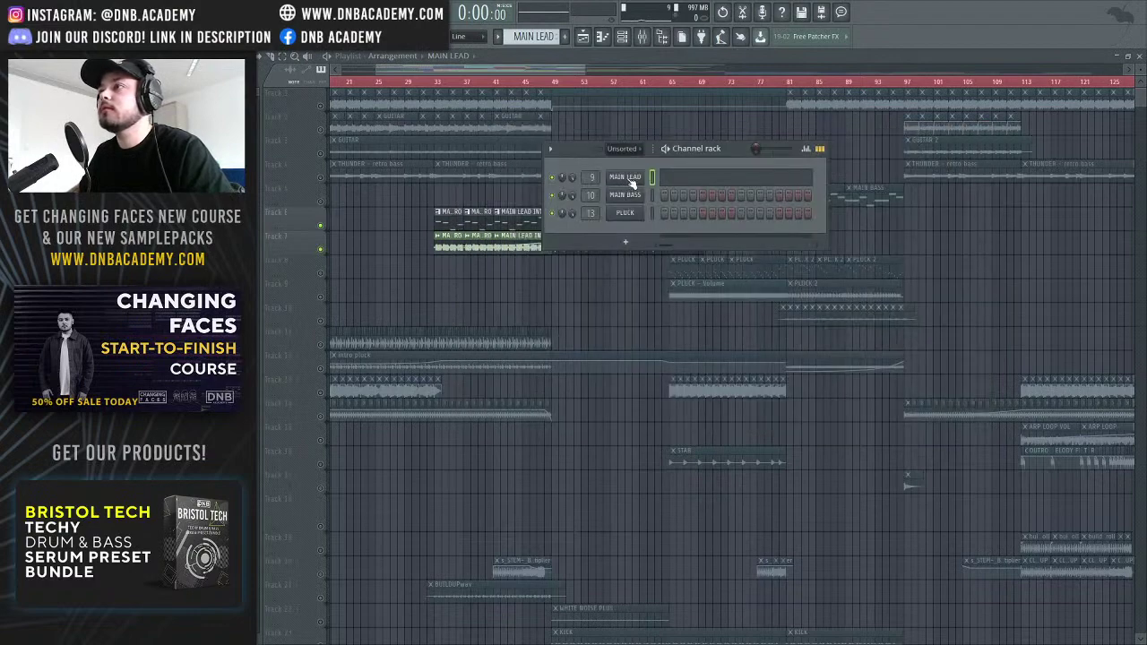
Check the MAIN LEAD channel's miscellaneous settings alongside its Serum interface, and close the channel window
{"action": "left_click", "coordinate": [620, 180]}
{"action": "left_click", "coordinate": [563, 114]}
{"action": "right_click", "coordinate": [523, 159]}
{"action": "key", "text": "Escape"}
{"action": "left_click", "coordinate": [510, 118]}
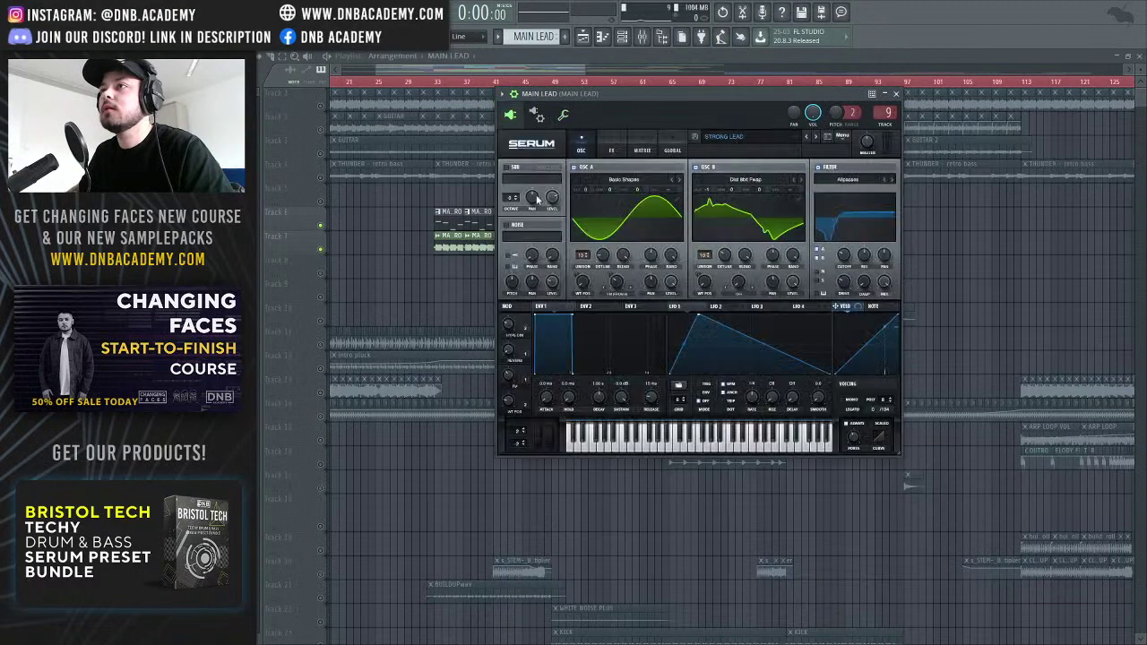
{"action": "left_click", "coordinate": [562, 114]}
{"action": "left_click", "coordinate": [511, 124]}
{"action": "left_click", "coordinate": [905, 103]}
Play the MAIN LEAD pattern from bar 49 with its piano roll open, and close the piano roll
{"action": "left_click", "coordinate": [555, 85]}
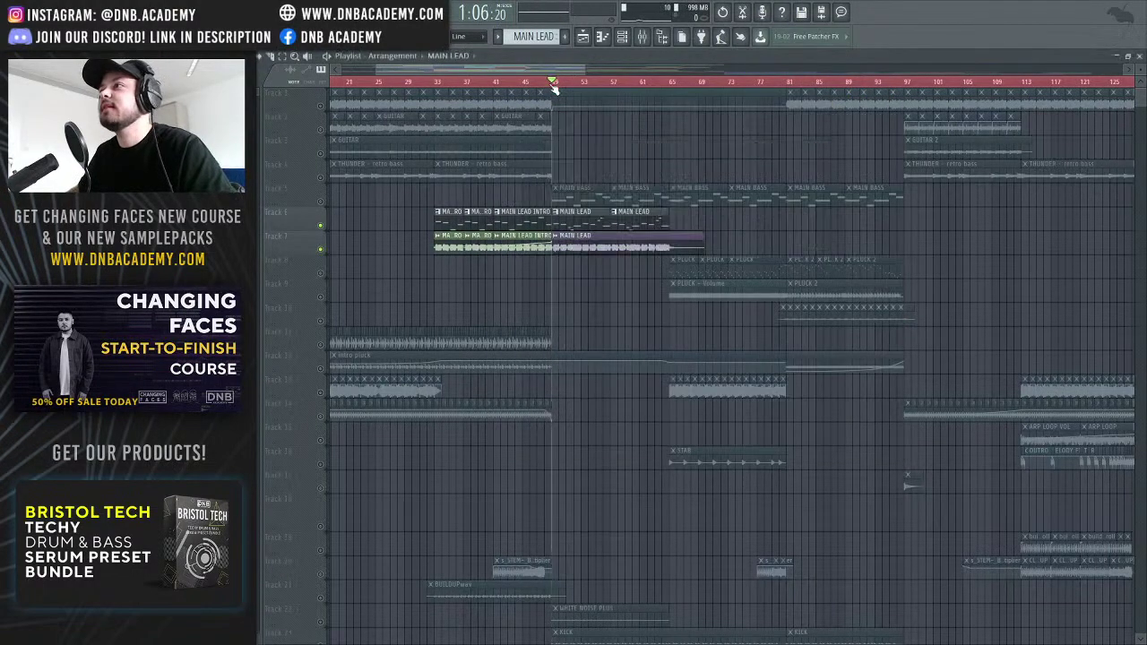
{"action": "double_click", "coordinate": [587, 224]}
{"action": "key", "text": "space"}
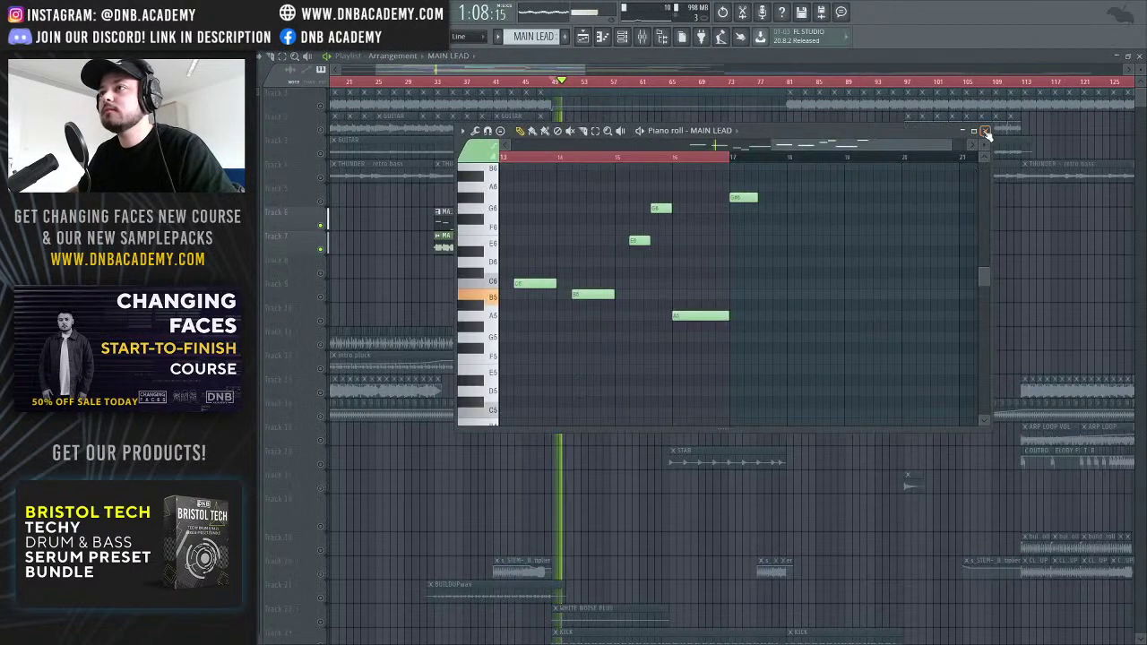
{"action": "left_click", "coordinate": [985, 130]}
Inspect the miscellaneous settings of the MAIN LEAD audio clip's channel and close them
{"action": "double_click", "coordinate": [531, 236]}
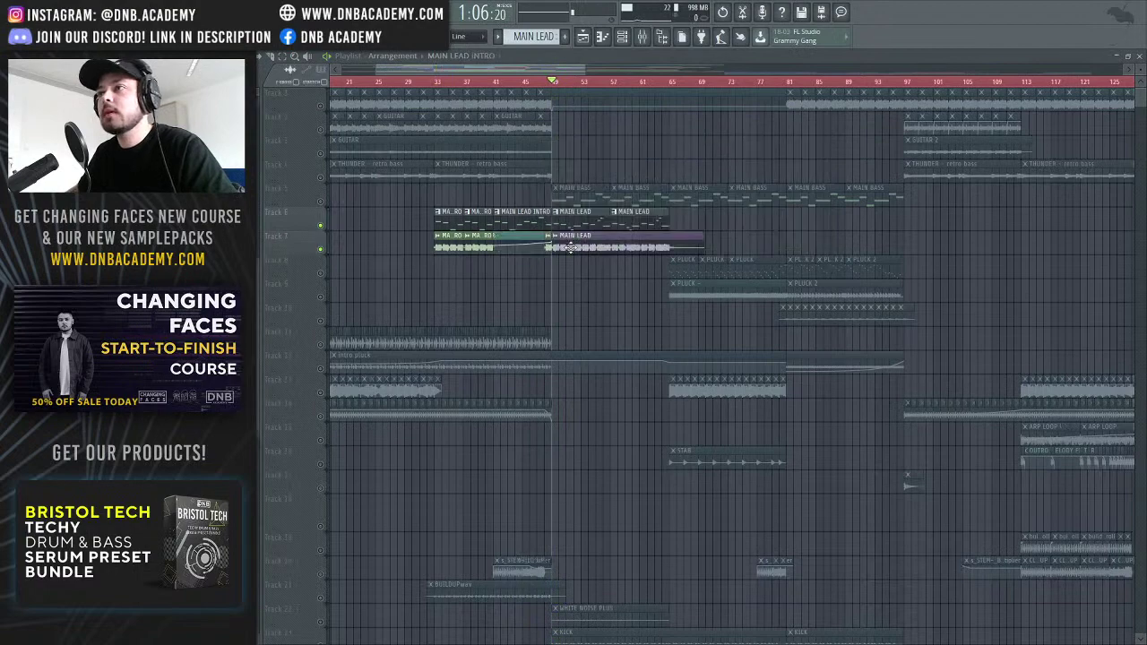
{"action": "left_click", "coordinate": [447, 161]}
{"action": "left_click_drag", "start_coordinate": [428, 208], "coordinate": [429, 212]}
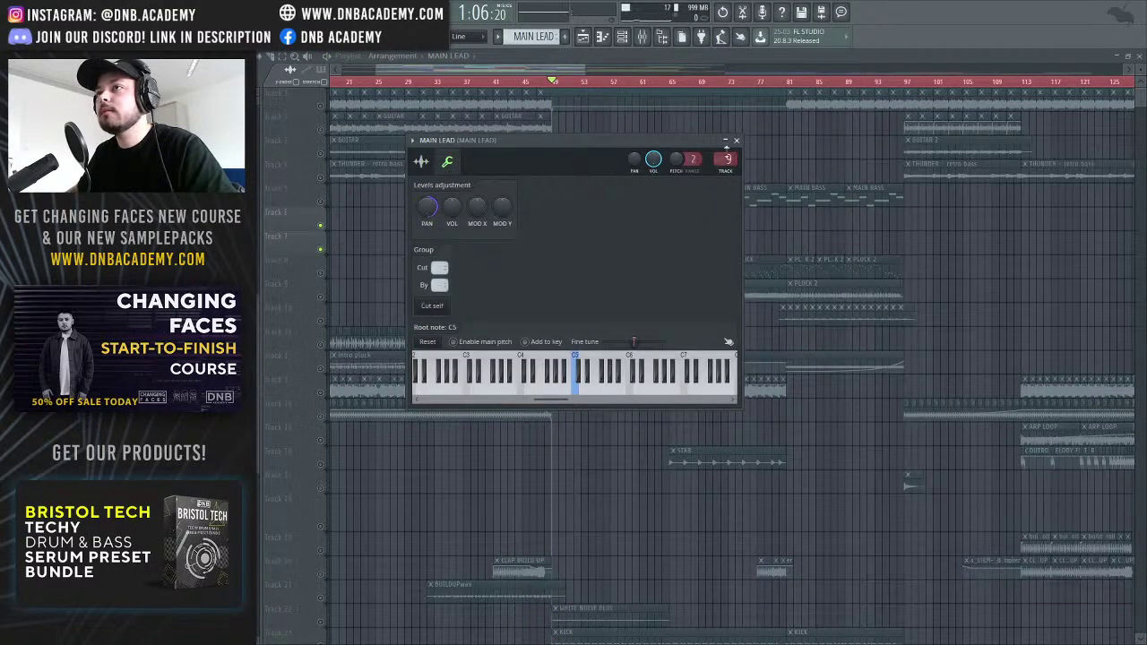
{"action": "left_click", "coordinate": [737, 141]}
Look over the MAIN LEAD piano roll, close it, and show the Serum channel's miscellaneous settings with its polyphony options
{"action": "double_click", "coordinate": [585, 212]}
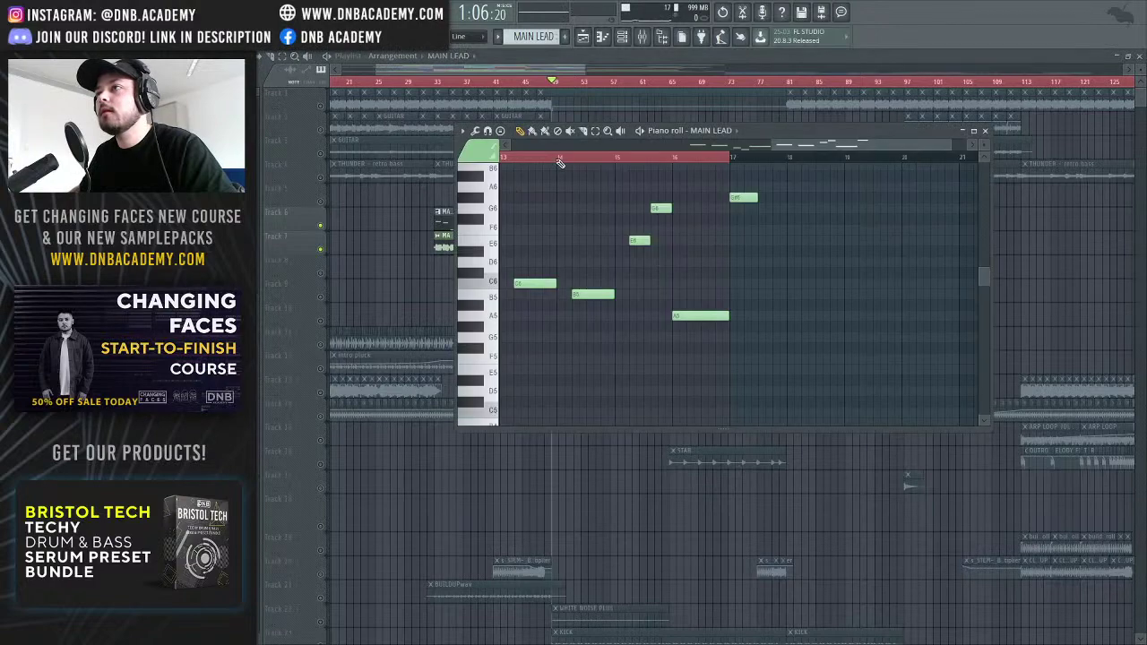
{"action": "left_click", "coordinate": [977, 133]}
{"action": "left_click", "coordinate": [626, 177]}
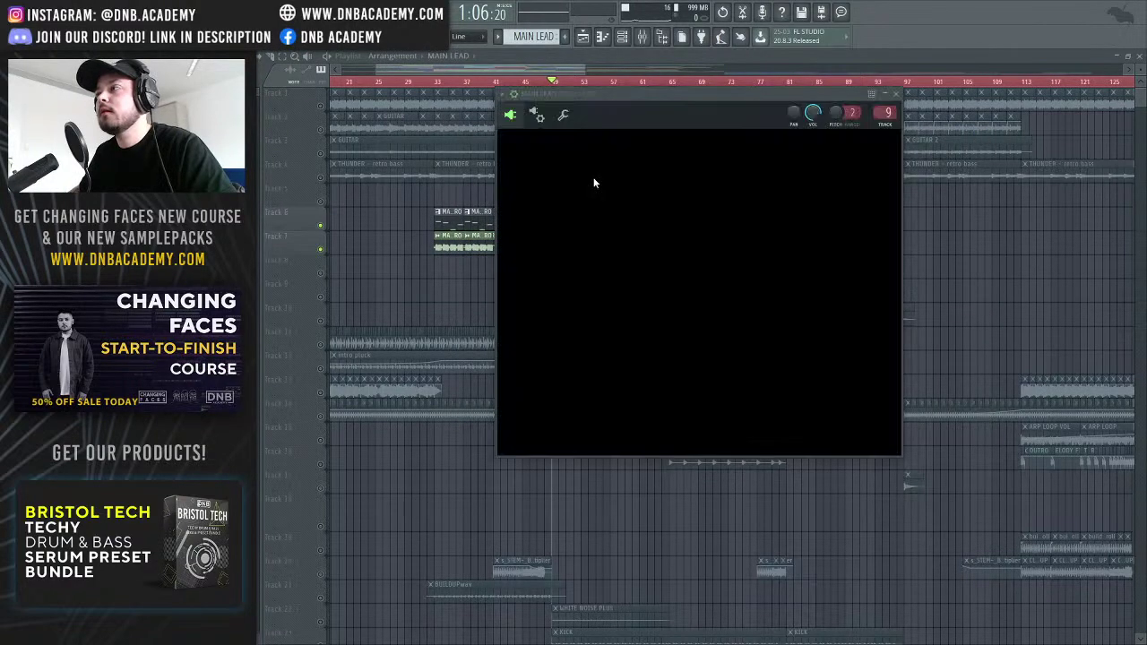
{"action": "left_click", "coordinate": [566, 118]}
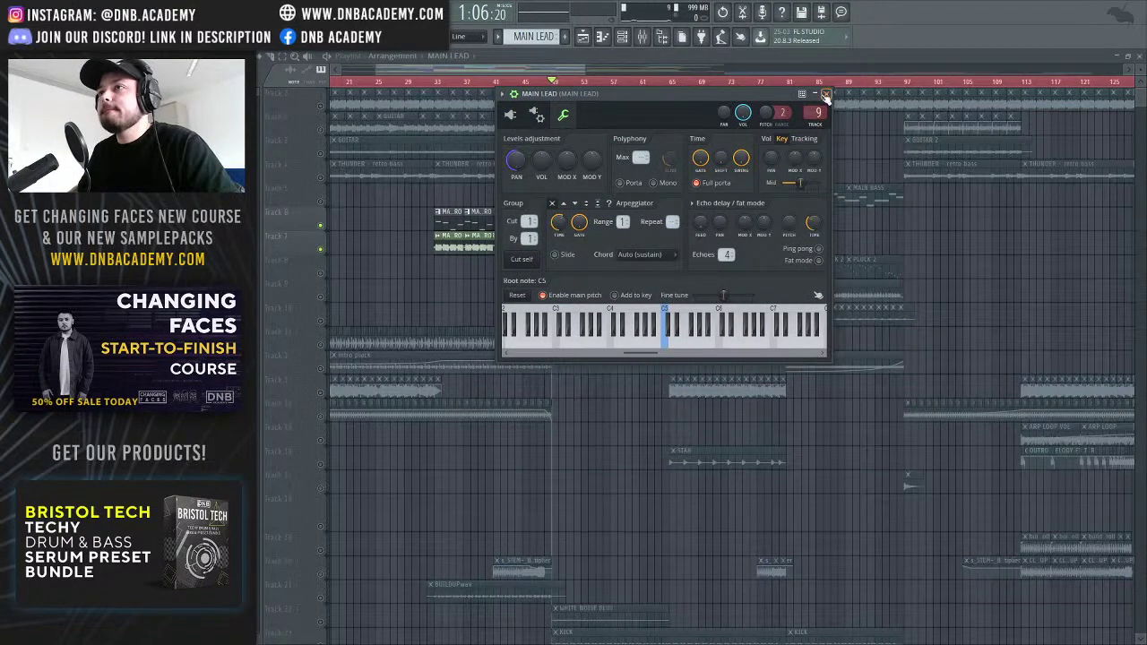
Close the channel settings and examine the MAIN LEAD audio waveform around bar 49 up close in the playlist
{"action": "left_click_drag", "start_coordinate": [578, 70], "coordinate": [469, 71]}
{"action": "left_click", "coordinate": [644, 68]}
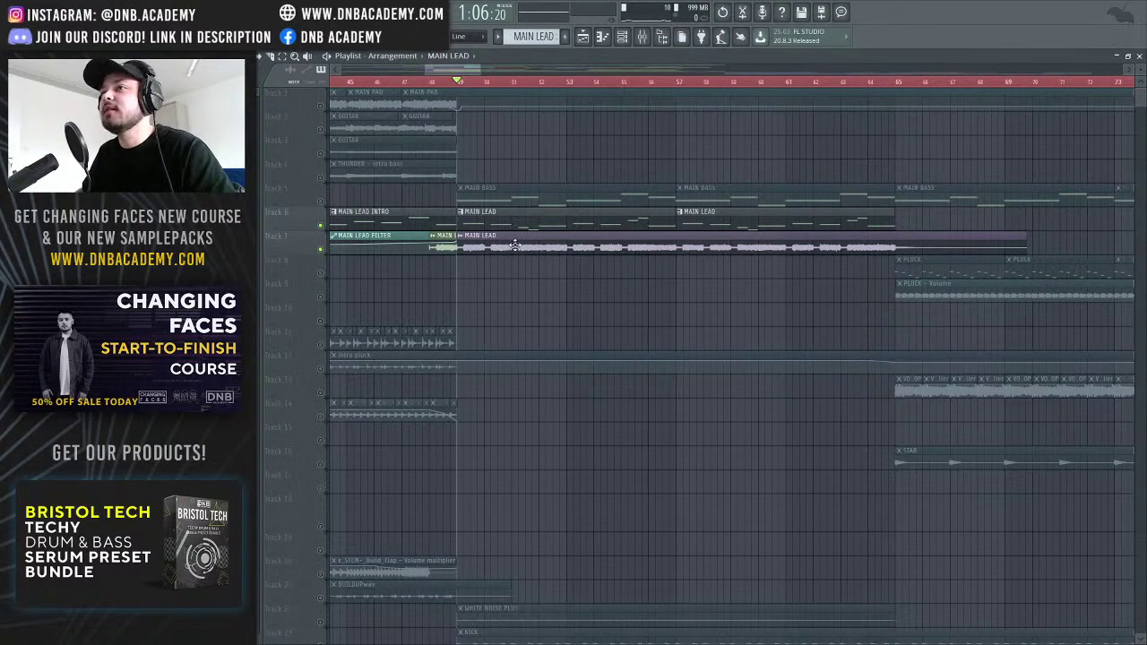
{"action": "left_click_drag", "start_coordinate": [471, 72], "coordinate": [441, 71]}
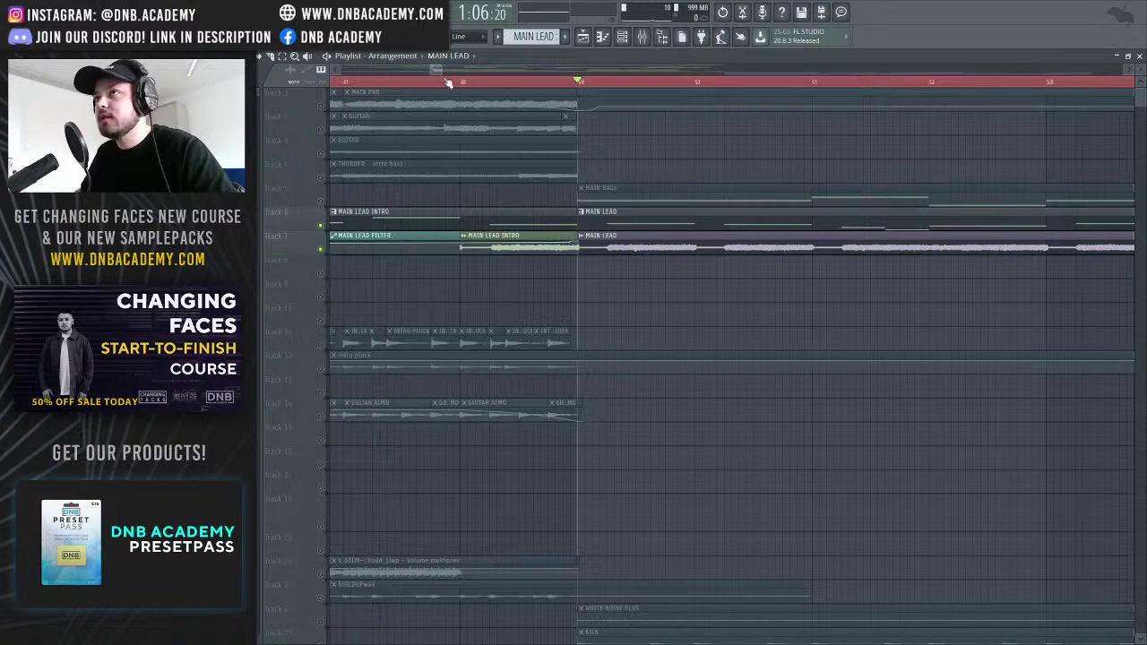
{"action": "mouse_move", "coordinate": [437, 70]}
{"action": "left_mouse_down"}
{"action": "mouse_move", "coordinate": [454, 72]}
{"action": "mouse_move", "coordinate": [435, 77]}
{"action": "left_mouse_up"}
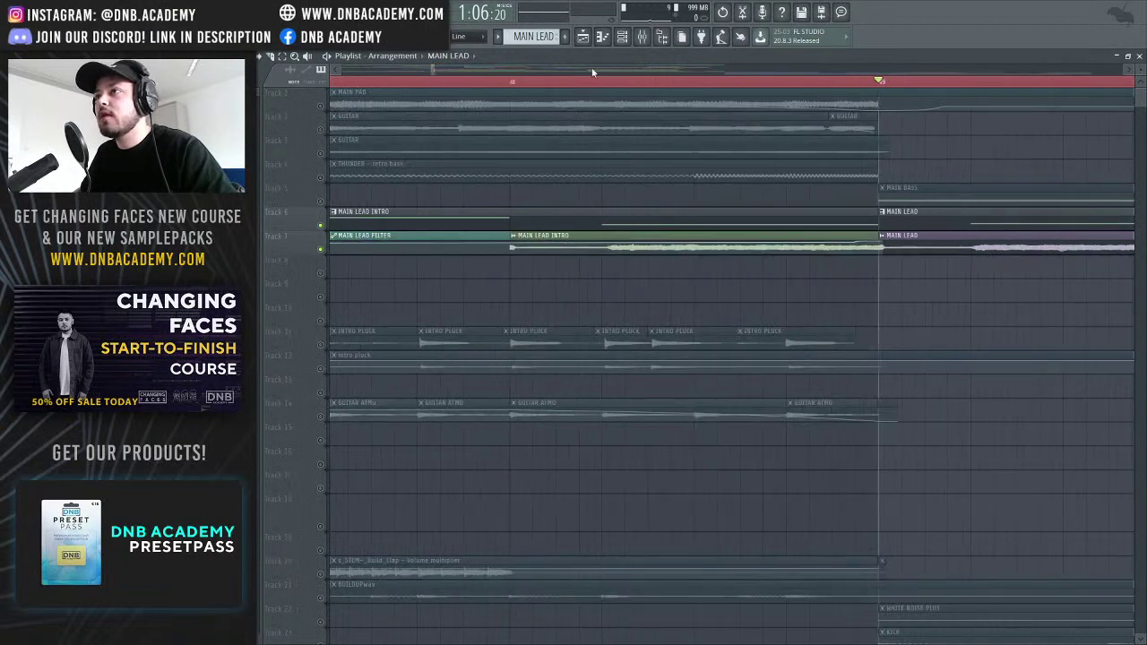
{"action": "left_click", "coordinate": [1131, 72]}
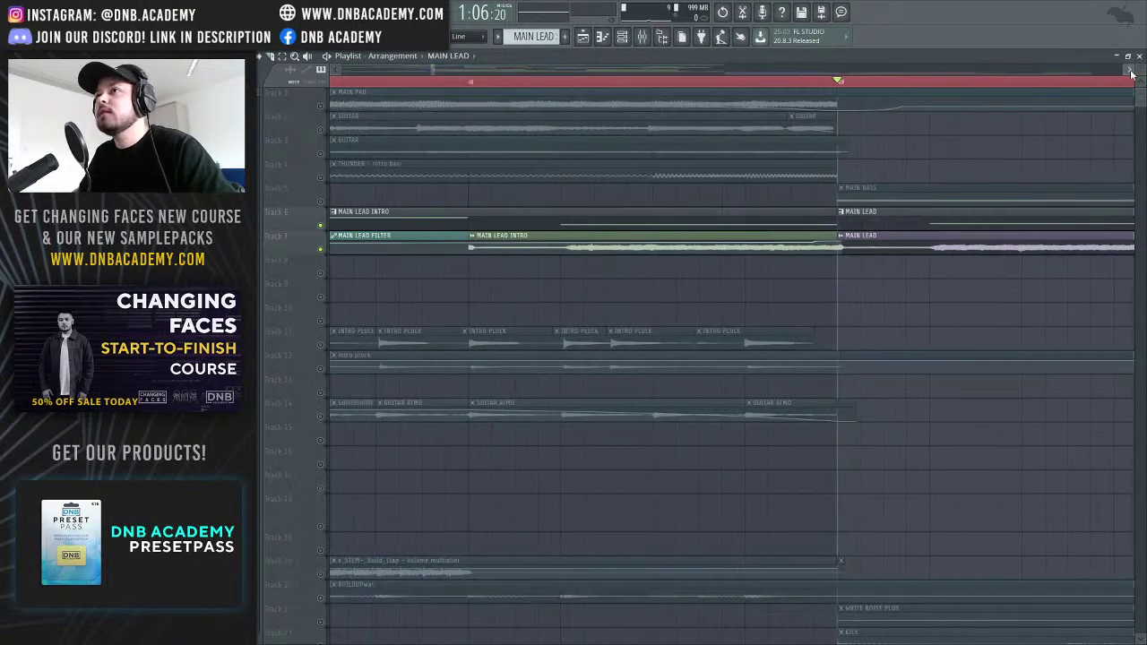
{"action": "left_click", "coordinate": [1130, 71]}
{"action": "left_click", "coordinate": [1131, 72]}
{"action": "left_click", "coordinate": [1131, 72]}
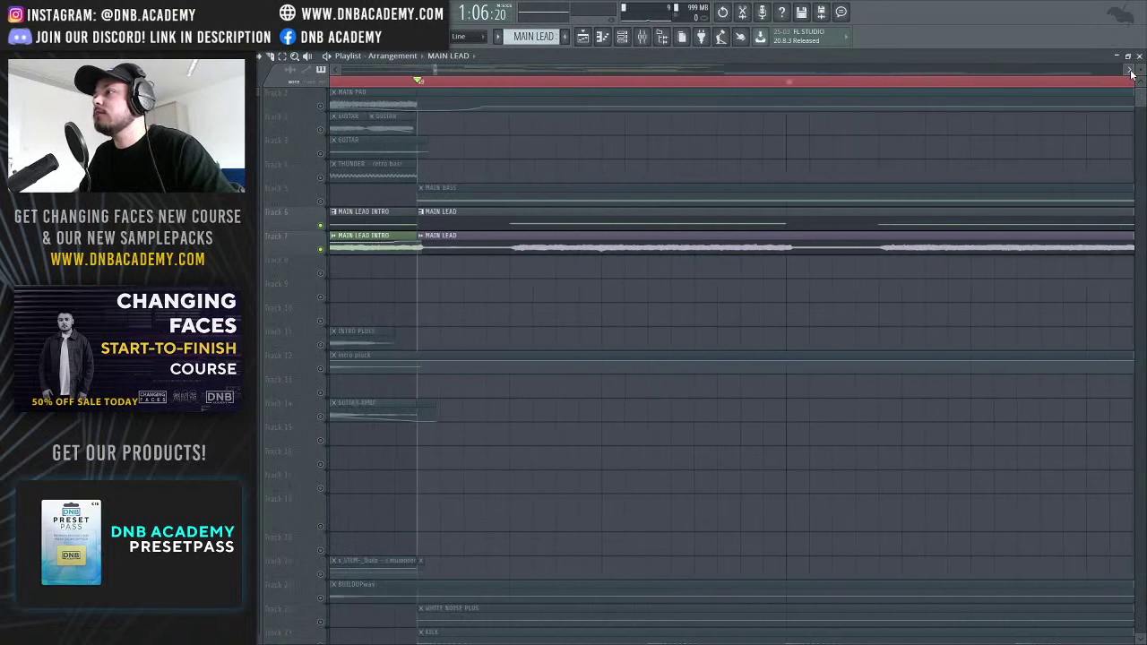
{"action": "left_click", "coordinate": [1131, 72]}
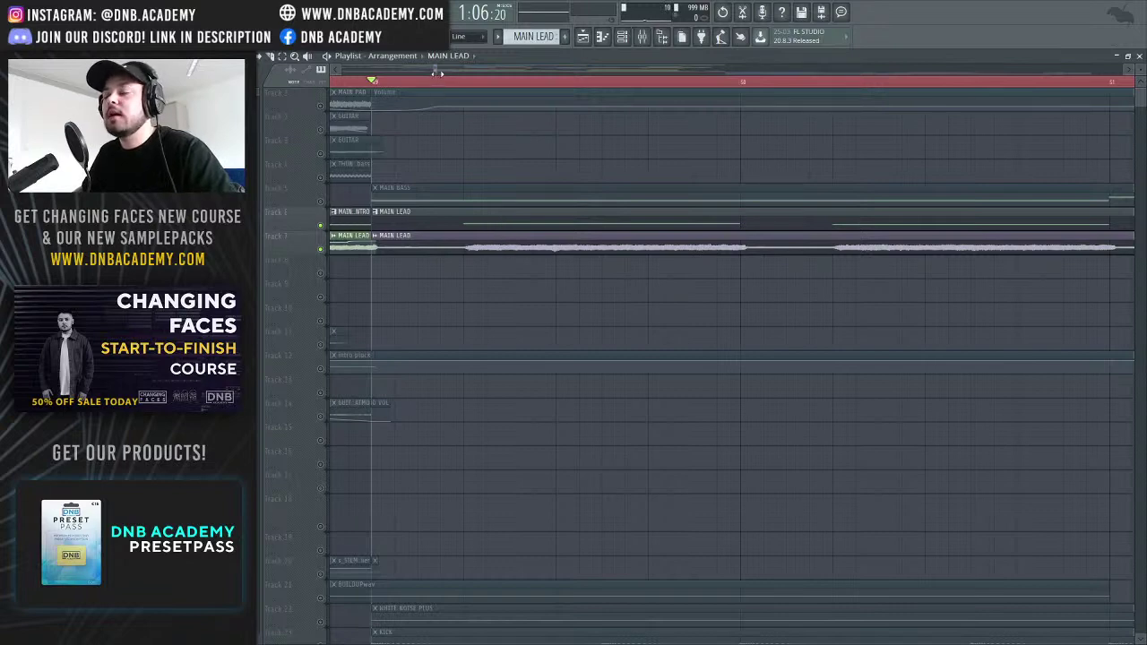
{"action": "scroll", "coordinate": [437, 72], "scroll_direction": "down", "scroll_amount": 5}
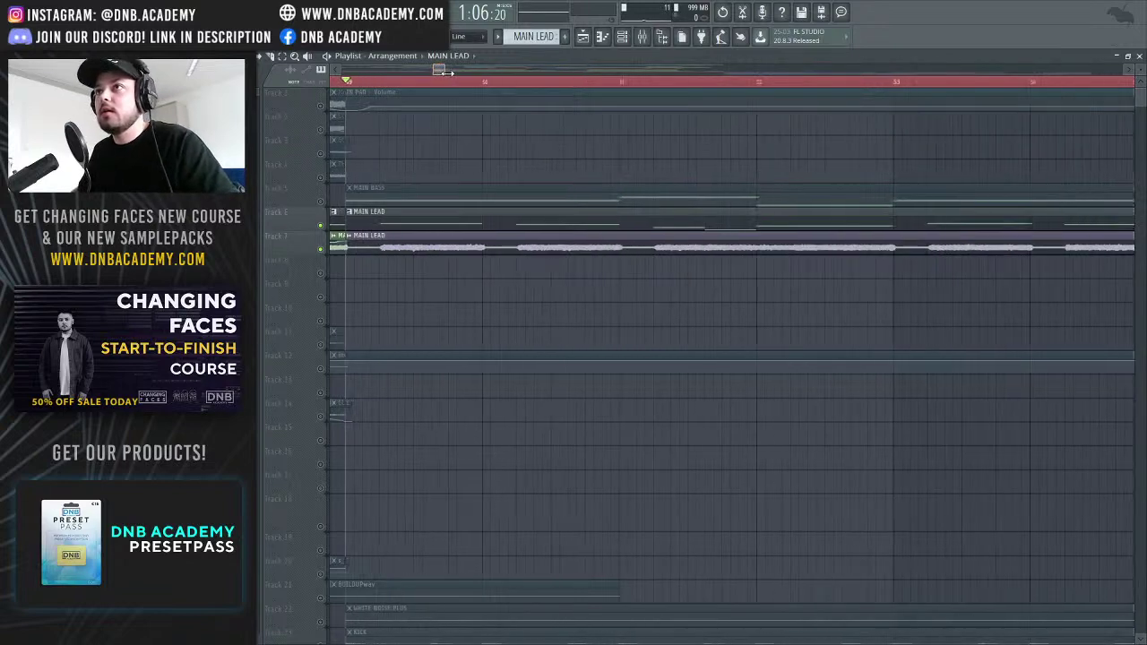
{"action": "scroll", "coordinate": [436, 72], "scroll_direction": "down", "scroll_amount": 6}
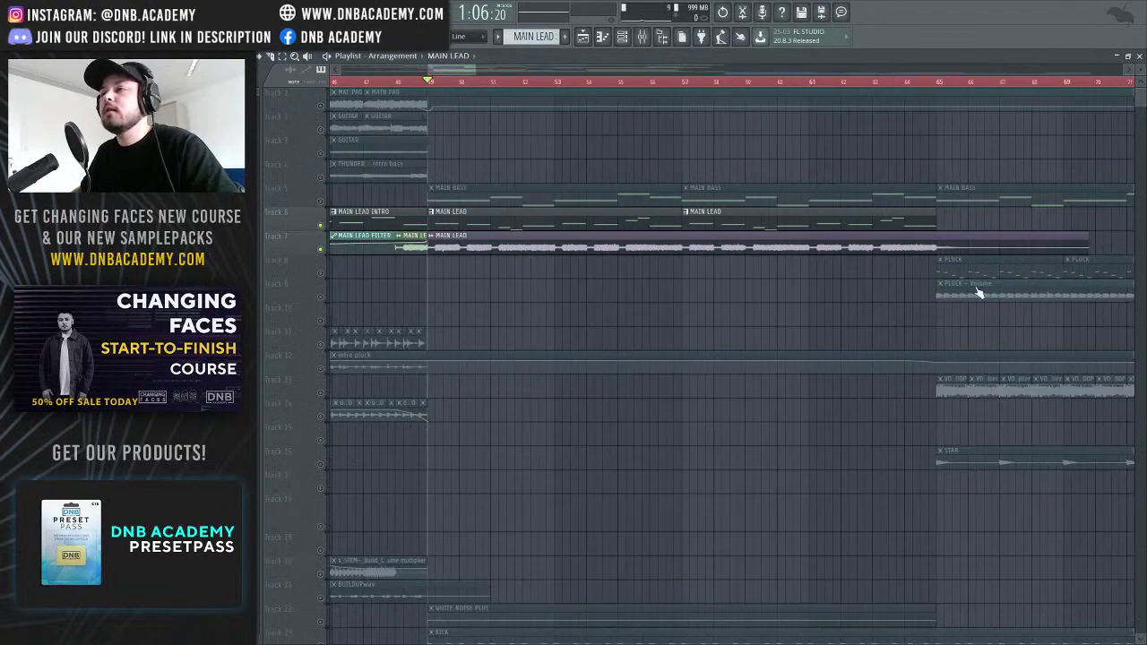
{"action": "left_click_drag", "start_coordinate": [445, 71], "coordinate": [476, 69]}
Check the MAIN LEAD notes in the piano roll, close it, and bring back the channel's Serum interface
{"action": "double_click", "coordinate": [555, 223]}
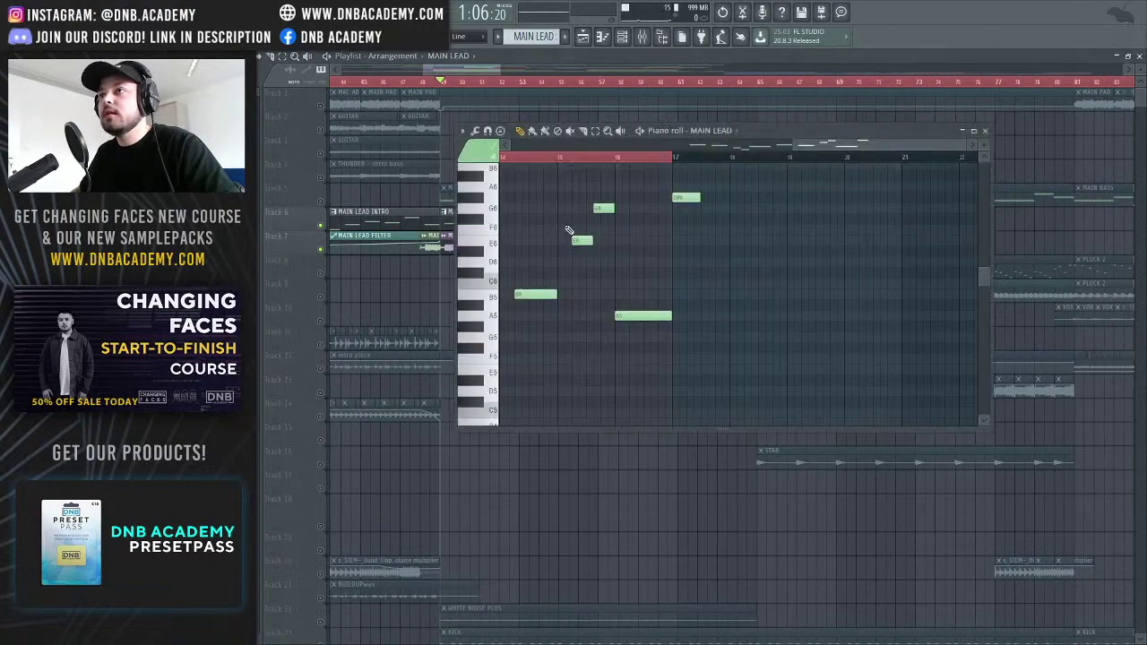
{"action": "left_click", "coordinate": [983, 134]}
{"action": "left_click", "coordinate": [635, 178]}
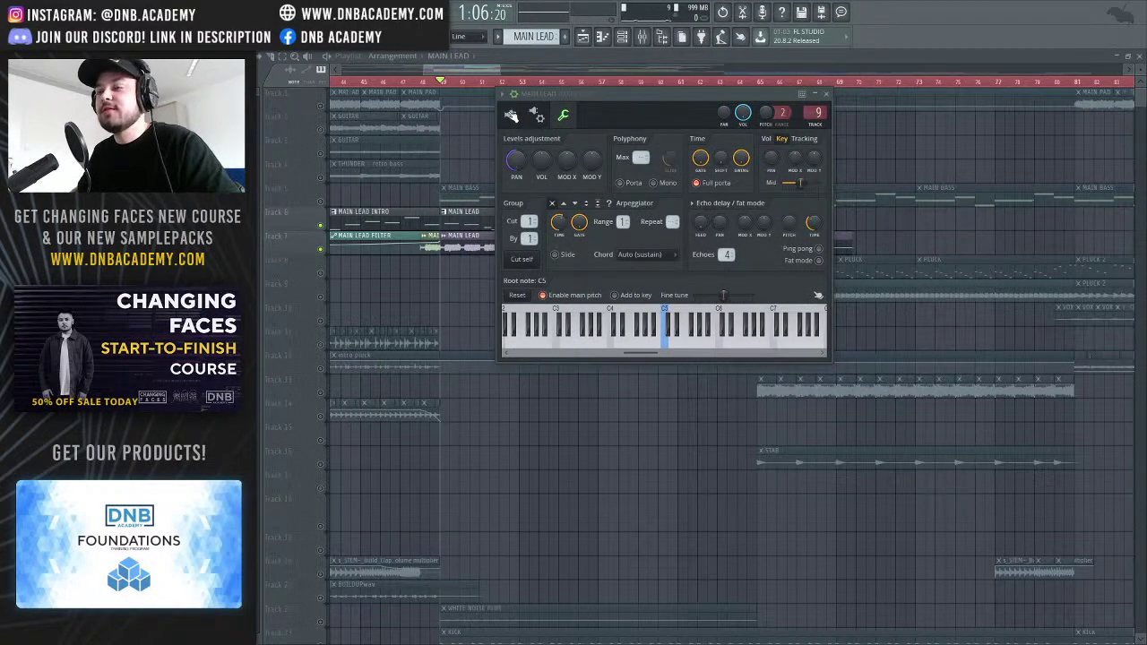
{"action": "left_click", "coordinate": [510, 114]}
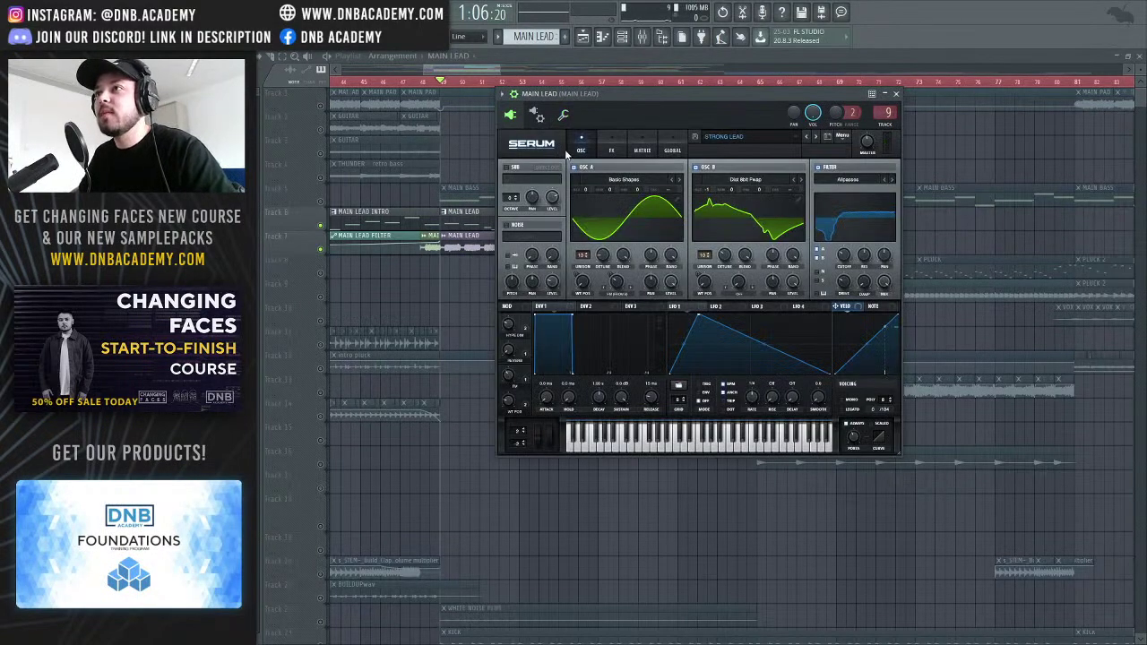
Examine oscillator A with its Basic Shapes wavetable and unison controls in the MAIN LEAD Serum window
{"action": "left_click_drag", "start_coordinate": [618, 97], "coordinate": [706, 96]}
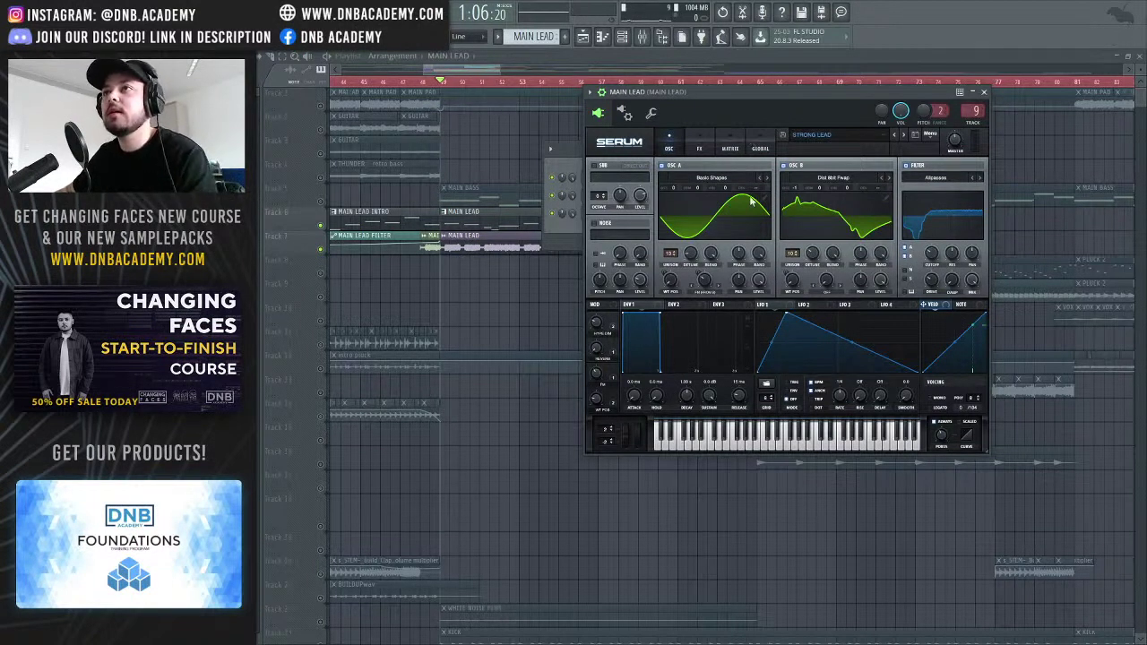
{"action": "left_click_drag", "start_coordinate": [742, 106], "coordinate": [668, 101]}
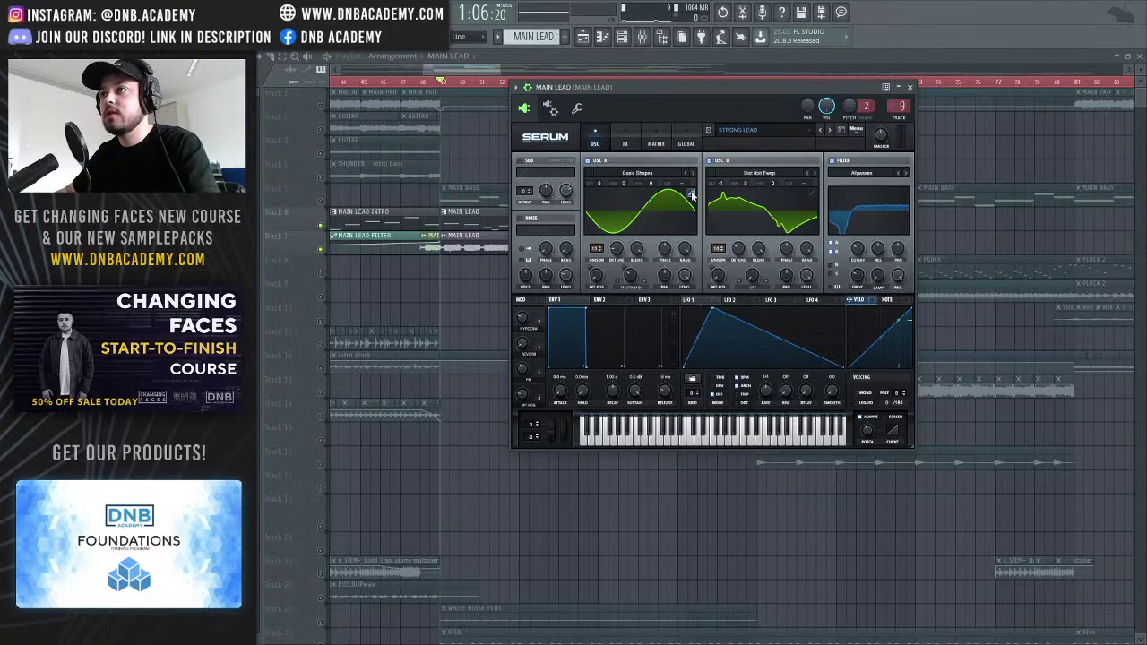
{"action": "left_click_drag", "start_coordinate": [700, 84], "coordinate": [686, 86]}
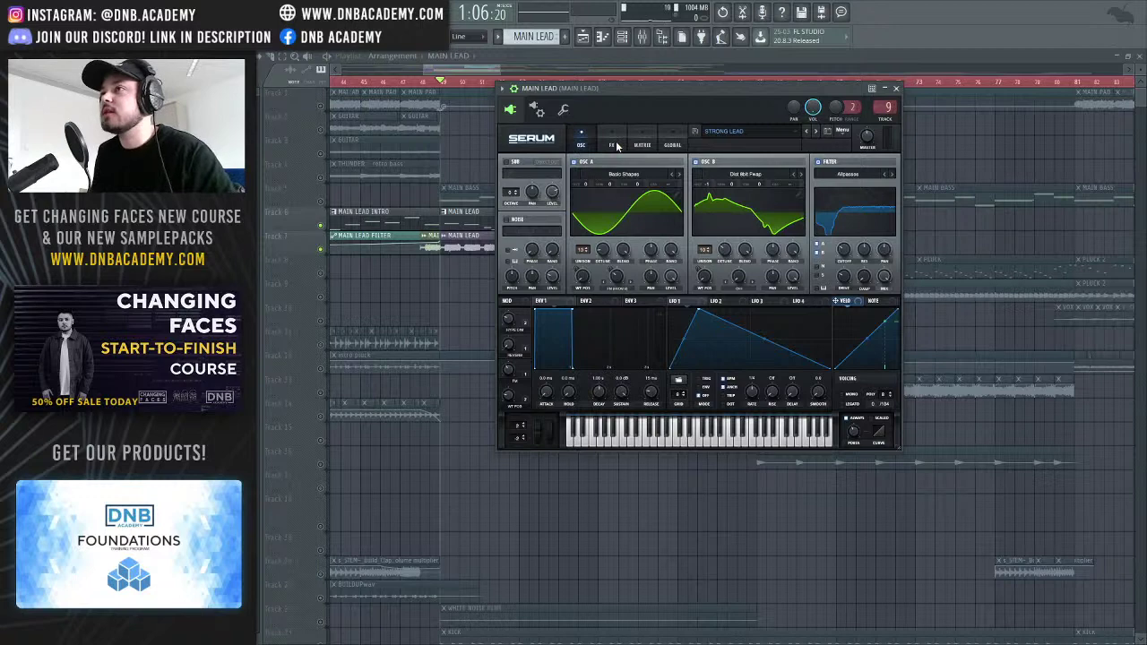
{"action": "left_click_drag", "start_coordinate": [644, 90], "coordinate": [700, 102]}
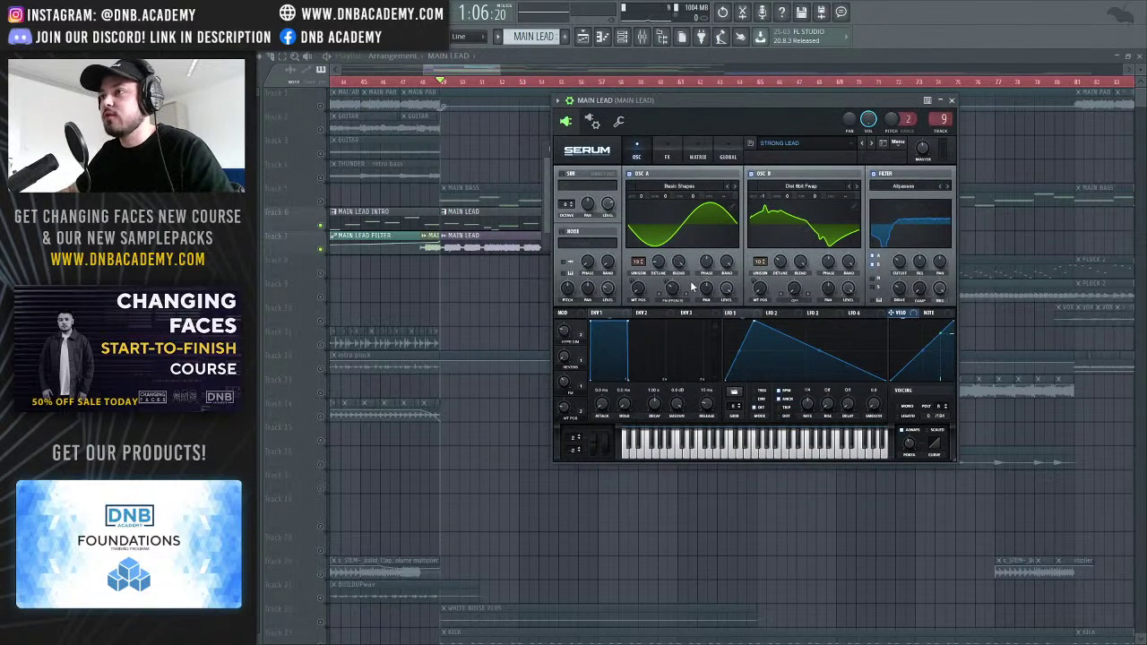
Show the effects rack of the MAIN LEAD Serum and check the OTT insert on its mixer track
{"action": "left_click", "coordinate": [669, 154]}
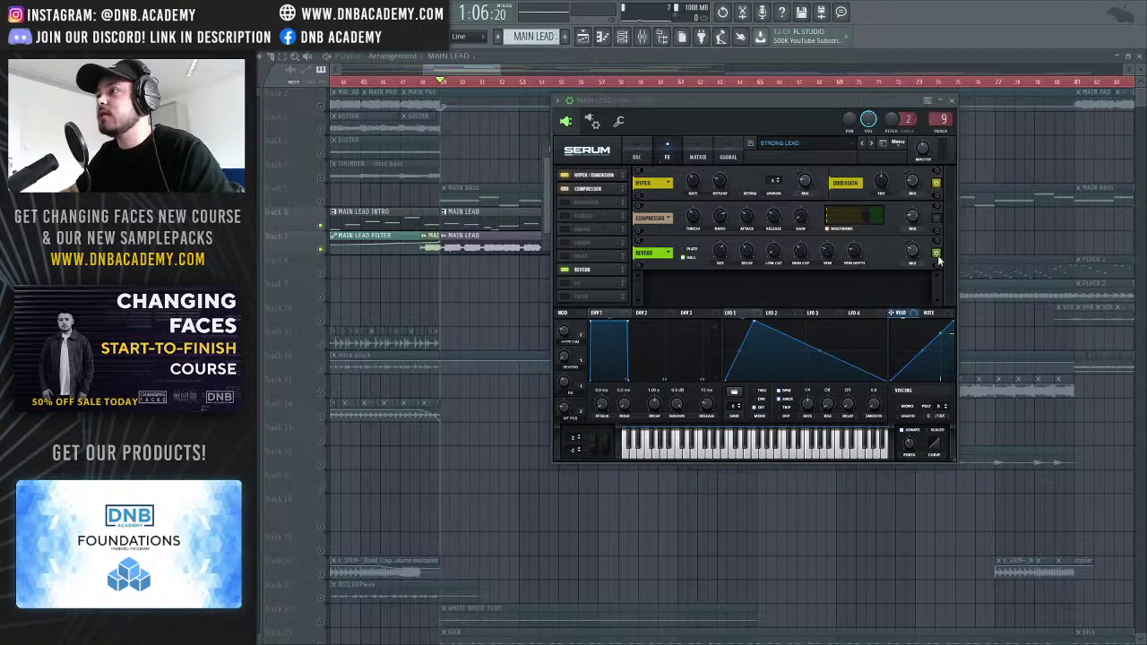
{"action": "left_click", "coordinate": [952, 101]}
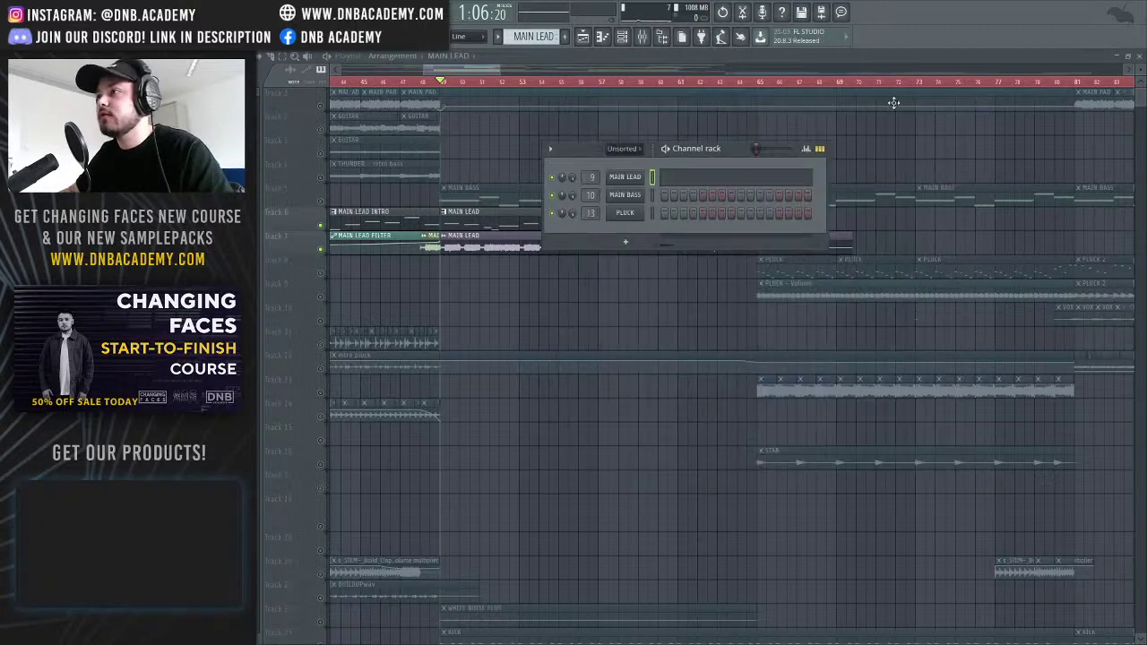
{"action": "left_click", "coordinate": [644, 37]}
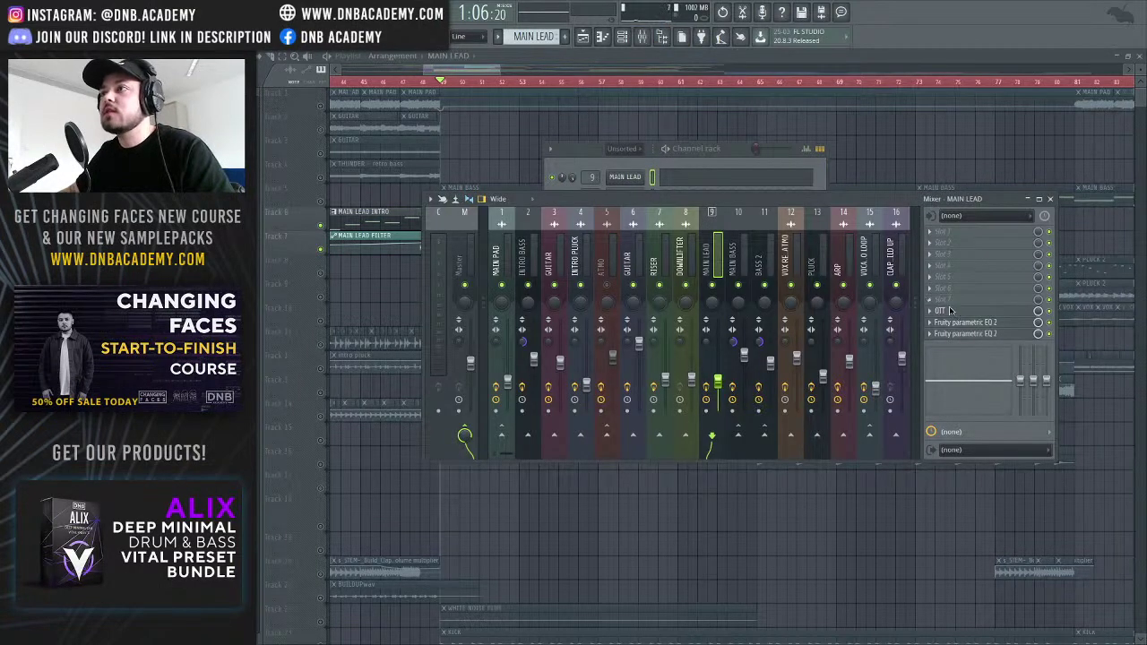
{"action": "left_click", "coordinate": [950, 310]}
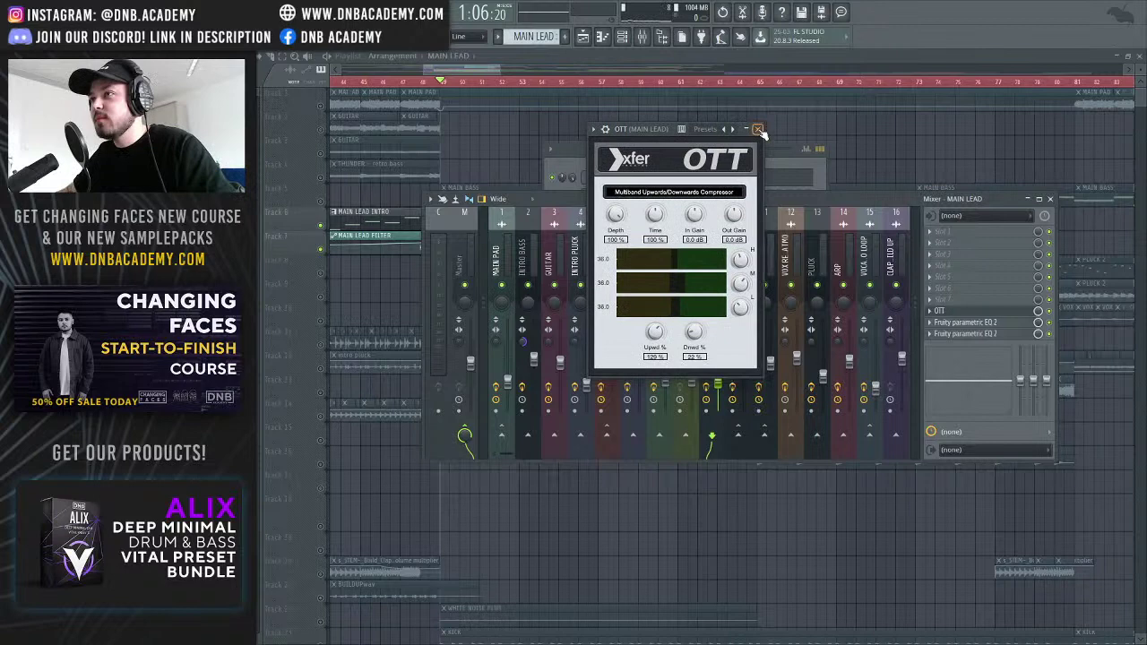
{"action": "left_click", "coordinate": [757, 130]}
Examine the Fruity parametric EQ 2 low and high cuts on the MAIN LEAD mixer track and return to the playlist
{"action": "left_click", "coordinate": [965, 333]}
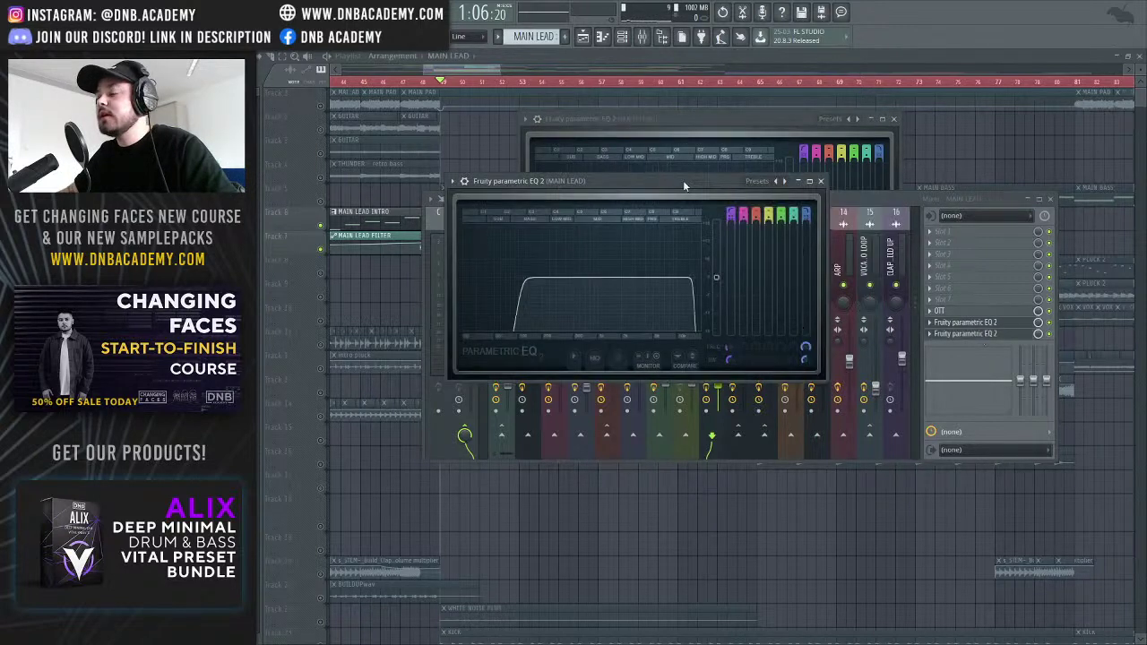
{"action": "left_click_drag", "start_coordinate": [682, 180], "coordinate": [763, 206]}
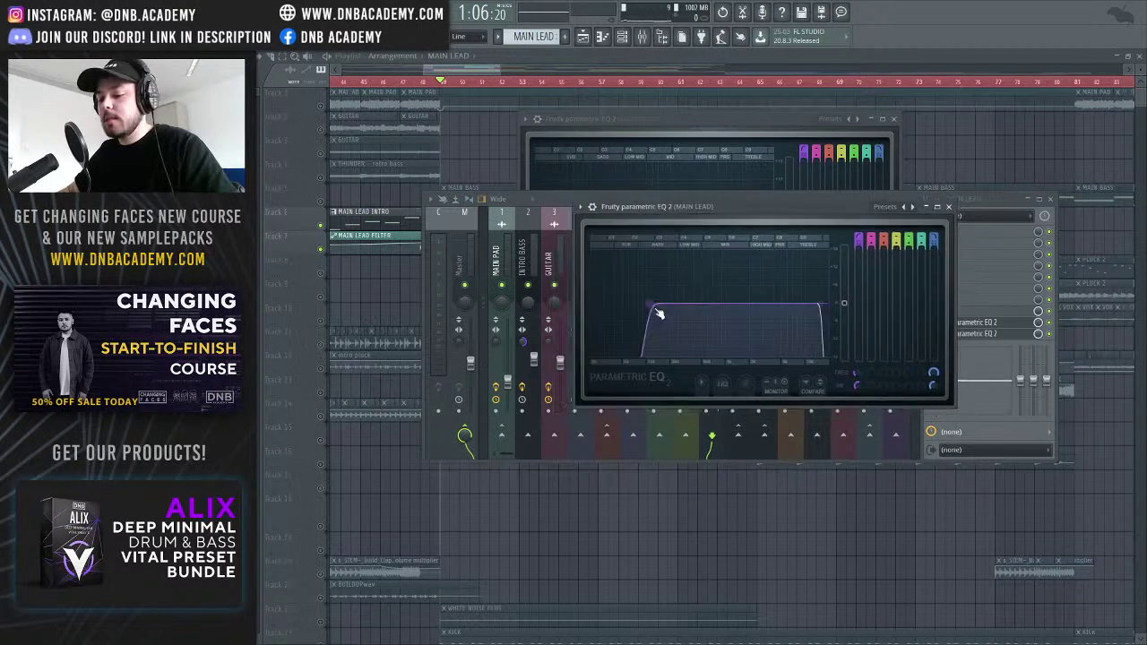
{"action": "left_click", "coordinate": [949, 207]}
{"action": "left_click", "coordinate": [472, 71]}
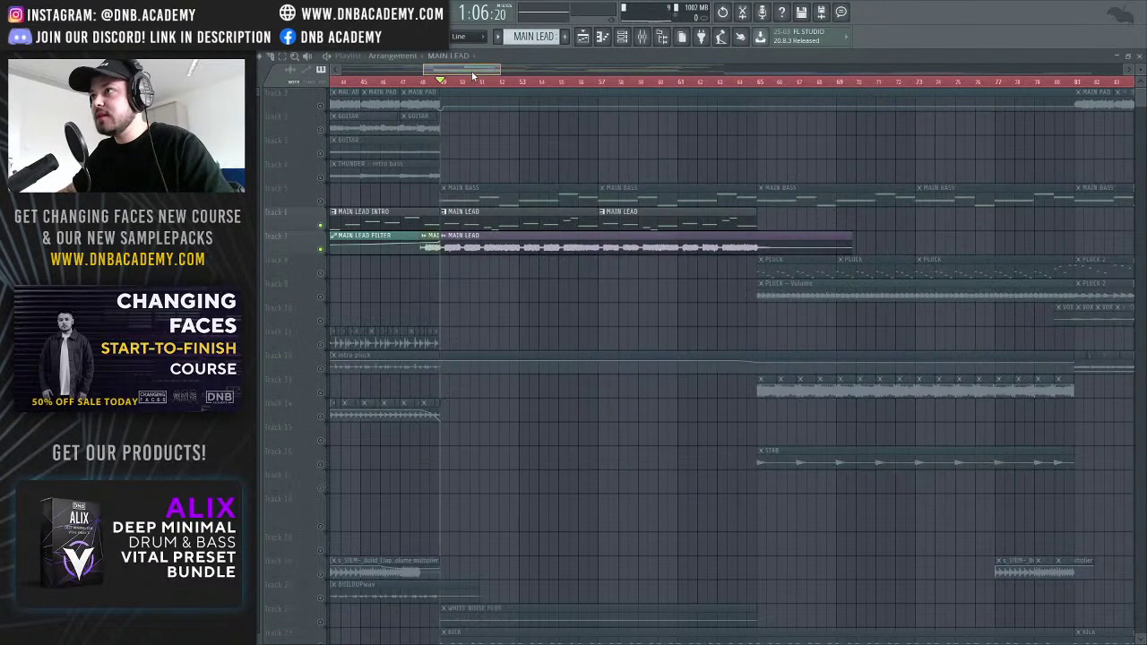
Look over the MAIN LEAD notes in the piano roll once more and close it
{"action": "double_click", "coordinate": [553, 224]}
{"action": "left_click_drag", "start_coordinate": [794, 160], "coordinate": [893, 177]}
{"action": "right_click", "coordinate": [913, 197]}
{"action": "left_click", "coordinate": [985, 130]}
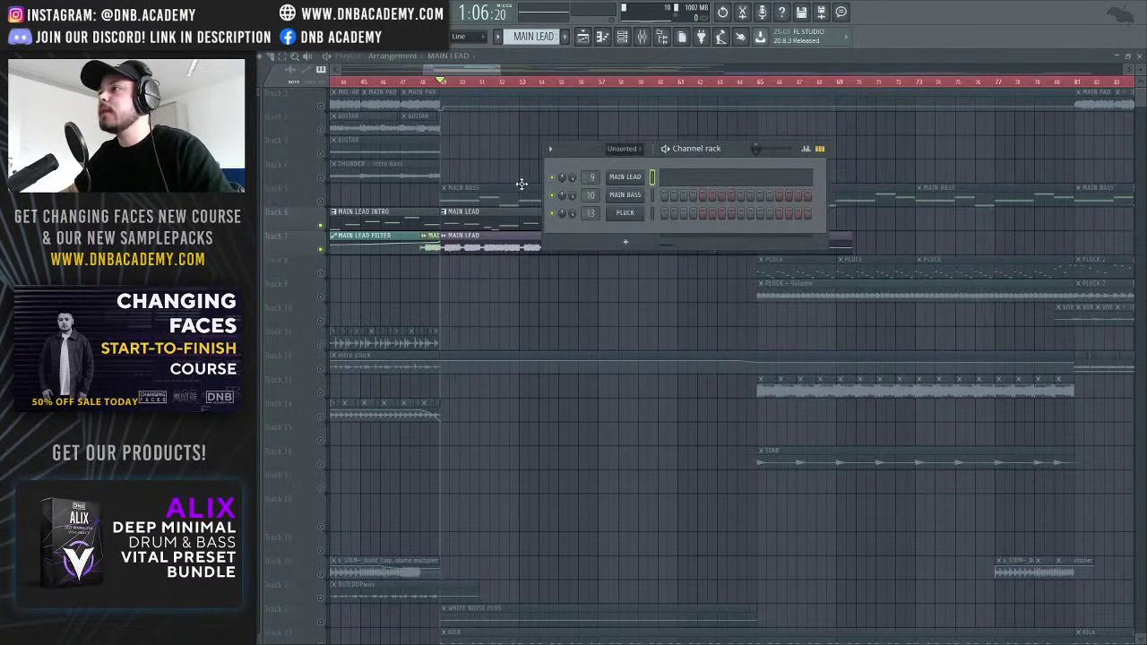
Select the MAIN BASS pattern and unmute its playlist track alongside the MAIN LEAD tracks
{"action": "left_click", "coordinate": [499, 198]}
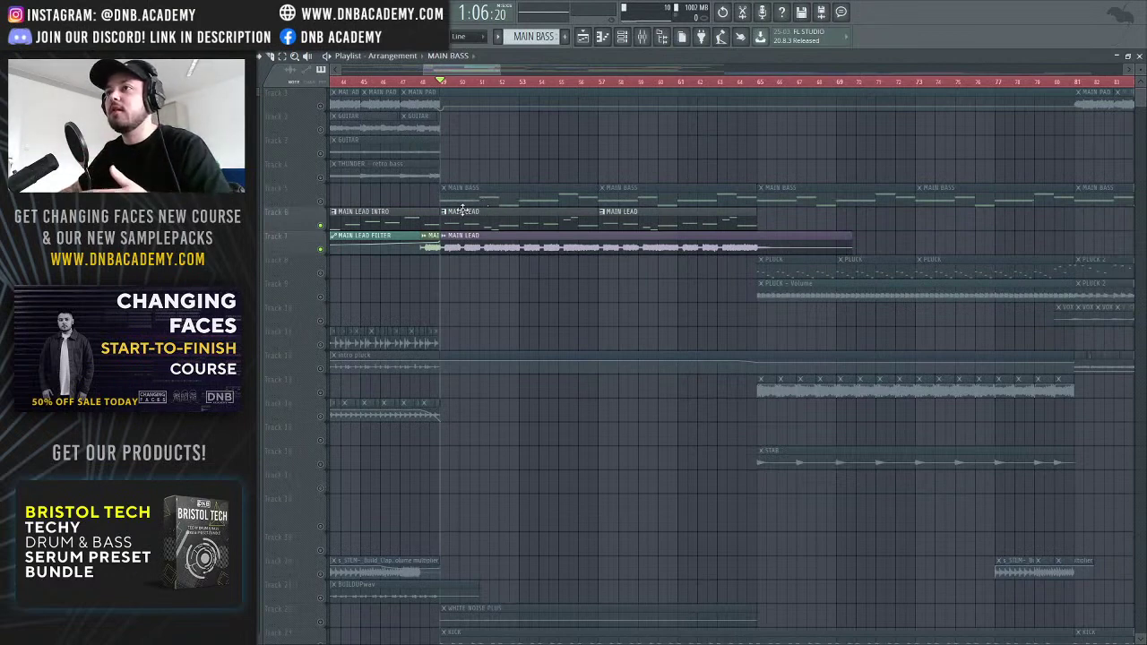
{"action": "left_click", "coordinate": [321, 200]}
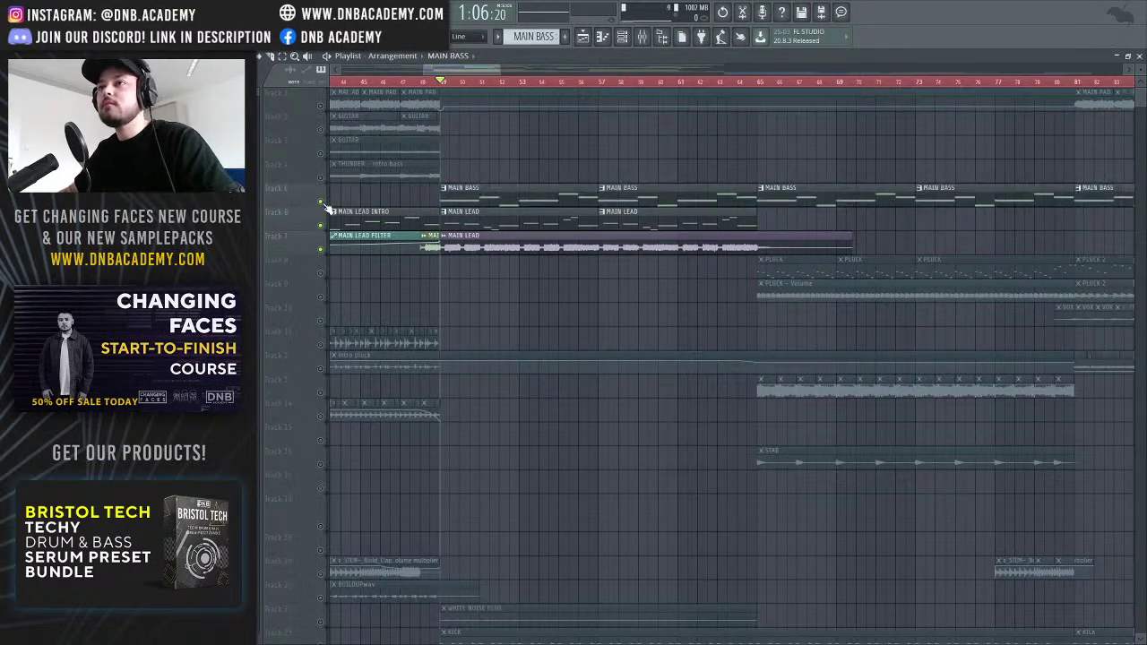
Fit the MAIN BASS notes into view in the piano roll, play the pattern back, and close it
{"action": "double_click", "coordinate": [556, 192]}
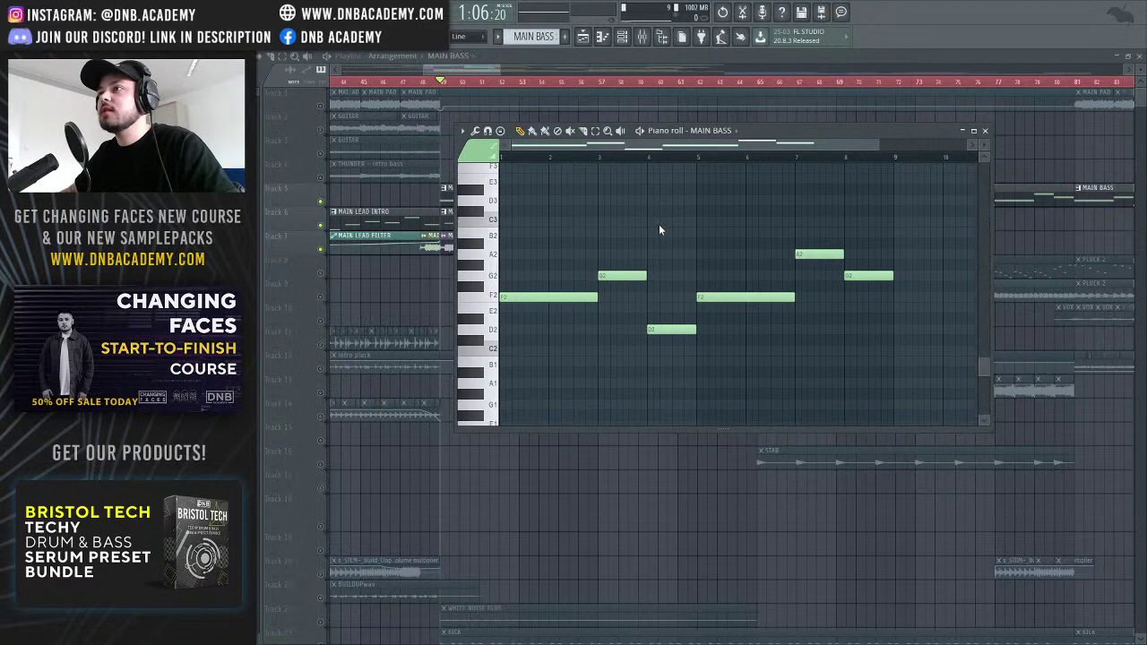
{"action": "left_click_drag", "start_coordinate": [867, 147], "coordinate": [814, 147]}
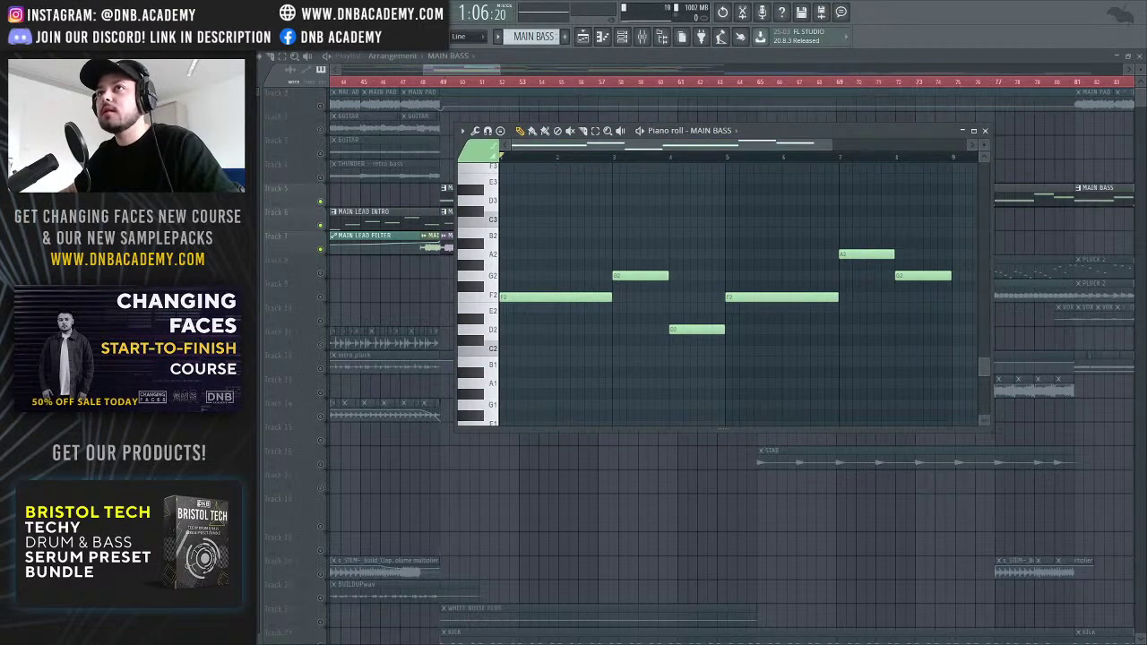
{"action": "key", "text": "space"}
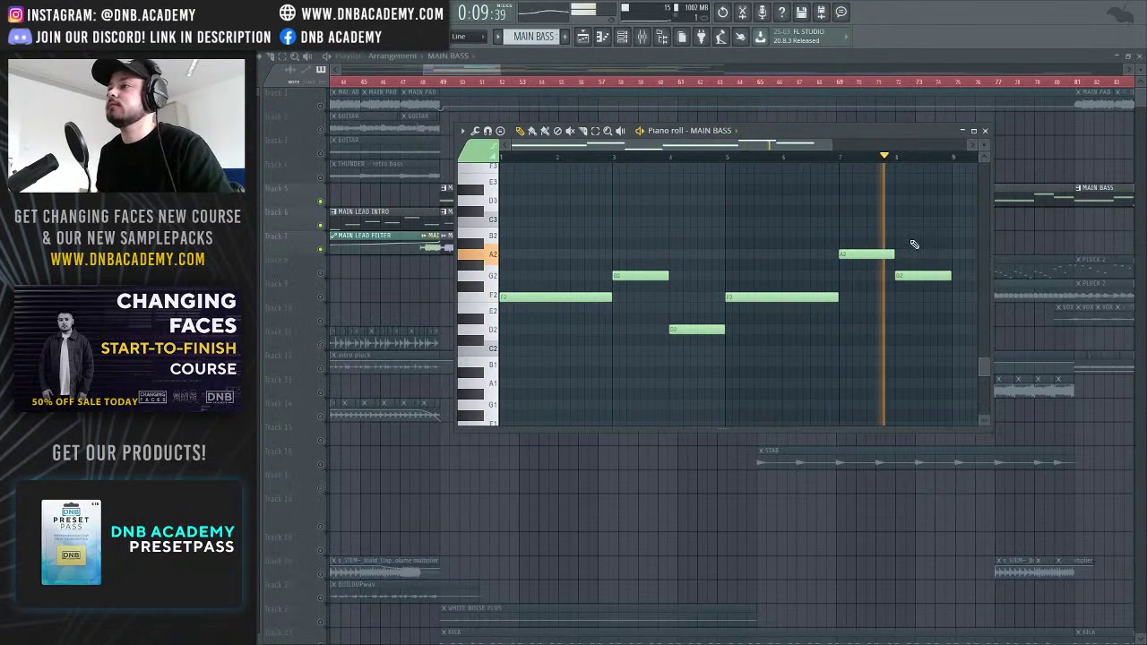
{"action": "key", "text": "space"}
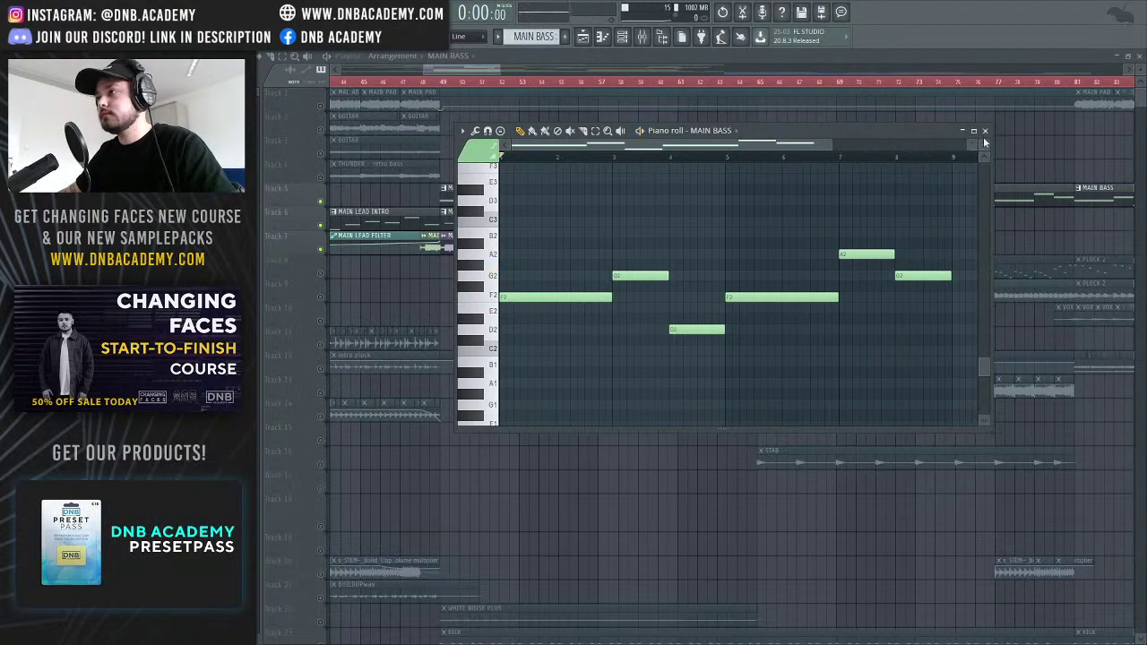
{"action": "left_click", "coordinate": [985, 131]}
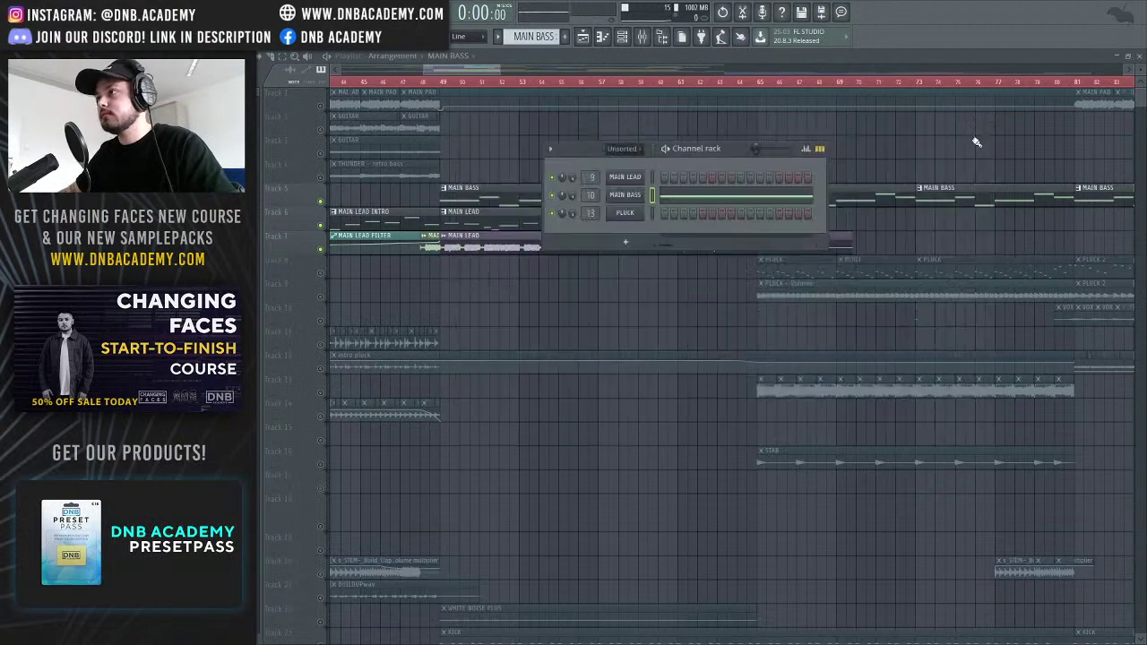
Show the MAIN BASS channel's Serum patch and examine where OSC B's Basic Shapes wavetable sits in the Analog category
{"action": "left_click", "coordinate": [626, 196]}
{"action": "left_click_drag", "start_coordinate": [745, 176], "coordinate": [703, 165]}
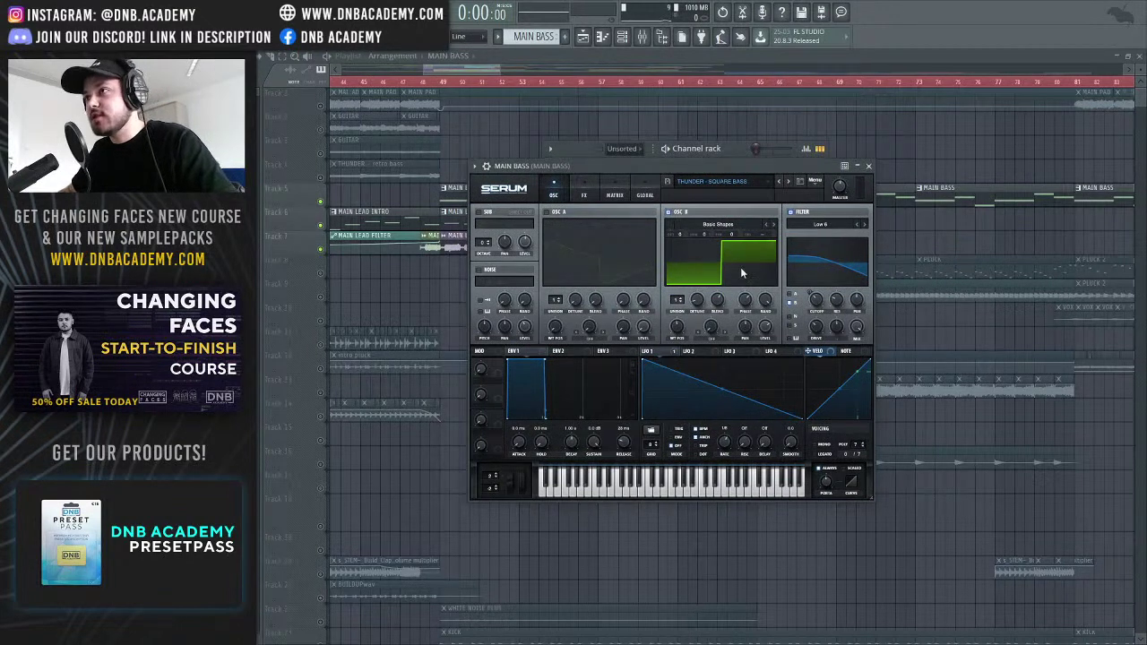
{"action": "left_click", "coordinate": [714, 226]}
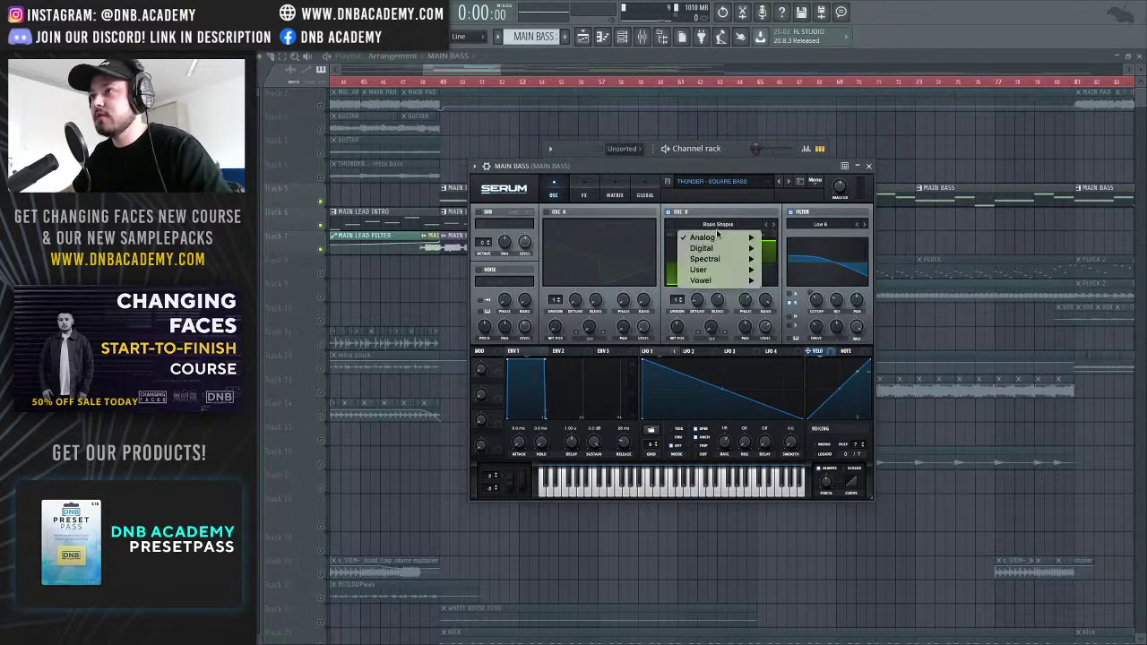
{"action": "mouse_move", "coordinate": [723, 238]}
{"action": "left_click", "coordinate": [757, 275]}
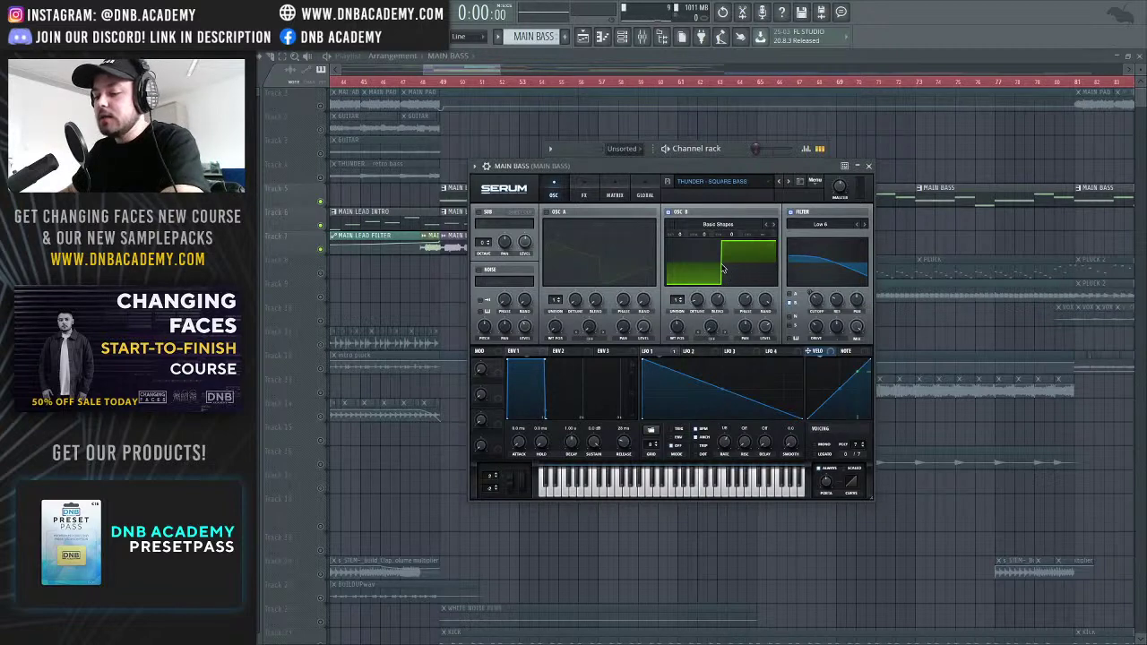
{"action": "left_click_drag", "start_coordinate": [737, 163], "coordinate": [795, 166]}
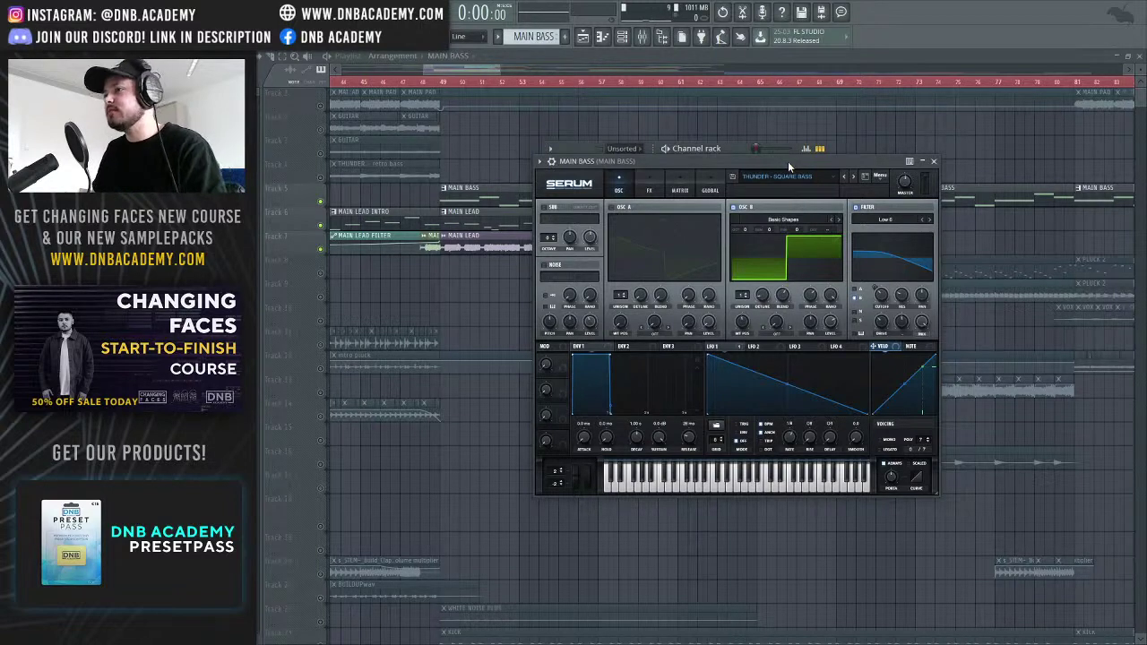
{"action": "left_click_drag", "start_coordinate": [787, 162], "coordinate": [730, 148]}
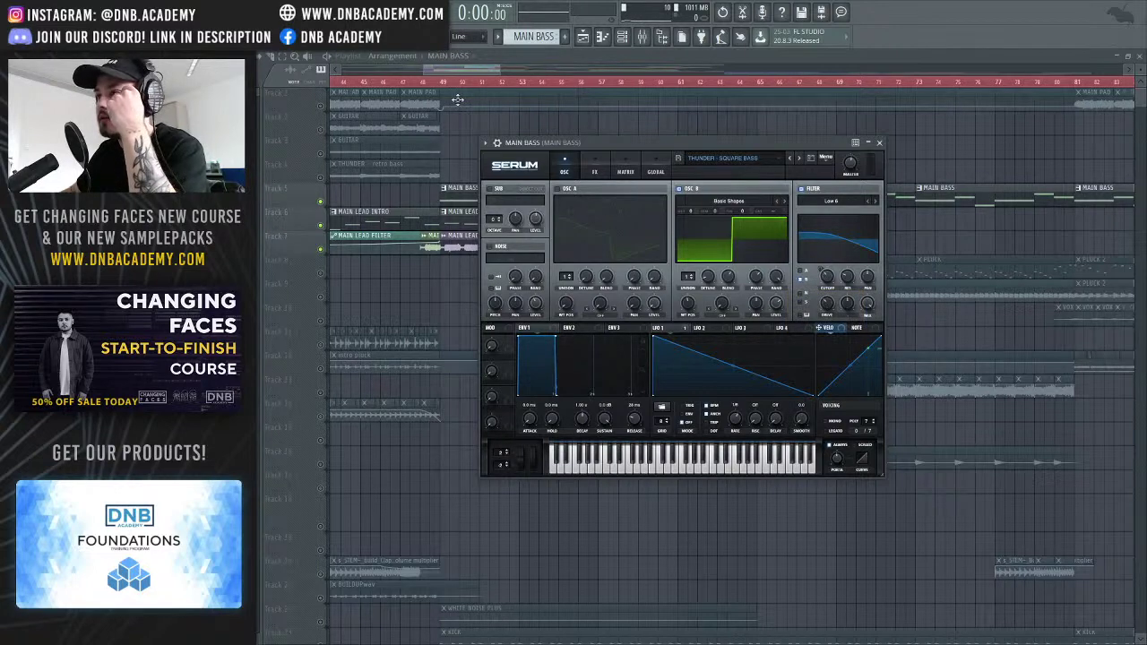
Play the MAIN BASS pattern while checking the filter cutoff in Serum, and close the plugin after stopping playback
{"action": "mouse_move", "coordinate": [683, 142]}
{"action": "left_mouse_down"}
{"action": "mouse_move", "coordinate": [667, 142]}
{"action": "mouse_move", "coordinate": [679, 142]}
{"action": "left_mouse_up"}
{"action": "key", "text": "space"}
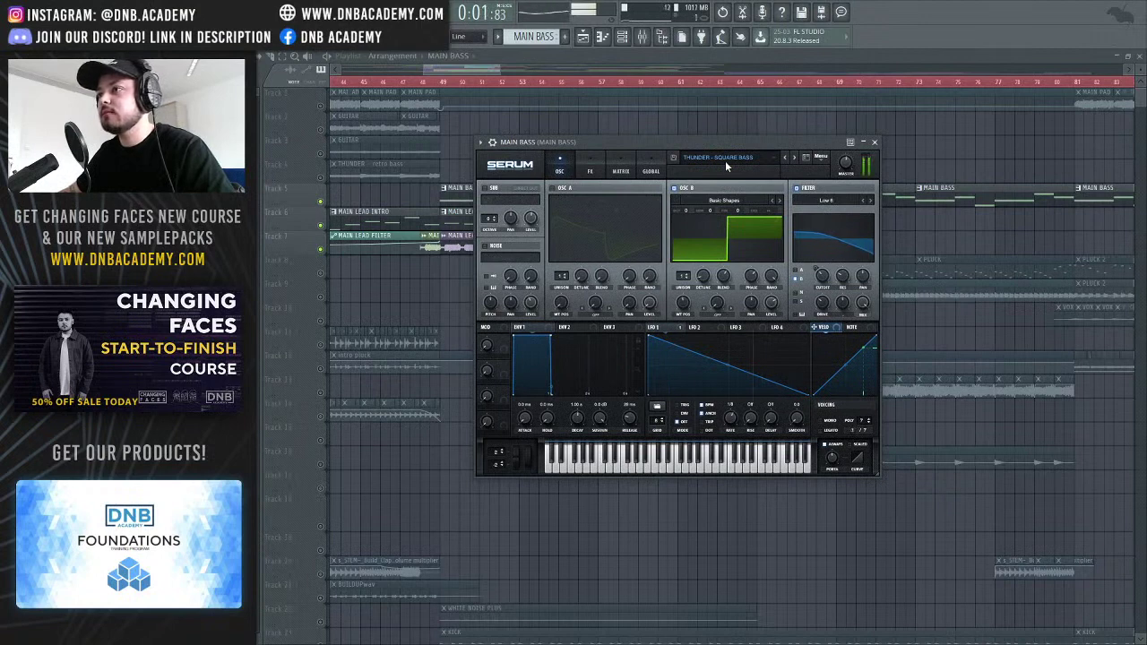
{"action": "left_click", "coordinate": [821, 279]}
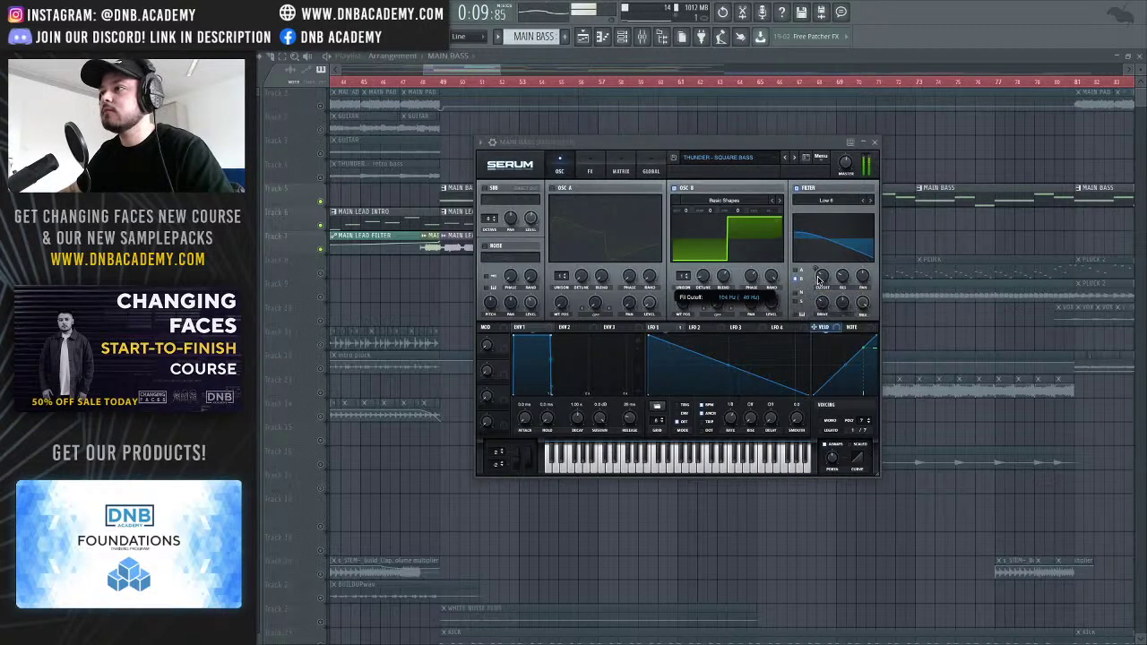
{"action": "key", "text": "space"}
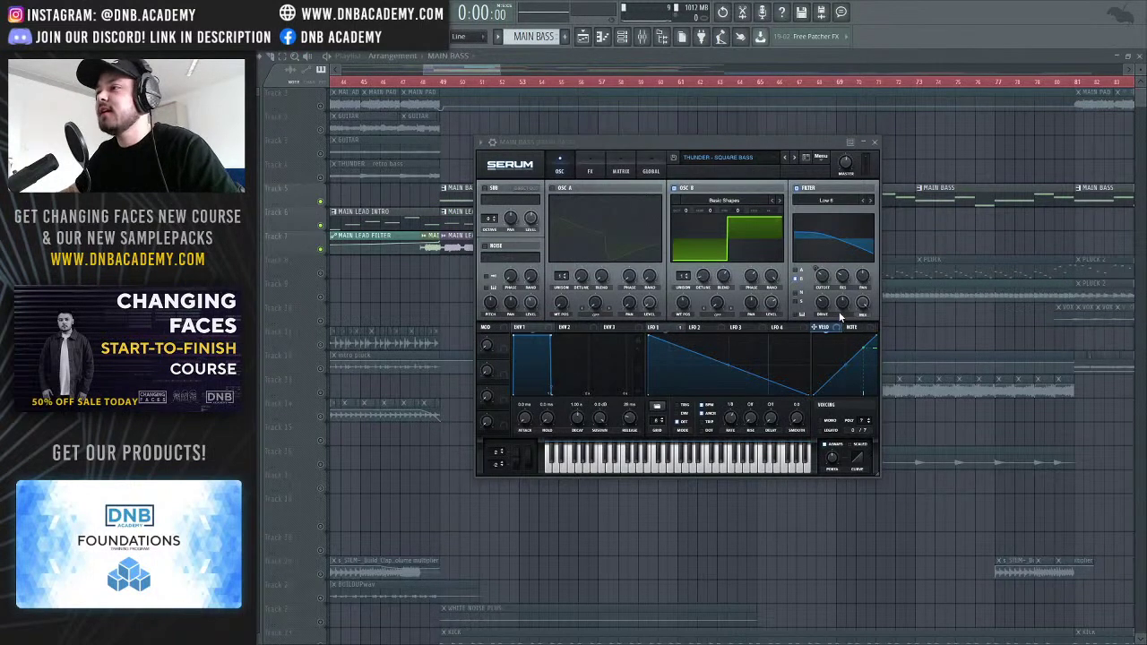
{"action": "left_click", "coordinate": [875, 143]}
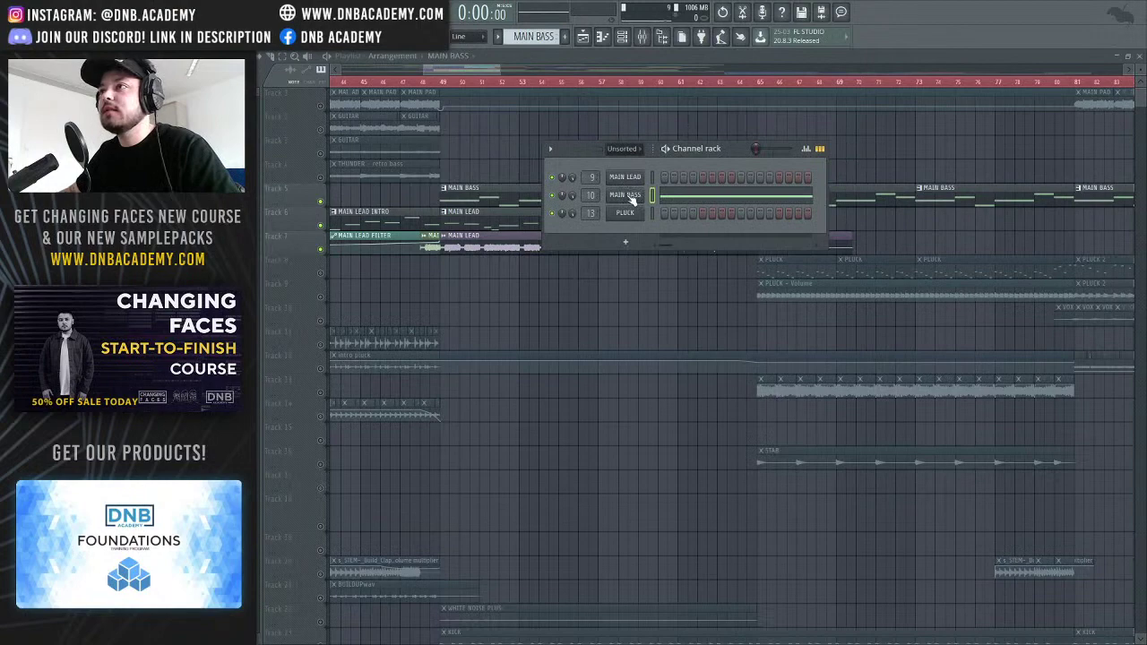
Inspect the Fruity parametric EQ 2 curve on the MAIN BASS mixer track, arranging the windows to keep it in view
{"action": "left_click", "coordinate": [643, 43]}
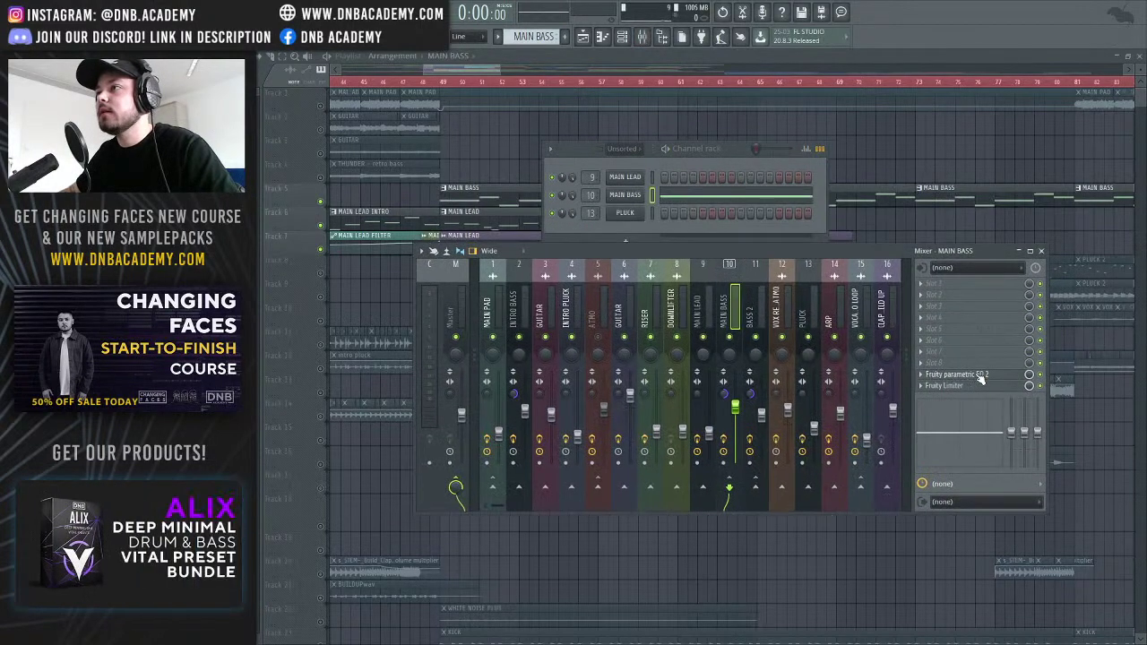
{"action": "left_click_drag", "start_coordinate": [740, 155], "coordinate": [701, 122]}
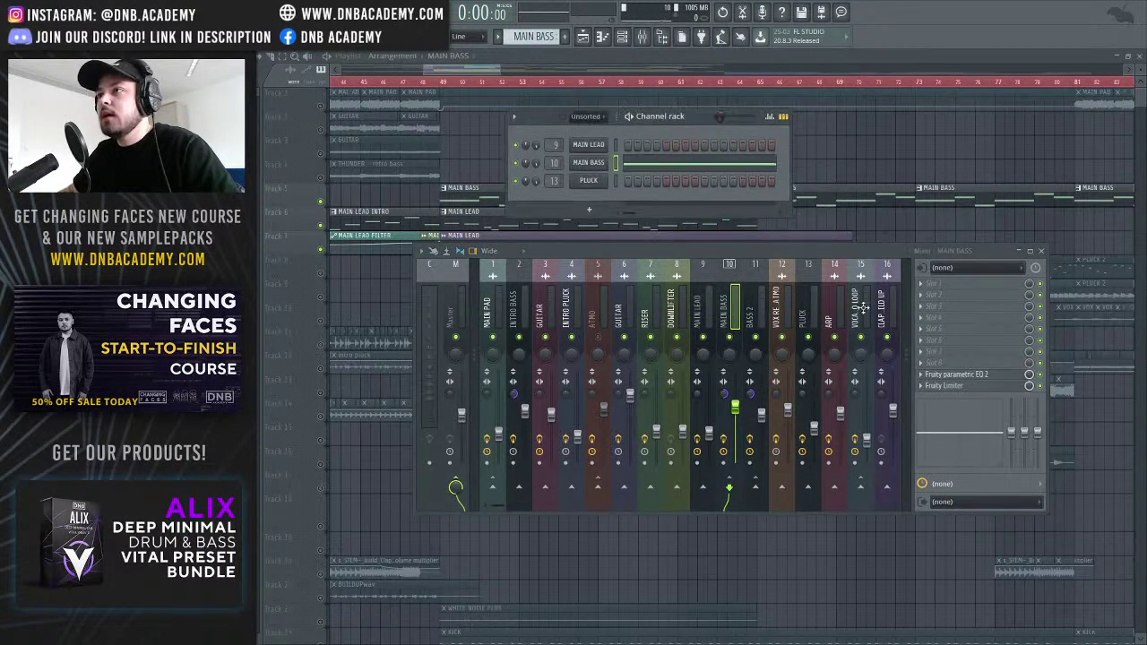
{"action": "left_click", "coordinate": [975, 375]}
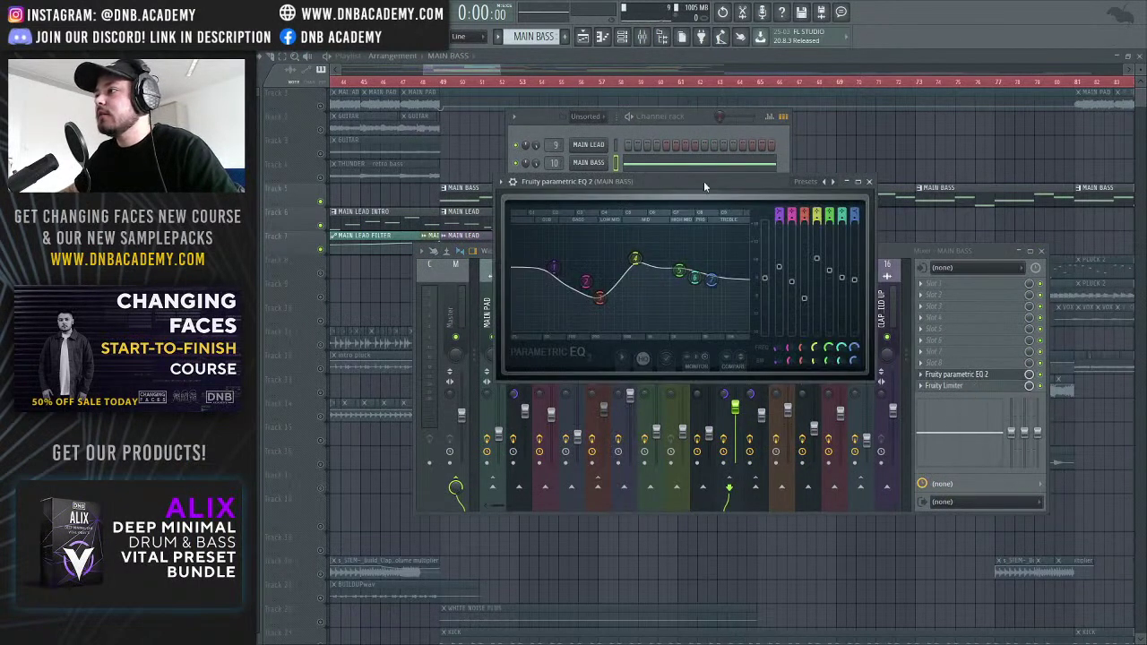
{"action": "left_click_drag", "start_coordinate": [704, 181], "coordinate": [699, 269]}
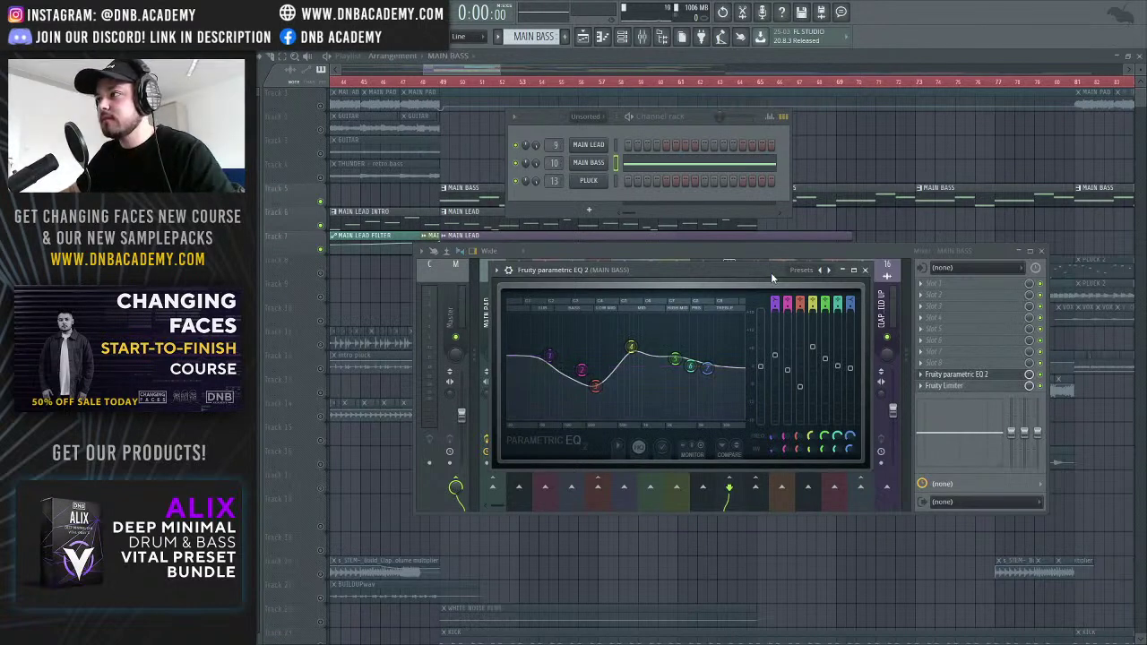
Bypass the Fruity parametric EQ 2 on the MAIN BASS mixer track and play the bass briefly without it
{"action": "left_click", "coordinate": [1041, 380]}
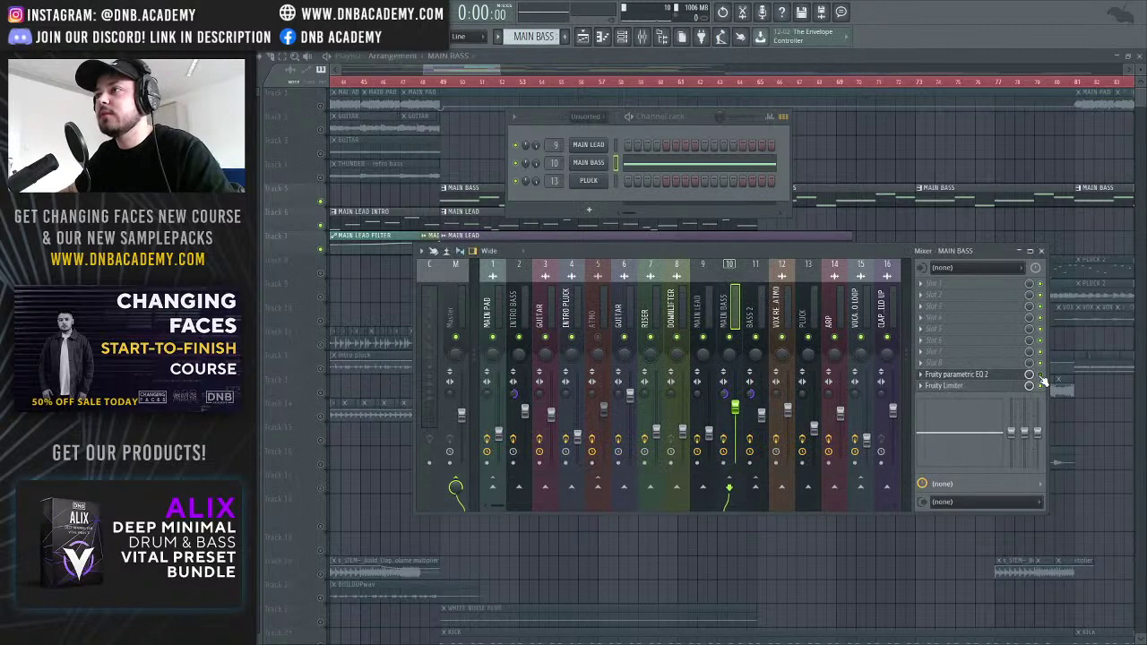
{"action": "key", "text": "space"}
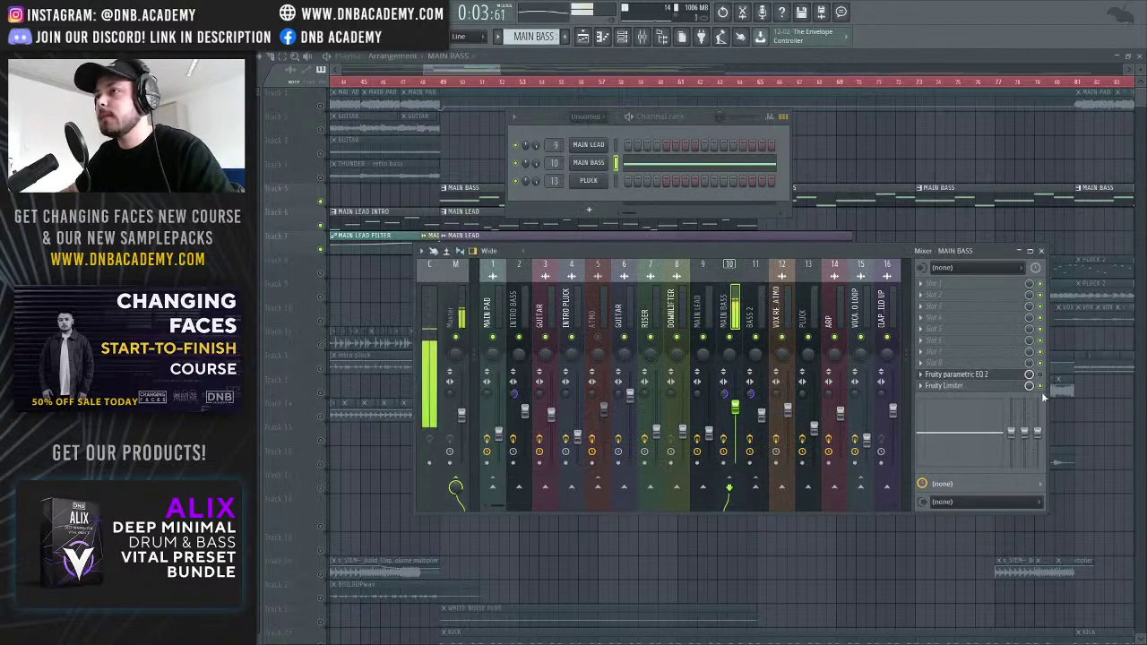
{"action": "key", "text": "space"}
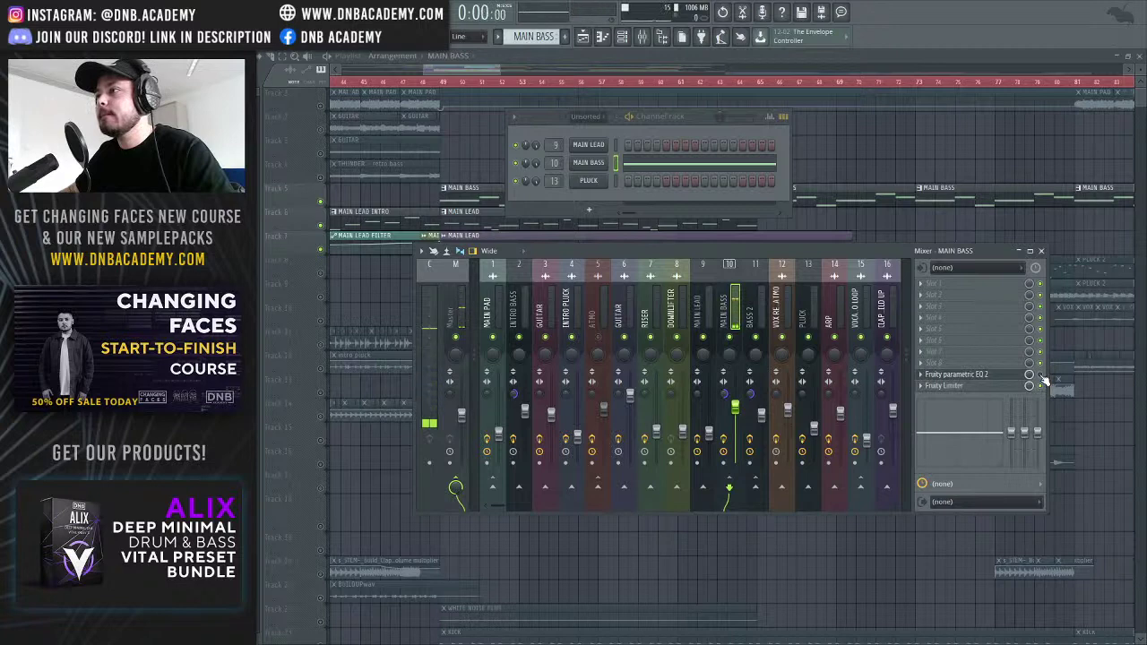
Play the bass with the MAIN BASS Fruity parametric EQ 2 open, and examine the low-mid cut at band 3
{"action": "left_click", "coordinate": [989, 379]}
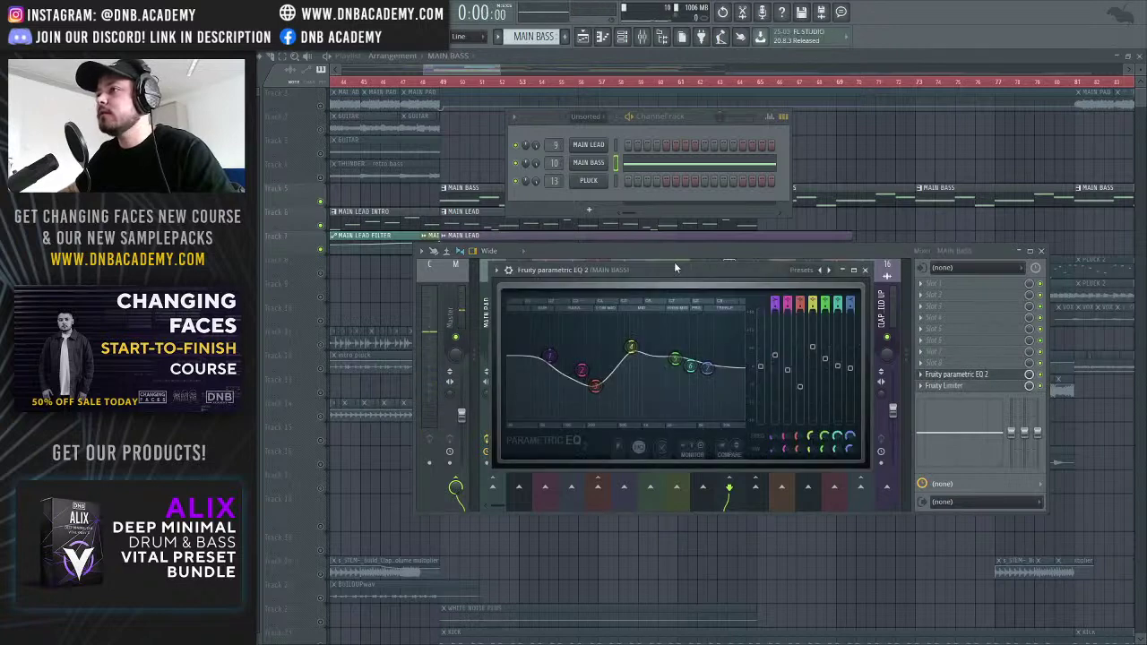
{"action": "left_click_drag", "start_coordinate": [674, 268], "coordinate": [678, 255]}
{"action": "key", "text": "space"}
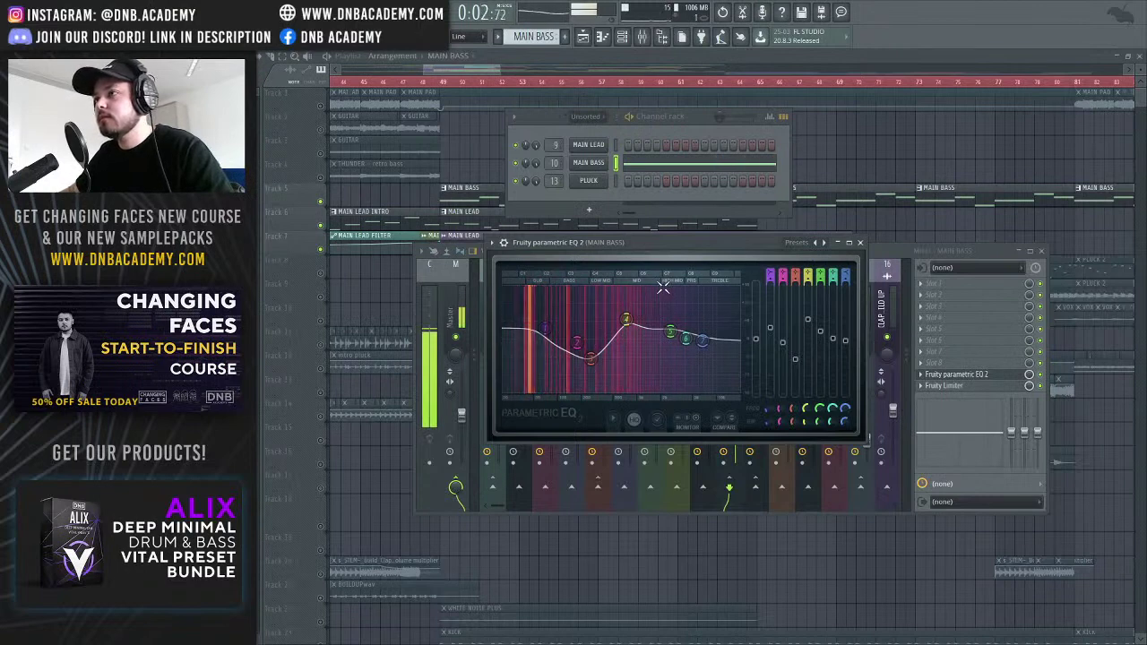
{"action": "key", "text": "space"}
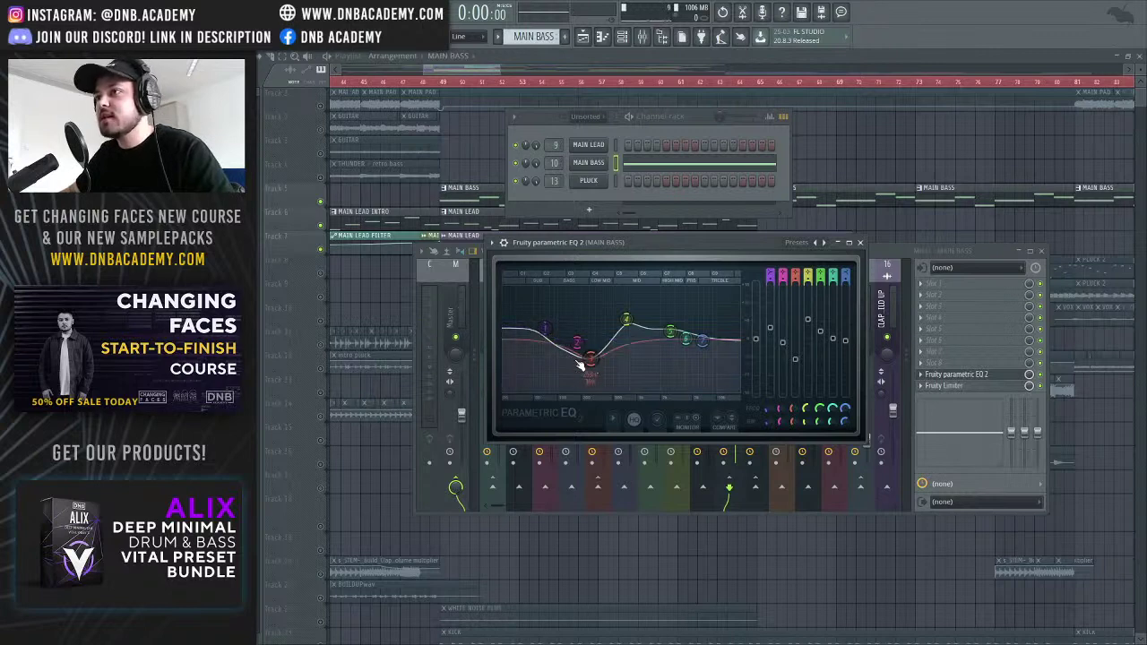
{"action": "mouse_move", "coordinate": [594, 365]}
{"action": "left_mouse_down"}
{"action": "mouse_move", "coordinate": [582, 343]}
{"action": "mouse_move", "coordinate": [591, 358]}
{"action": "left_mouse_up"}
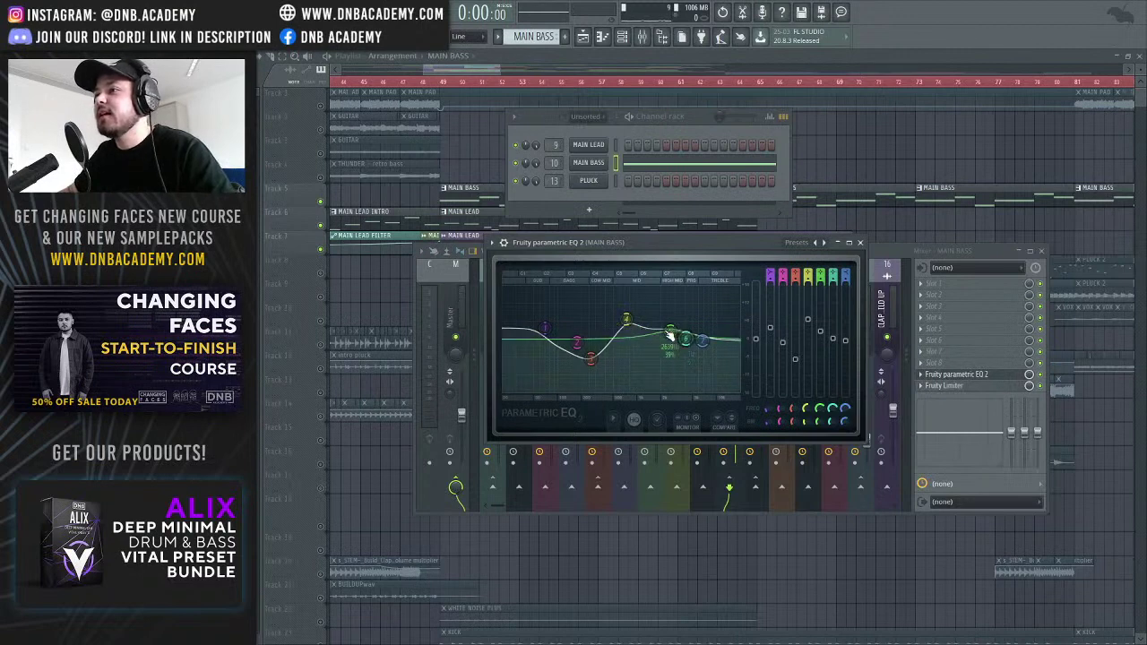
Close the MAIN BASS Fruity parametric EQ 2 window and the mixer to get back to the playlist
{"action": "left_click", "coordinate": [860, 242]}
{"action": "left_click_drag", "start_coordinate": [723, 250], "coordinate": [717, 259]}
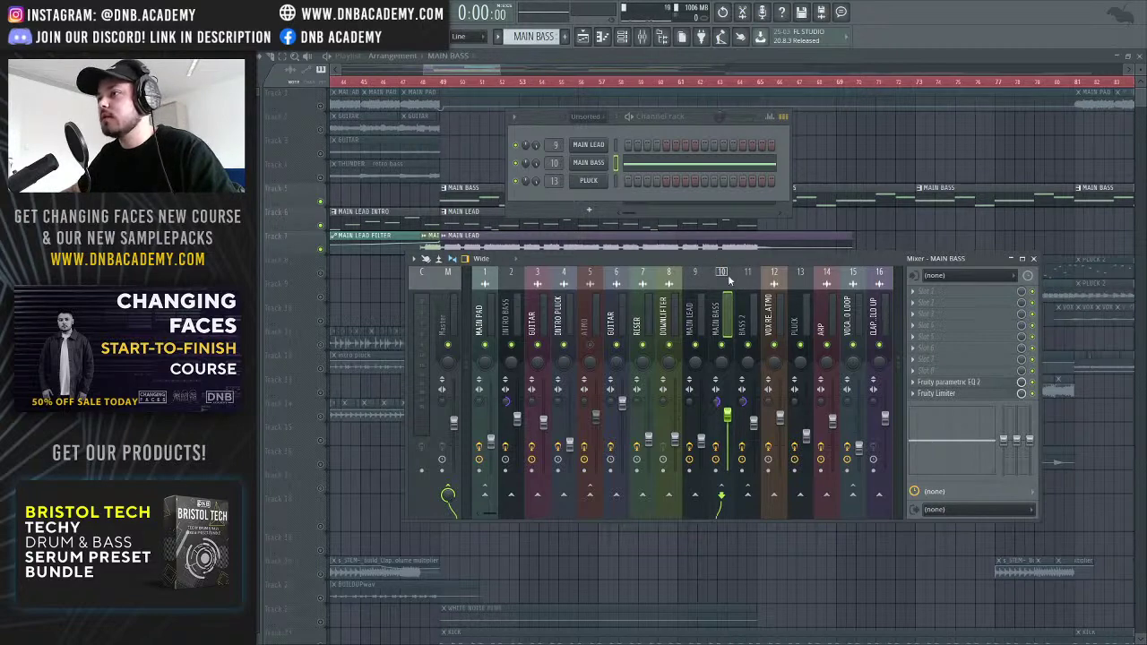
{"action": "left_click_drag", "start_coordinate": [722, 262], "coordinate": [742, 258]}
{"action": "left_click", "coordinate": [1053, 255]}
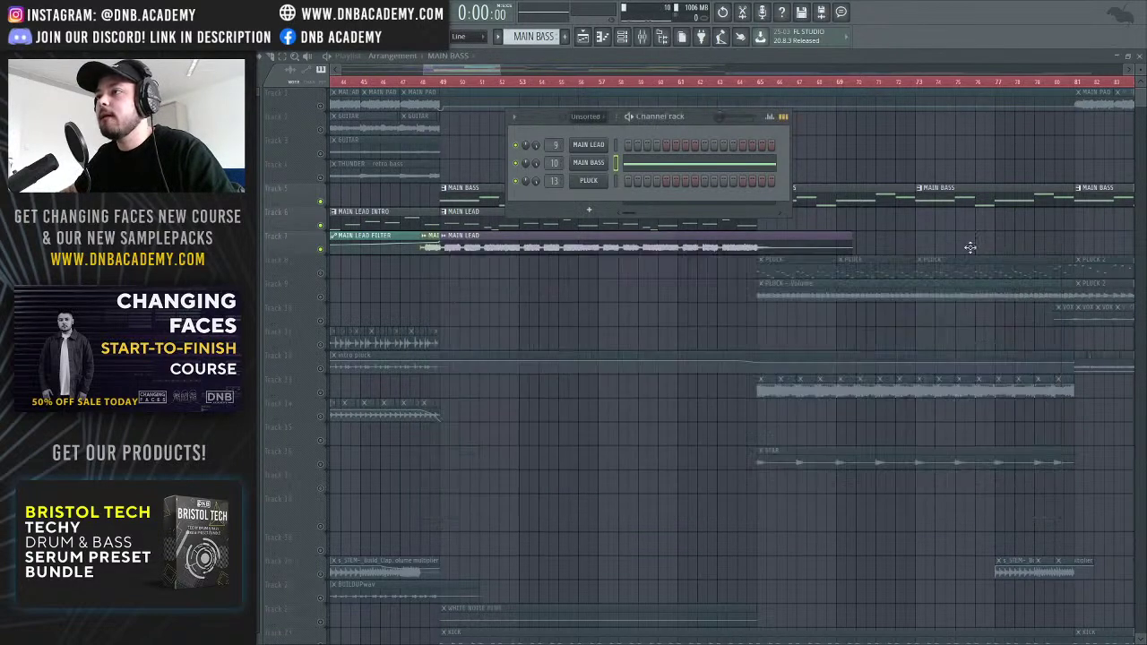
Review the MAIN BASS Serum patch's oscillators, filter and effects rack, and close the plugin
{"action": "left_click", "coordinate": [592, 170]}
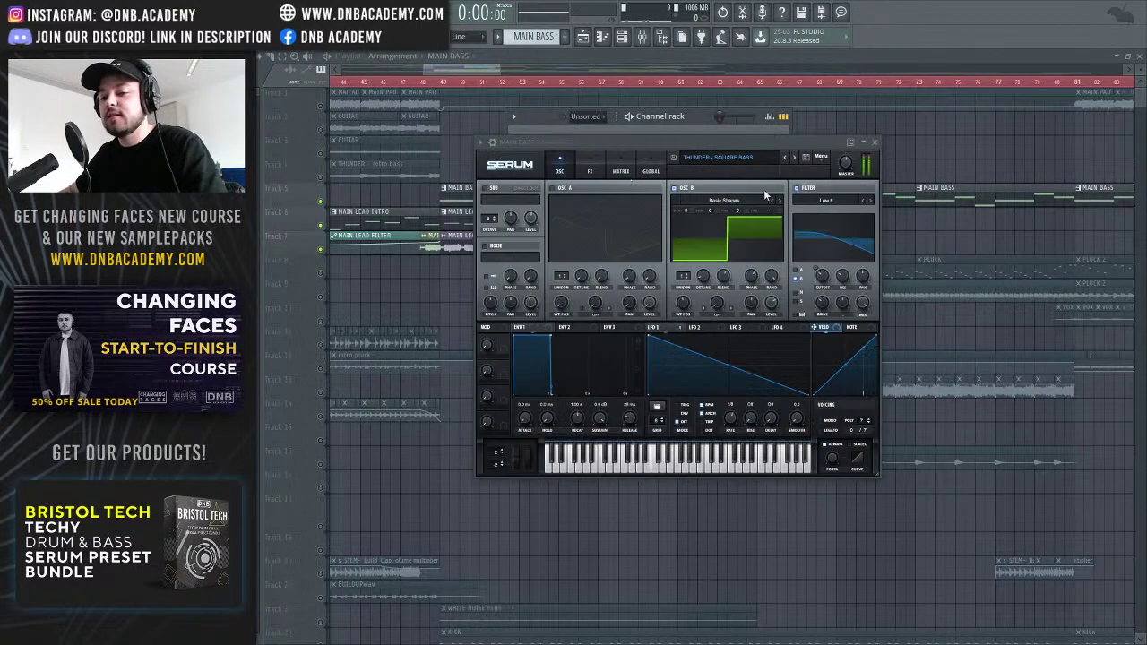
{"action": "left_click", "coordinate": [584, 160]}
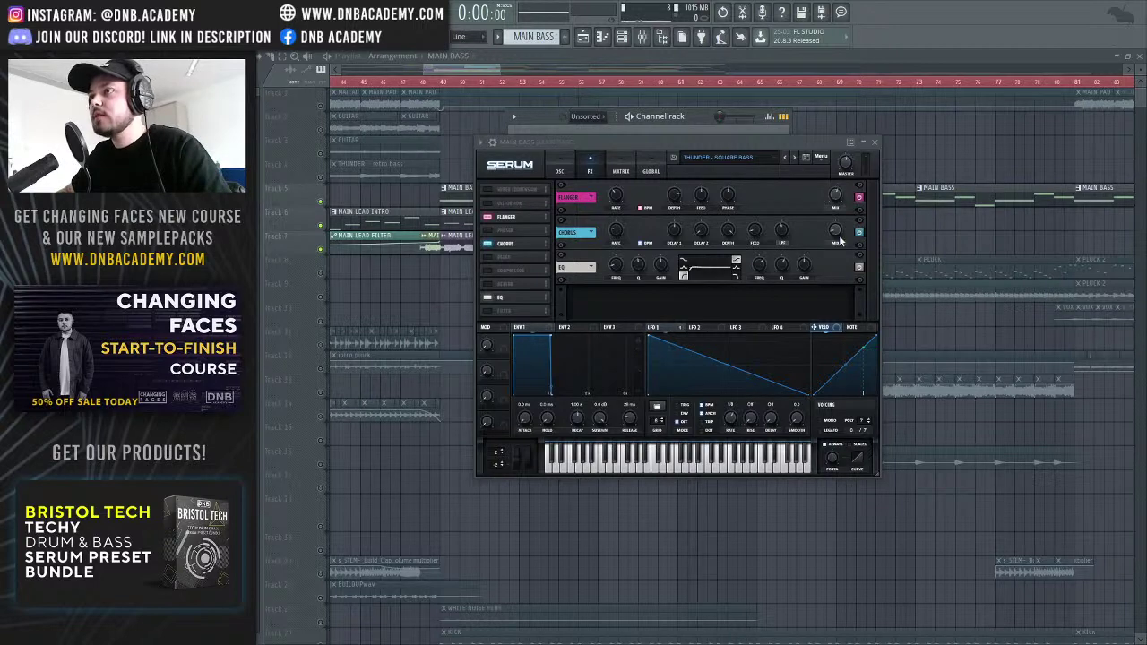
{"action": "left_click", "coordinate": [571, 167]}
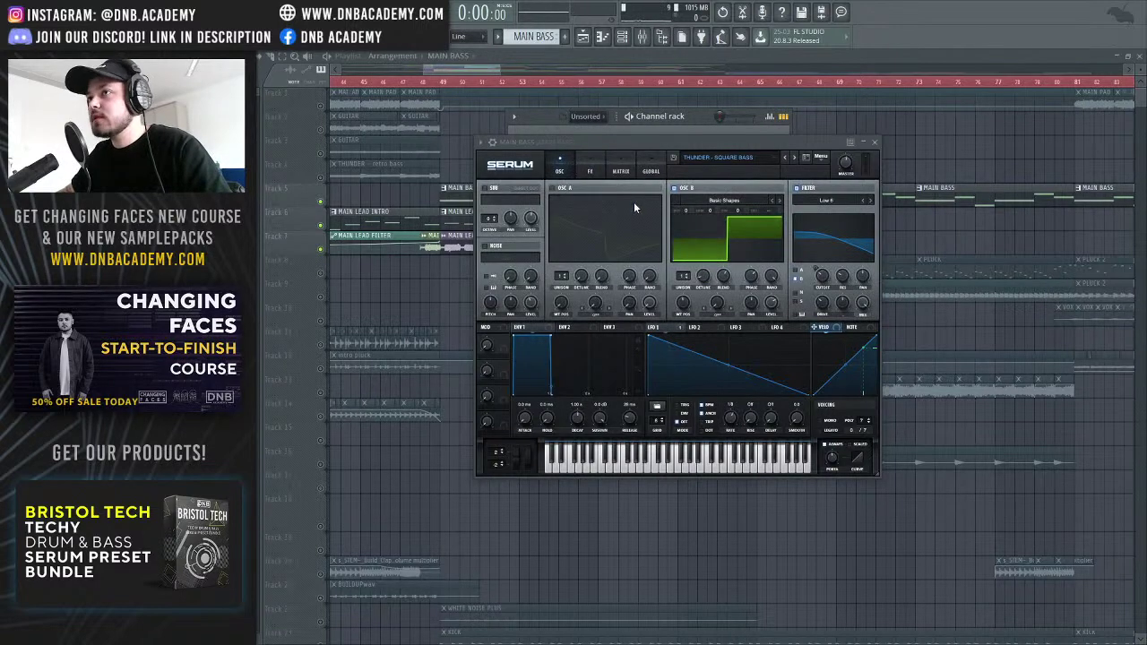
{"action": "left_click", "coordinate": [875, 147]}
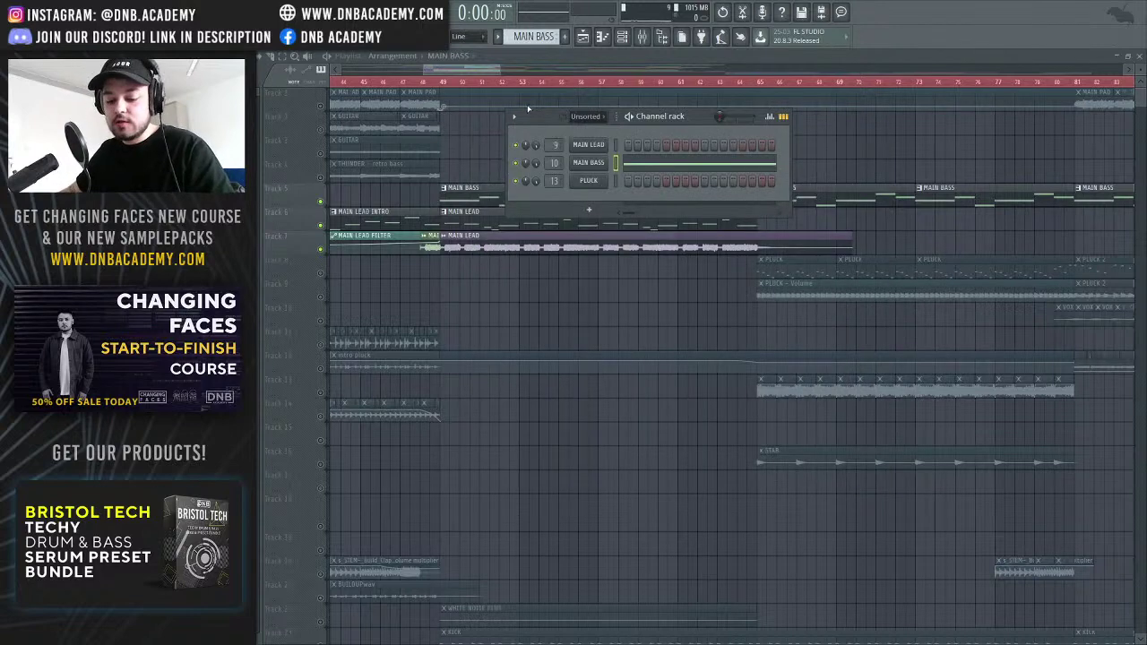
Remove the short MAIN LEAD INTRO clip before bar 49 on track 7 and fill the gap with MAIN LEAD INTRO clips
{"action": "left_click", "coordinate": [498, 72]}
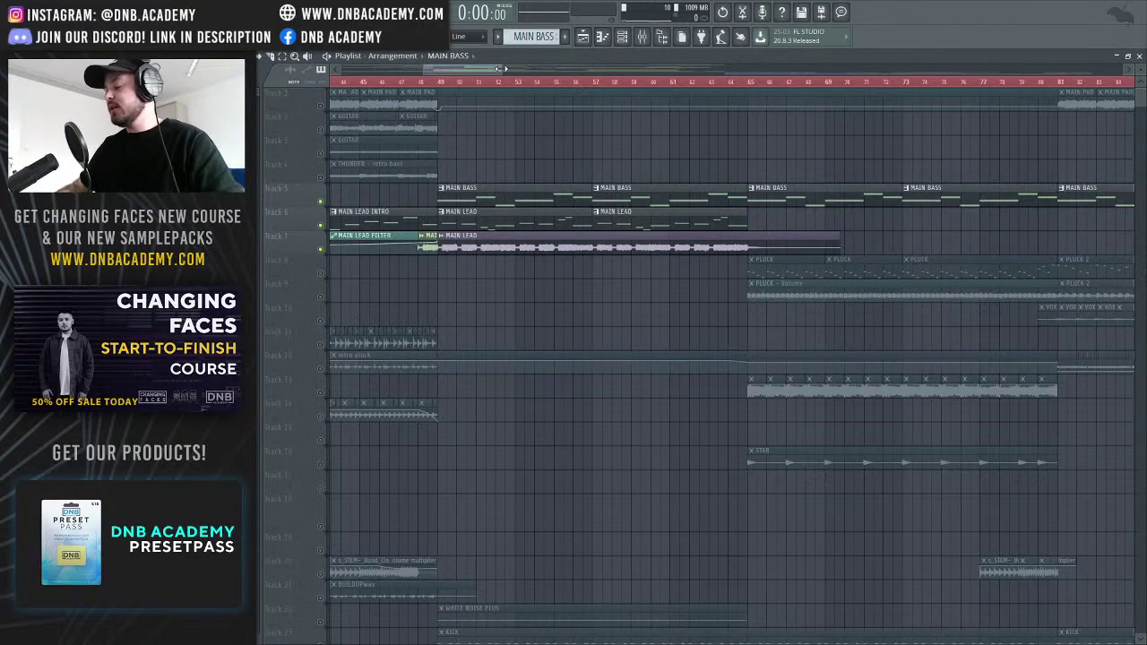
{"action": "left_click_drag", "start_coordinate": [500, 69], "coordinate": [448, 72]}
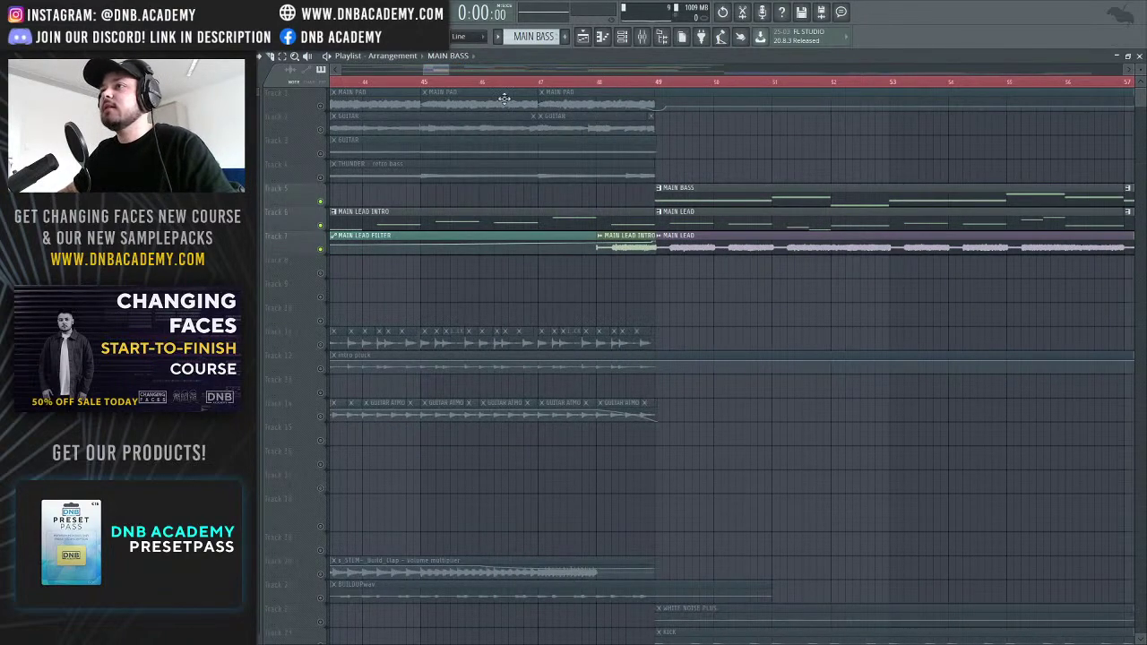
{"action": "left_click_drag", "start_coordinate": [427, 73], "coordinate": [400, 77]}
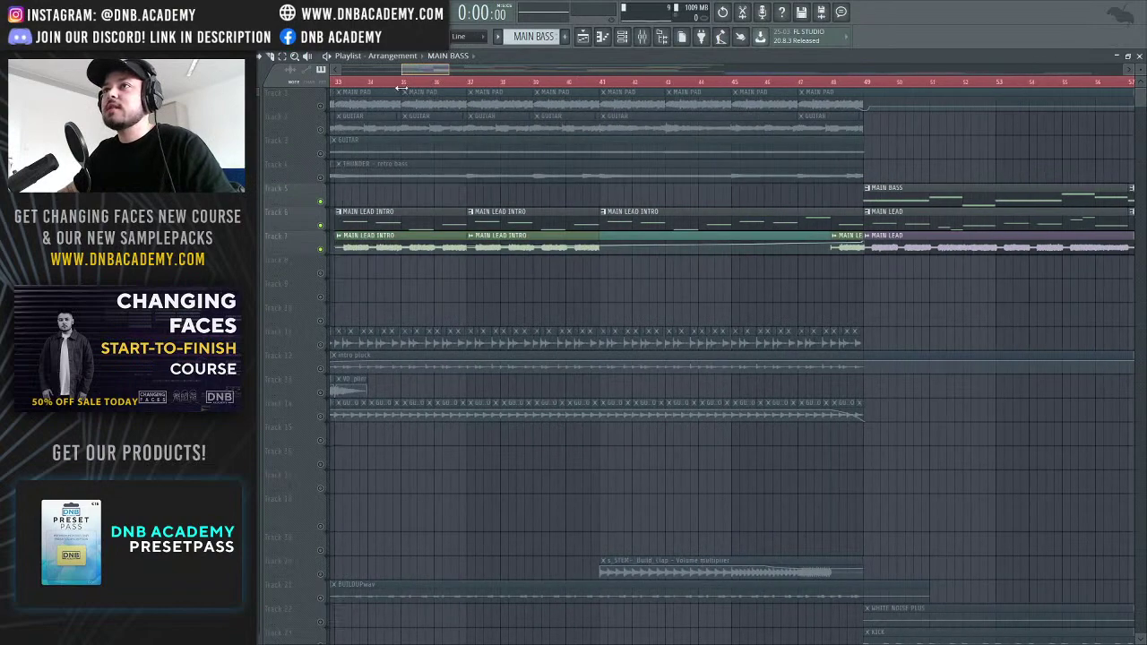
{"action": "right_click", "coordinate": [856, 235]}
{"action": "left_click_drag", "start_coordinate": [582, 238], "coordinate": [813, 239]}
Play the MAIN LEAD and MAIN BASS together from the drop at bar 49, and stop playback
{"action": "mouse_move", "coordinate": [414, 75]}
{"action": "left_mouse_down"}
{"action": "mouse_move", "coordinate": [441, 79]}
{"action": "mouse_move", "coordinate": [430, 79]}
{"action": "left_mouse_up"}
{"action": "left_click", "coordinate": [476, 84]}
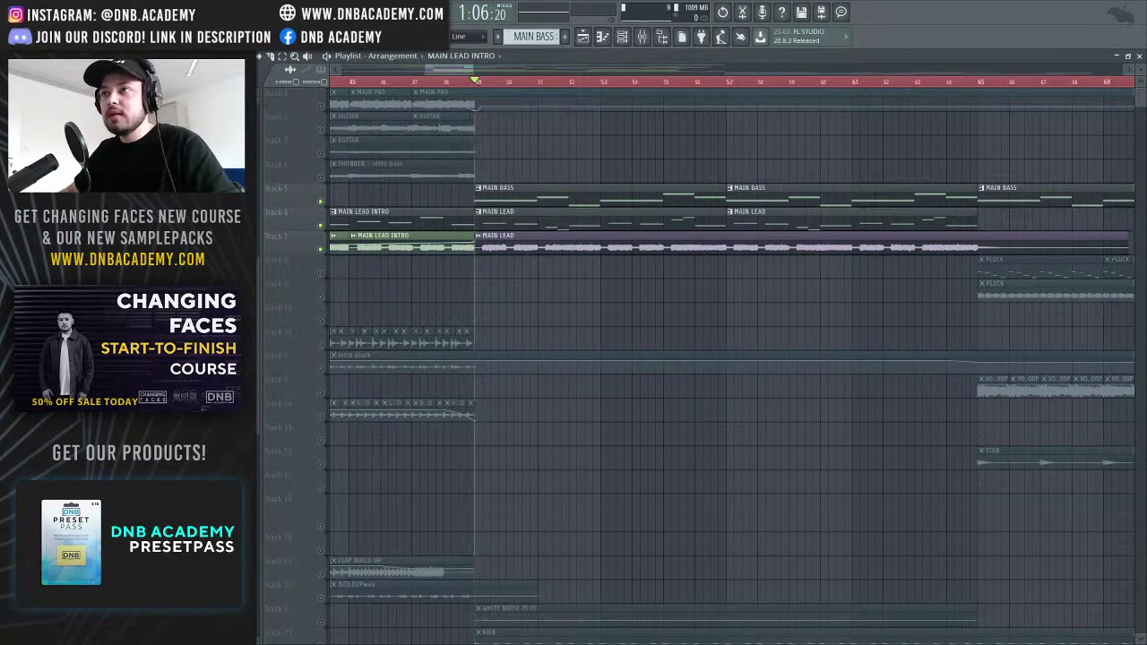
{"action": "scroll", "coordinate": [637, 310], "scroll_direction": "down", "scroll_amount": 5}
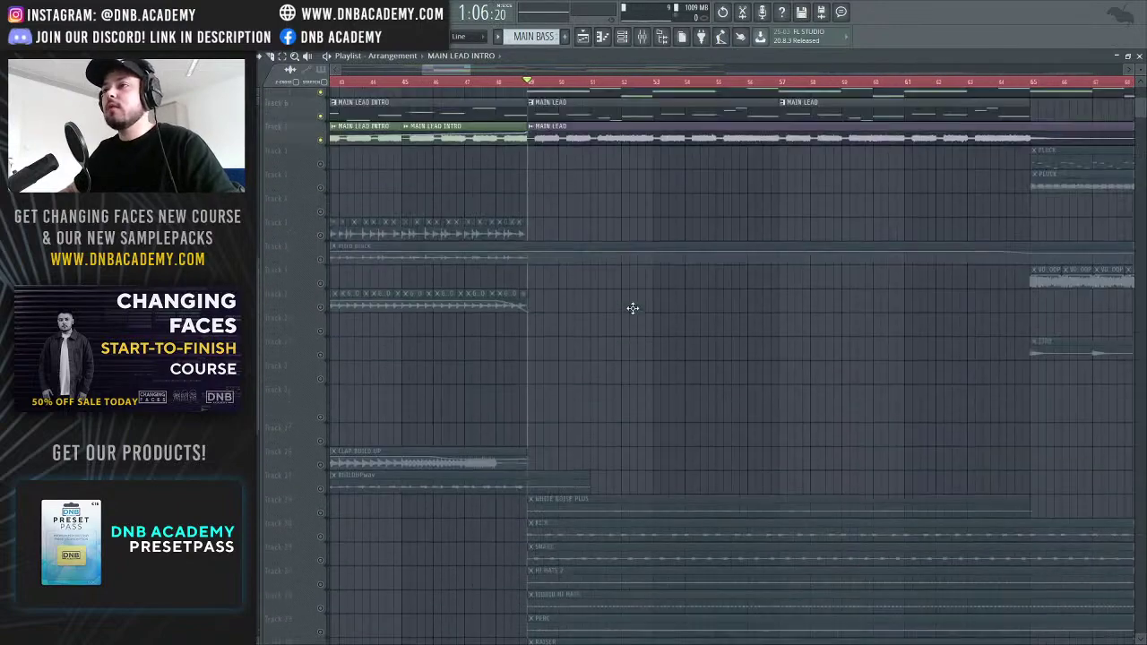
{"action": "scroll", "coordinate": [633, 309], "scroll_direction": "up", "scroll_amount": 5}
{"action": "key", "text": "space"}
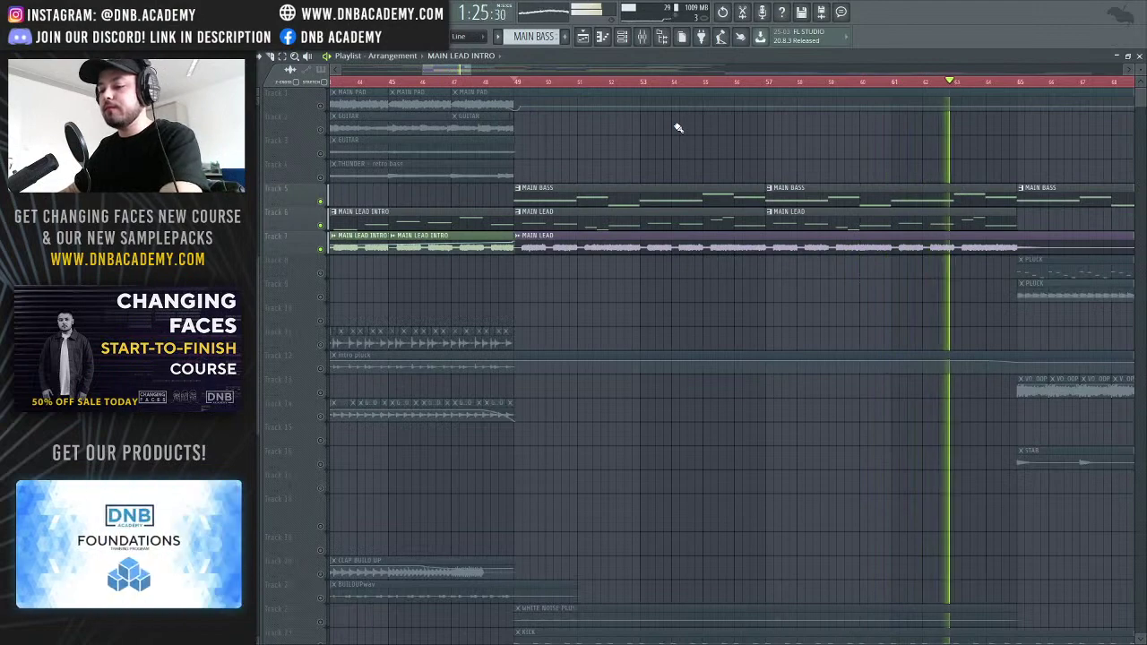
{"action": "left_click_drag", "start_coordinate": [460, 71], "coordinate": [541, 71]}
{"action": "key", "text": "space"}
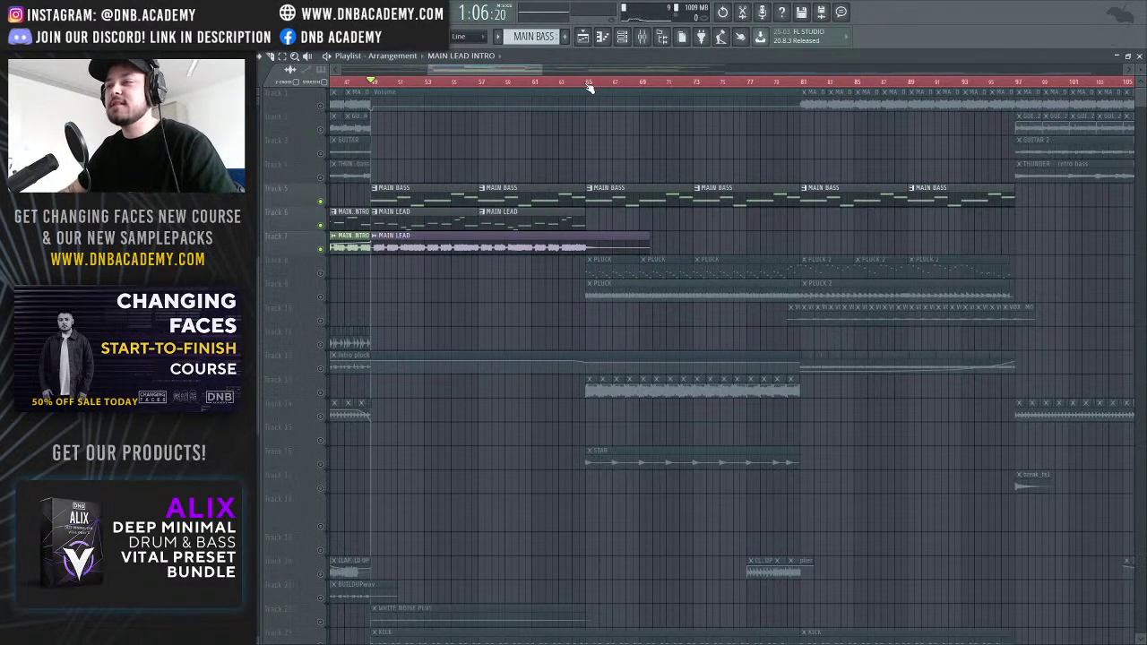
Place the playhead at bar 65 and unmute the two PLUCK tracks, 8 and 9
{"action": "left_click_drag", "start_coordinate": [494, 71], "coordinate": [502, 93]}
{"action": "left_click", "coordinate": [491, 84]}
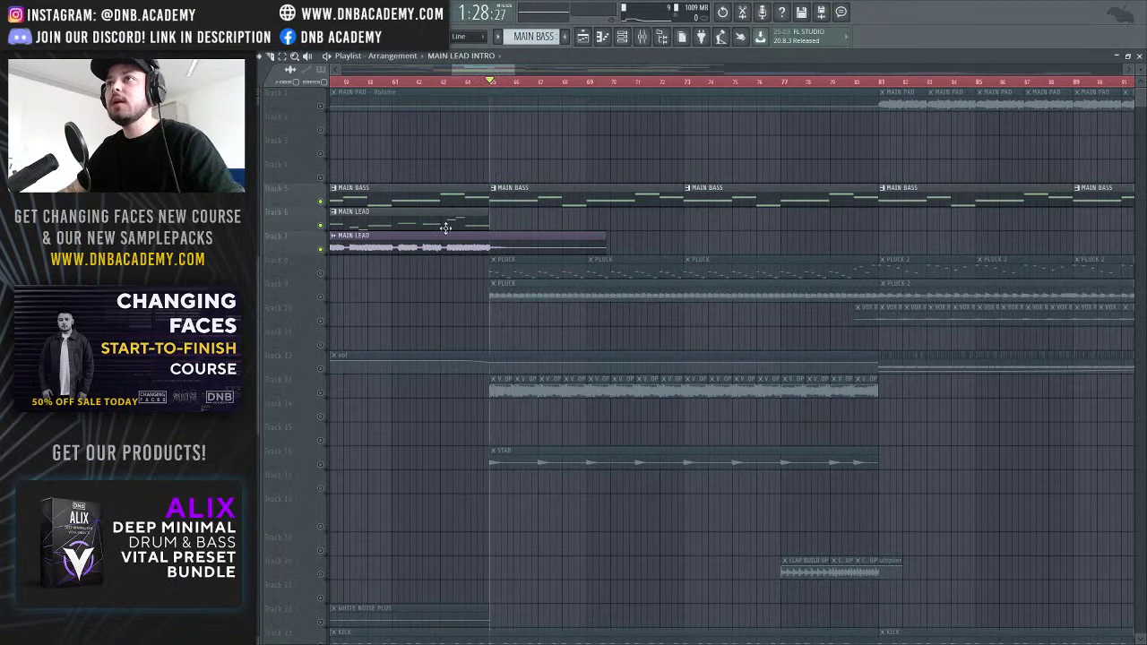
{"action": "left_click", "coordinate": [321, 274]}
{"action": "left_click", "coordinate": [321, 297]}
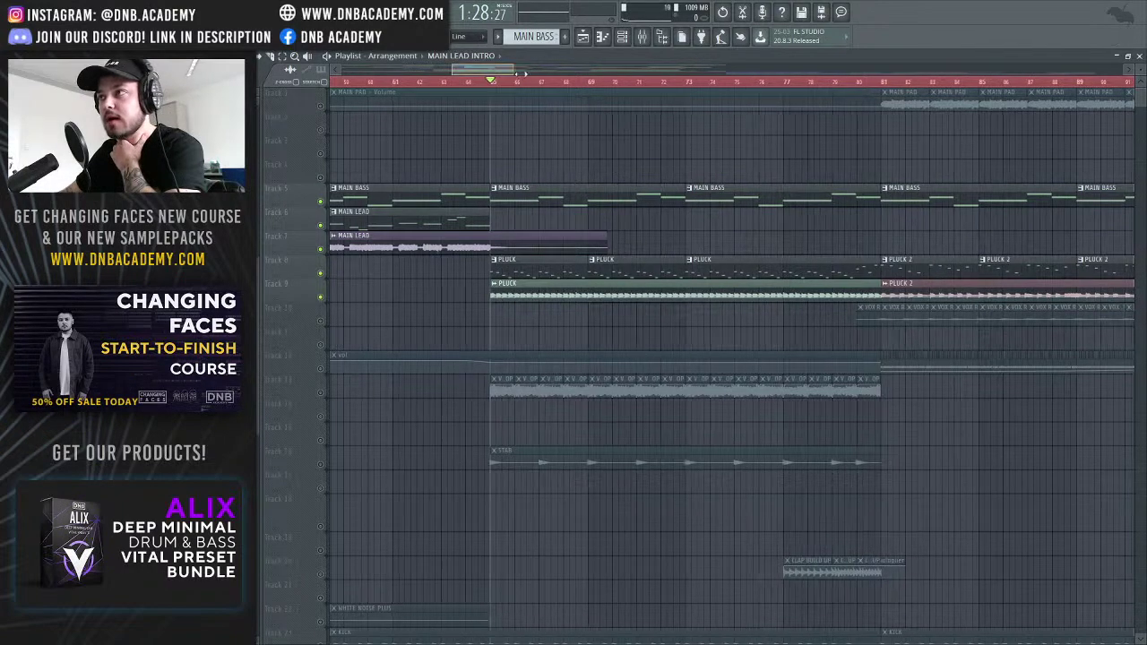
Open the Serum instance of the PLUCK pattern and arrange its window so the PLUCK clips in the playlist stay visible
{"action": "scroll", "coordinate": [533, 81], "scroll_direction": "down", "scroll_amount": 2}
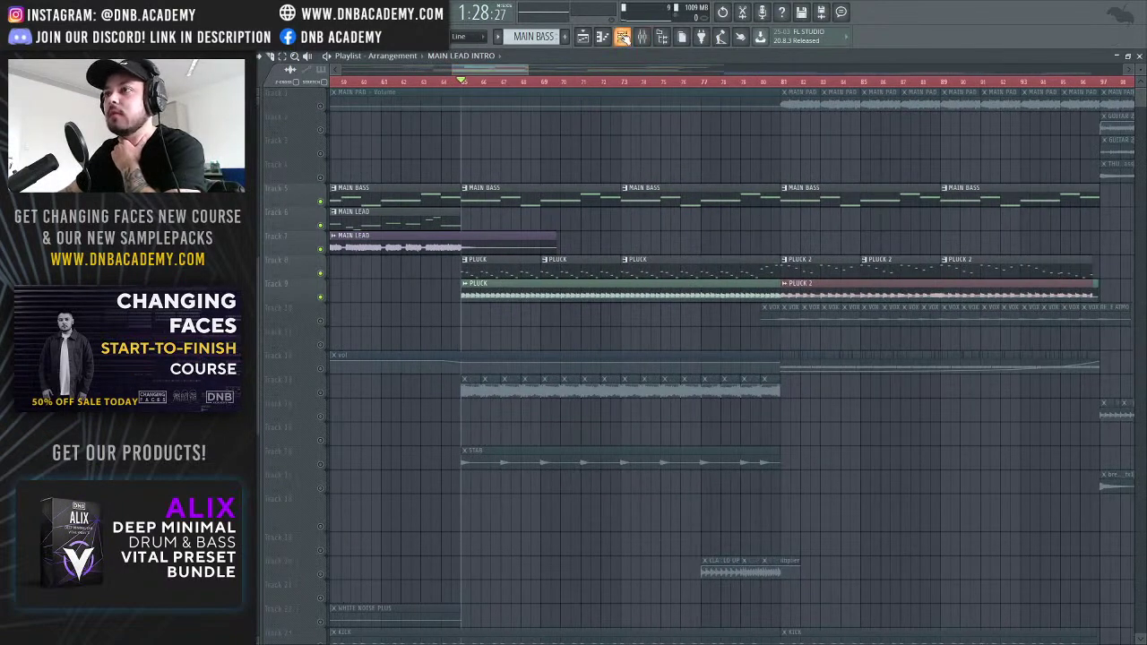
{"action": "double_click", "coordinate": [598, 267]}
{"action": "left_click", "coordinate": [986, 133]}
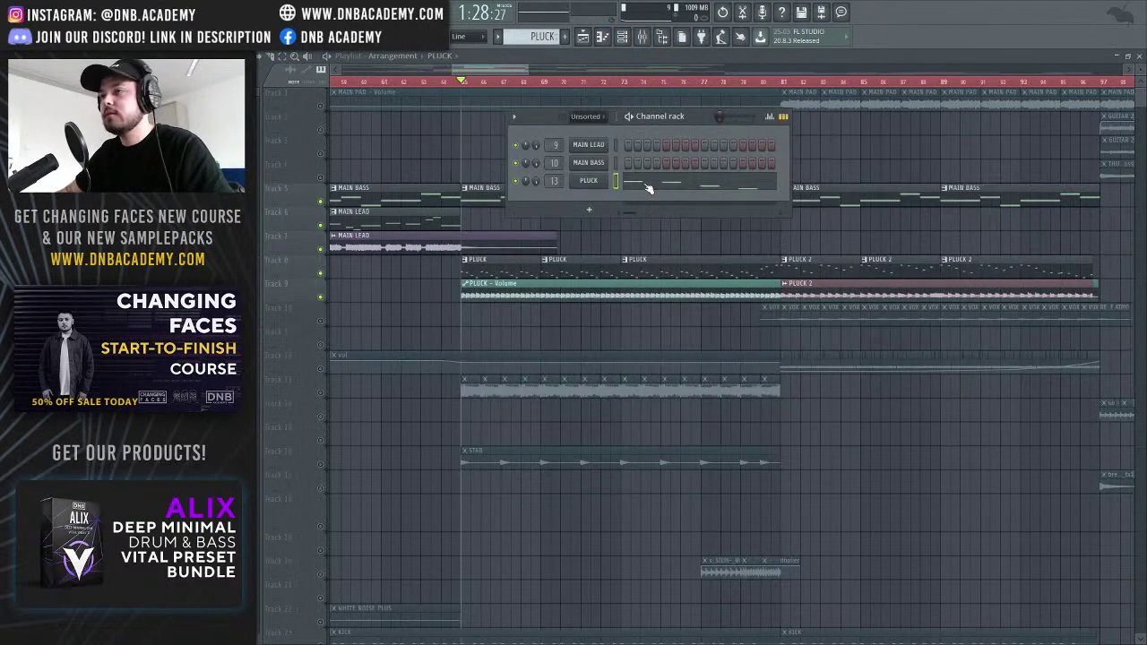
{"action": "left_click", "coordinate": [592, 185]}
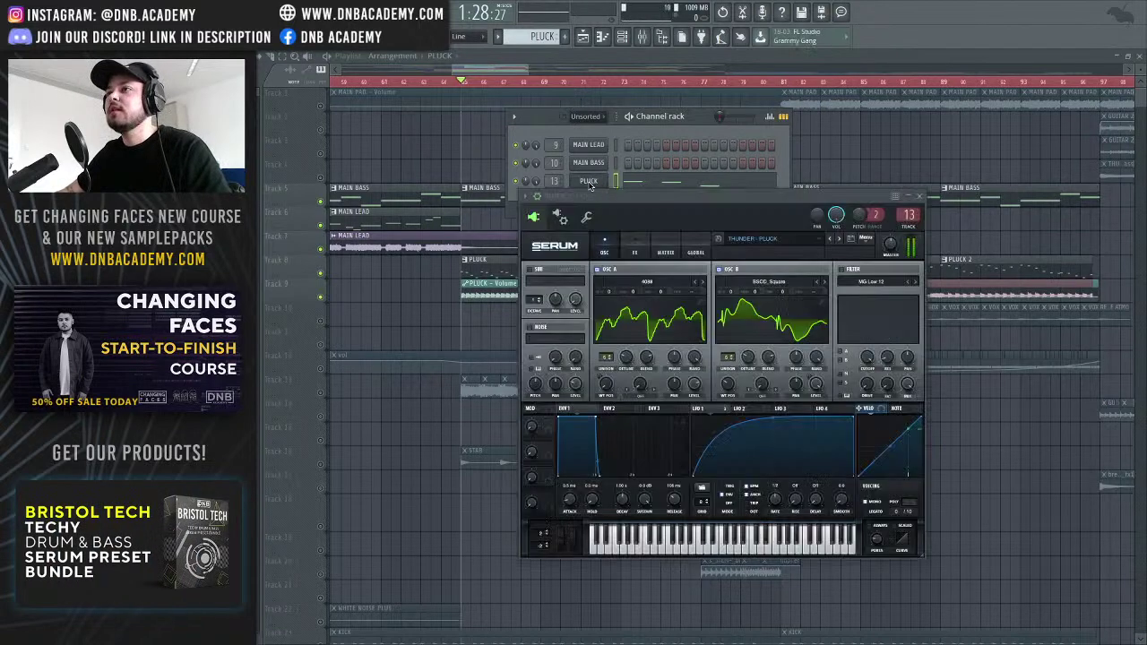
{"action": "left_click_drag", "start_coordinate": [646, 202], "coordinate": [588, 164]}
{"action": "mouse_move", "coordinate": [683, 166]}
{"action": "left_mouse_down"}
{"action": "mouse_move", "coordinate": [708, 152]}
{"action": "mouse_move", "coordinate": [669, 149]}
{"action": "left_mouse_up"}
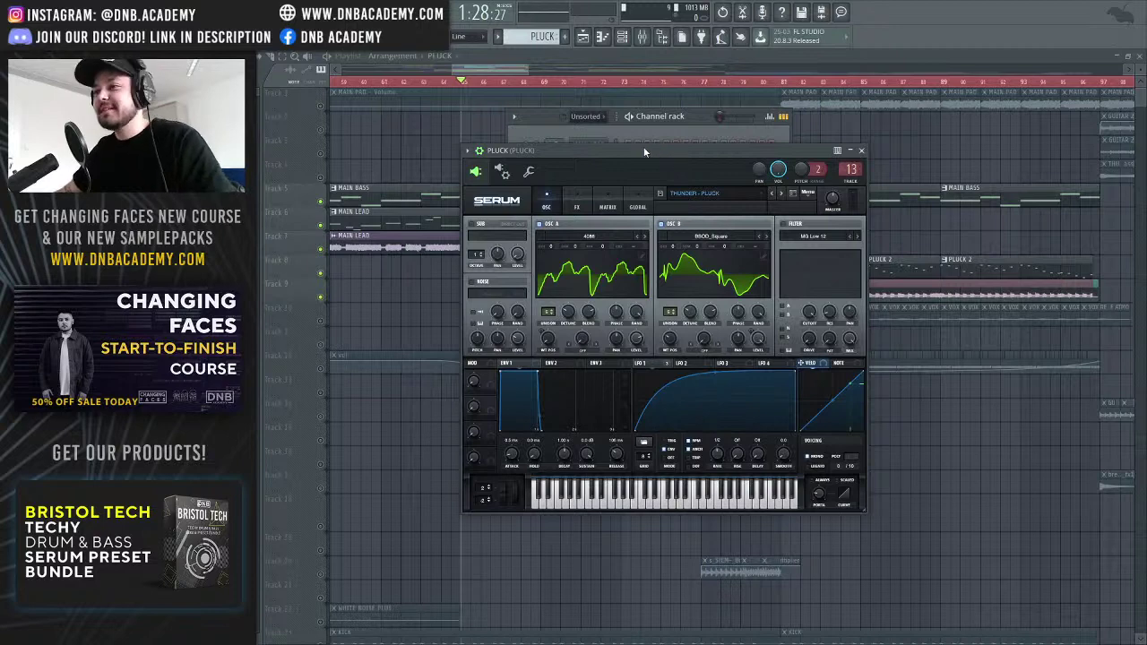
{"action": "left_click_drag", "start_coordinate": [645, 152], "coordinate": [765, 166]}
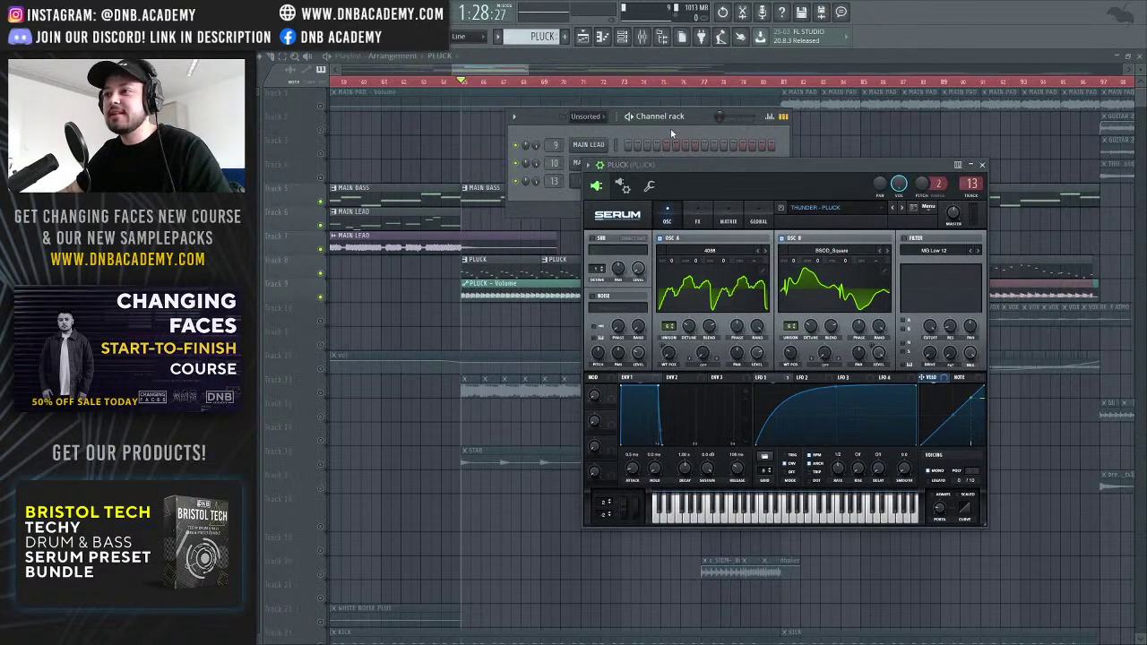
{"action": "left_click", "coordinate": [483, 270]}
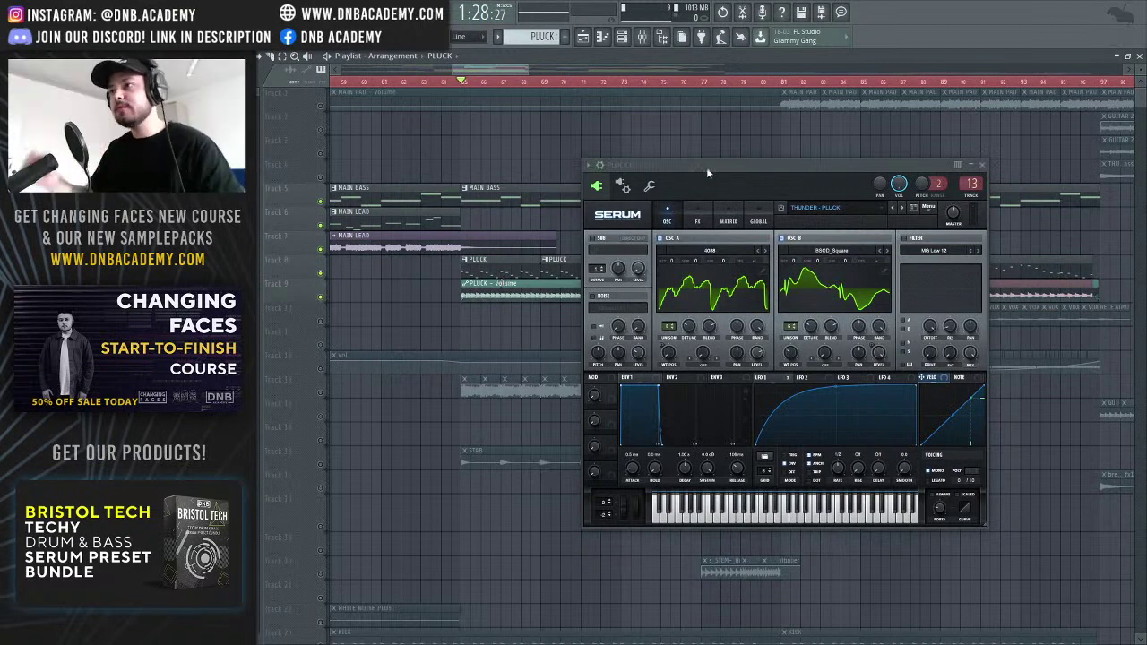
{"action": "left_click_drag", "start_coordinate": [706, 168], "coordinate": [806, 159]}
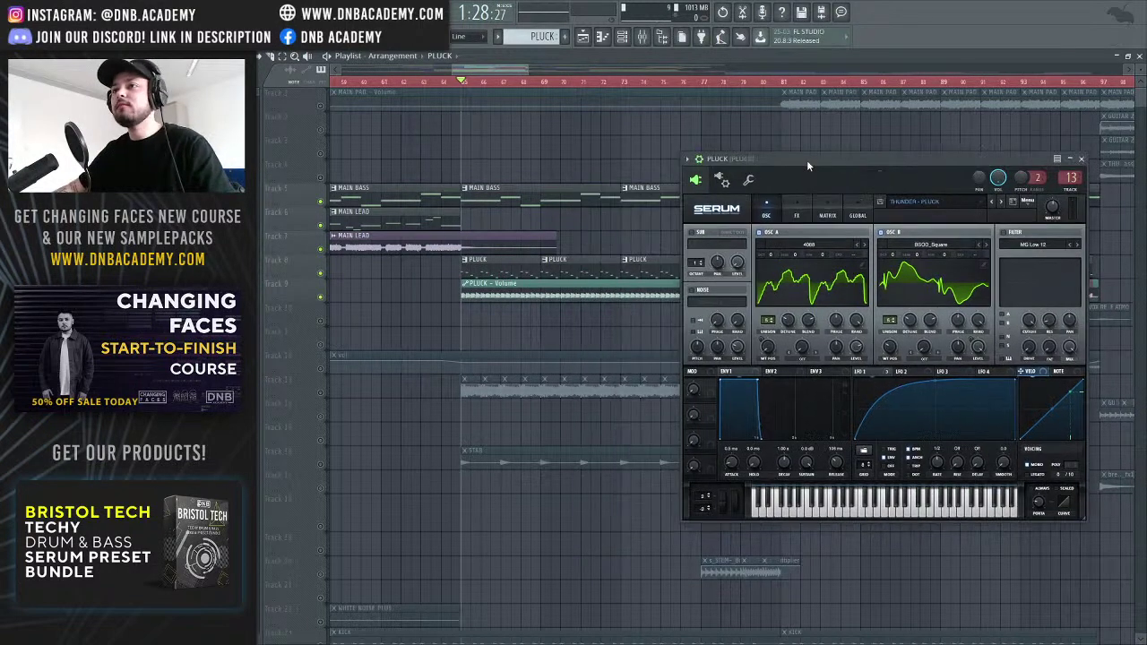
Mute the MAIN BASS on track 5 and play the pluck from bar 65, keeping its Serum window clear of the clips
{"action": "left_click", "coordinate": [320, 202]}
{"action": "key", "text": "space"}
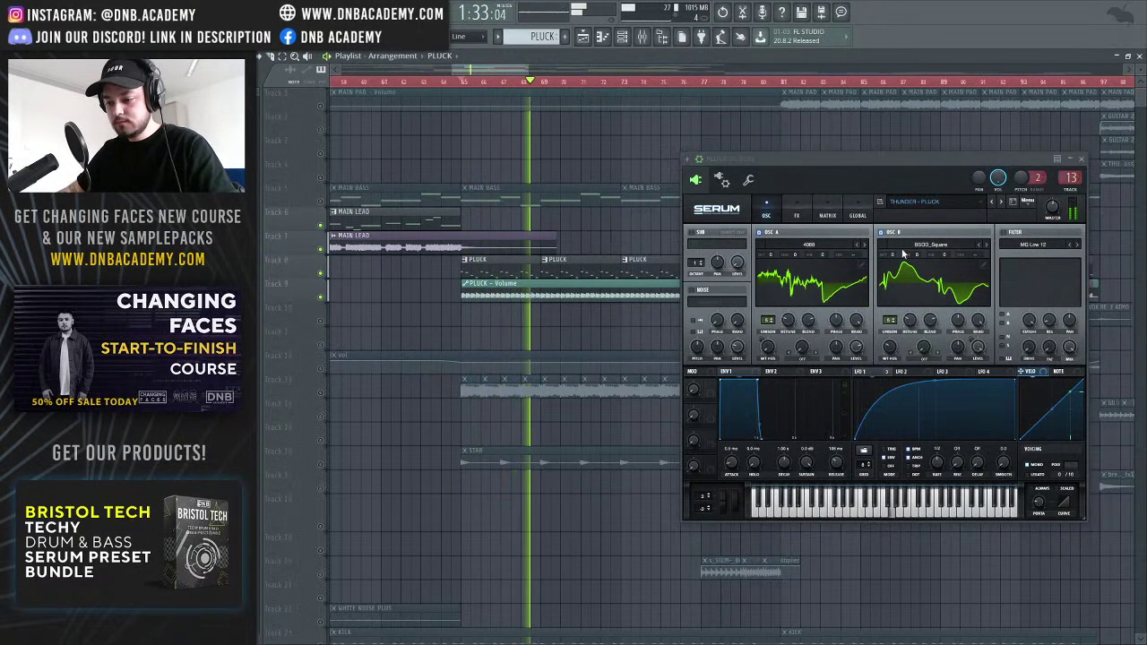
{"action": "left_click_drag", "start_coordinate": [853, 160], "coordinate": [801, 157]}
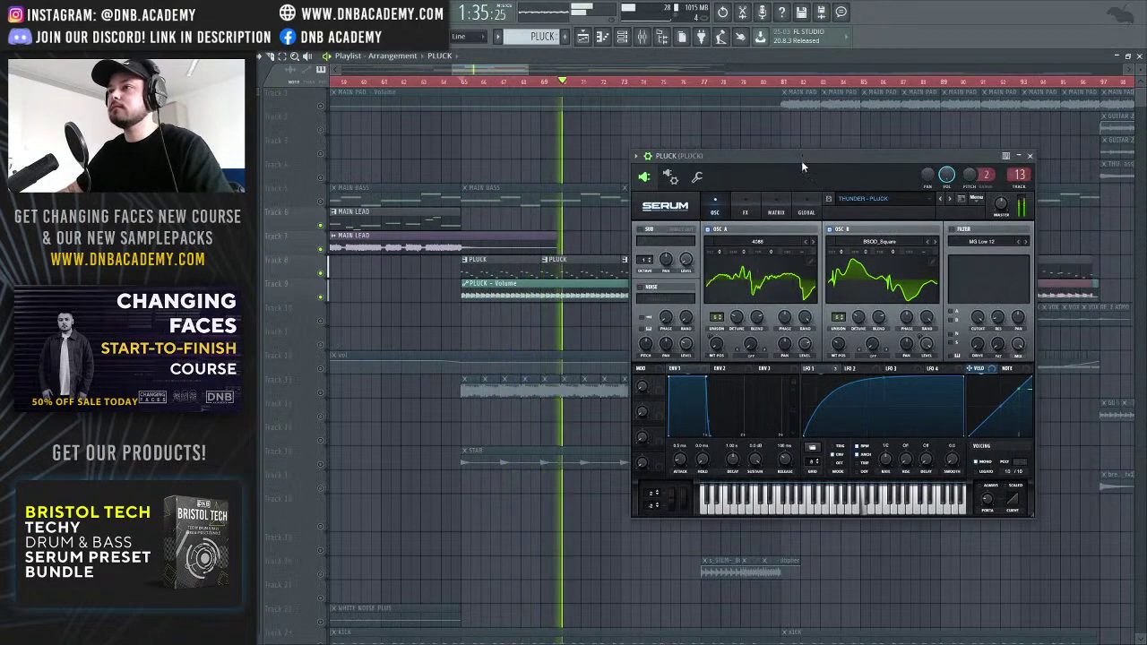
{"action": "left_click_drag", "start_coordinate": [804, 156], "coordinate": [910, 102]}
Set the playhead near bar 79 and open the PLUCK notes in the piano roll, with the Serum window moved below them
{"action": "scroll", "coordinate": [516, 66], "scroll_direction": "right", "scroll_amount": 3}
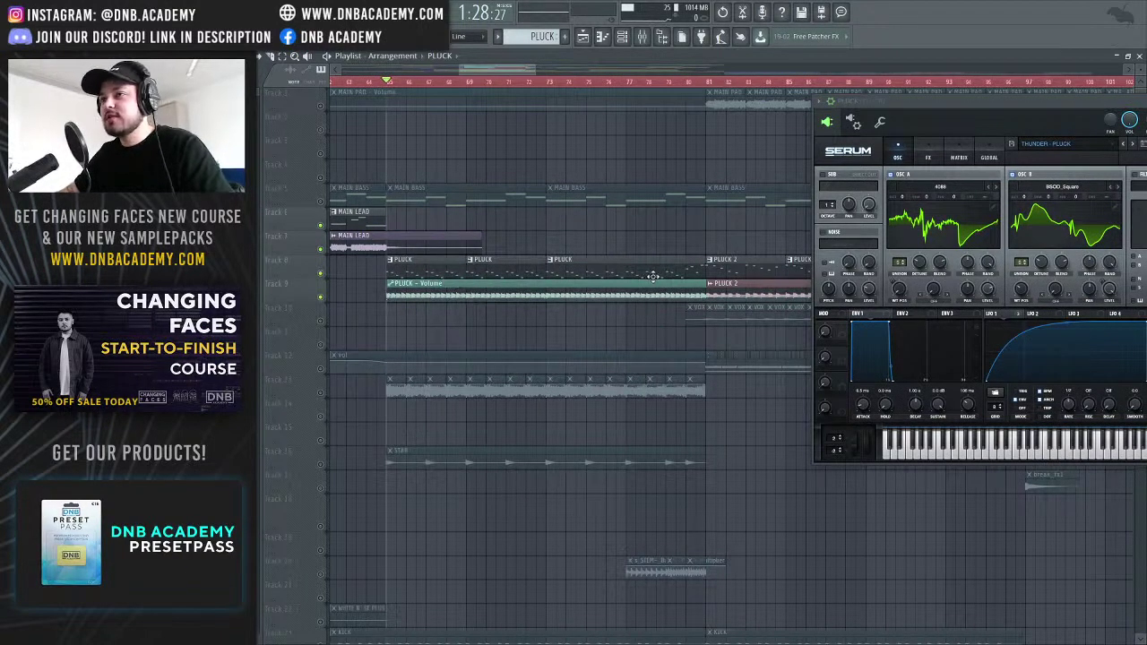
{"action": "left_click", "coordinate": [678, 82]}
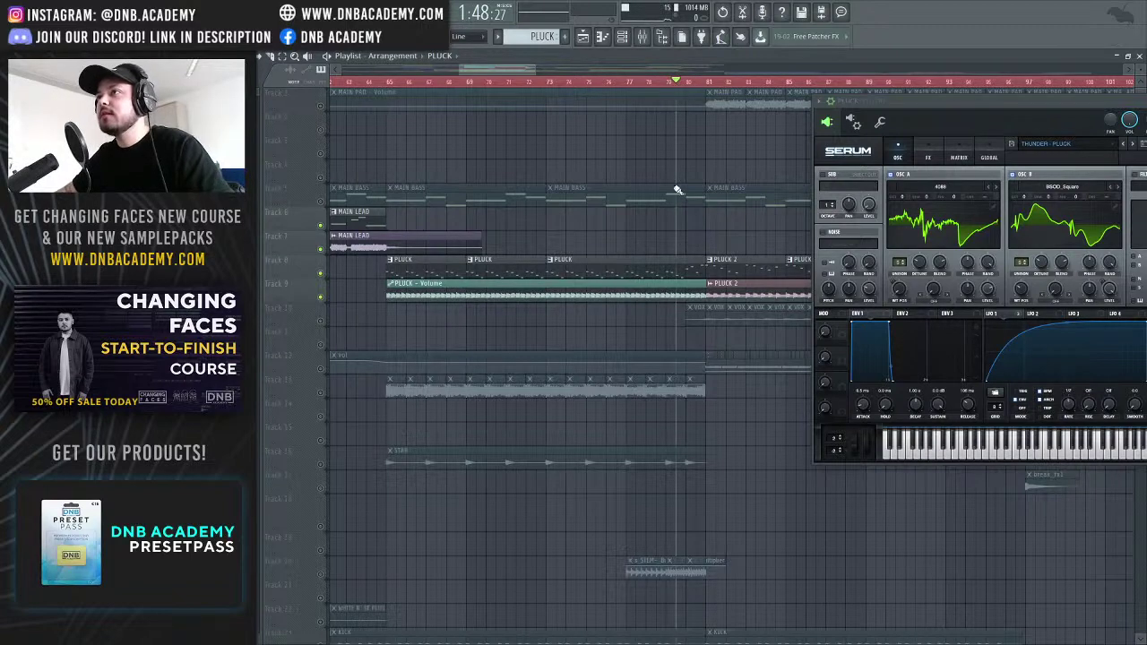
{"action": "double_click", "coordinate": [691, 269]}
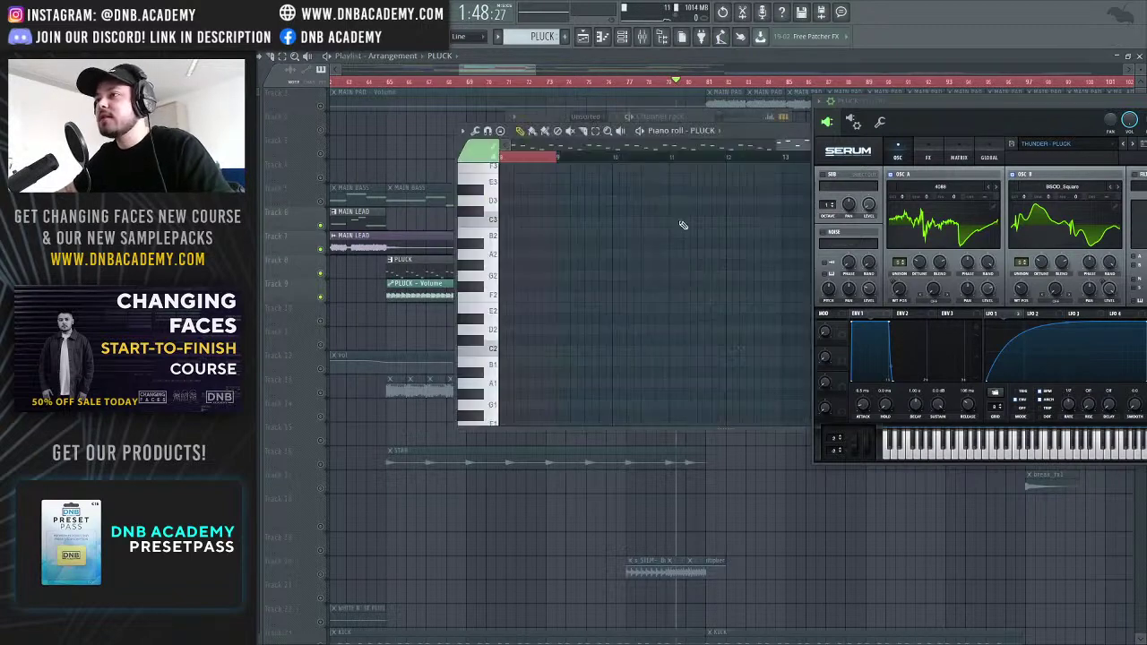
{"action": "scroll", "coordinate": [629, 158], "scroll_direction": "left", "scroll_amount": 5}
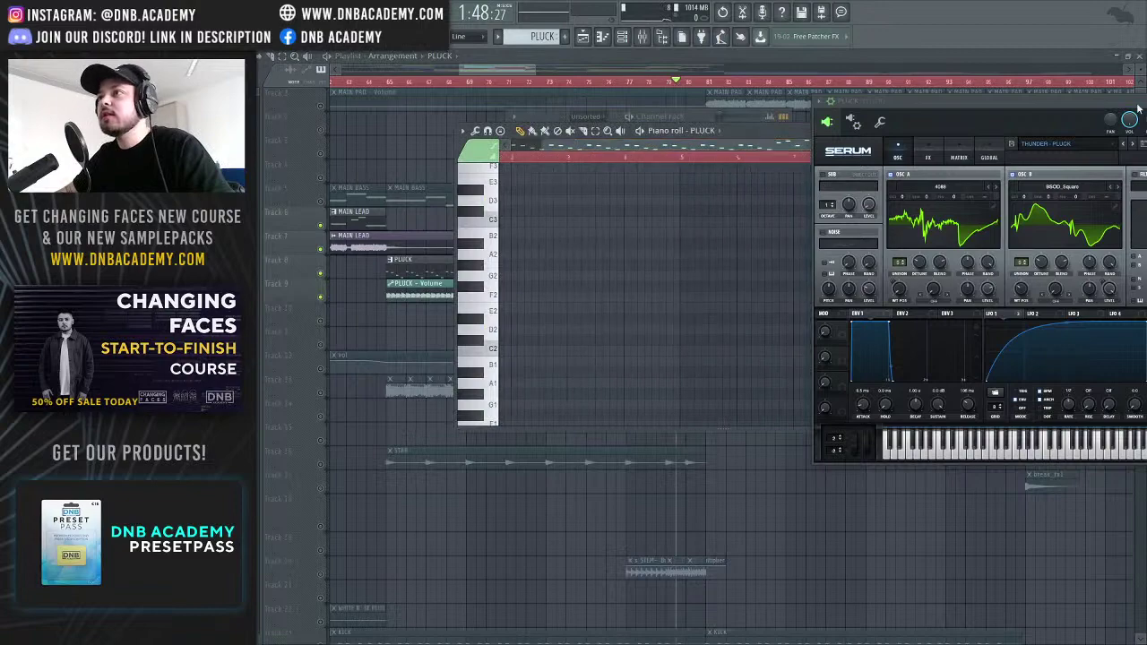
{"action": "left_click_drag", "start_coordinate": [1095, 97], "coordinate": [745, 381]}
{"action": "left_click_drag", "start_coordinate": [984, 365], "coordinate": [984, 287]}
{"action": "left_click_drag", "start_coordinate": [819, 148], "coordinate": [706, 148]}
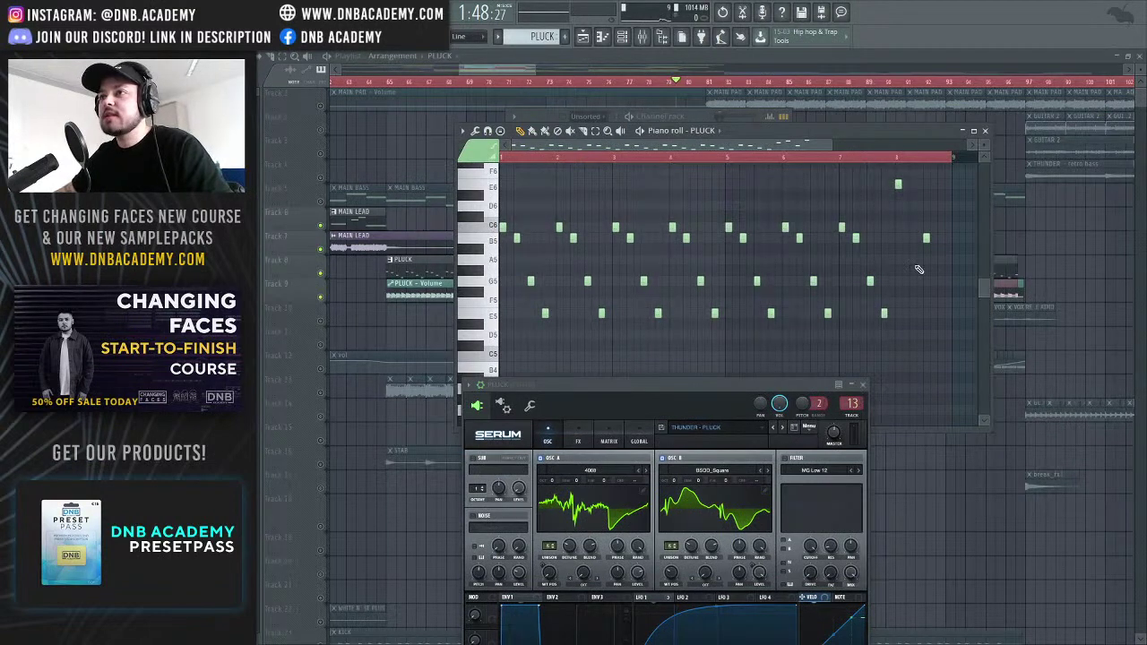
Examine the rising notes at the end of the PLUCK pattern, close the piano roll and play the transition into PLUCK 2
{"action": "scroll", "coordinate": [904, 237], "scroll_direction": "up", "scroll_amount": 3}
{"action": "left_click", "coordinate": [910, 232]}
{"action": "left_click", "coordinate": [939, 211]}
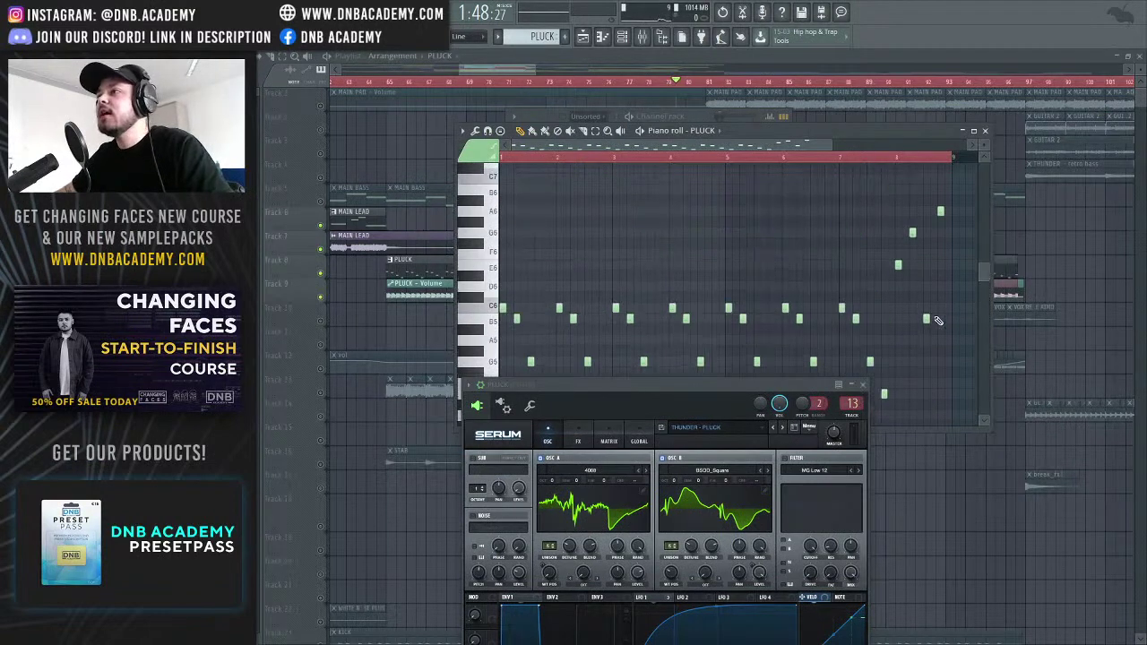
{"action": "left_click", "coordinate": [985, 131]}
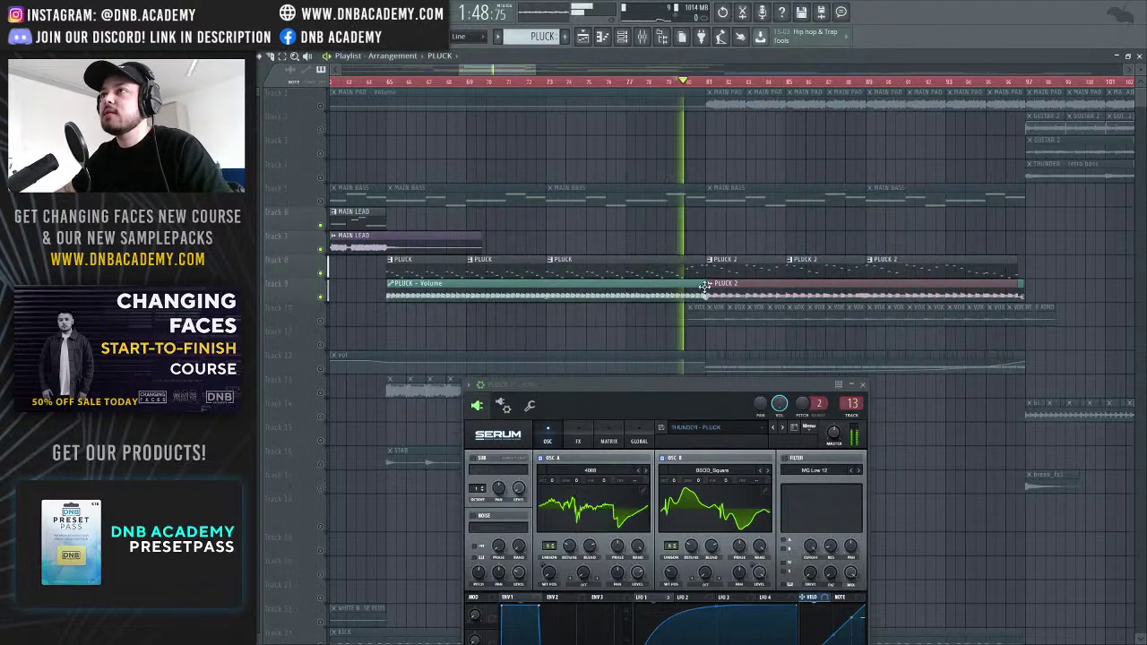
{"action": "key", "text": "space"}
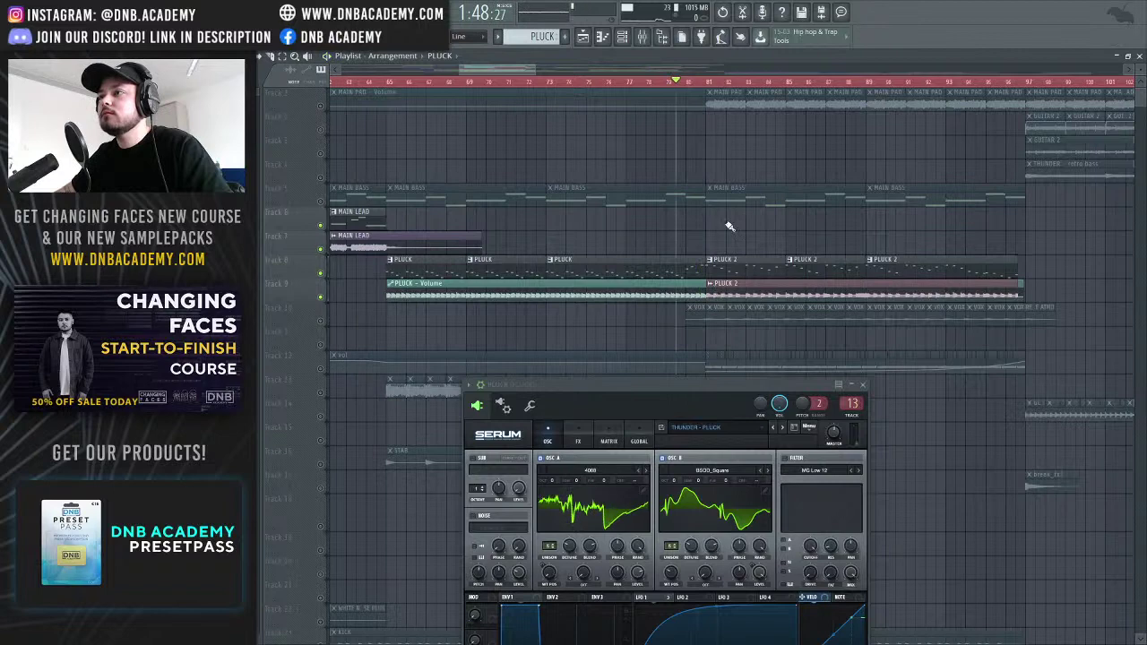
Bring the PLUCK plugin window into full view and open its miscellaneous channel settings with the arpeggiator and echo delay
{"action": "left_click_drag", "start_coordinate": [731, 384], "coordinate": [791, 390]}
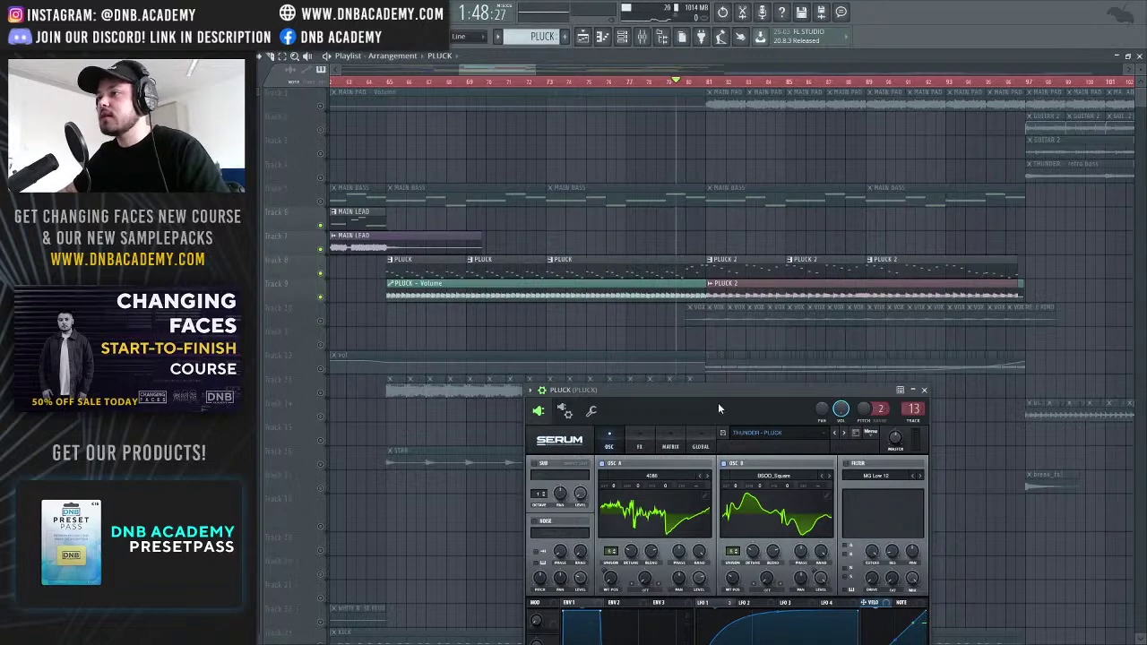
{"action": "left_click_drag", "start_coordinate": [724, 394], "coordinate": [680, 129]}
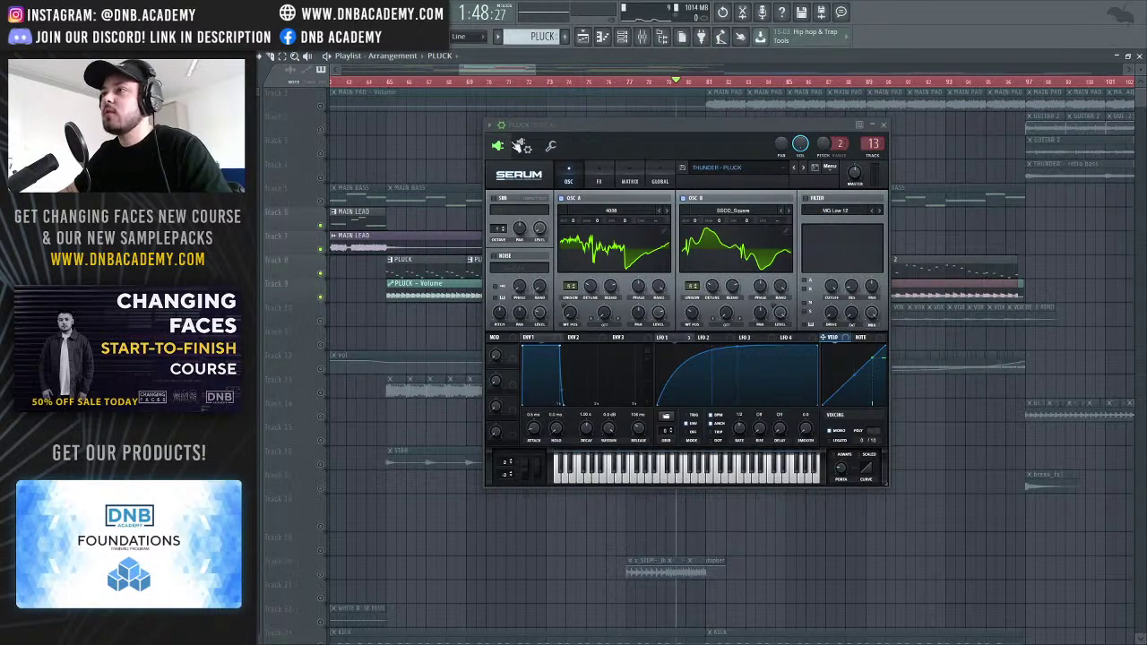
{"action": "left_click", "coordinate": [549, 146]}
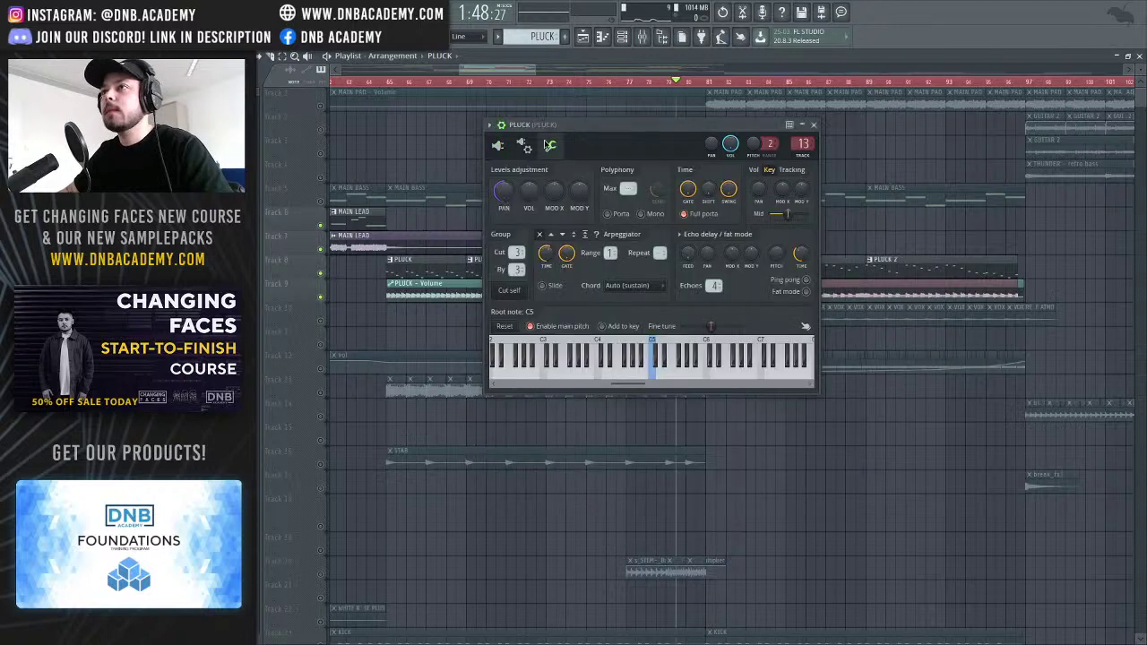
Return the PLUCK plugin to its Serum oscillators, switch off oscillator B and audition oscillator A alone
{"action": "right_click", "coordinate": [505, 191]}
{"action": "left_click", "coordinate": [501, 202]}
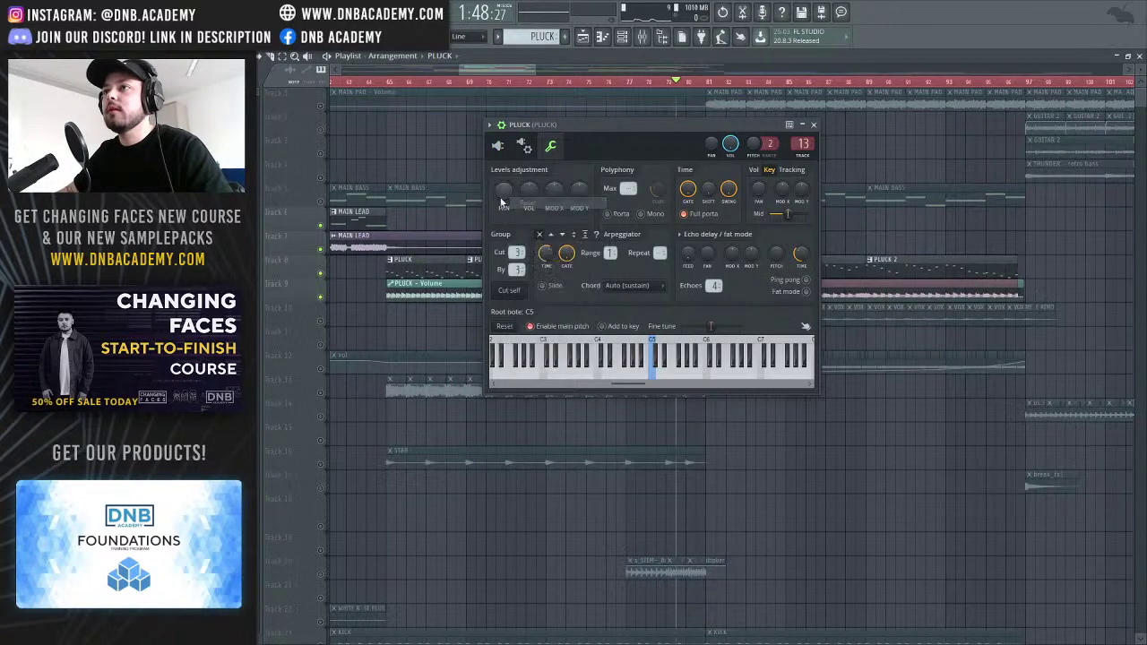
{"action": "left_click", "coordinate": [498, 146]}
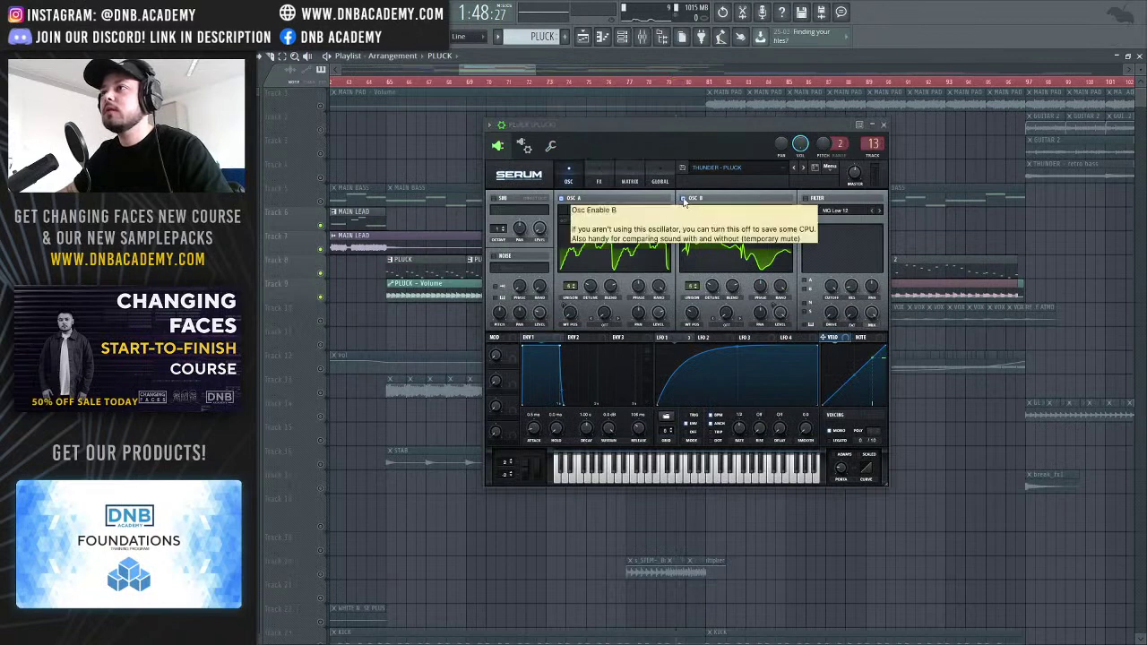
{"action": "left_click", "coordinate": [683, 201]}
{"action": "key", "text": "space"}
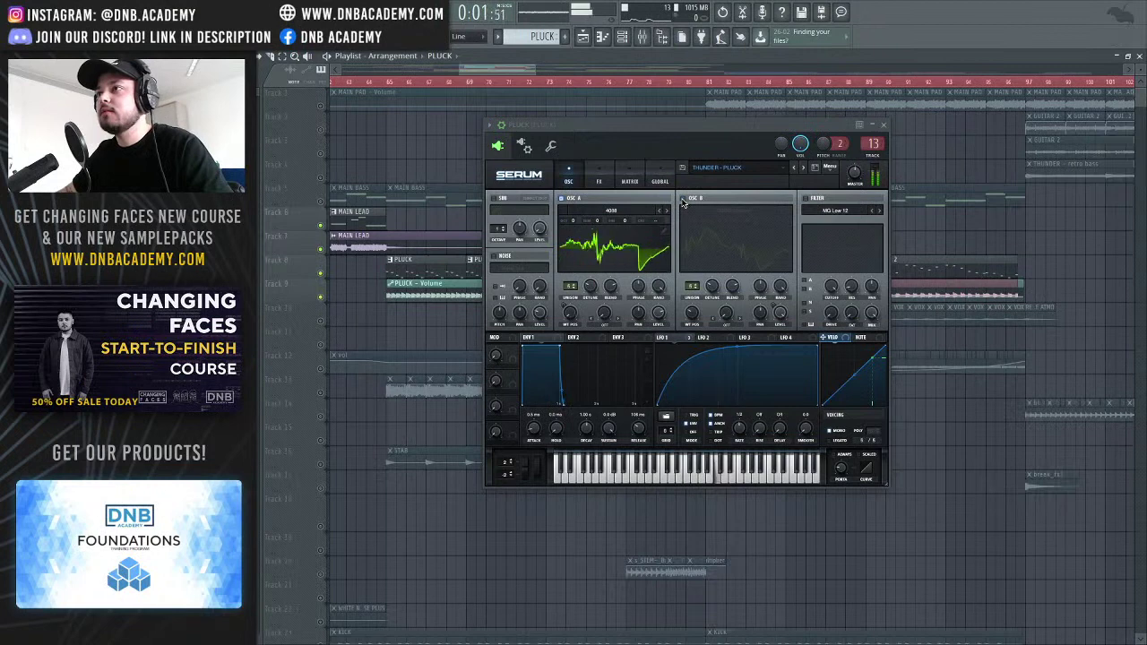
{"action": "key", "text": "space"}
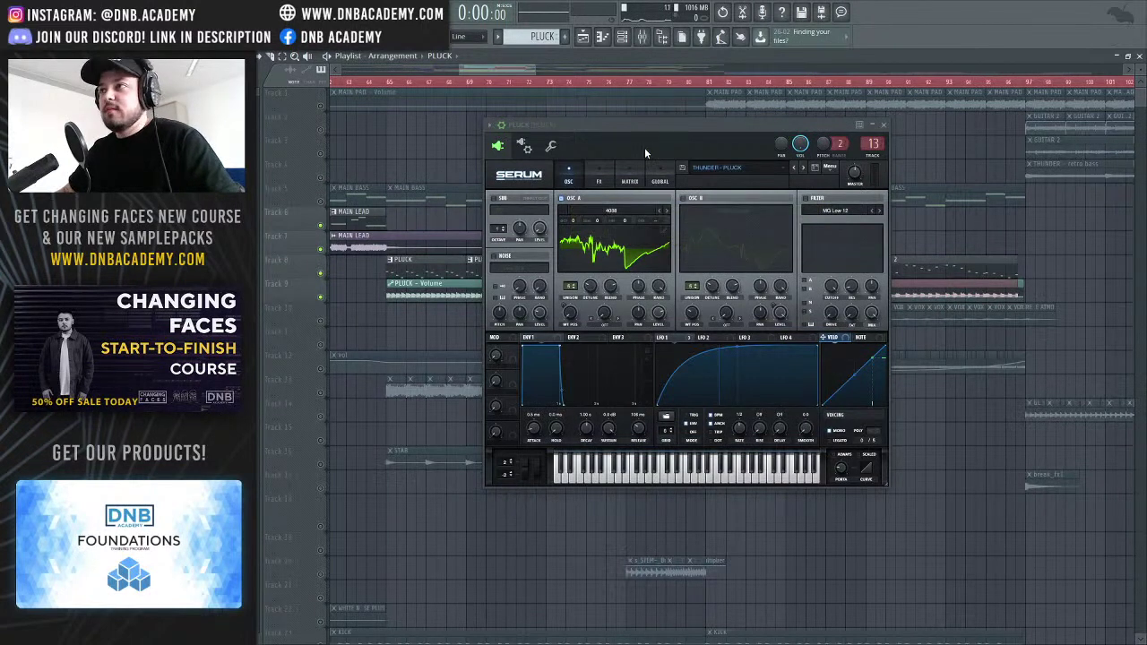
Re-enable oscillator B, audition it with oscillator A switched off, and turn oscillator A back on to hear both
{"action": "left_click", "coordinate": [683, 198]}
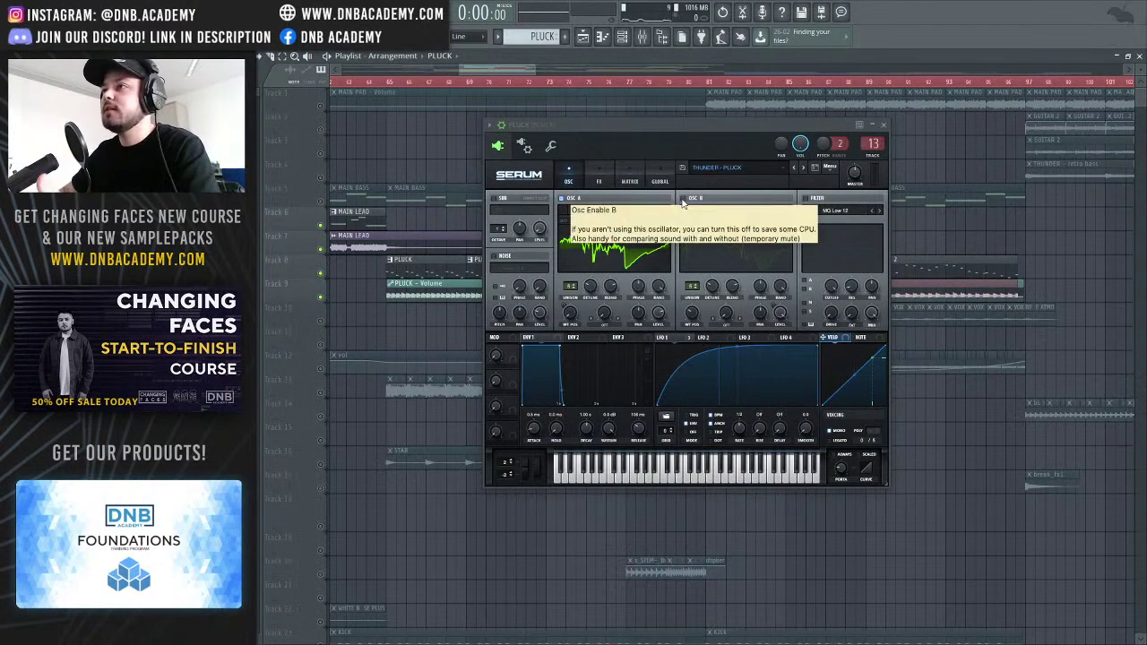
{"action": "left_click", "coordinate": [562, 198]}
{"action": "key", "text": "space"}
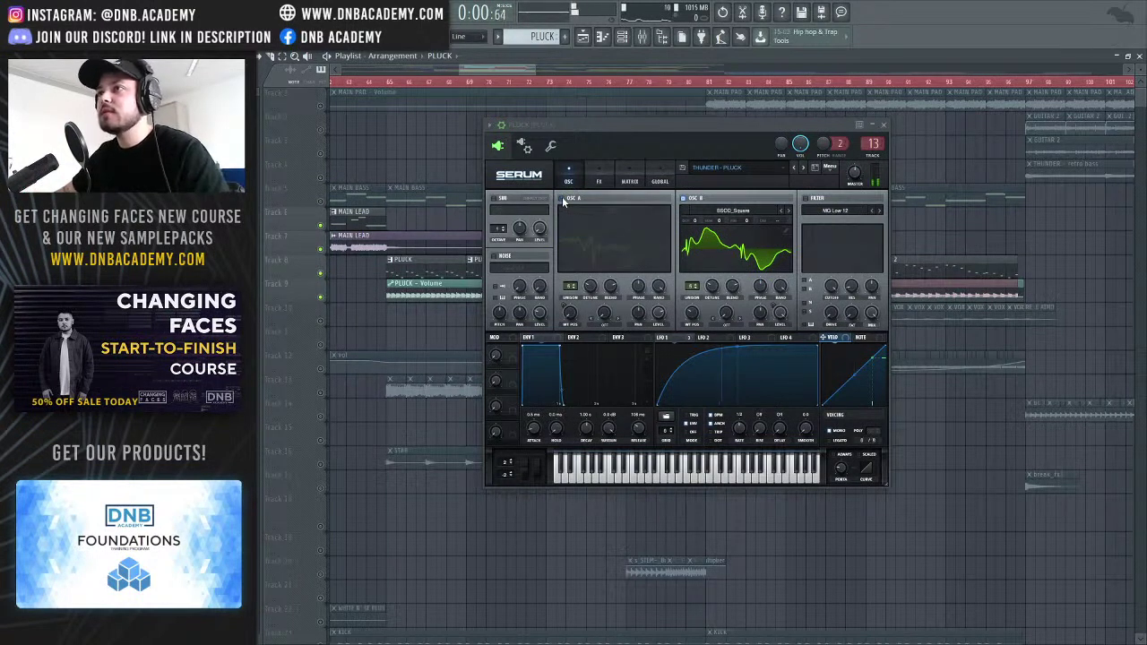
{"action": "left_click", "coordinate": [562, 198]}
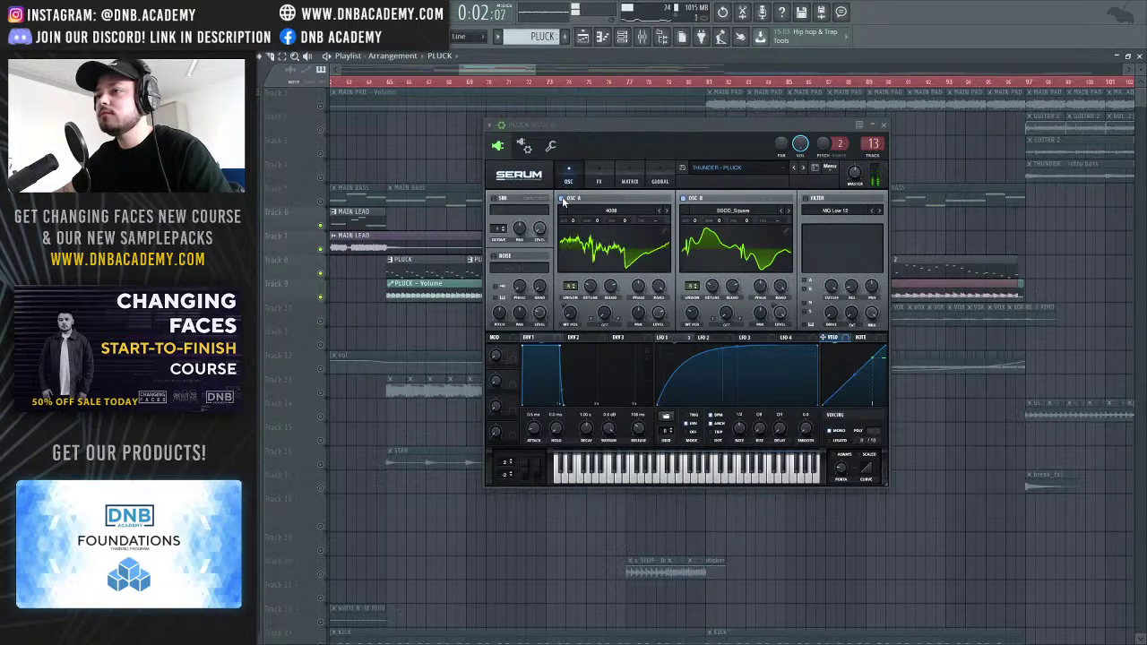
{"action": "key", "text": "space"}
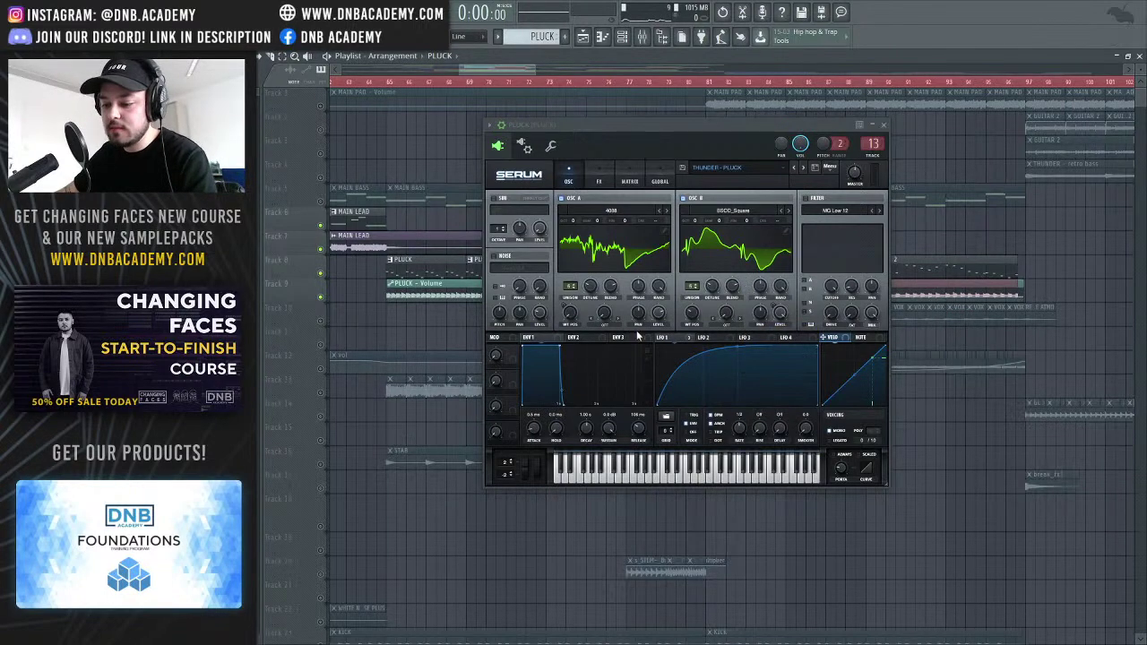
Shift the PLUCK Serum window slightly and audition the patch with both oscillators active
{"action": "left_click_drag", "start_coordinate": [651, 124], "coordinate": [624, 123]}
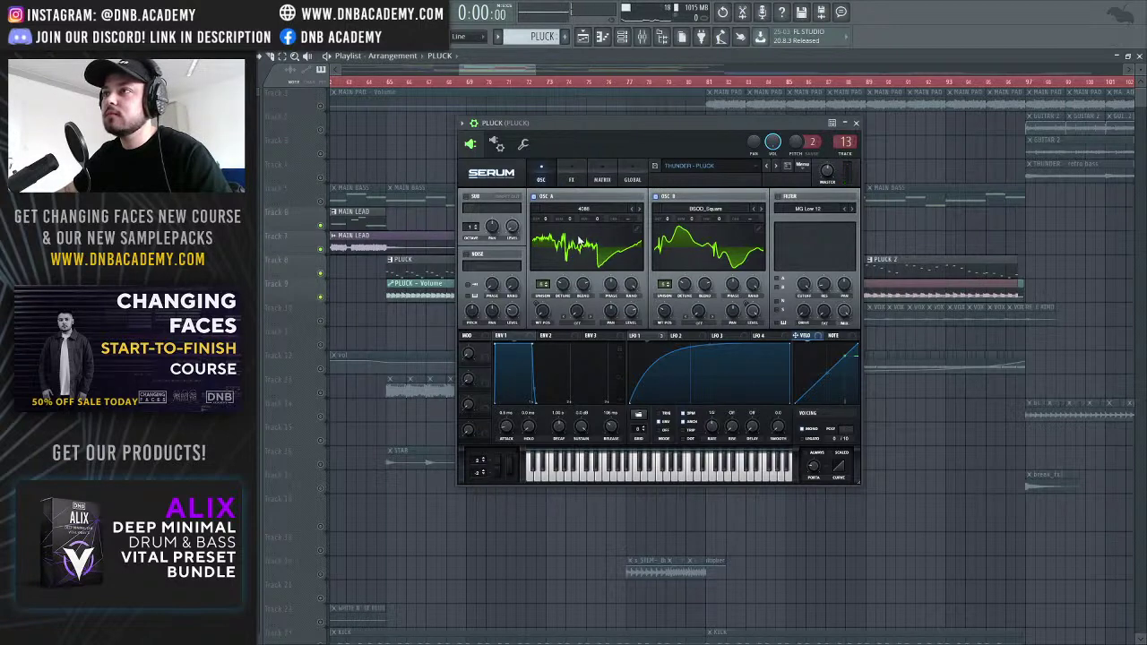
{"action": "key", "text": "space"}
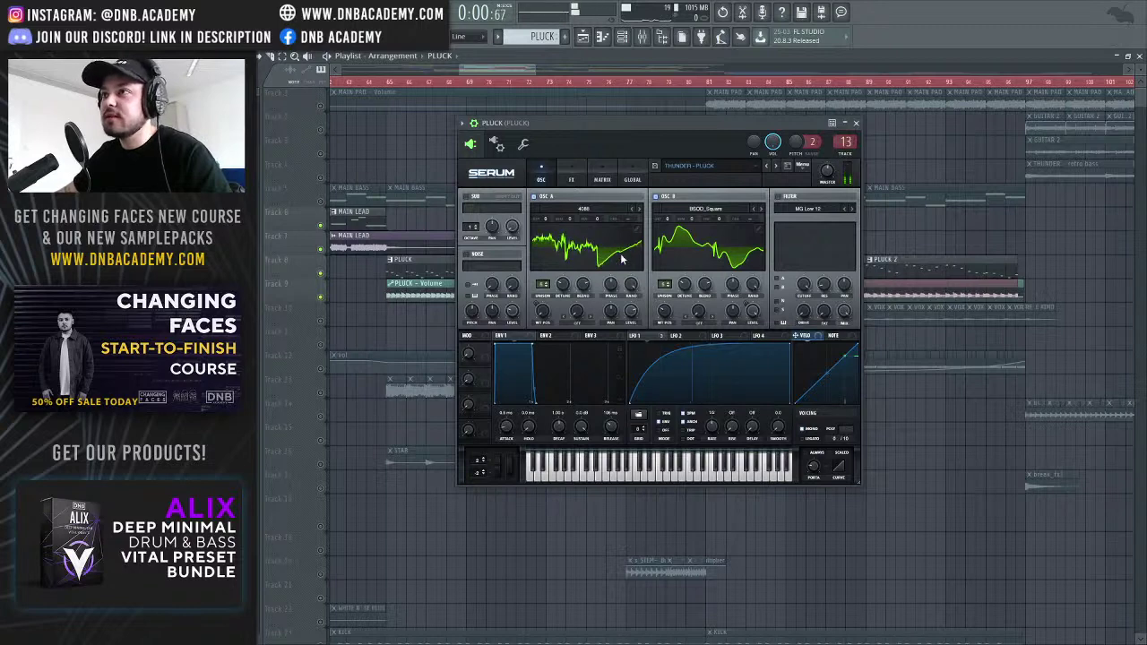
{"action": "key", "text": "space"}
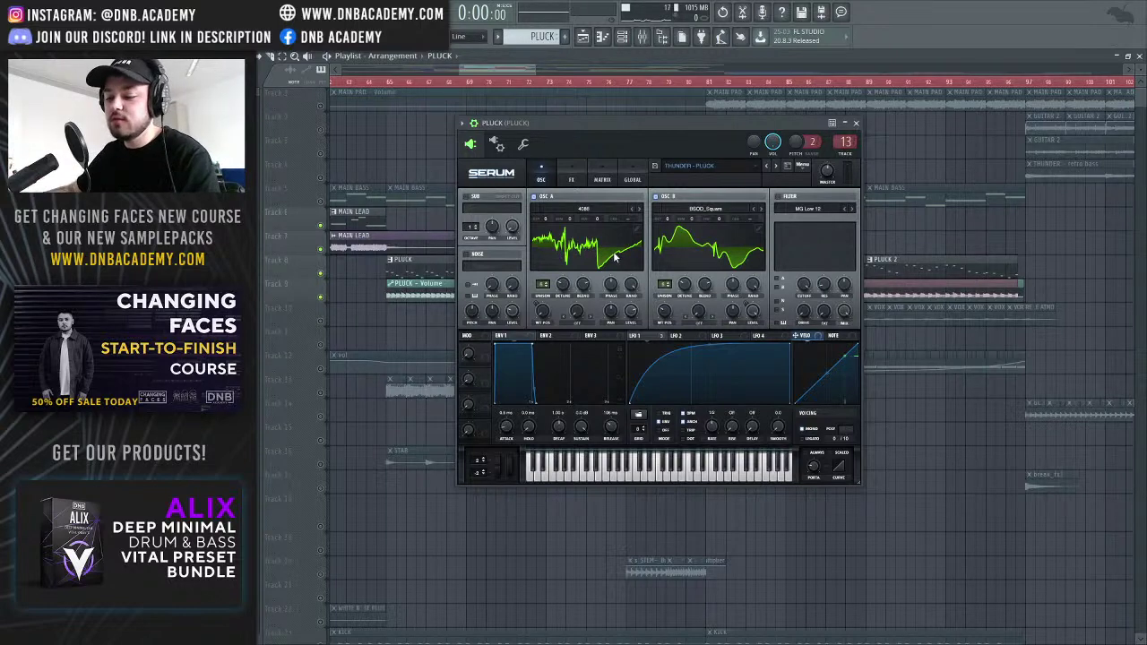
Open Serum's effects rack for PLUCK and compare the sound with and without the distortion
{"action": "left_click", "coordinate": [568, 179]}
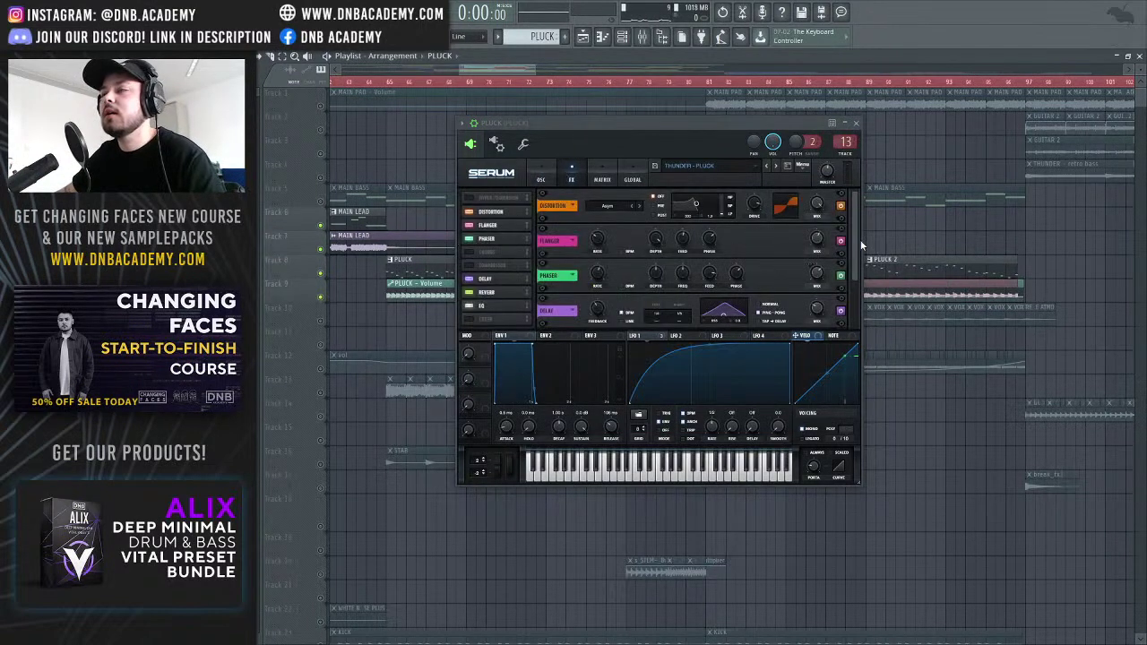
{"action": "left_click_drag", "start_coordinate": [854, 241], "coordinate": [849, 218]}
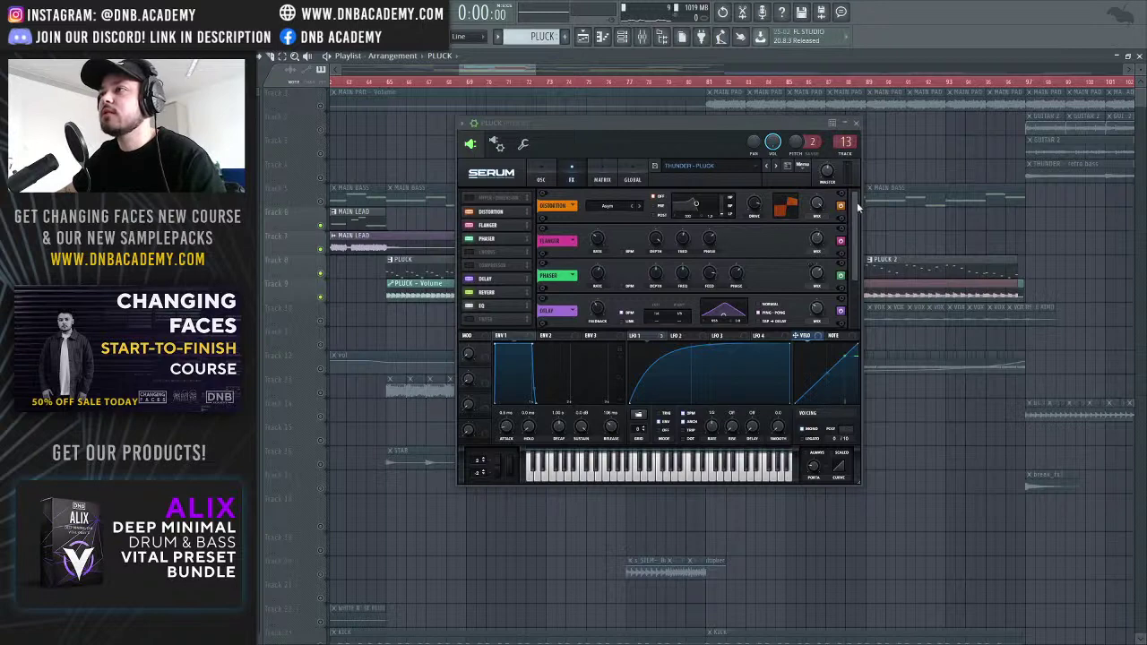
{"action": "mouse_move", "coordinate": [856, 208]}
{"action": "left_mouse_down"}
{"action": "mouse_move", "coordinate": [856, 220]}
{"action": "mouse_move", "coordinate": [855, 192]}
{"action": "left_mouse_up"}
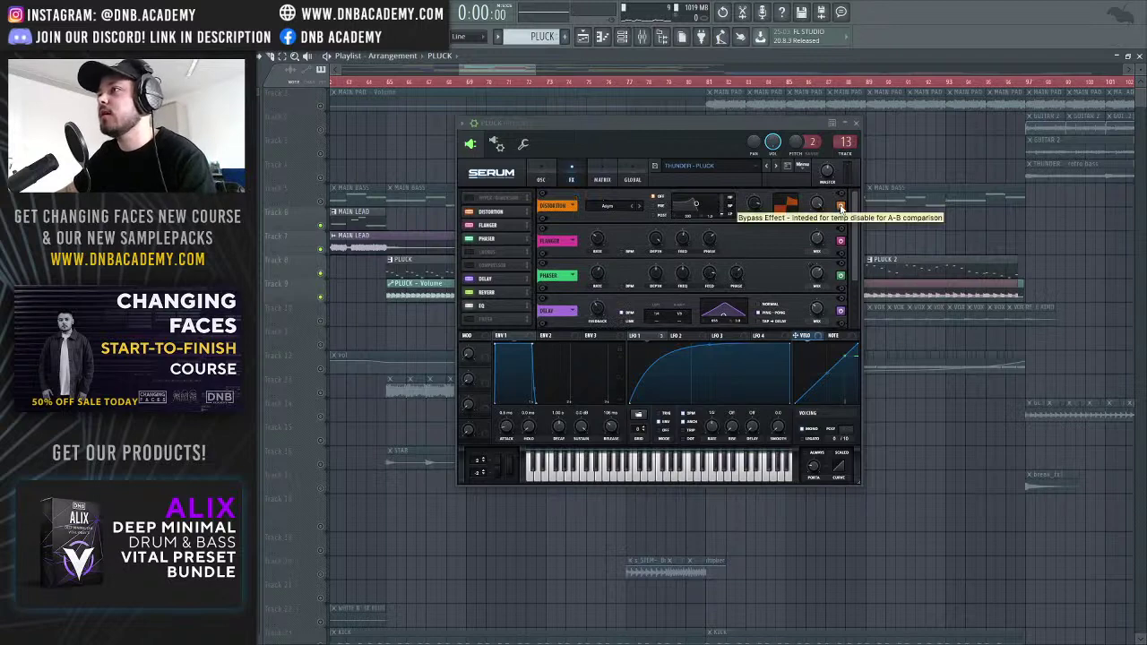
{"action": "key", "text": "space"}
{"action": "key", "text": "space"}
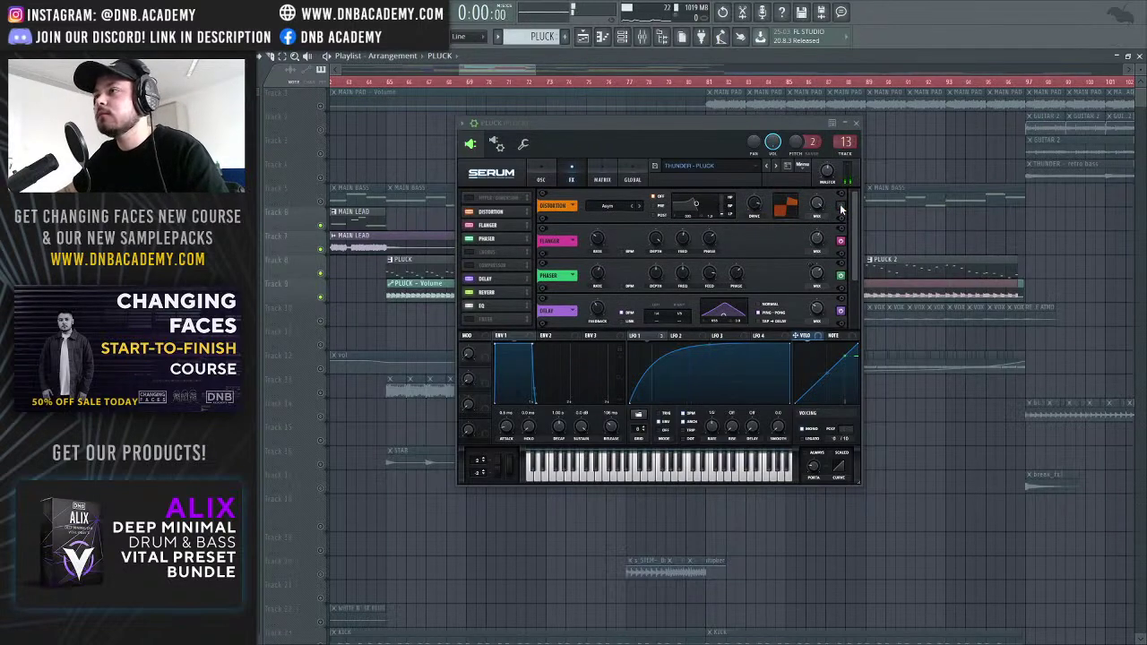
{"action": "left_click", "coordinate": [840, 206]}
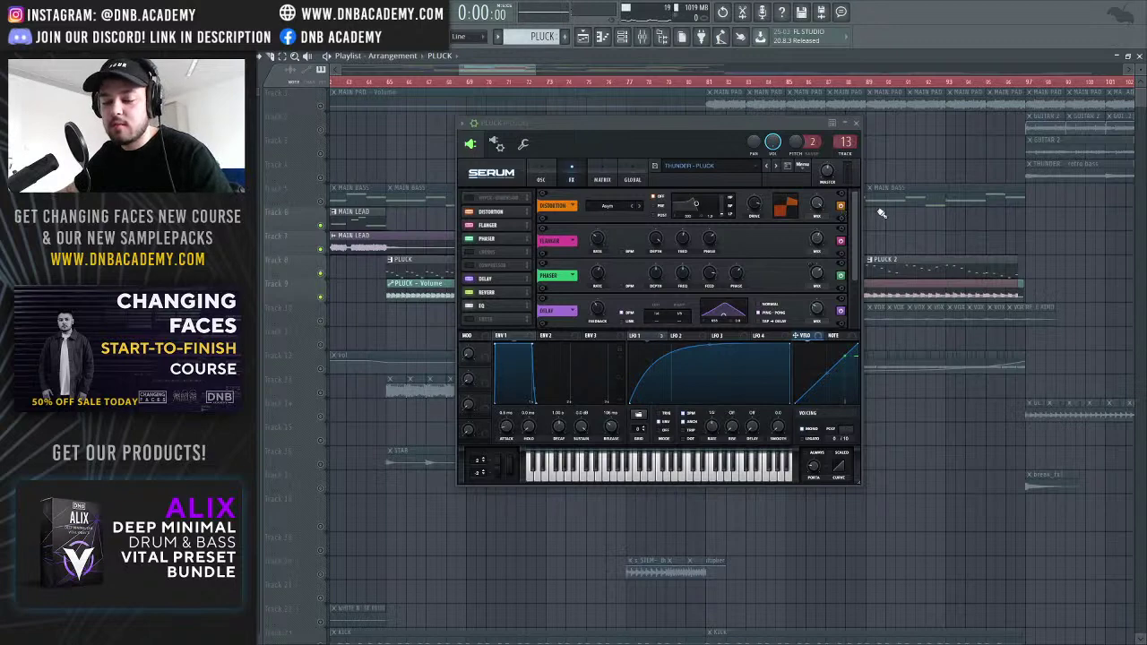
Review the flanger, phaser, delay, reverb and EQ in the PLUCK effects rack and close the plugin window
{"action": "scroll", "coordinate": [855, 215], "scroll_direction": "down", "scroll_amount": 2}
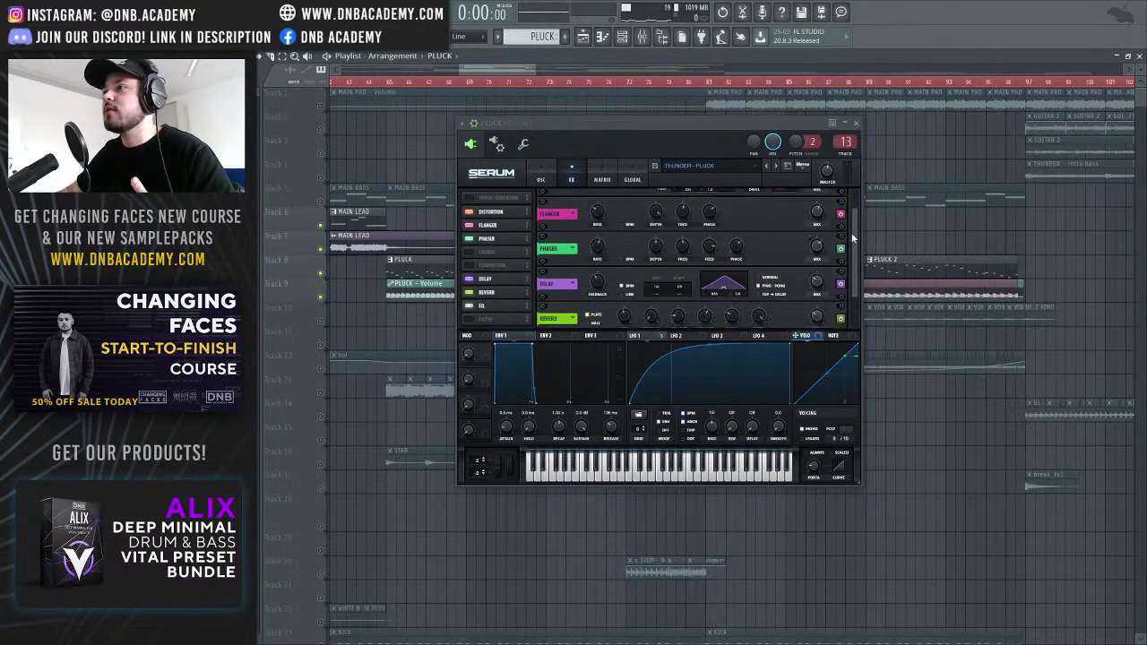
{"action": "scroll", "coordinate": [847, 224], "scroll_direction": "up", "scroll_amount": 2}
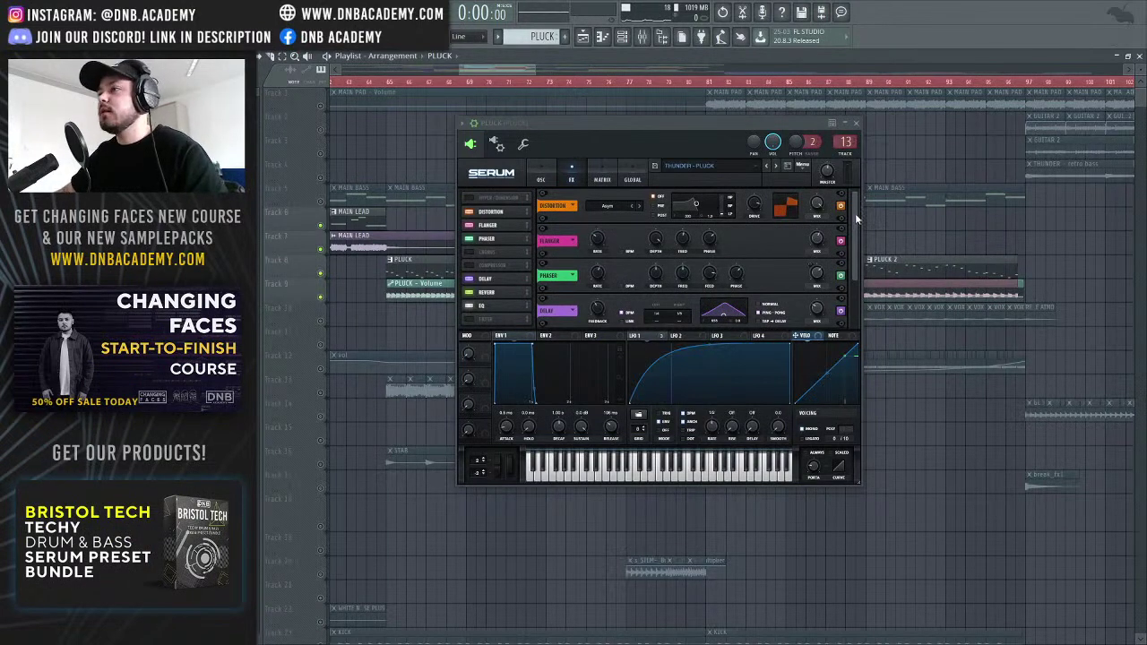
{"action": "scroll", "coordinate": [859, 228], "scroll_direction": "down", "scroll_amount": 2}
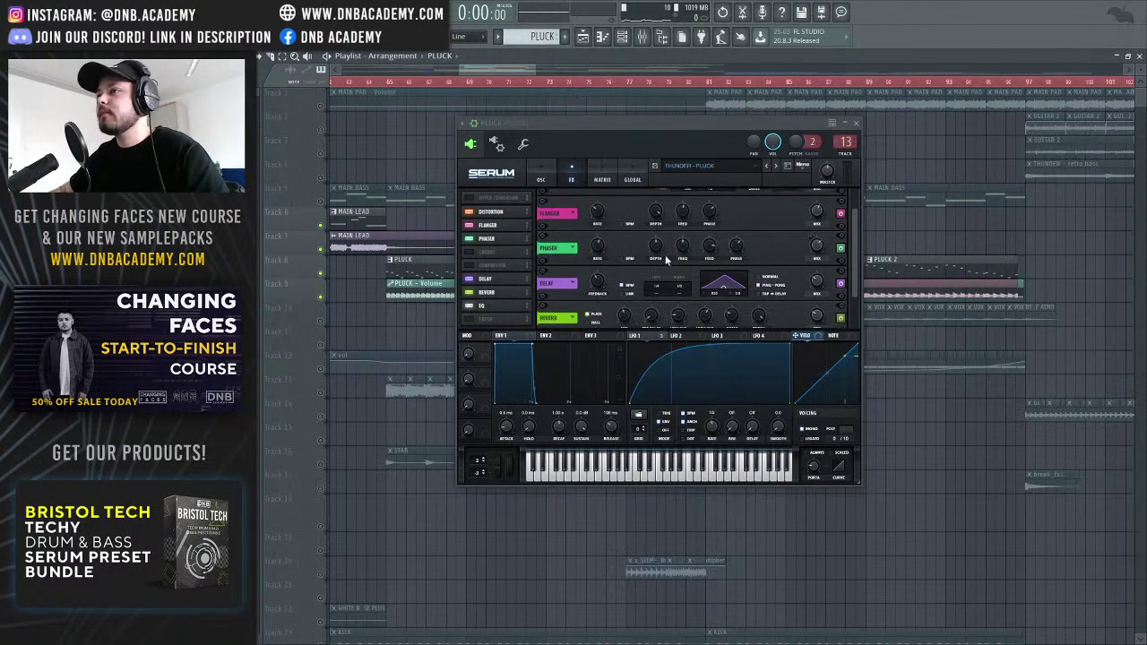
{"action": "scroll", "coordinate": [853, 287], "scroll_direction": "down", "scroll_amount": 3}
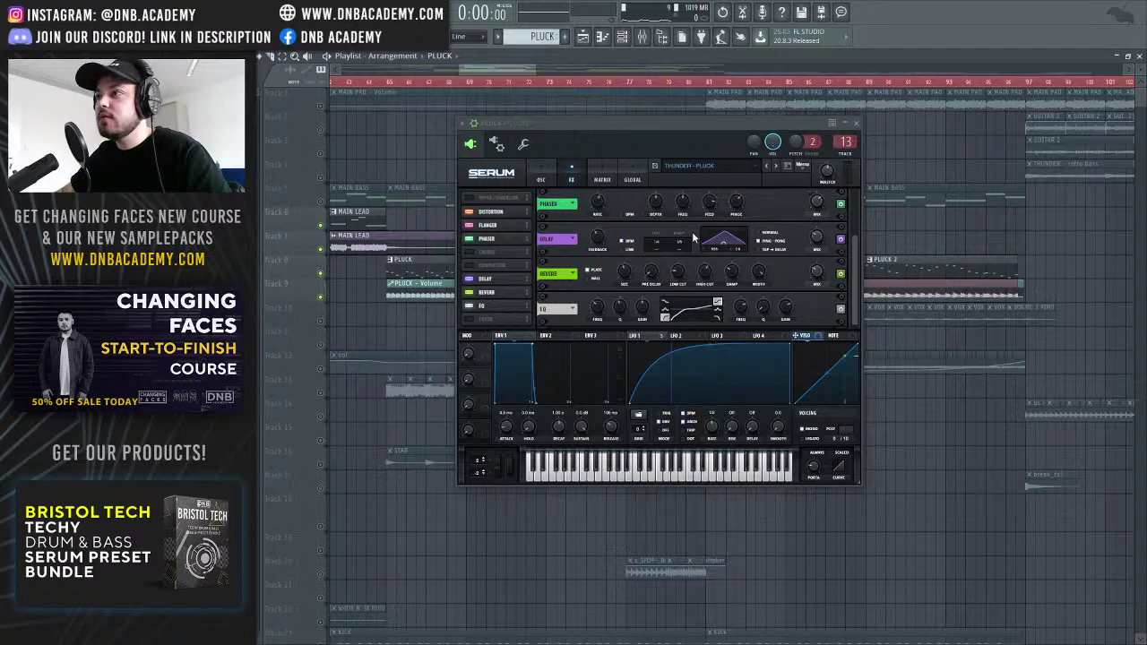
{"action": "left_click", "coordinate": [857, 124]}
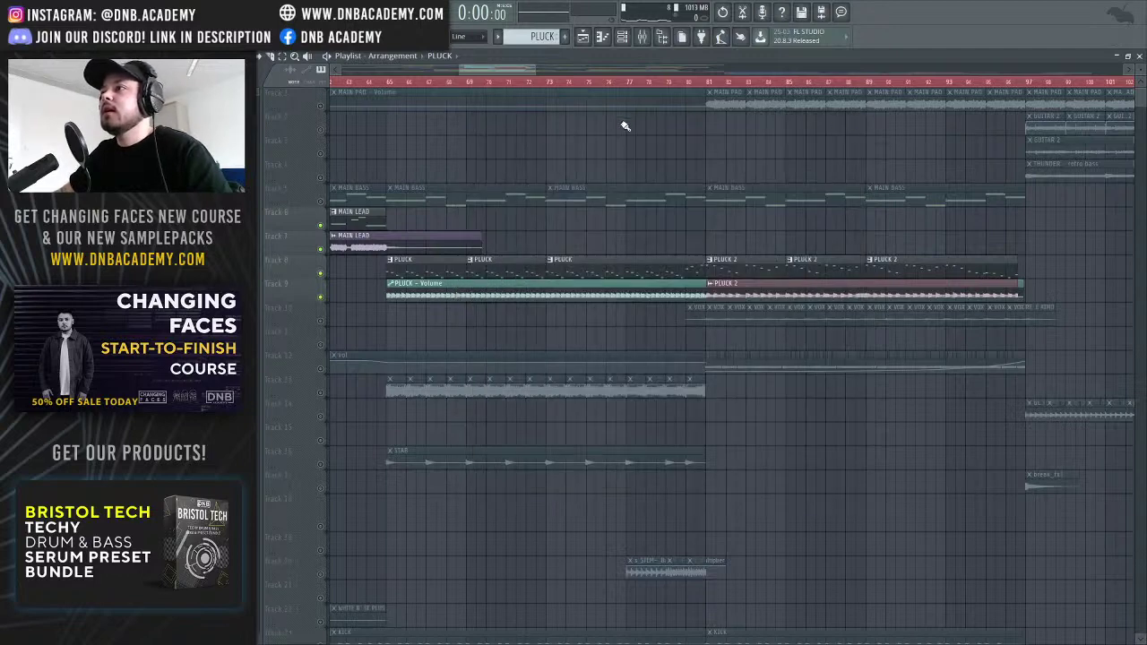
Reopen the PLUCK plugin by way of its pattern notes, check its miscellaneous channel settings and close it
{"action": "double_click", "coordinate": [633, 273]}
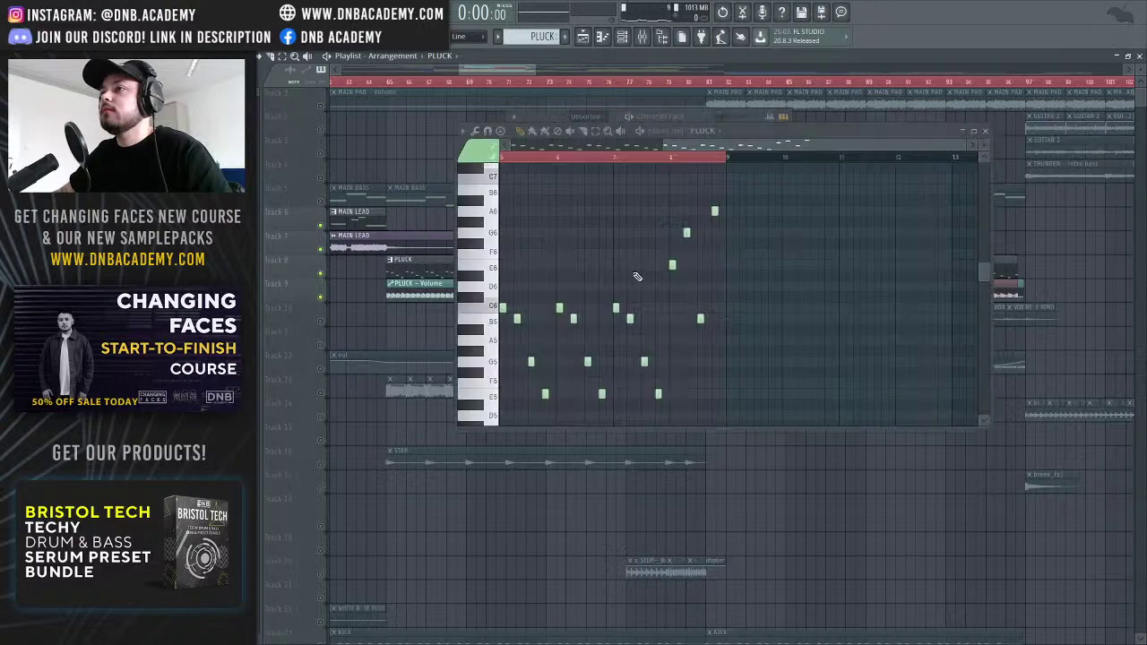
{"action": "left_click", "coordinate": [983, 131]}
{"action": "left_click", "coordinate": [588, 189]}
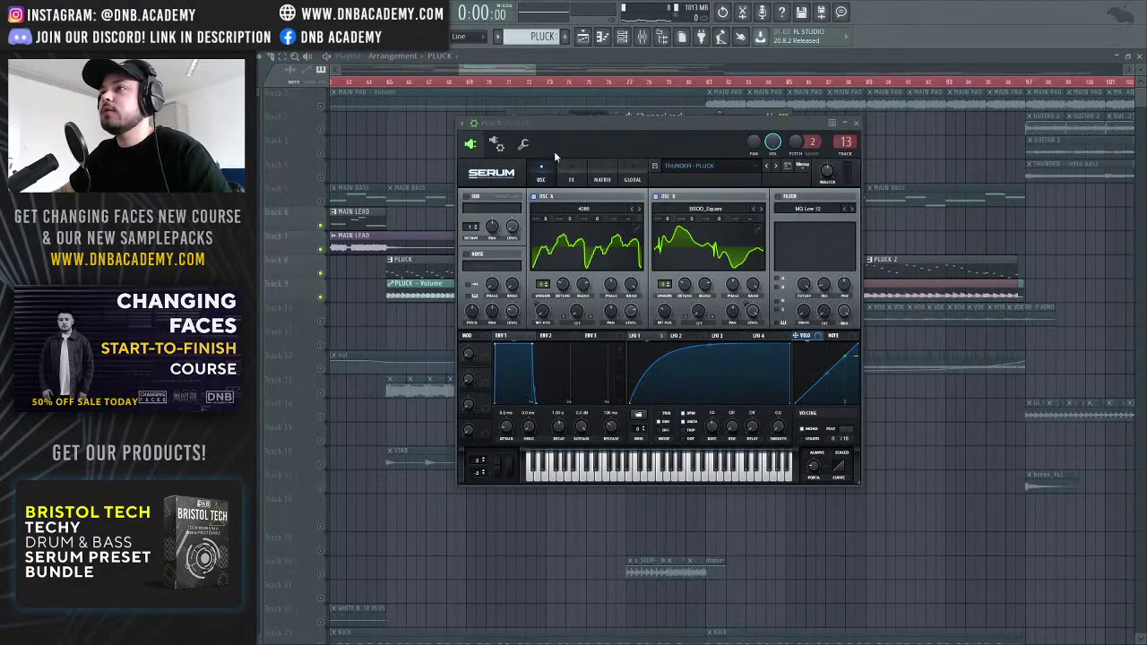
{"action": "left_click", "coordinate": [523, 144]}
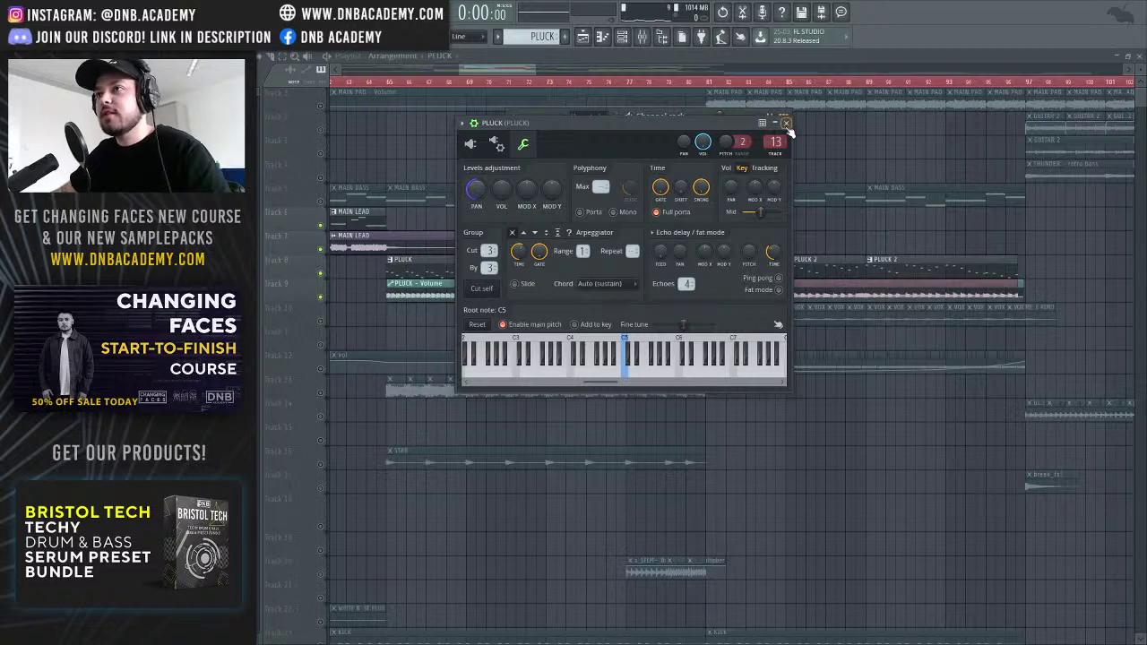
{"action": "left_click", "coordinate": [786, 122]}
Inspect the settings of the PLUCK volume automation and of the PLUCK audio clip on track 9, closing each window
{"action": "left_click", "coordinate": [642, 285]}
{"action": "double_click", "coordinate": [642, 285]}
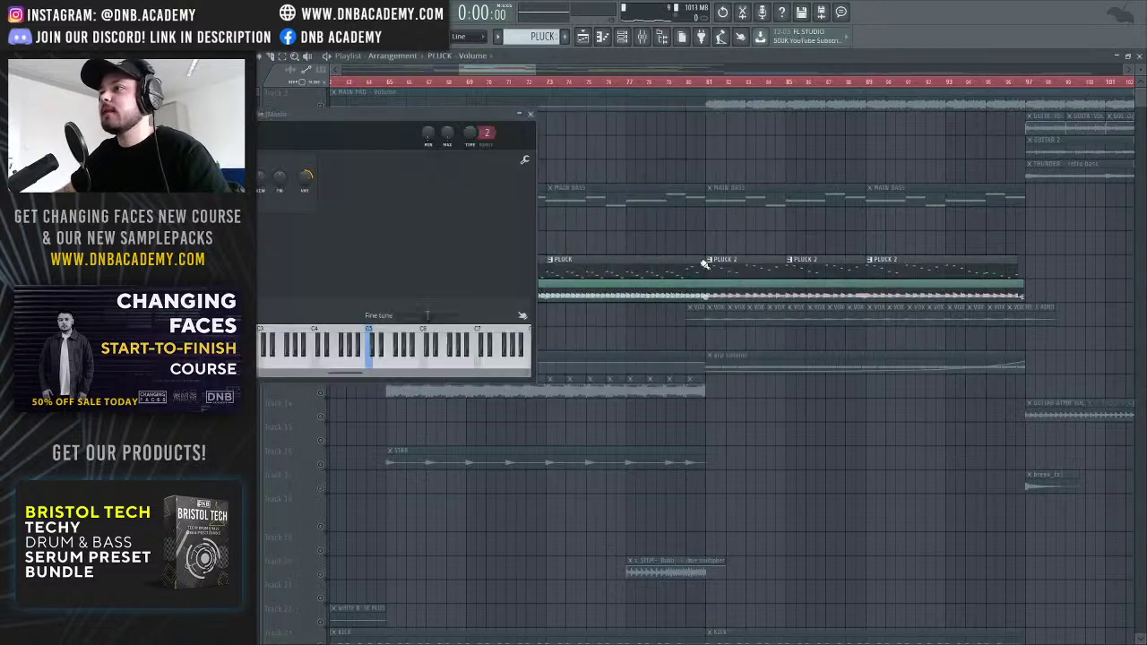
{"action": "left_click", "coordinate": [530, 117]}
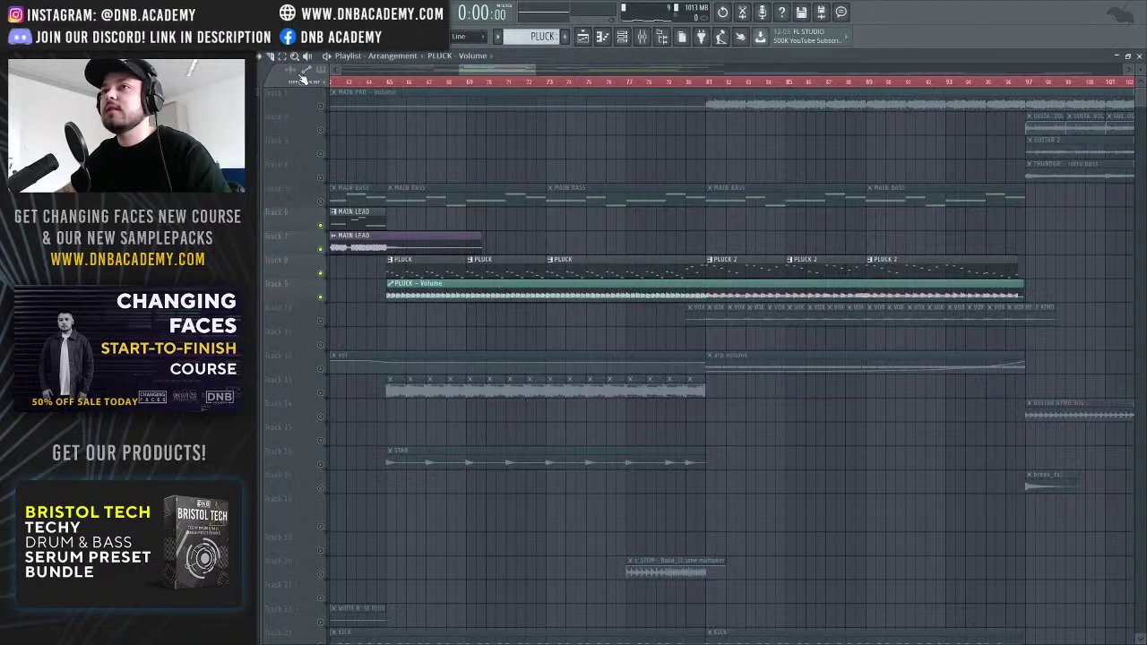
{"action": "double_click", "coordinate": [541, 287]}
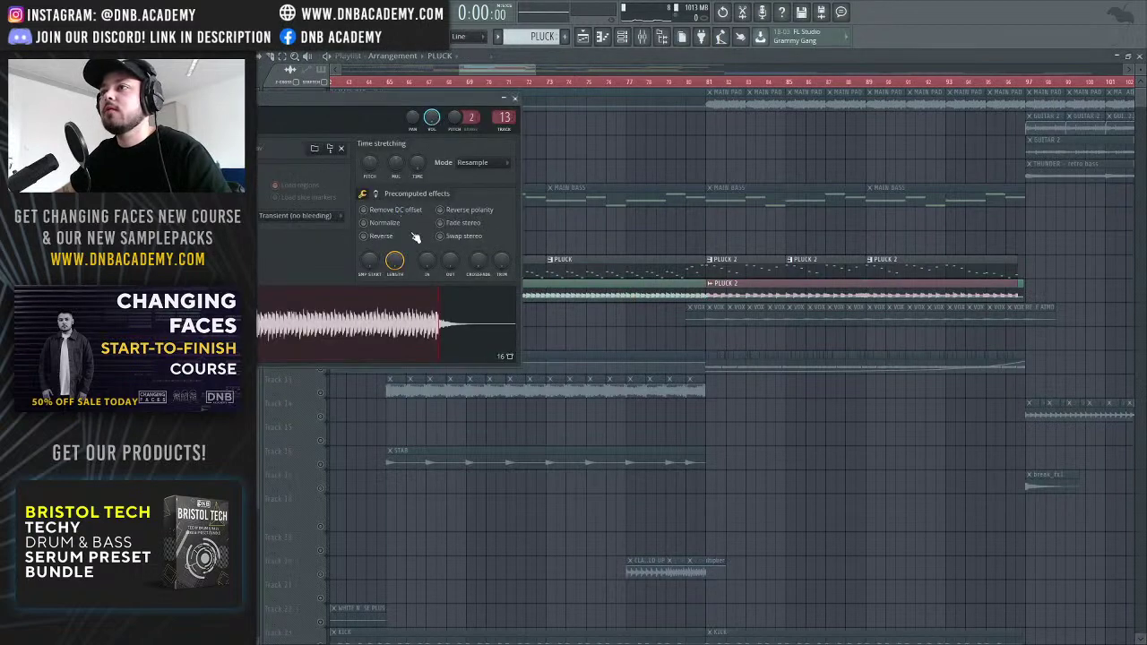
{"action": "left_click", "coordinate": [225, 119]}
{"action": "left_click_drag", "start_coordinate": [328, 99], "coordinate": [617, 167]}
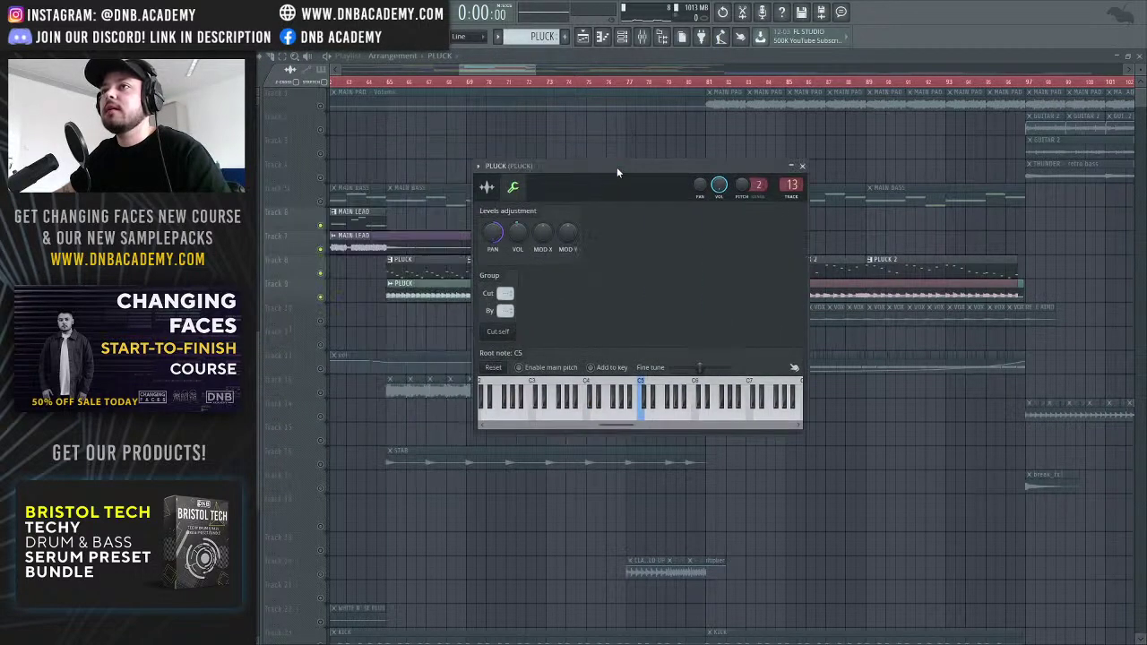
{"action": "left_click", "coordinate": [802, 168]}
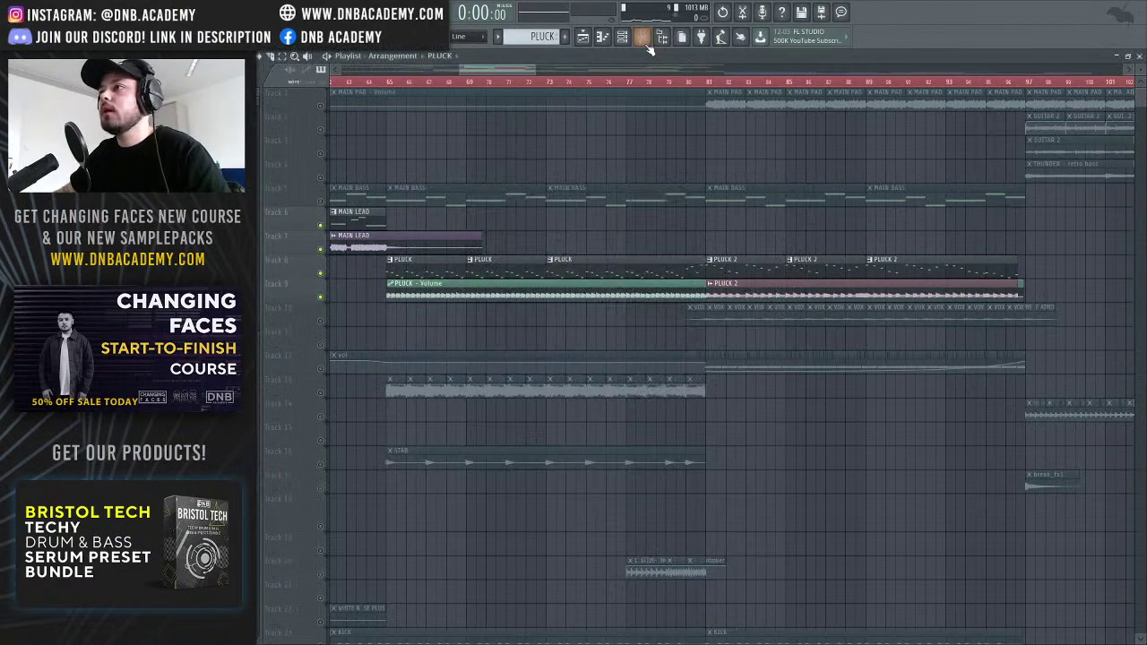
Open the mixer and inspect the OTT compressor settings on the PLUCK insert
{"action": "left_click", "coordinate": [642, 38]}
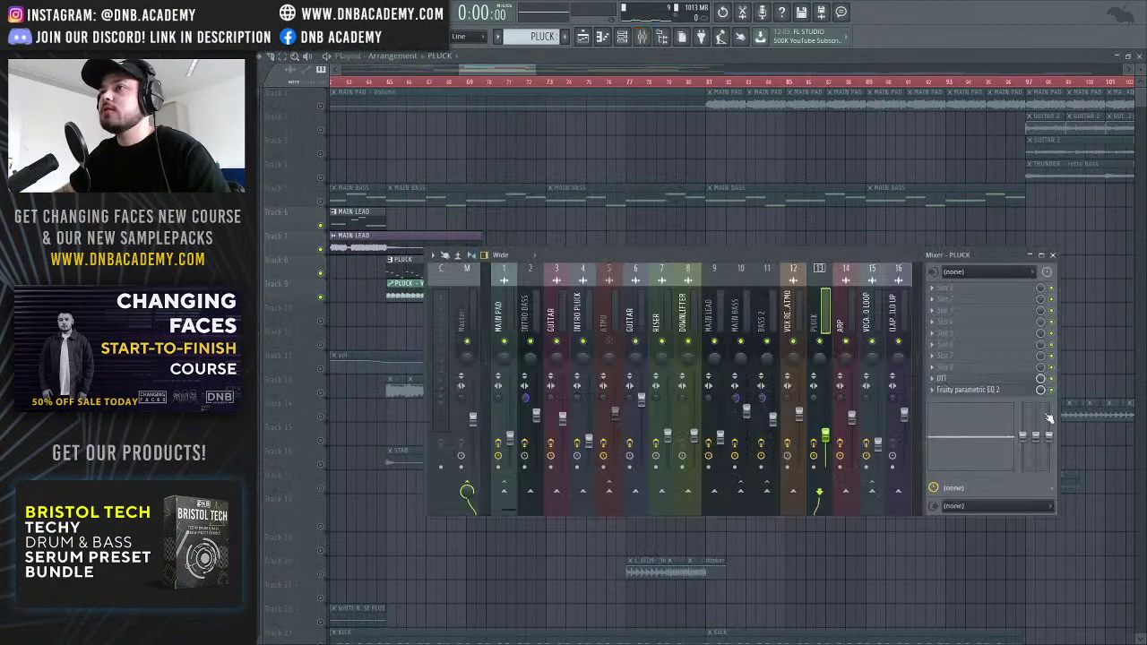
{"action": "left_click", "coordinate": [990, 378]}
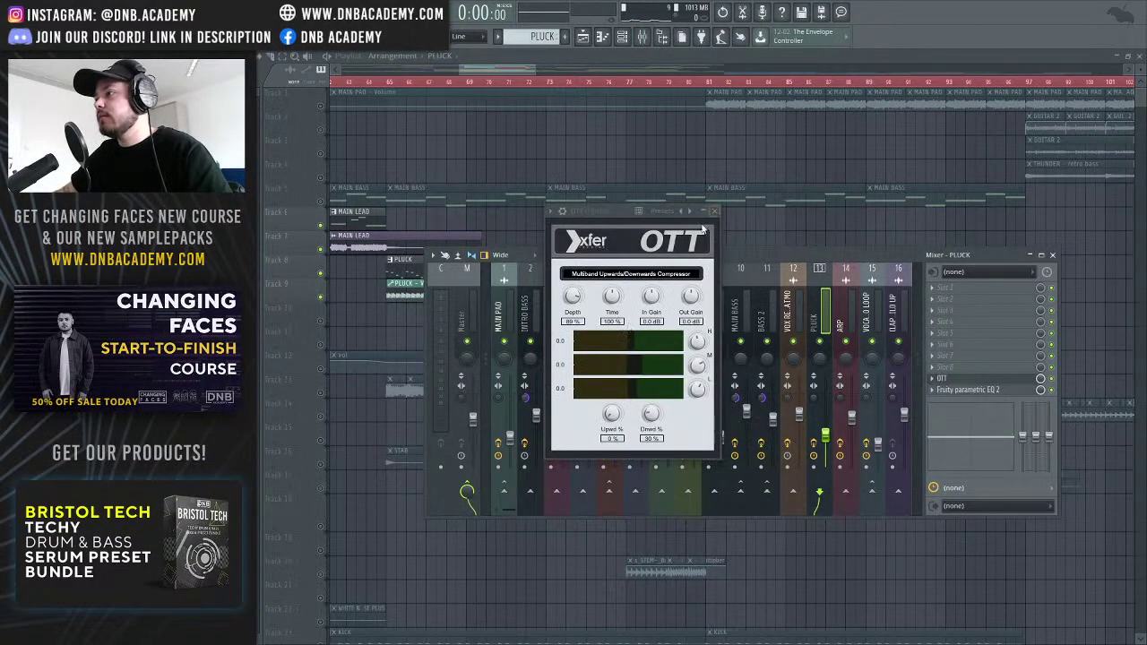
{"action": "left_click_drag", "start_coordinate": [622, 215], "coordinate": [620, 206]}
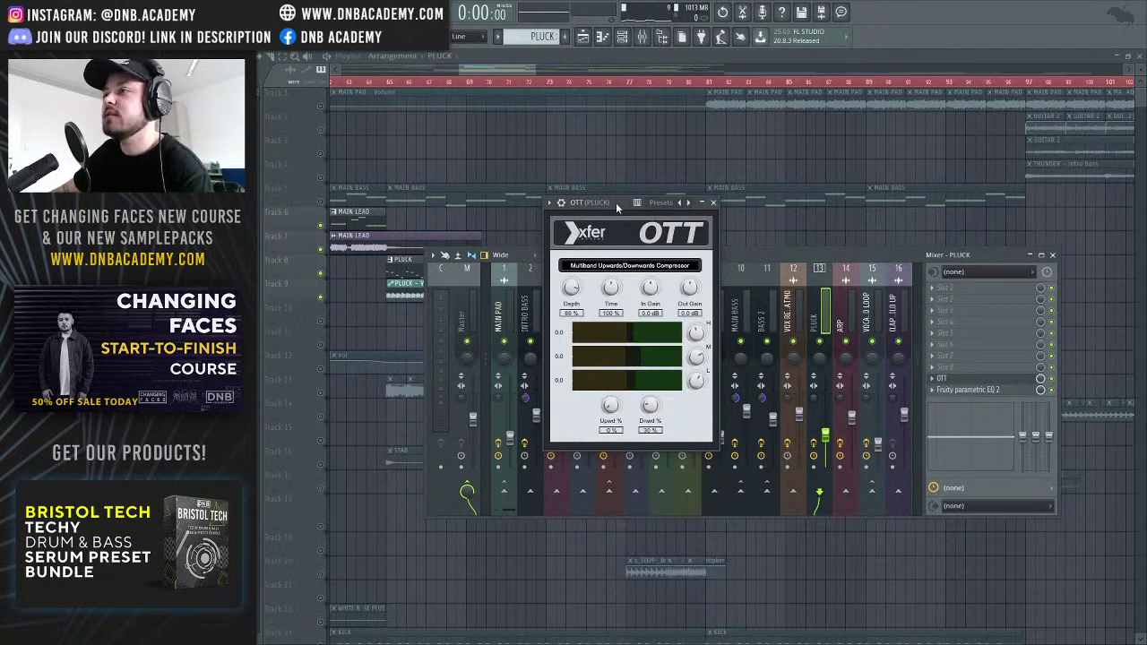
{"action": "left_click", "coordinate": [714, 205]}
Inspect the low-cut curve in Fruity parametric EQ 2 on the PLUCK insert and close the equalizer
{"action": "left_click", "coordinate": [977, 390]}
{"action": "left_click_drag", "start_coordinate": [664, 235], "coordinate": [776, 235]}
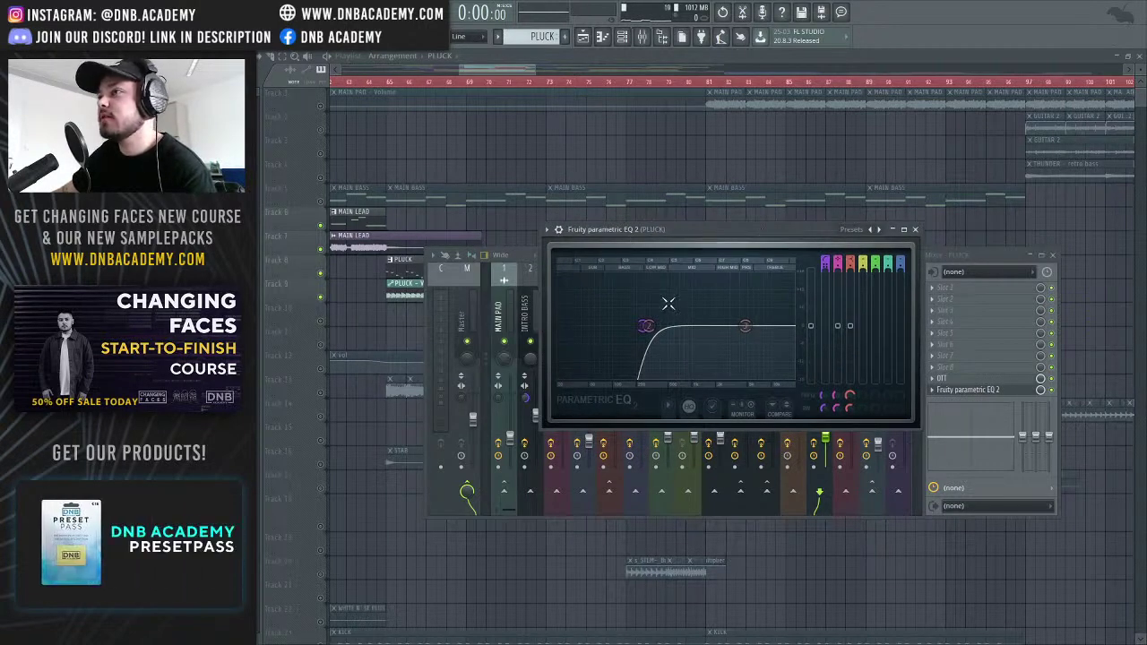
{"action": "left_click", "coordinate": [915, 230]}
Set the playback position to bar 81, where the PLUCK 2 clips begin, and play a short passage
{"action": "mouse_move", "coordinate": [501, 71]}
{"action": "left_mouse_down"}
{"action": "mouse_move", "coordinate": [564, 77]}
{"action": "mouse_move", "coordinate": [516, 89]}
{"action": "left_mouse_up"}
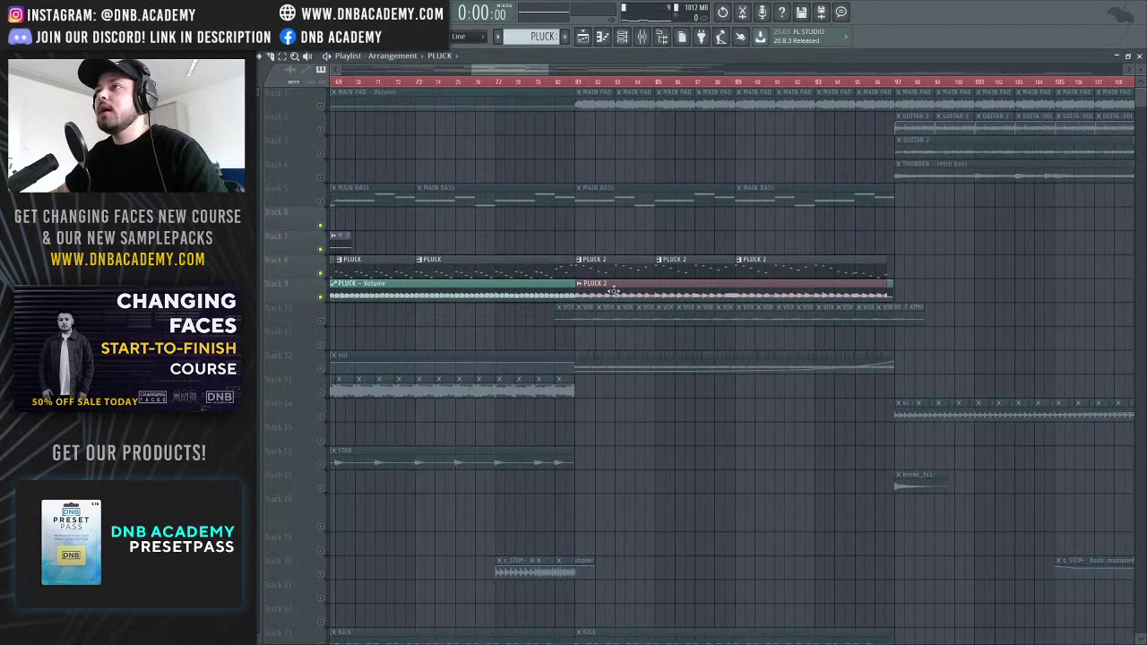
{"action": "left_click", "coordinate": [576, 84]}
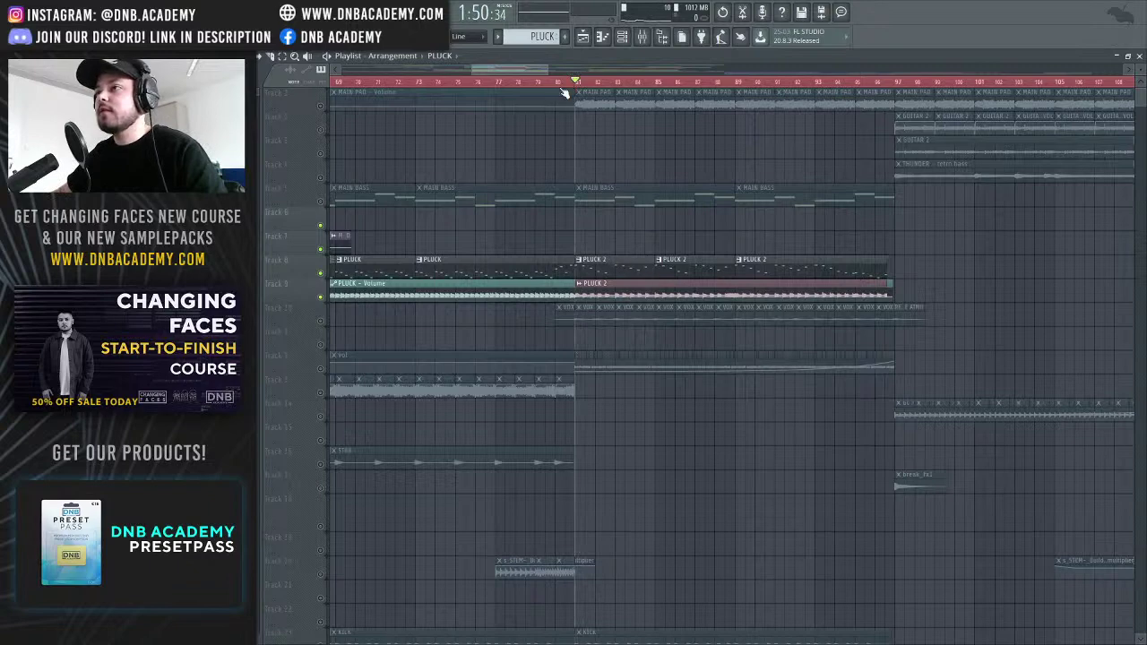
{"action": "scroll", "coordinate": [538, 67], "scroll_direction": "right", "scroll_amount": 2}
{"action": "key", "text": "space"}
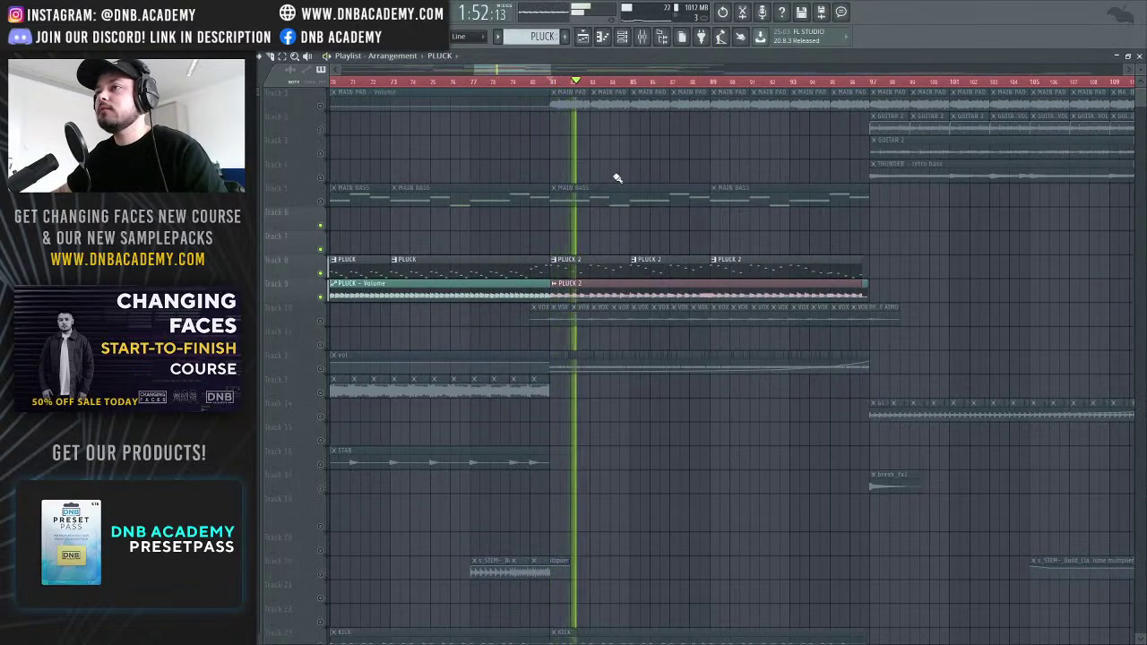
{"action": "key", "text": "space"}
{"action": "scroll", "coordinate": [547, 77], "scroll_direction": "left", "scroll_amount": 2}
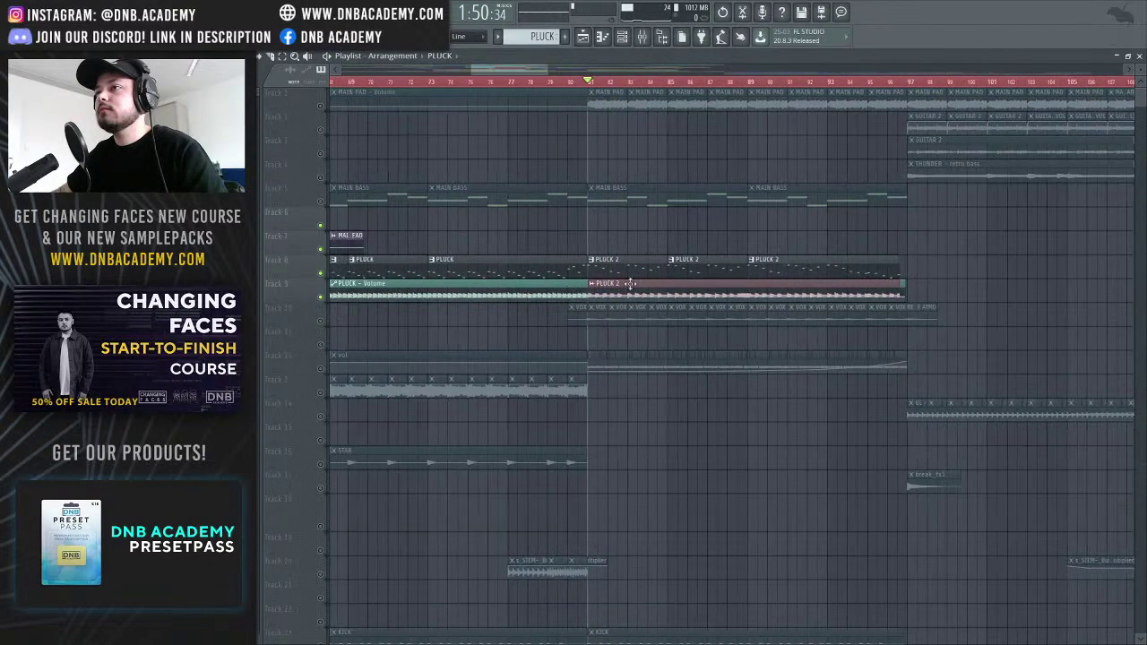
Open the PLUCK pattern in the piano roll, examine its notes up to the highest ones, and close it
{"action": "double_click", "coordinate": [530, 275]}
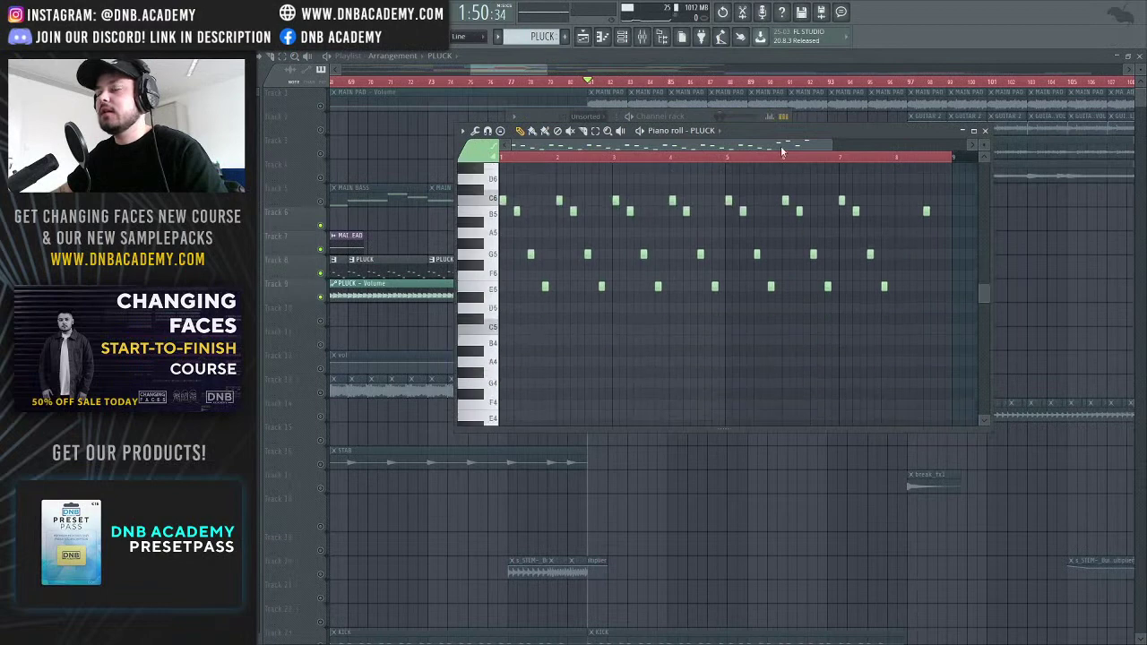
{"action": "scroll", "coordinate": [654, 309], "scroll_direction": "up", "scroll_amount": 5}
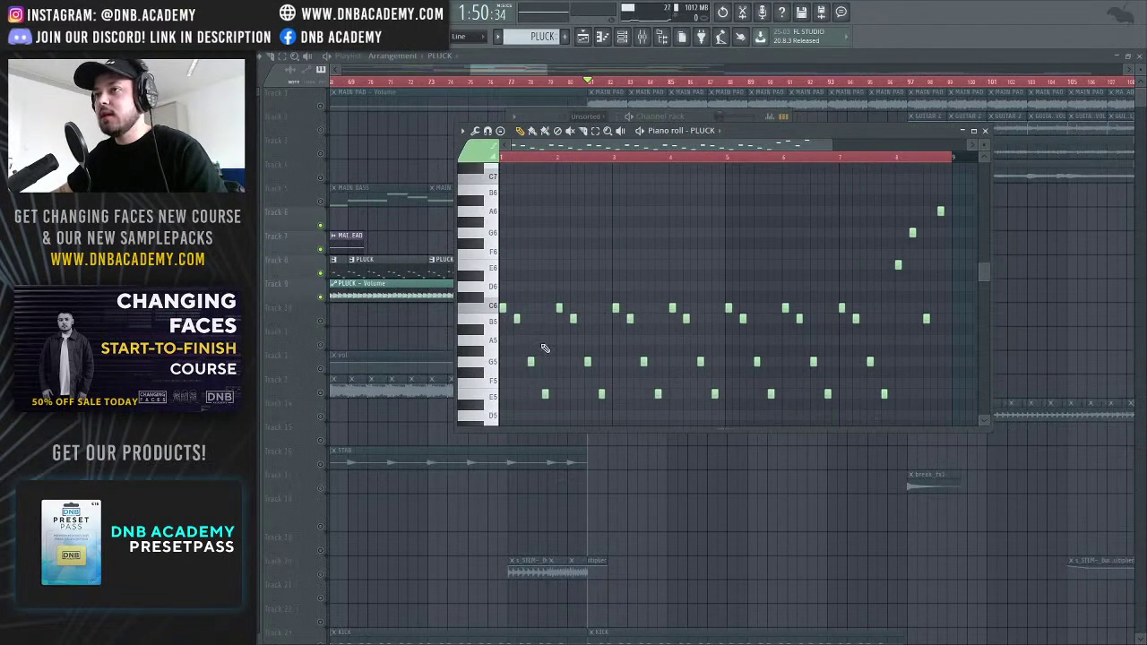
{"action": "left_click", "coordinate": [985, 131]}
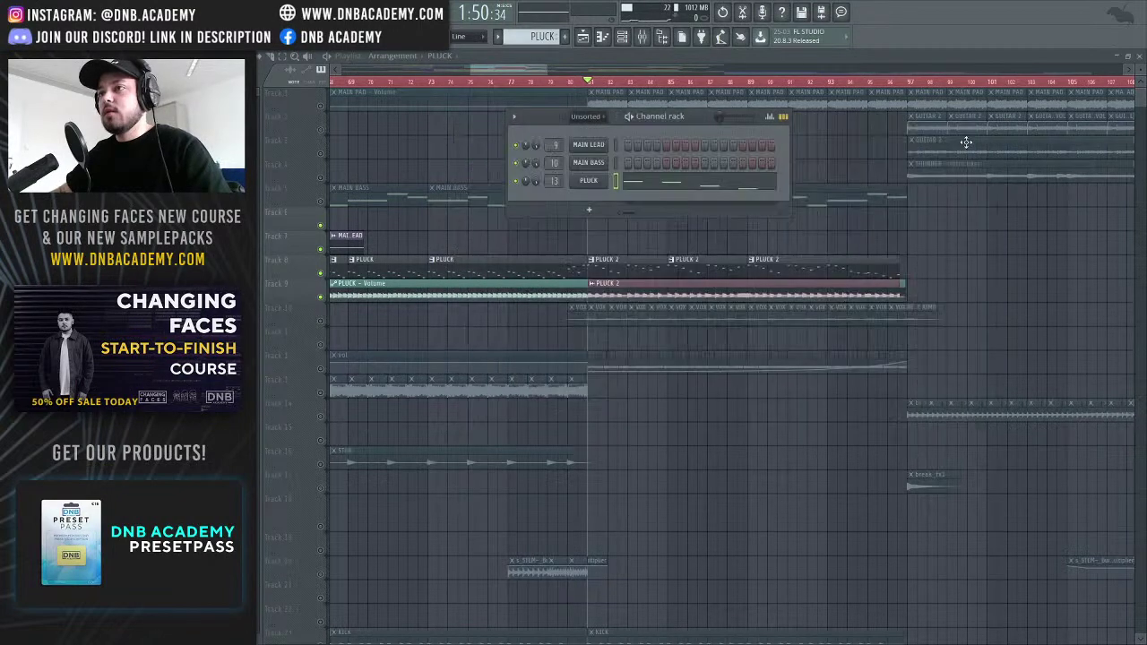
Open the PLUCK 2 pattern in the piano roll, examine its full note sequence, and close it
{"action": "left_click", "coordinate": [648, 264]}
{"action": "double_click", "coordinate": [648, 264]}
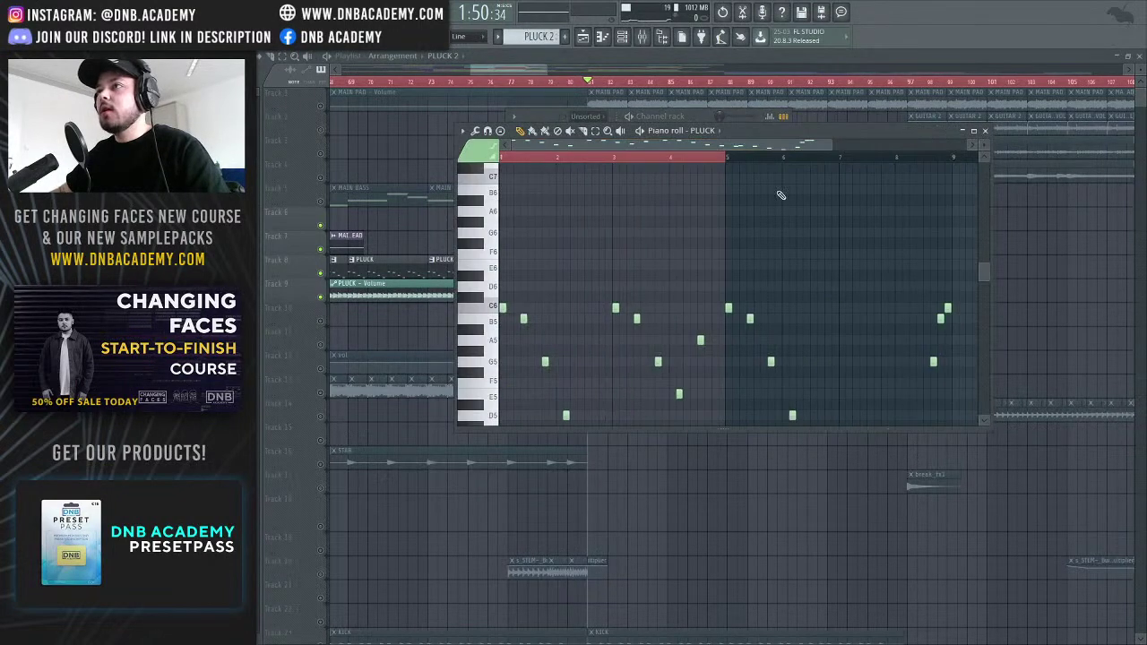
{"action": "scroll", "coordinate": [728, 246], "scroll_direction": "down", "scroll_amount": 10}
{"action": "scroll", "coordinate": [729, 246], "scroll_direction": "right", "scroll_amount": 3}
{"action": "scroll", "coordinate": [729, 246], "scroll_direction": "up", "scroll_amount": 10}
{"action": "scroll", "coordinate": [728, 246], "scroll_direction": "left", "scroll_amount": 1}
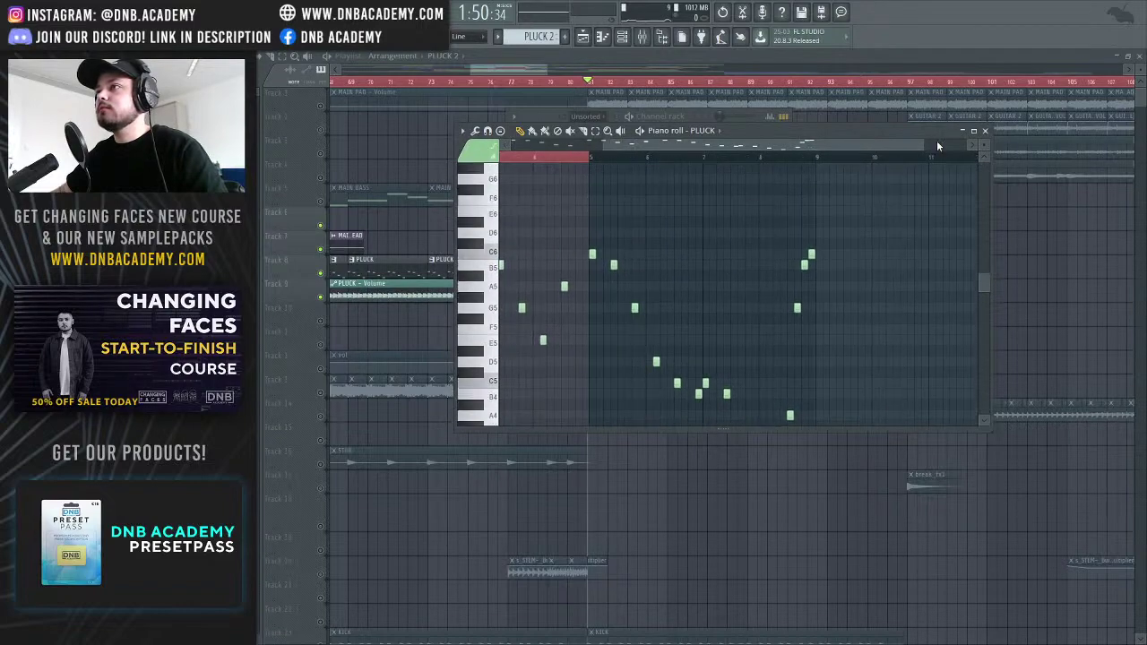
{"action": "left_click", "coordinate": [985, 130]}
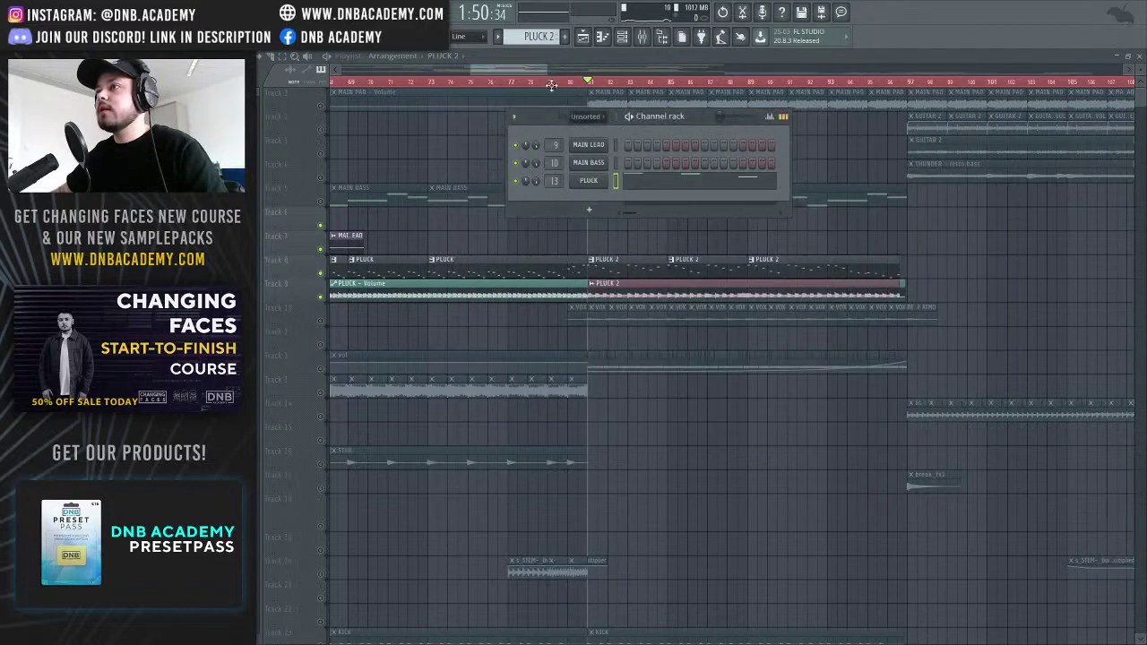
Play the PLUCK 2 section from bar 81 twice, stopping after each listen
{"action": "left_click_drag", "start_coordinate": [536, 70], "coordinate": [513, 86]}
{"action": "key", "text": "space"}
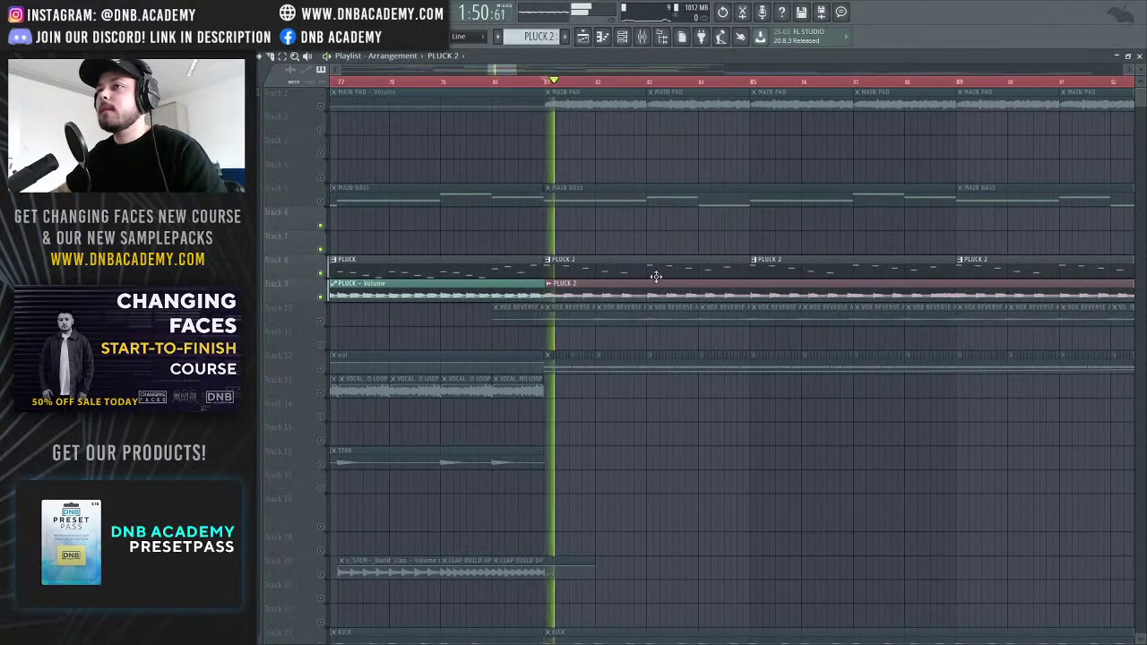
{"action": "key", "text": "space"}
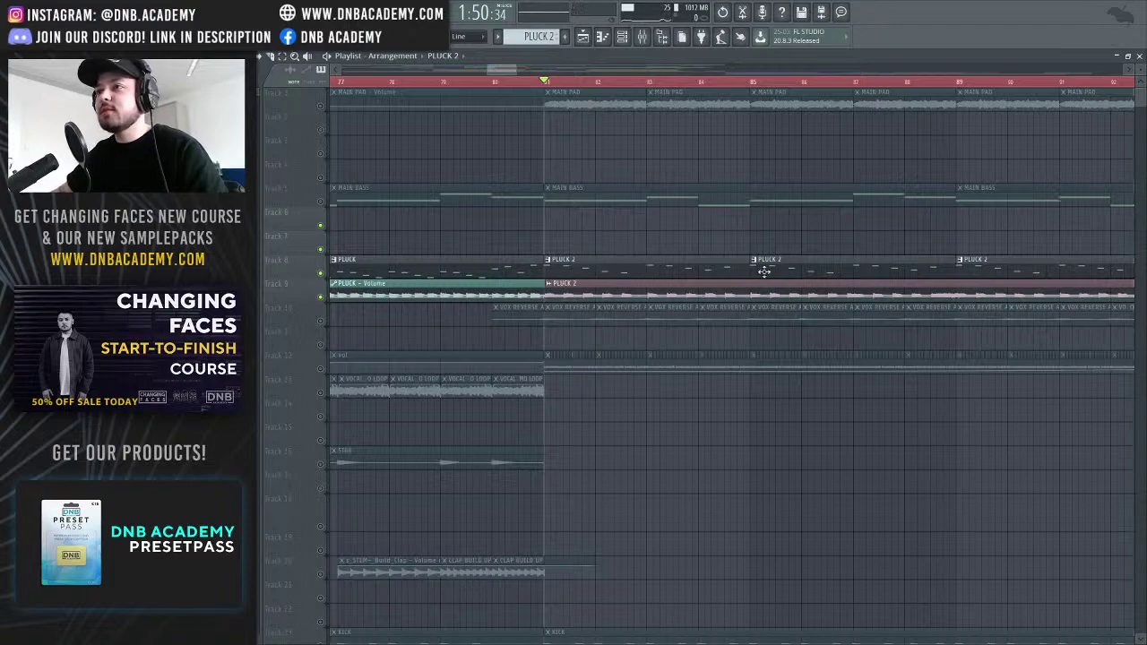
{"action": "scroll", "coordinate": [556, 161], "scroll_direction": "down", "scroll_amount": 3}
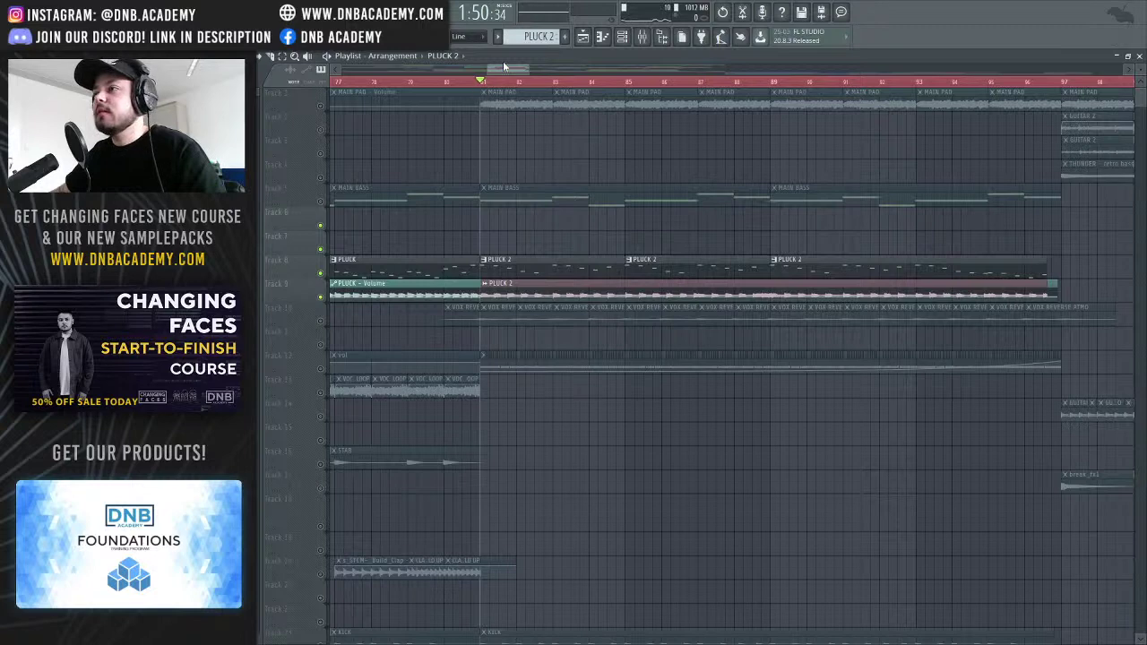
{"action": "scroll", "coordinate": [507, 70], "scroll_direction": "right", "scroll_amount": 1}
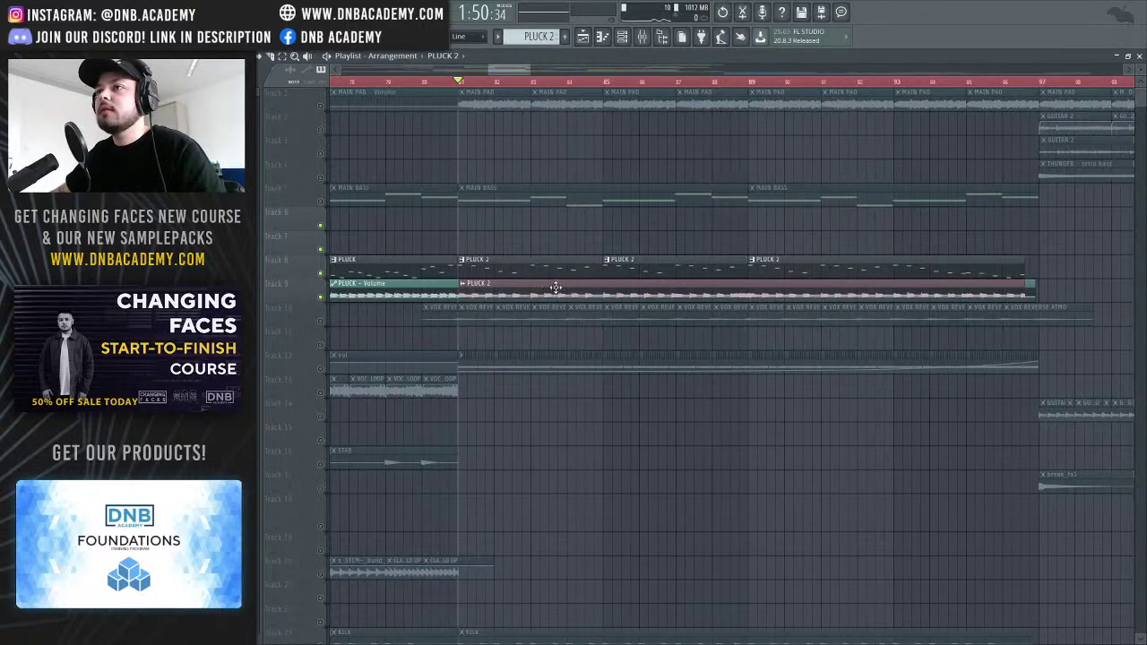
{"action": "key", "text": "space"}
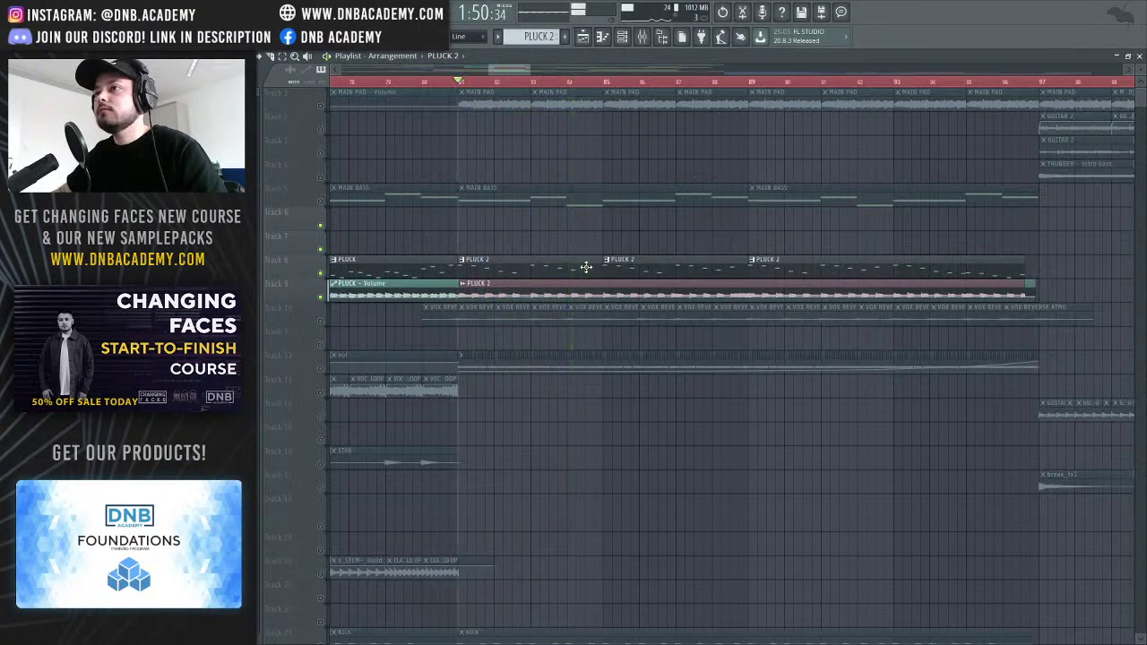
{"action": "key", "text": "space"}
Reopen the PLUCK 2 notes, compare the opening phrase with the descending notes beyond bar 5, and close the piano roll
{"action": "double_click", "coordinate": [583, 266]}
{"action": "scroll", "coordinate": [738, 245], "scroll_direction": "down", "scroll_amount": 4}
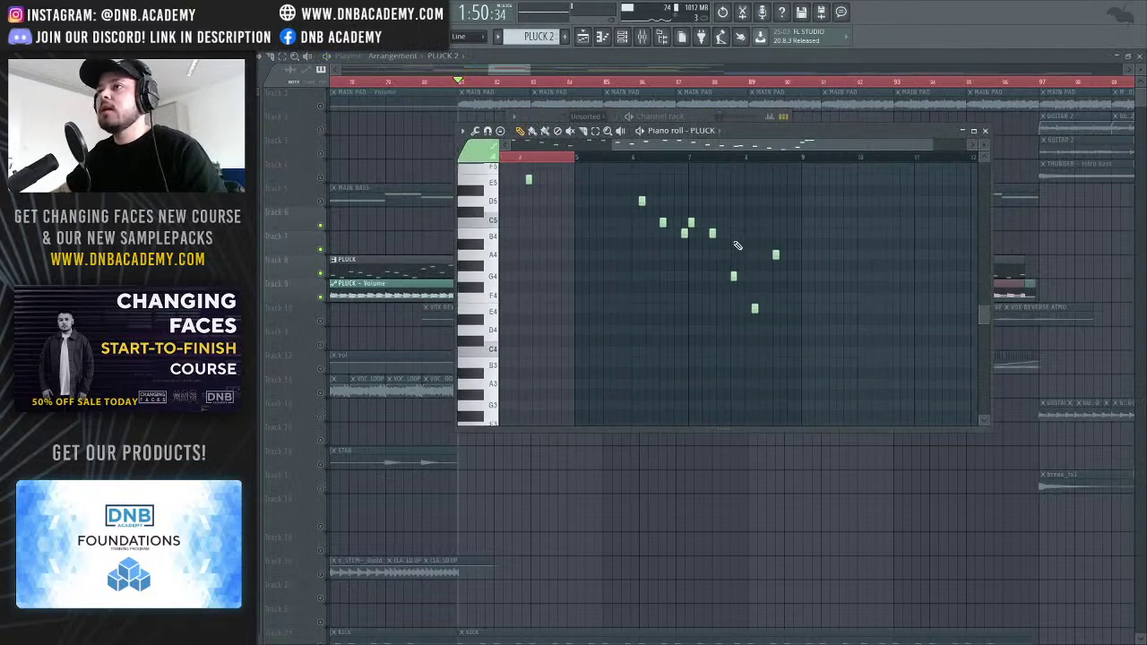
{"action": "scroll", "coordinate": [610, 190], "scroll_direction": "up", "scroll_amount": 4}
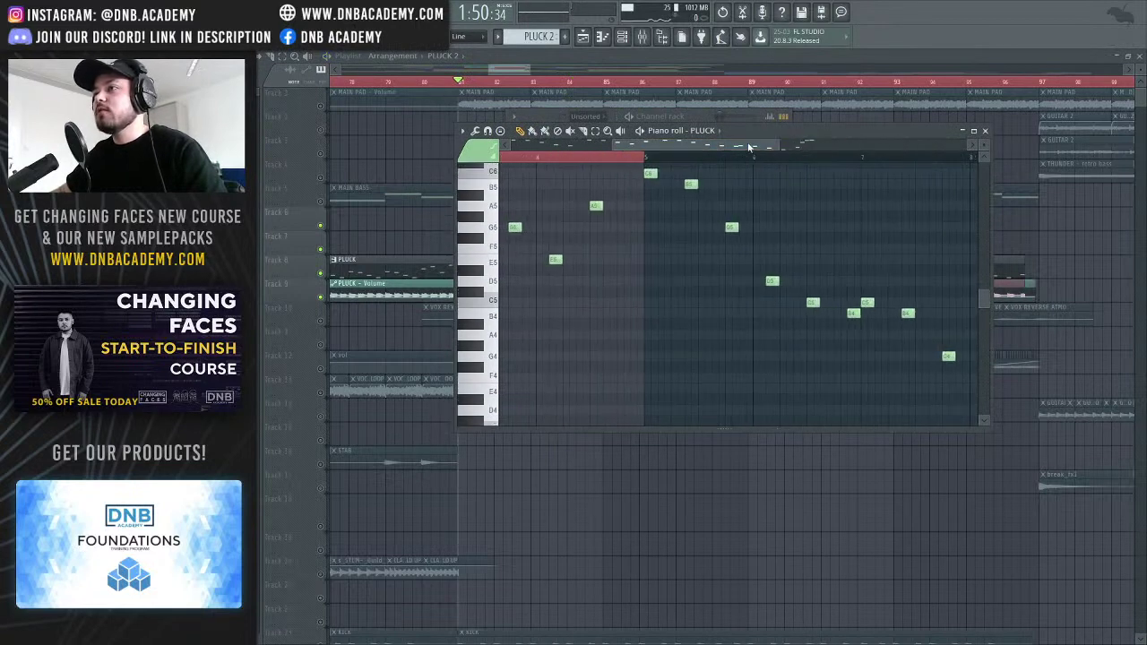
{"action": "scroll", "coordinate": [645, 232], "scroll_direction": "up", "scroll_amount": 2}
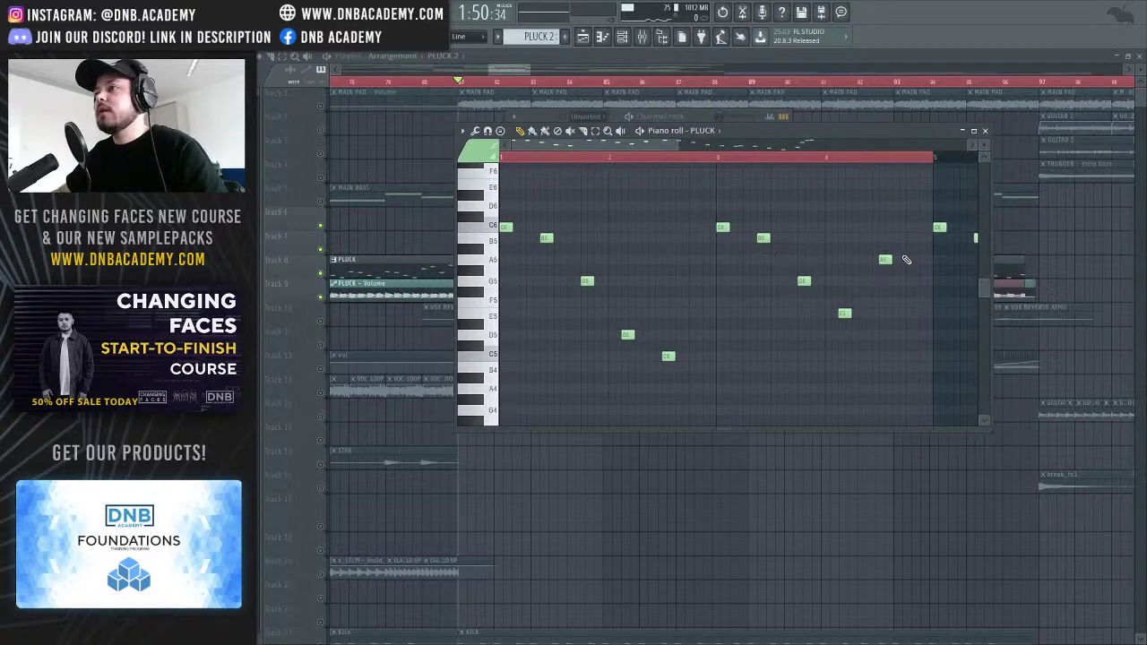
{"action": "left_click", "coordinate": [985, 131]}
Unmute the MAIN BASS track and play the arrangement from just before bar 65 to hear it with the plucks
{"action": "left_click_drag", "start_coordinate": [510, 71], "coordinate": [519, 78]}
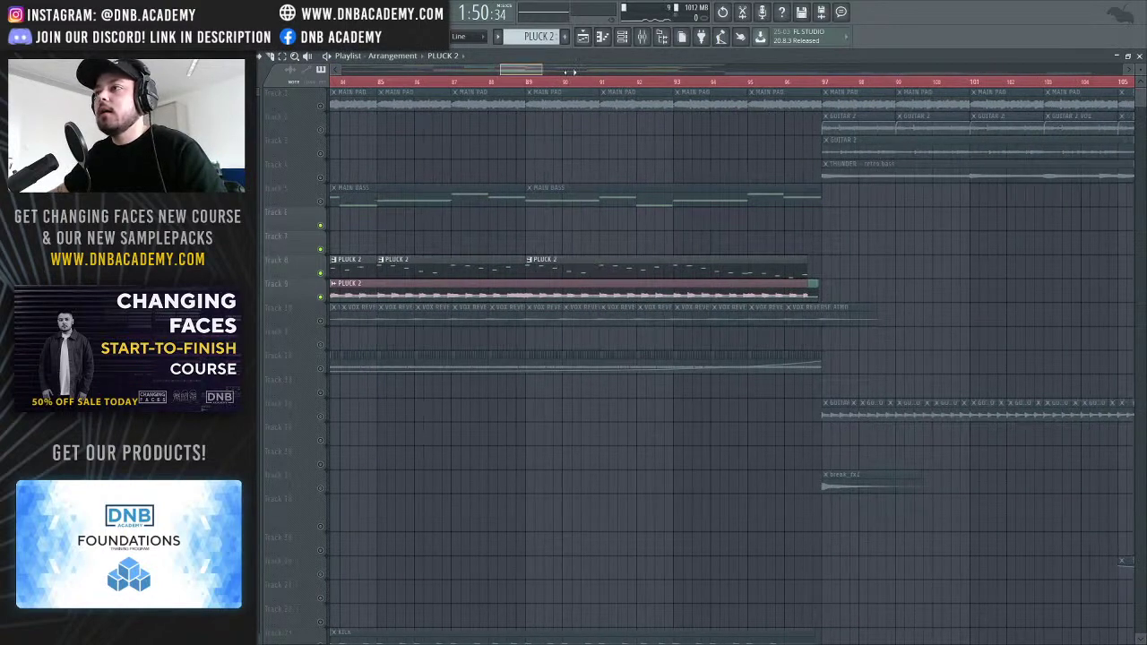
{"action": "left_click_drag", "start_coordinate": [546, 73], "coordinate": [556, 78]}
{"action": "scroll", "coordinate": [504, 81], "scroll_direction": "down", "scroll_amount": 1}
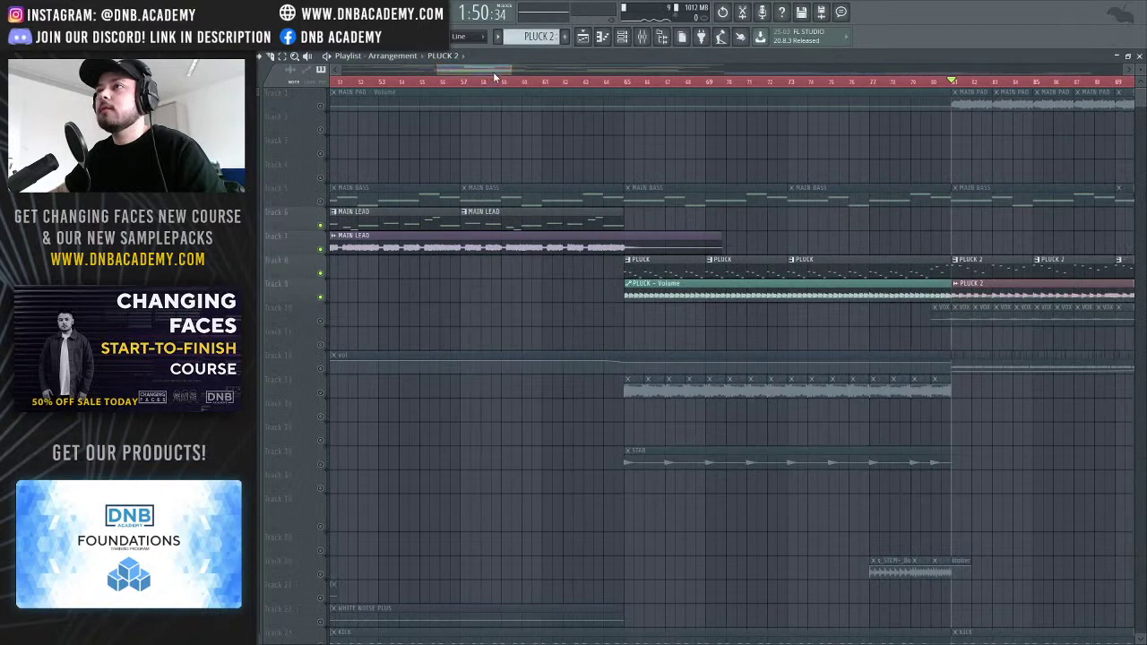
{"action": "scroll", "coordinate": [512, 79], "scroll_direction": "down", "scroll_amount": 1}
{"action": "left_click_drag", "start_coordinate": [504, 77], "coordinate": [441, 77]}
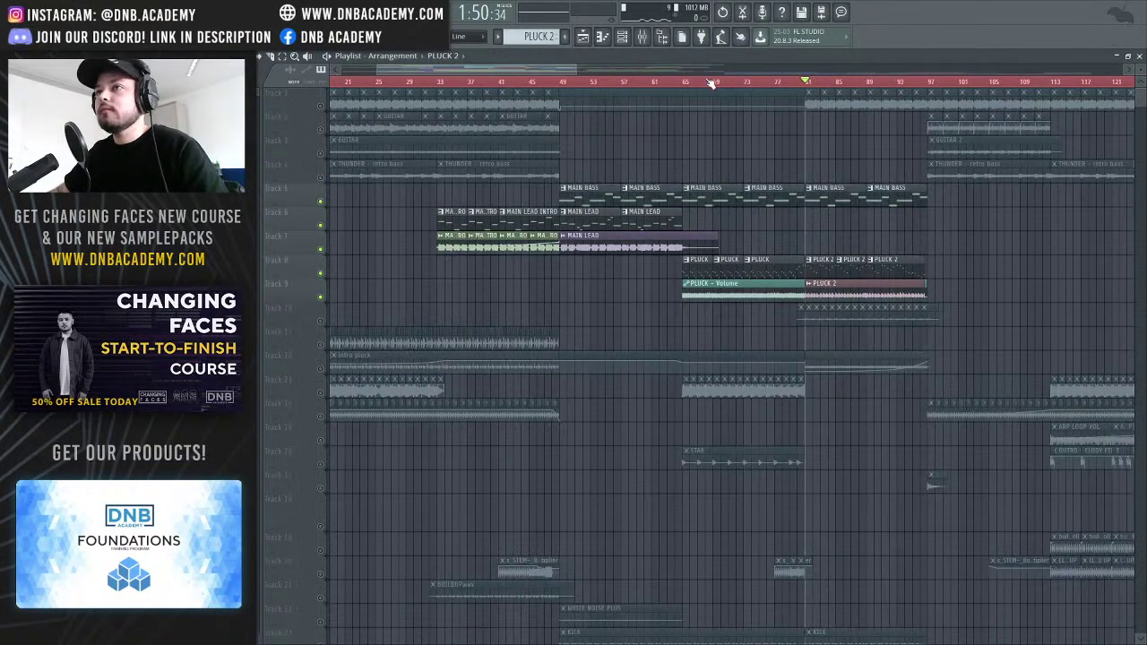
{"action": "left_click", "coordinate": [678, 85]}
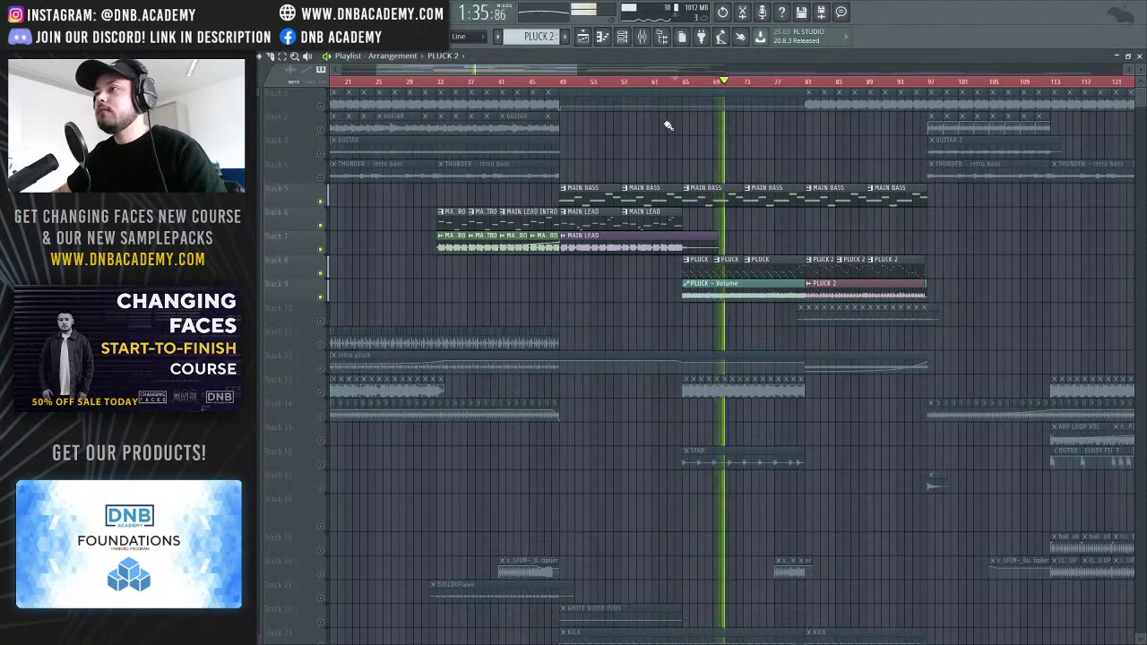
{"action": "key", "text": "space"}
{"action": "mouse_move", "coordinate": [578, 67]}
{"action": "left_mouse_down"}
{"action": "mouse_move", "coordinate": [614, 73]}
{"action": "mouse_move", "coordinate": [591, 78]}
{"action": "left_mouse_up"}
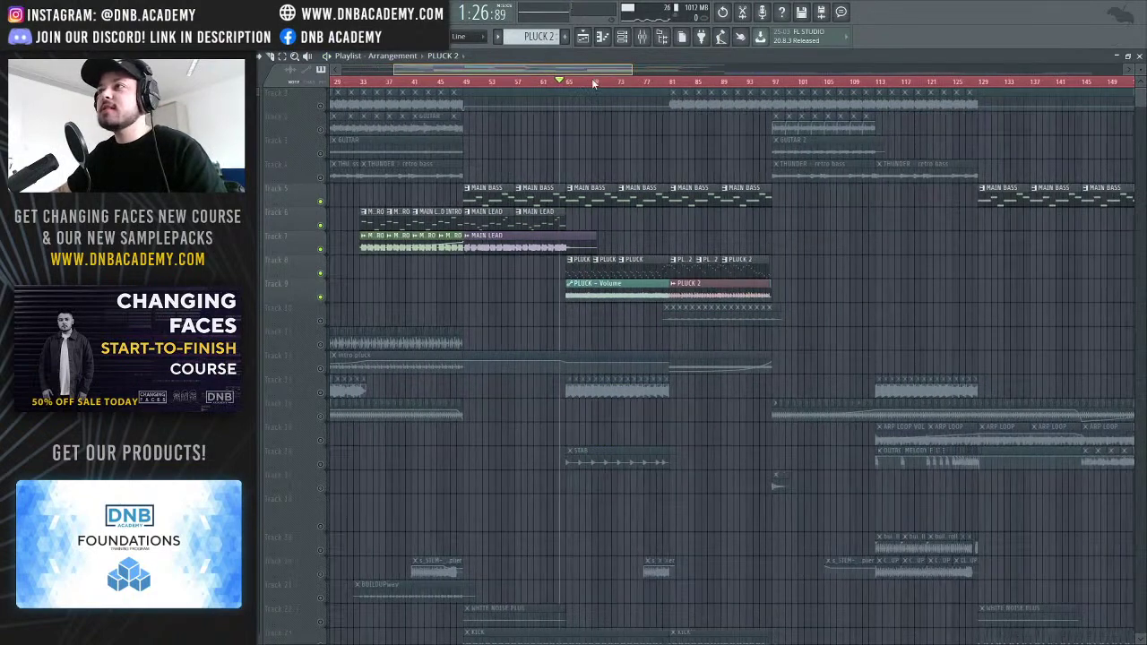
{"action": "left_click", "coordinate": [656, 140]}
{"action": "right_click", "coordinate": [670, 152]}
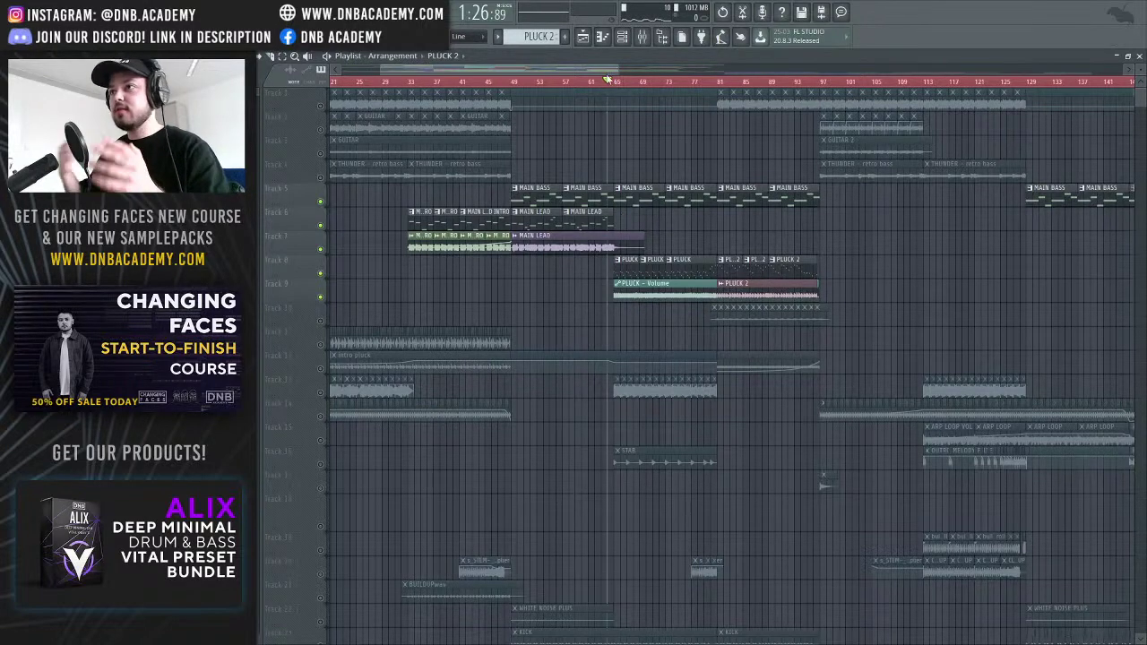
Return the playback position to the song start and unmute tracks 1 to 4
{"action": "left_click_drag", "start_coordinate": [615, 68], "coordinate": [521, 79]}
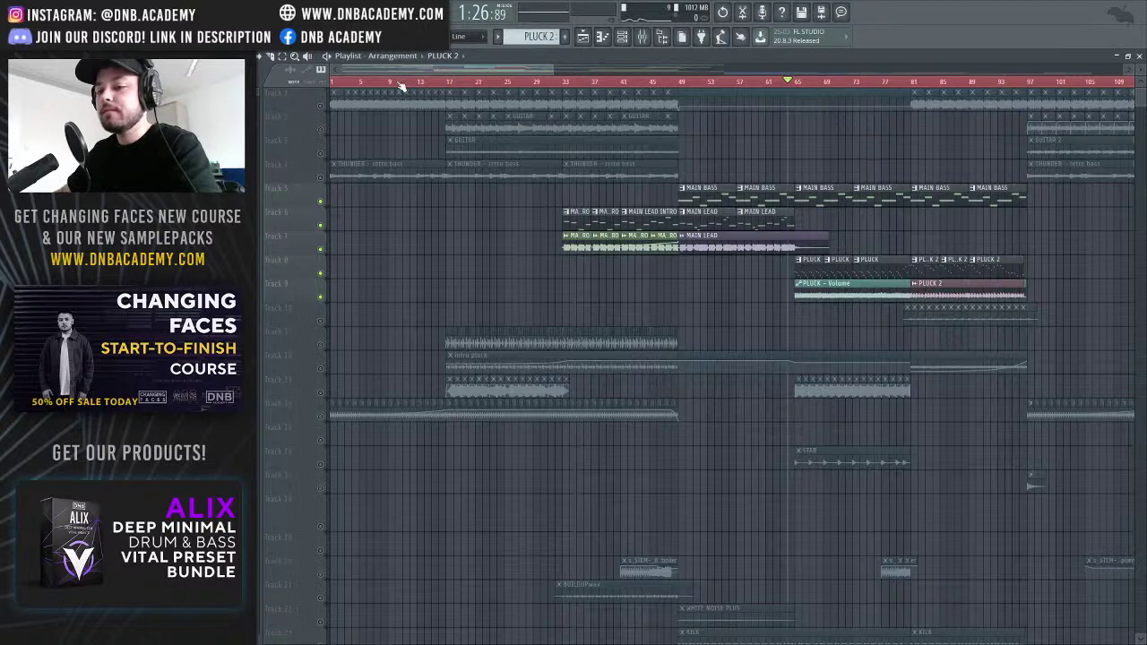
{"action": "left_click", "coordinate": [333, 83]}
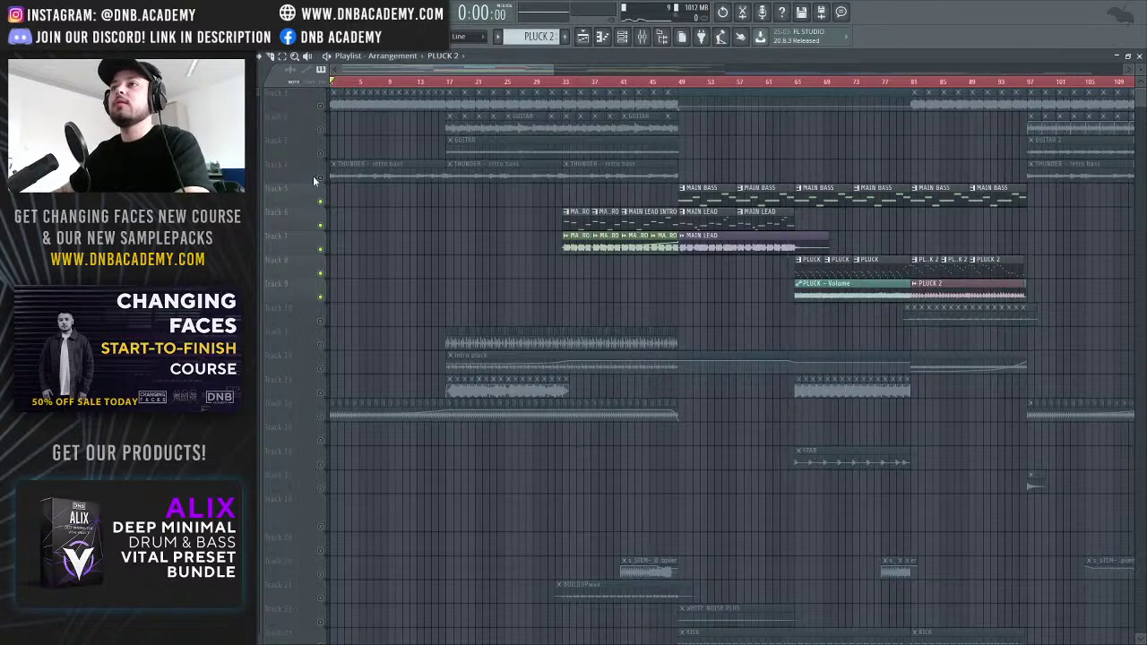
{"action": "left_click", "coordinate": [320, 106]}
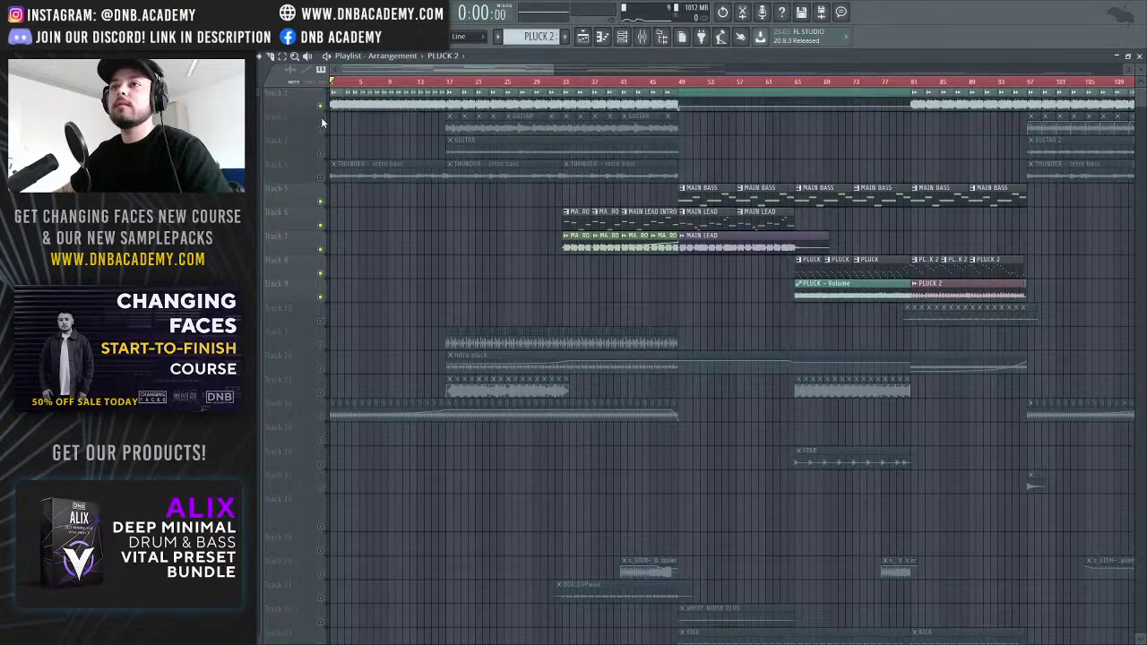
{"action": "left_click", "coordinate": [319, 130]}
{"action": "left_click", "coordinate": [320, 153]}
{"action": "left_click", "coordinate": [320, 176]}
{"action": "scroll", "coordinate": [344, 206], "scroll_direction": "down", "scroll_amount": 3}
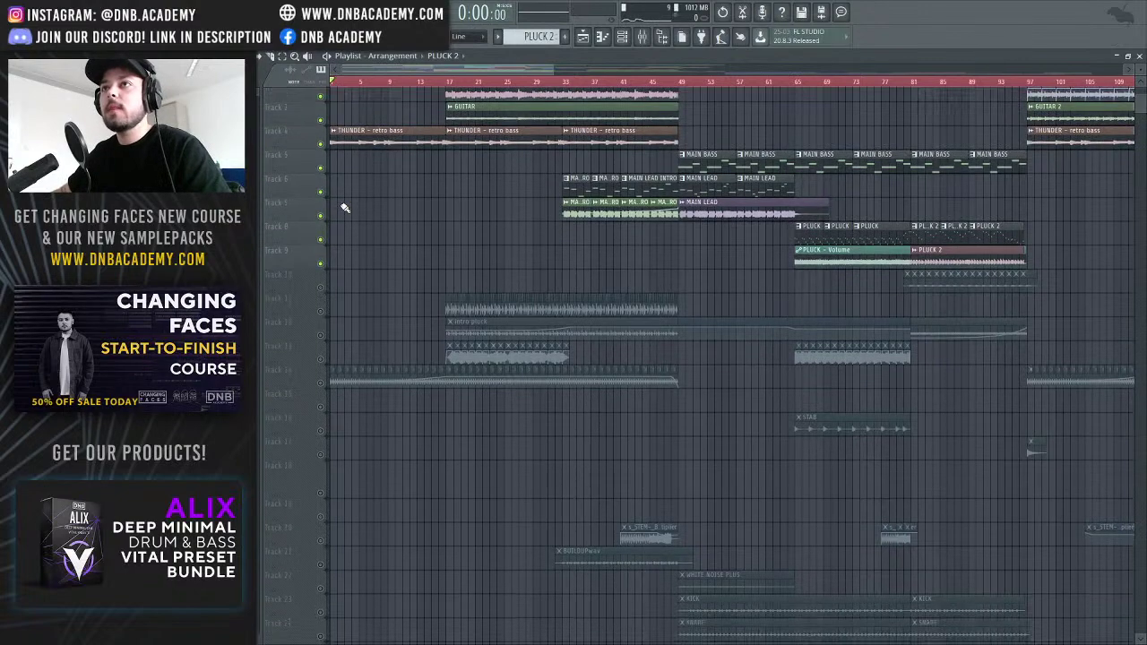
{"action": "scroll", "coordinate": [341, 230], "scroll_direction": "up", "scroll_amount": 3}
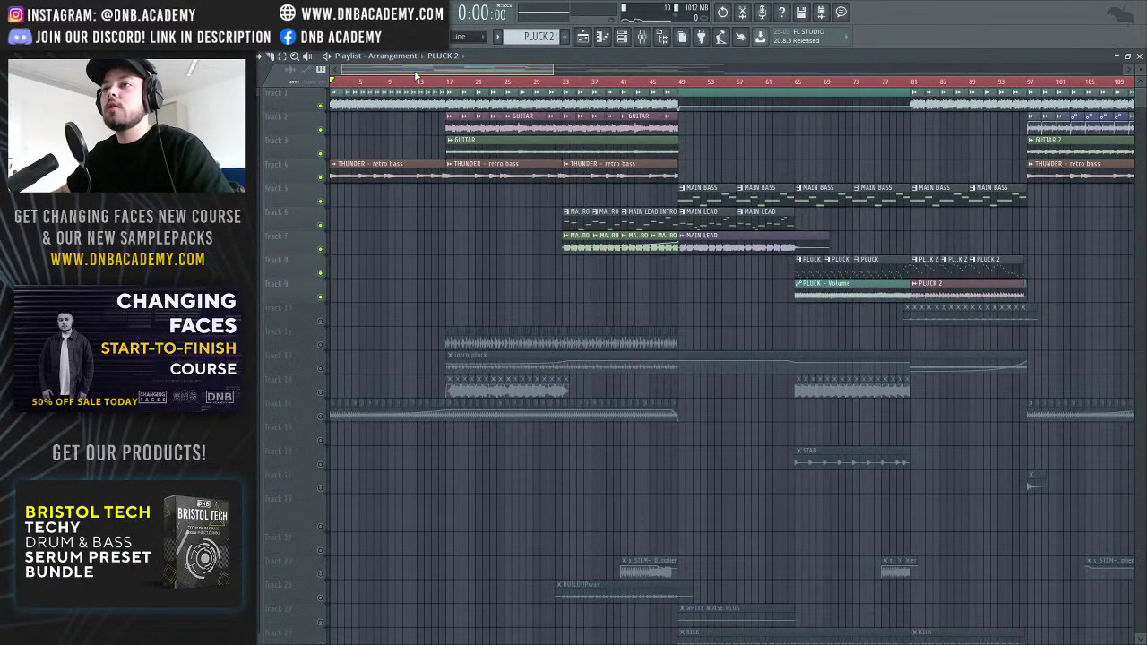
Mute tracks 3, 2 and 1, keeping the THUNDER - retro bass track active
{"action": "scroll", "coordinate": [481, 81], "scroll_direction": "up", "scroll_amount": 2}
{"action": "scroll", "coordinate": [481, 81], "scroll_direction": "up", "scroll_amount": 1}
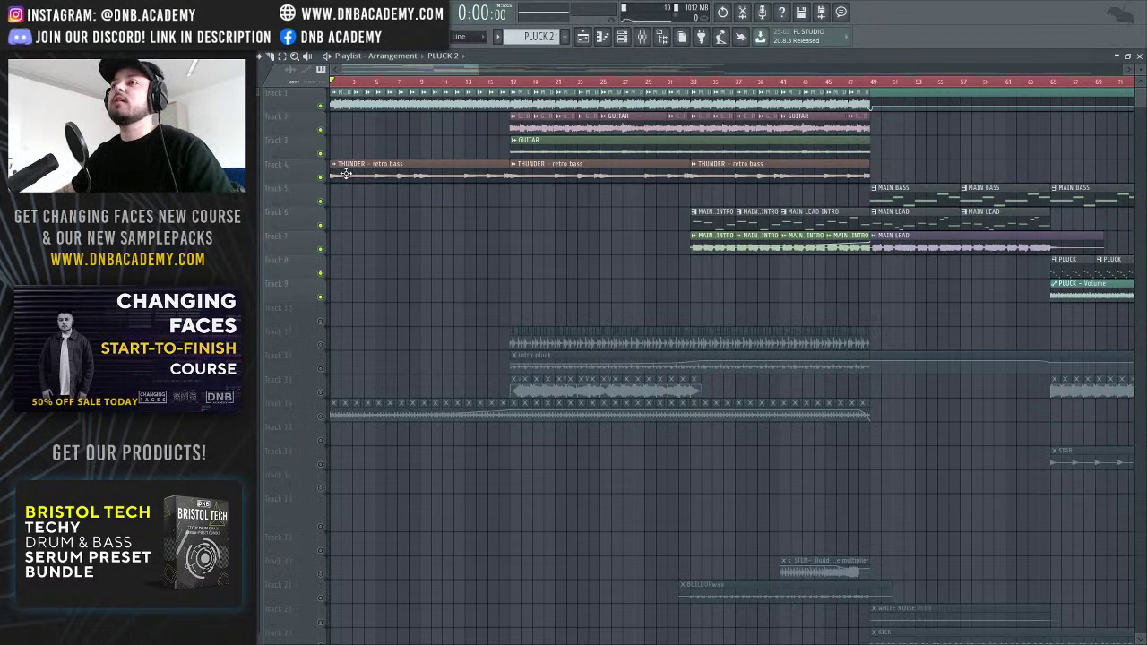
{"action": "left_click", "coordinate": [321, 153]}
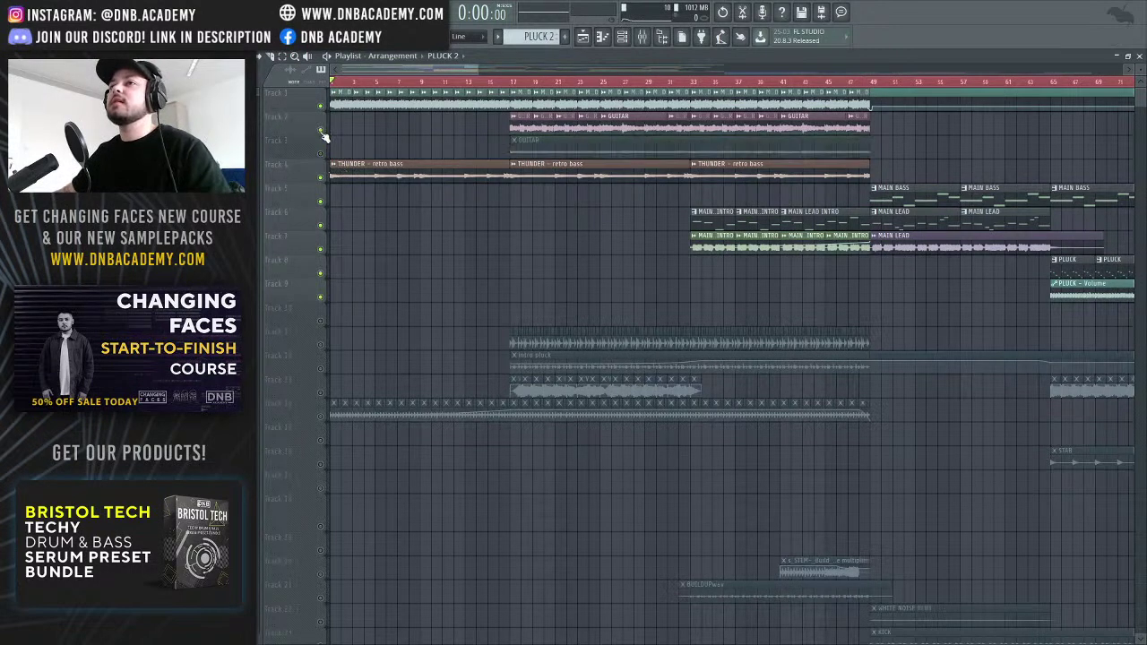
{"action": "left_click", "coordinate": [321, 130]}
{"action": "left_click", "coordinate": [321, 106]}
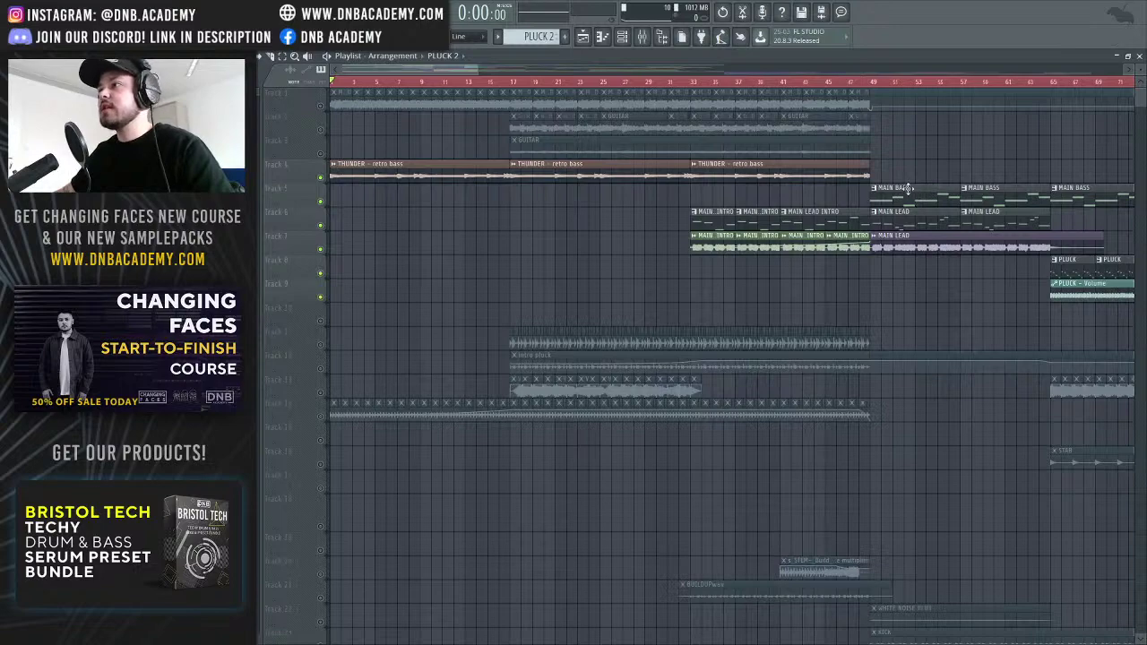
Look over the placement of the THUNDER - retro bass clips on track 4 across the arrangement
{"action": "left_click_drag", "start_coordinate": [474, 72], "coordinate": [438, 76]}
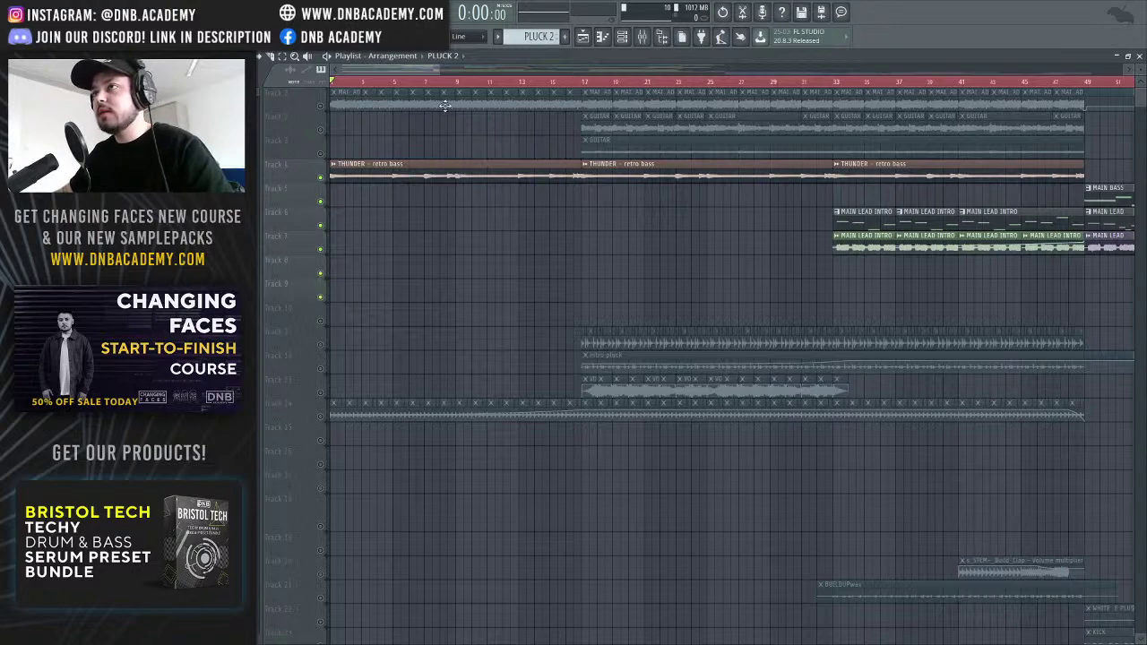
{"action": "left_click_drag", "start_coordinate": [443, 71], "coordinate": [468, 72]}
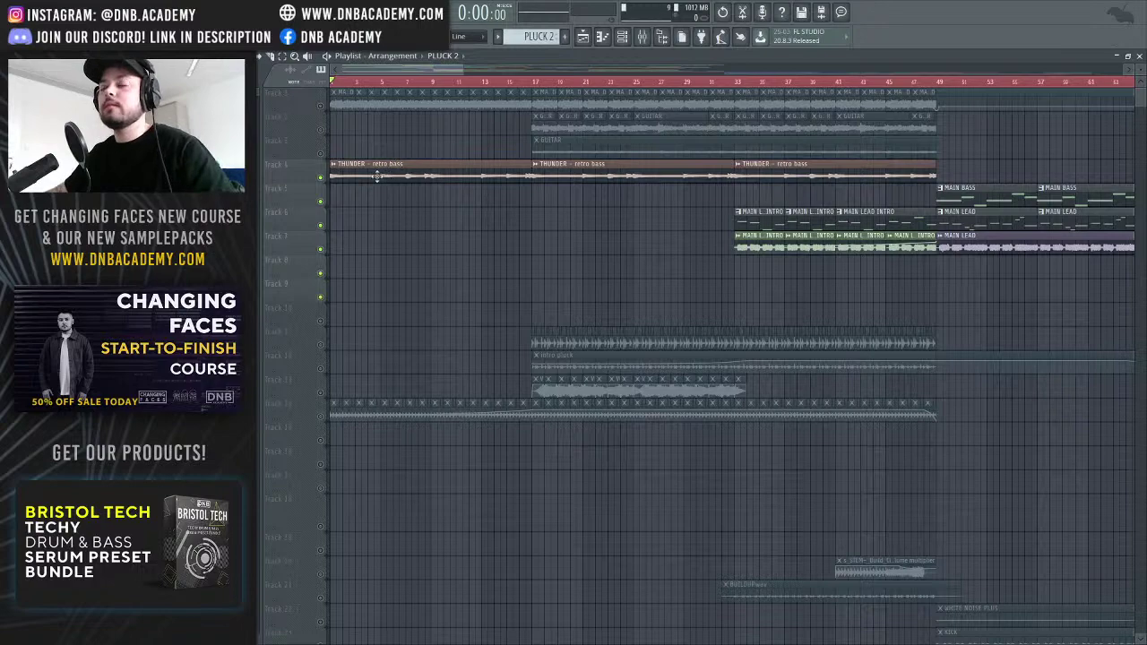
{"action": "left_click_drag", "start_coordinate": [466, 67], "coordinate": [640, 69]}
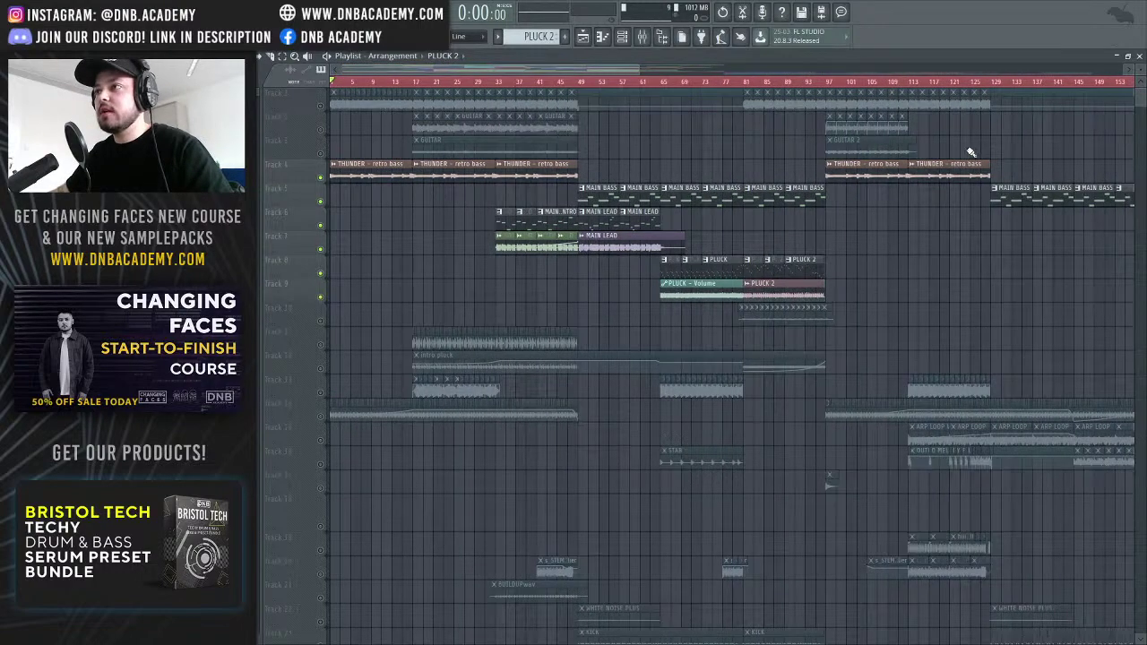
Play the first THUNDER - retro bass clip on track 4 from the song start up to about bar 16
{"action": "scroll", "coordinate": [953, 299], "scroll_direction": "down", "scroll_amount": 8}
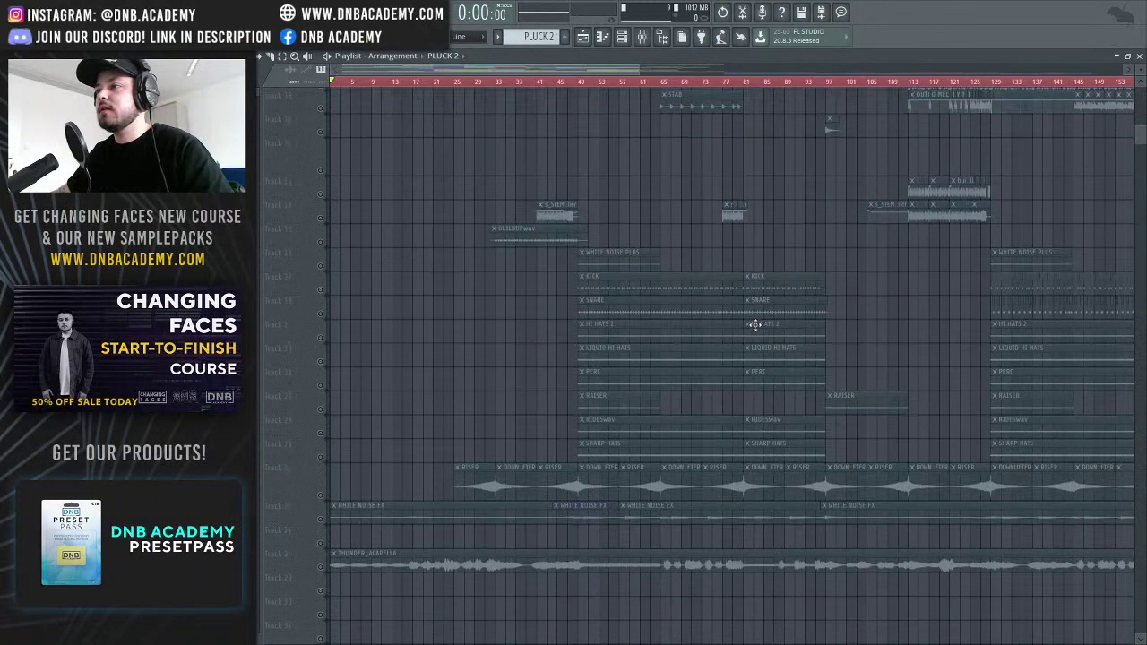
{"action": "scroll", "coordinate": [672, 308], "scroll_direction": "up", "scroll_amount": 7}
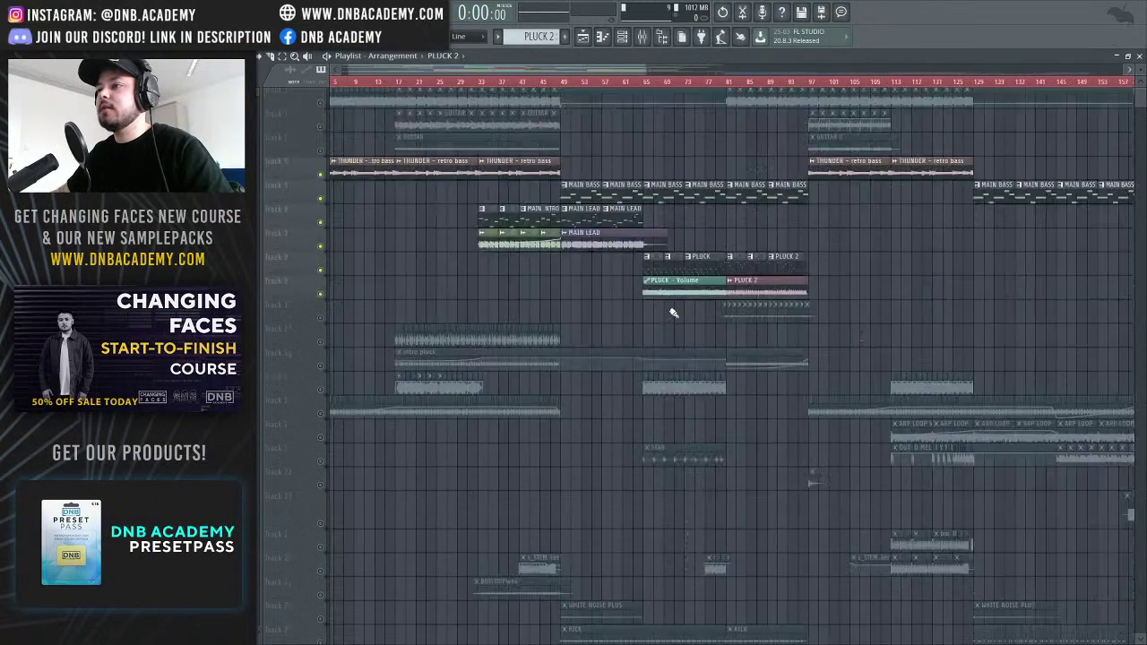
{"action": "scroll", "coordinate": [538, 249], "scroll_direction": "left", "scroll_amount": 1}
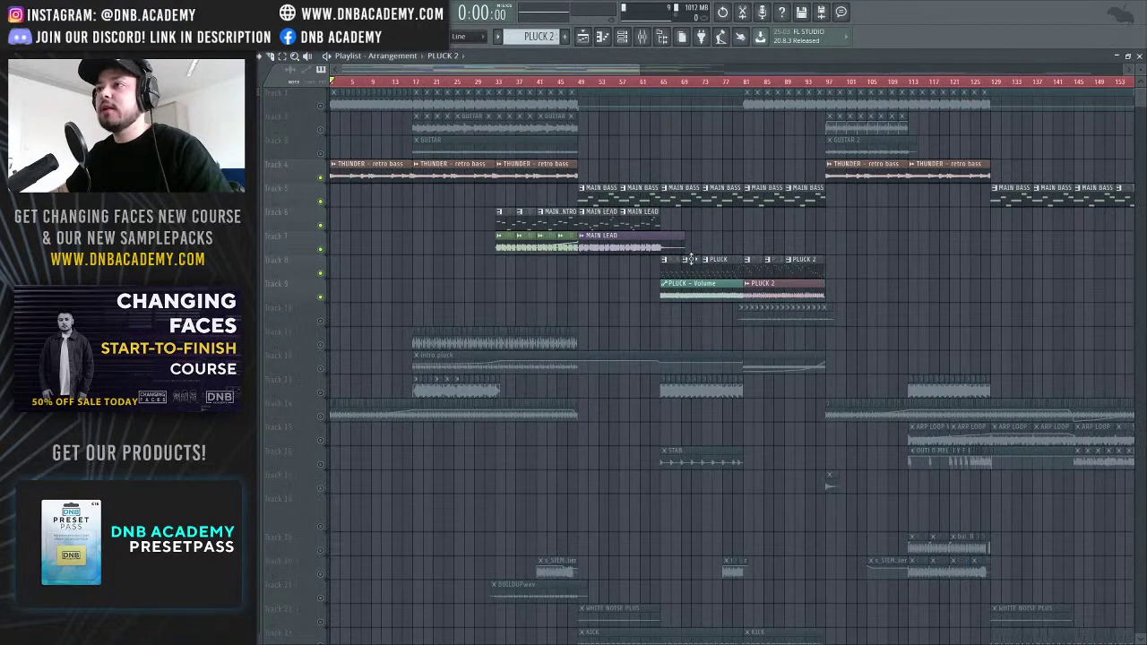
{"action": "left_click_drag", "start_coordinate": [634, 68], "coordinate": [520, 87]}
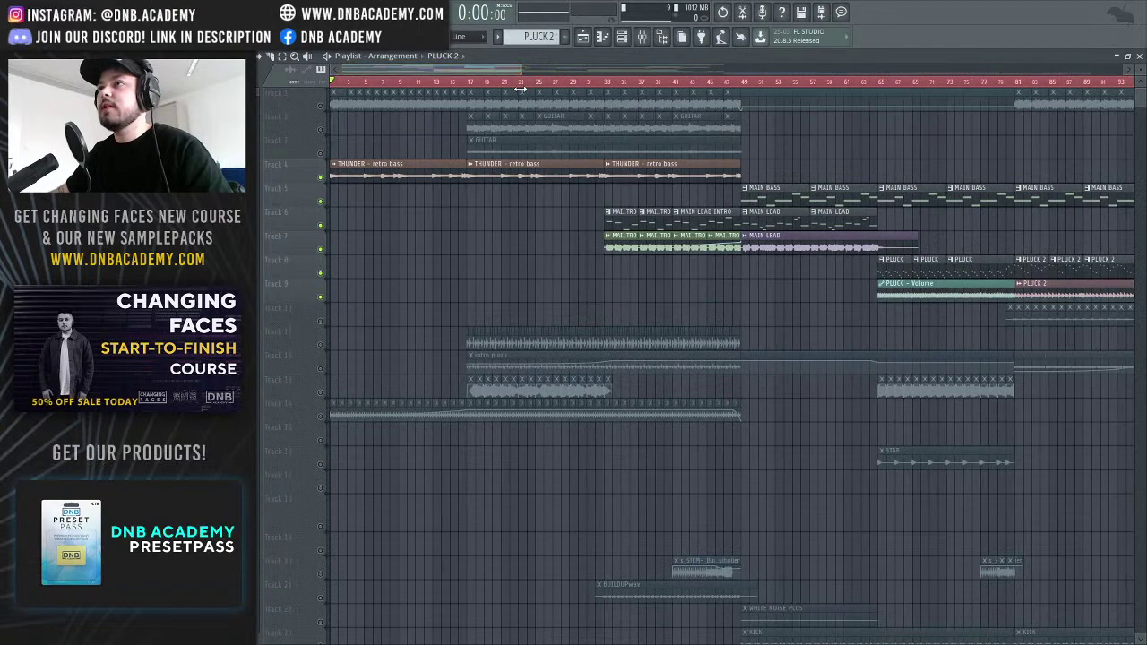
{"action": "left_click_drag", "start_coordinate": [517, 67], "coordinate": [418, 72]}
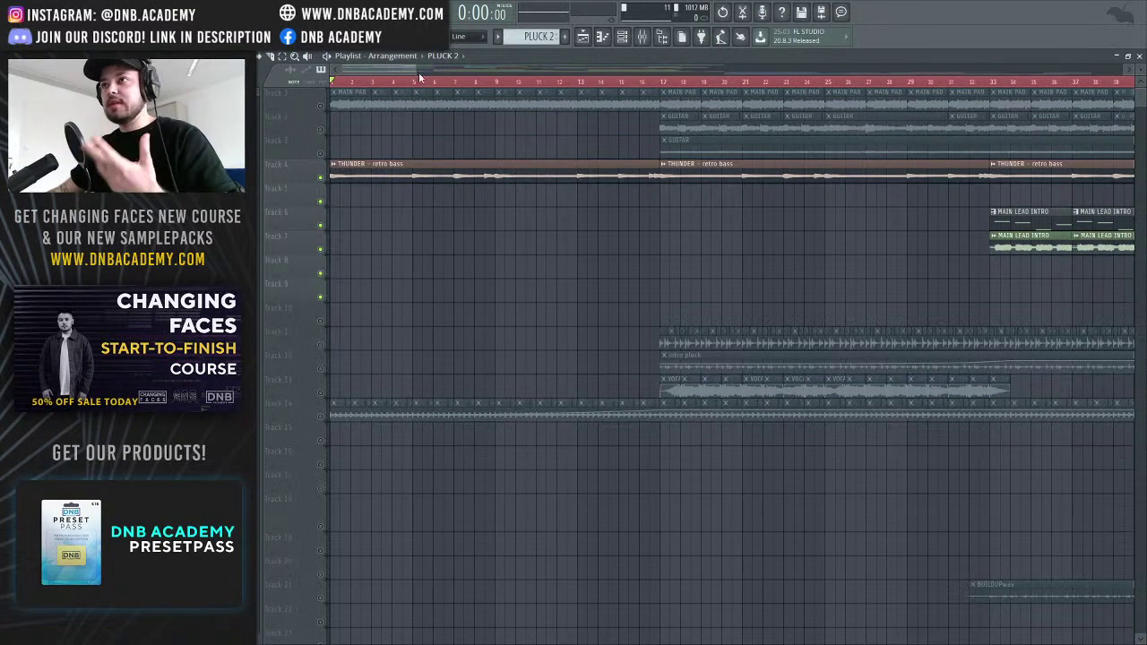
{"action": "left_click_drag", "start_coordinate": [417, 69], "coordinate": [410, 69]}
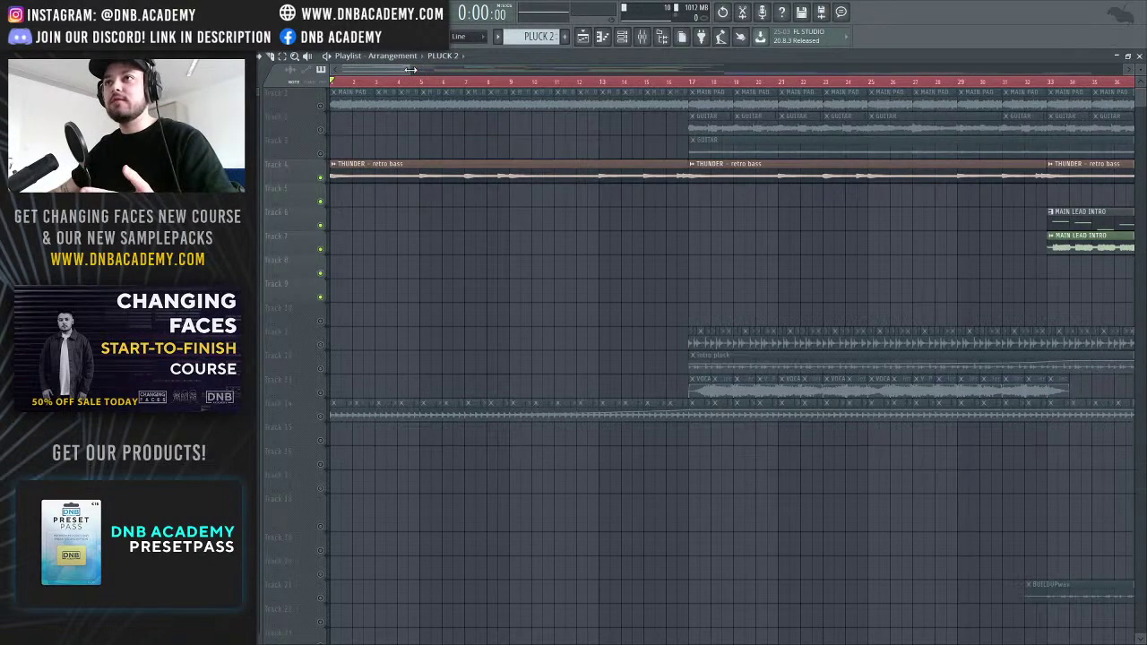
{"action": "mouse_move", "coordinate": [408, 69]}
{"action": "left_mouse_down"}
{"action": "mouse_move", "coordinate": [380, 73]}
{"action": "mouse_move", "coordinate": [394, 75]}
{"action": "left_mouse_up"}
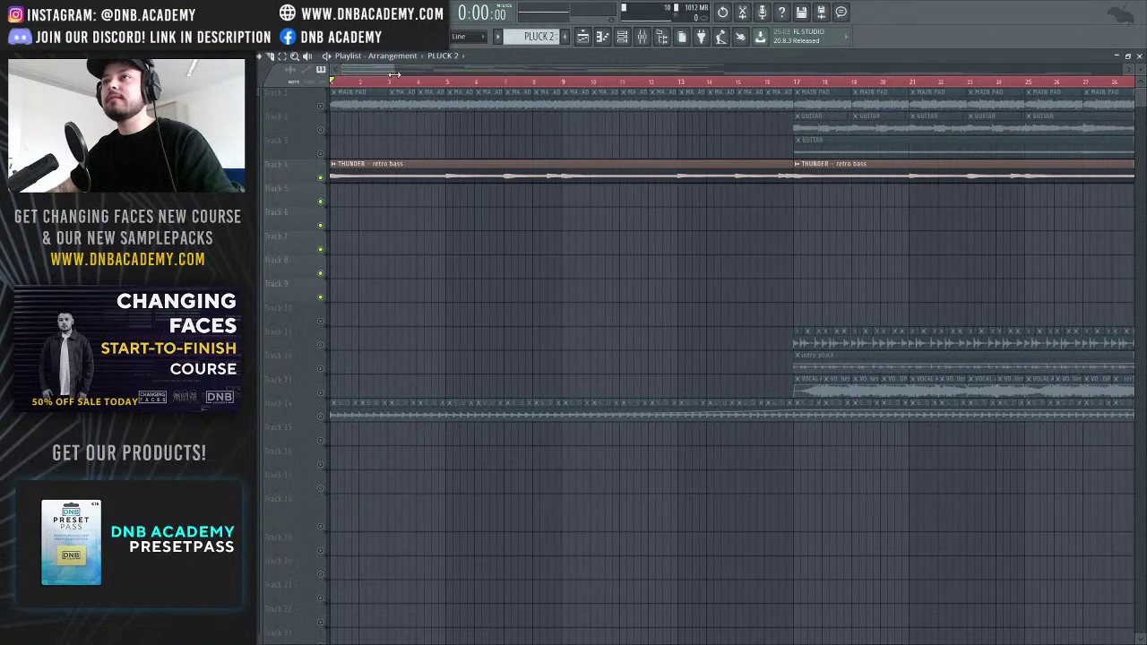
{"action": "key", "text": "space"}
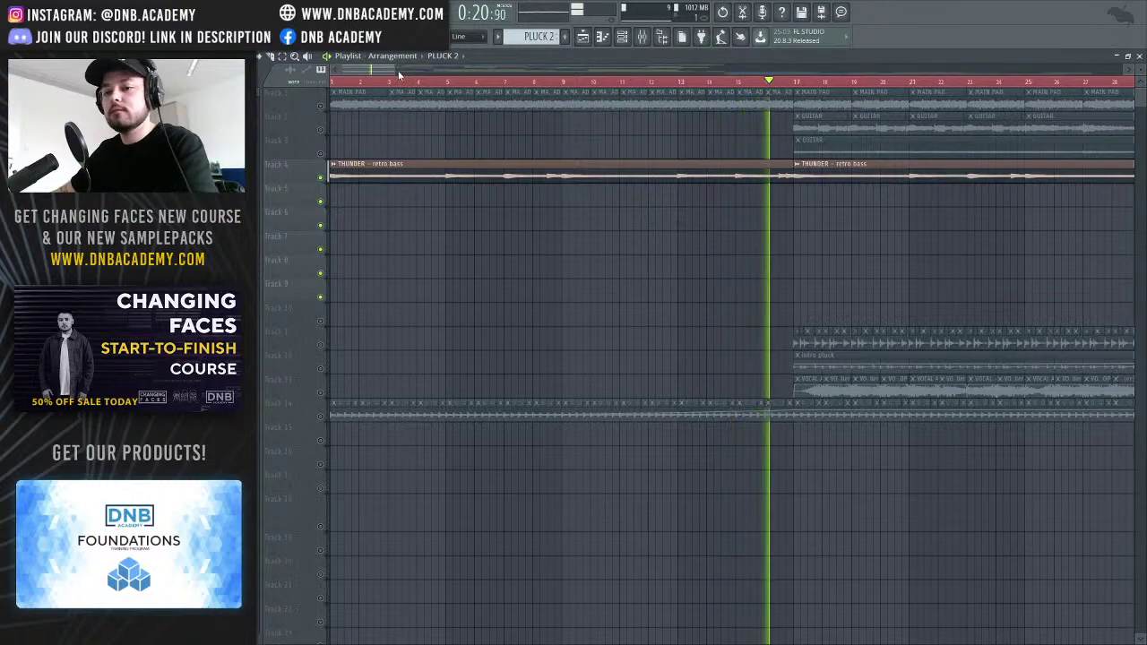
{"action": "key", "text": "space"}
Look over the THUNDER - retro bass clips across the arrangement and inspect the sample's channel settings
{"action": "left_click_drag", "start_coordinate": [398, 70], "coordinate": [596, 70]}
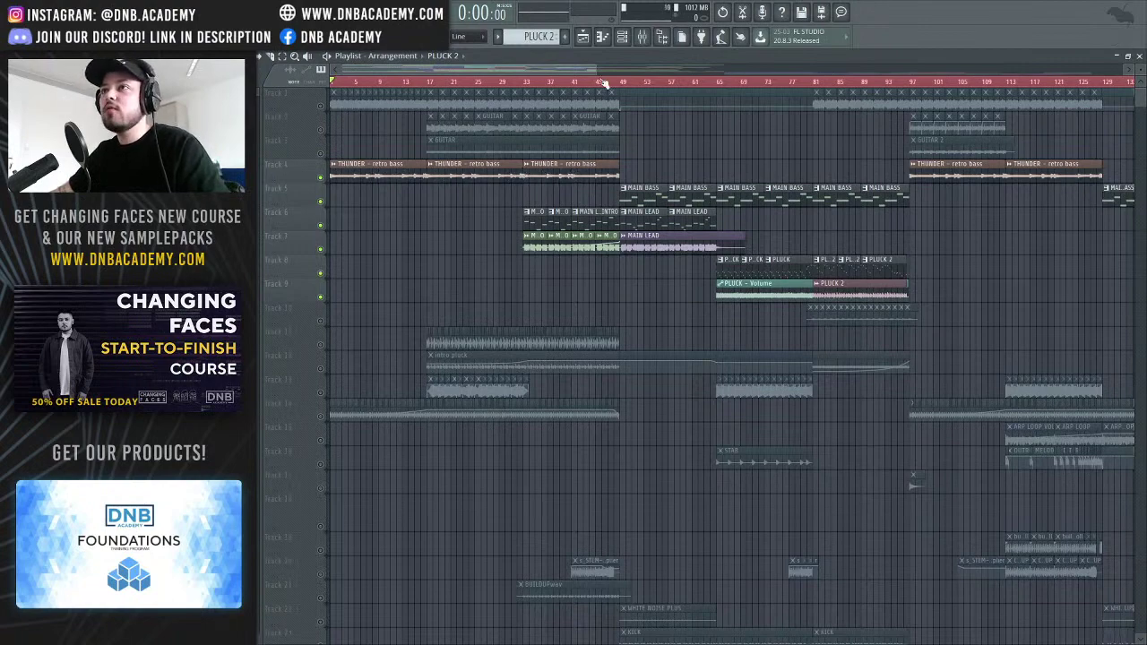
{"action": "scroll", "coordinate": [616, 83], "scroll_direction": "right", "scroll_amount": 6}
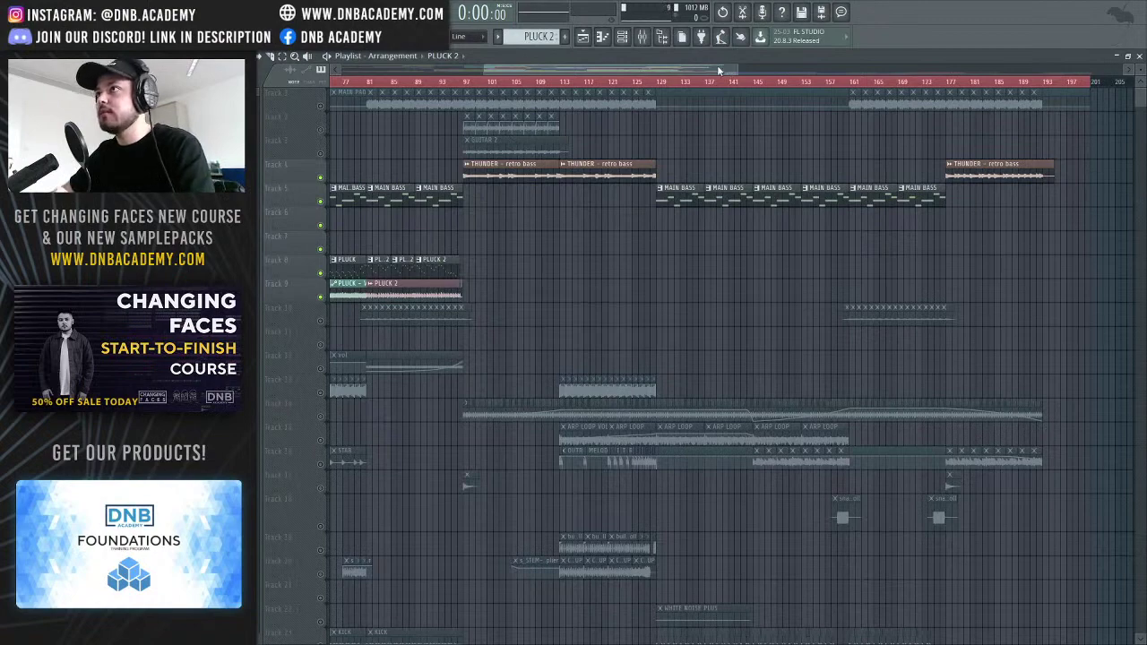
{"action": "left_click_drag", "start_coordinate": [717, 70], "coordinate": [587, 195]}
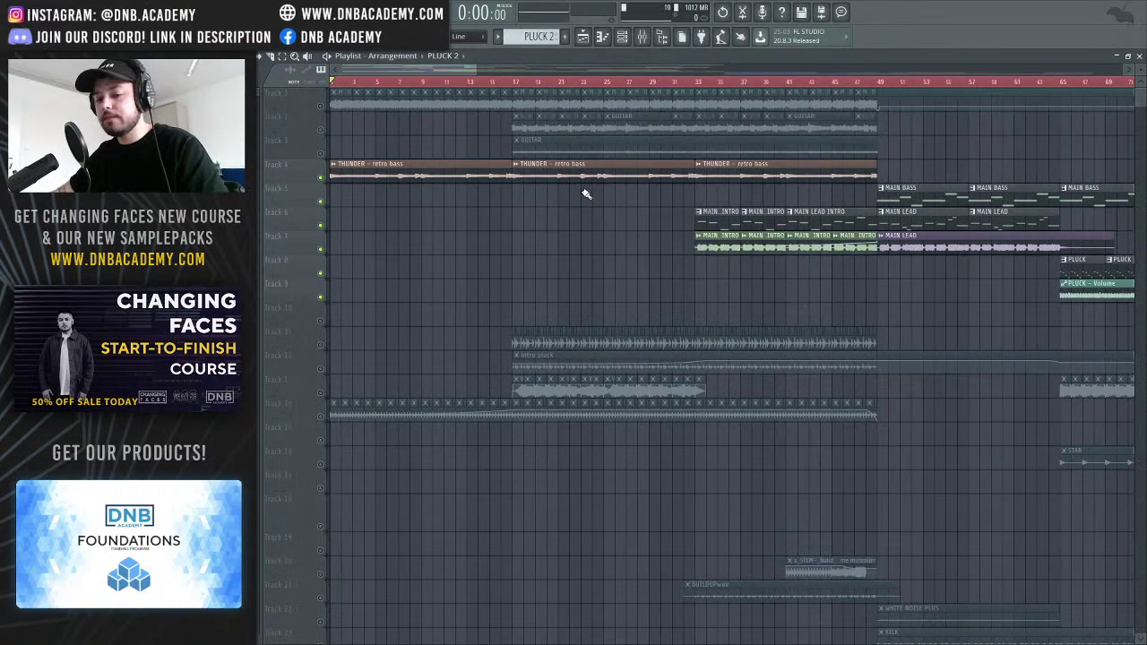
{"action": "double_click", "coordinate": [638, 174]}
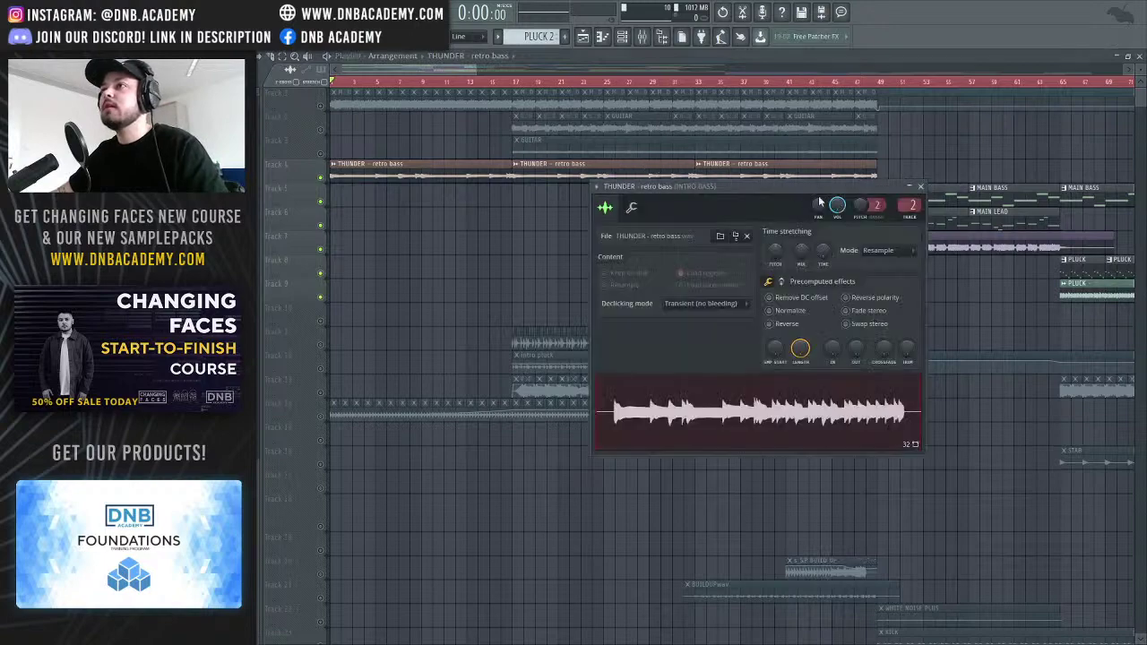
{"action": "left_click", "coordinate": [920, 187]}
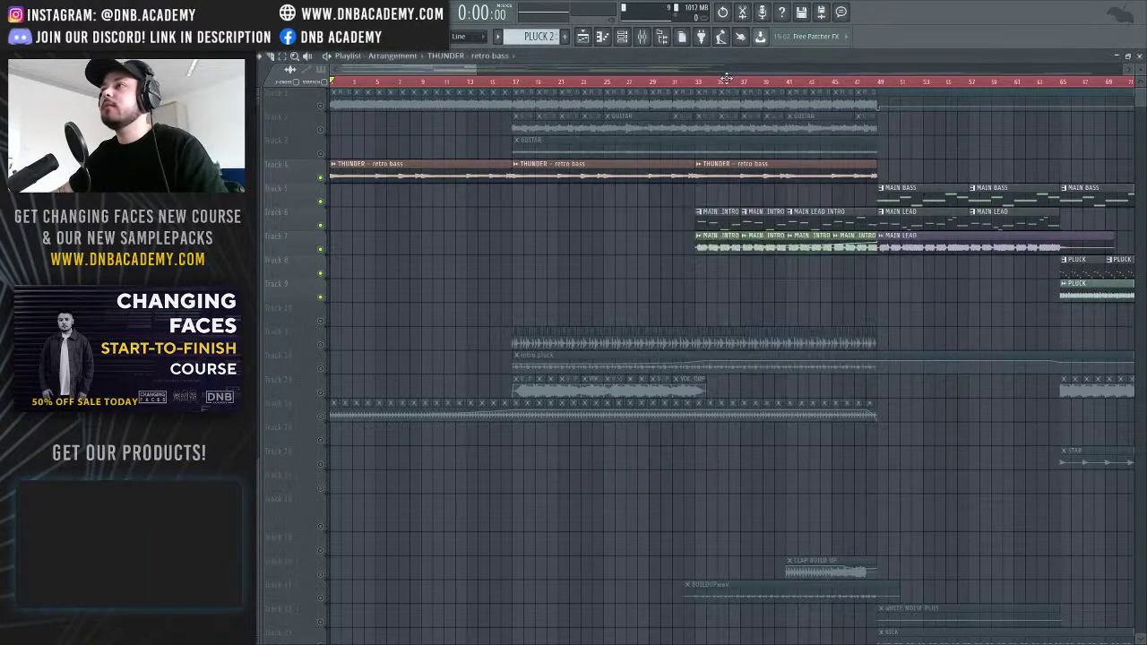
Inspect the Fruity parametric EQ 2 on the INTRO BASS mixer track, then return to the playlist
{"action": "left_click", "coordinate": [641, 37]}
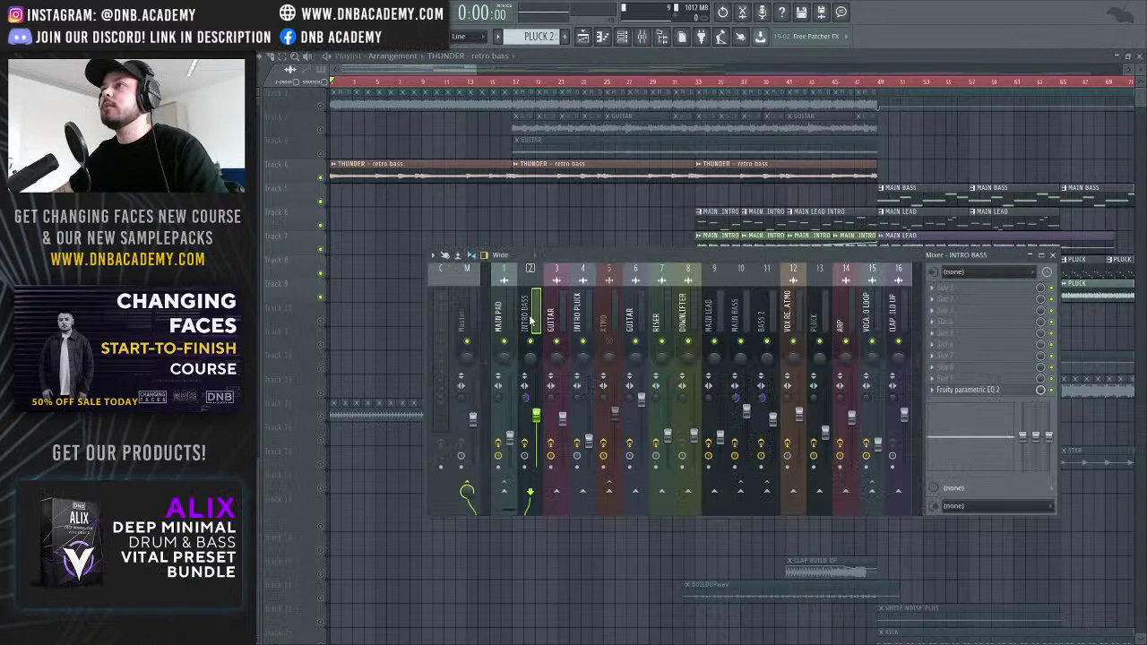
{"action": "left_click", "coordinate": [983, 391]}
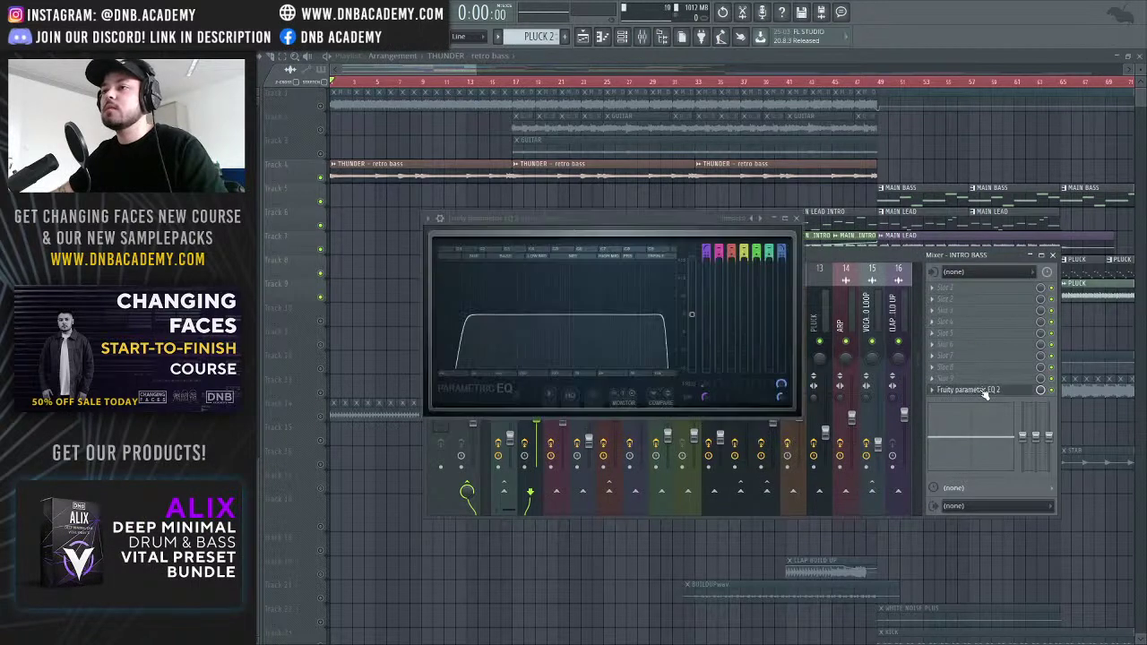
{"action": "left_click_drag", "start_coordinate": [605, 220], "coordinate": [706, 224]}
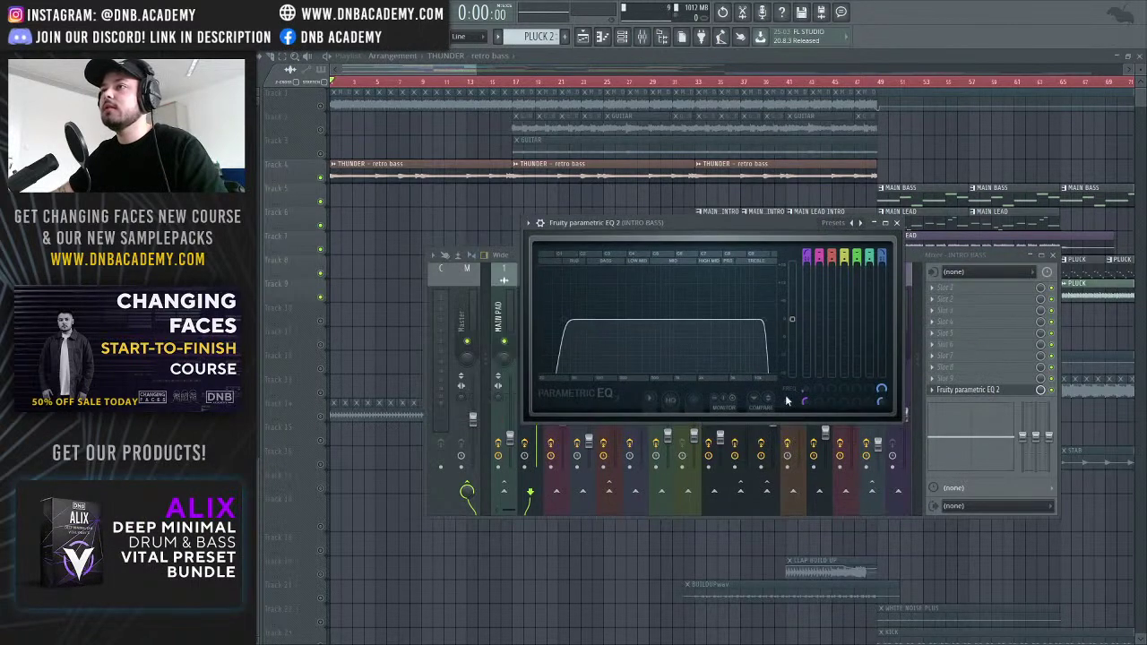
{"action": "mouse_move", "coordinate": [566, 356]}
{"action": "left_mouse_down"}
{"action": "mouse_move", "coordinate": [573, 328]}
{"action": "mouse_move", "coordinate": [568, 338]}
{"action": "left_mouse_up"}
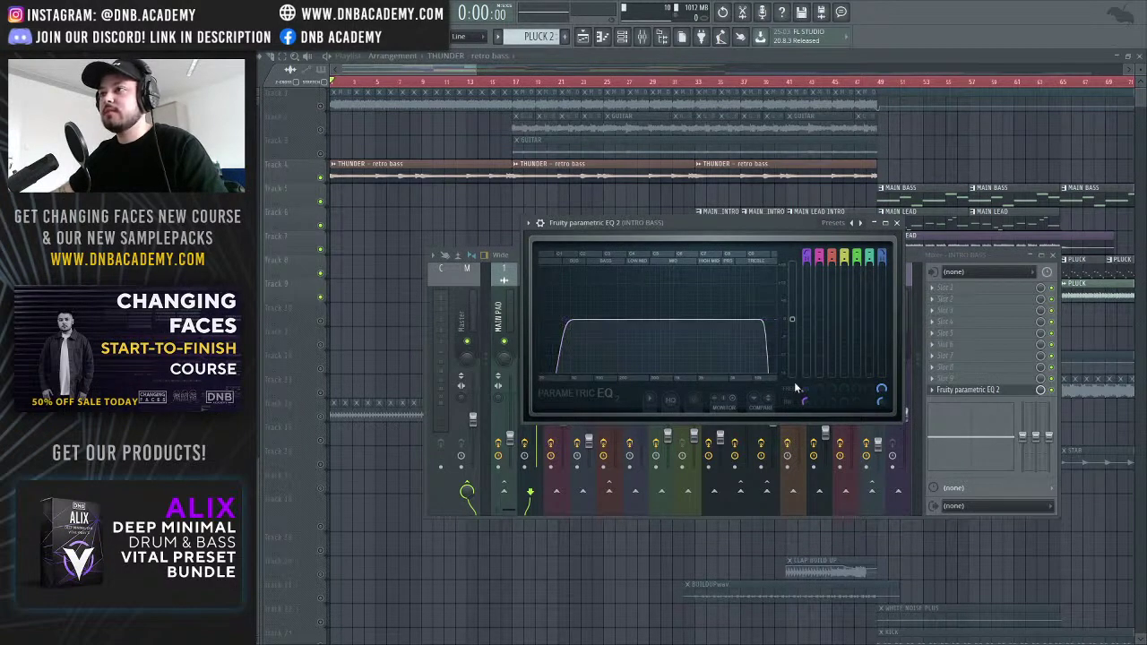
{"action": "left_click", "coordinate": [897, 222]}
{"action": "left_click", "coordinate": [415, 75]}
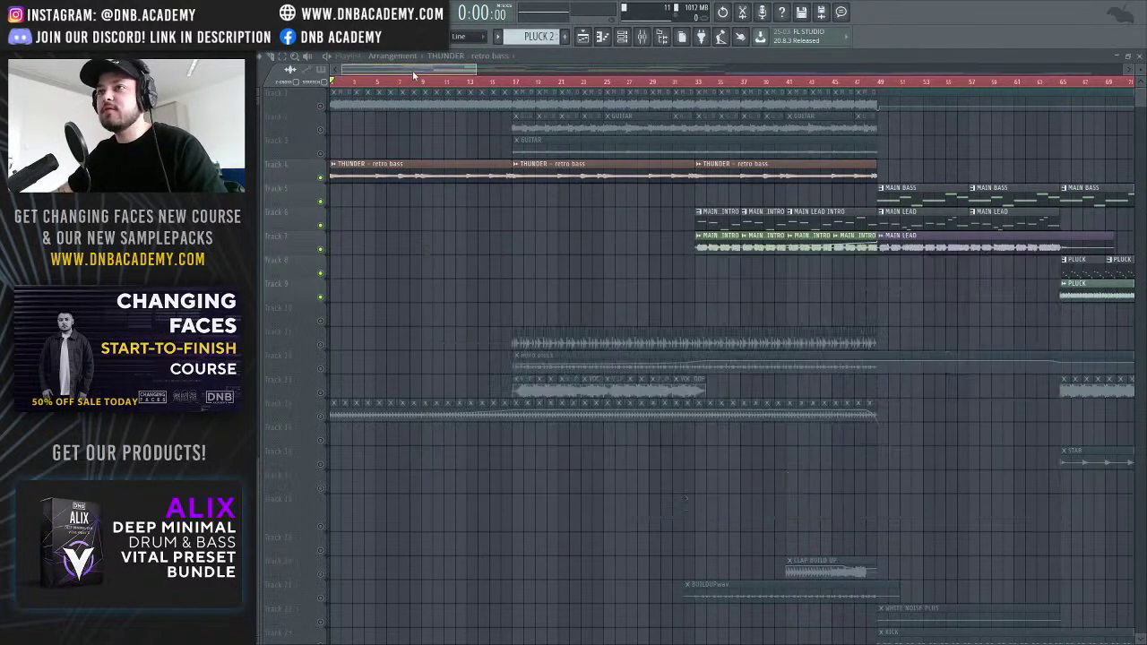
Unmute track 1 holding the MAIN PAD clips
{"action": "scroll", "coordinate": [412, 68], "scroll_direction": "up", "scroll_amount": 2}
{"action": "scroll", "coordinate": [413, 68], "scroll_direction": "down", "scroll_amount": 2}
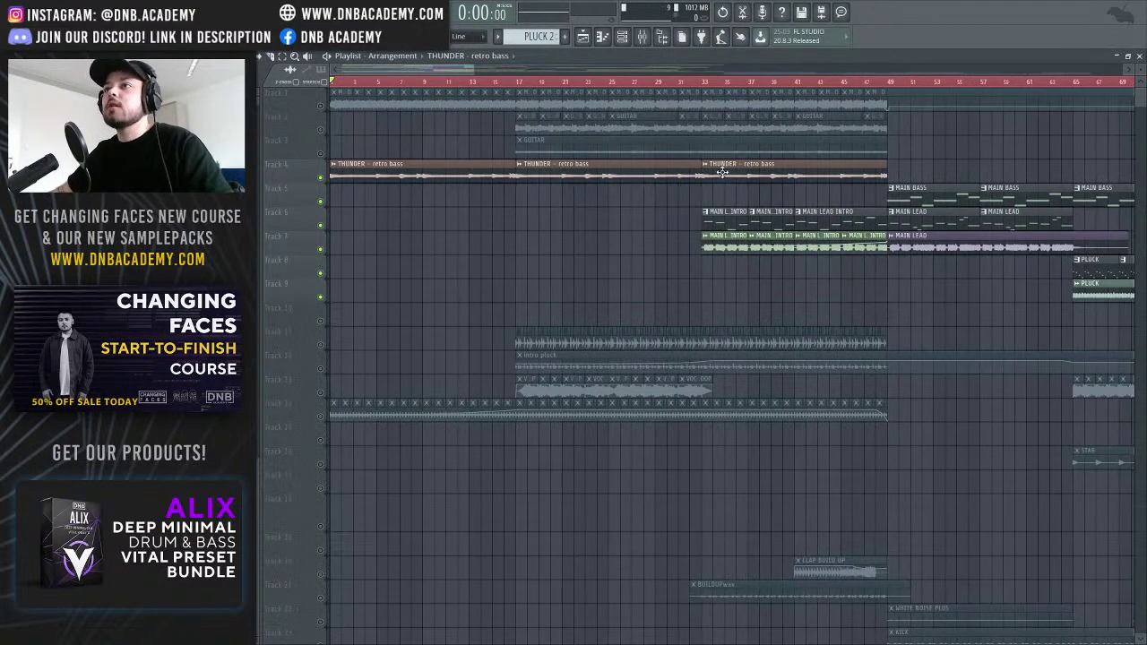
{"action": "left_click", "coordinate": [324, 107]}
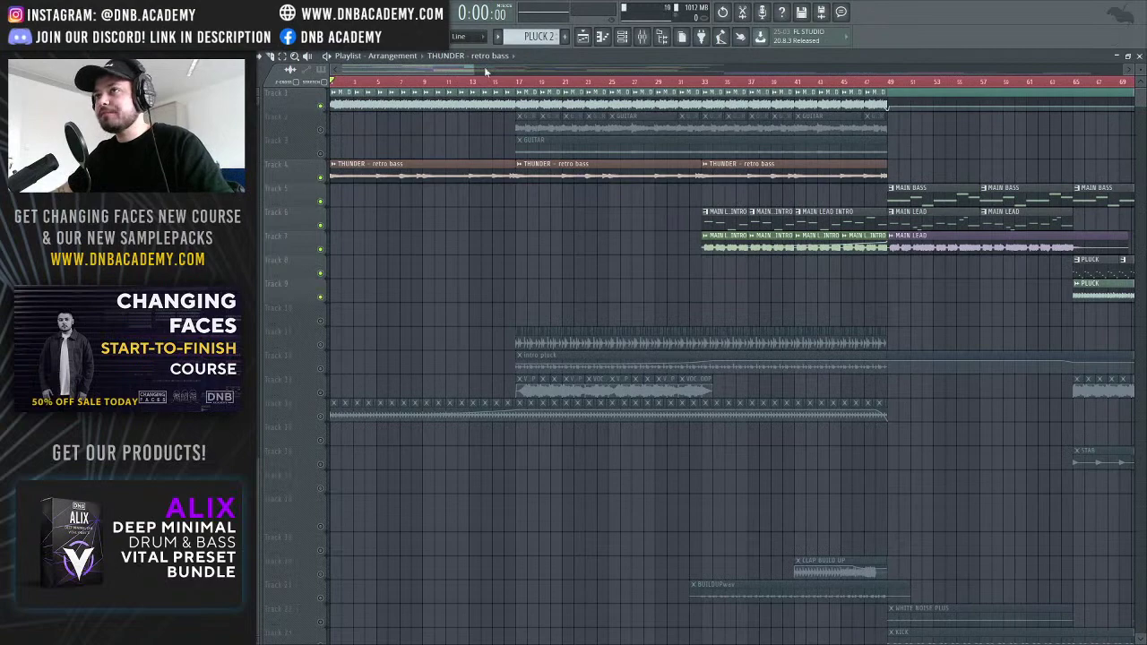
Look over the MAIN PAD clips across the arrangement and play them with the retro bass from the song start
{"action": "scroll", "coordinate": [469, 68], "scroll_direction": "down", "scroll_amount": 2}
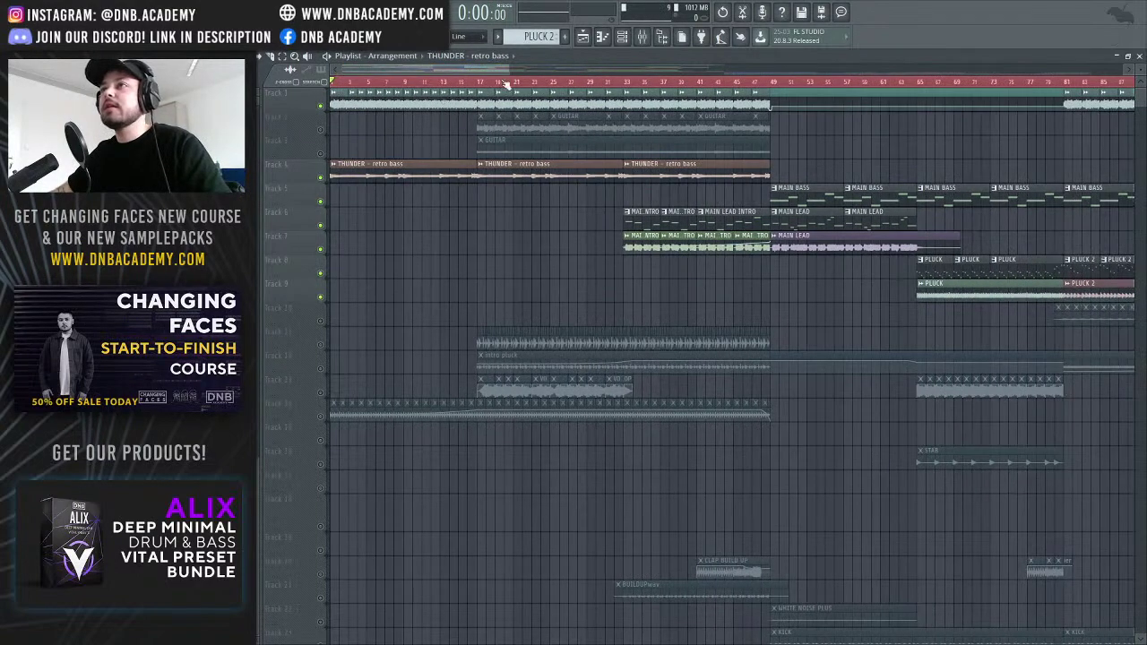
{"action": "left_click_drag", "start_coordinate": [509, 68], "coordinate": [916, 141]}
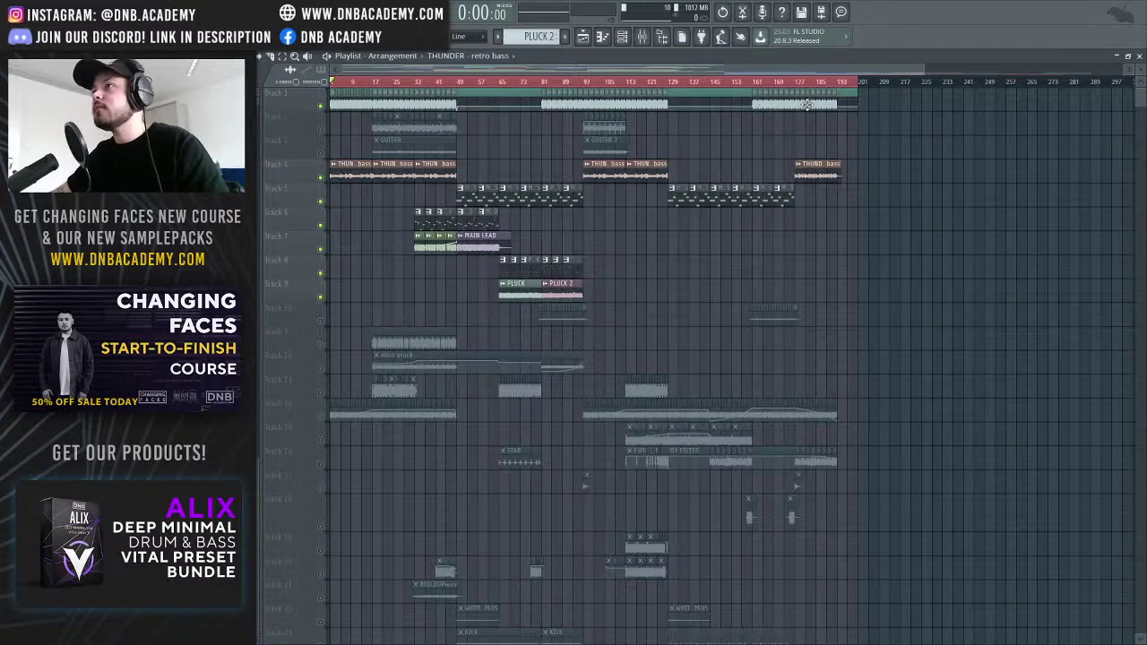
{"action": "scroll", "coordinate": [397, 107], "scroll_direction": "up", "scroll_amount": 5}
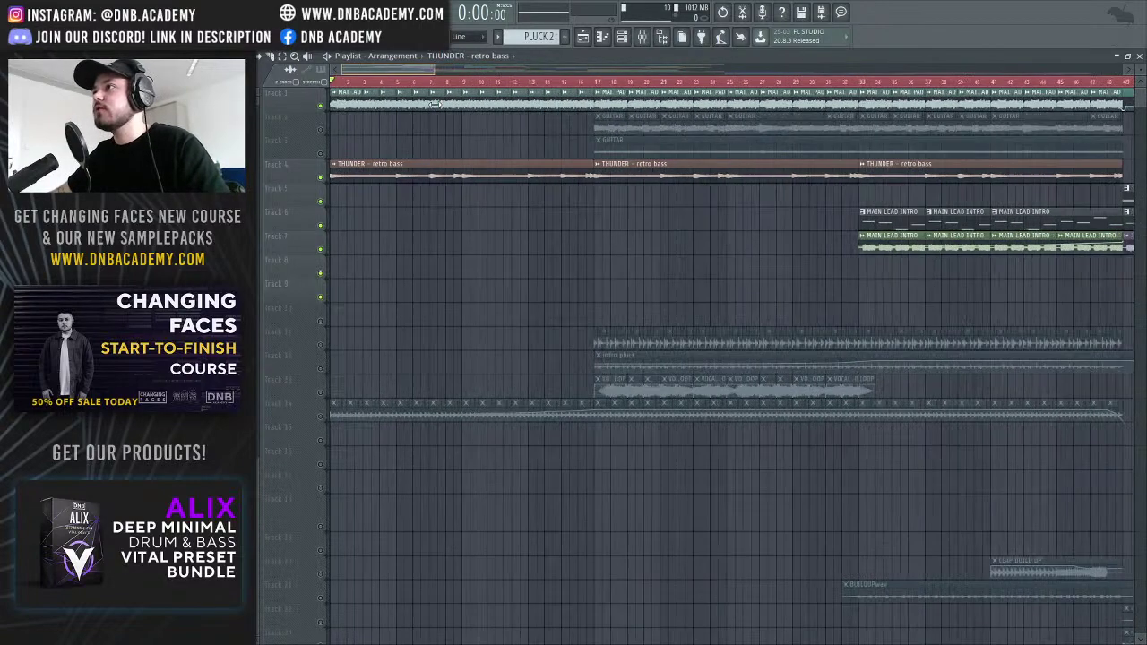
{"action": "scroll", "coordinate": [408, 107], "scroll_direction": "up", "scroll_amount": 2}
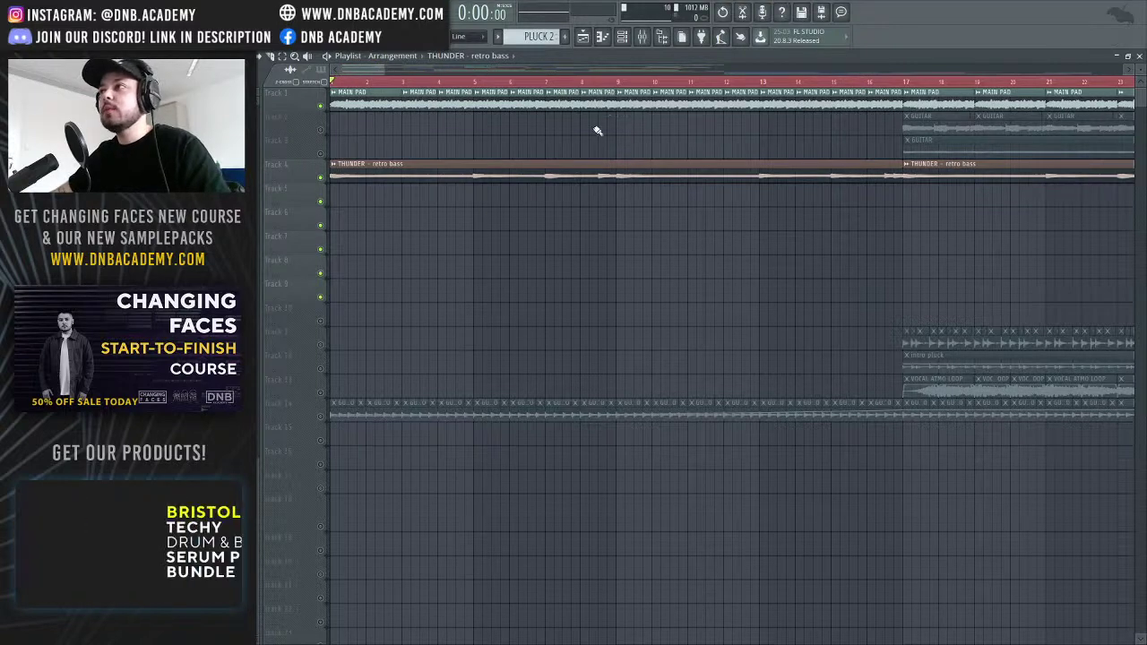
{"action": "key", "text": "space"}
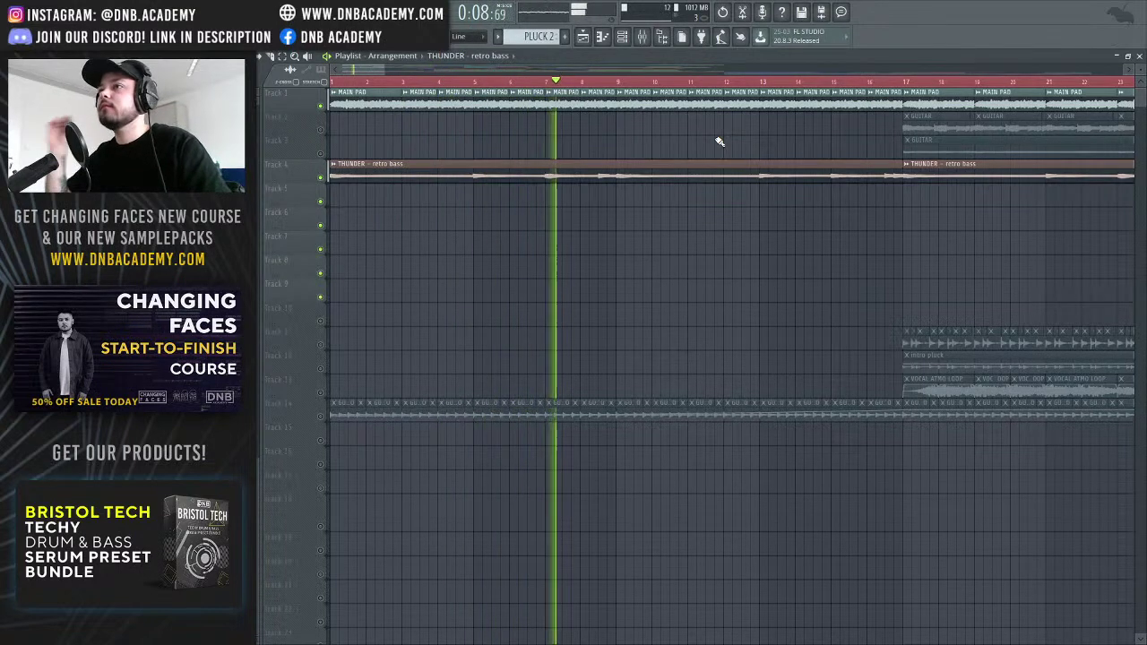
{"action": "key", "text": "space"}
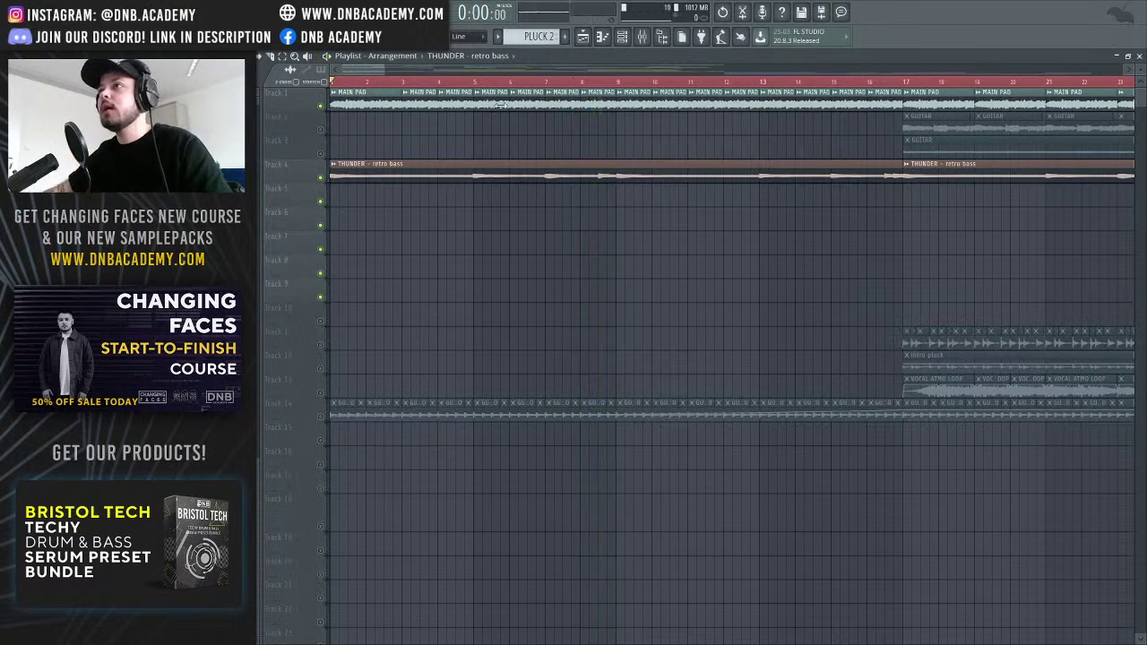
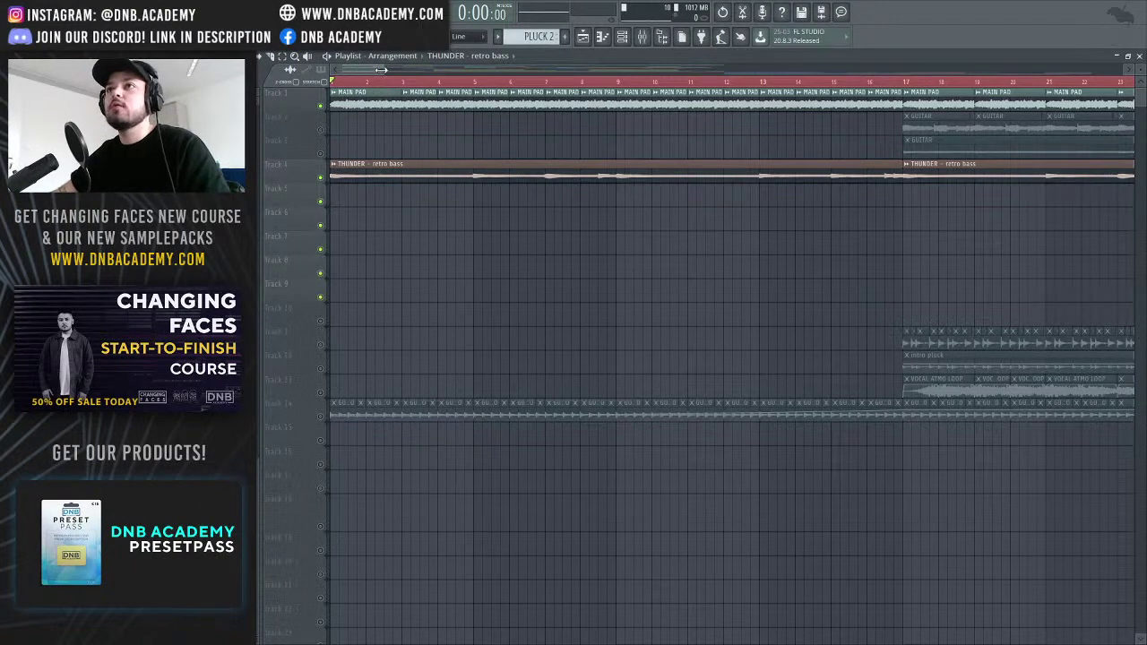
Play the MAIN PAD and retro bass from bar 17 to hear the second section of the intro
{"action": "left_click_drag", "start_coordinate": [381, 70], "coordinate": [410, 80]}
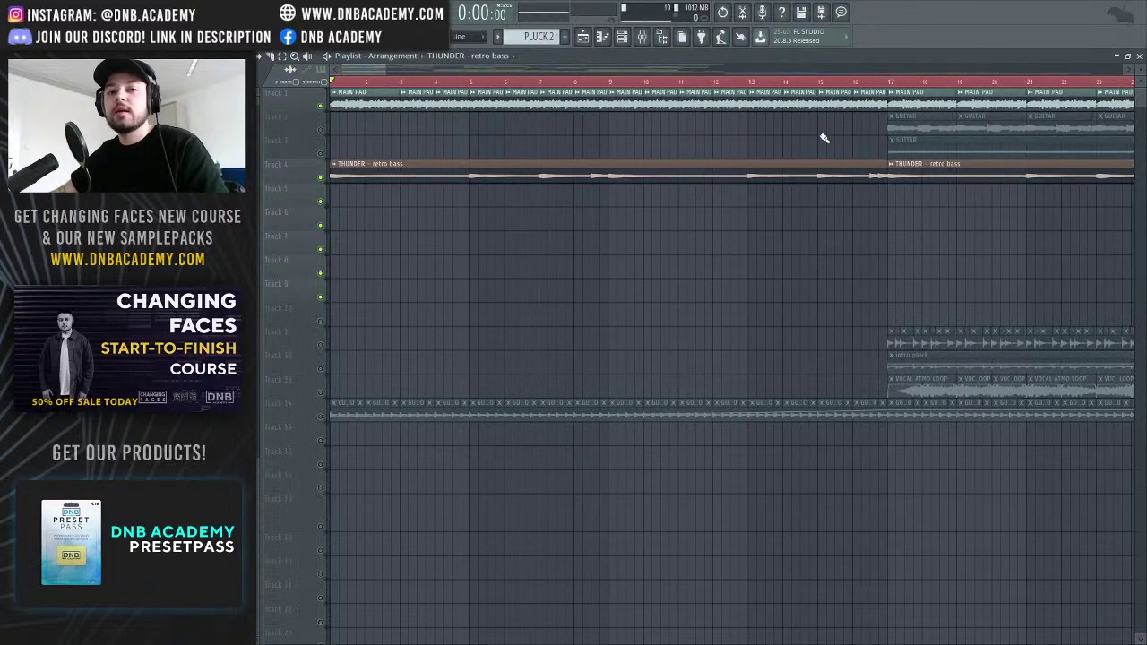
{"action": "left_click_drag", "start_coordinate": [385, 70], "coordinate": [656, 119]}
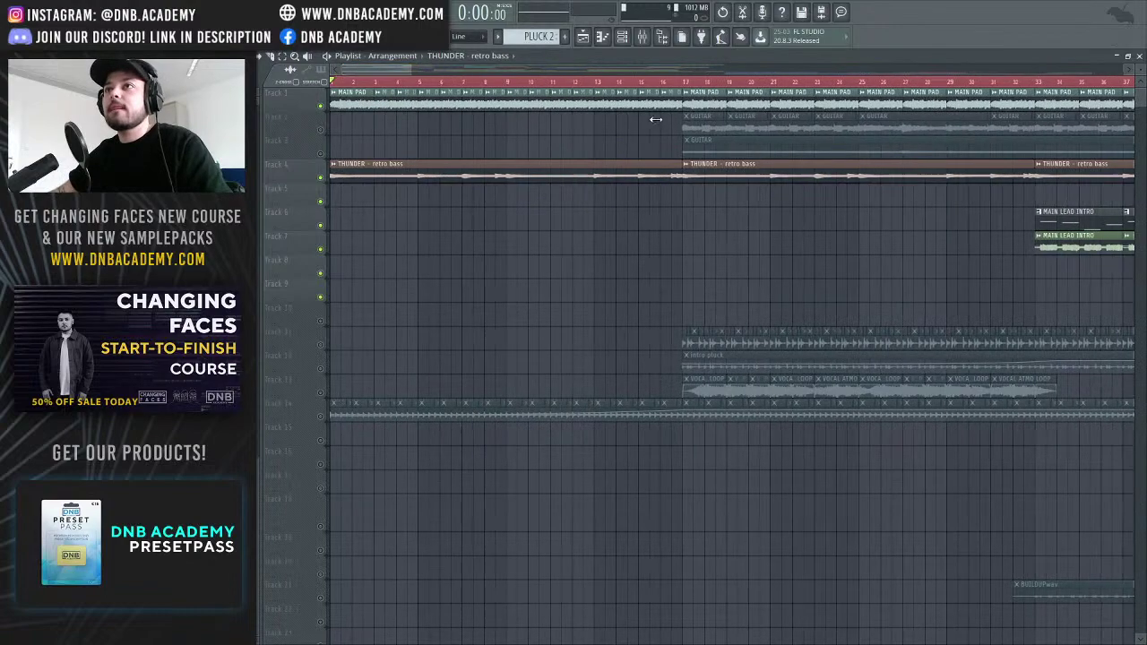
{"action": "left_click_drag", "start_coordinate": [409, 67], "coordinate": [418, 113]}
{"action": "mouse_move", "coordinate": [417, 68]}
{"action": "left_mouse_down"}
{"action": "mouse_move", "coordinate": [376, 68]}
{"action": "mouse_move", "coordinate": [412, 69]}
{"action": "left_mouse_up"}
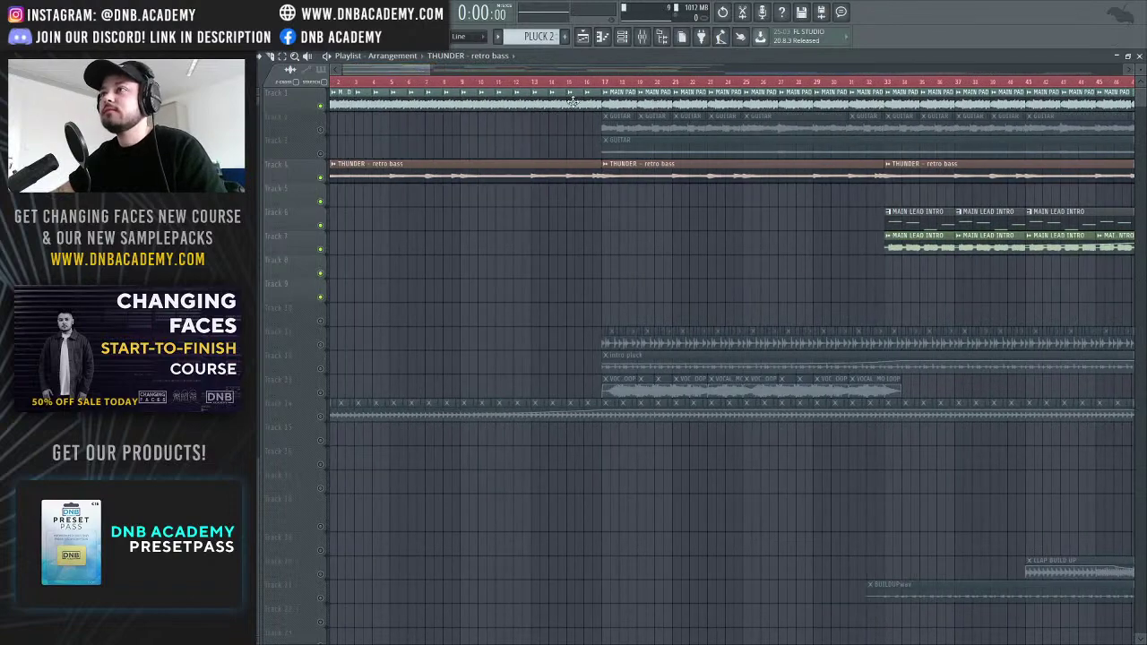
{"action": "left_click", "coordinate": [605, 87]}
{"action": "key", "text": "space"}
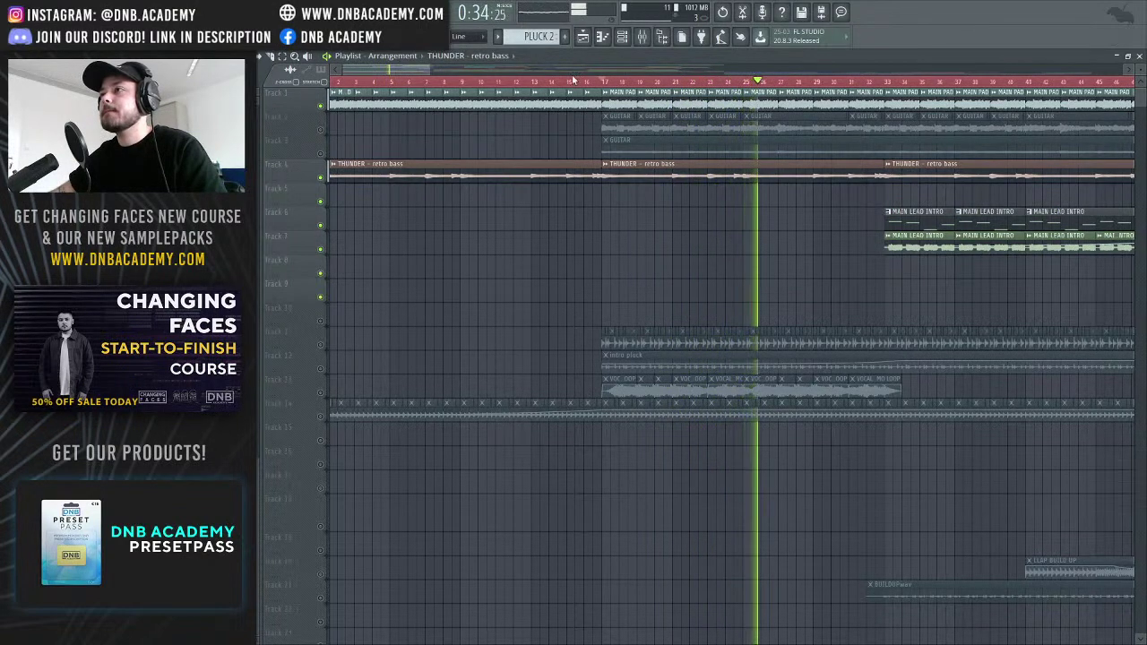
{"action": "key", "text": "space"}
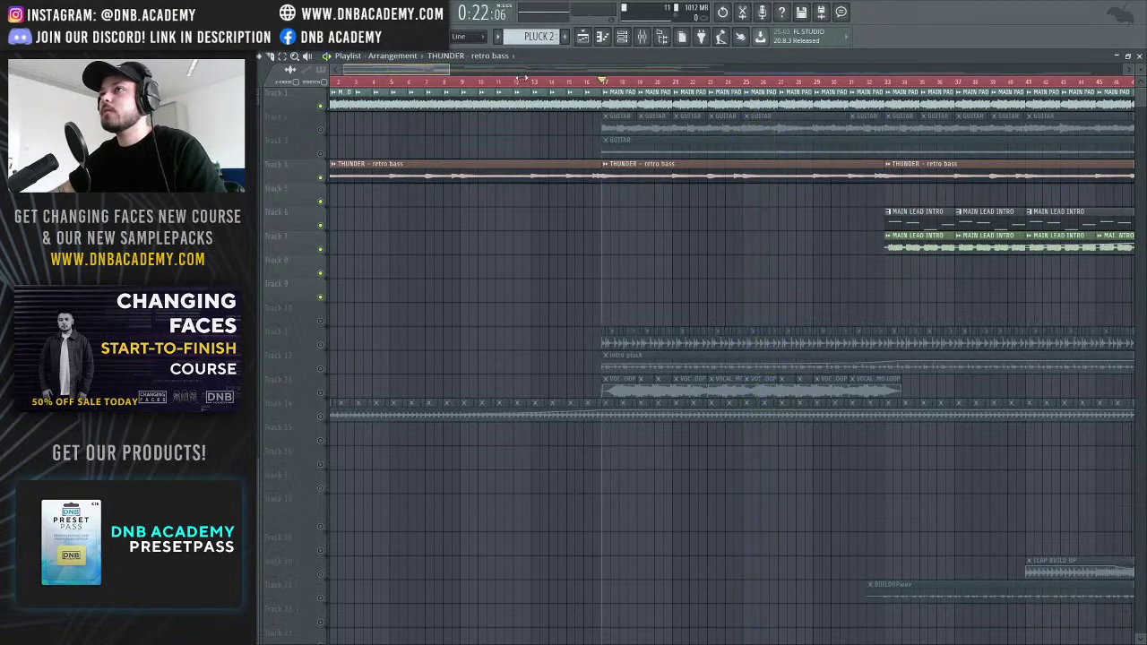
Open the Fruity parametric EQ 2 on the MAIN PAD mixer track to examine its curve
{"action": "scroll", "coordinate": [448, 68], "scroll_direction": "down", "scroll_amount": 3}
{"action": "key", "text": "F9"}
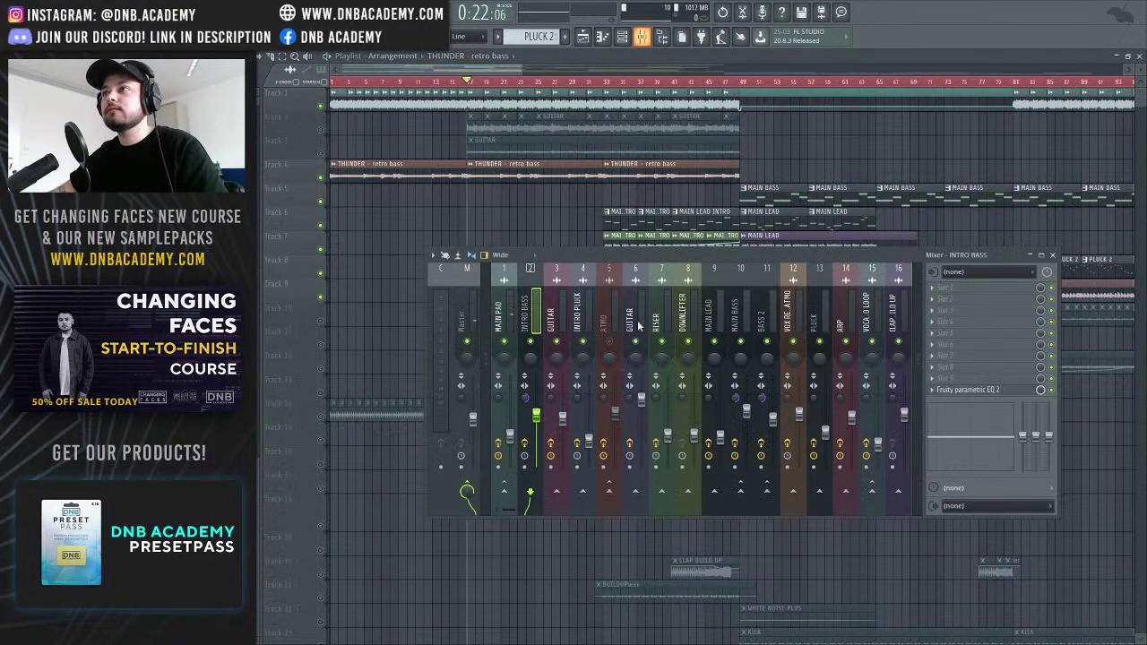
{"action": "left_click", "coordinate": [498, 332]}
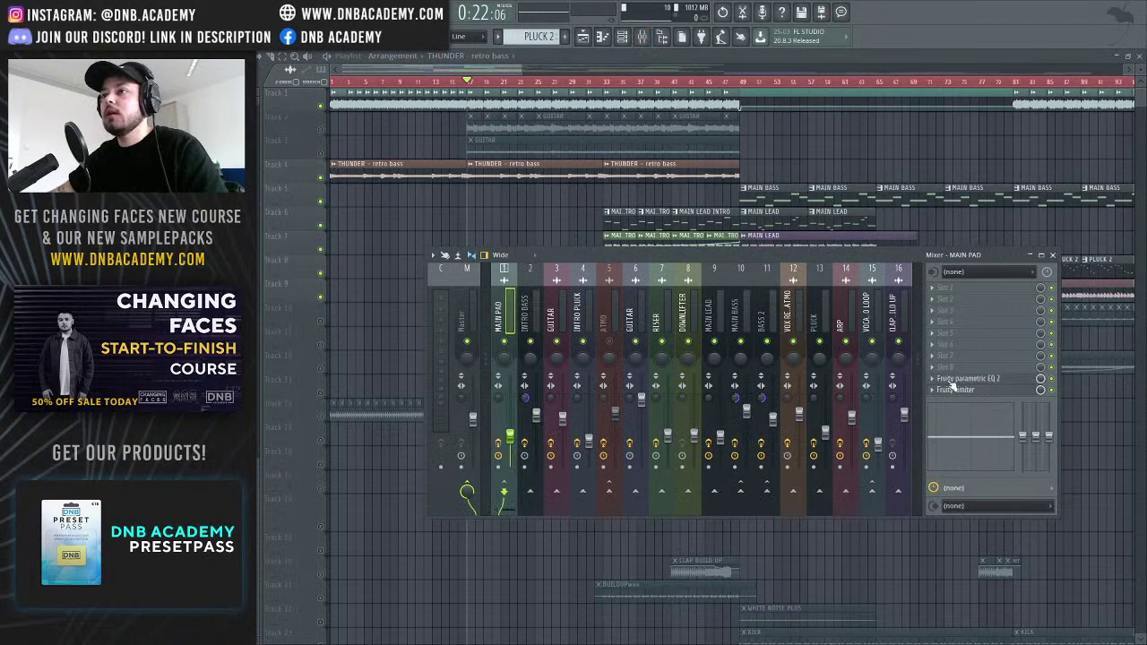
{"action": "left_click", "coordinate": [976, 380]}
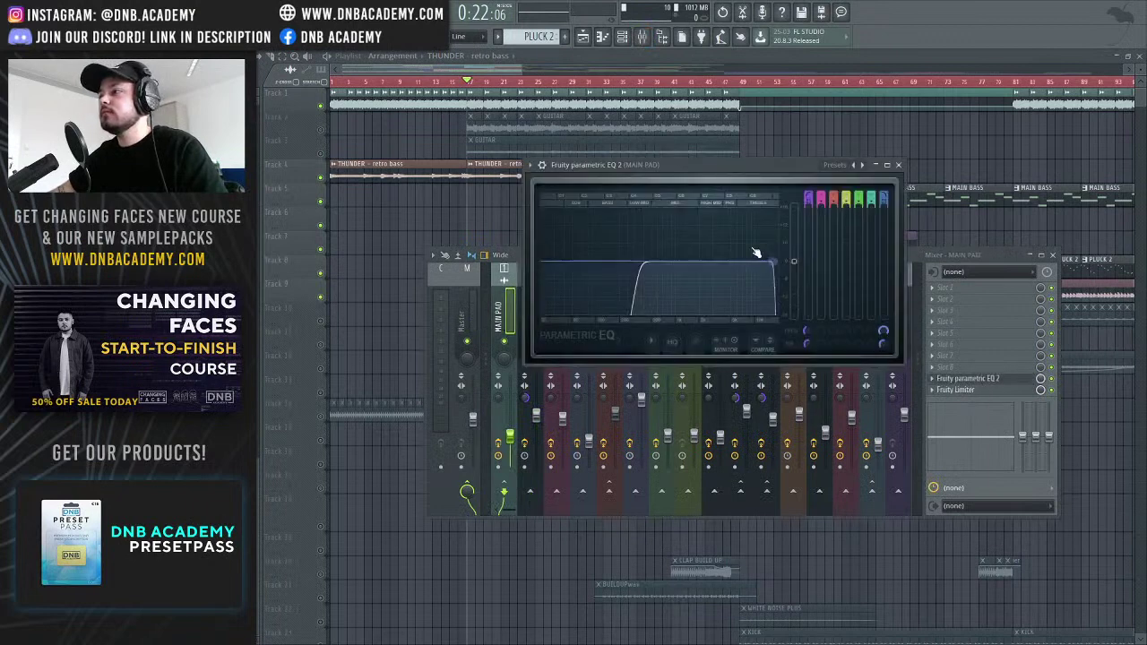
Close the MAIN PAD equalizer and hide the mixer
{"action": "left_click_drag", "start_coordinate": [792, 174], "coordinate": [782, 173]}
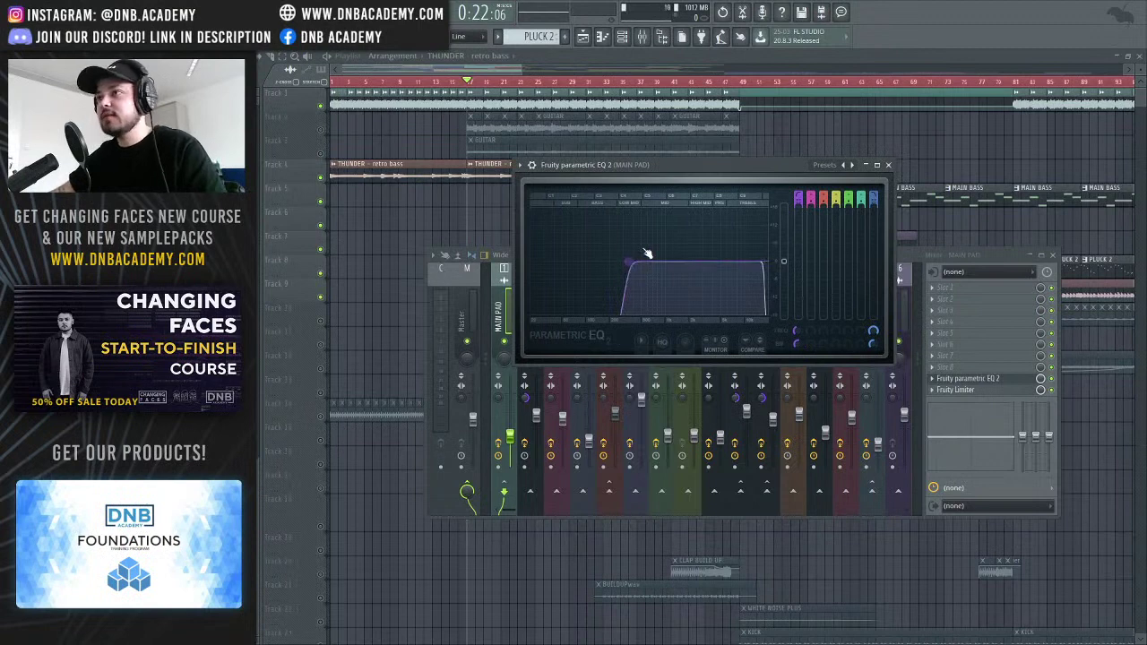
{"action": "left_click", "coordinate": [888, 165]}
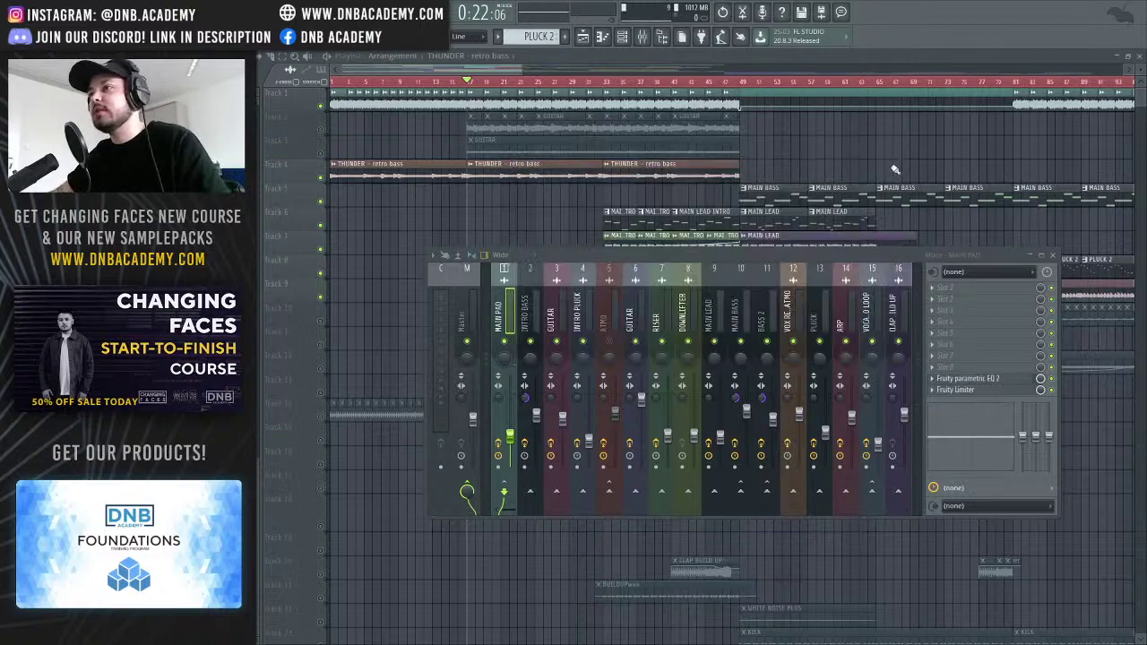
{"action": "key", "text": "F9"}
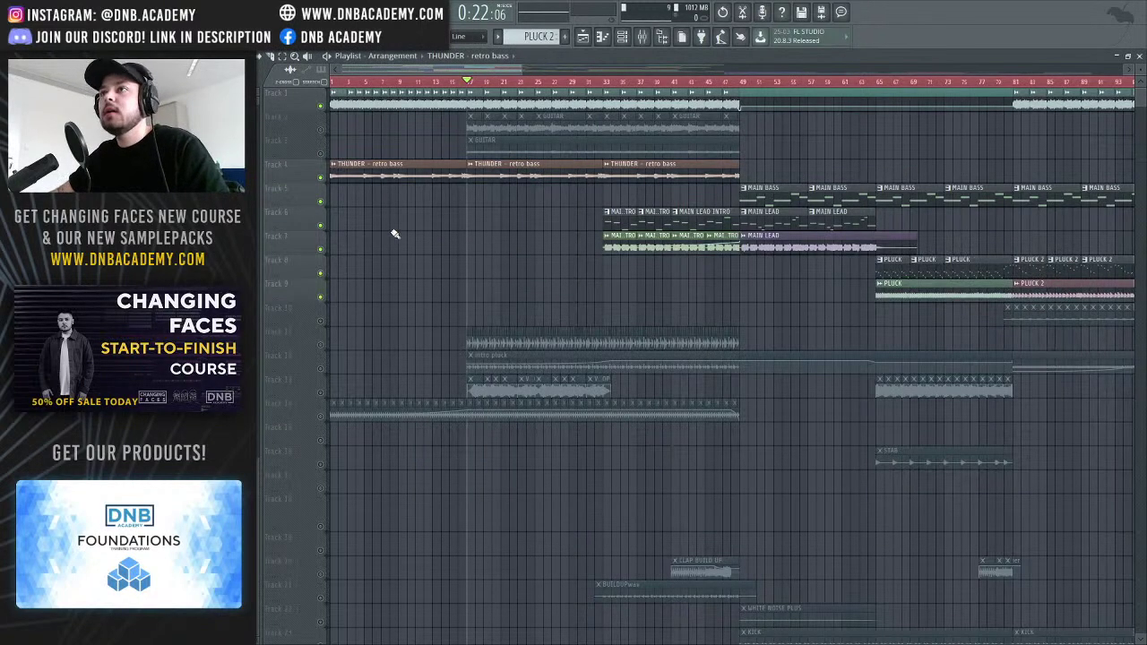
Return the playback position to the song start
{"action": "scroll", "coordinate": [394, 235], "scroll_direction": "down", "scroll_amount": 3}
{"action": "scroll", "coordinate": [399, 234], "scroll_direction": "up", "scroll_amount": 3}
{"action": "scroll", "coordinate": [398, 235], "scroll_direction": "right", "scroll_amount": 3}
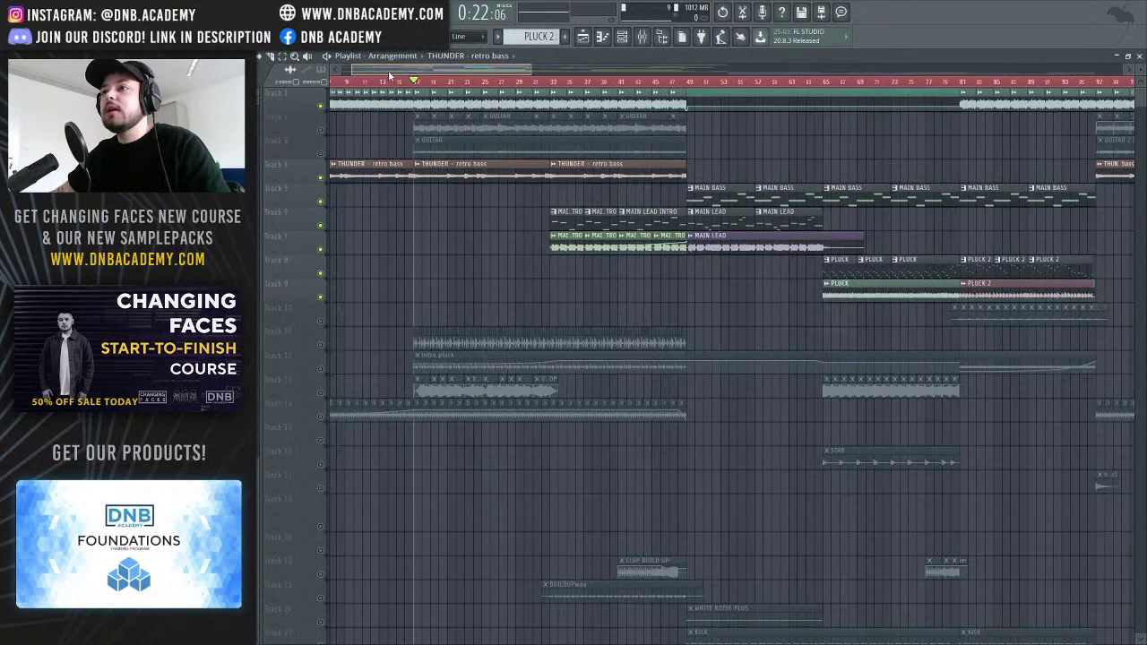
{"action": "scroll", "coordinate": [388, 70], "scroll_direction": "left", "scroll_amount": 3}
{"action": "left_click_drag", "start_coordinate": [455, 81], "coordinate": [334, 80]}
{"action": "left_click", "coordinate": [458, 223]}
{"action": "right_click", "coordinate": [485, 223]}
Look over the remaining arrangement layers, from the drums and white noise down to the acapella and the raw vocal stems
{"action": "scroll", "coordinate": [485, 221], "scroll_direction": "down", "scroll_amount": 3}
{"action": "scroll", "coordinate": [485, 222], "scroll_direction": "up", "scroll_amount": 4}
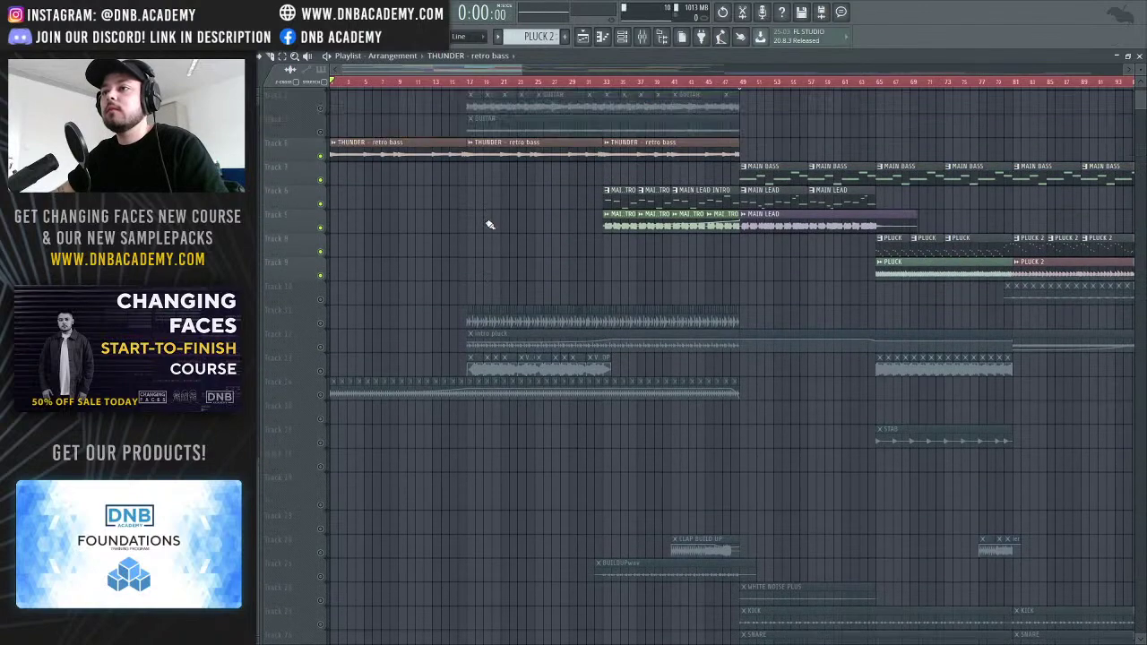
{"action": "left_click", "coordinate": [368, 71]}
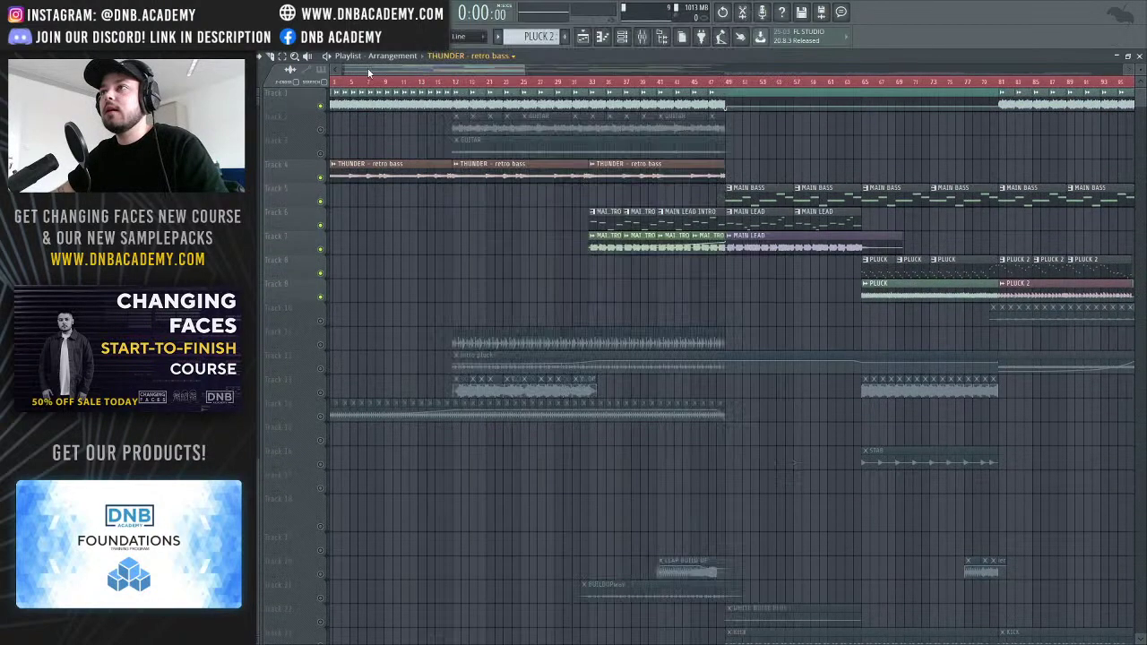
{"action": "scroll", "coordinate": [511, 76], "scroll_direction": "down", "scroll_amount": 1}
{"action": "scroll", "coordinate": [578, 82], "scroll_direction": "down", "scroll_amount": 2}
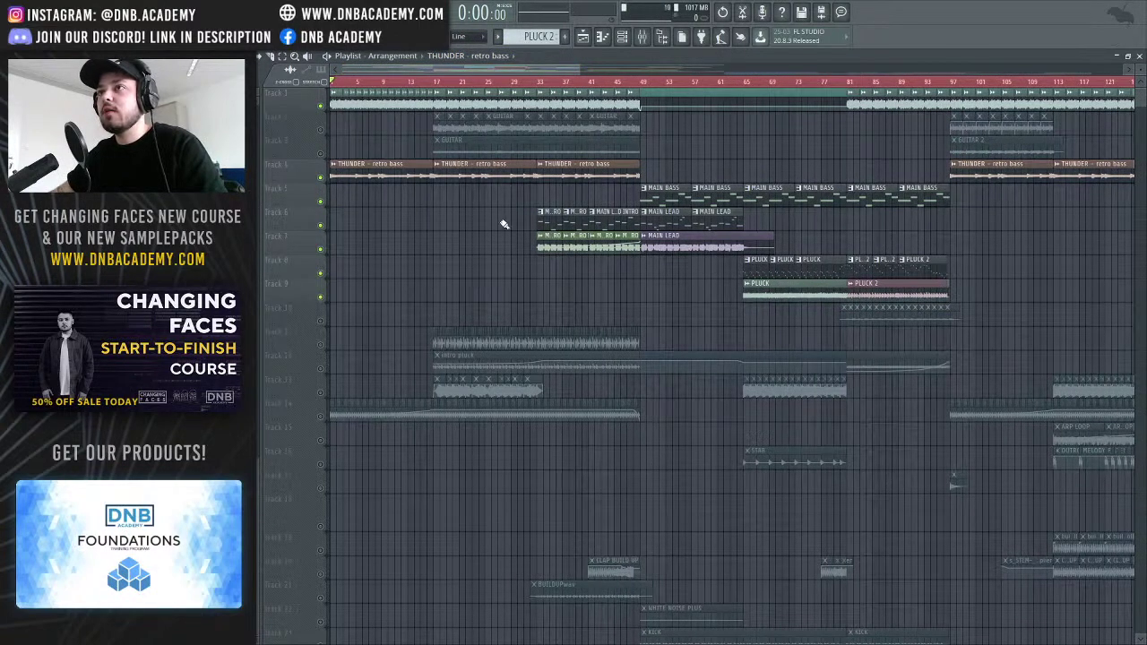
{"action": "scroll", "coordinate": [507, 225], "scroll_direction": "down", "scroll_amount": 6}
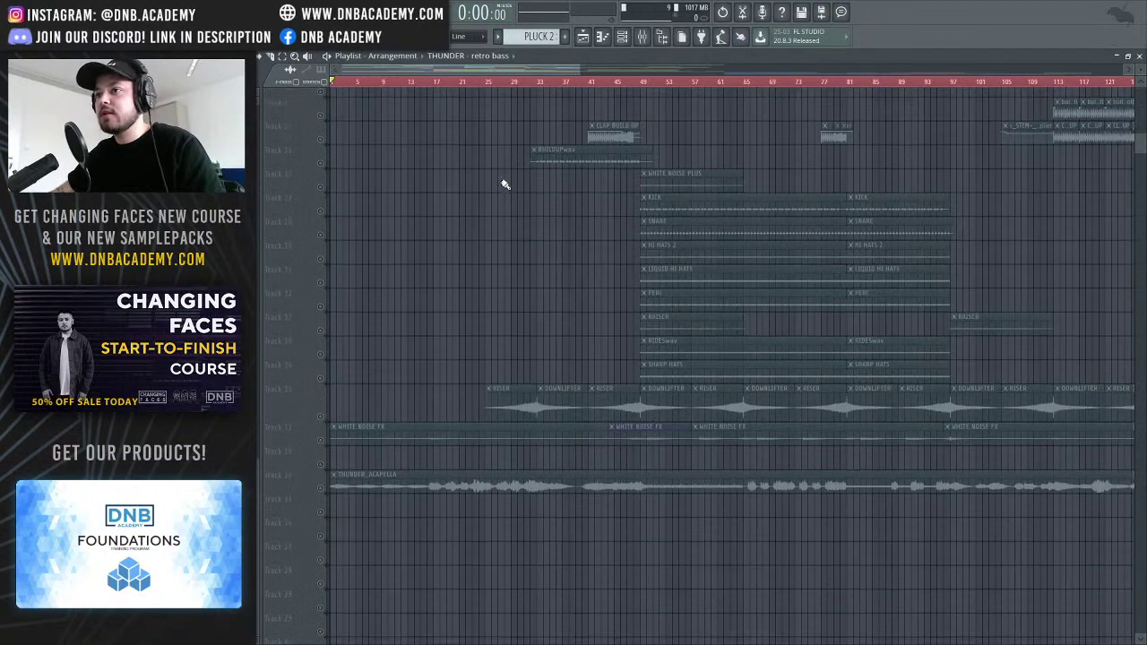
{"action": "left_click_drag", "start_coordinate": [576, 67], "coordinate": [1015, 68]}
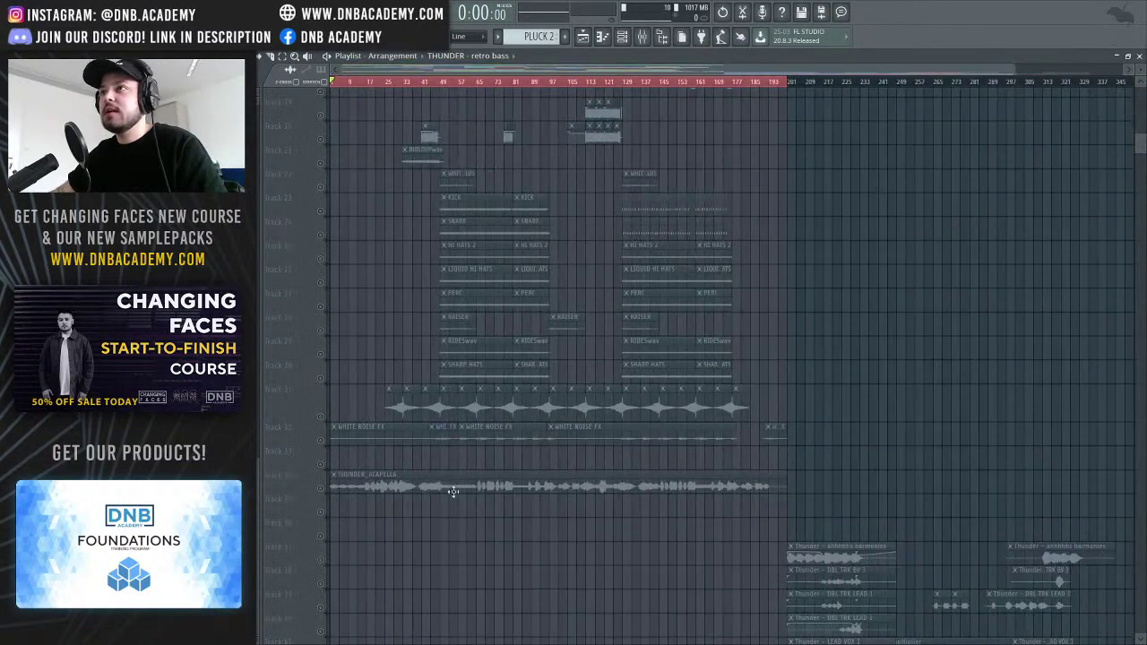
{"action": "scroll", "coordinate": [679, 503], "scroll_direction": "down", "scroll_amount": 2}
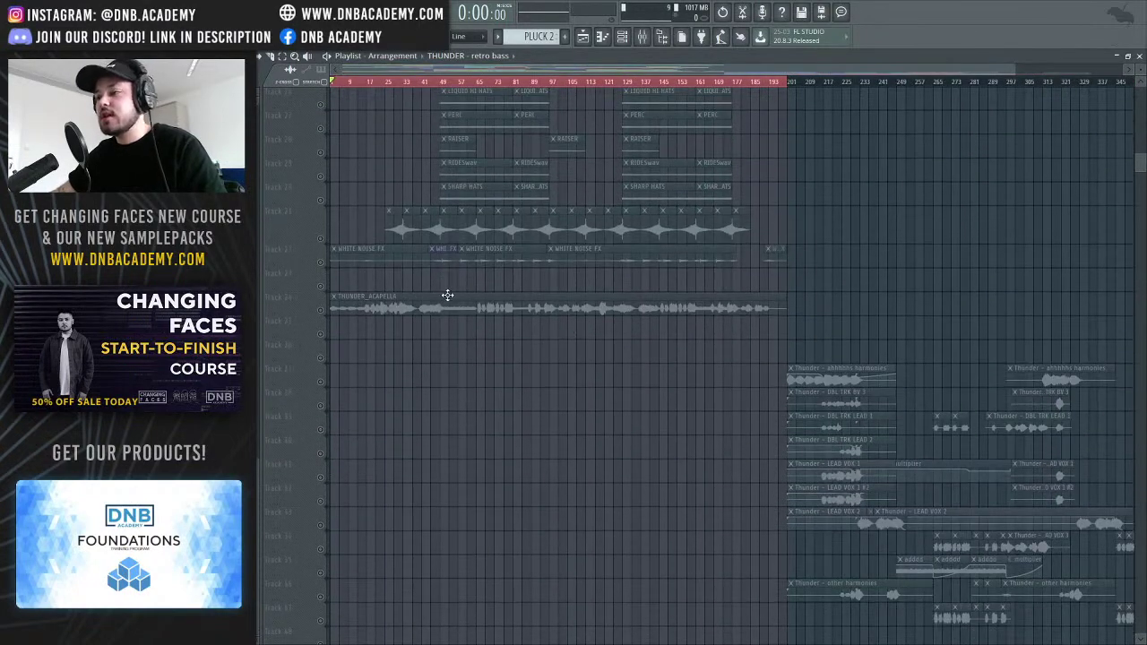
{"action": "scroll", "coordinate": [467, 328], "scroll_direction": "down", "scroll_amount": 1}
{"action": "scroll", "coordinate": [467, 328], "scroll_direction": "down", "scroll_amount": 1}
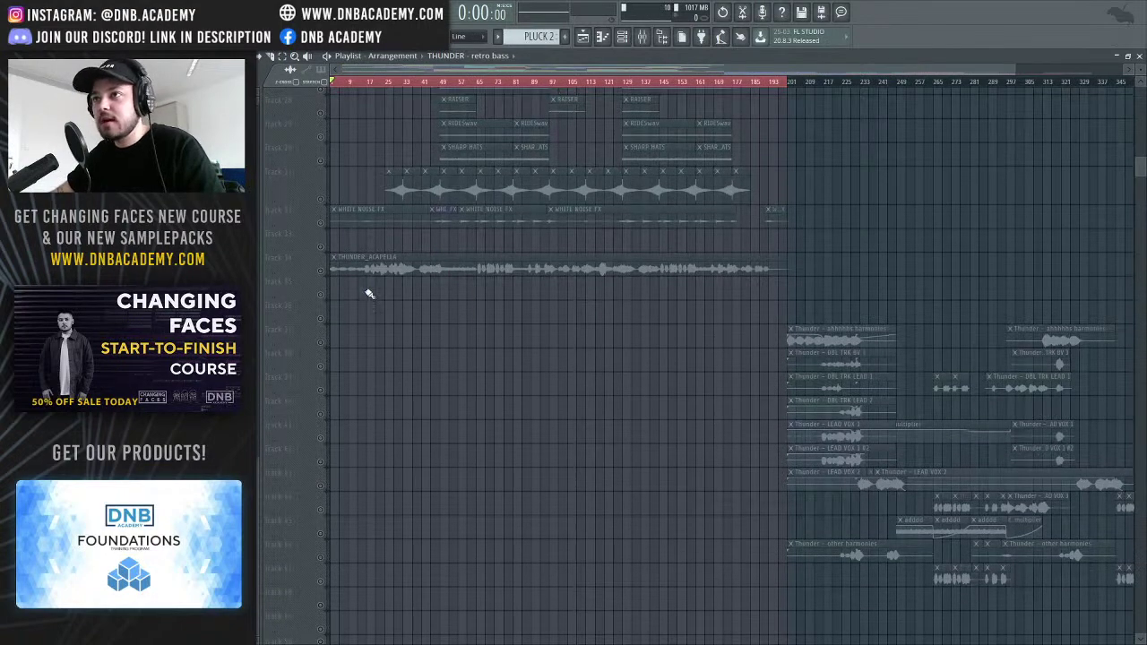
Unmute all playlist tracks and look over the vocal stems placed past the song end and the full arrangement
{"action": "left_click", "coordinate": [320, 318], "text": "ctrl"}
{"action": "left_click_drag", "start_coordinate": [441, 72], "coordinate": [1019, 578]}
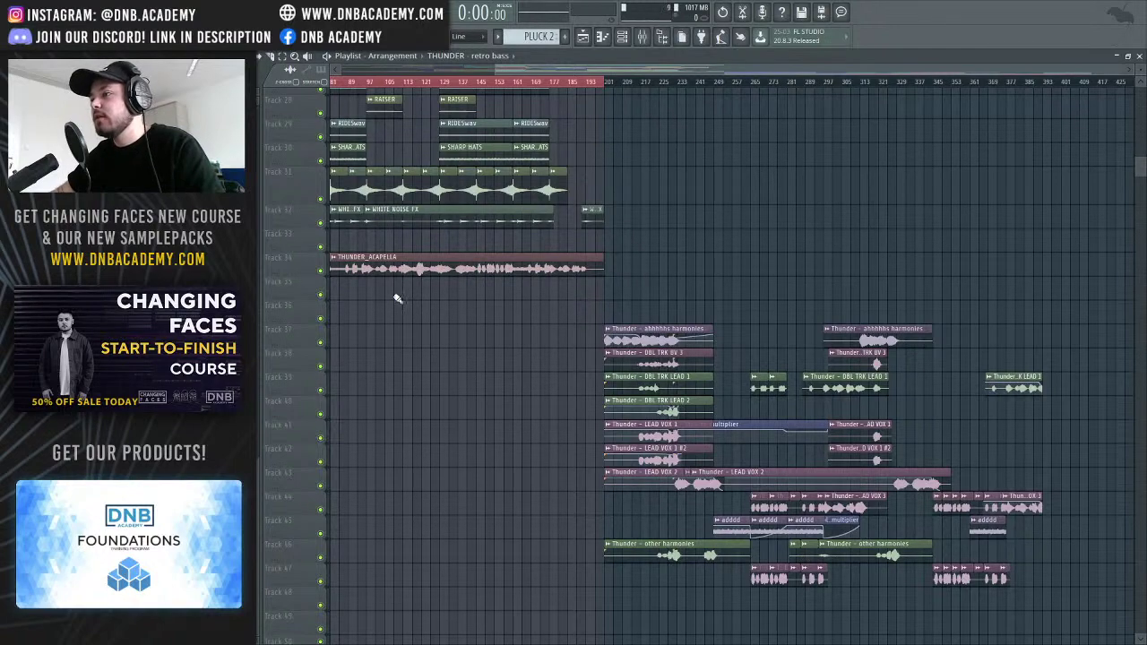
{"action": "scroll", "coordinate": [323, 240], "scroll_direction": "left", "scroll_amount": 5}
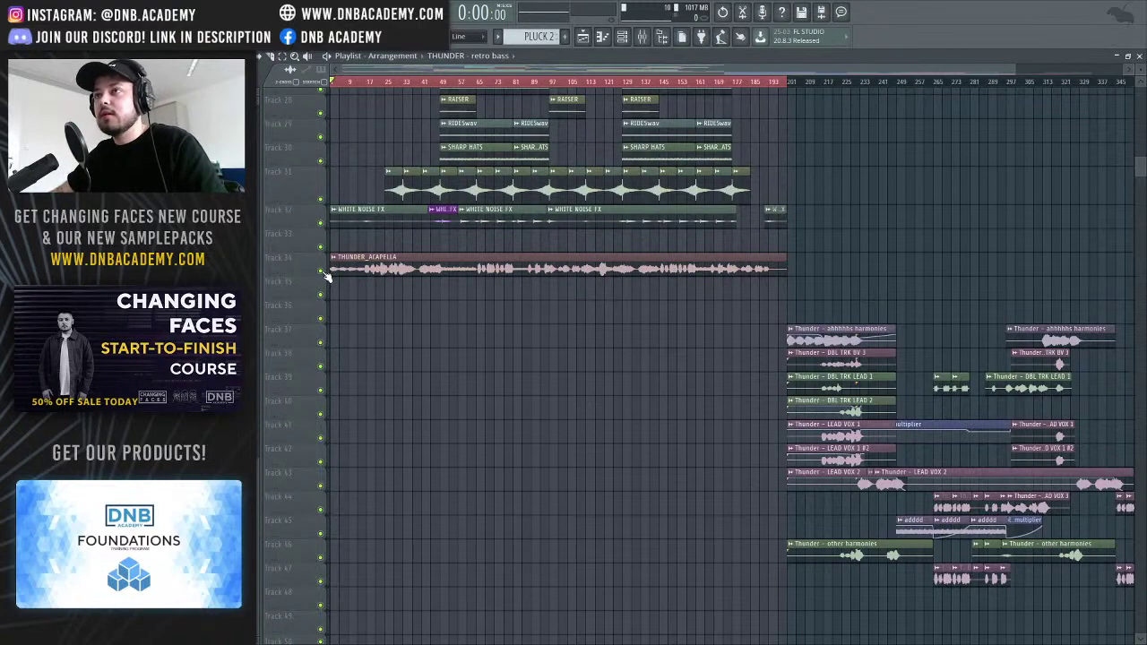
{"action": "scroll", "coordinate": [326, 275], "scroll_direction": "up", "scroll_amount": 10}
{"action": "scroll", "coordinate": [826, 127], "scroll_direction": "up", "scroll_amount": 4}
{"action": "left_click_drag", "start_coordinate": [1027, 76], "coordinate": [349, 184]}
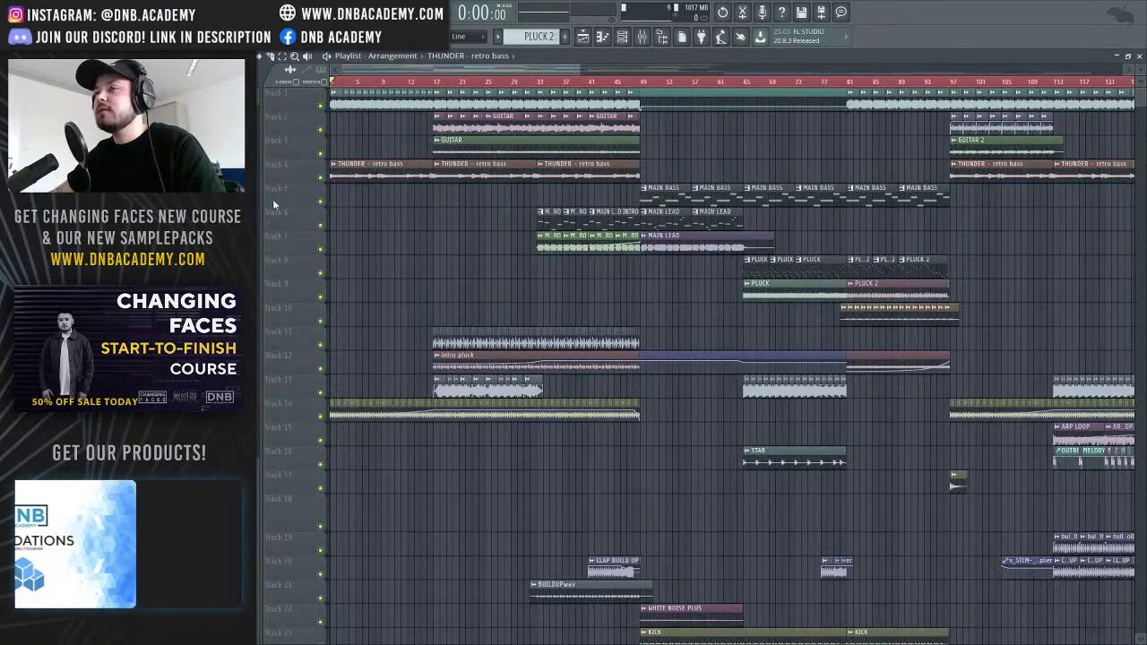
Leave only the MAIN PAD, retro bass and two GUITAR tracks unmuted, and set the playback position to bar 17
{"action": "right_click", "coordinate": [321, 178]}
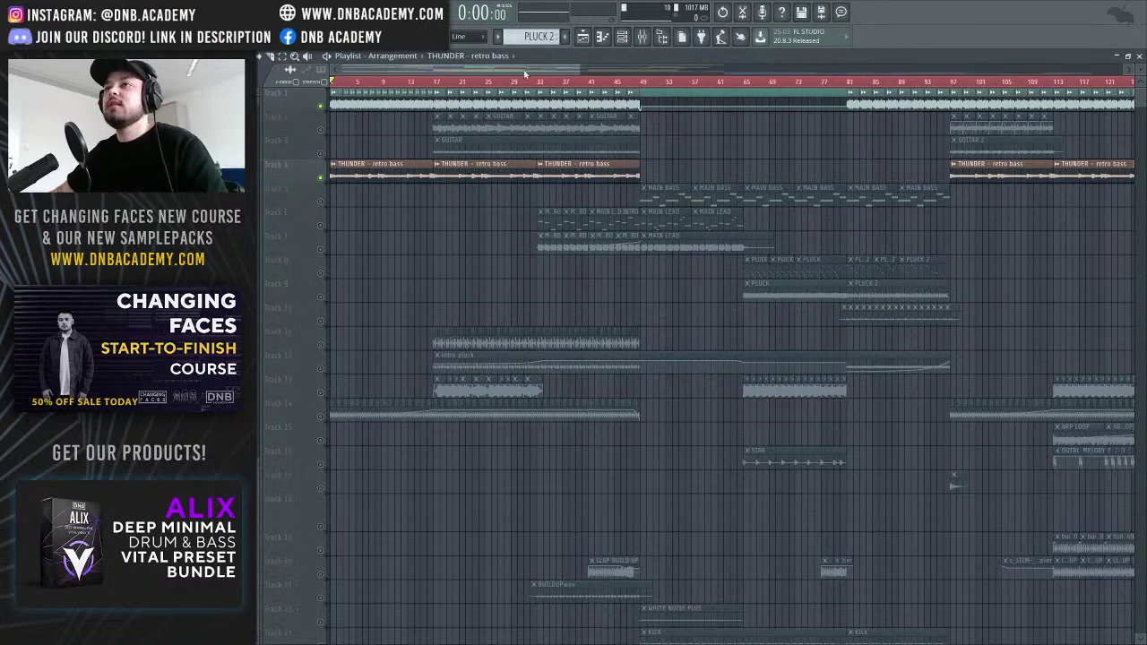
{"action": "scroll", "coordinate": [571, 71], "scroll_direction": "up", "scroll_amount": 3}
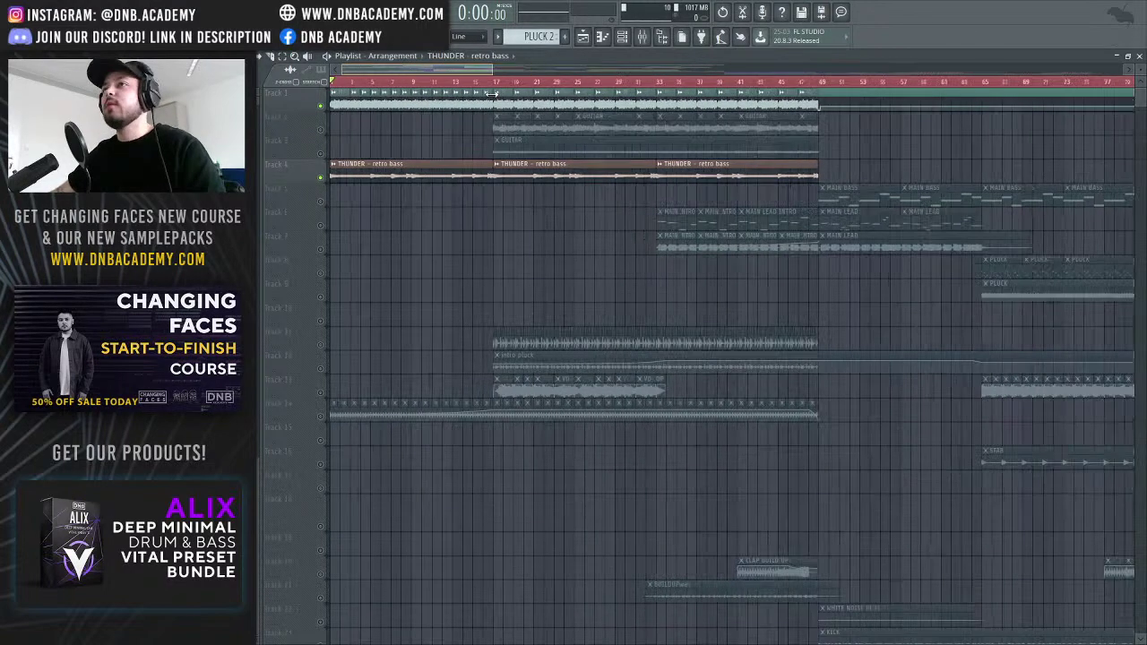
{"action": "left_click", "coordinate": [321, 153]}
{"action": "left_click", "coordinate": [321, 129]}
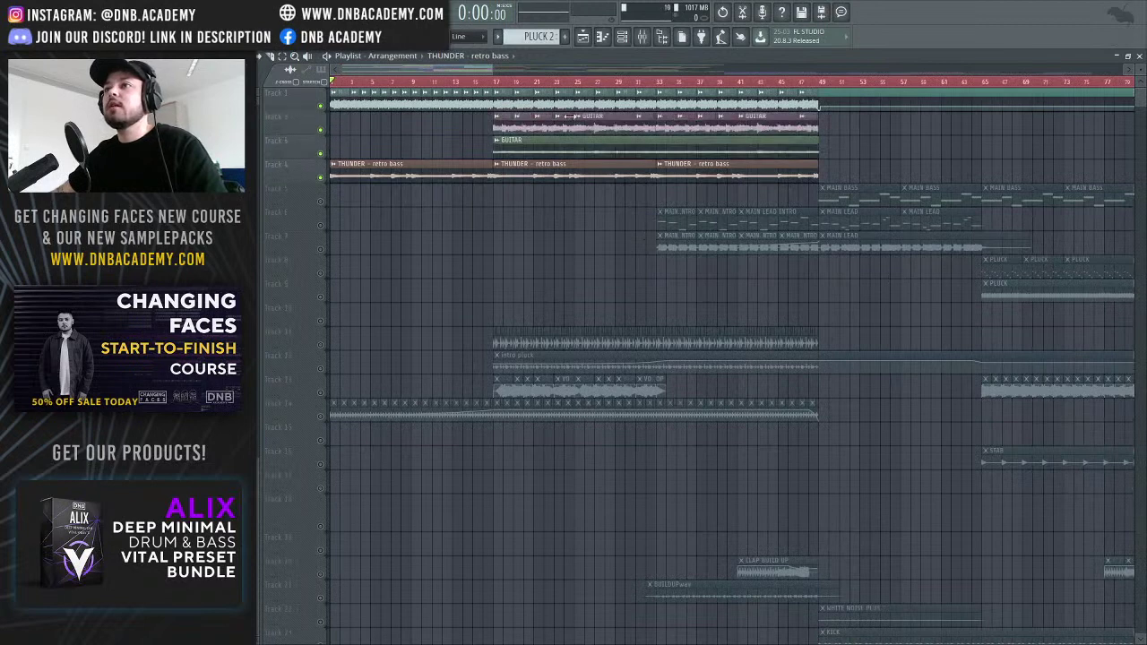
{"action": "left_click", "coordinate": [495, 84]}
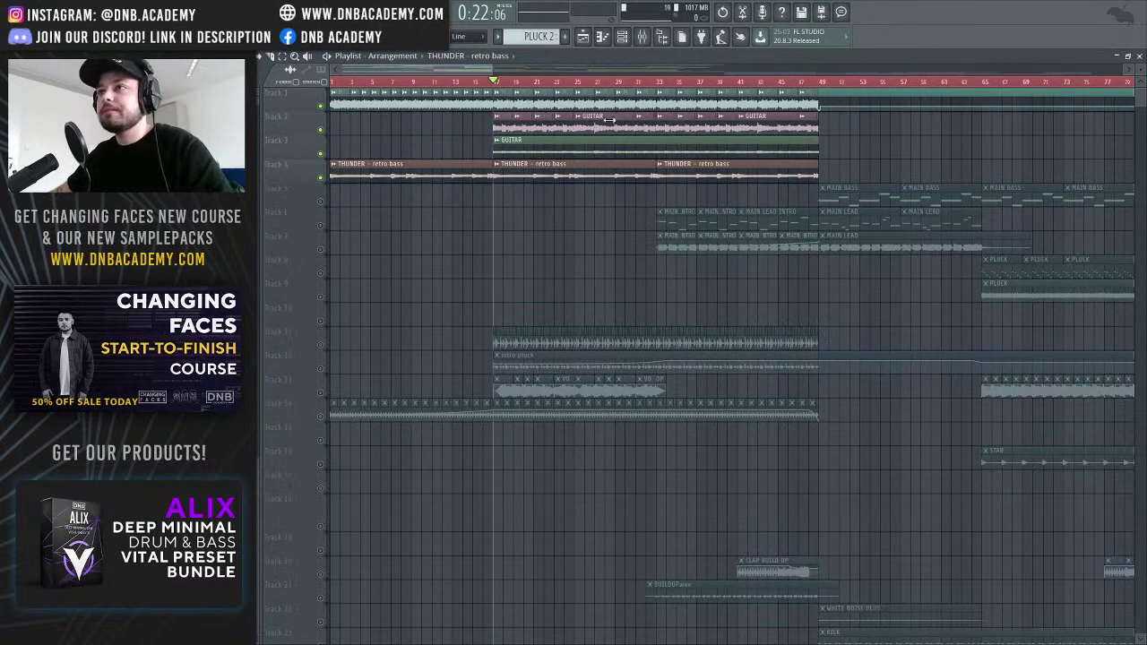
Mute everything except the two GUITAR tracks and play them from bar 17
{"action": "right_click", "coordinate": [320, 153]}
{"action": "left_click", "coordinate": [320, 129]}
{"action": "key", "text": "space"}
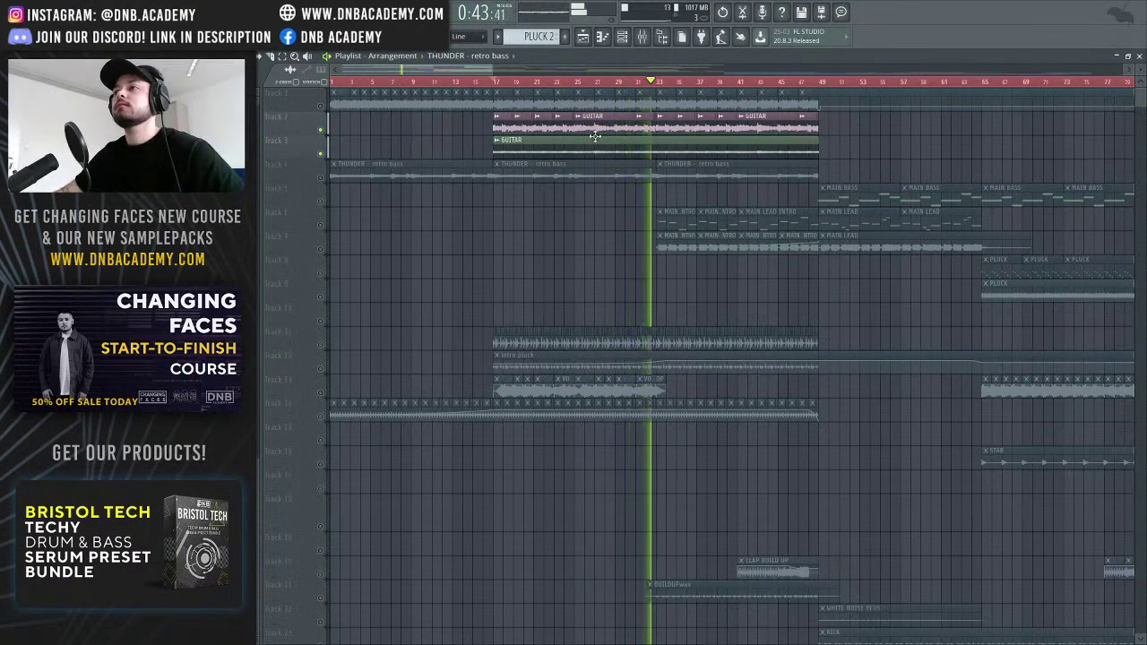
{"action": "key", "text": "space"}
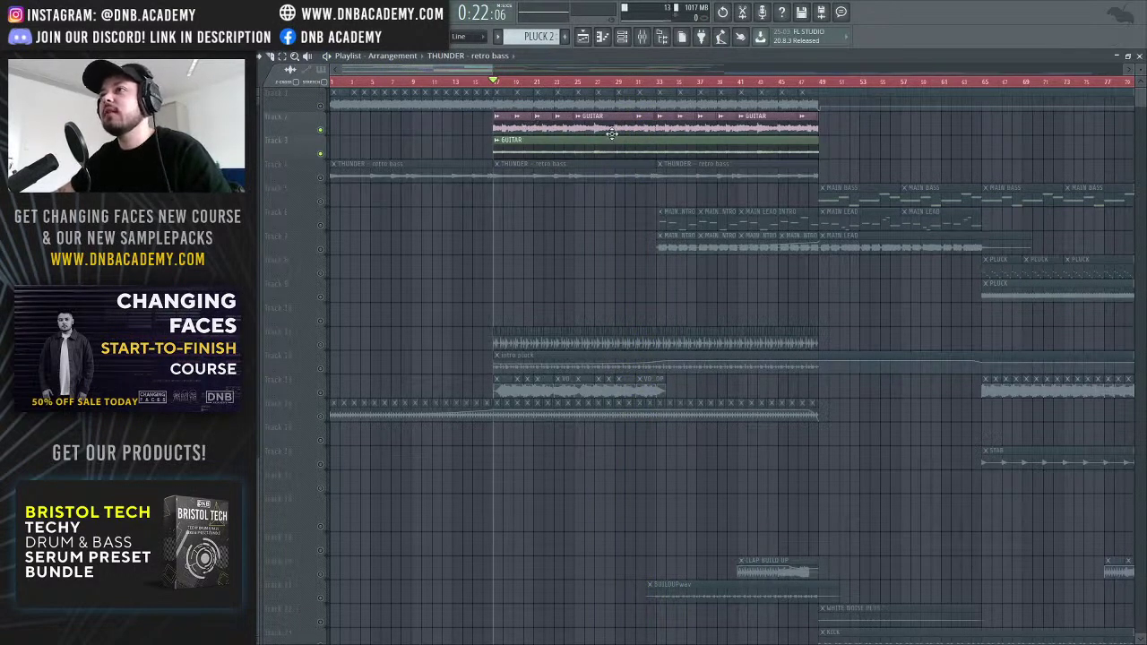
Examine the OTT and Fruity parametric EQ 2 settings on the GUITAR mixer track, closing the plugin windows and the mixer when done
{"action": "left_click", "coordinate": [643, 37]}
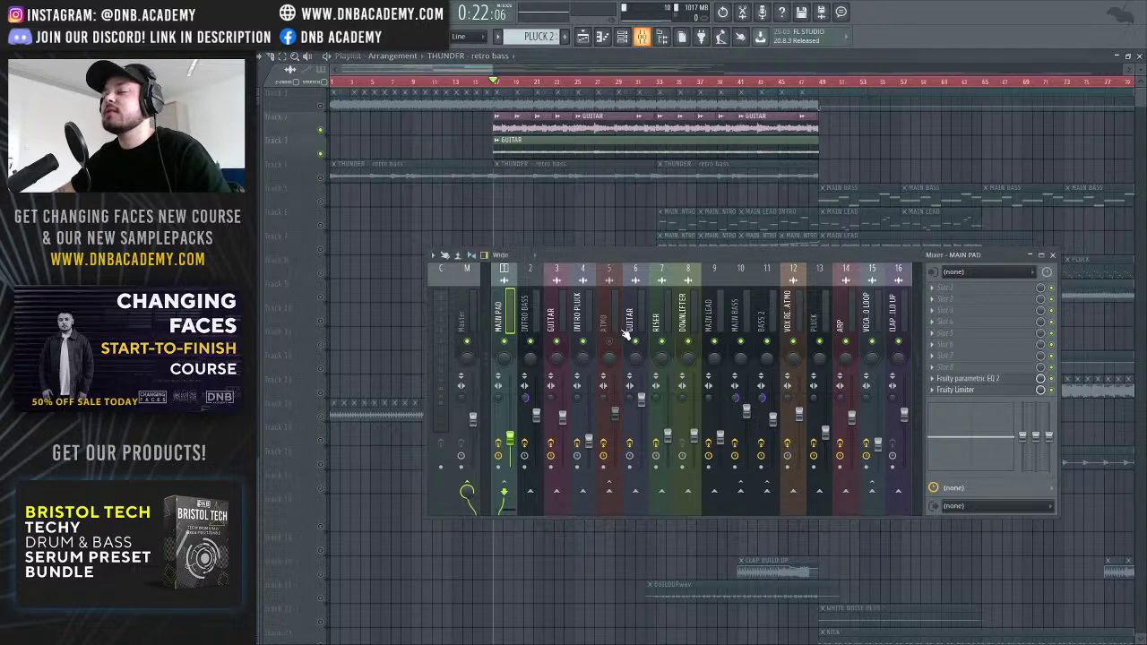
{"action": "left_click", "coordinate": [553, 322]}
{"action": "left_click", "coordinate": [985, 380]}
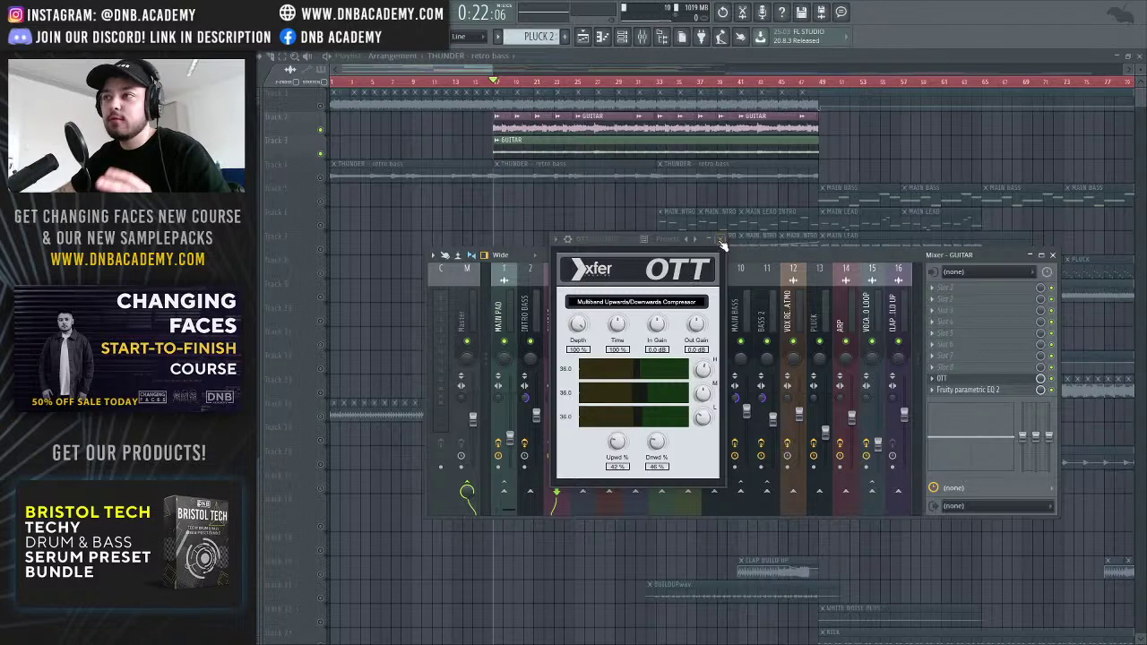
{"action": "left_click", "coordinate": [967, 390]}
{"action": "left_click_drag", "start_coordinate": [634, 241], "coordinate": [727, 317]}
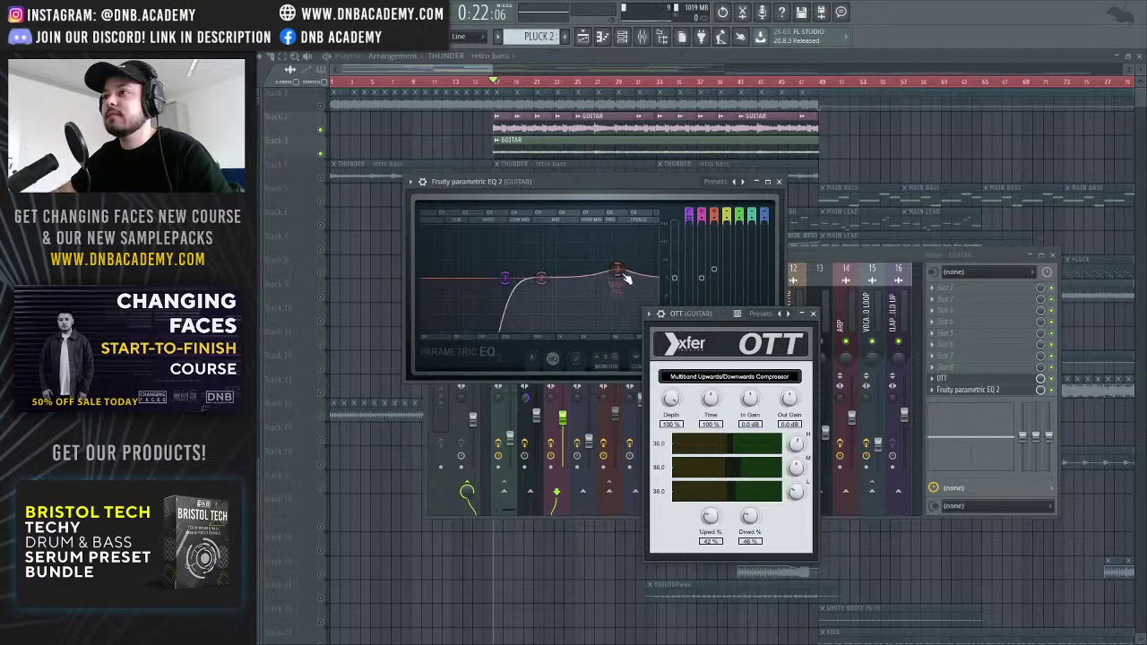
{"action": "left_click", "coordinate": [813, 314]}
{"action": "left_click", "coordinate": [779, 181]}
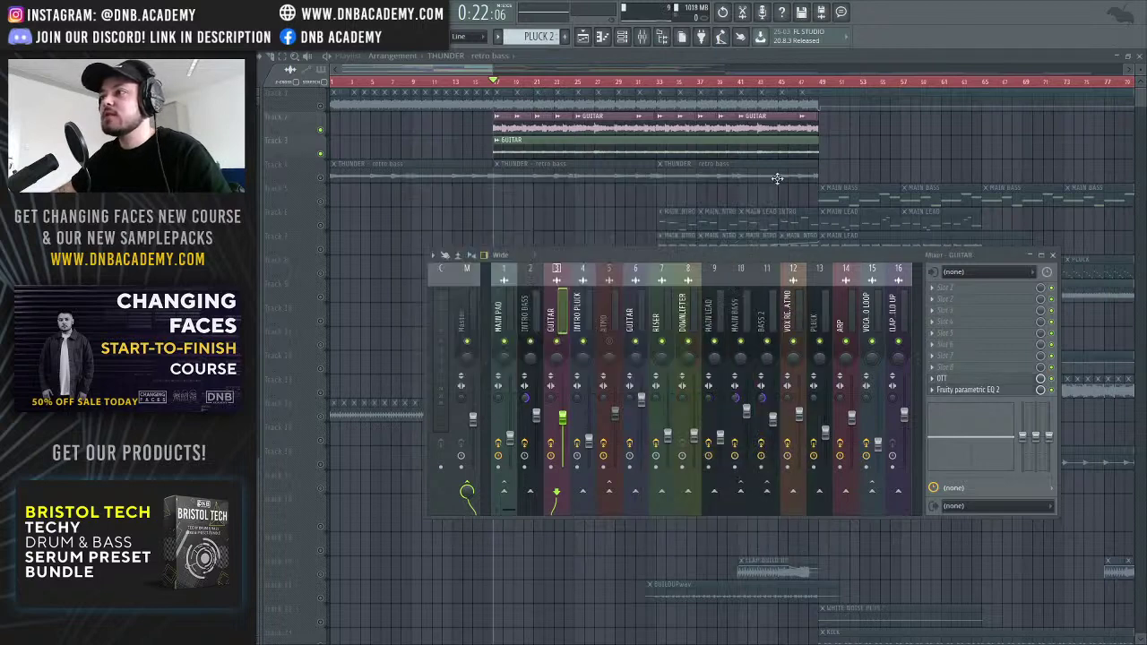
{"action": "left_click", "coordinate": [475, 71]}
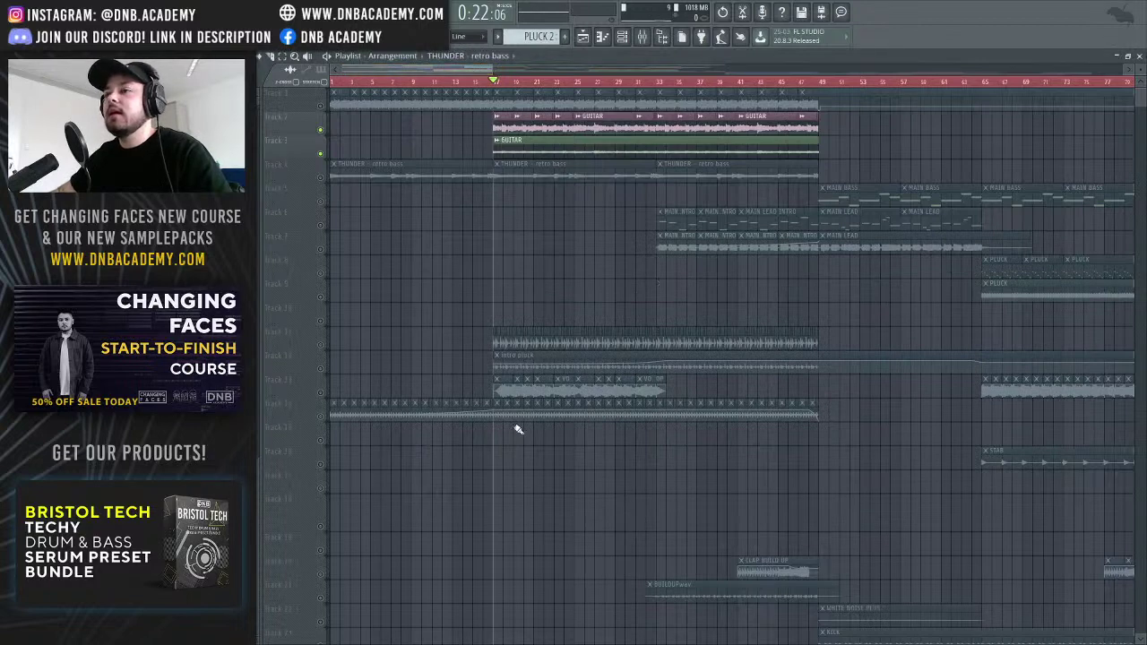
Unmute track 14, mute the two GUITAR tracks and play the track 14 loop alone from bar 17
{"action": "scroll", "coordinate": [520, 417], "scroll_direction": "down", "scroll_amount": 1}
{"action": "left_click", "coordinate": [450, 400]}
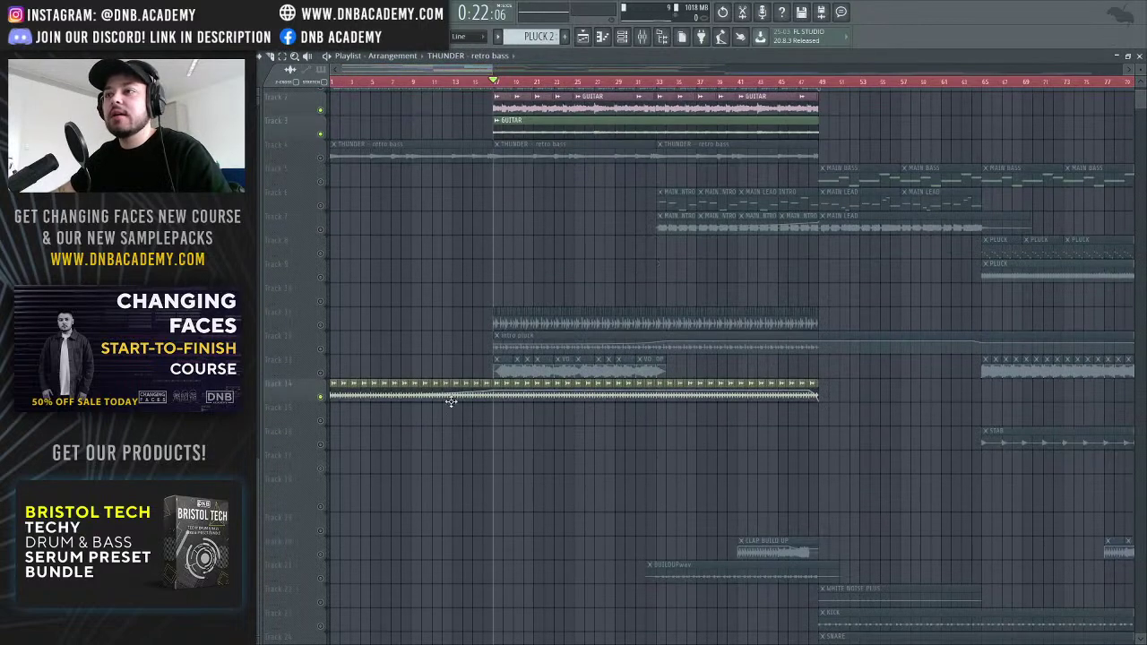
{"action": "scroll", "coordinate": [476, 395], "scroll_direction": "up", "scroll_amount": 1}
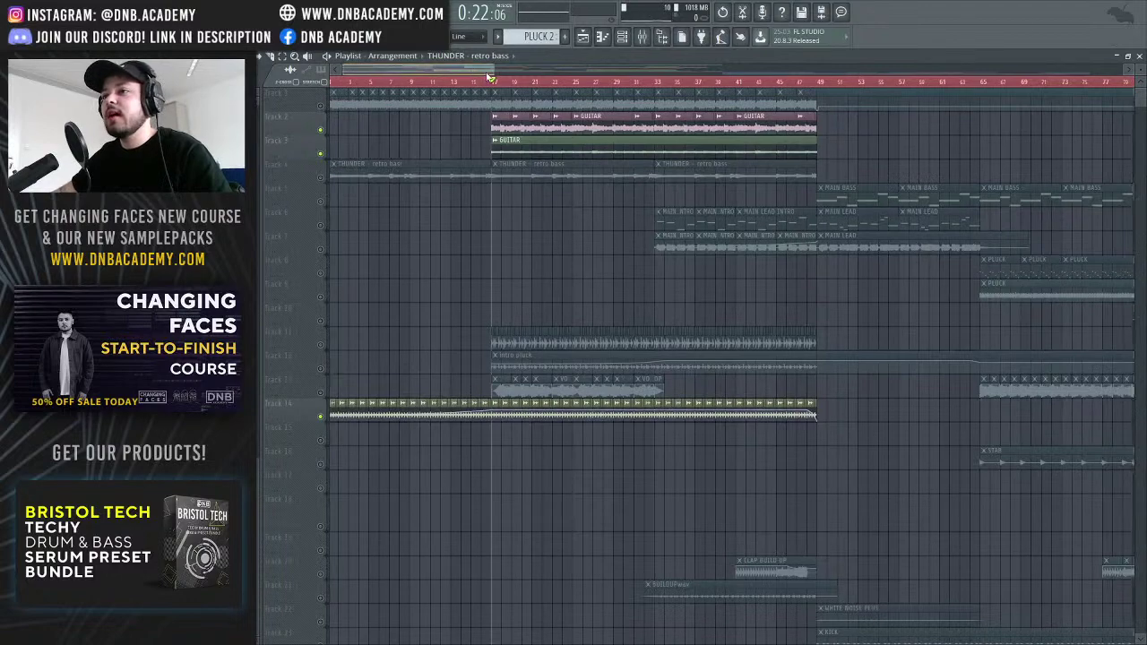
{"action": "scroll", "coordinate": [484, 82], "scroll_direction": "up", "scroll_amount": 3}
{"action": "scroll", "coordinate": [453, 91], "scroll_direction": "up", "scroll_amount": 2}
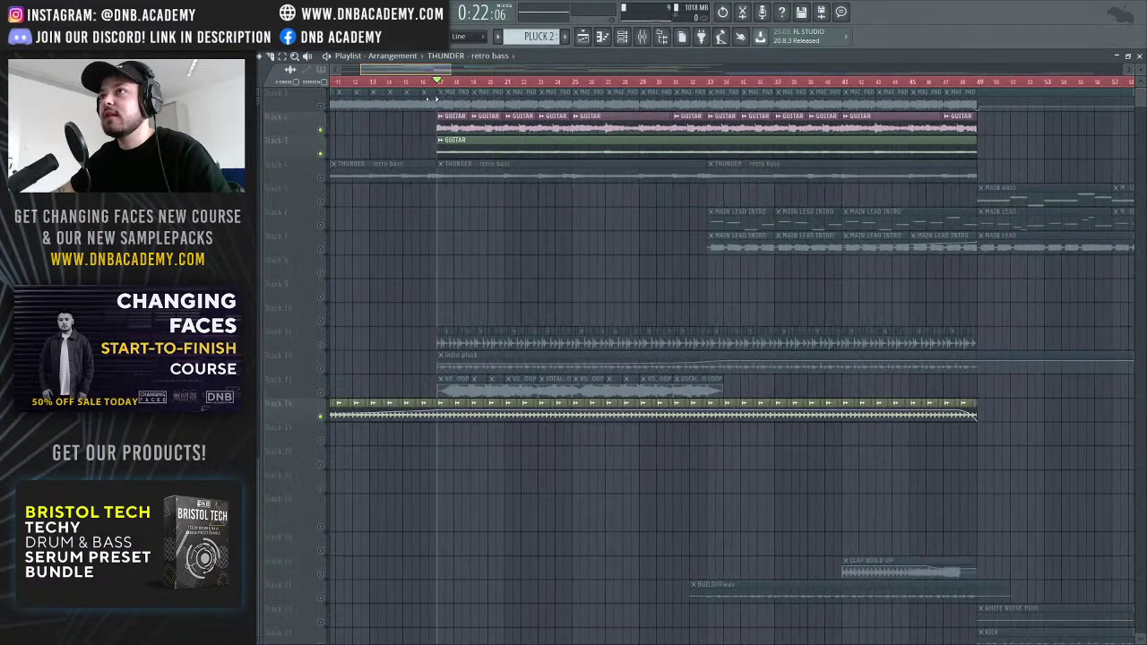
{"action": "left_click", "coordinate": [320, 154]}
{"action": "left_click", "coordinate": [321, 130]}
{"action": "key", "text": "space"}
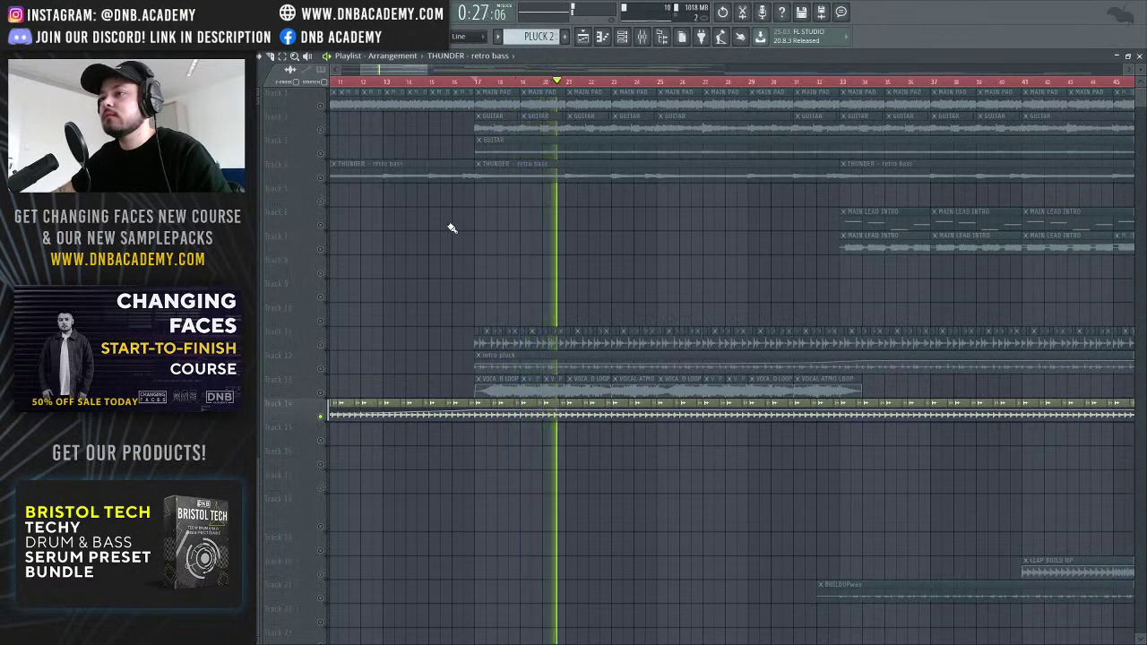
{"action": "key", "text": "space"}
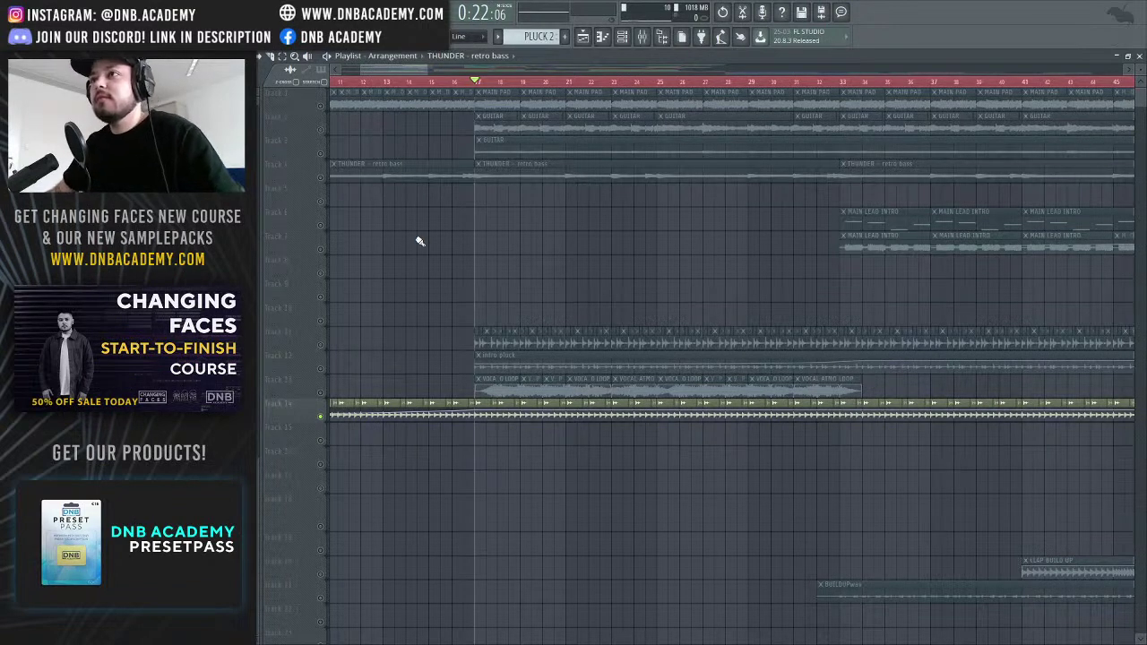
Unmute the two GUITAR tracks and play them together with the track 14 loop from bar 17
{"action": "left_click", "coordinate": [321, 153]}
{"action": "left_click", "coordinate": [320, 130]}
{"action": "key", "text": "space"}
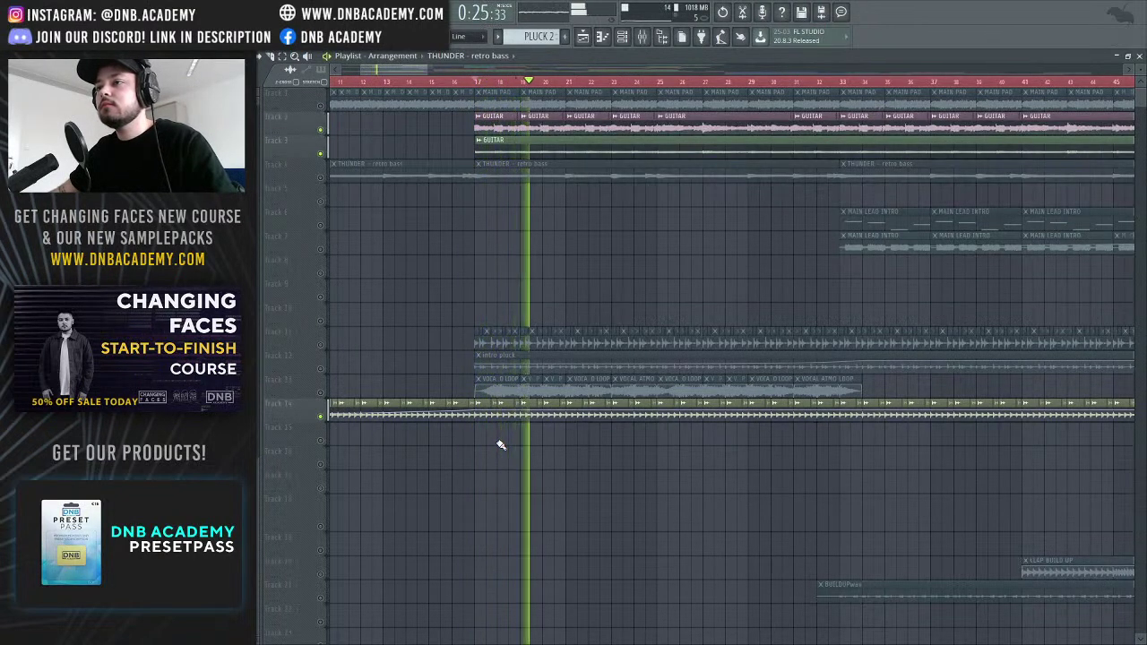
{"action": "key", "text": "space"}
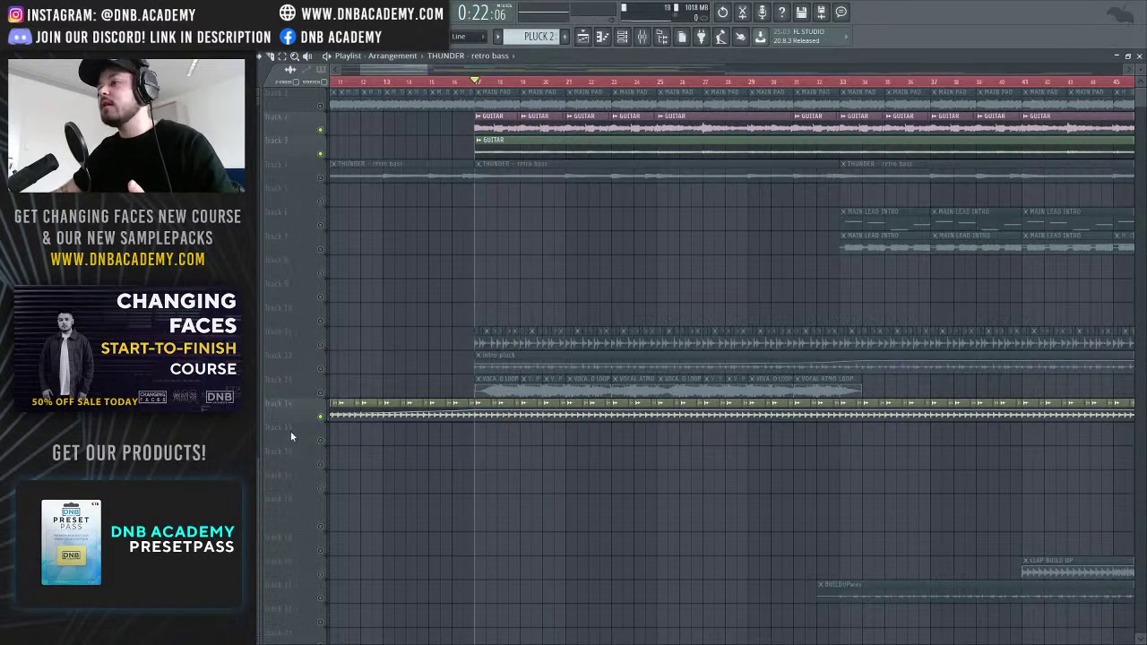
{"action": "key", "text": "space"}
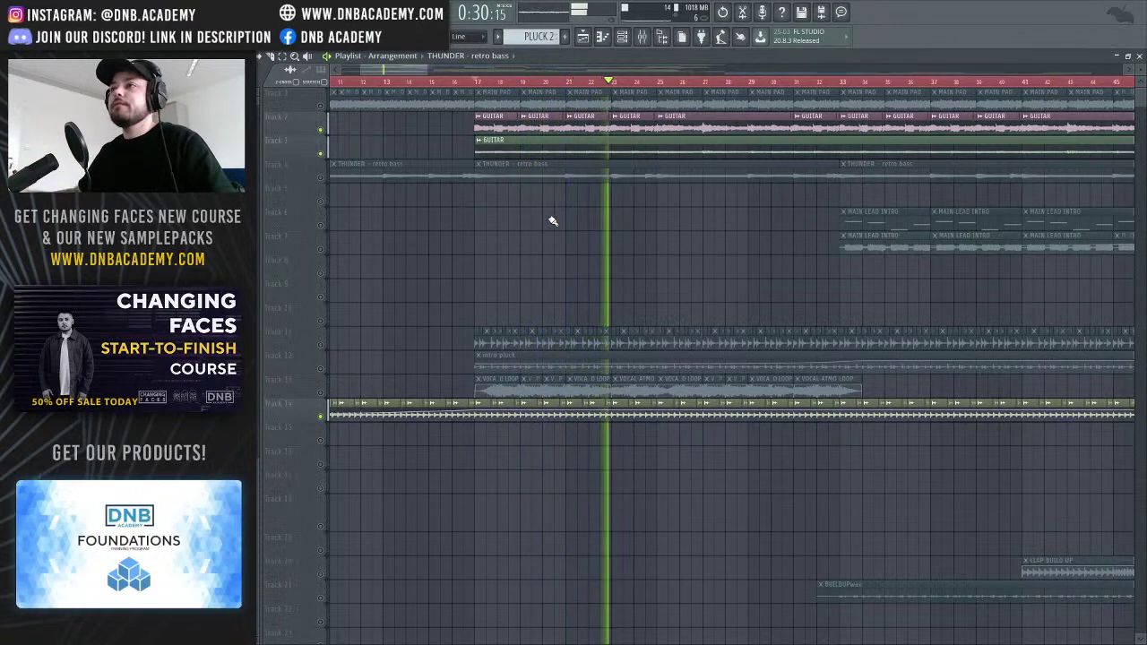
{"action": "key", "text": "space"}
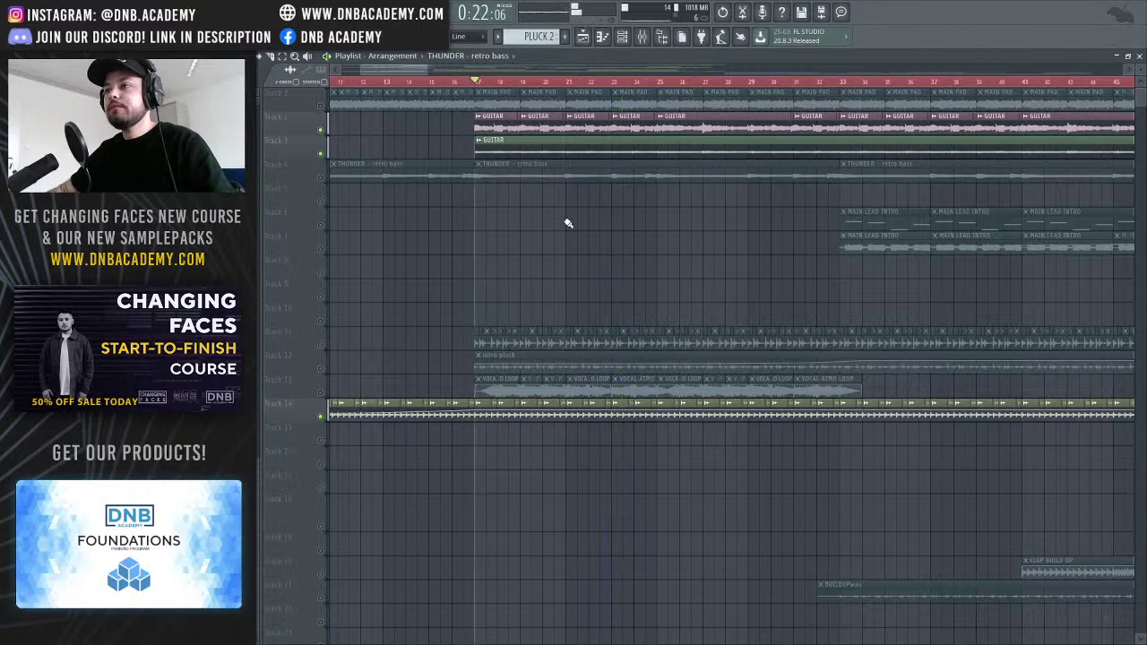
Unmute the retro bass and MAIN PAD tracks and play them with the guitars and the track 14 loop from bar 17
{"action": "left_click", "coordinate": [321, 177]}
{"action": "left_click", "coordinate": [322, 106]}
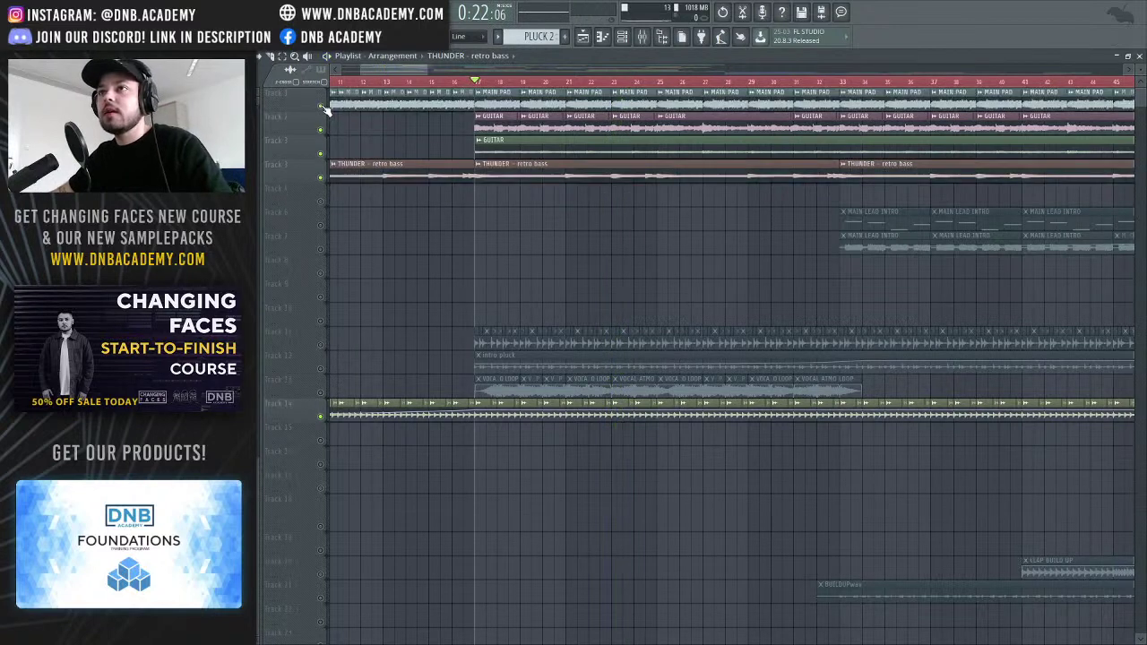
{"action": "key", "text": "space"}
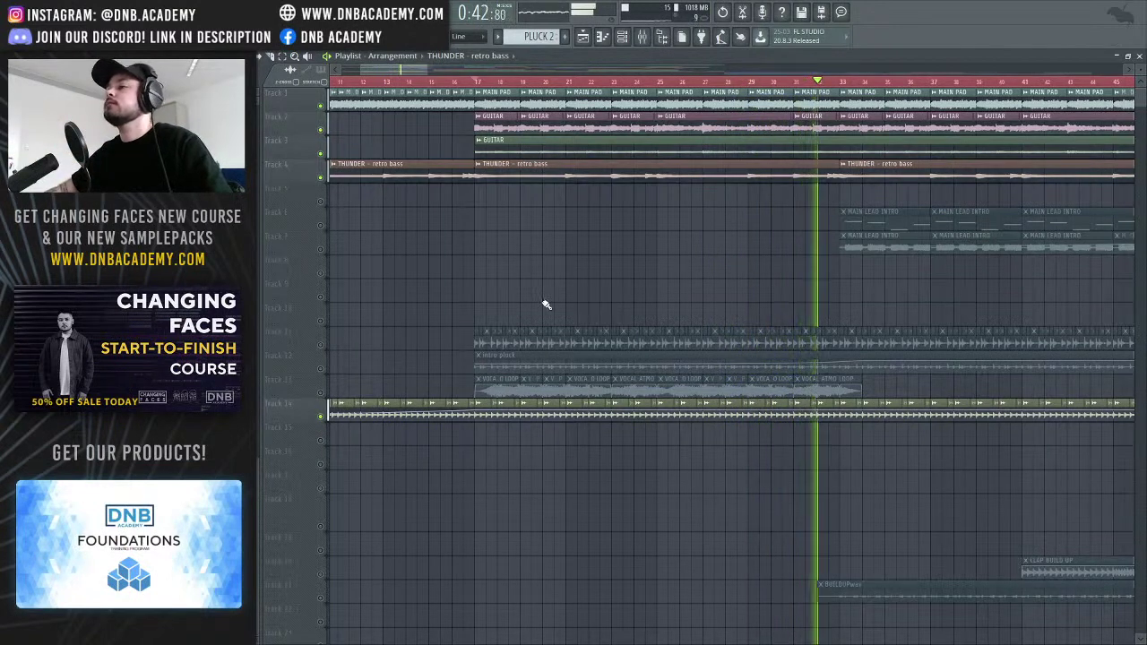
{"action": "key", "text": "space"}
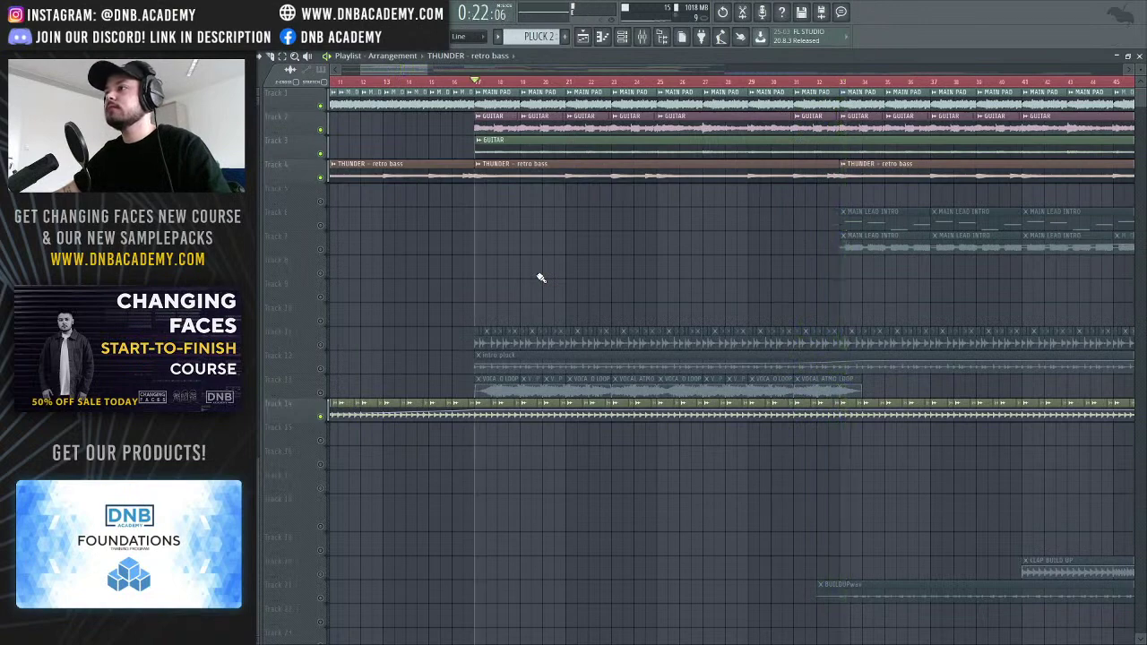
Look over the lower playlist tracks holding the riser, WHITE NOISE FX and acapella clips
{"action": "scroll", "coordinate": [437, 317], "scroll_direction": "down", "scroll_amount": 5}
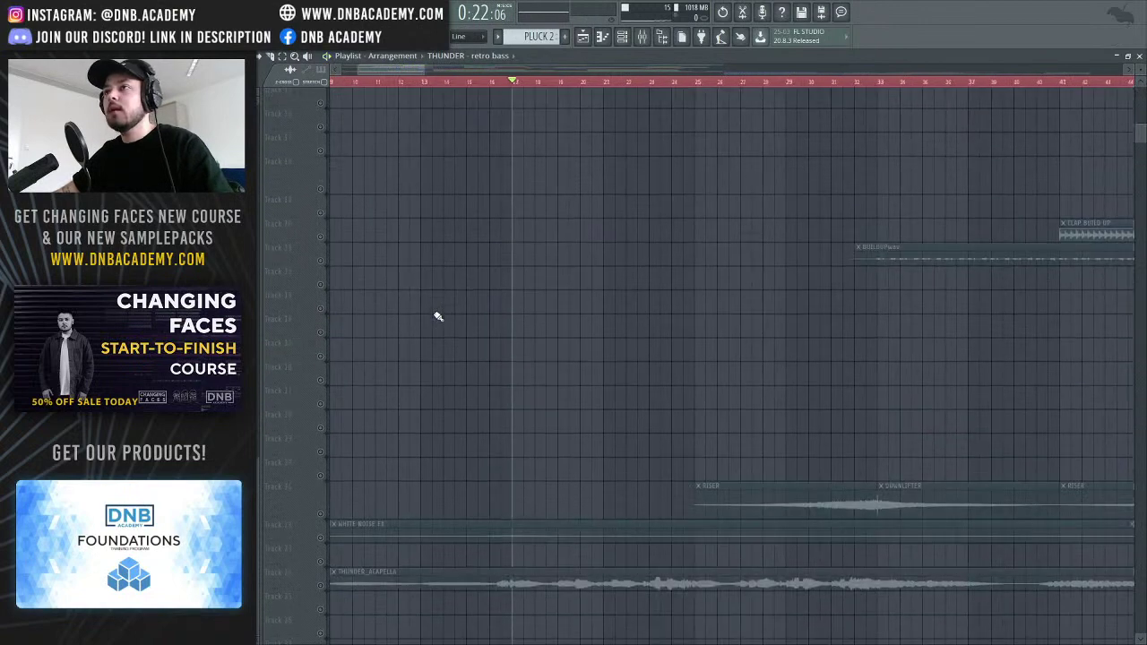
Isolate the two intro pluck tracks (11 and 12) by enabling them and muting the main pad, guitar, retro bass and guitar atmo tracks
{"action": "scroll", "coordinate": [438, 316], "scroll_direction": "up", "scroll_amount": 5}
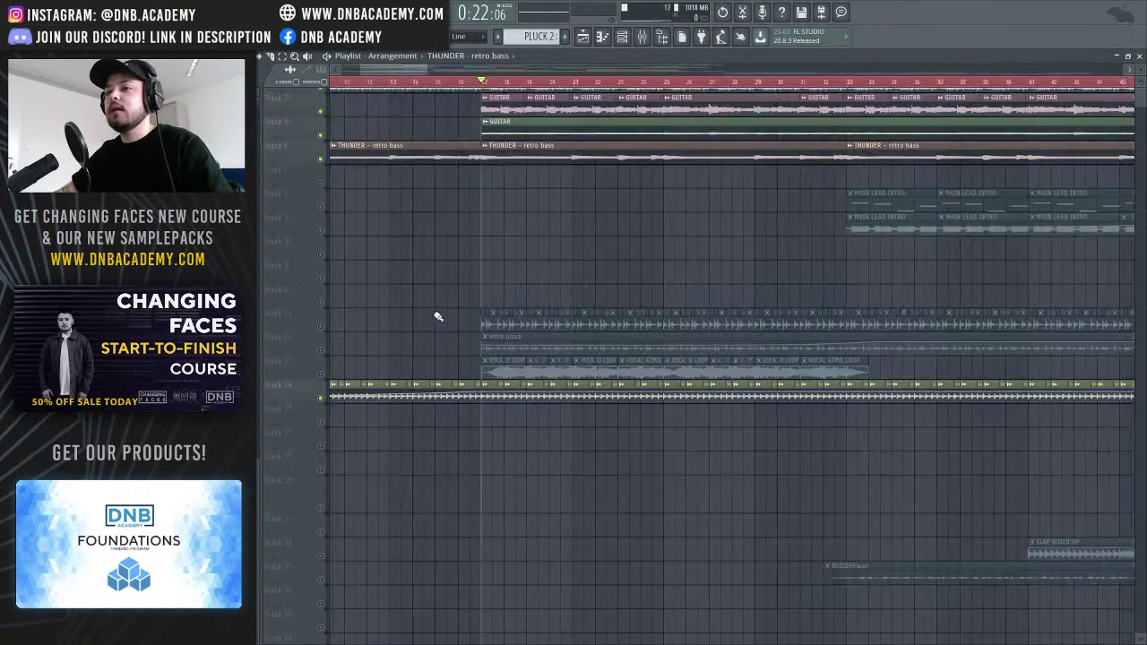
{"action": "scroll", "coordinate": [408, 69], "scroll_direction": "left", "scroll_amount": 5}
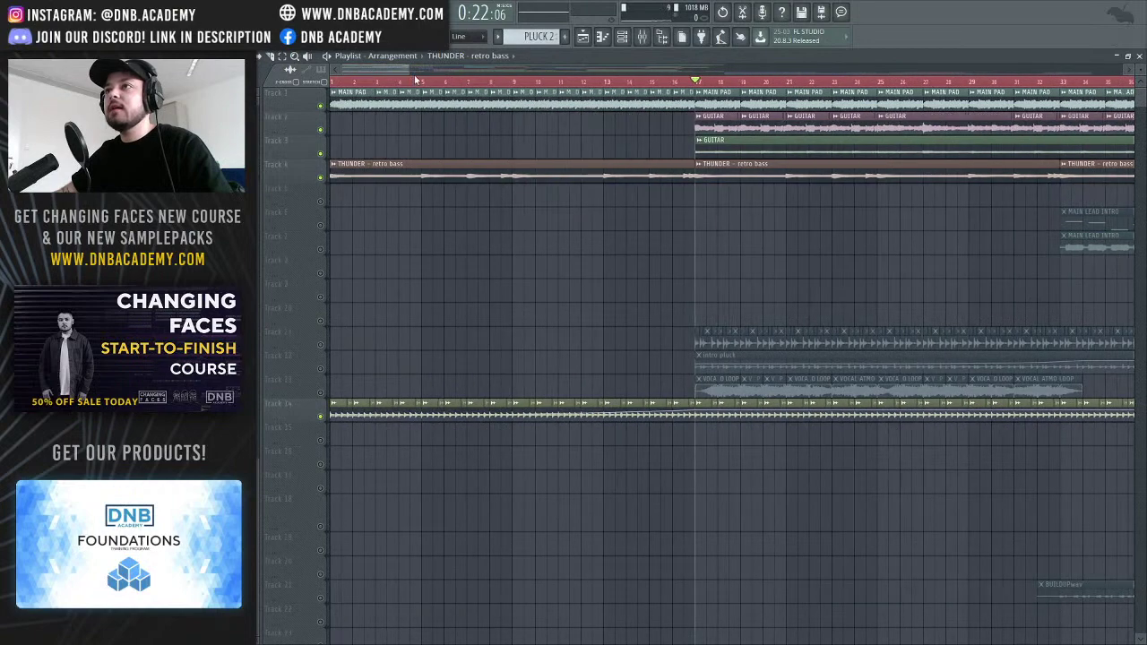
{"action": "left_click_drag", "start_coordinate": [407, 69], "coordinate": [463, 69]}
{"action": "left_click", "coordinate": [322, 369]}
{"action": "left_click", "coordinate": [320, 346]}
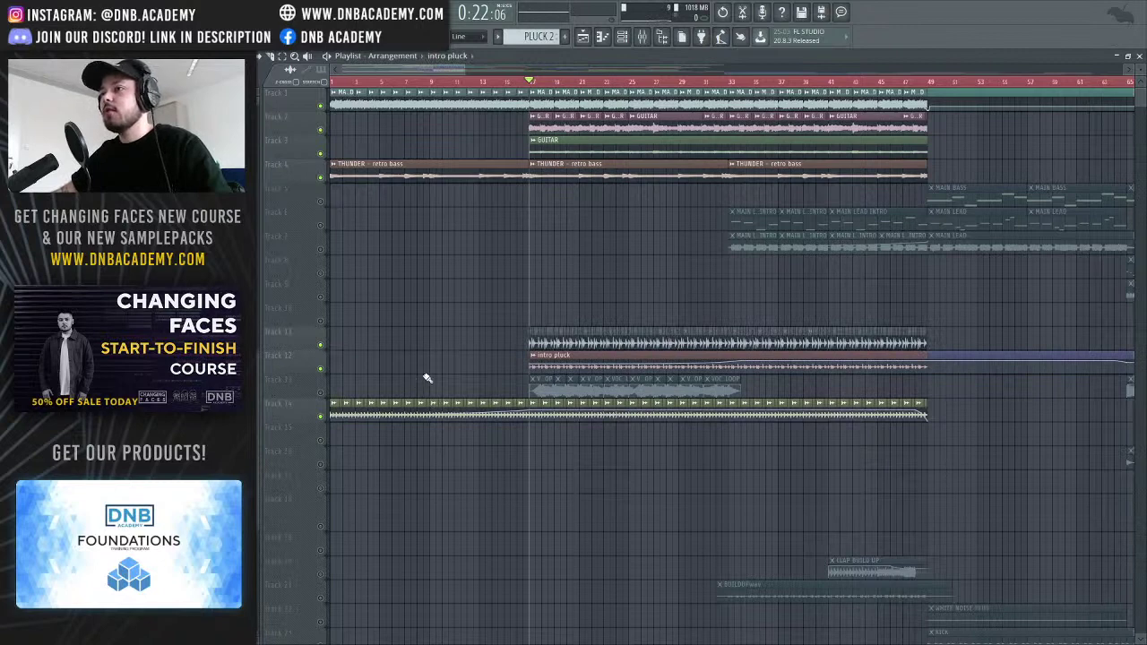
{"action": "left_click", "coordinate": [322, 417]}
{"action": "left_click_drag", "start_coordinate": [320, 169], "coordinate": [320, 105]}
Examine the intro pluck clips around bar 17 up close and play the isolated pluck layers from there
{"action": "left_click_drag", "start_coordinate": [445, 74], "coordinate": [391, 123]}
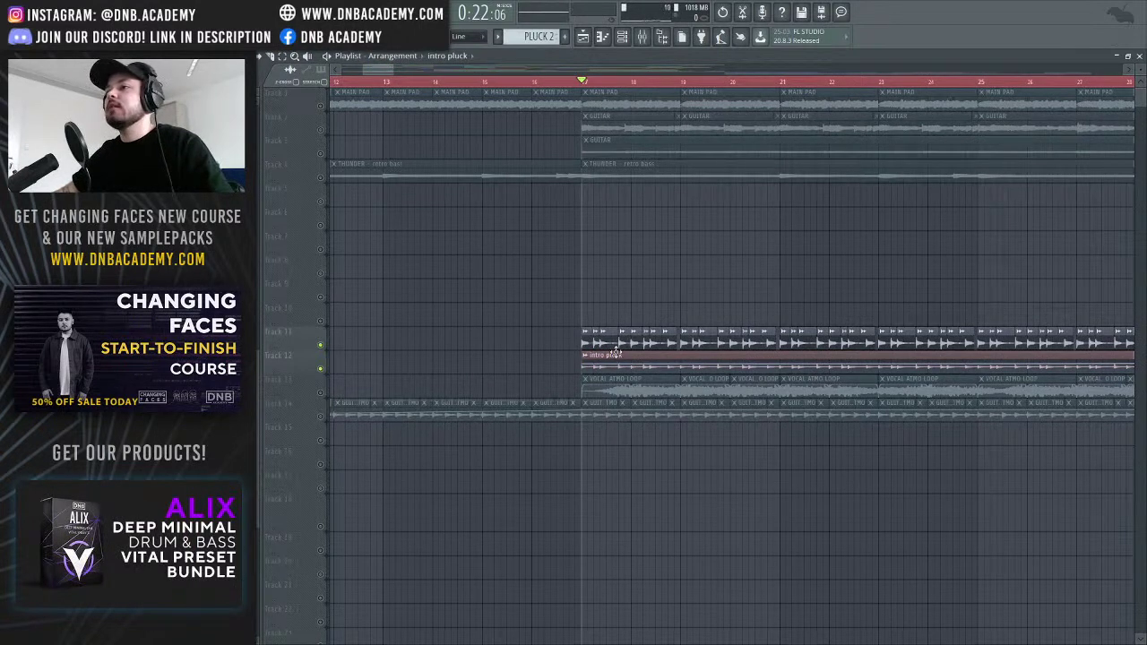
{"action": "left_click_drag", "start_coordinate": [382, 72], "coordinate": [395, 76]}
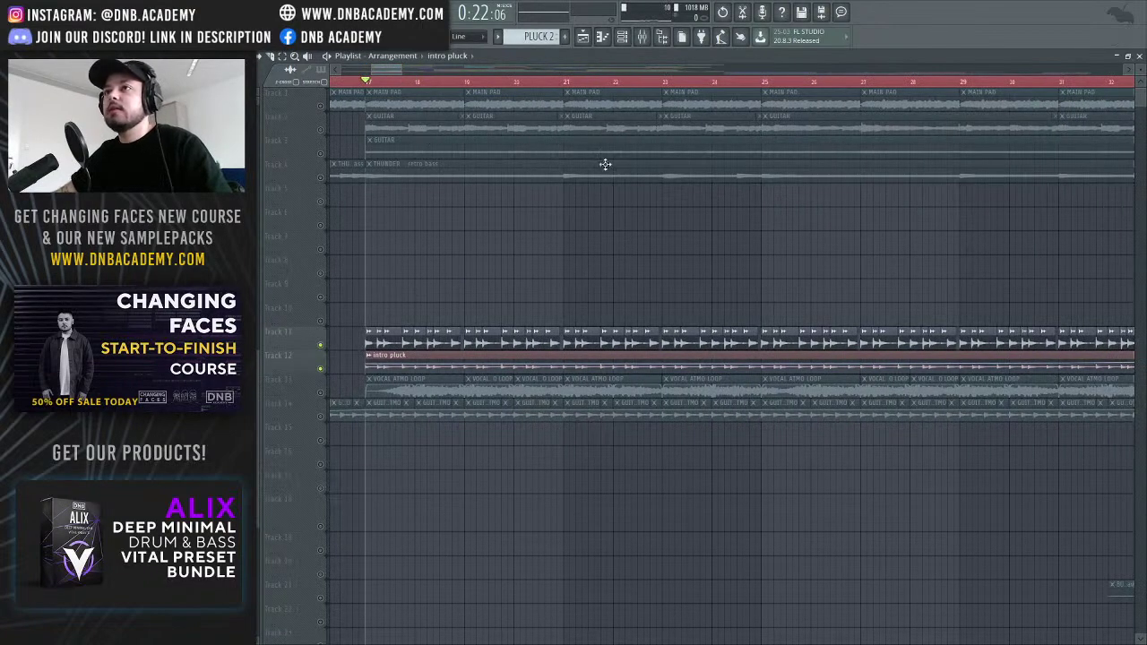
{"action": "left_click_drag", "start_coordinate": [401, 69], "coordinate": [388, 78]}
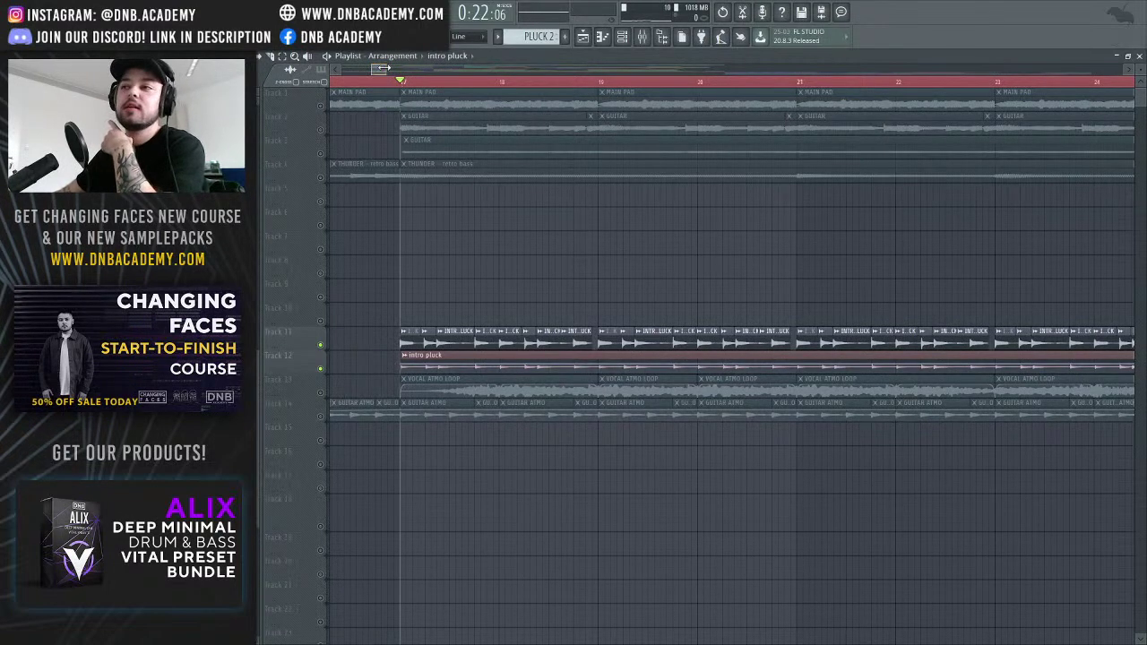
{"action": "scroll", "coordinate": [383, 68], "scroll_direction": "up", "scroll_amount": 3}
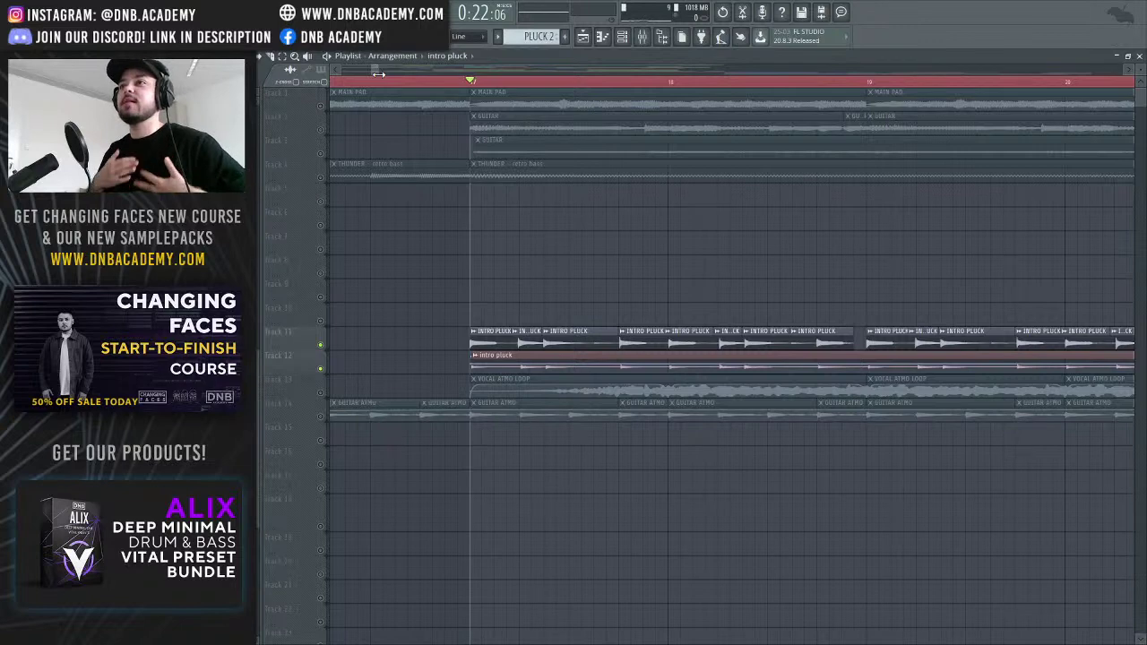
{"action": "scroll", "coordinate": [377, 72], "scroll_direction": "up", "scroll_amount": 3}
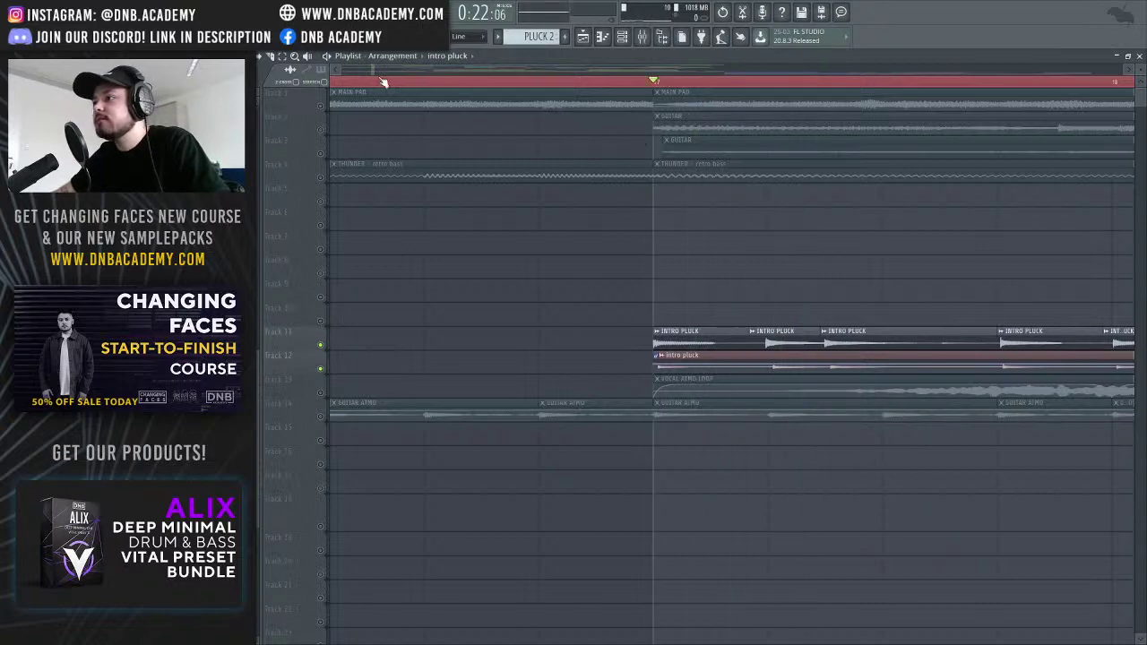
{"action": "scroll", "coordinate": [388, 74], "scroll_direction": "down", "scroll_amount": 5}
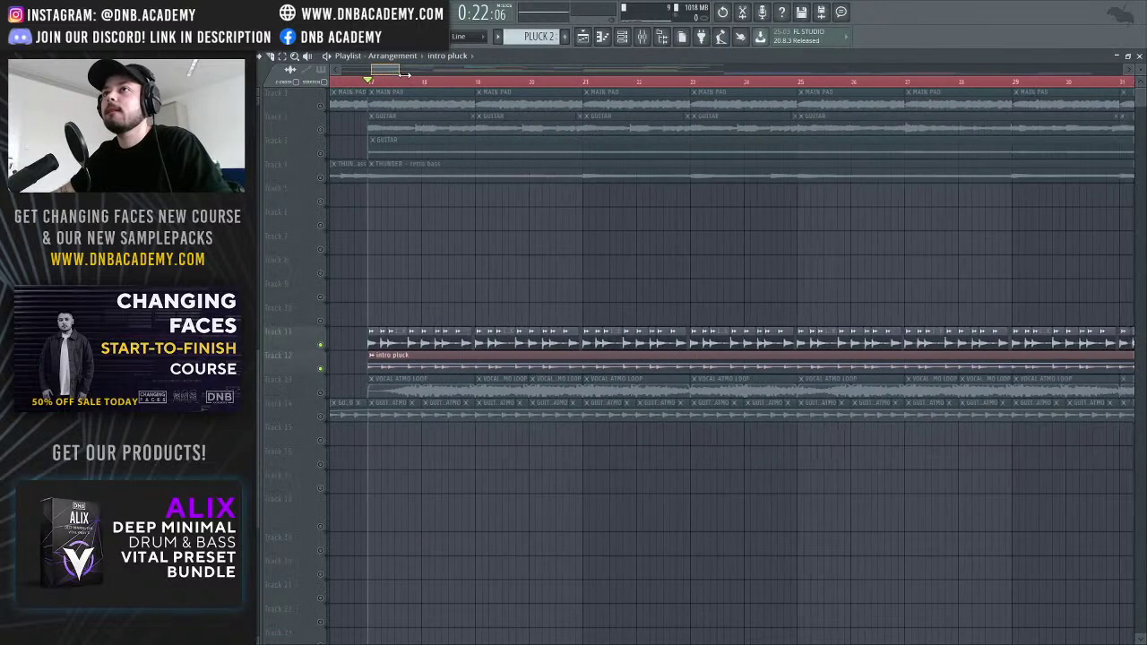
{"action": "scroll", "coordinate": [403, 71], "scroll_direction": "down", "scroll_amount": 2}
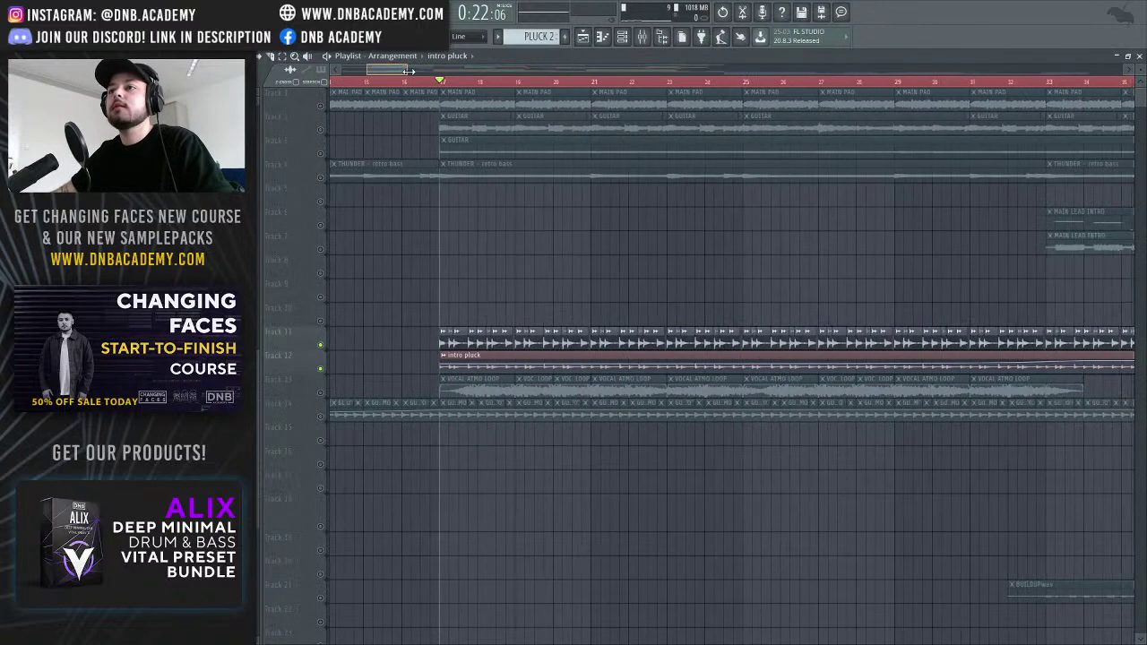
{"action": "key", "text": "space"}
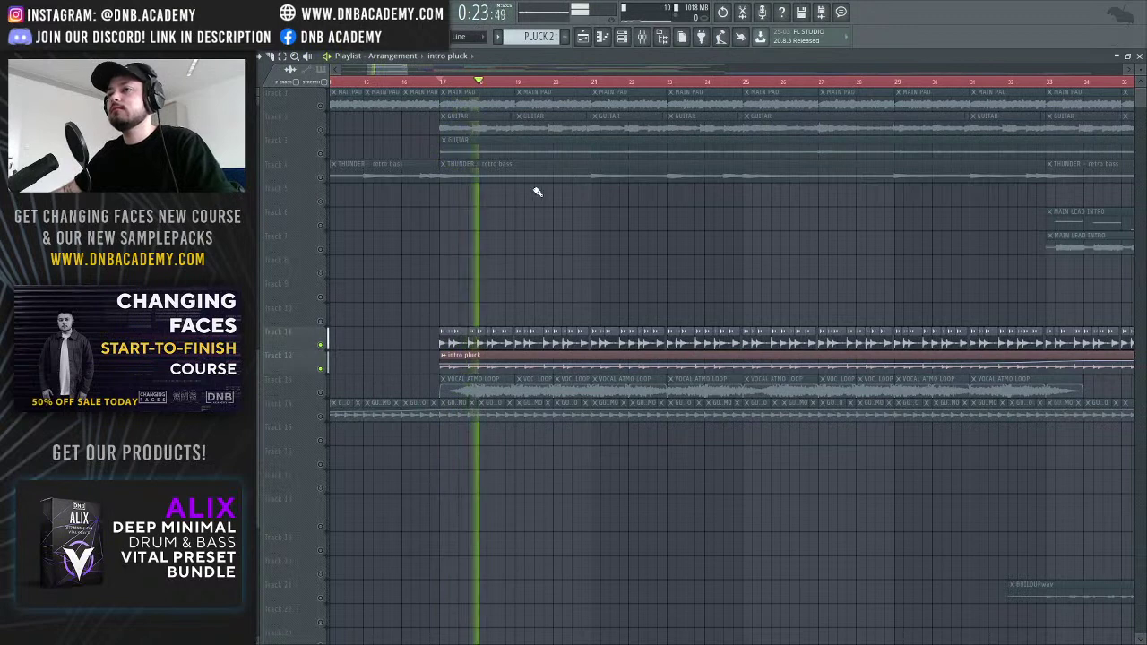
{"action": "scroll", "coordinate": [433, 248], "scroll_direction": "right", "scroll_amount": 1}
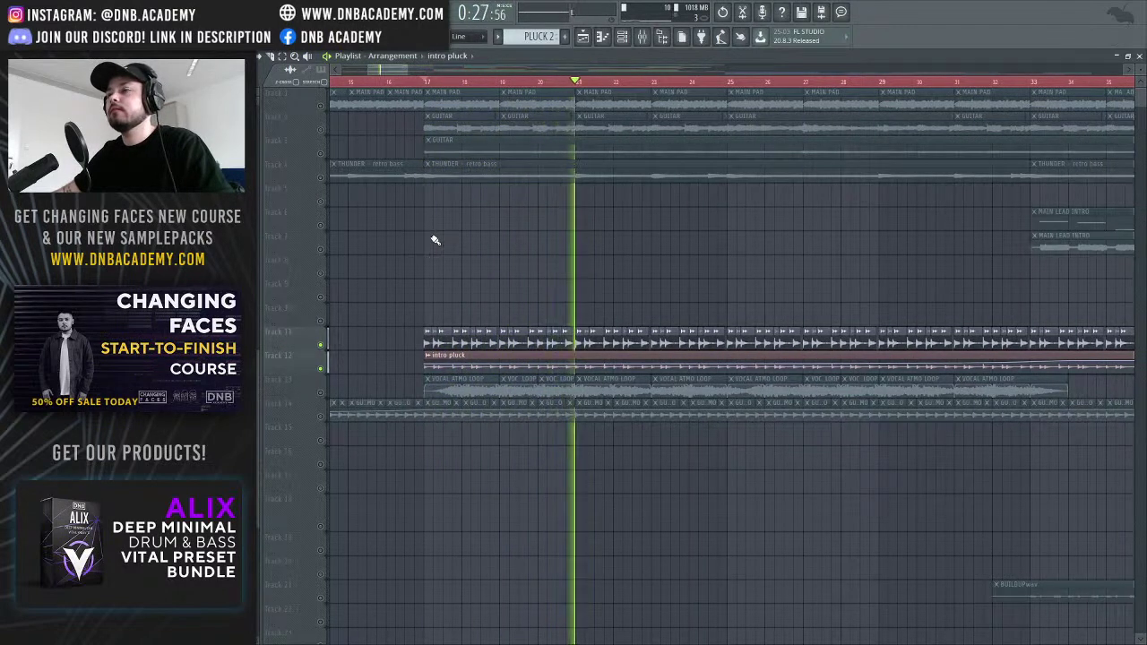
{"action": "key", "text": "space"}
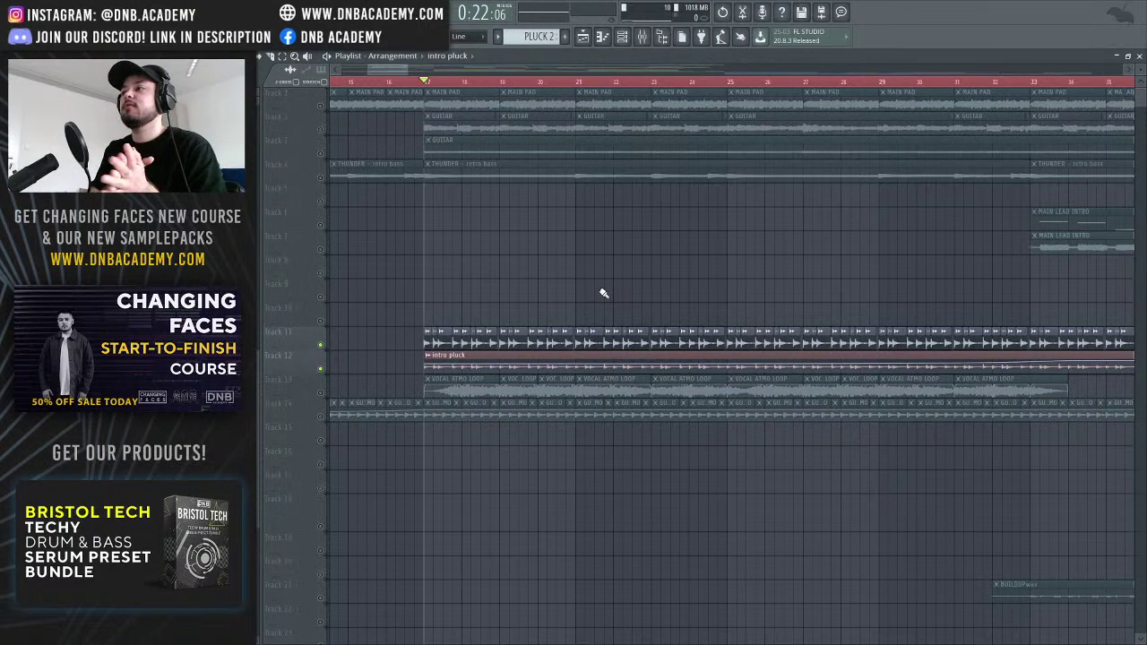
Unmute the guitar atmo, retro bass, both guitar tracks and the main pad alongside the intro plucks
{"action": "left_click", "coordinate": [321, 416]}
{"action": "left_click", "coordinate": [321, 176]}
{"action": "left_click", "coordinate": [321, 154]}
{"action": "left_click", "coordinate": [321, 129]}
{"action": "left_click", "coordinate": [321, 106]}
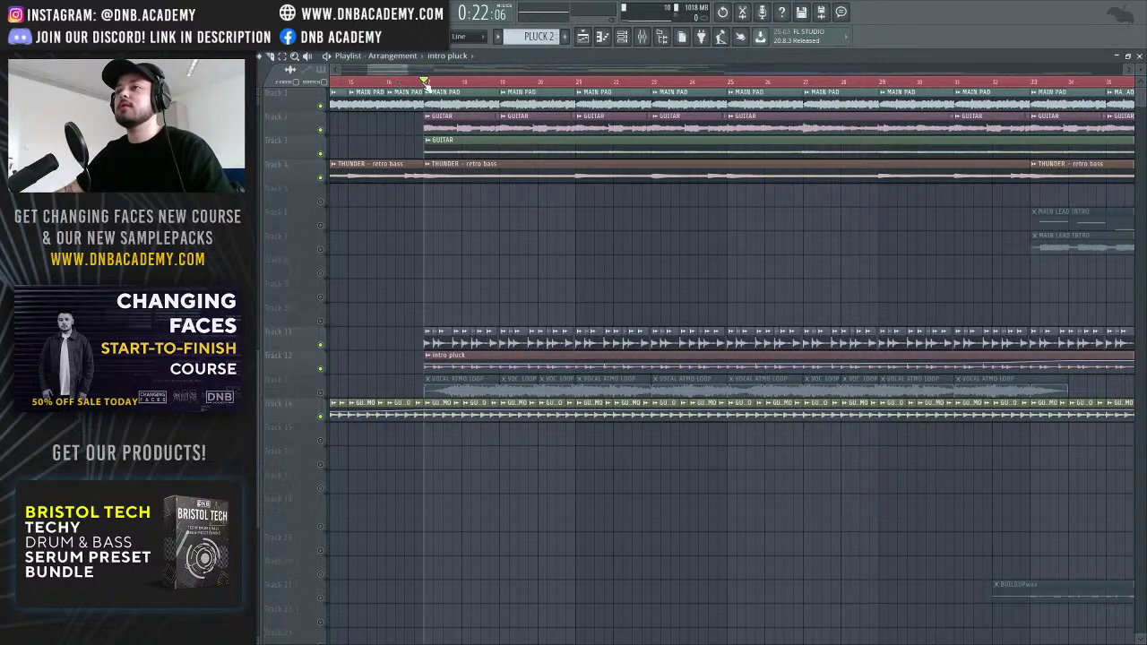
Play the intro from bar 17 with the plucks, guitars, retro bass and pad together, stopping after several bars
{"action": "key", "text": "space"}
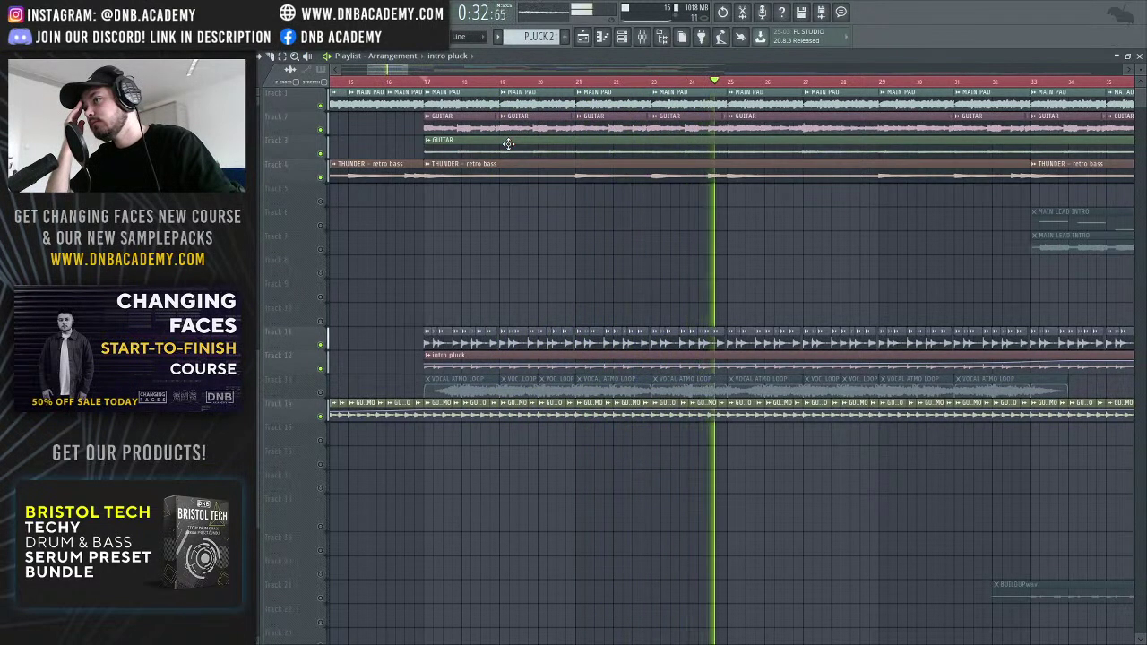
{"action": "key", "text": "space"}
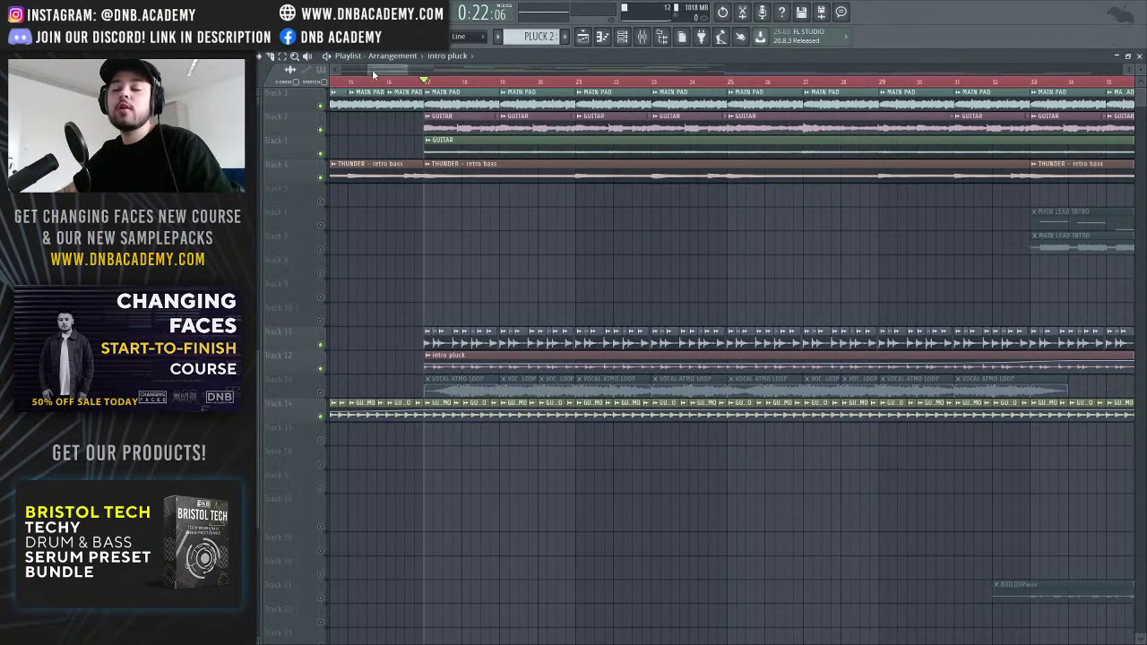
{"action": "left_click_drag", "start_coordinate": [406, 69], "coordinate": [387, 72]}
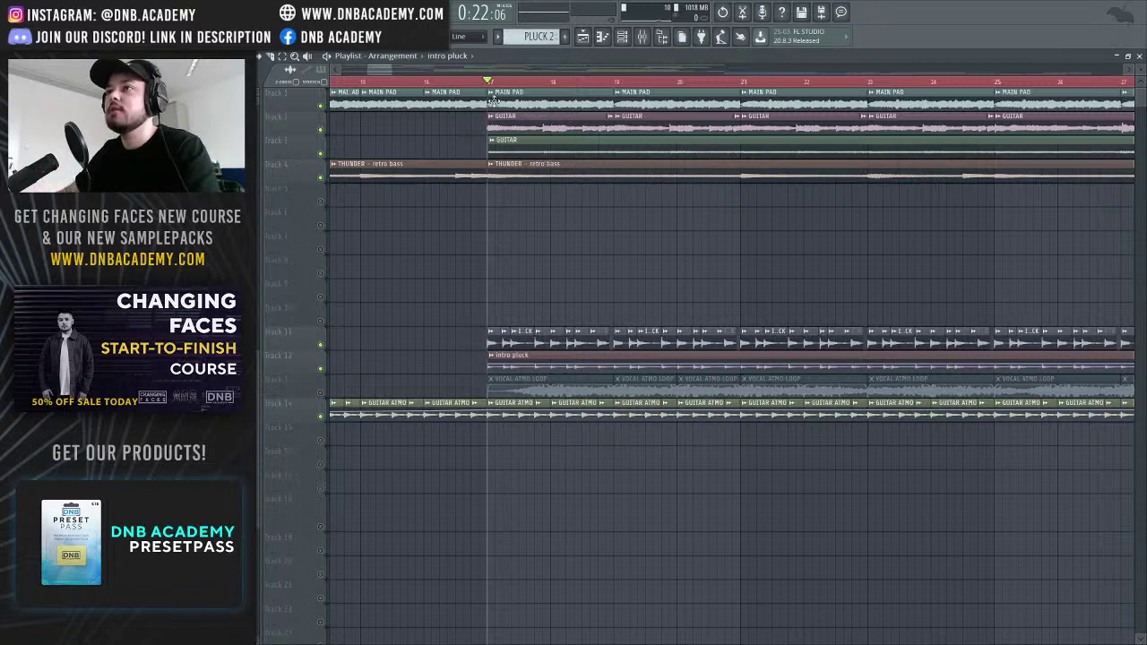
{"action": "left_click_drag", "start_coordinate": [380, 70], "coordinate": [387, 71]}
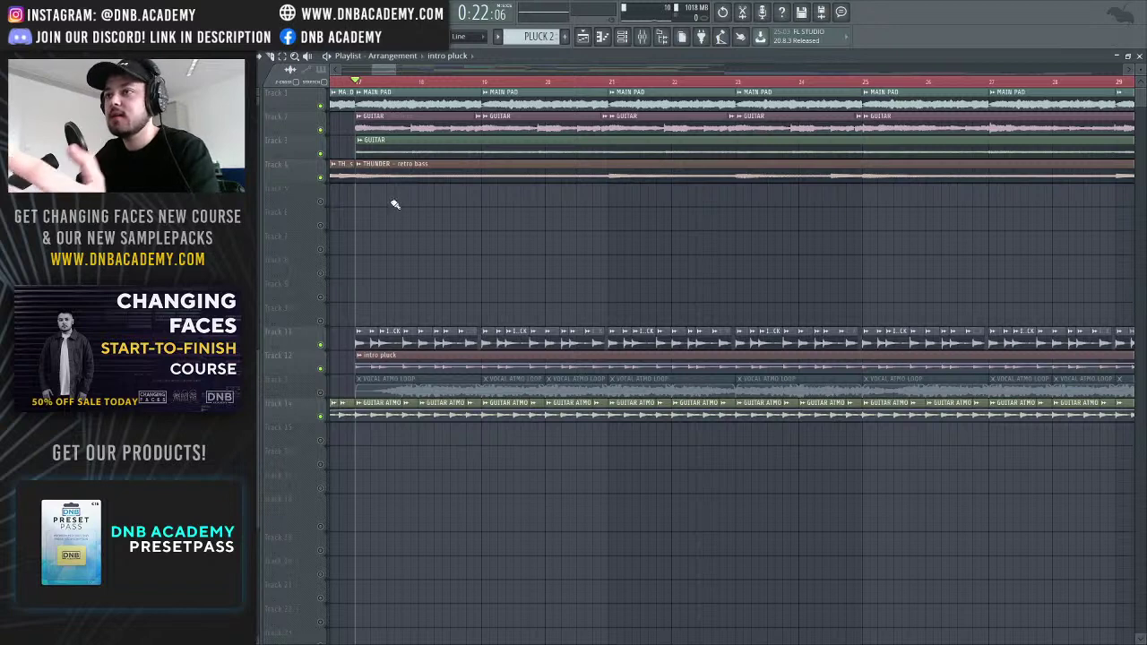
Check where the vocal atmo loop is used in the arrangement, solo its track 13 and play it from bar 17
{"action": "scroll", "coordinate": [340, 404], "scroll_direction": "down", "scroll_amount": 3}
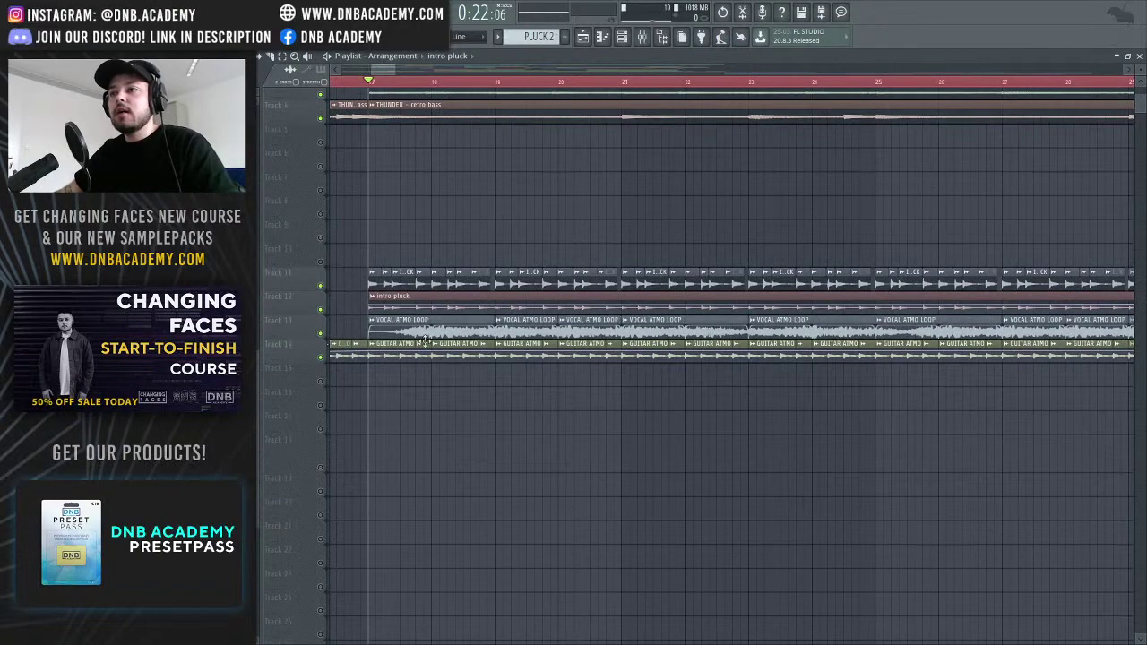
{"action": "scroll", "coordinate": [469, 366], "scroll_direction": "up", "scroll_amount": 2}
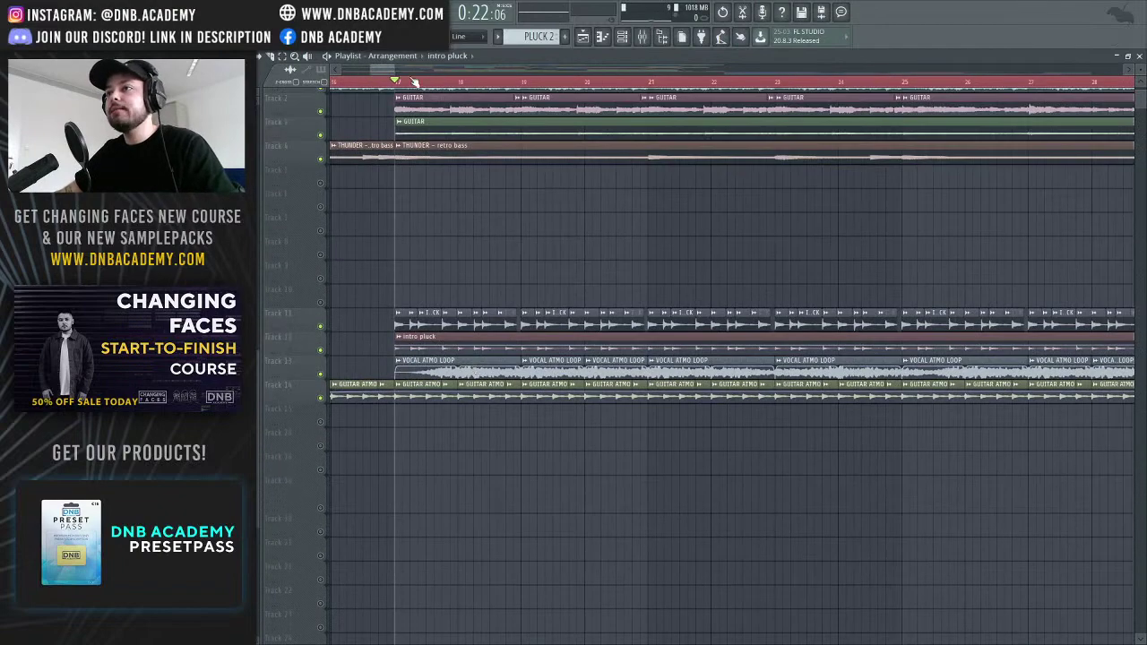
{"action": "scroll", "coordinate": [682, 344], "scroll_direction": "down", "scroll_amount": 8}
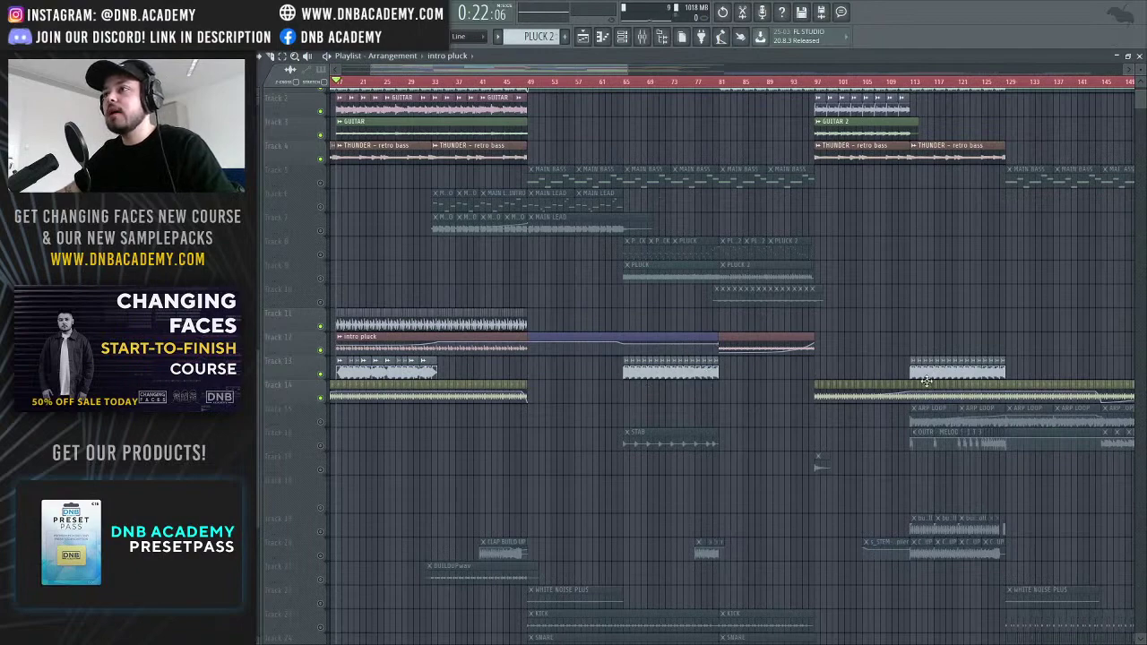
{"action": "left_click_drag", "start_coordinate": [638, 69], "coordinate": [513, 69]}
{"action": "scroll", "coordinate": [472, 161], "scroll_direction": "up", "scroll_amount": 5}
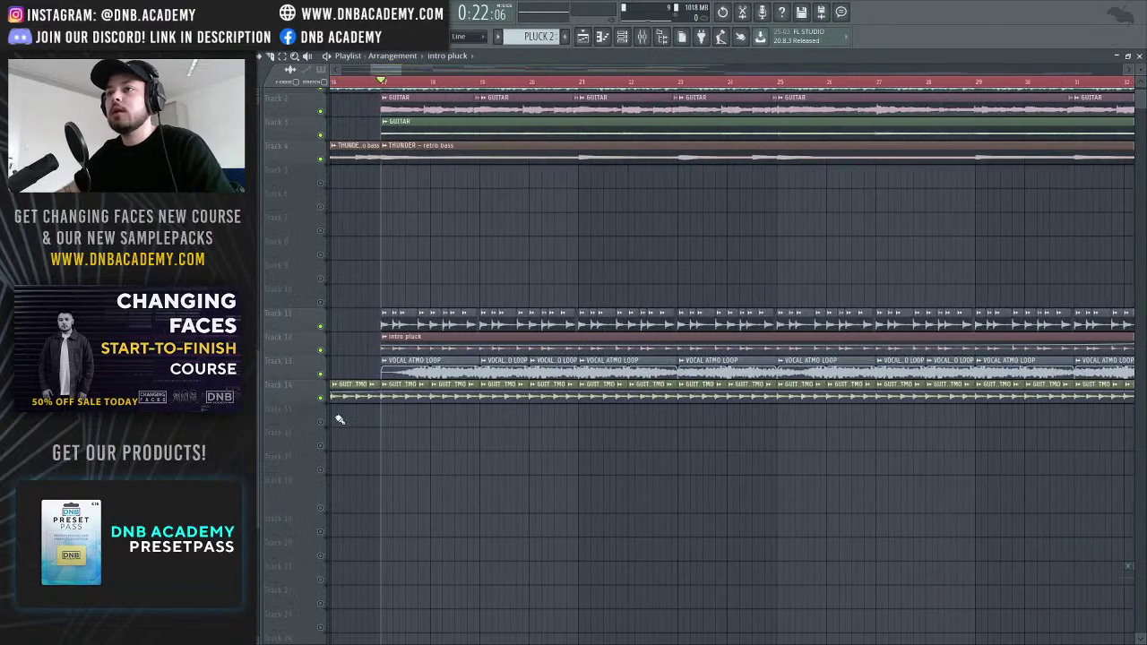
{"action": "right_click", "coordinate": [321, 374]}
{"action": "key", "text": "space"}
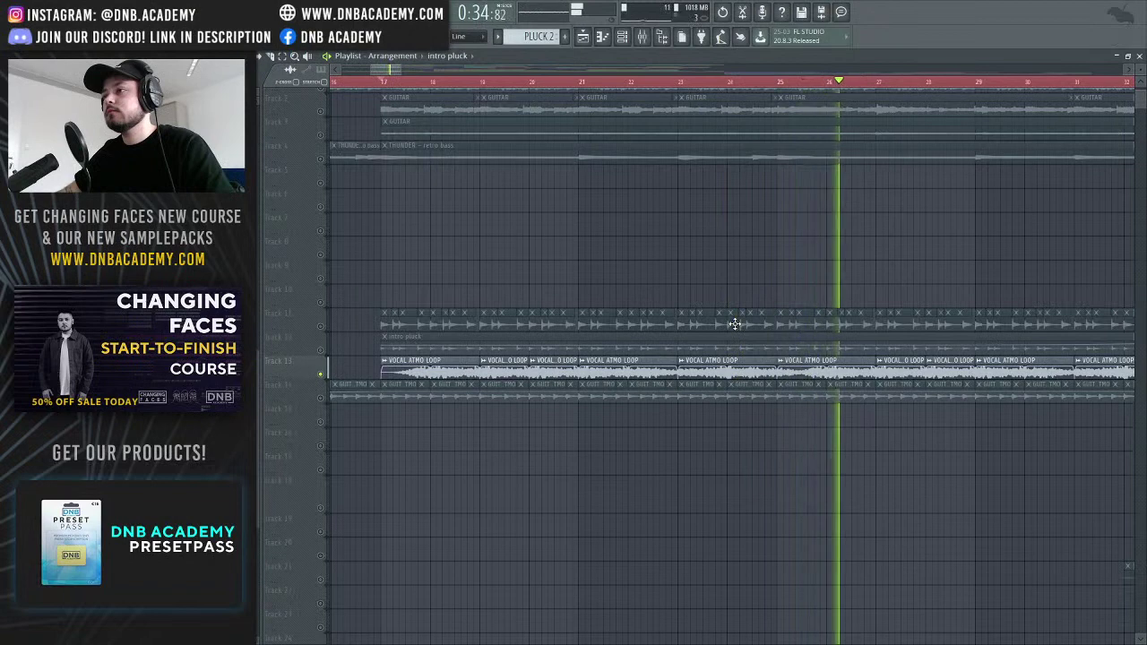
{"action": "key", "text": "space"}
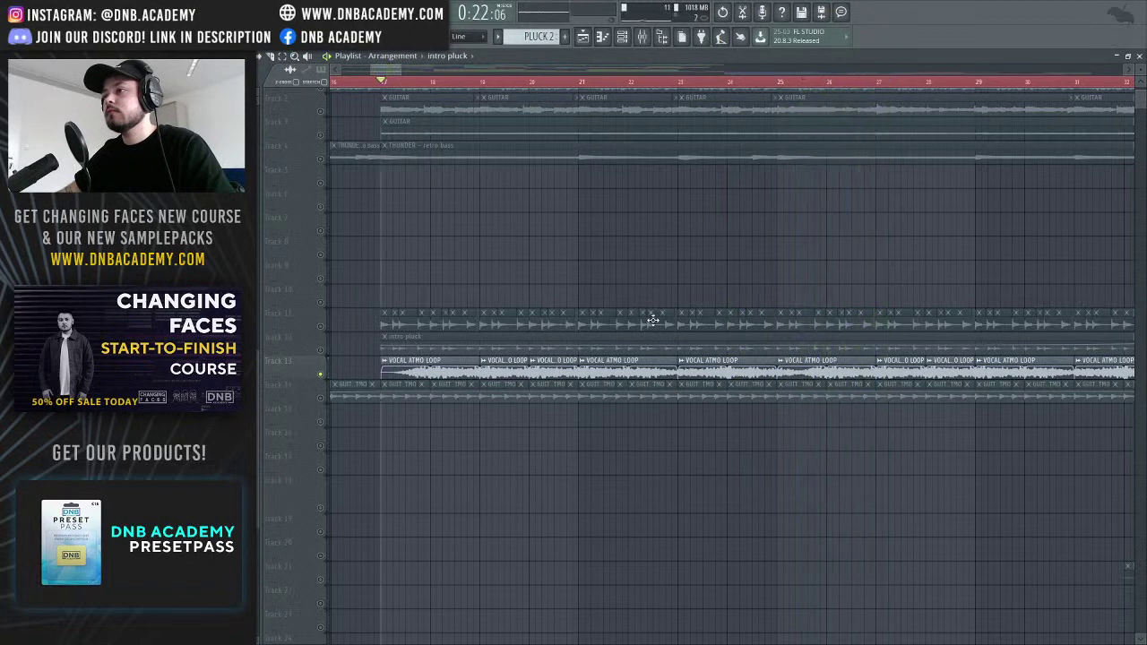
Unmute the two intro pluck tracks (11 and 12) alongside the soloed vocal atmo loop
{"action": "scroll", "coordinate": [656, 327], "scroll_direction": "up", "scroll_amount": 1}
{"action": "scroll", "coordinate": [657, 327], "scroll_direction": "up", "scroll_amount": 1}
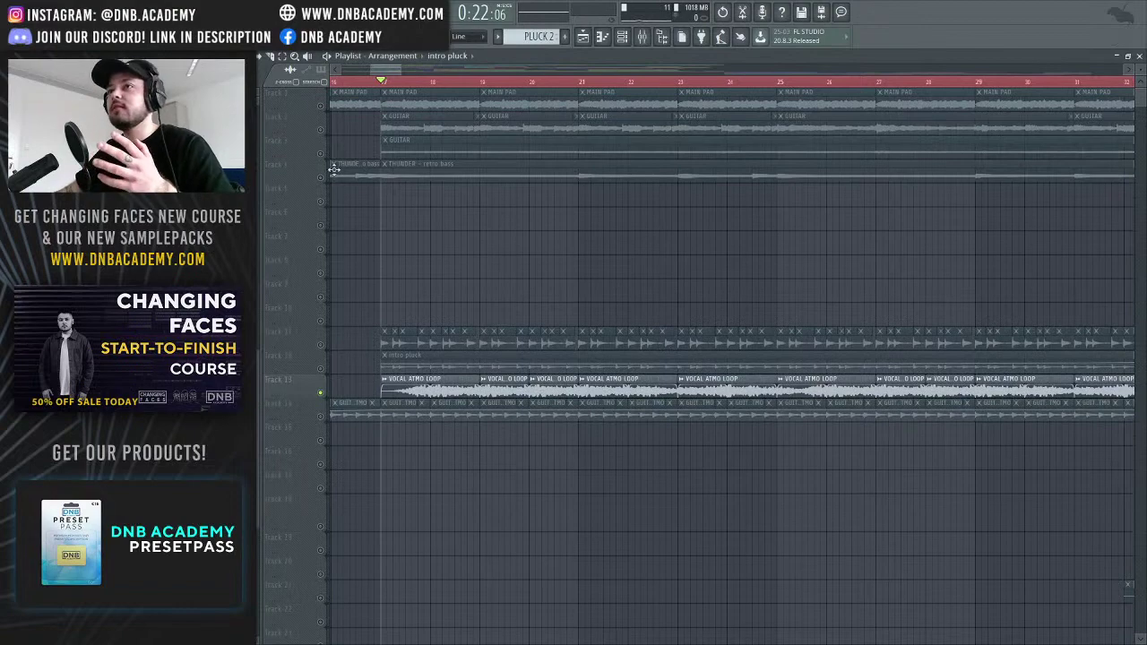
{"action": "left_click_drag", "start_coordinate": [397, 73], "coordinate": [625, 181]}
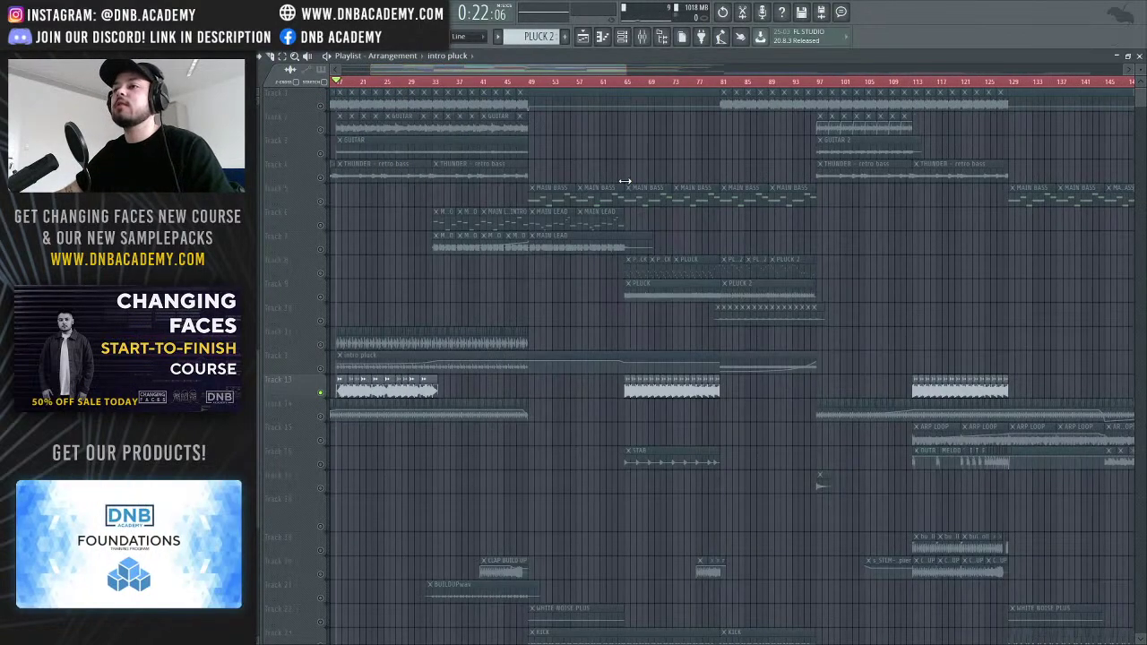
{"action": "left_click_drag", "start_coordinate": [623, 68], "coordinate": [416, 104]}
{"action": "left_click", "coordinate": [321, 370]}
{"action": "left_click", "coordinate": [321, 345]}
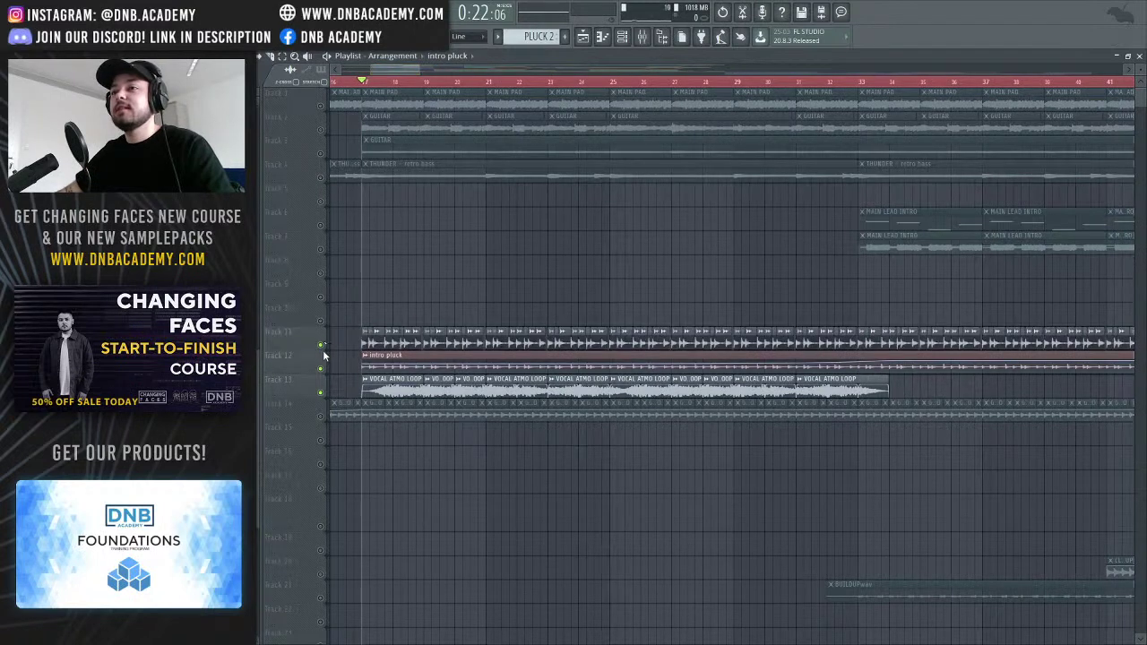
Unmute the retro bass, both guitar tracks, the main pad and the guitar atmo track to restore the full intro
{"action": "left_click", "coordinate": [321, 177]}
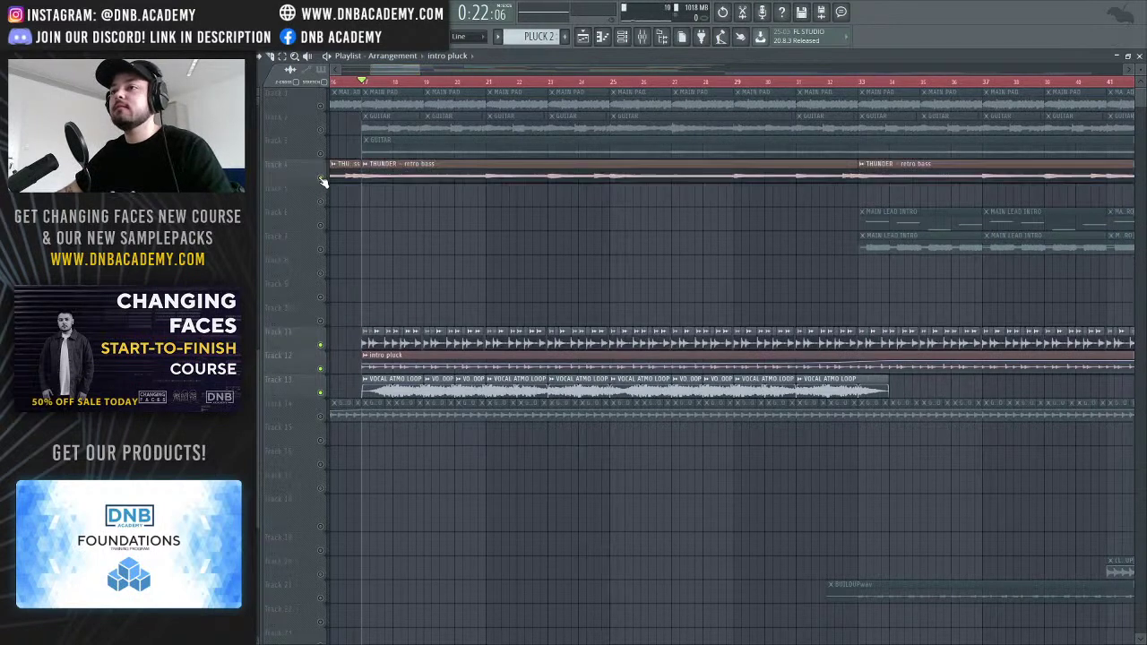
{"action": "left_click", "coordinate": [321, 155]}
{"action": "left_click", "coordinate": [321, 130]}
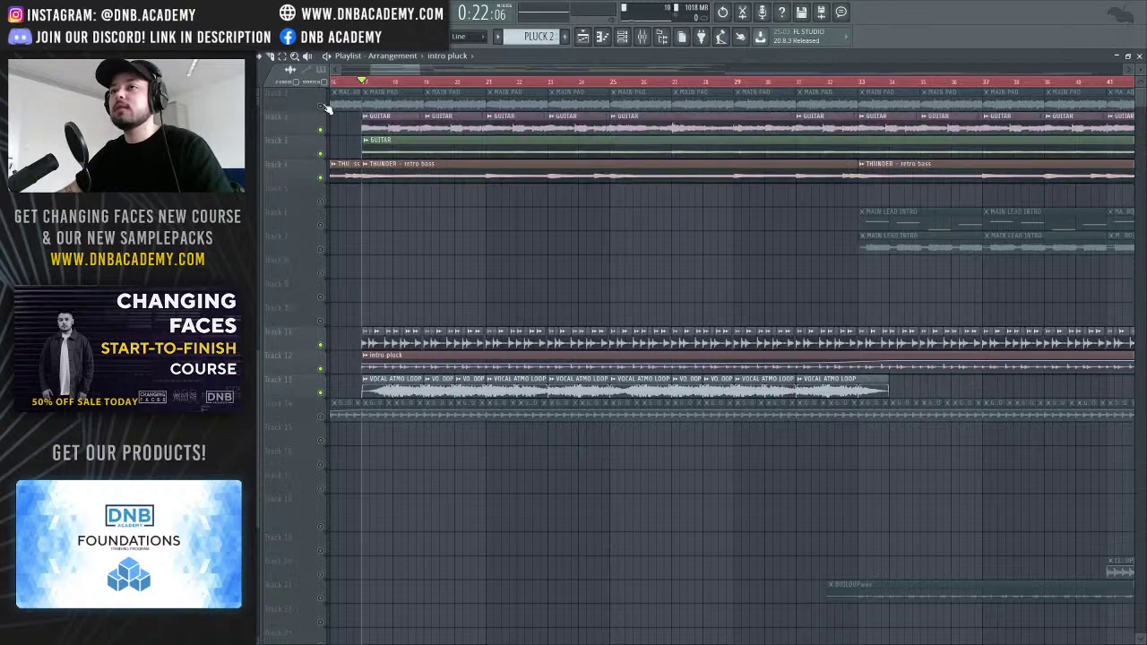
{"action": "left_click", "coordinate": [321, 106]}
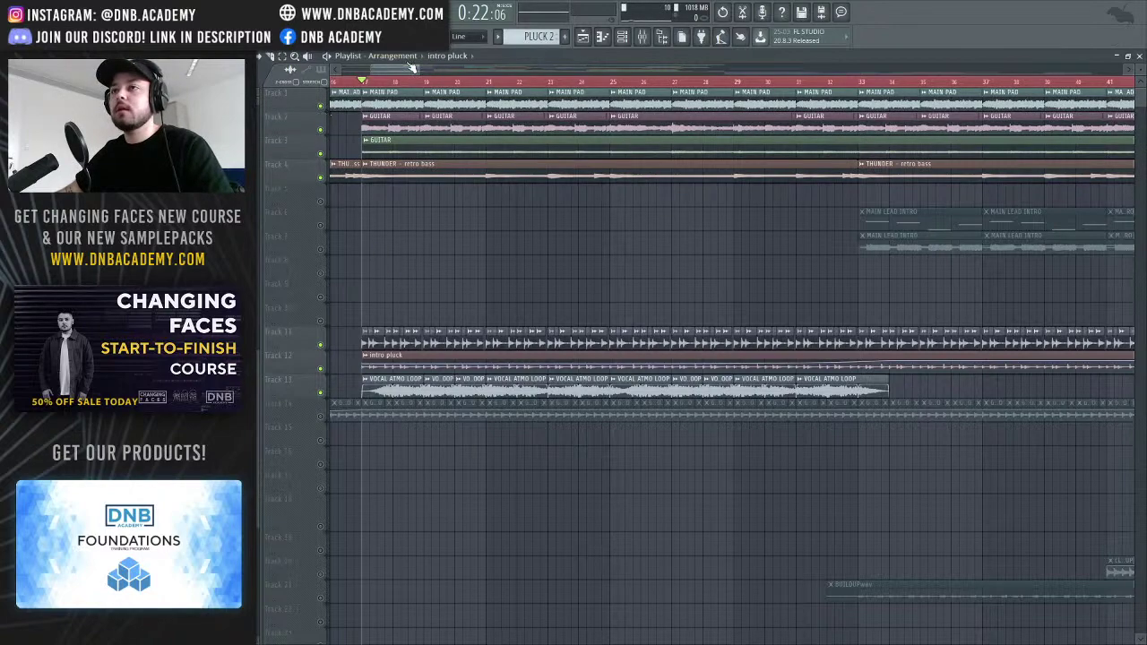
{"action": "left_click_drag", "start_coordinate": [414, 69], "coordinate": [405, 72]}
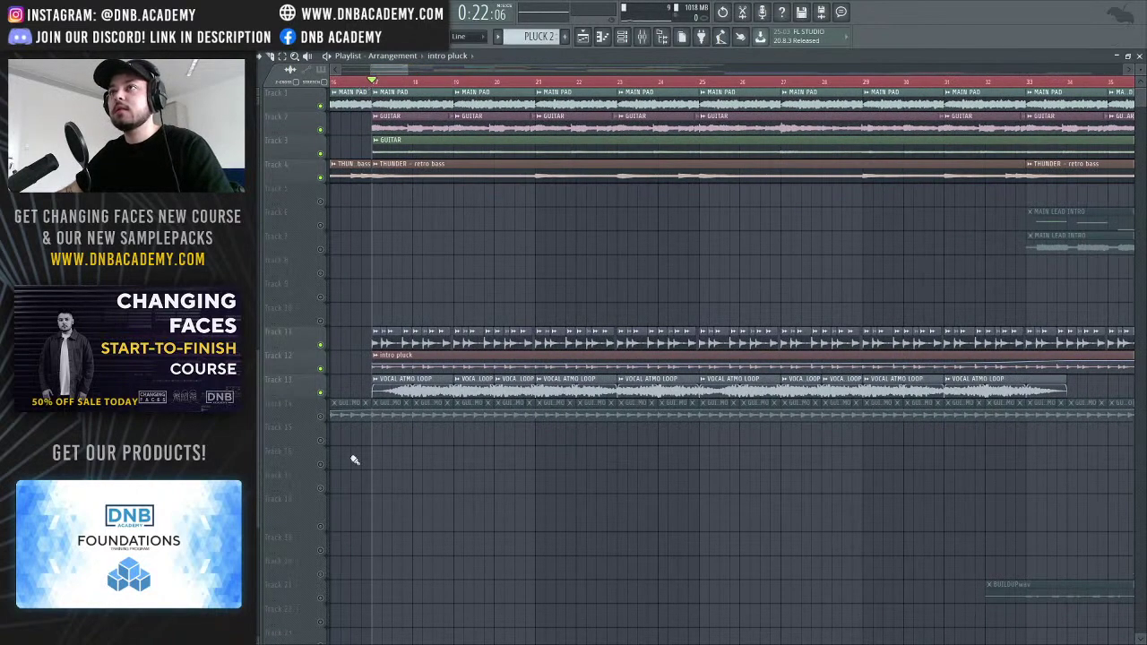
{"action": "left_click", "coordinate": [320, 417]}
Play the full intro from bar 17 and mute the vocal atmo loop on track 13 during playback
{"action": "scroll", "coordinate": [367, 448], "scroll_direction": "right", "scroll_amount": 2}
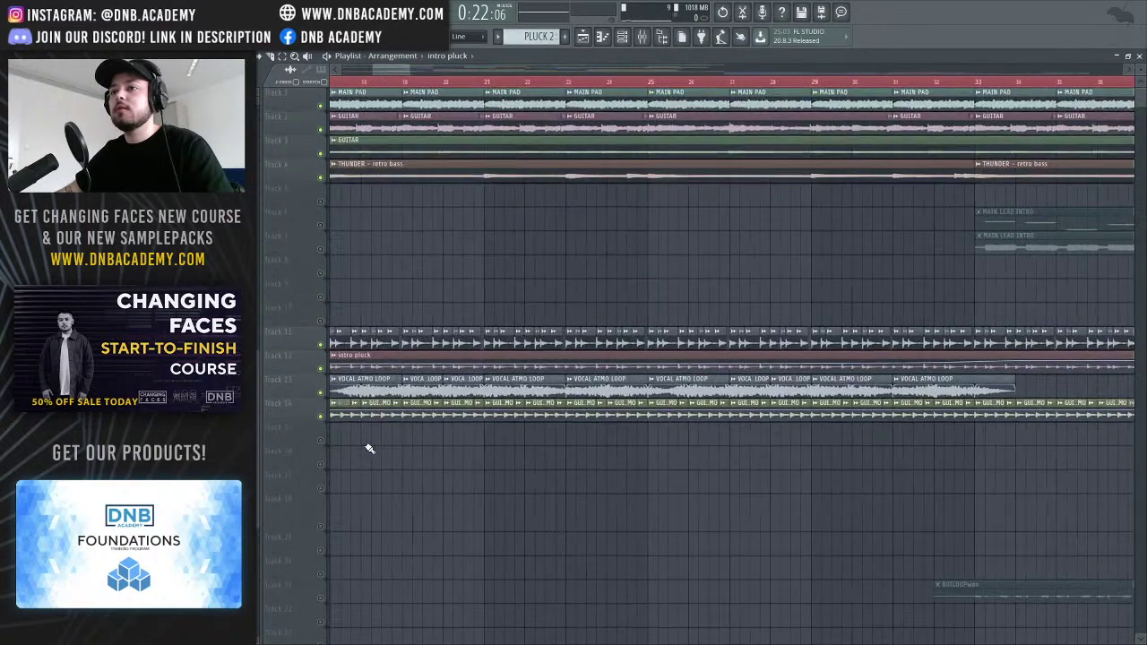
{"action": "scroll", "coordinate": [385, 79], "scroll_direction": "left", "scroll_amount": 5}
{"action": "key", "text": "space"}
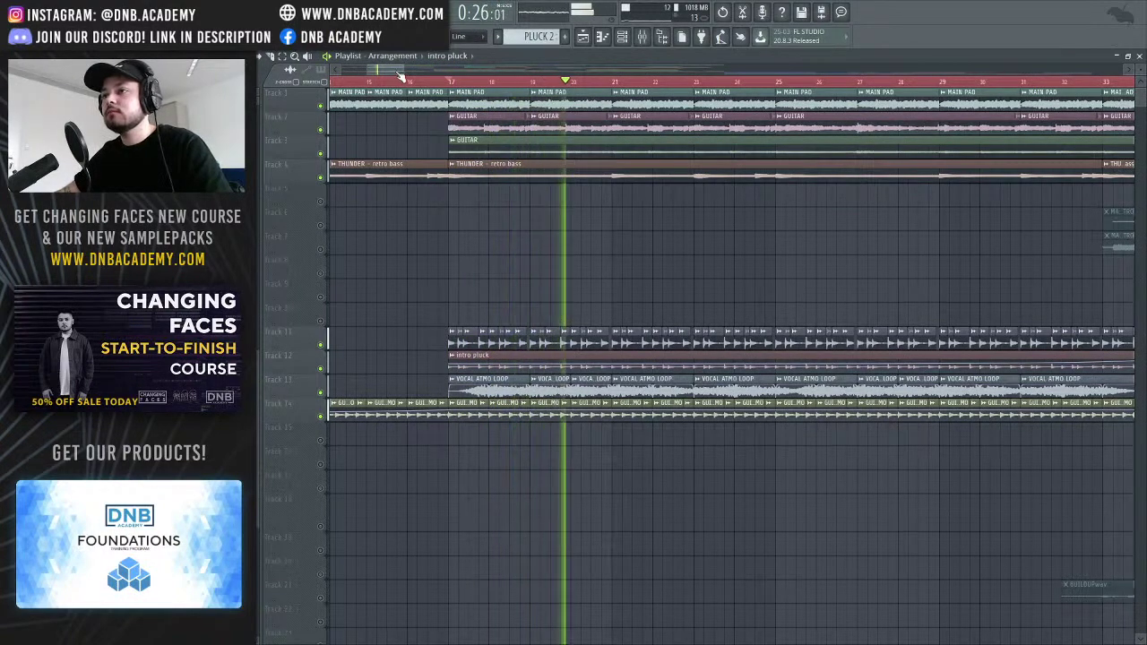
{"action": "scroll", "coordinate": [421, 83], "scroll_direction": "down", "scroll_amount": 1}
{"action": "scroll", "coordinate": [422, 84], "scroll_direction": "down", "scroll_amount": 3}
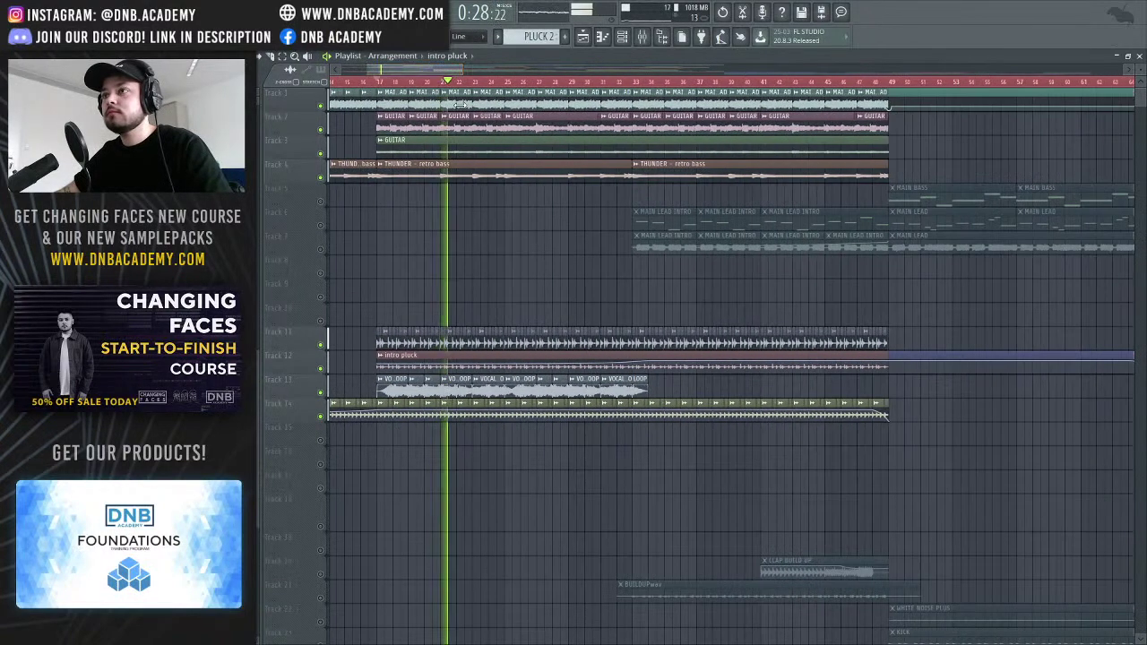
{"action": "left_click", "coordinate": [321, 393]}
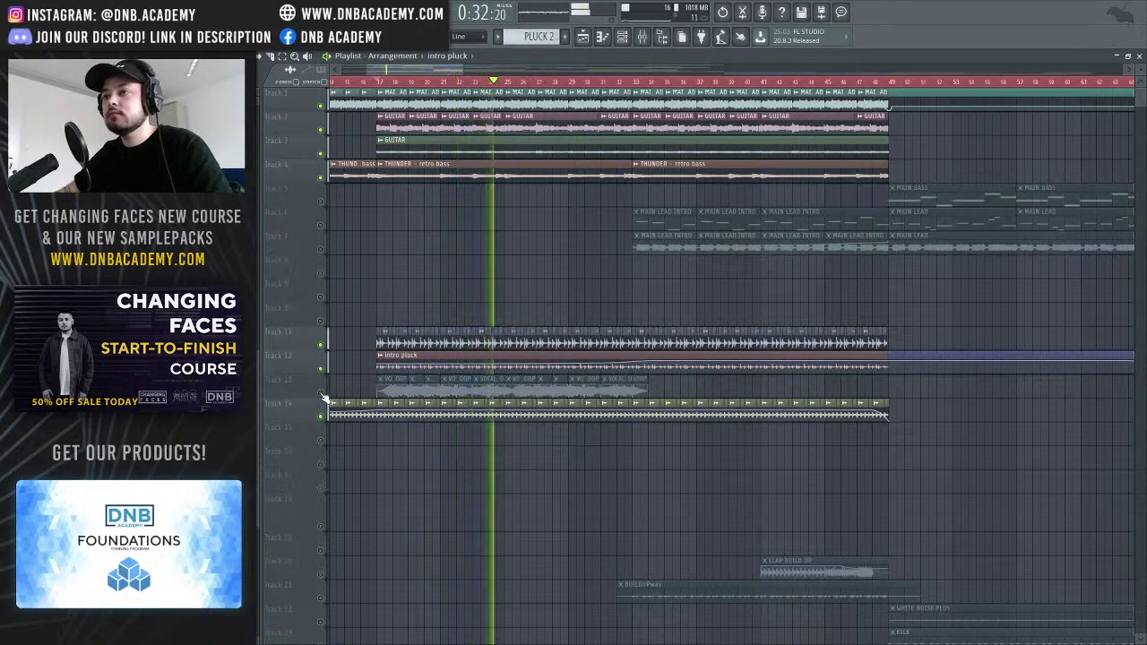
Unmute the vocal atmo loop on track 13 during playback, listen to the full intro and stop playback
{"action": "left_click", "coordinate": [322, 394]}
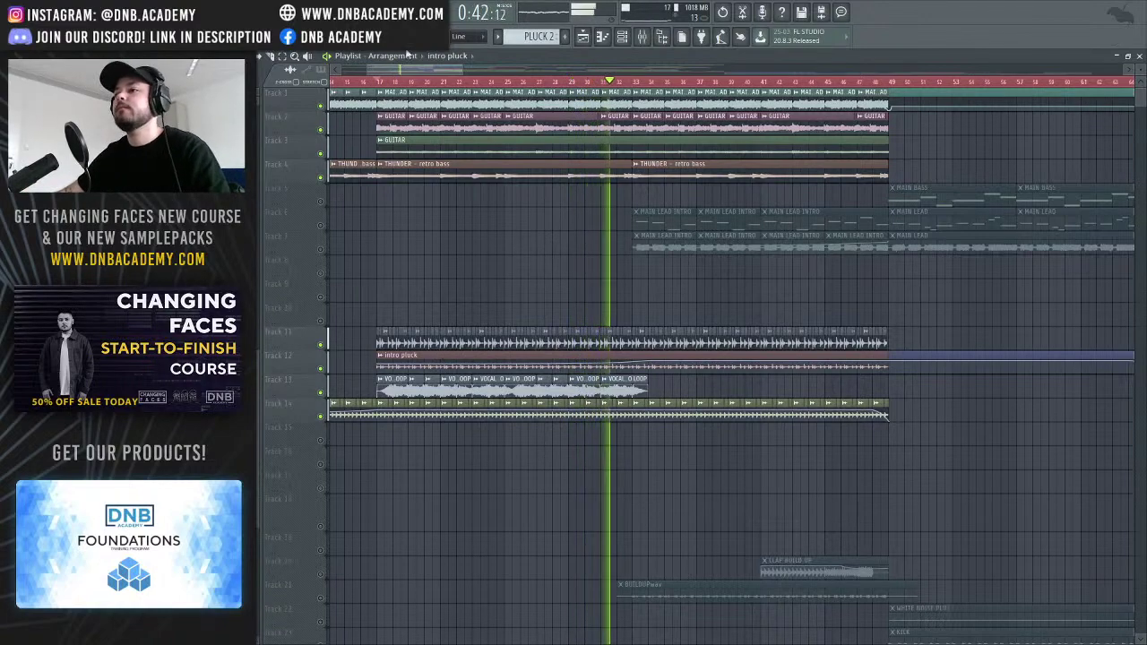
{"action": "scroll", "coordinate": [564, 101], "scroll_direction": "down", "scroll_amount": 2}
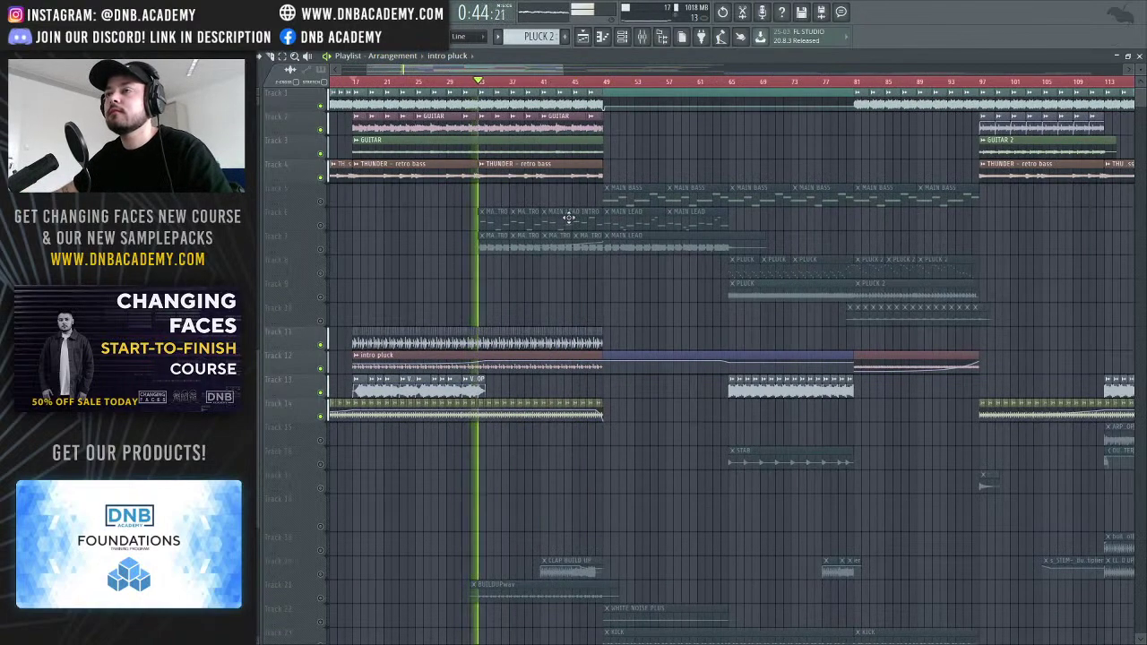
{"action": "key", "text": "space"}
{"action": "scroll", "coordinate": [557, 81], "scroll_direction": "left", "scroll_amount": 2}
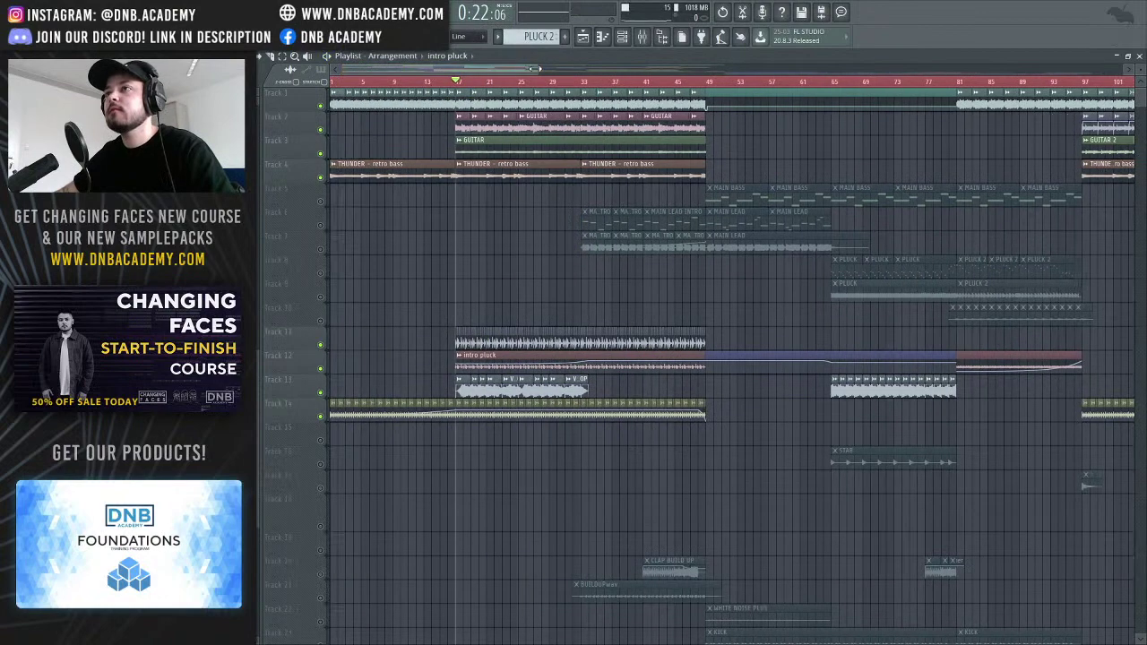
Examine the rest of the arrangement, from the intro layers down to the muted drum, riser and effects tracks
{"action": "scroll", "coordinate": [556, 68], "scroll_direction": "down", "scroll_amount": 2}
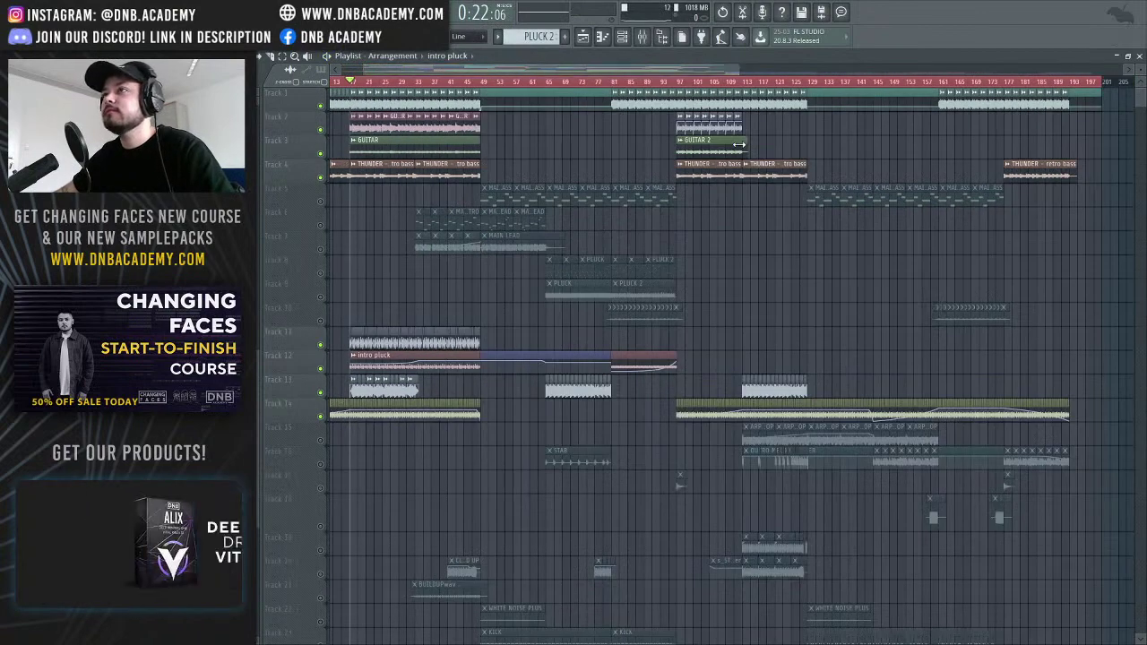
{"action": "scroll", "coordinate": [387, 433], "scroll_direction": "down", "scroll_amount": 3}
{"action": "scroll", "coordinate": [385, 432], "scroll_direction": "down", "scroll_amount": 5}
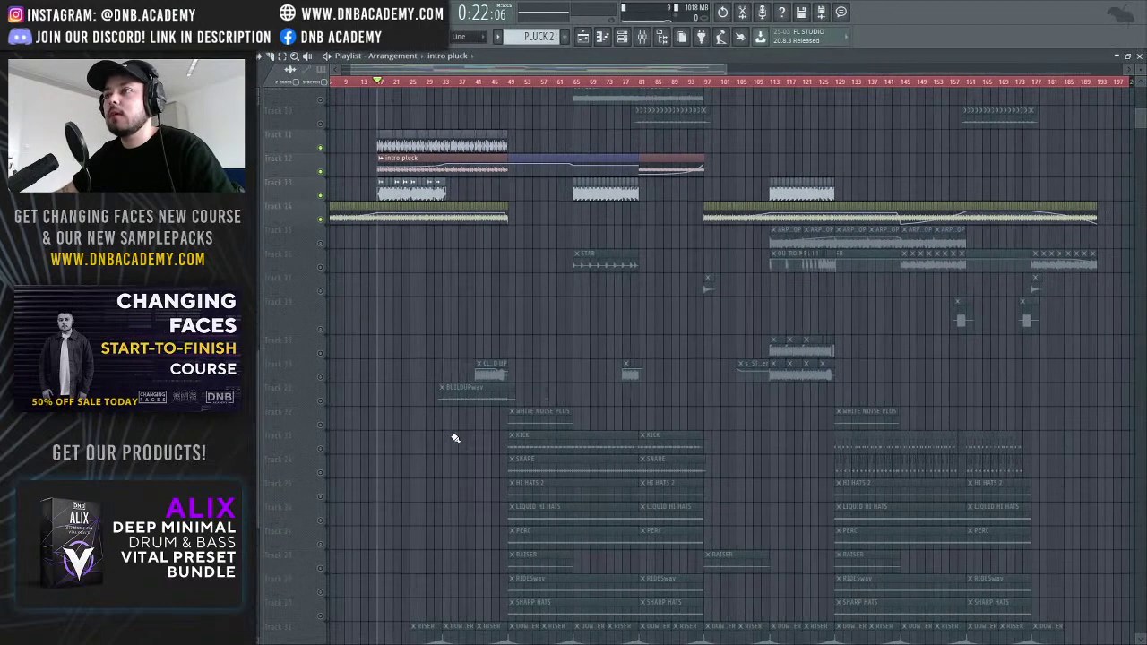
{"action": "scroll", "coordinate": [452, 436], "scroll_direction": "up", "scroll_amount": 5}
{"action": "scroll", "coordinate": [456, 439], "scroll_direction": "up", "scroll_amount": 3}
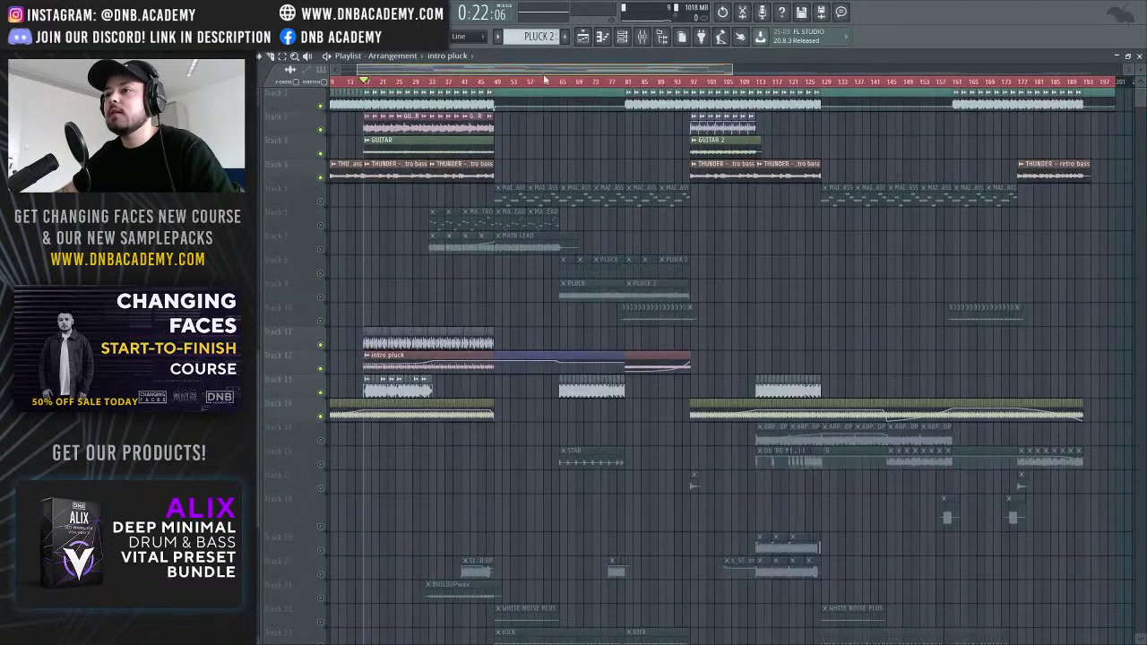
{"action": "scroll", "coordinate": [588, 68], "scroll_direction": "left", "scroll_amount": 1}
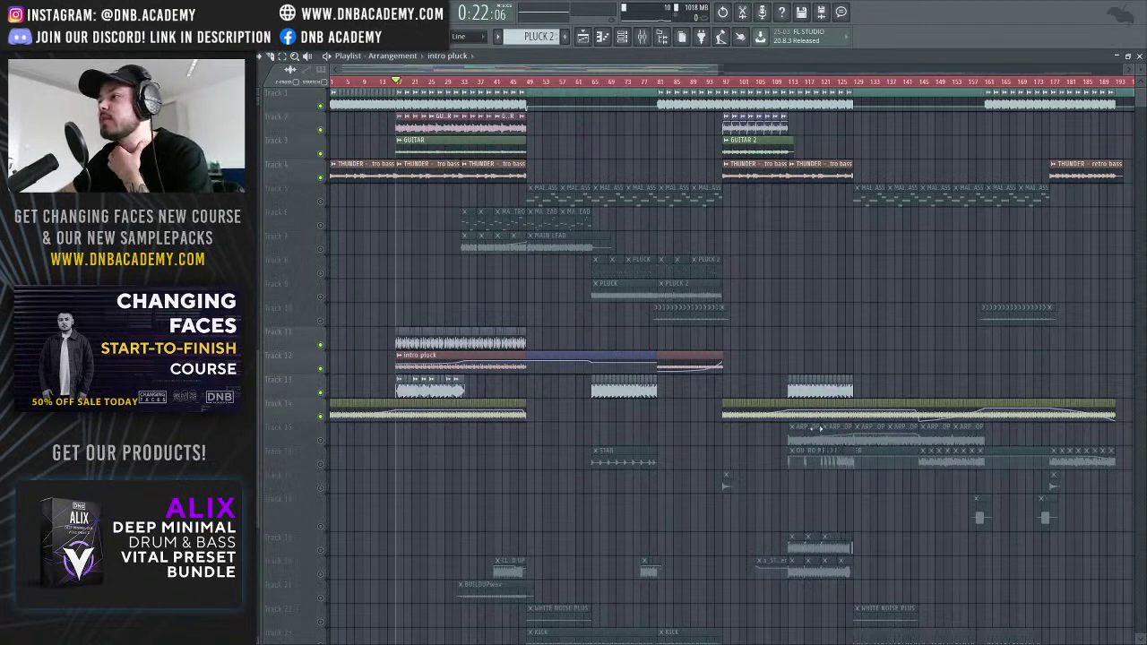
{"action": "scroll", "coordinate": [664, 450], "scroll_direction": "down", "scroll_amount": 4}
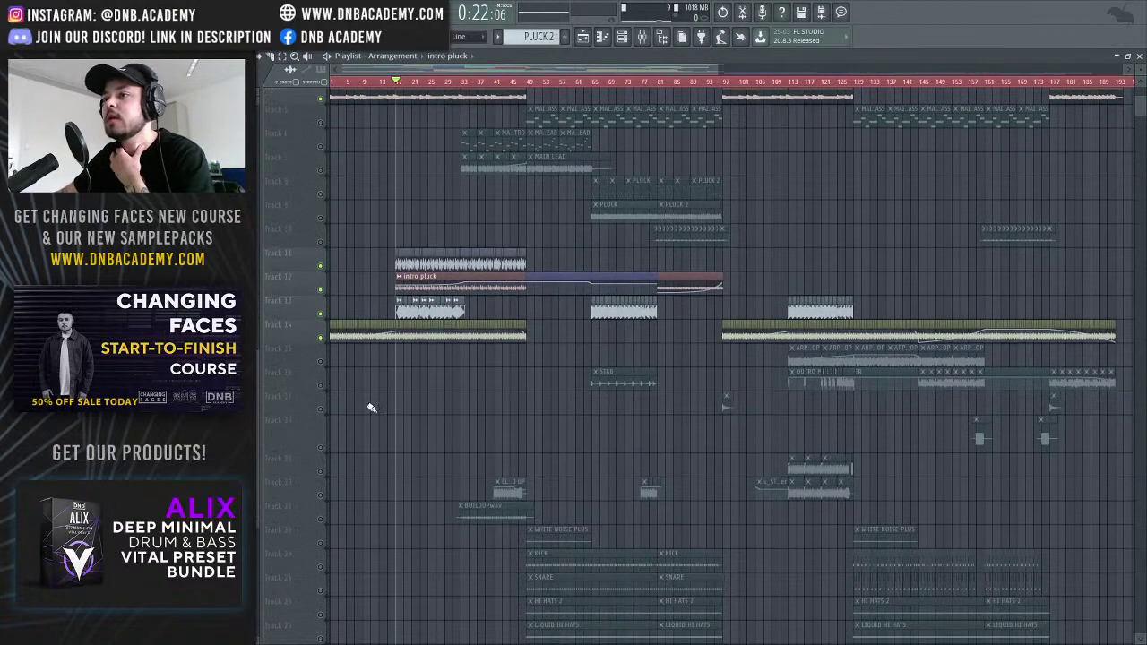
{"action": "scroll", "coordinate": [343, 390], "scroll_direction": "down", "scroll_amount": 11}
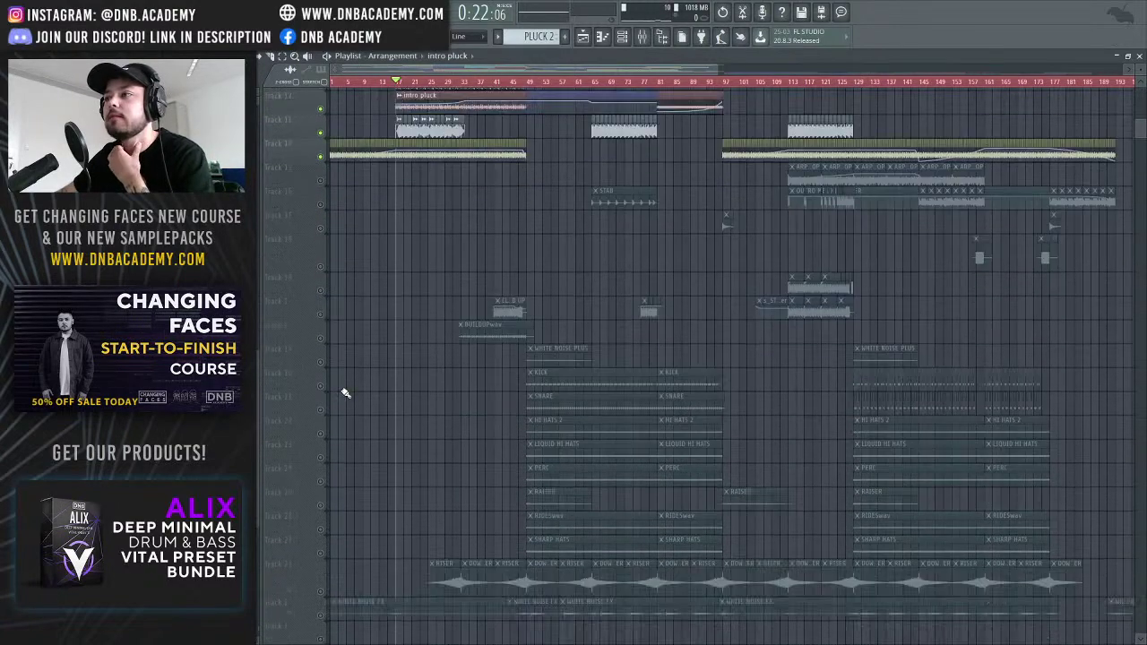
{"action": "scroll", "coordinate": [348, 395], "scroll_direction": "up", "scroll_amount": 15}
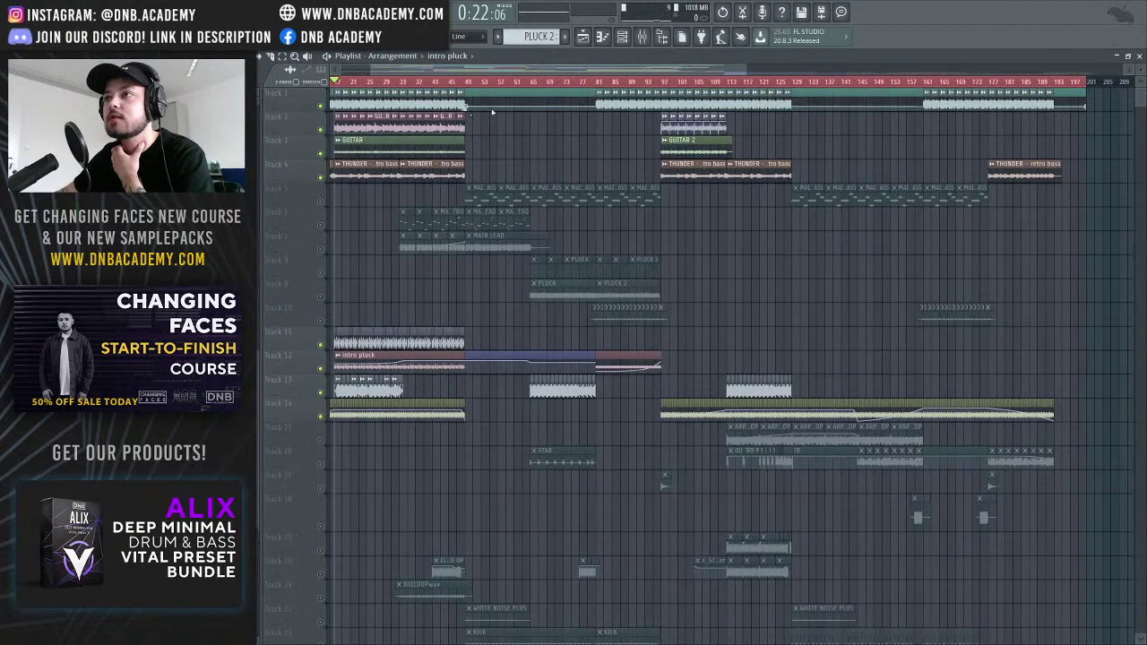
{"action": "left_click_drag", "start_coordinate": [676, 70], "coordinate": [641, 72]}
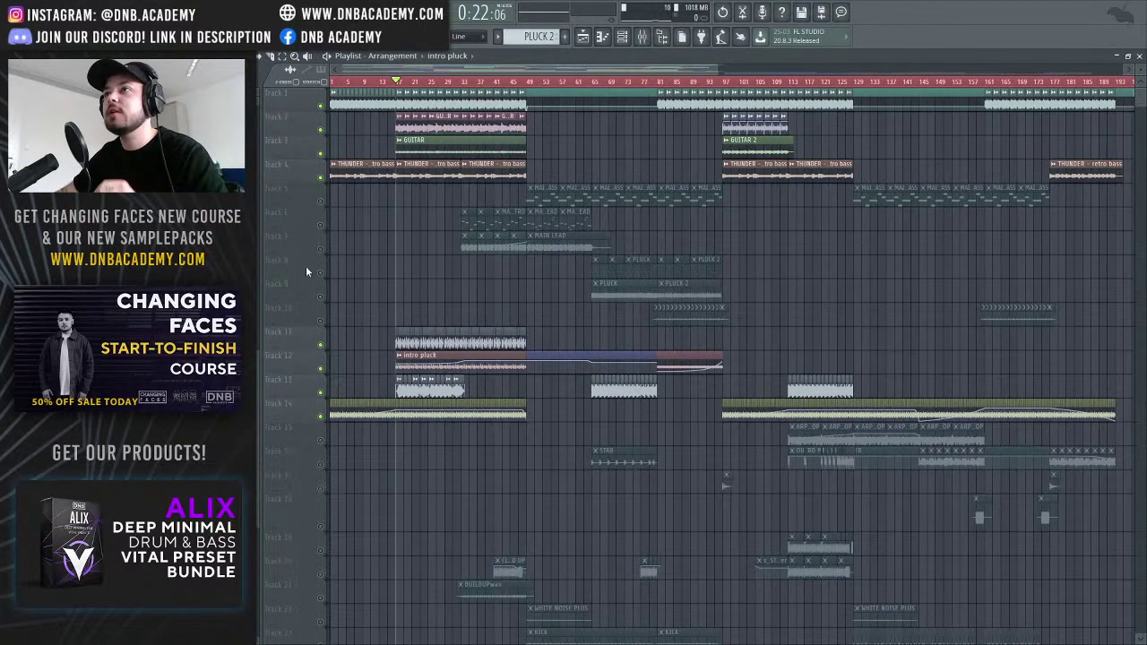
Unmute the main bass and main lead tracks (5 to 7) and solo the THUNDER_ACAPELLA track 34
{"action": "left_click", "coordinate": [322, 250]}
{"action": "left_click", "coordinate": [328, 200]}
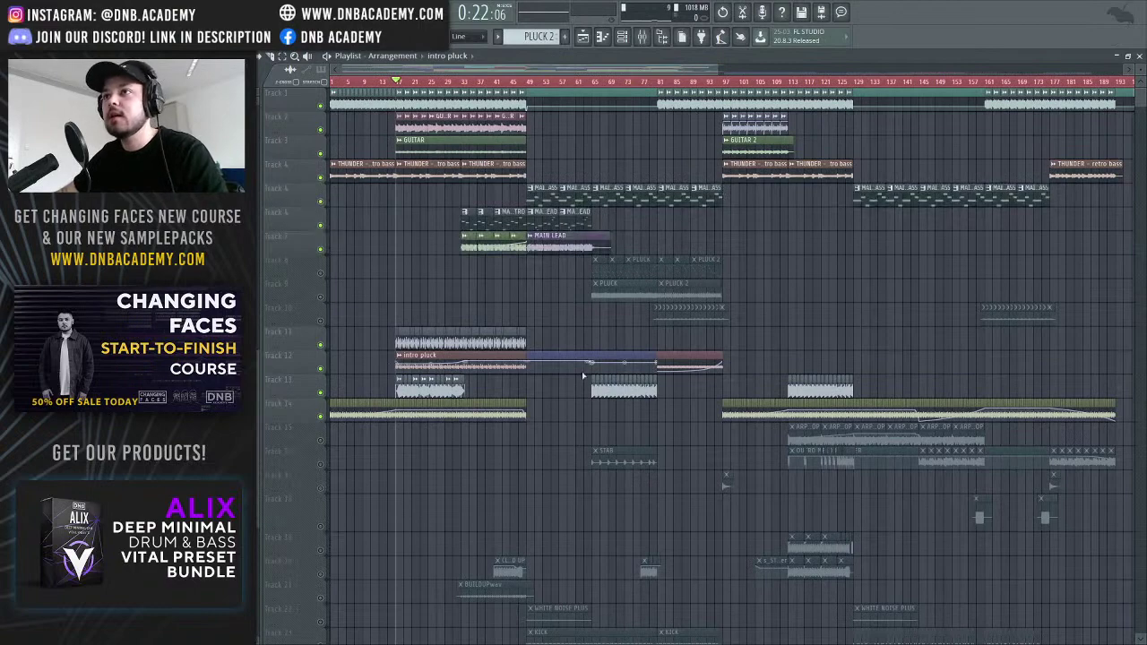
{"action": "scroll", "coordinate": [565, 384], "scroll_direction": "down", "scroll_amount": 10}
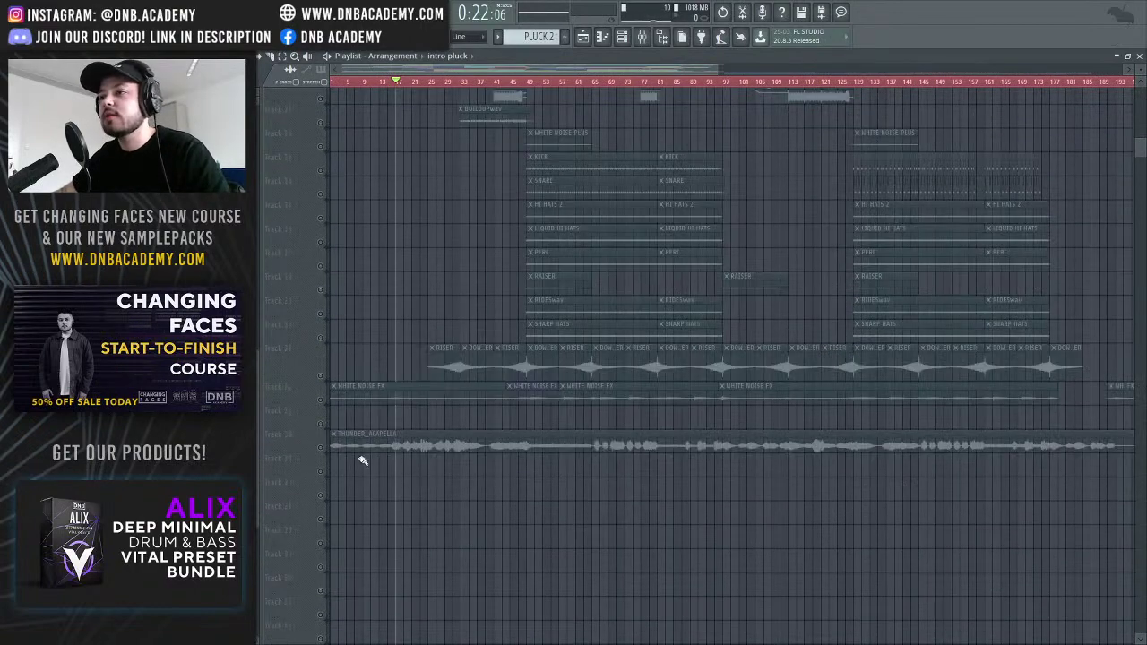
{"action": "left_click", "coordinate": [321, 448]}
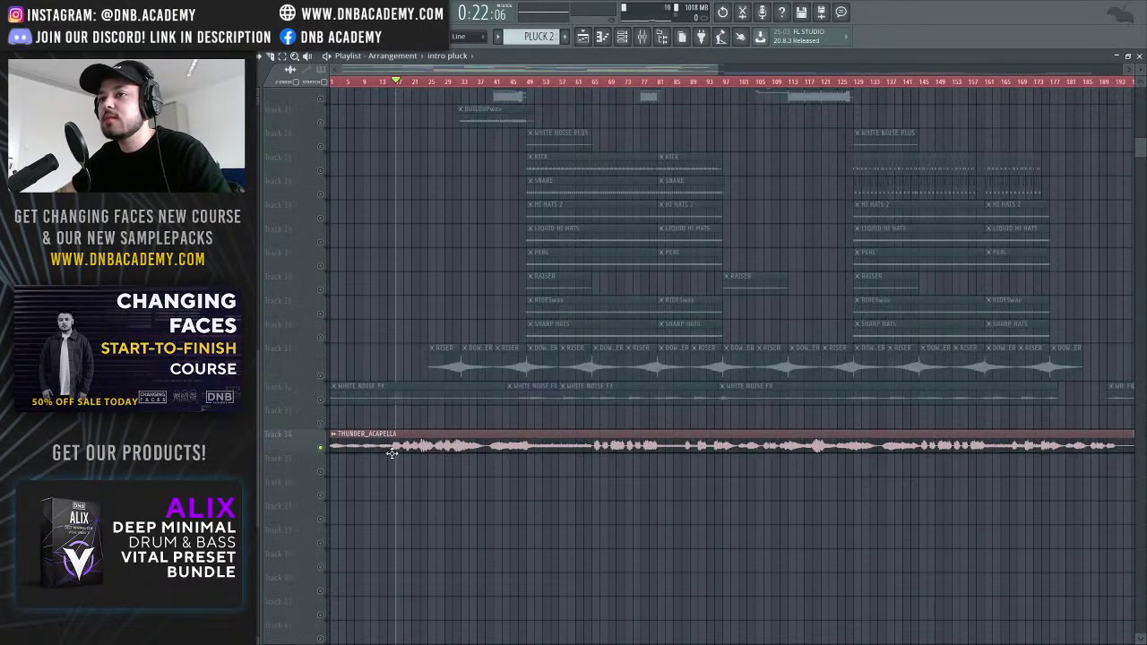
Play the soloed THUNDER_ACAPELLA from bar 17 up to the drop at bar 49
{"action": "left_click_drag", "start_coordinate": [717, 70], "coordinate": [529, 80]}
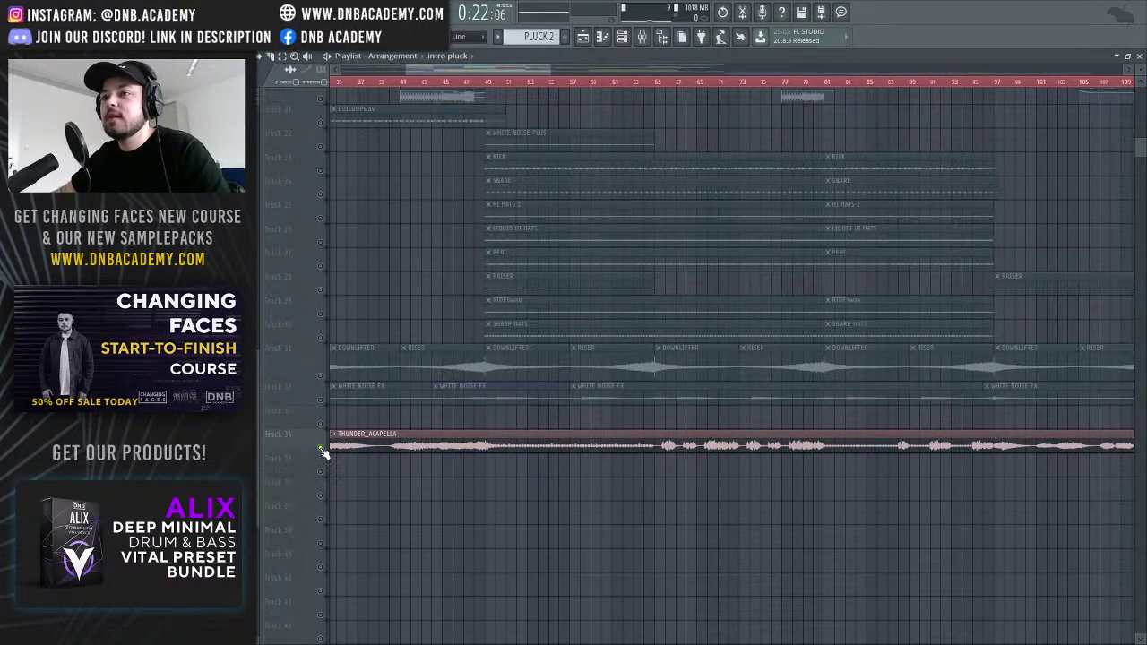
{"action": "scroll", "coordinate": [335, 476], "scroll_direction": "up", "scroll_amount": 5}
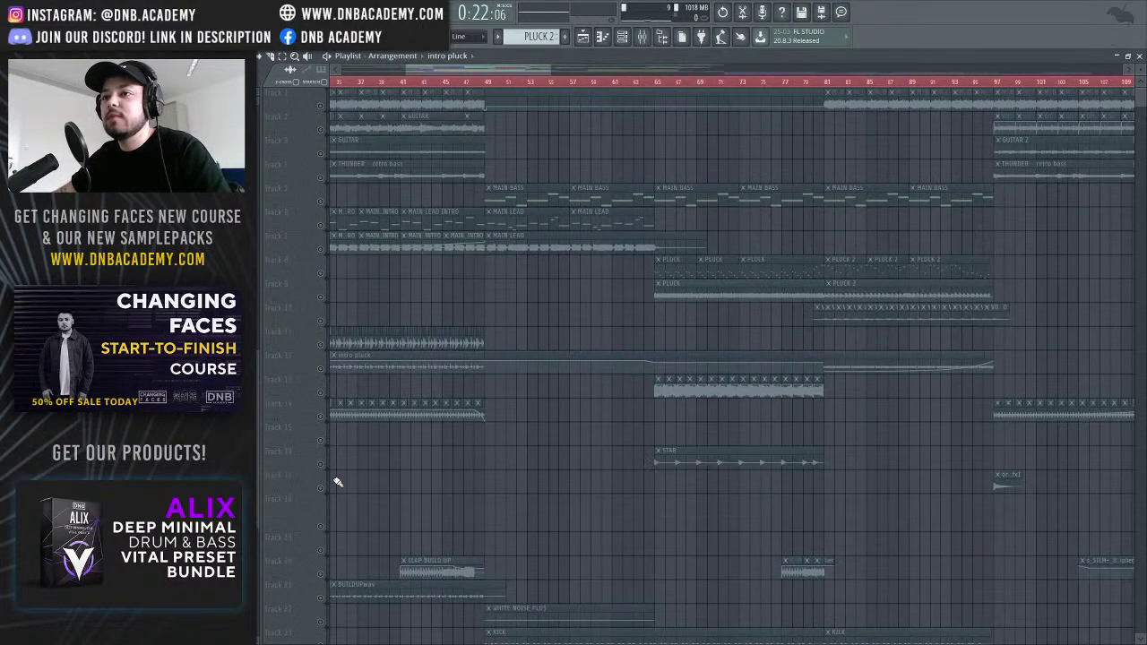
{"action": "scroll", "coordinate": [465, 269], "scroll_direction": "down", "scroll_amount": 4}
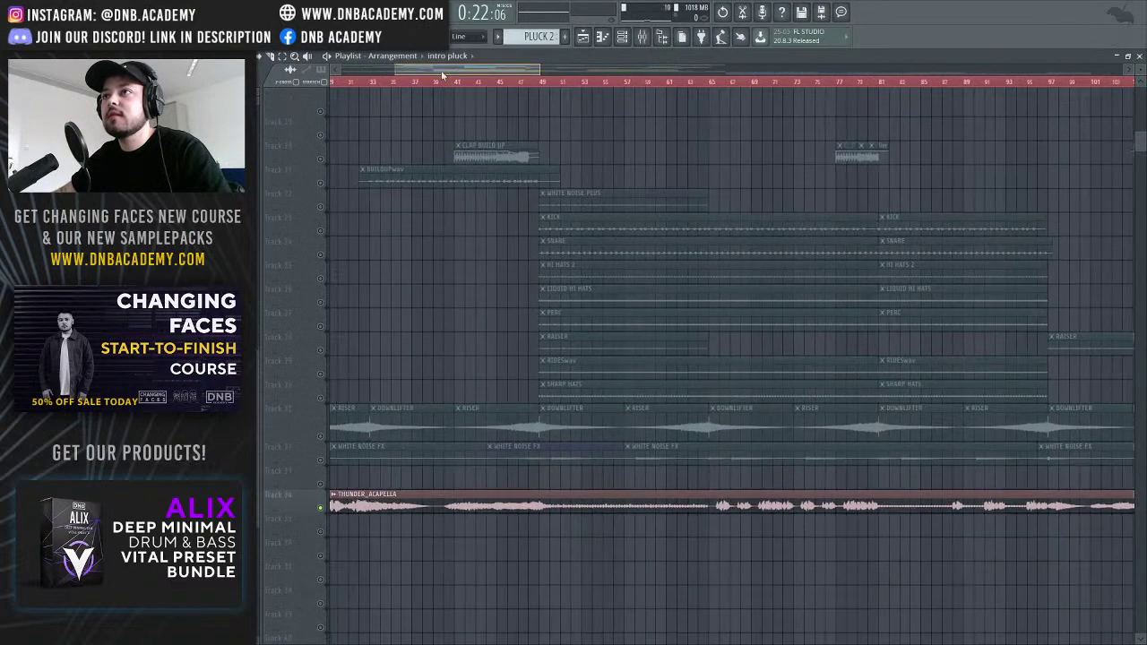
{"action": "scroll", "coordinate": [484, 112], "scroll_direction": "left", "scroll_amount": 5}
{"action": "key", "text": "space"}
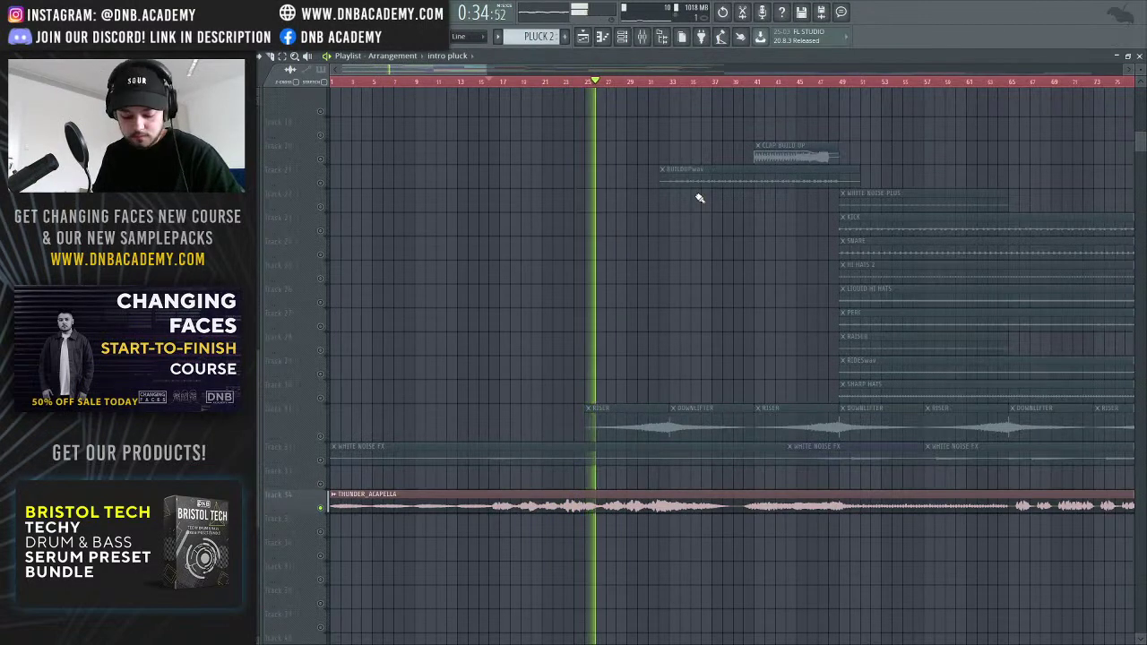
{"action": "scroll", "coordinate": [694, 225], "scroll_direction": "down", "scroll_amount": 3}
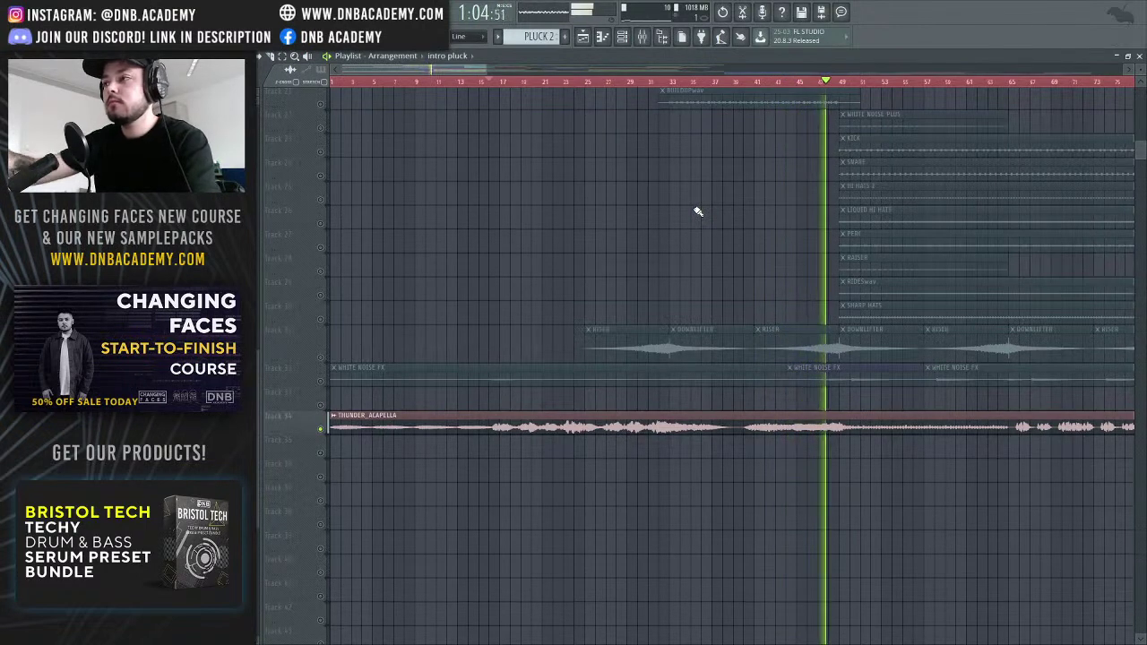
{"action": "key", "text": "space"}
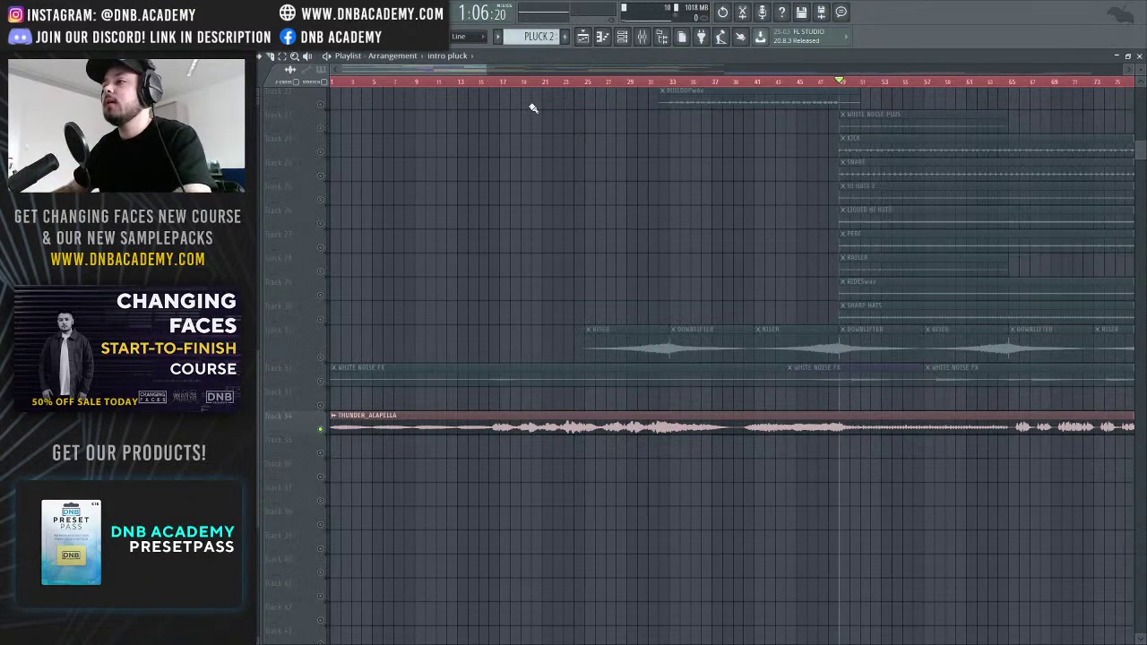
Play the soloed acapella through the drop section, starting shortly before bar 49
{"action": "left_click_drag", "start_coordinate": [460, 66], "coordinate": [495, 67]}
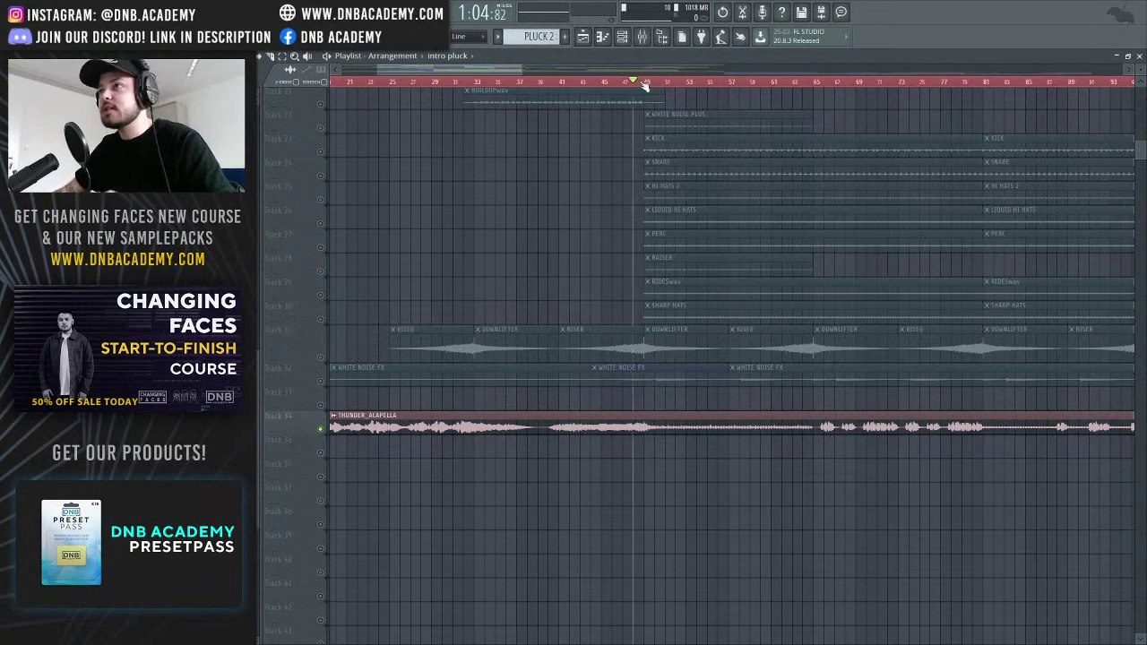
{"action": "key", "text": "space"}
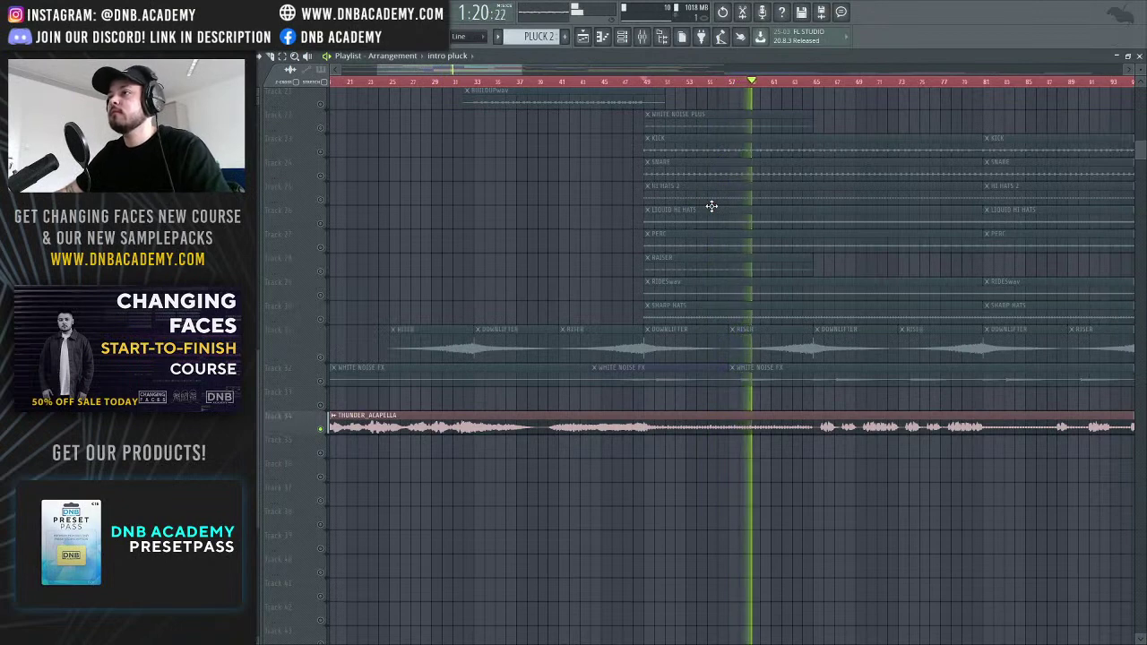
{"action": "key", "text": "space"}
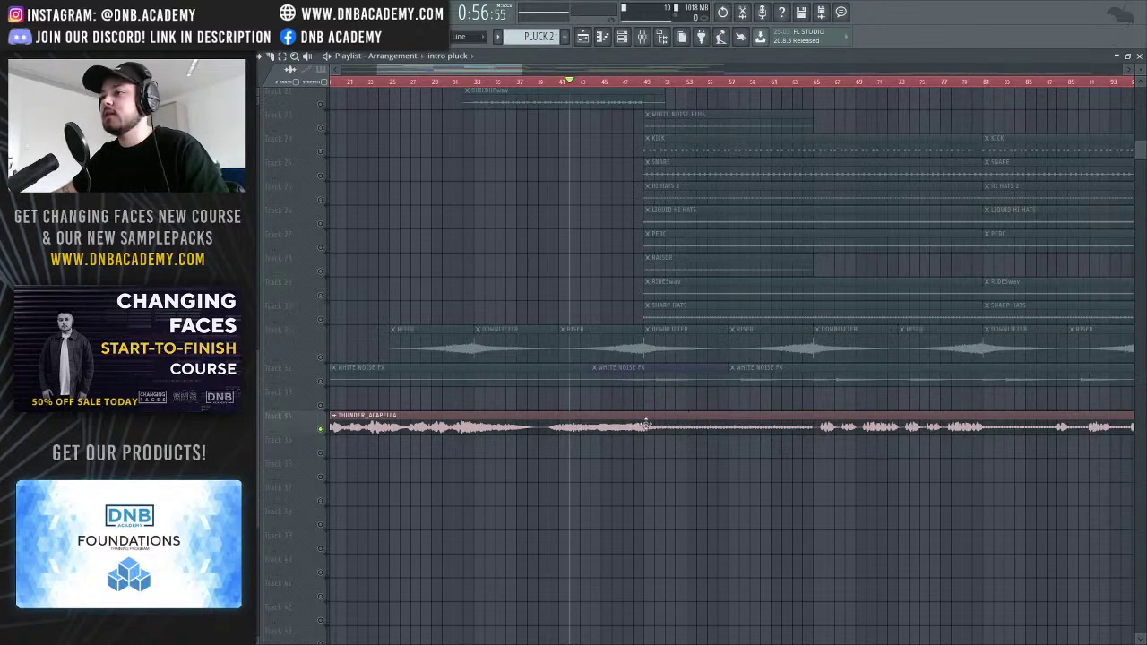
Mute the acapella with all other tracks switched back on, and play the build-up and drop from about bar 42
{"action": "left_click", "coordinate": [322, 429]}
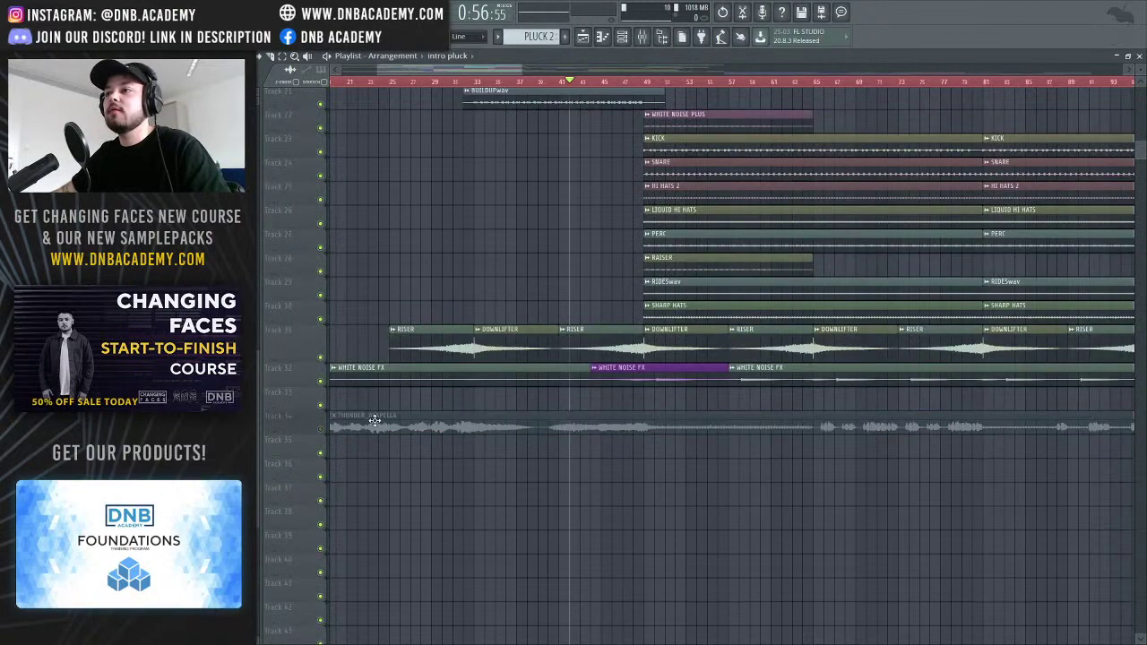
{"action": "scroll", "coordinate": [374, 421], "scroll_direction": "up", "scroll_amount": 6}
{"action": "key", "text": "space"}
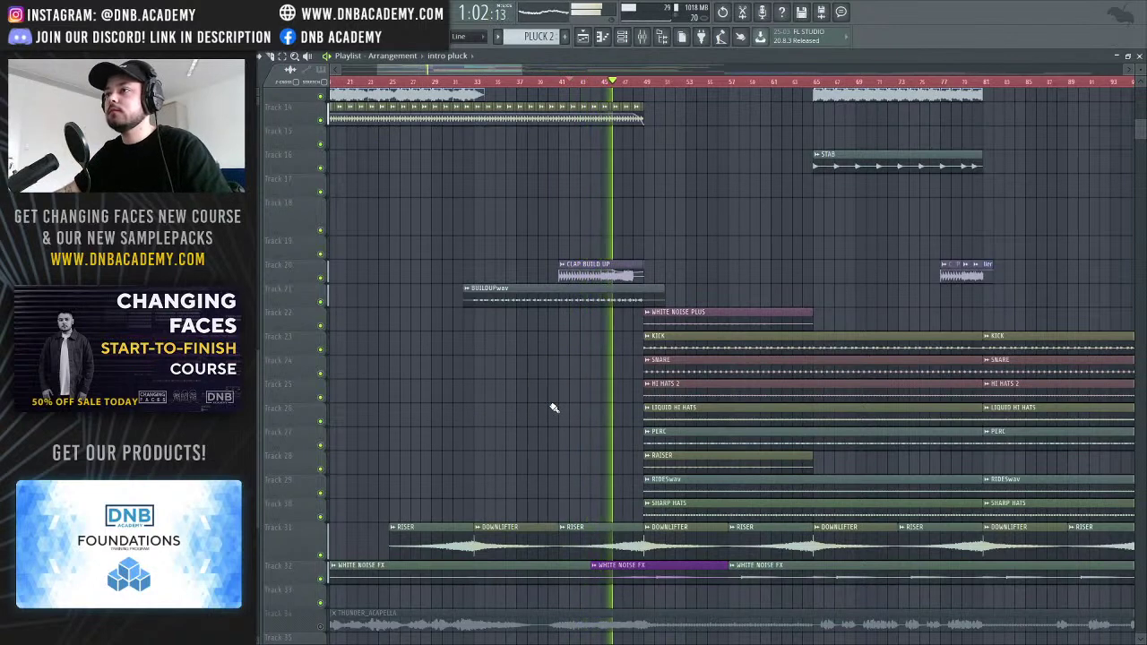
{"action": "scroll", "coordinate": [554, 408], "scroll_direction": "down", "scroll_amount": 2}
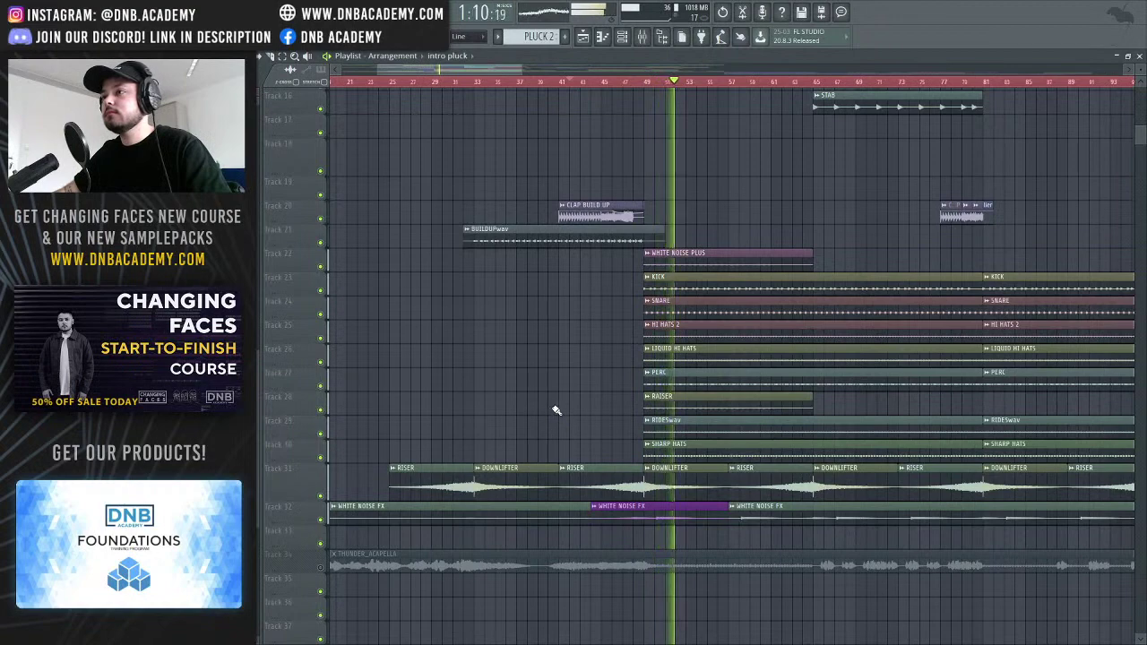
{"action": "scroll", "coordinate": [556, 407], "scroll_direction": "up", "scroll_amount": 8}
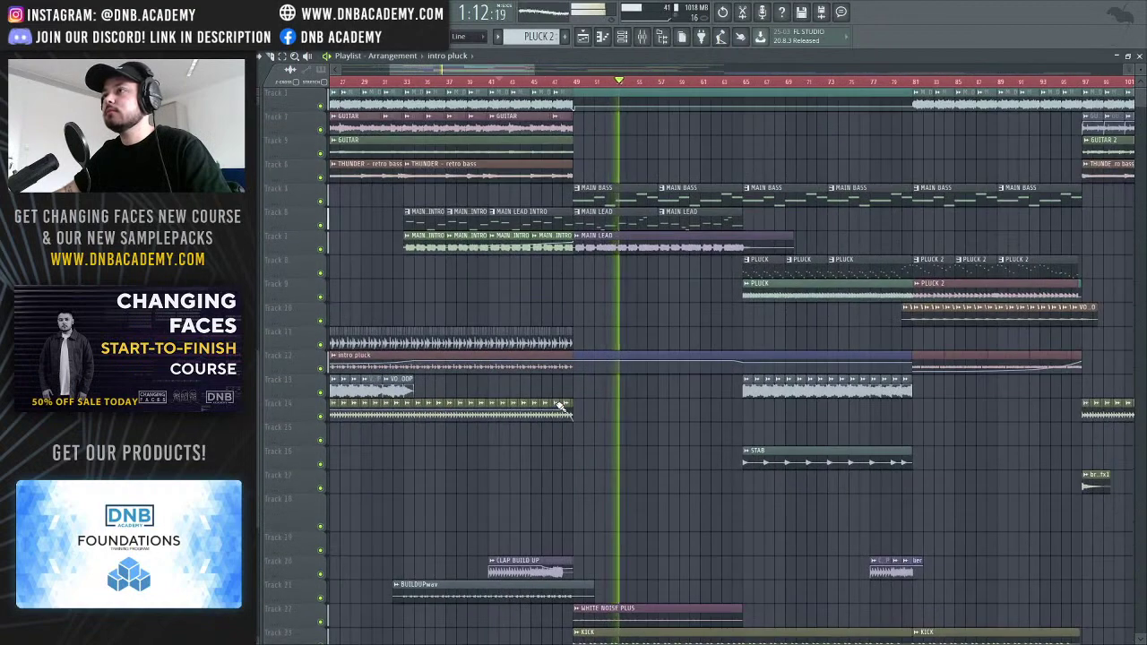
{"action": "scroll", "coordinate": [560, 406], "scroll_direction": "down", "scroll_amount": 8}
{"action": "key", "text": "space"}
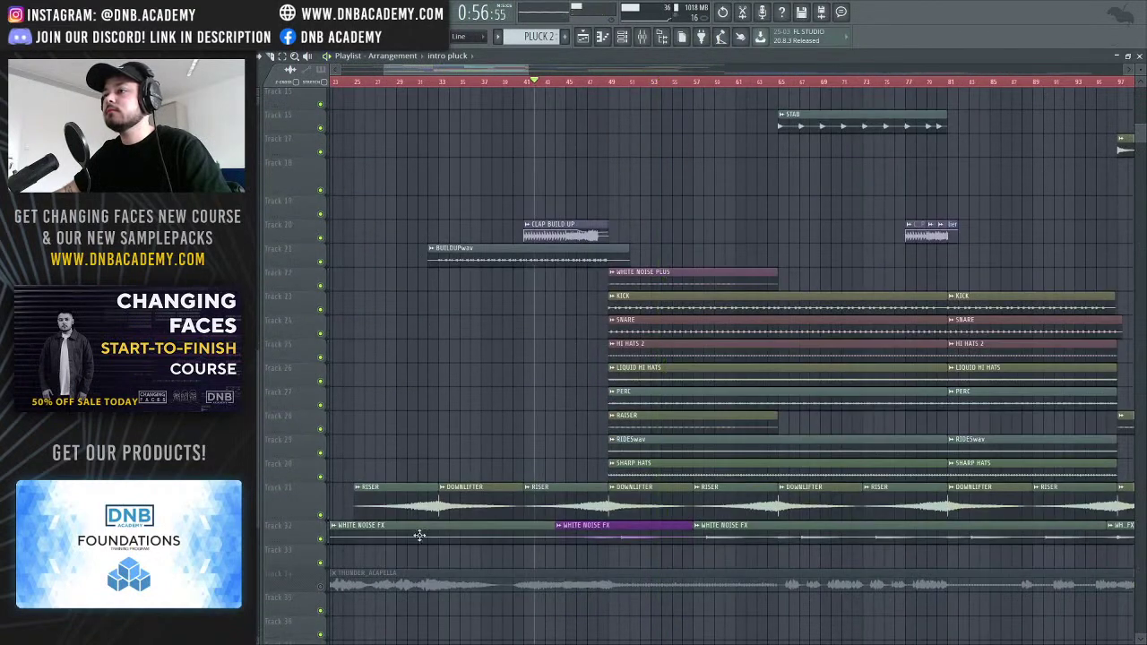
Unmute the THUNDER_ACAPELLA track and play the full mix from about bar 47 into the drop
{"action": "left_click", "coordinate": [320, 587]}
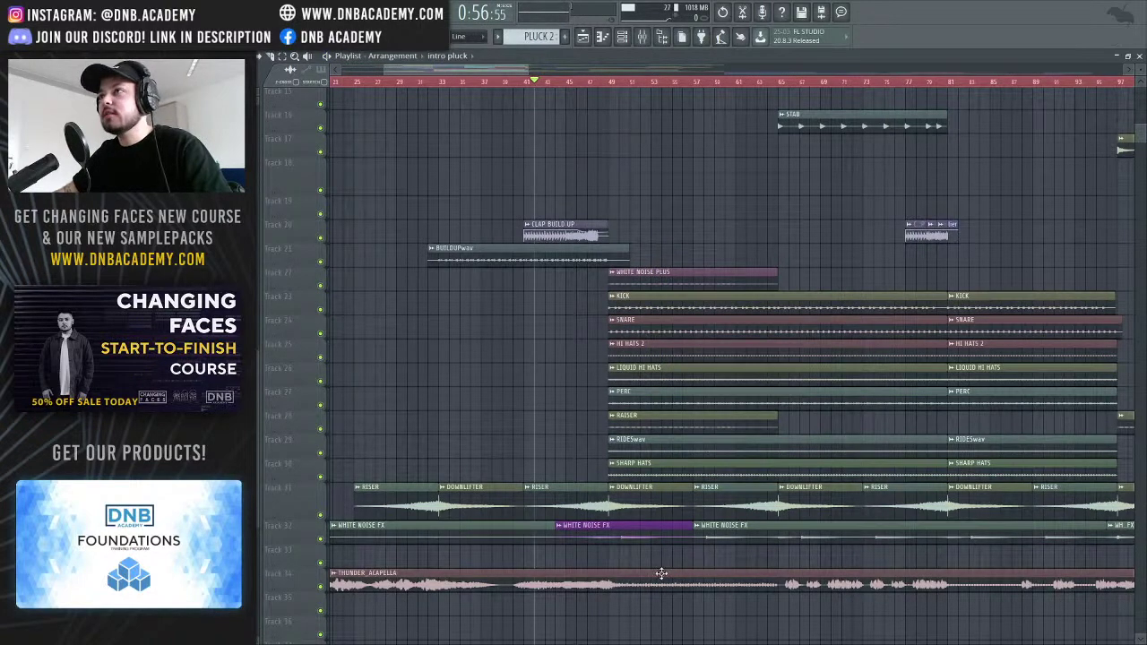
{"action": "scroll", "coordinate": [673, 574], "scroll_direction": "down", "scroll_amount": 3}
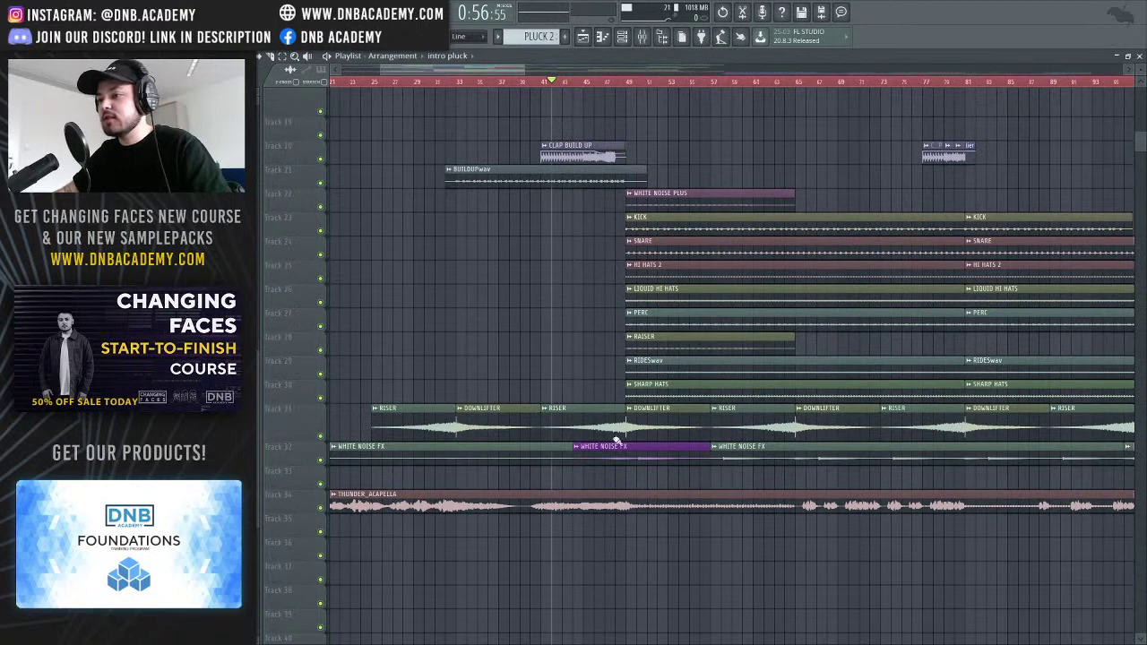
{"action": "left_click", "coordinate": [606, 84]}
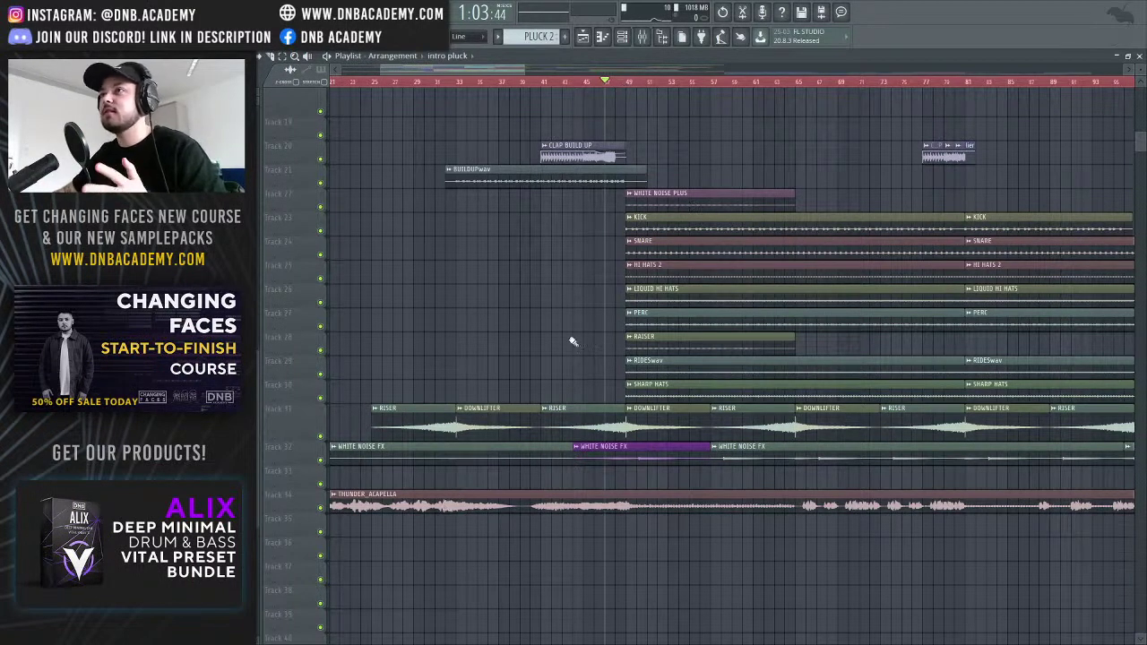
{"action": "key", "text": "space"}
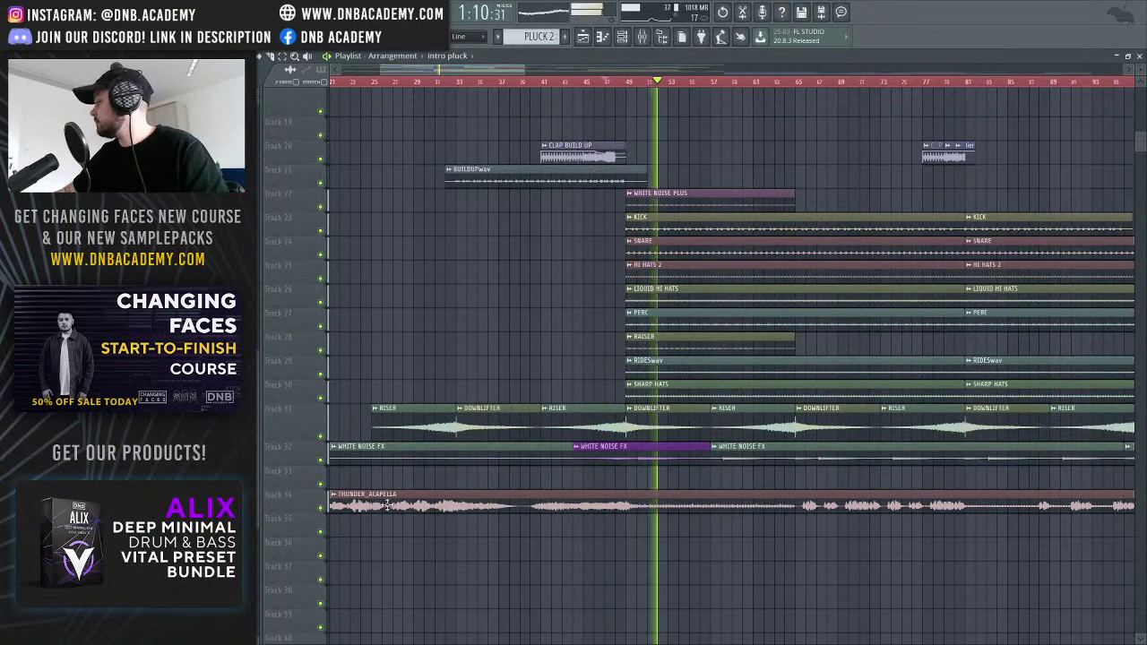
Compare the drop without and with the acapella by toggling its track mute during playback, and stop playback
{"action": "left_click", "coordinate": [321, 508]}
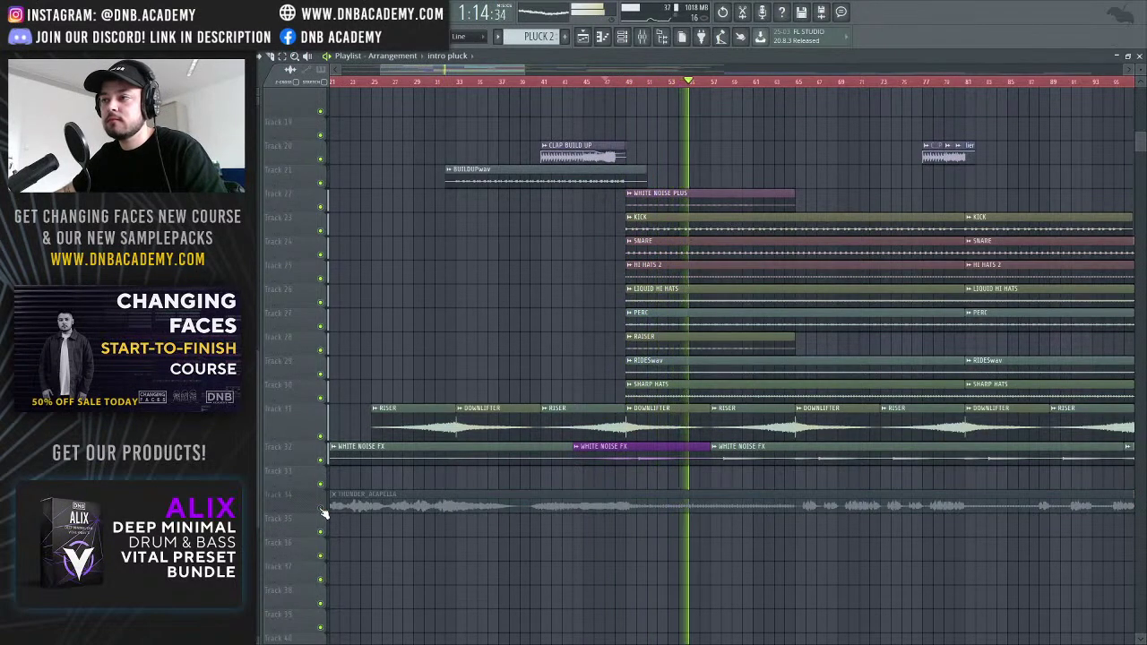
{"action": "left_click", "coordinate": [321, 508]}
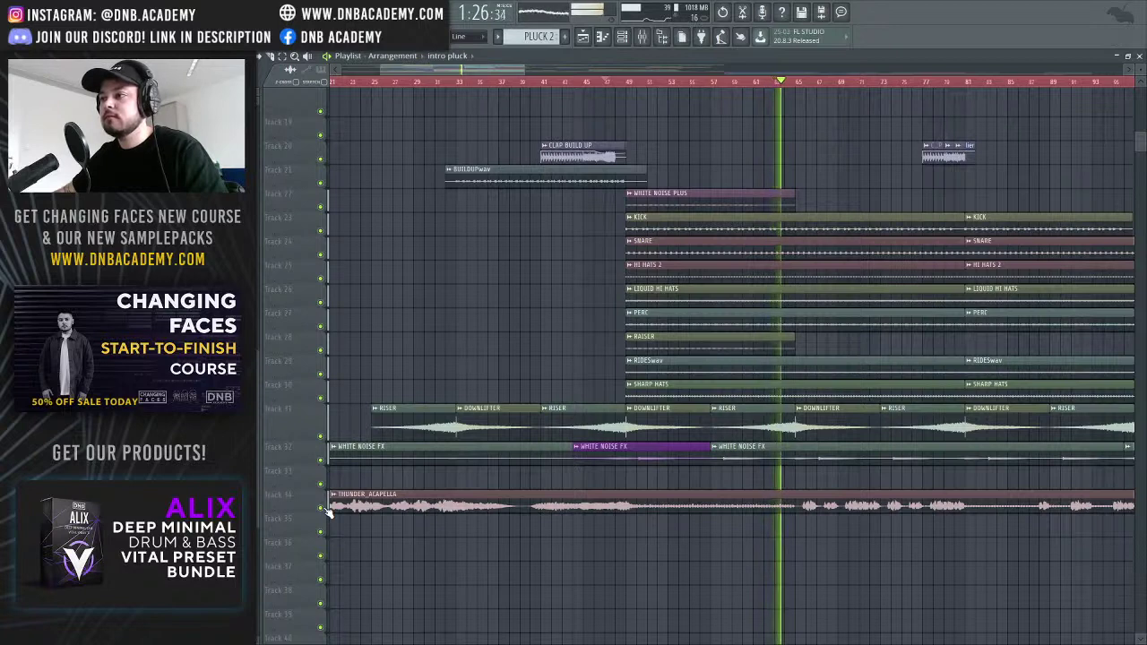
{"action": "key", "text": "space"}
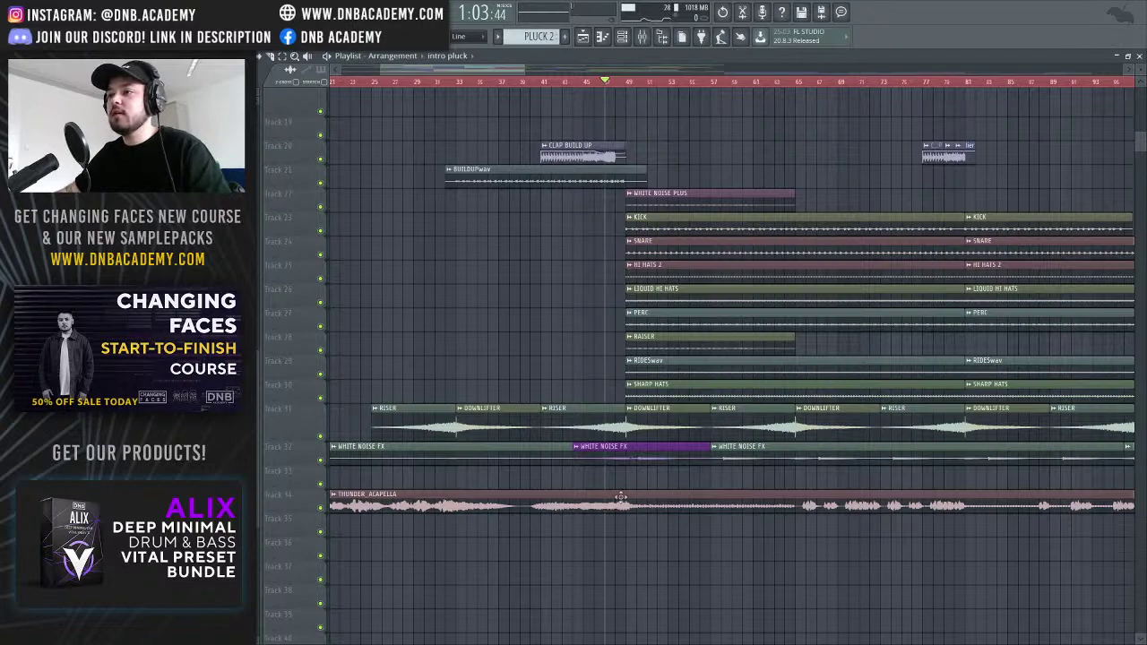
Look over the playlist layers around the drop, from the lead and bass clips down to the THUNDER_ACAPELLA track
{"action": "scroll", "coordinate": [667, 434], "scroll_direction": "up", "scroll_amount": 4}
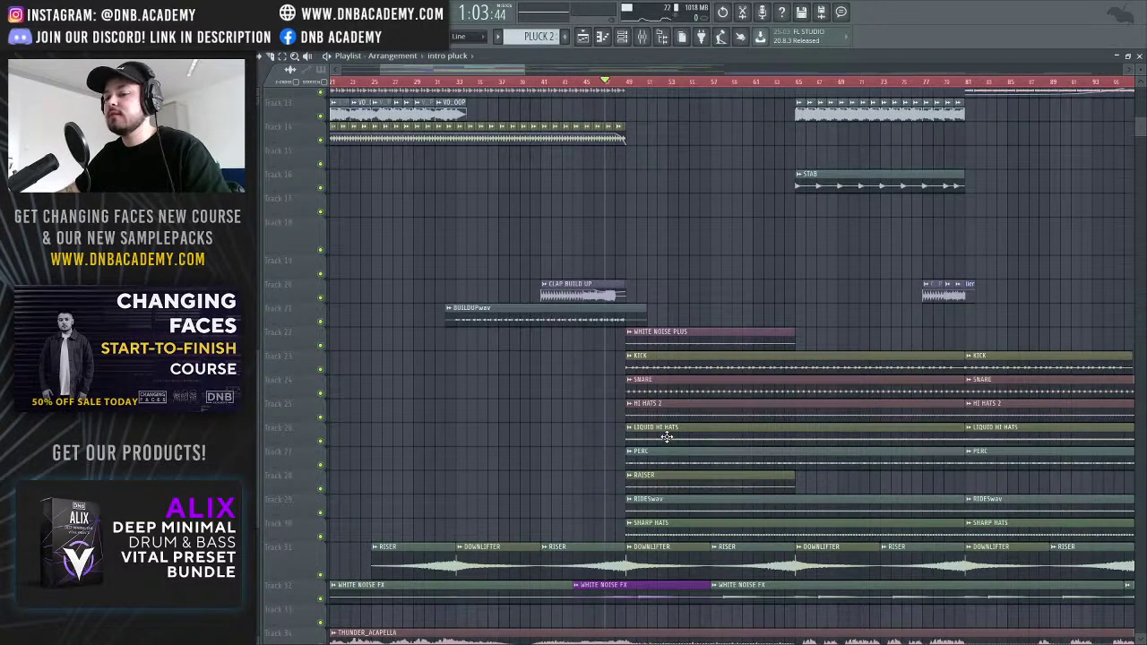
{"action": "scroll", "coordinate": [681, 395], "scroll_direction": "up", "scroll_amount": 5}
{"action": "scroll", "coordinate": [693, 362], "scroll_direction": "up", "scroll_amount": 3}
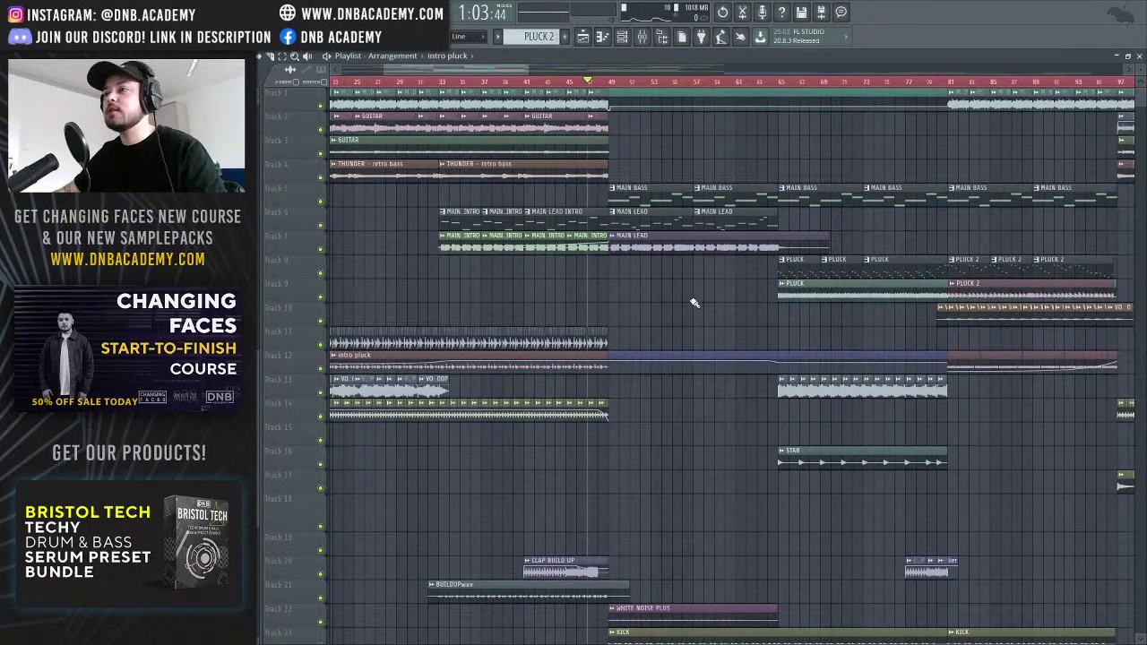
{"action": "scroll", "coordinate": [691, 299], "scroll_direction": "down", "scroll_amount": 6}
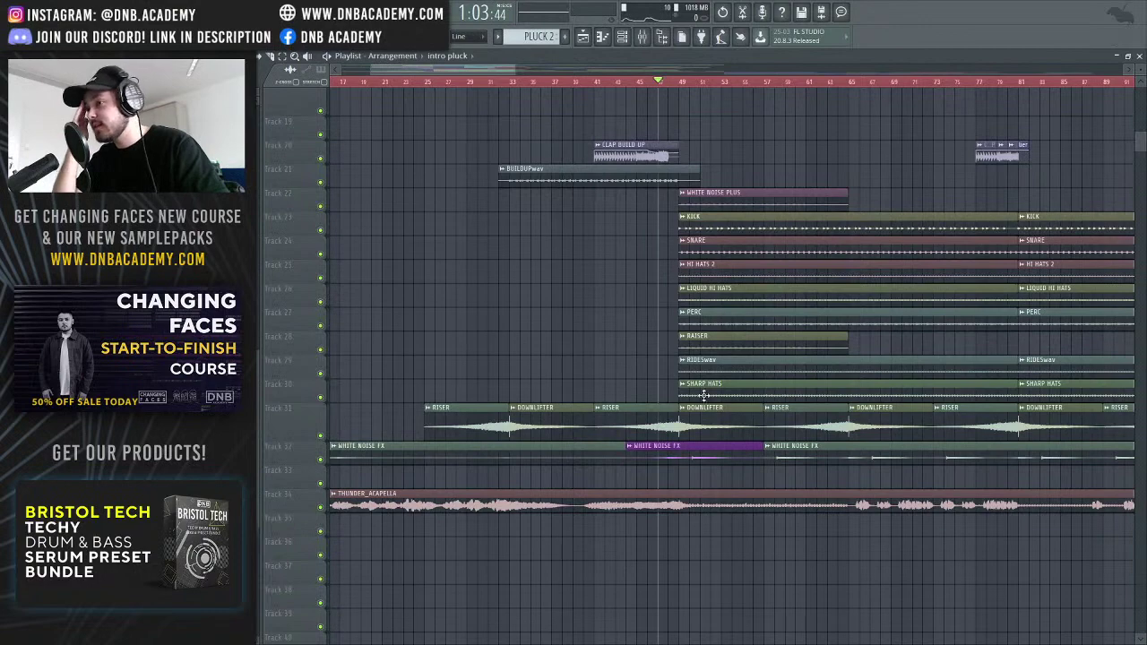
{"action": "left_click_drag", "start_coordinate": [402, 72], "coordinate": [509, 76]}
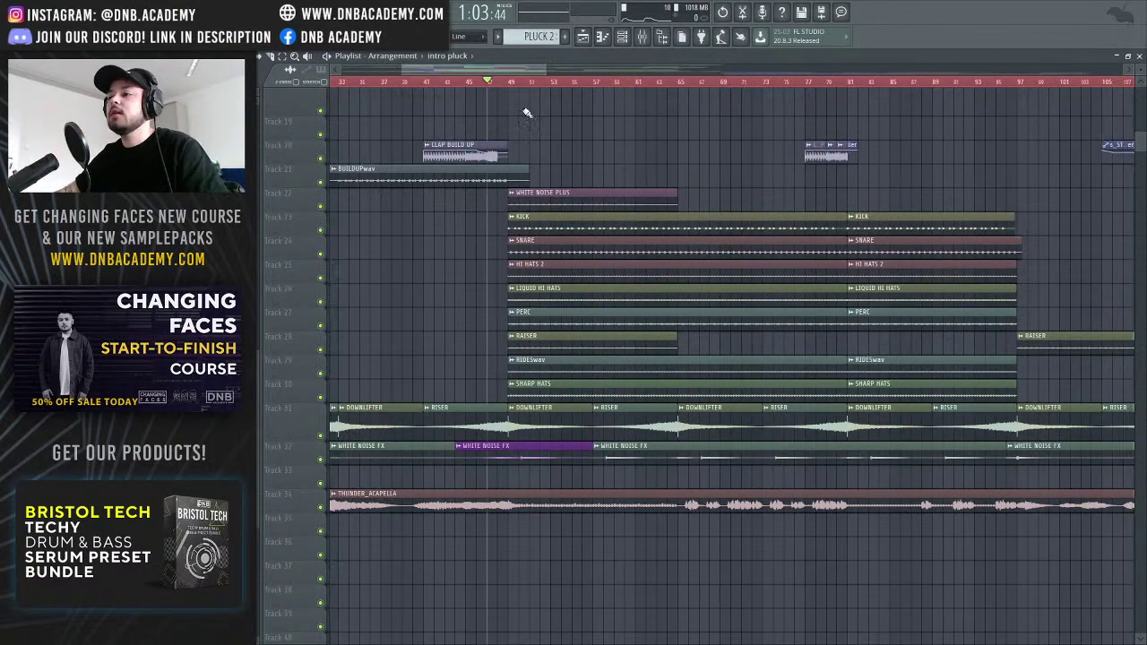
{"action": "scroll", "coordinate": [549, 463], "scroll_direction": "up", "scroll_amount": 8}
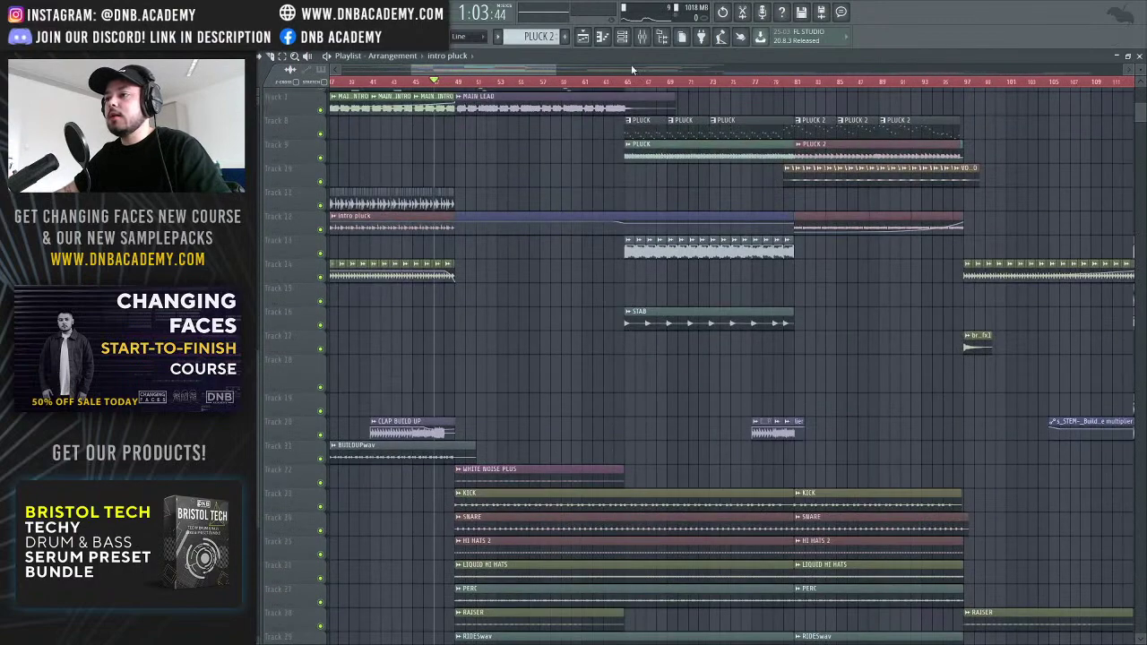
Play the full mix with the acapella from about bar 64 to bar 80, and stop playback
{"action": "left_click", "coordinate": [626, 87]}
{"action": "scroll", "coordinate": [607, 287], "scroll_direction": "down", "scroll_amount": 7}
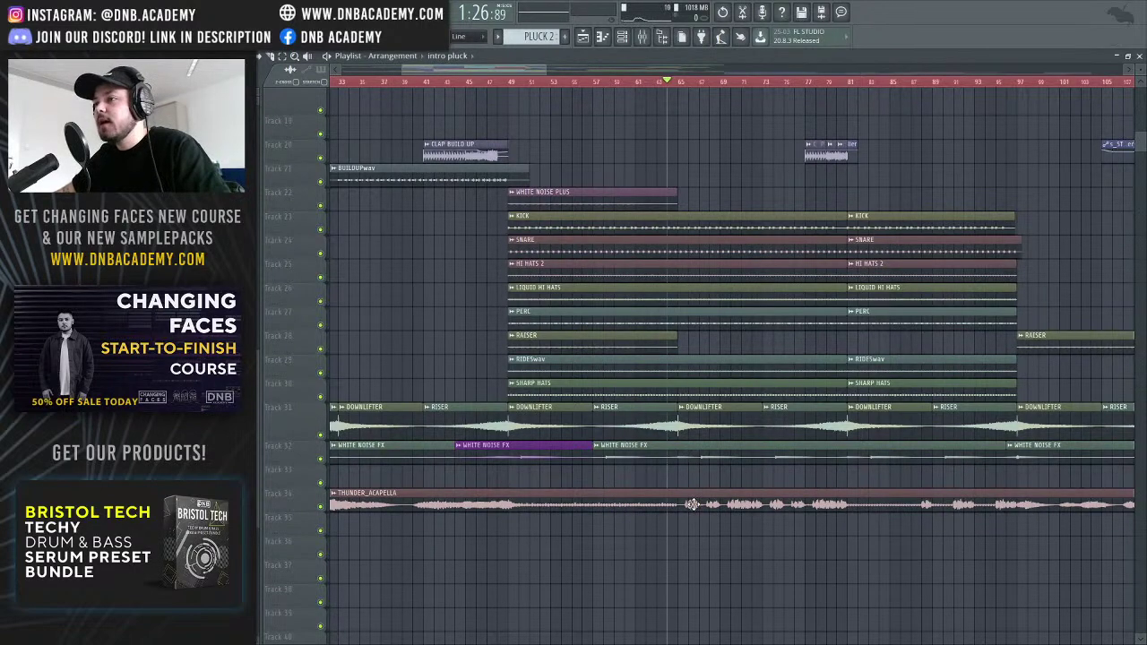
{"action": "scroll", "coordinate": [736, 503], "scroll_direction": "up", "scroll_amount": 5}
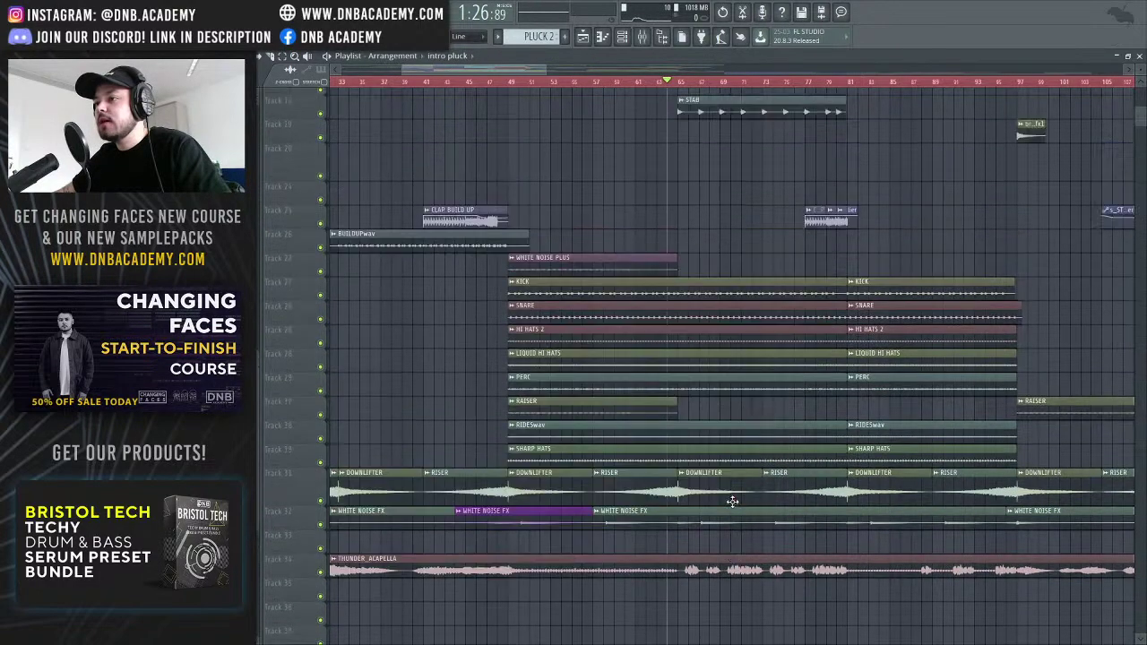
{"action": "scroll", "coordinate": [735, 507], "scroll_direction": "down", "scroll_amount": 6}
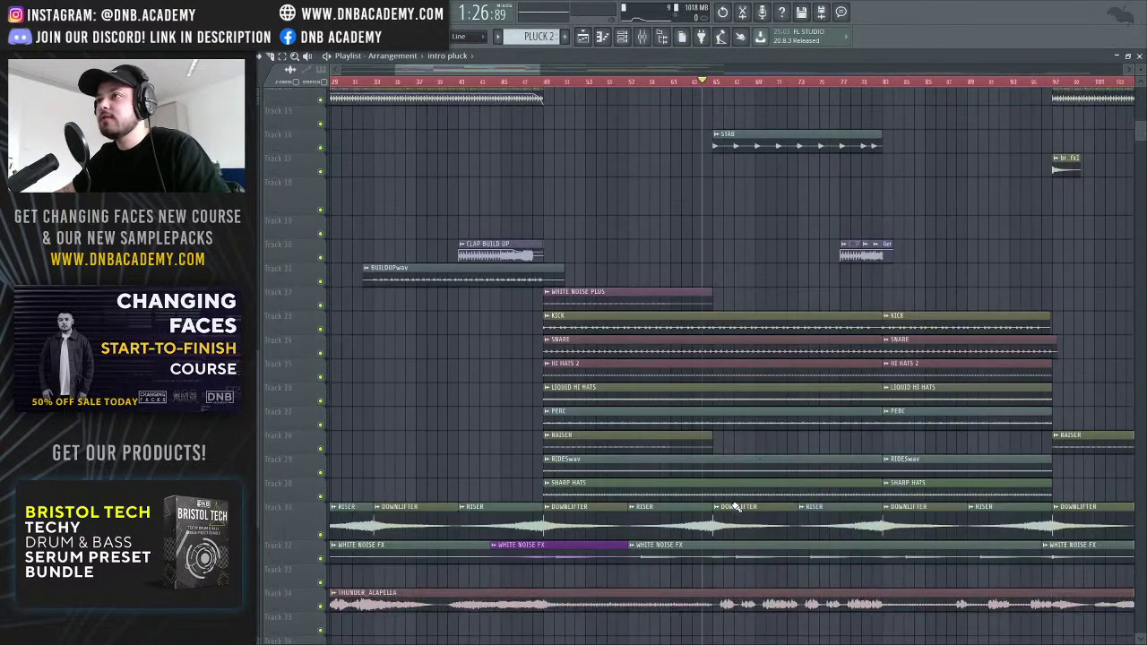
{"action": "left_click_drag", "start_coordinate": [504, 75], "coordinate": [534, 69]}
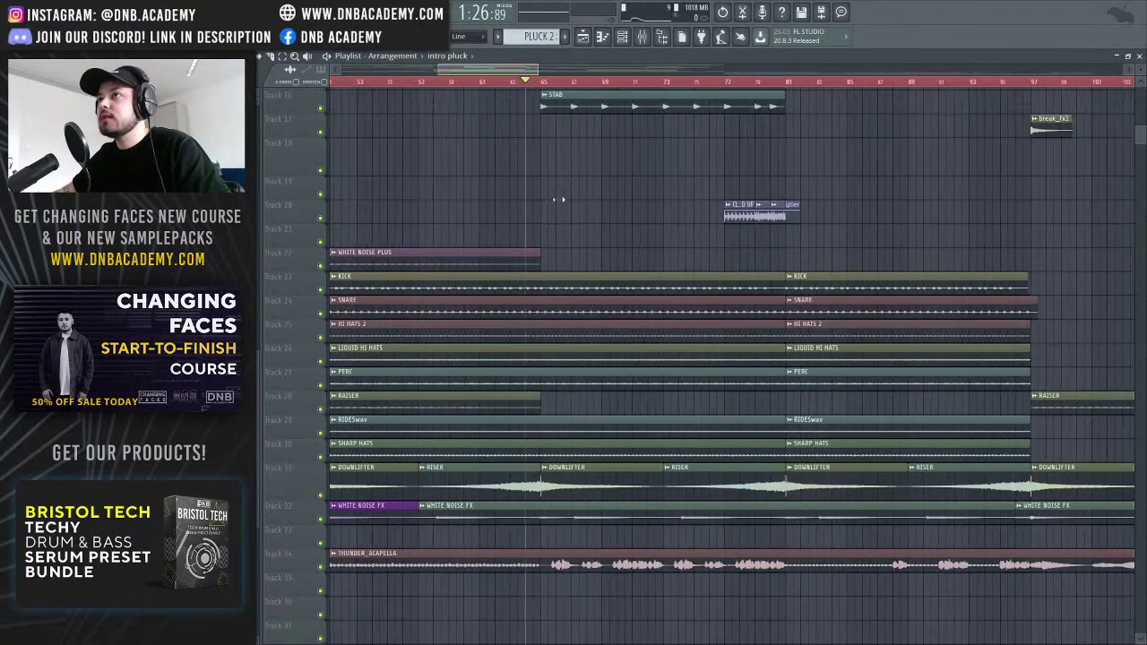
{"action": "scroll", "coordinate": [745, 409], "scroll_direction": "down", "scroll_amount": 3}
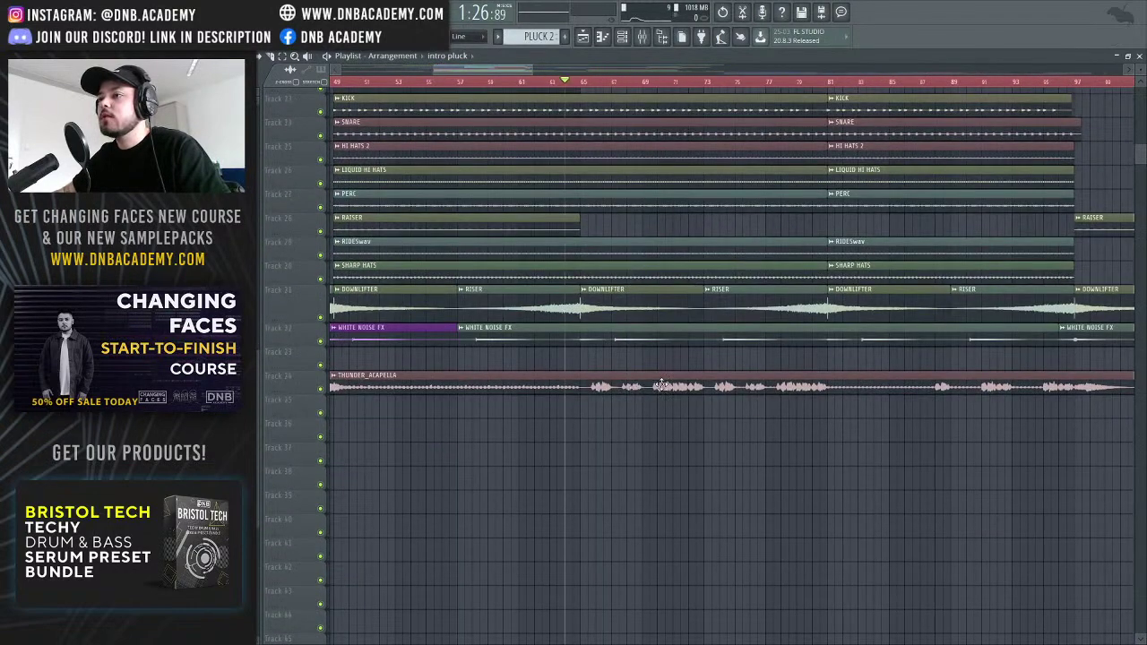
{"action": "left_click_drag", "start_coordinate": [1140, 72], "coordinate": [1140, 76]}
{"action": "left_click_drag", "start_coordinate": [535, 72], "coordinate": [484, 71]}
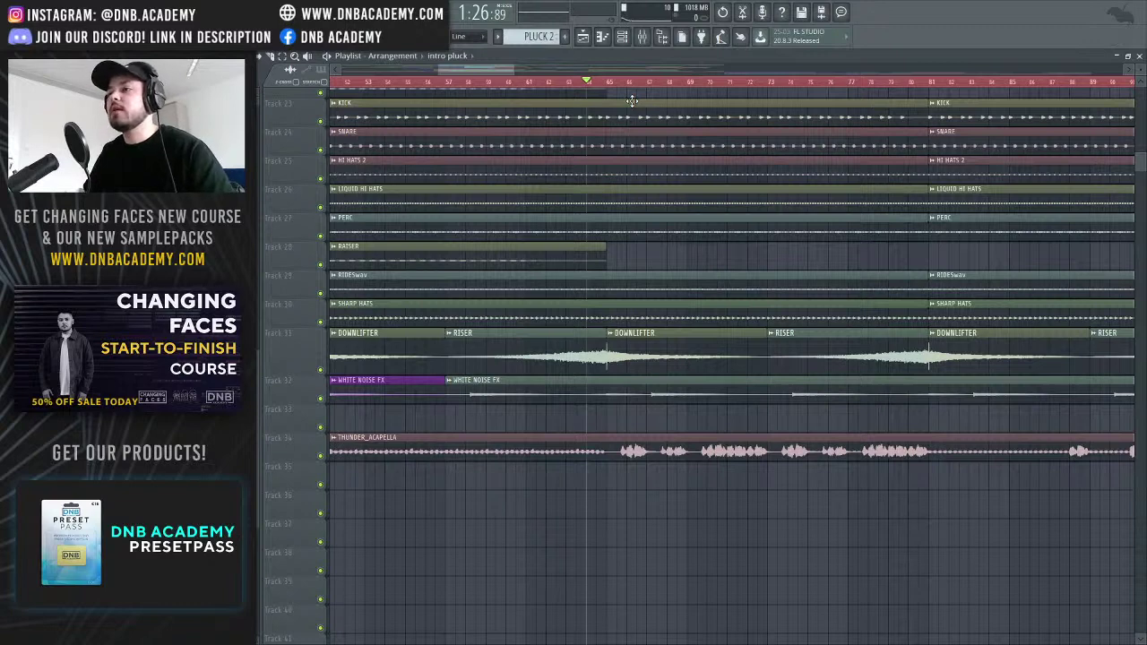
{"action": "key", "text": "space"}
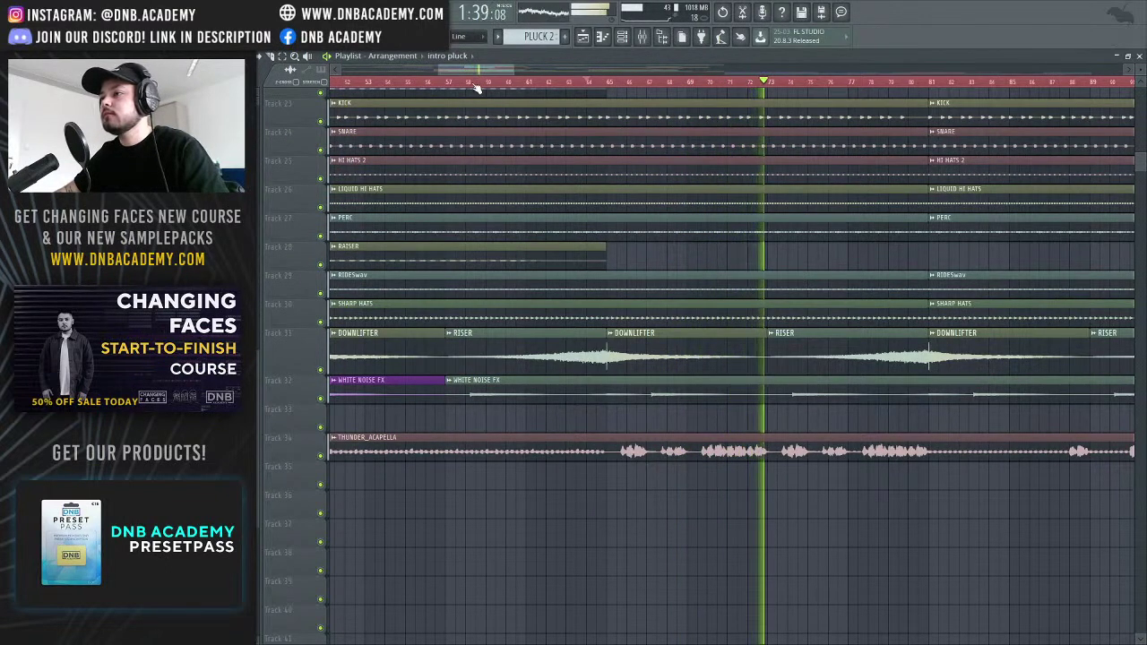
{"action": "scroll", "coordinate": [494, 78], "scroll_direction": "right", "scroll_amount": 3}
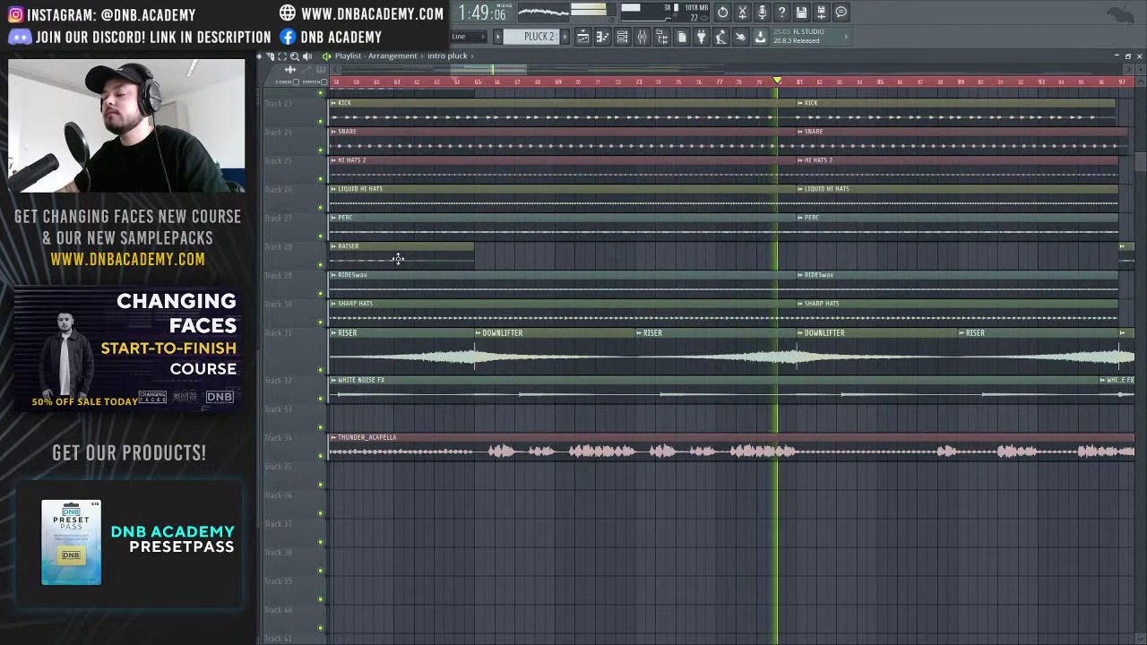
{"action": "key", "text": "space"}
Solo the vocal loop on Track 13 together with the MAIN BASS track, and play both from bar 65
{"action": "scroll", "coordinate": [398, 261], "scroll_direction": "up", "scroll_amount": 5}
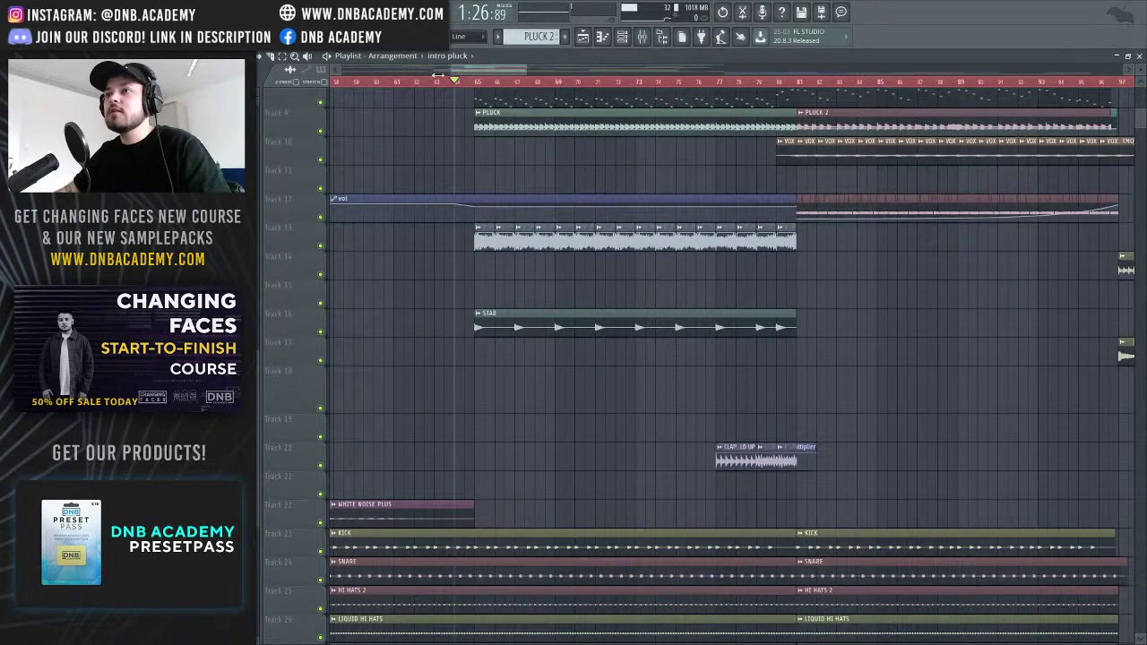
{"action": "left_click_drag", "start_coordinate": [438, 75], "coordinate": [403, 90]}
{"action": "scroll", "coordinate": [811, 440], "scroll_direction": "down", "scroll_amount": 5}
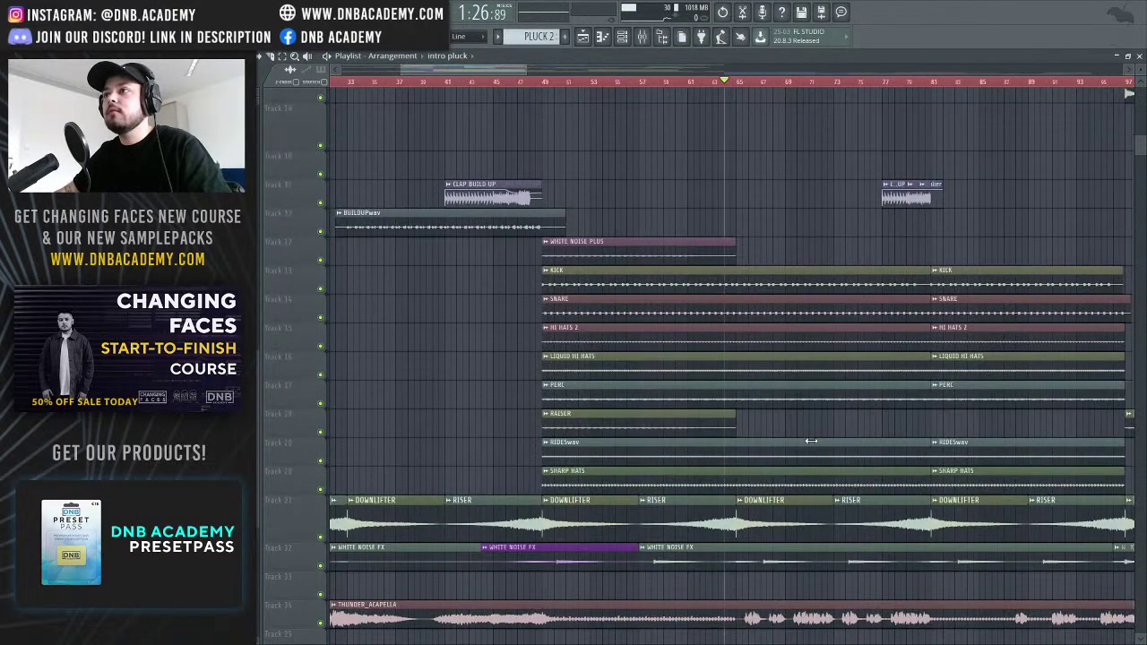
{"action": "scroll", "coordinate": [810, 440], "scroll_direction": "up", "scroll_amount": 7}
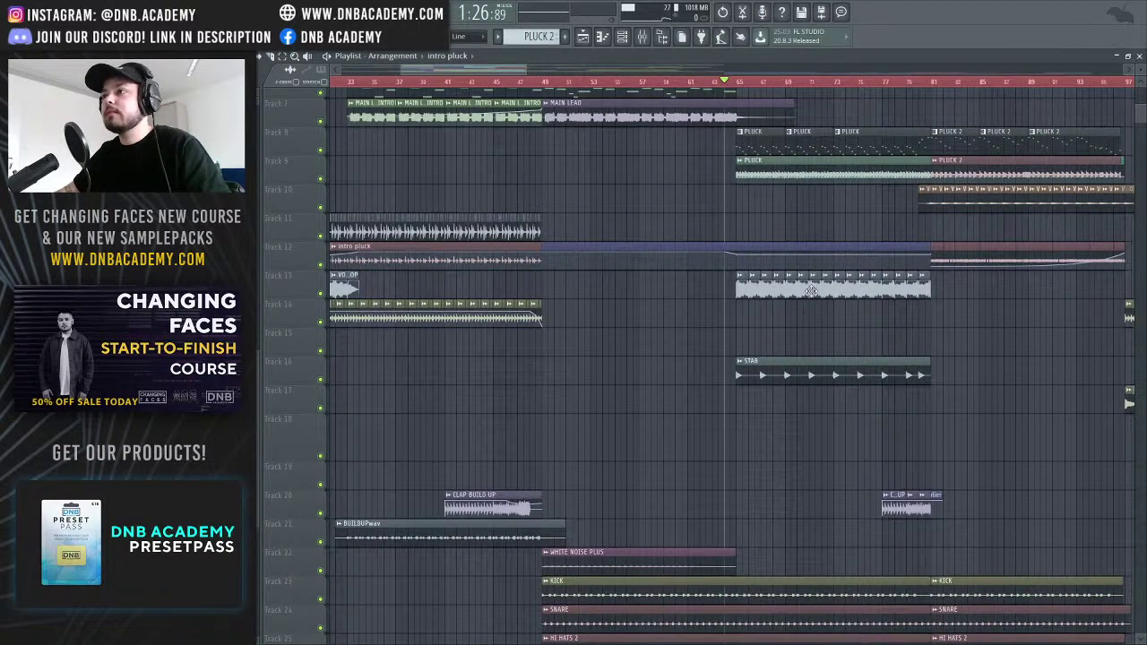
{"action": "left_click_drag", "start_coordinate": [506, 70], "coordinate": [483, 69]}
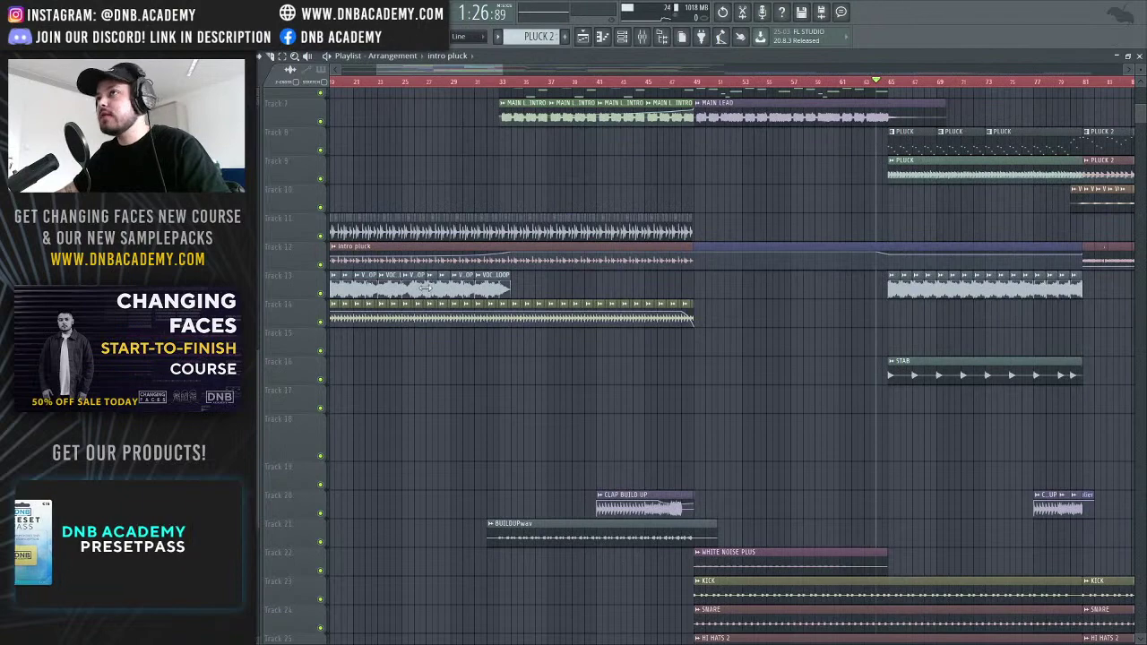
{"action": "left_click_drag", "start_coordinate": [956, 287], "coordinate": [676, 272]}
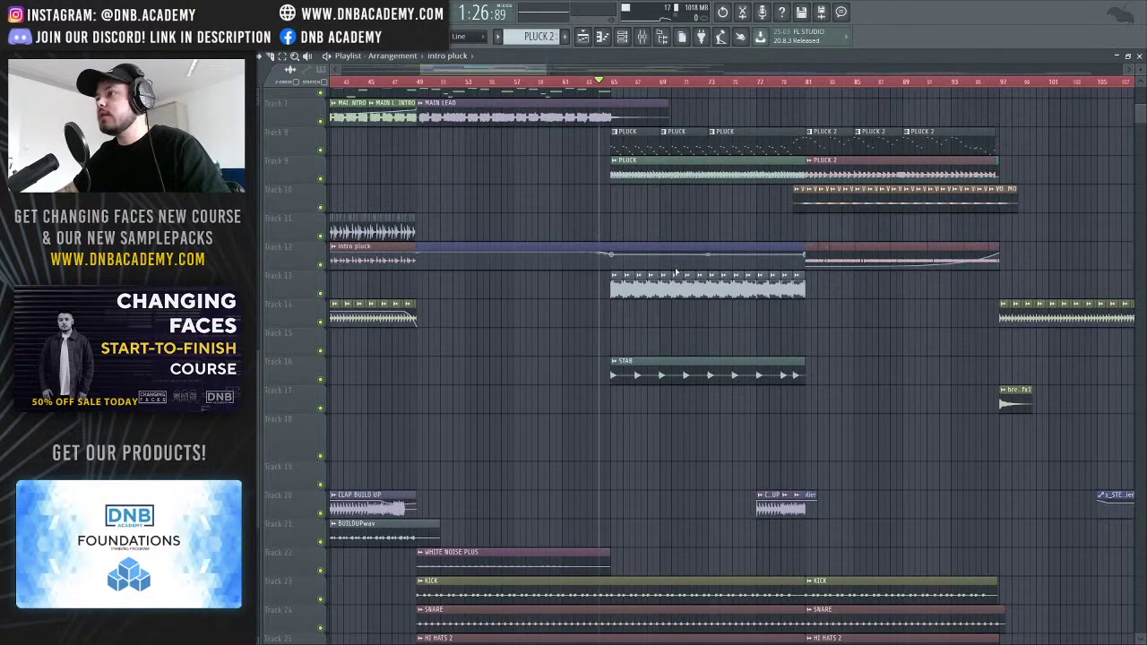
{"action": "left_click", "coordinate": [320, 293], "text": "ctrl"}
{"action": "scroll", "coordinate": [528, 230], "scroll_direction": "up", "scroll_amount": 3}
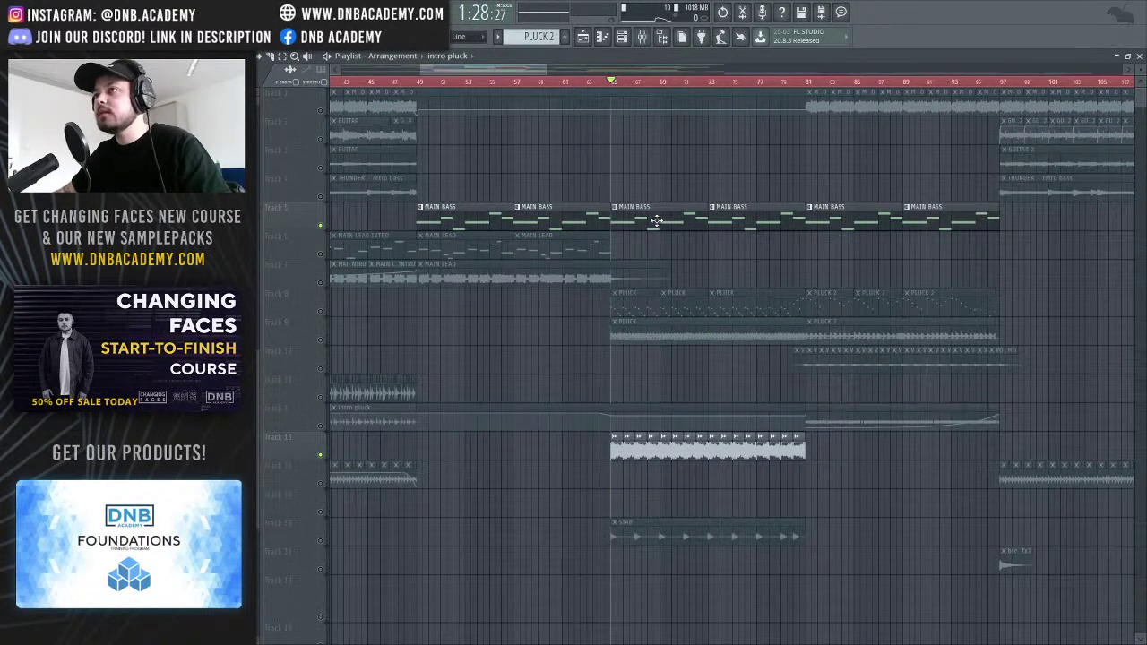
{"action": "key", "text": "space"}
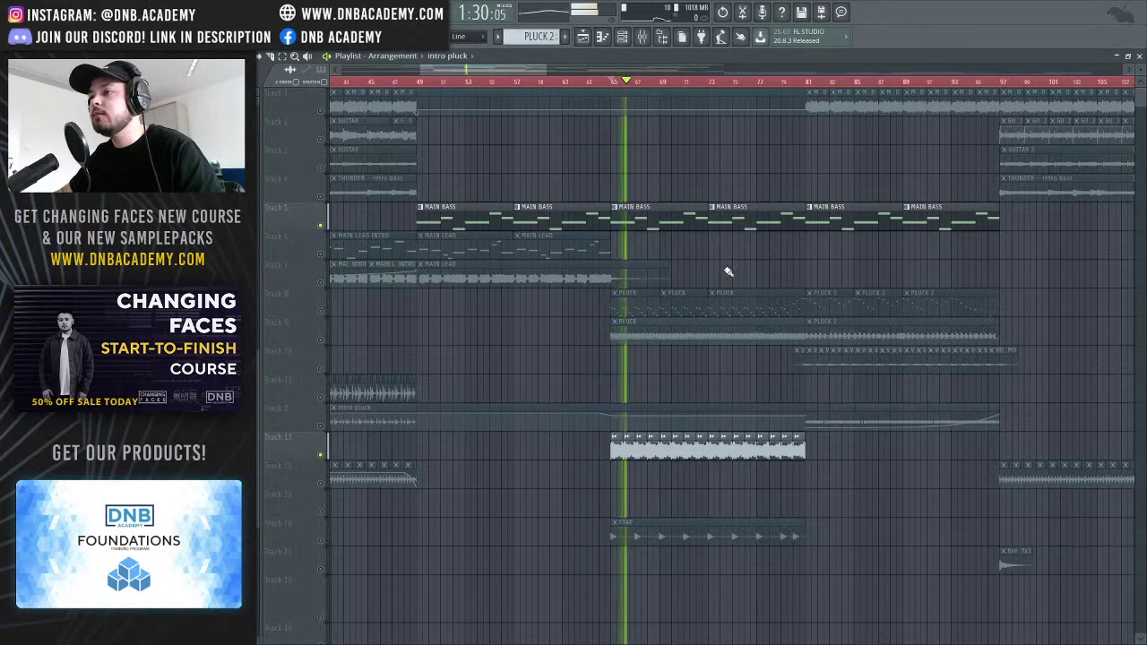
Unmute the THUNDER_ACAPELLA track and replay it with the vocal loop and main bass from bar 65
{"action": "scroll", "coordinate": [717, 271], "scroll_direction": "down", "scroll_amount": 2}
{"action": "scroll", "coordinate": [717, 272], "scroll_direction": "down", "scroll_amount": 10}
{"action": "key", "text": "space"}
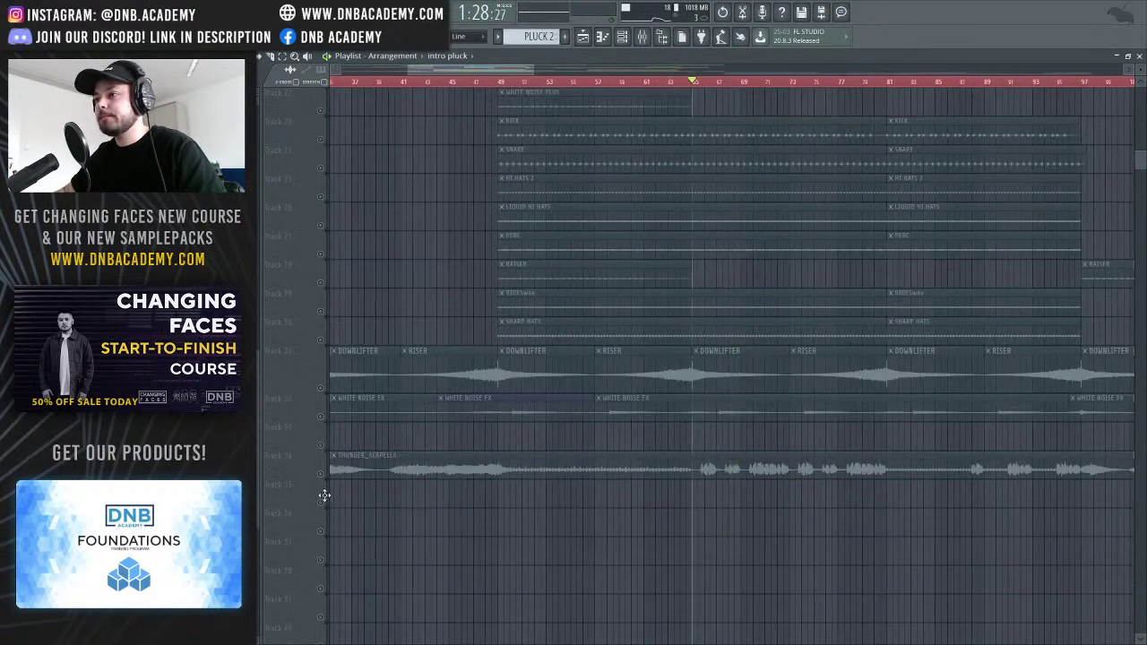
{"action": "left_click", "coordinate": [320, 475]}
{"action": "key", "text": "space"}
{"action": "scroll", "coordinate": [514, 420], "scroll_direction": "up", "scroll_amount": 4}
{"action": "scroll", "coordinate": [513, 420], "scroll_direction": "up", "scroll_amount": 6}
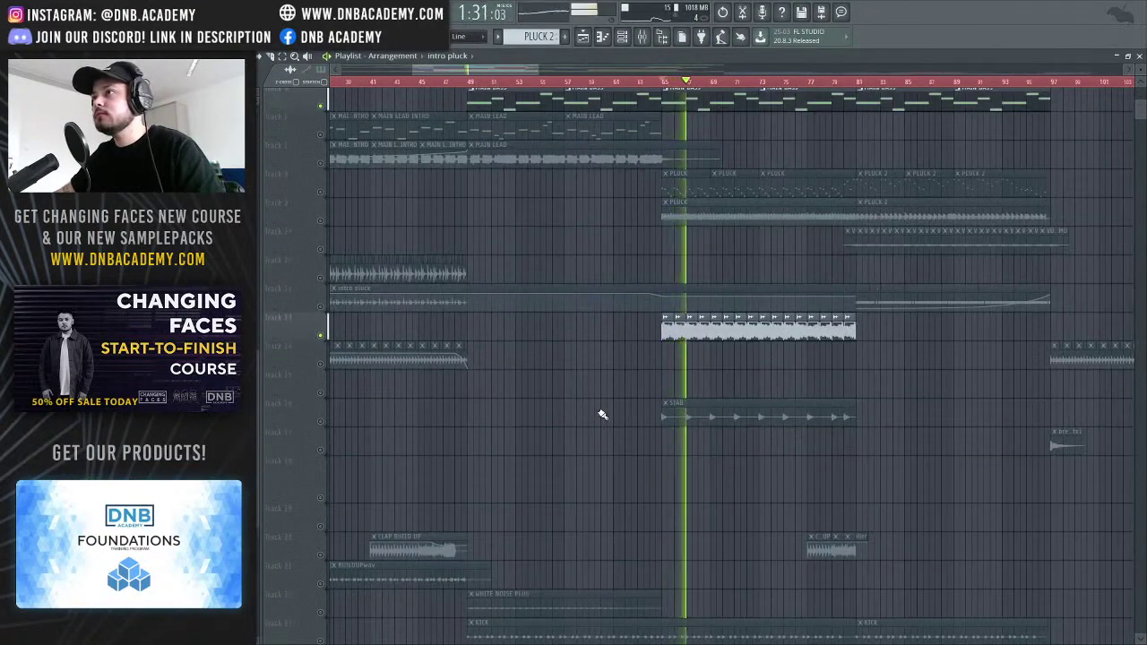
Compare the section without and with the vocal loop by toggling its track mute during playback, and stop playback
{"action": "left_click", "coordinate": [321, 337]}
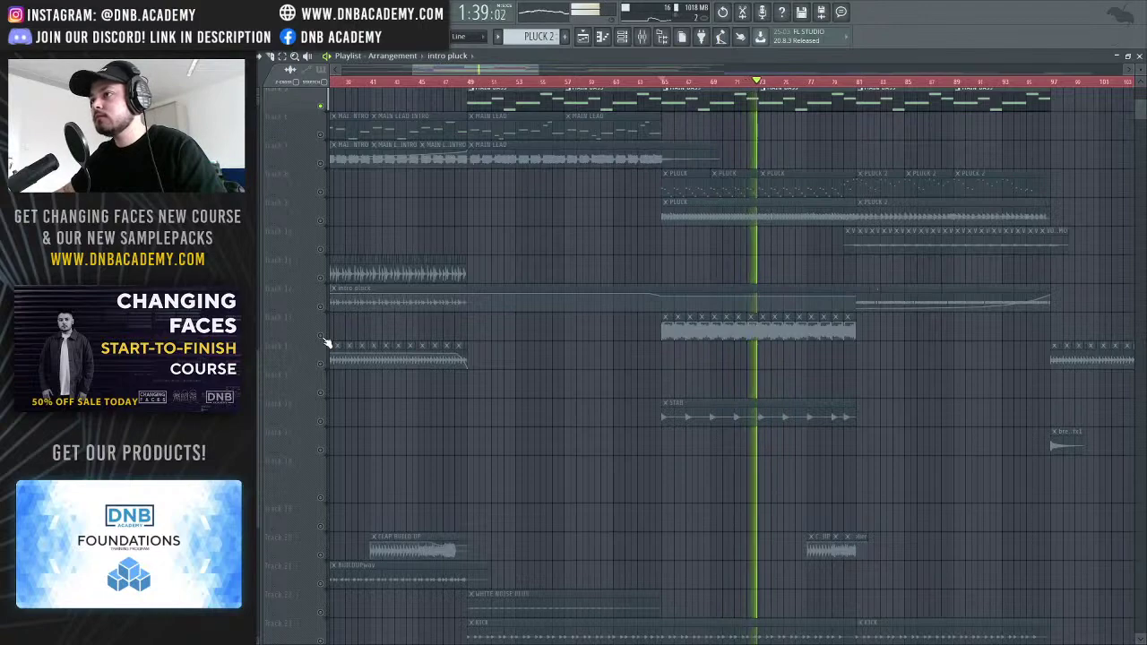
{"action": "left_click", "coordinate": [321, 337]}
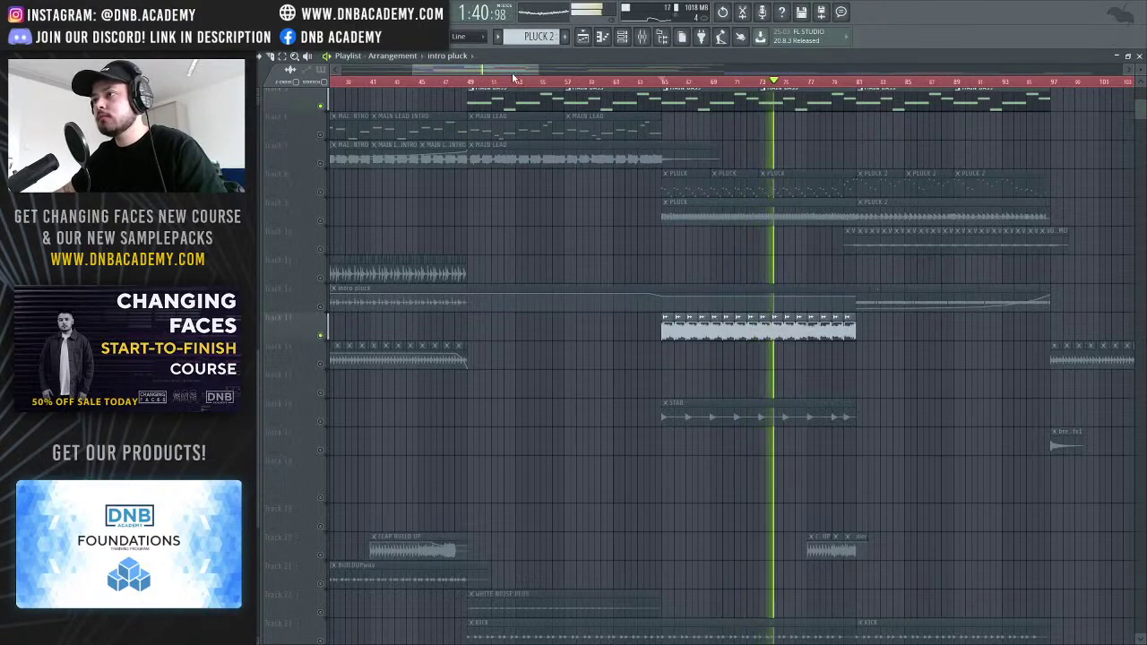
{"action": "scroll", "coordinate": [504, 240], "scroll_direction": "right", "scroll_amount": 2}
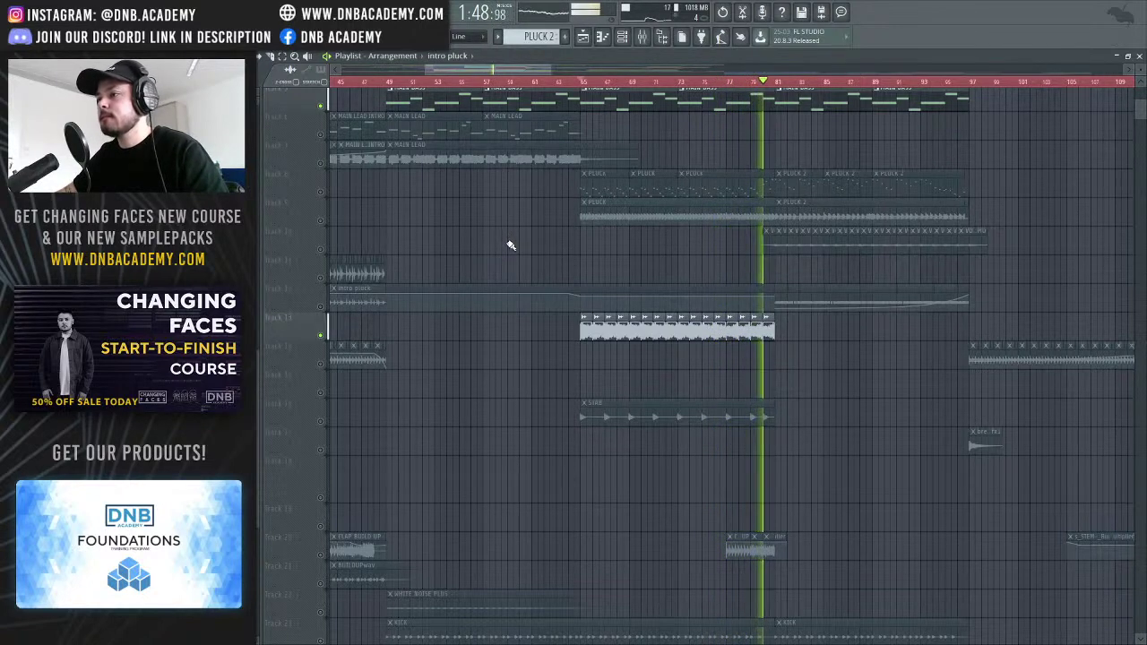
{"action": "key", "text": "space"}
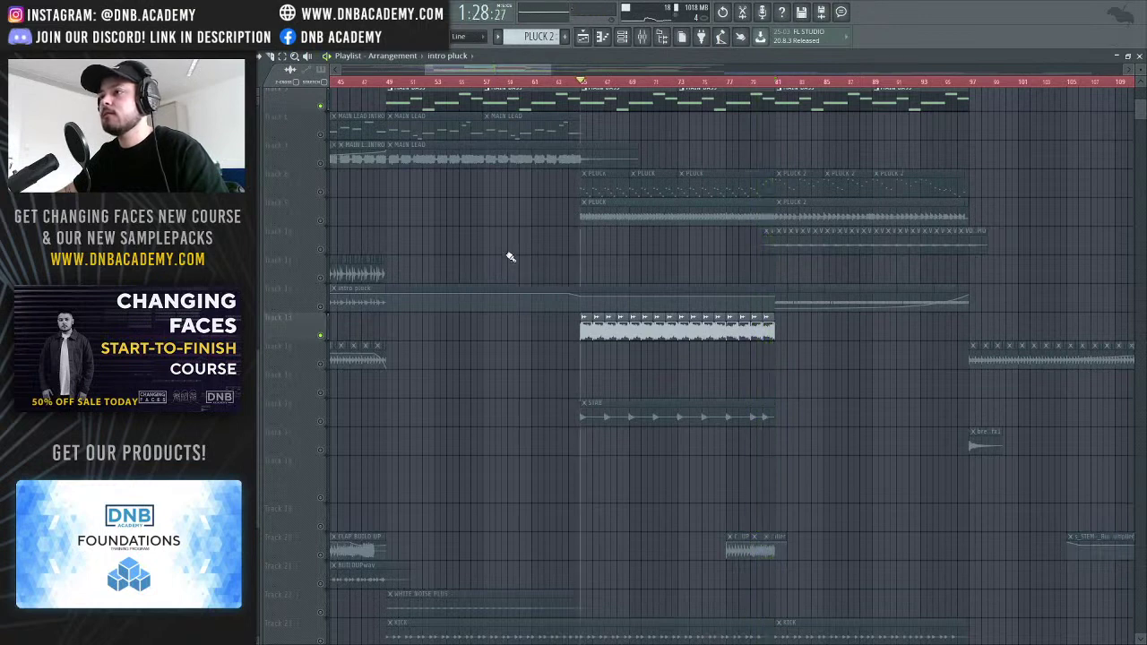
Unmute both PLUCK tracks, Track 8 and Track 9, alongside the vocal loop and main bass
{"action": "left_click", "coordinate": [321, 219]}
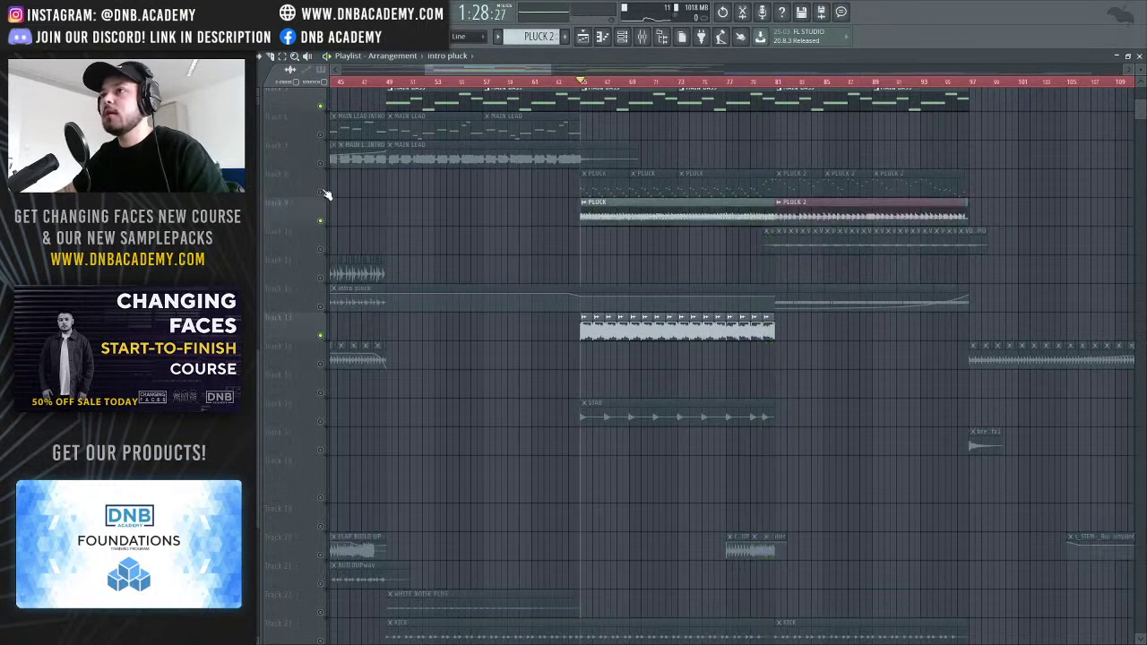
{"action": "left_click", "coordinate": [321, 191]}
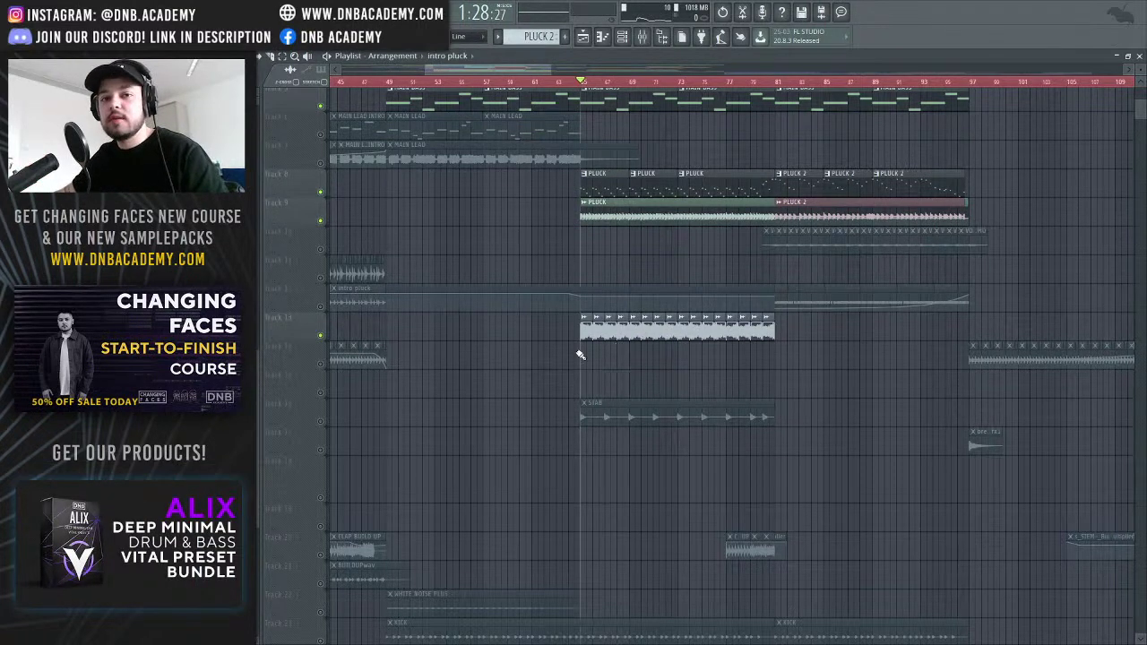
{"action": "scroll", "coordinate": [565, 359], "scroll_direction": "up", "scroll_amount": 4}
{"action": "scroll", "coordinate": [565, 359], "scroll_direction": "down", "scroll_amount": 5}
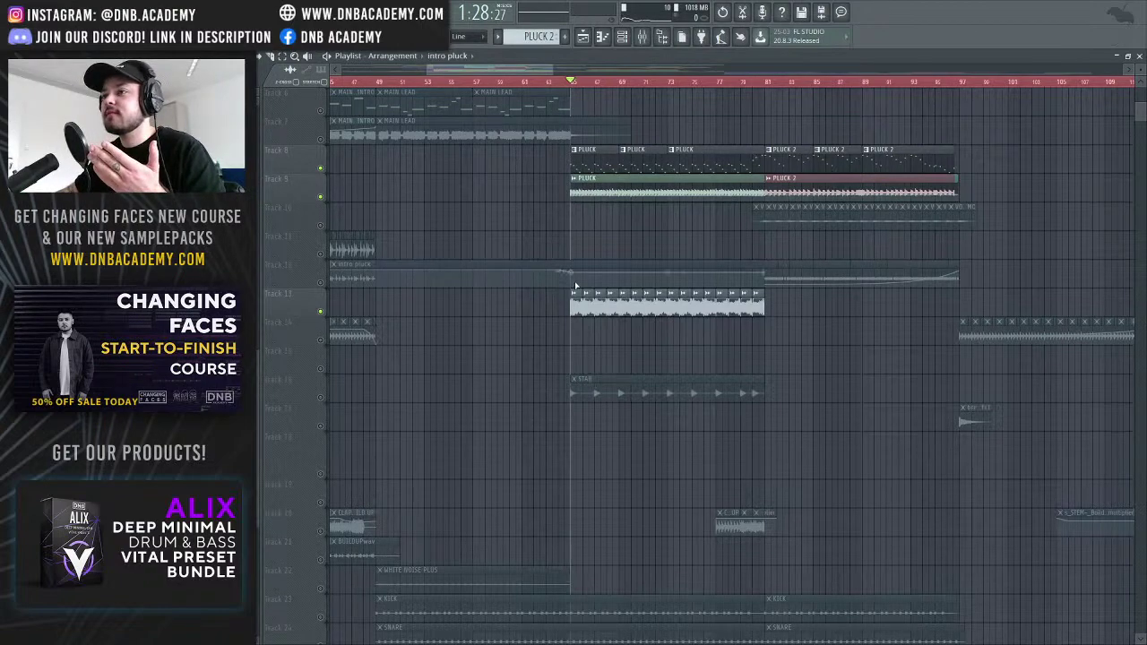
{"action": "left_click_drag", "start_coordinate": [538, 68], "coordinate": [531, 469]}
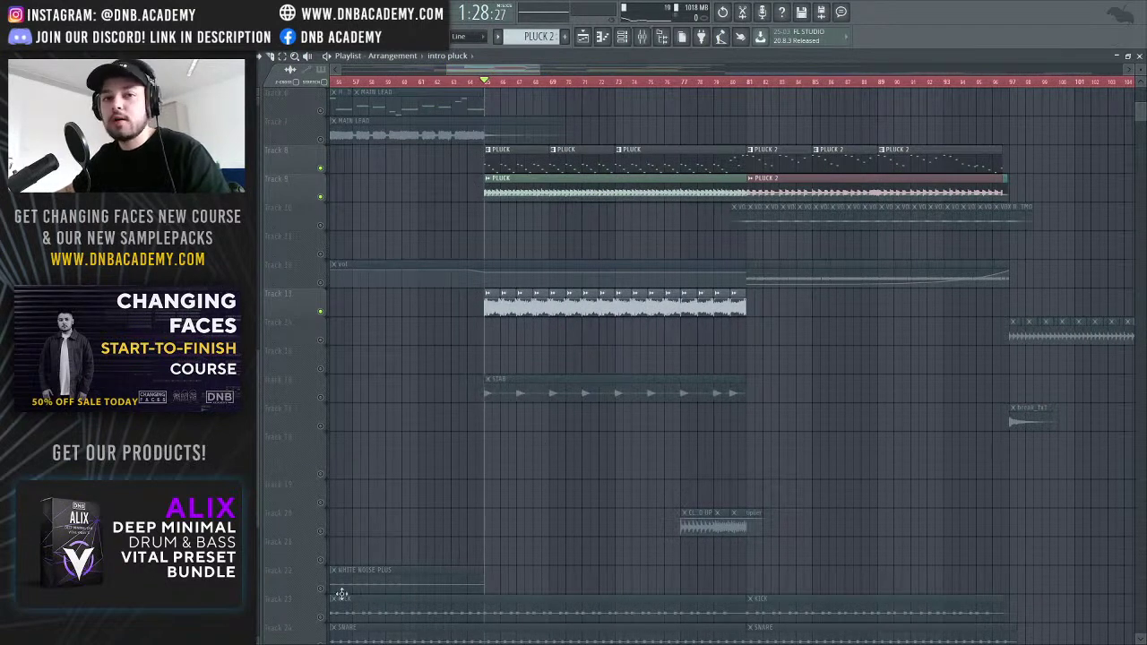
Solo the STAB track, play it from bar 65, and stop playback
{"action": "left_click", "coordinate": [321, 397]}
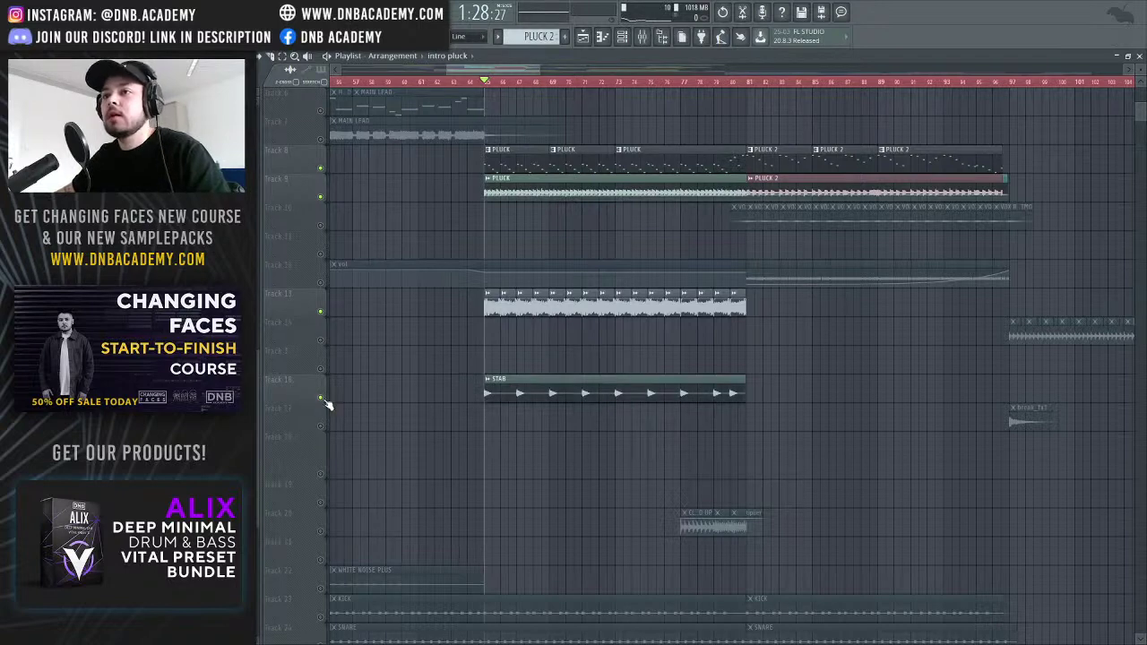
{"action": "left_click", "coordinate": [322, 398], "text": "ctrl"}
{"action": "key", "text": "space"}
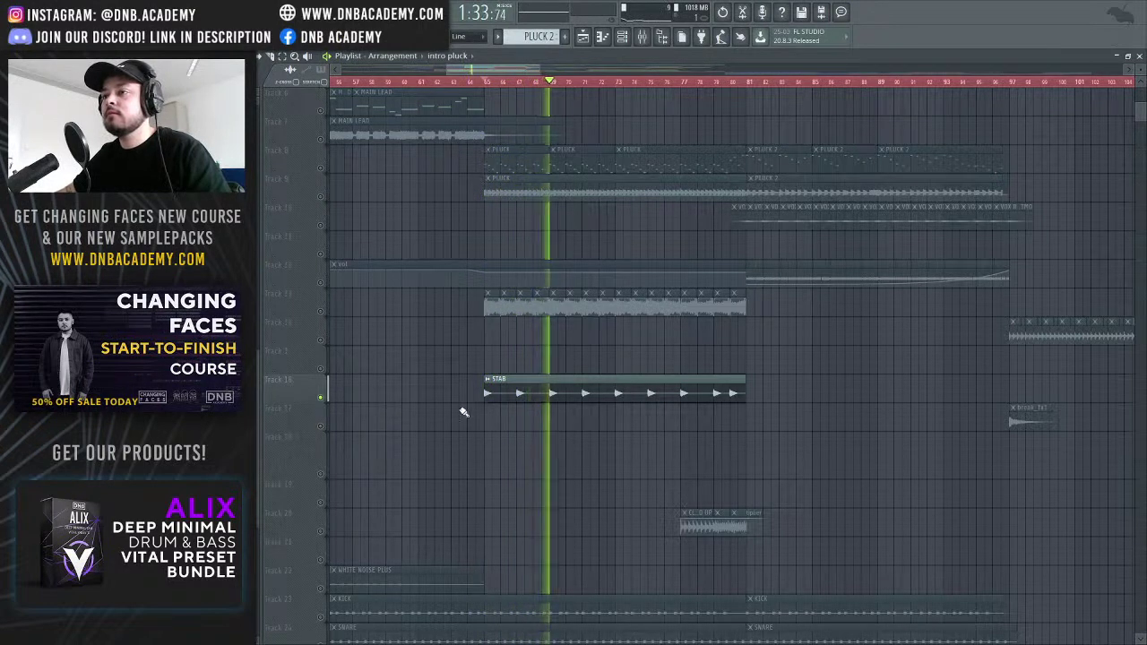
{"action": "key", "text": "space"}
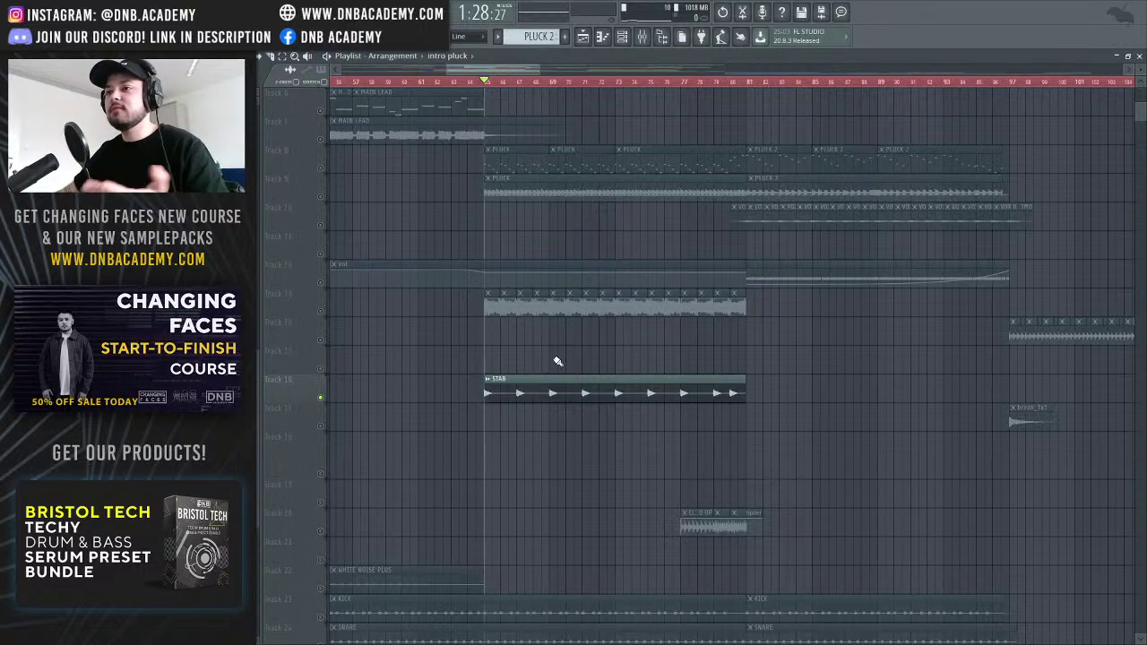
Open the channel settings of the STAB clip
{"action": "left_click", "coordinate": [641, 36]}
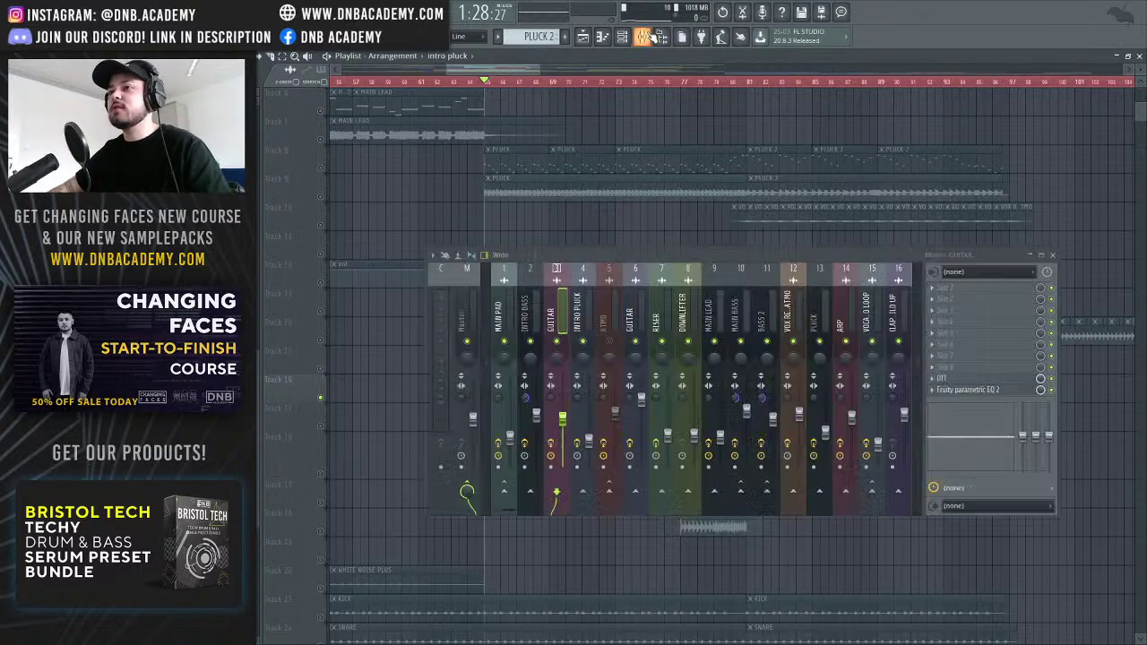
{"action": "left_click", "coordinate": [580, 234]}
{"action": "double_click", "coordinate": [554, 378]}
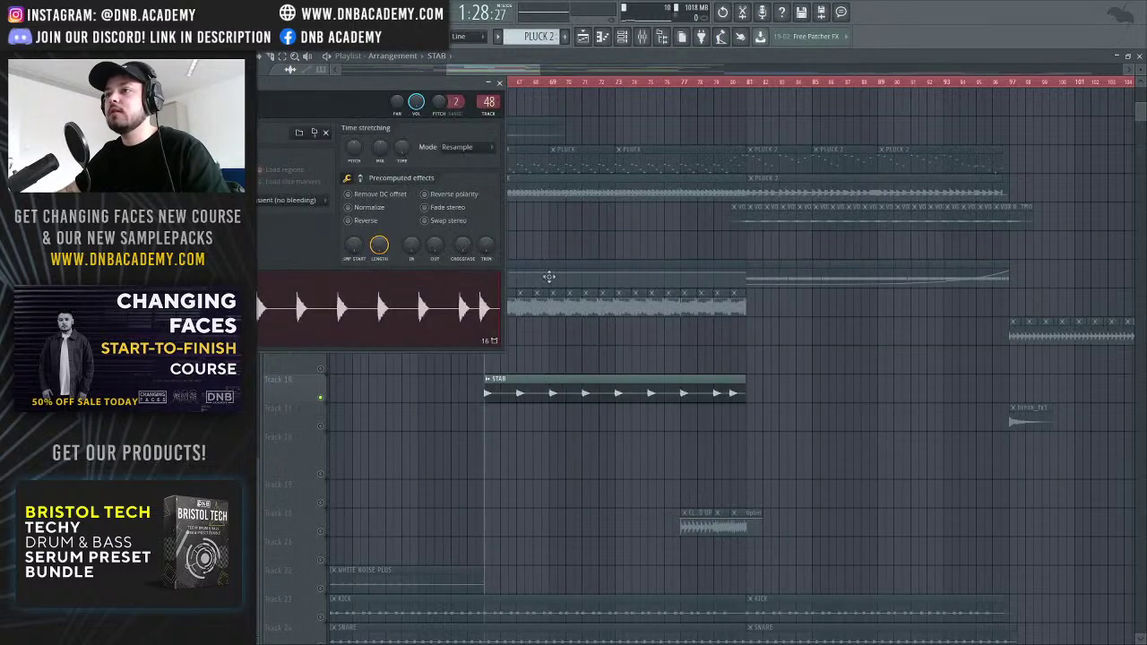
Close the STAB channel settings, check the effect slots on its mixer insert, and close the mixer
{"action": "left_click", "coordinate": [500, 82]}
{"action": "key", "text": "F9"}
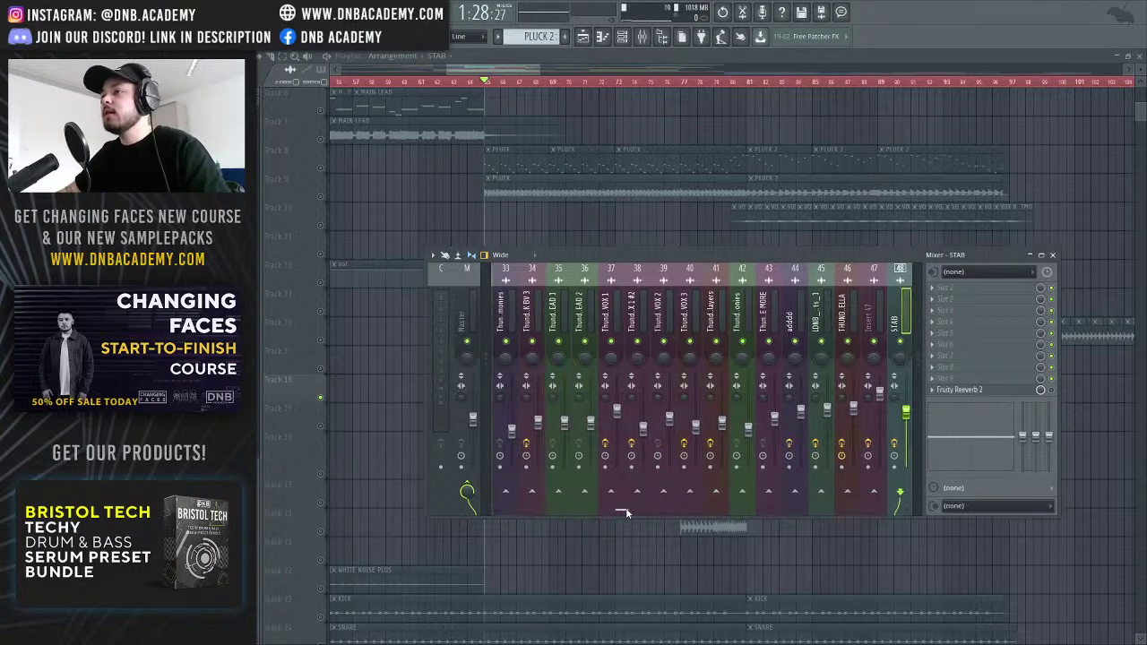
{"action": "left_click", "coordinate": [517, 71]}
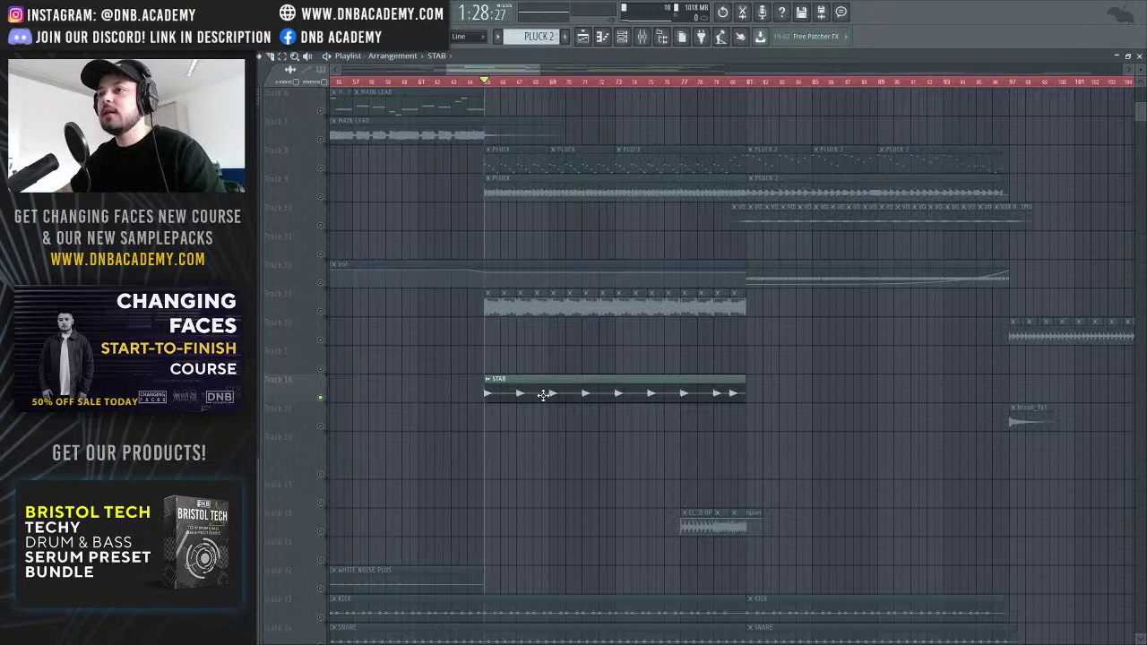
Bring all tracks back from solo, mute the STAB track, play the mix from bar 64, and stop playback
{"action": "left_click", "coordinate": [469, 83]}
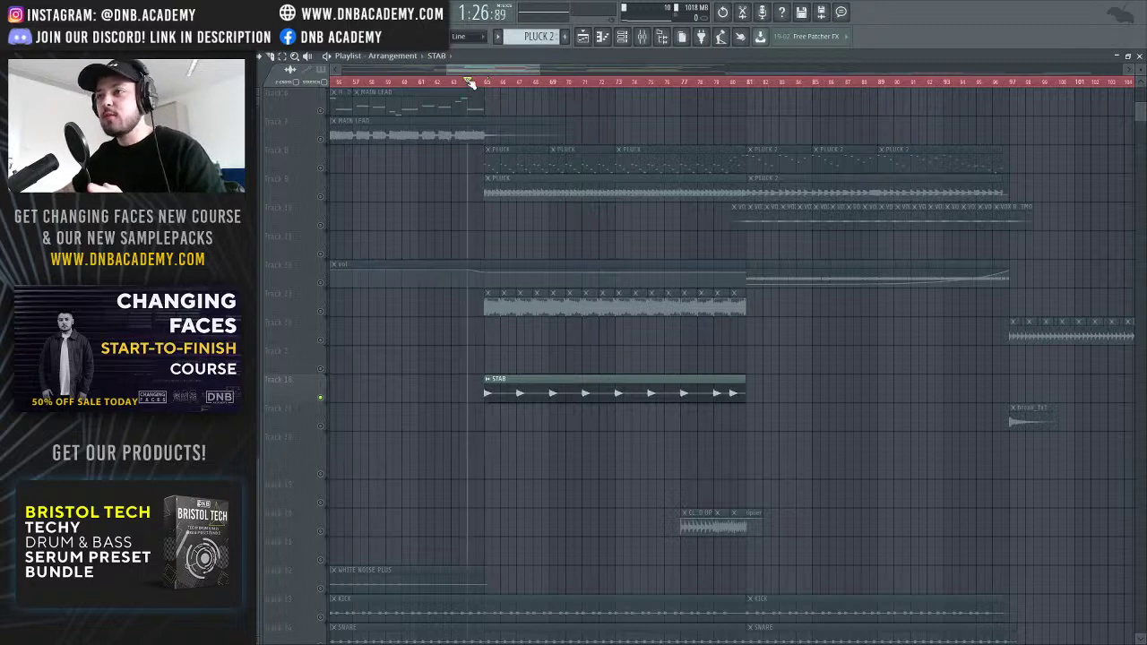
{"action": "left_click", "coordinate": [320, 196]}
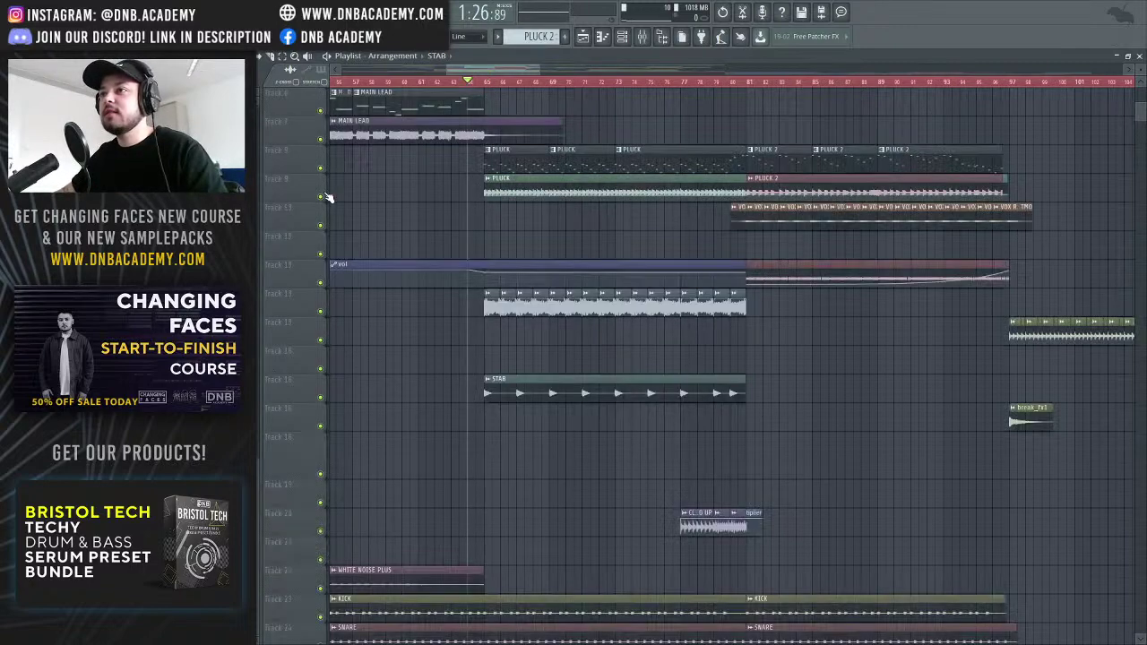
{"action": "left_click", "coordinate": [322, 399]}
{"action": "key", "text": "space"}
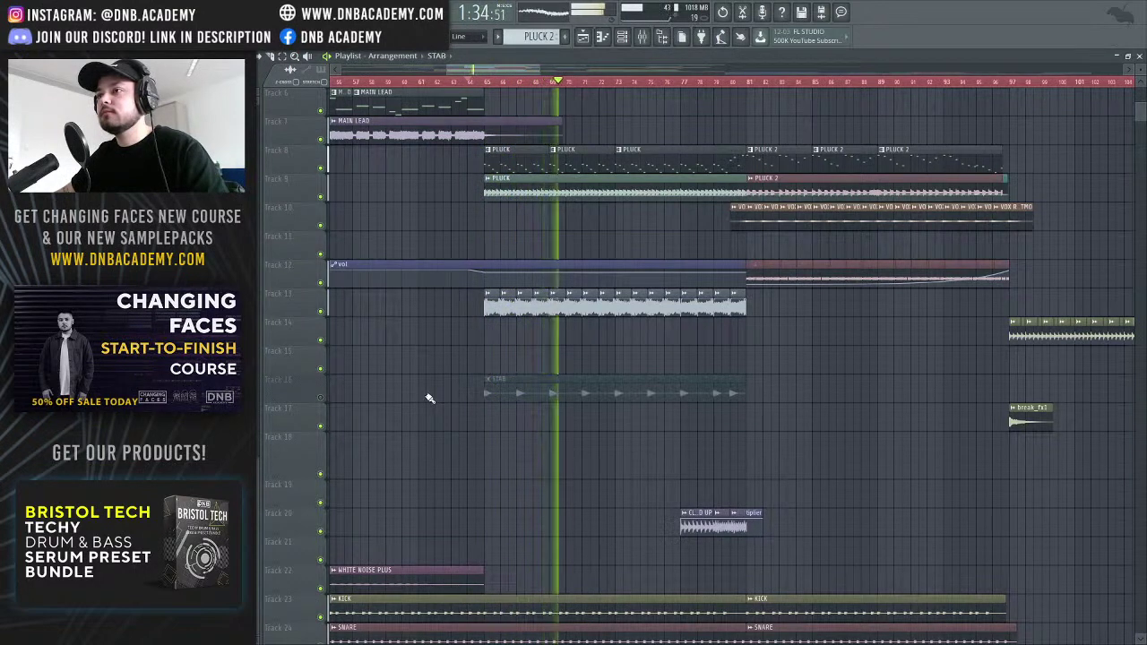
{"action": "key", "text": "space"}
Unmute the STAB track, replay the section, toggle its mute off and on for comparison, and stop playback
{"action": "left_click", "coordinate": [321, 400]}
{"action": "key", "text": "space"}
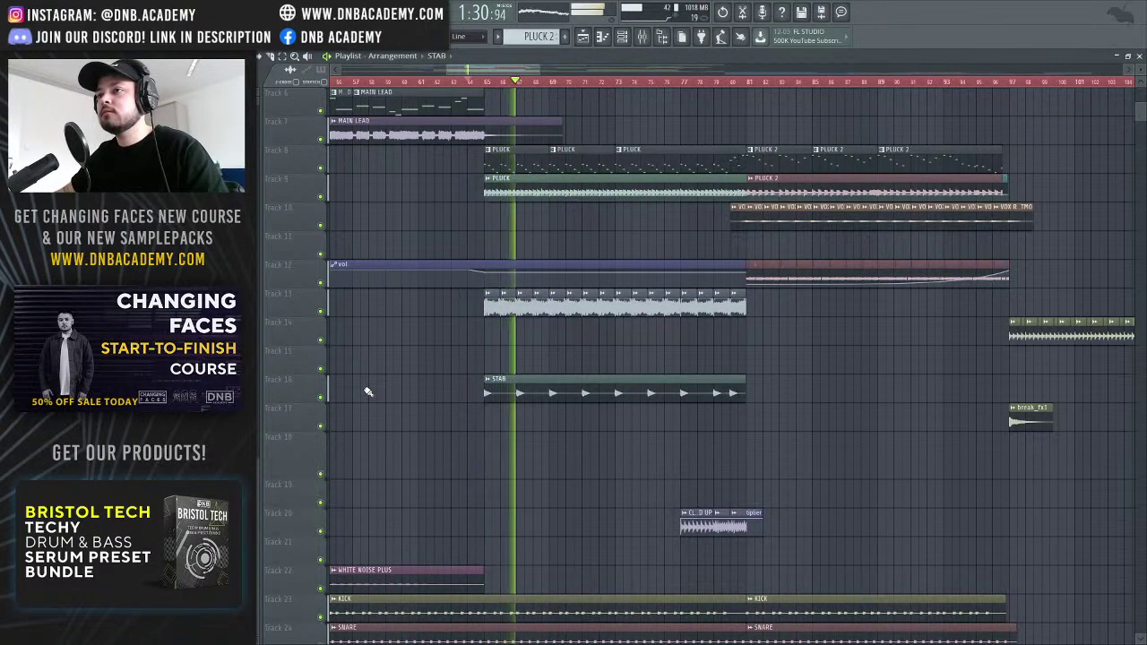
{"action": "left_click", "coordinate": [321, 398]}
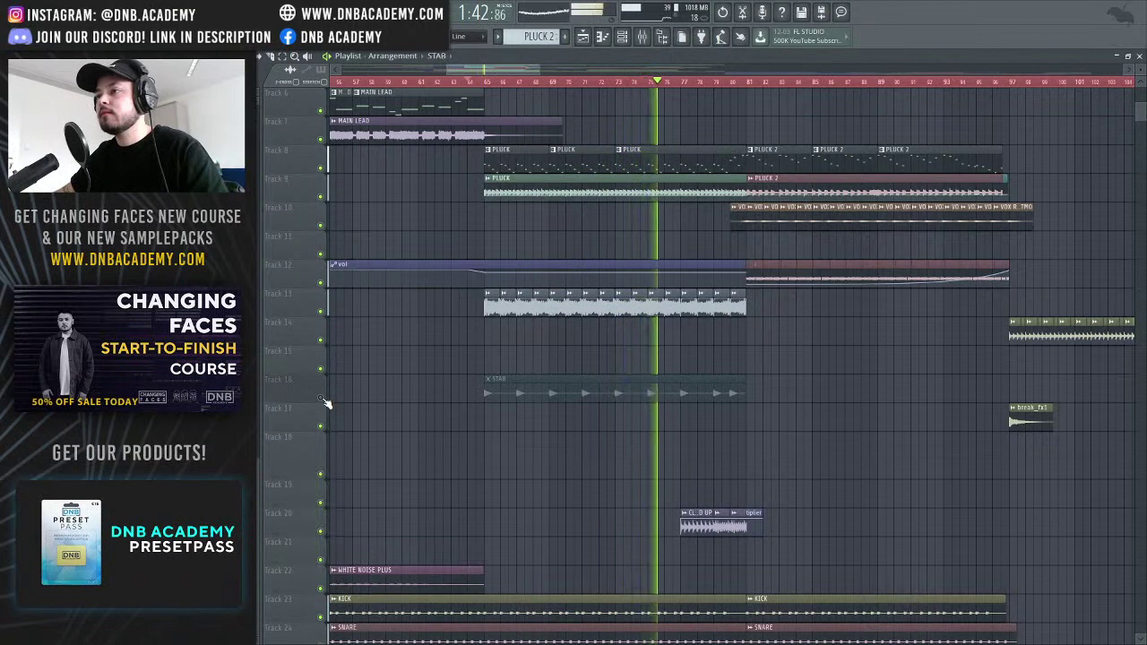
{"action": "left_click", "coordinate": [326, 402]}
{"action": "key", "text": "space"}
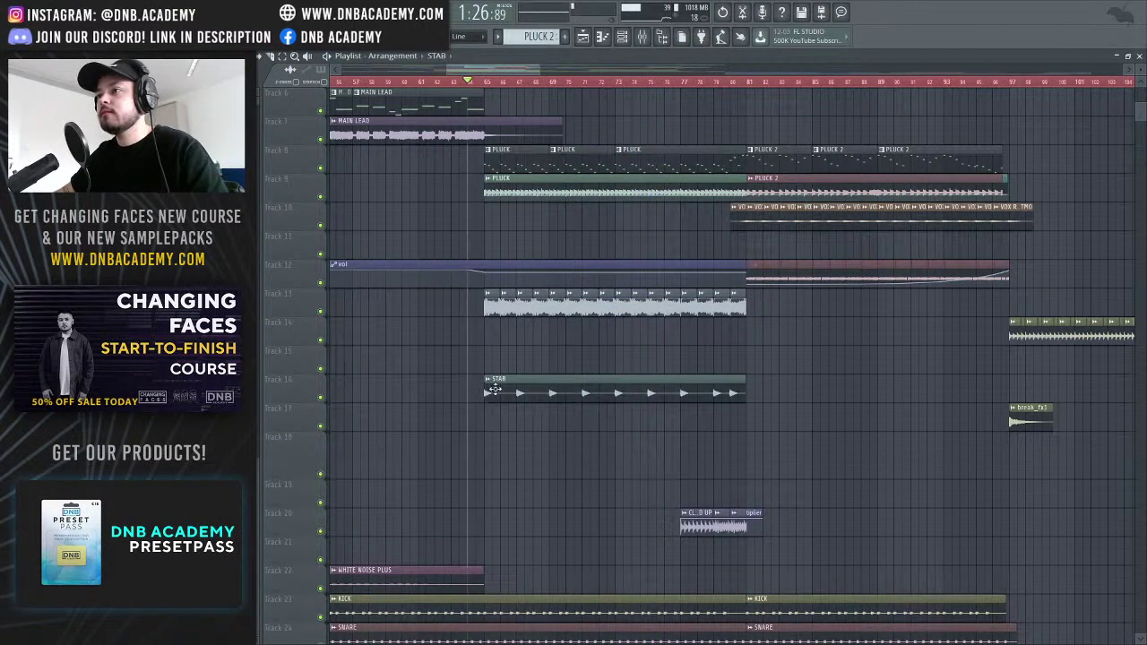
Look over the arrangement's layers, from the main pad down to the drums, effects and acapella tracks
{"action": "scroll", "coordinate": [556, 376], "scroll_direction": "down", "scroll_amount": 1}
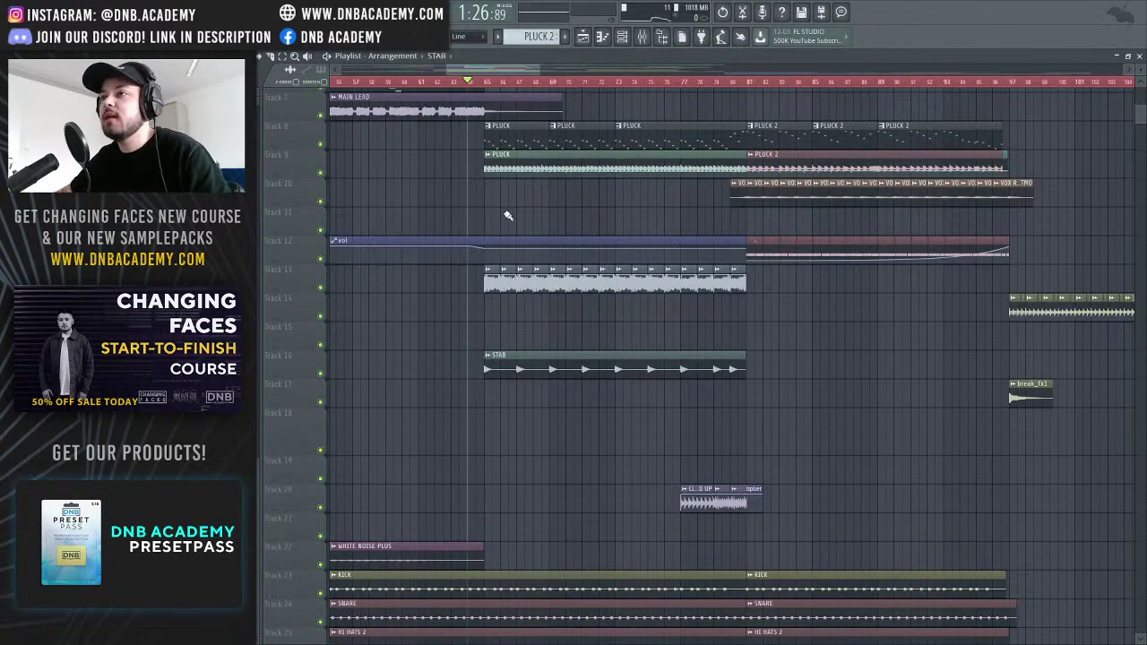
{"action": "scroll", "coordinate": [512, 218], "scroll_direction": "up", "scroll_amount": 3}
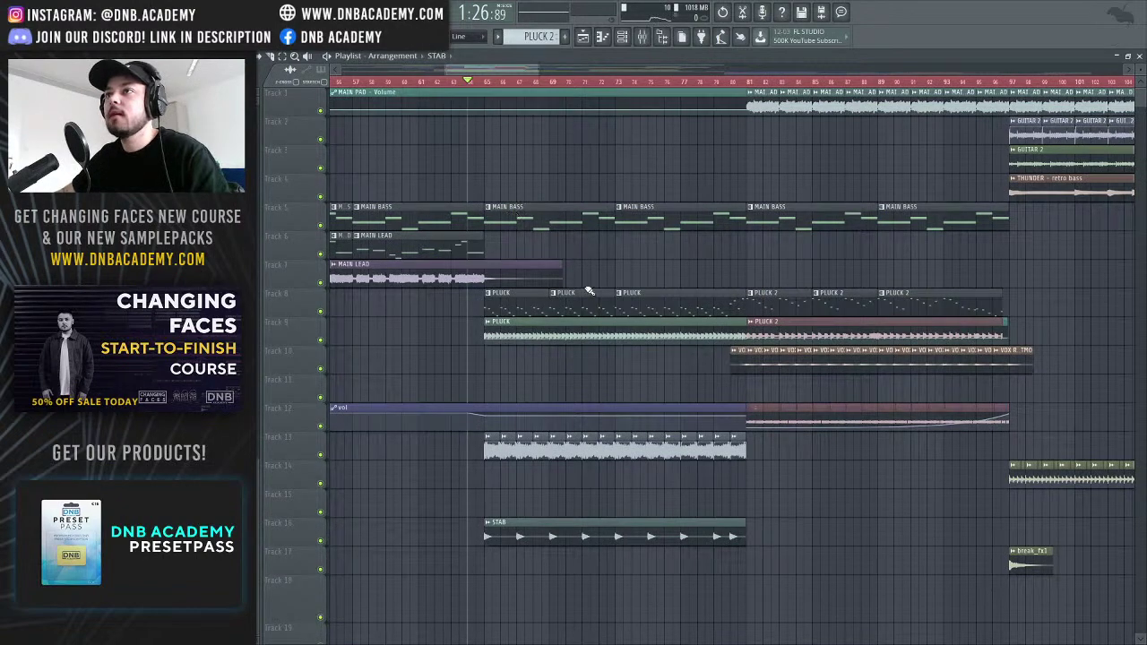
{"action": "scroll", "coordinate": [587, 290], "scroll_direction": "down", "scroll_amount": 4}
{"action": "scroll", "coordinate": [599, 289], "scroll_direction": "down", "scroll_amount": 6}
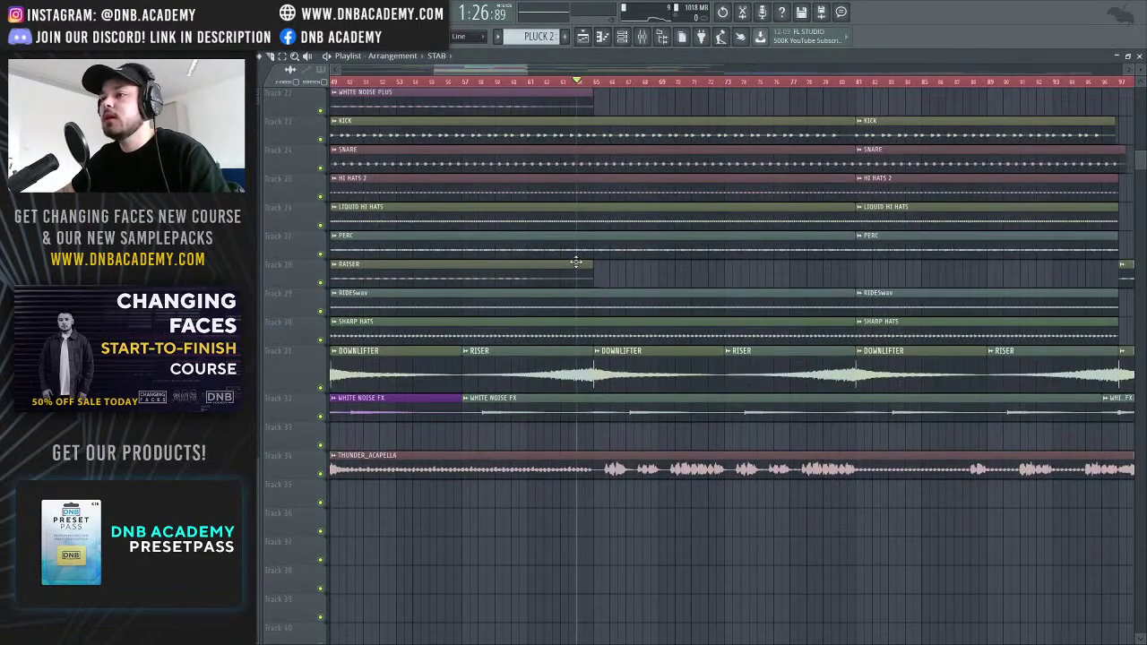
{"action": "scroll", "coordinate": [524, 82], "scroll_direction": "down", "scroll_amount": 3}
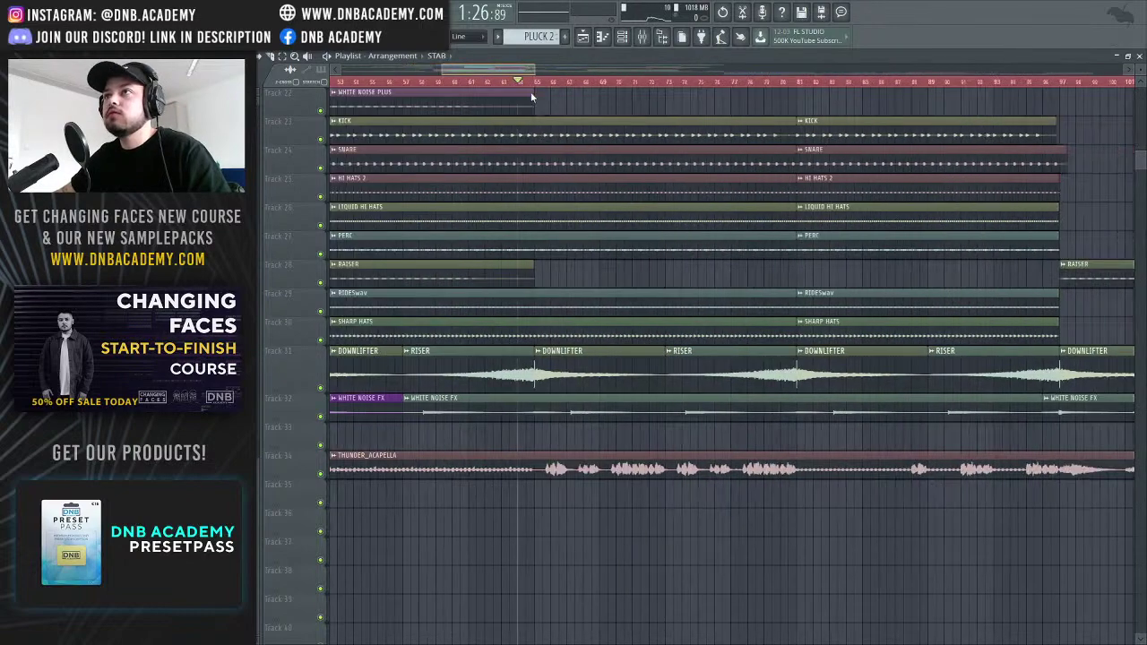
{"action": "scroll", "coordinate": [556, 210], "scroll_direction": "up", "scroll_amount": 9}
{"action": "scroll", "coordinate": [555, 202], "scroll_direction": "up", "scroll_amount": 2}
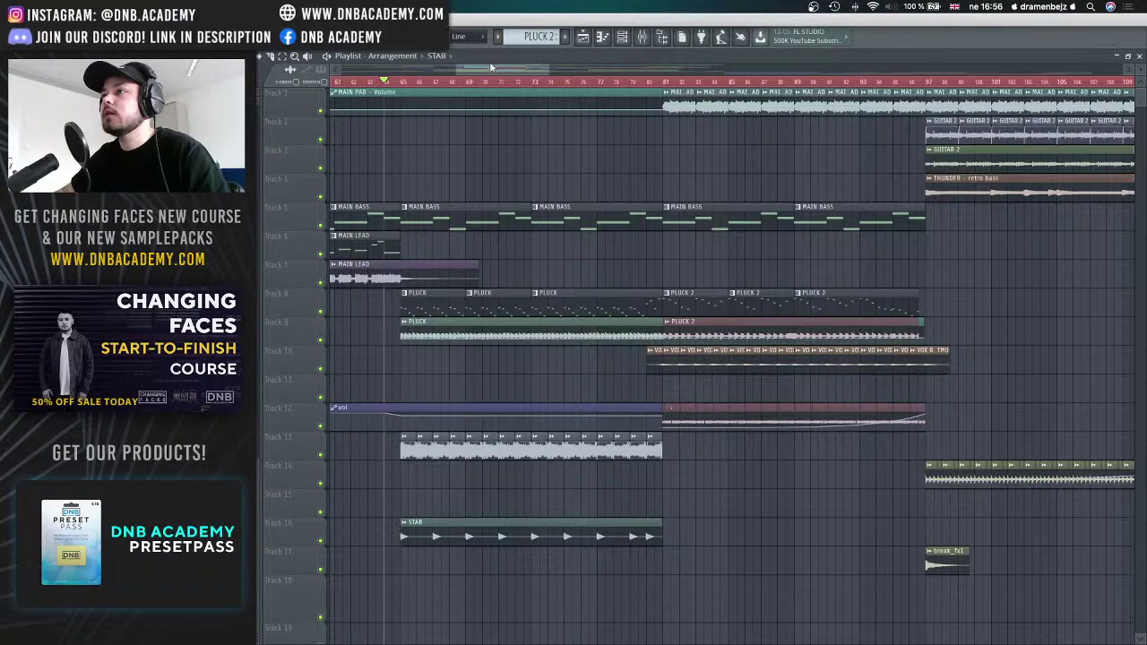
Solo the VOX REVERSE ATMO track, Track 10, play it from bar 81, and stop playback
{"action": "scroll", "coordinate": [575, 113], "scroll_direction": "right", "scroll_amount": 3}
{"action": "left_click", "coordinate": [573, 83]}
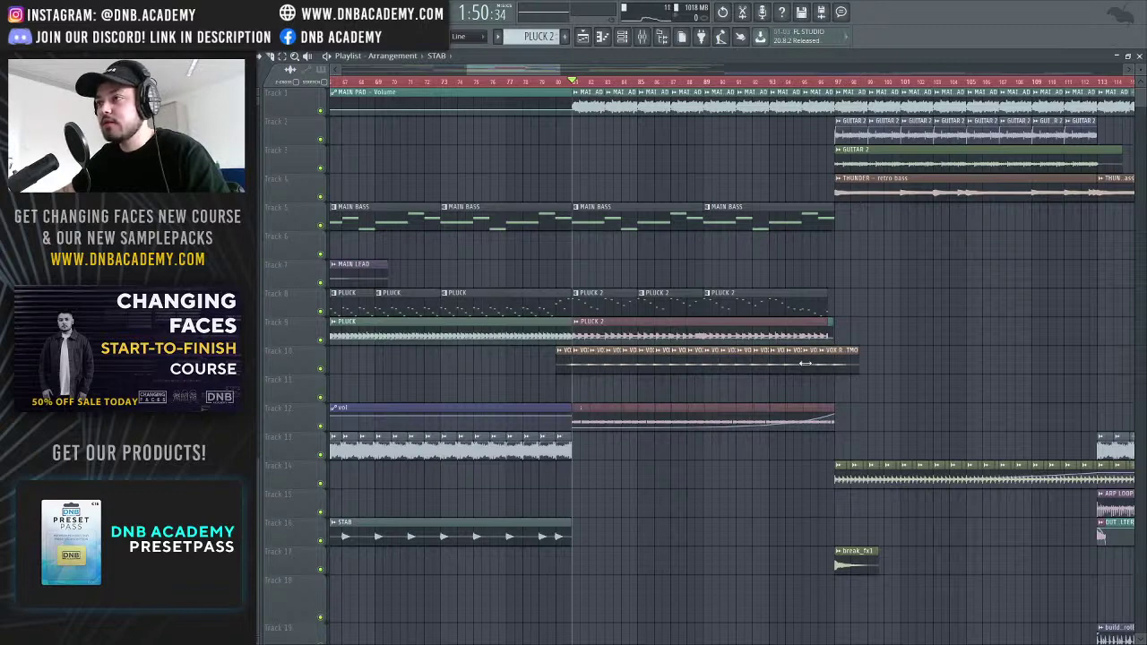
{"action": "left_click", "coordinate": [320, 370], "text": "ctrl"}
{"action": "key", "text": "space"}
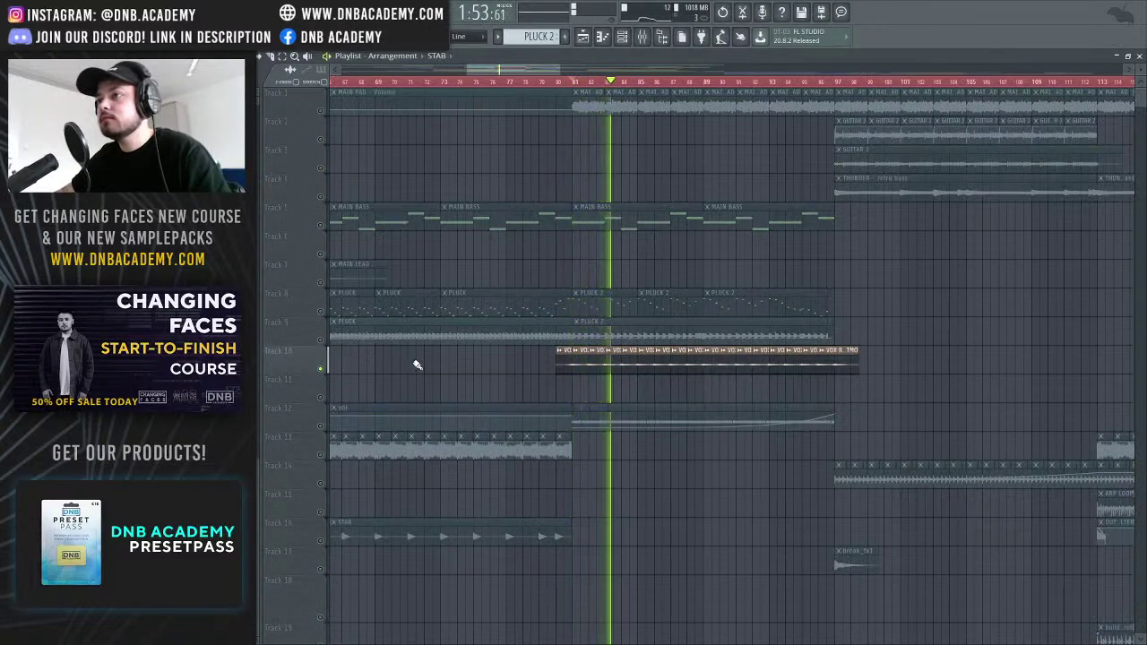
{"action": "key", "text": "space"}
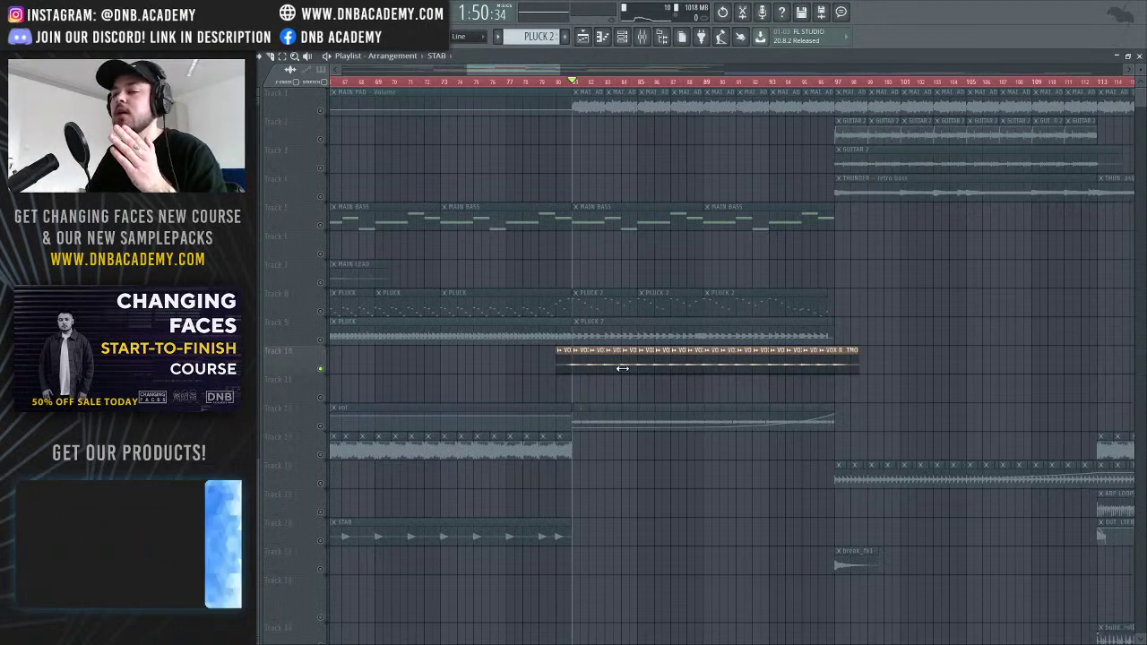
Examine the Fruity parametric EQ 2 curve on the VOX REVERSE ATMO mixer insert, and close the mixer
{"action": "left_click", "coordinate": [641, 37]}
{"action": "scroll", "coordinate": [591, 507], "scroll_direction": "up", "scroll_amount": 10}
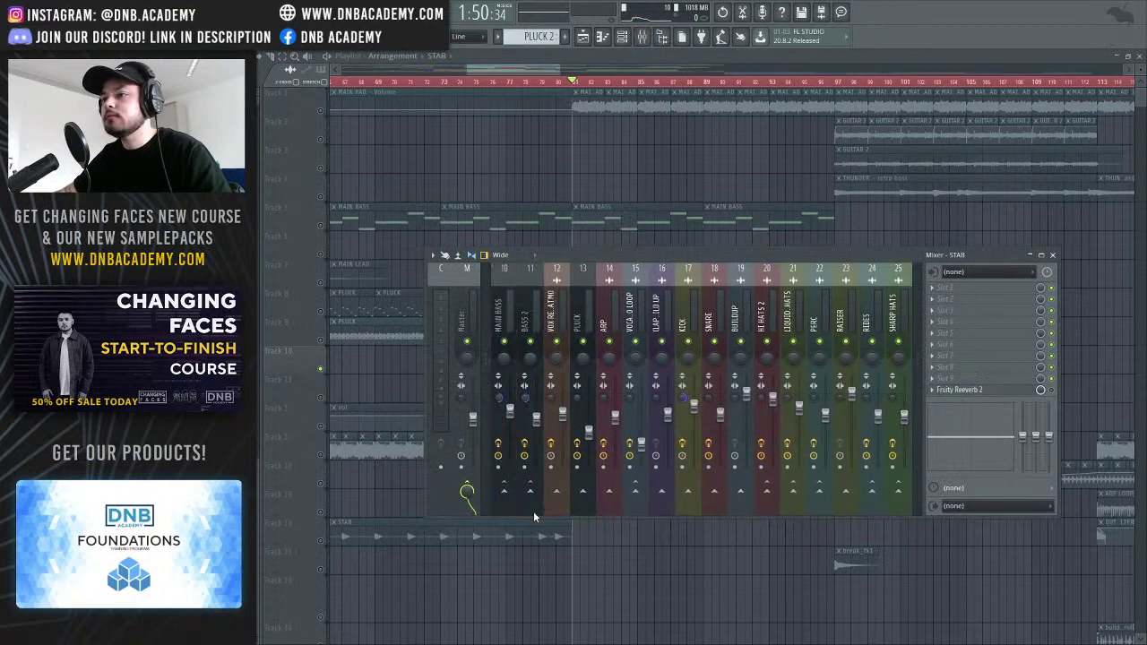
{"action": "scroll", "coordinate": [534, 517], "scroll_direction": "up", "scroll_amount": 2}
{"action": "left_click", "coordinate": [616, 319]}
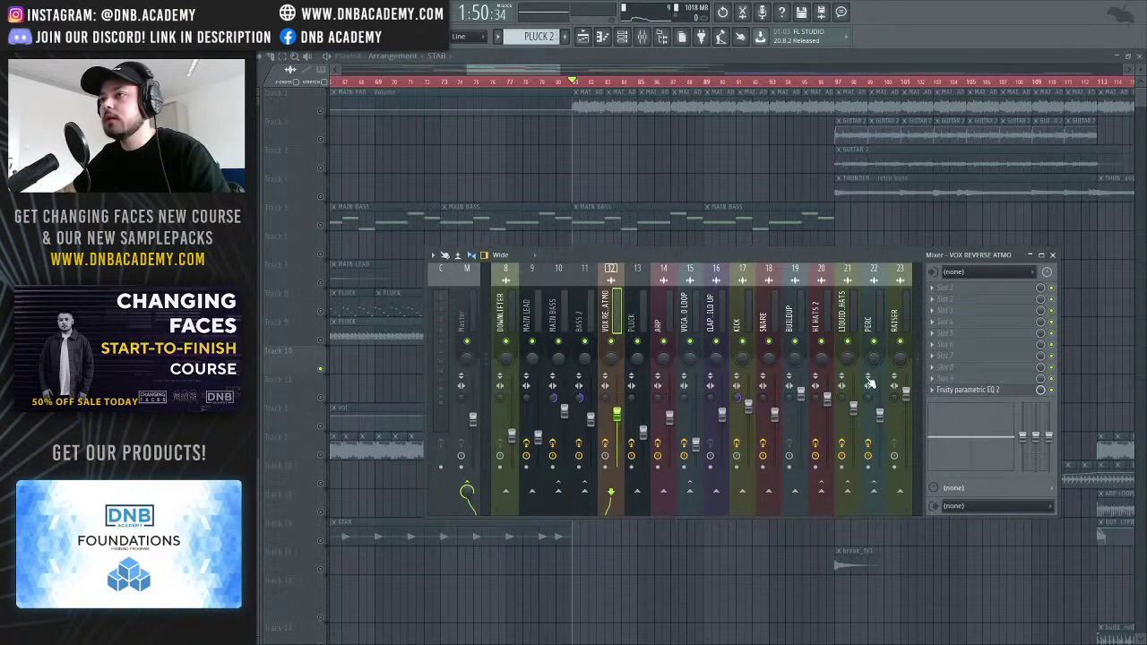
{"action": "left_click", "coordinate": [1000, 391]}
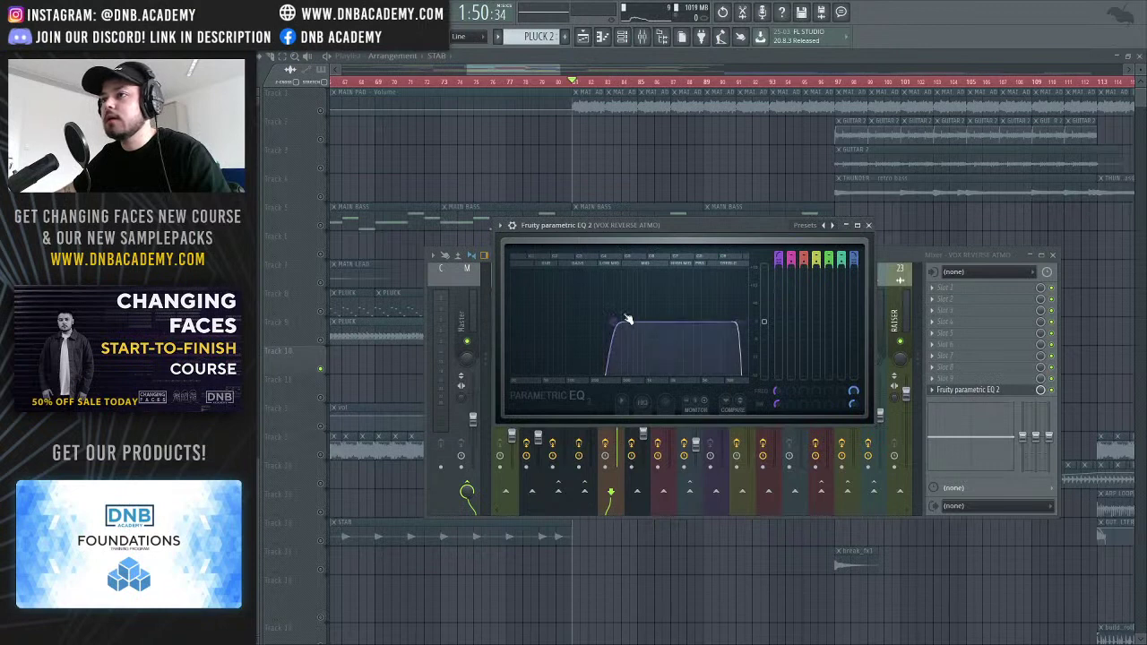
{"action": "left_click", "coordinate": [541, 68]}
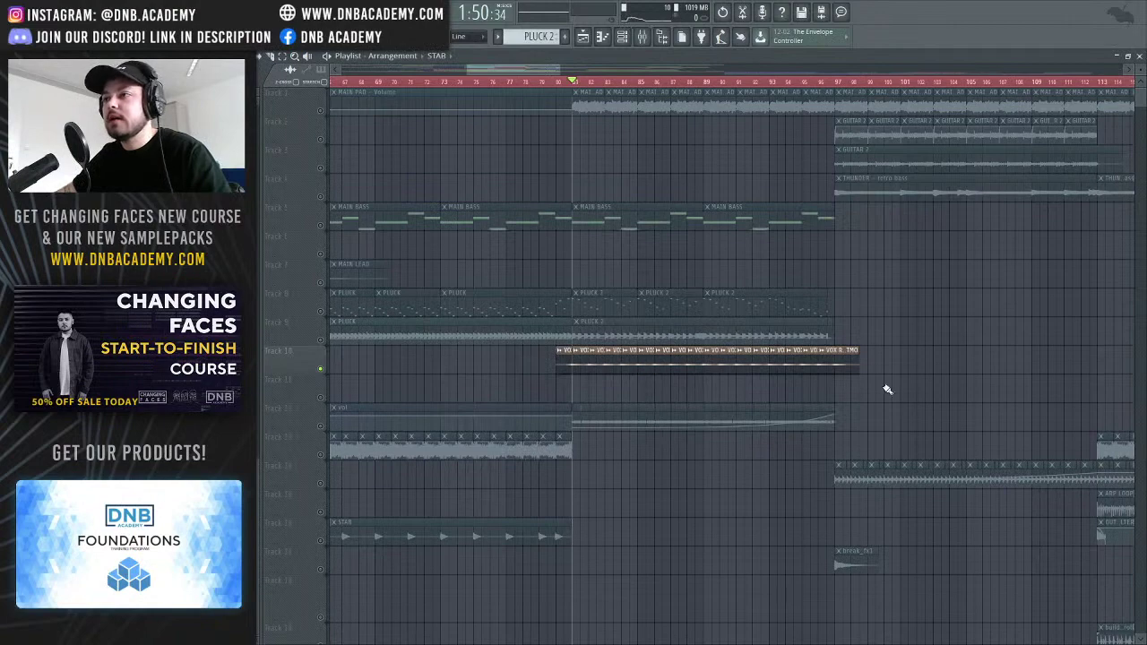
Unmute the main bass, both PLUCK tracks and the main pad alongside VOX REVERSE ATMO, and play from bar 80
{"action": "left_click_drag", "start_coordinate": [501, 69], "coordinate": [522, 100]}
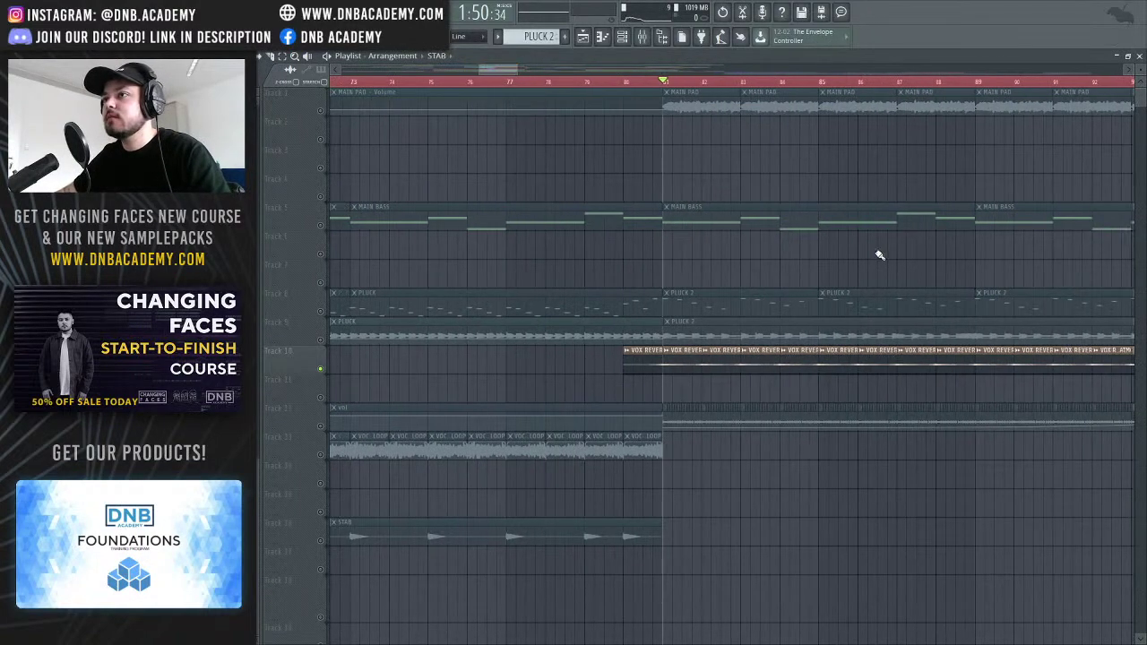
{"action": "scroll", "coordinate": [726, 377], "scroll_direction": "up", "scroll_amount": 2}
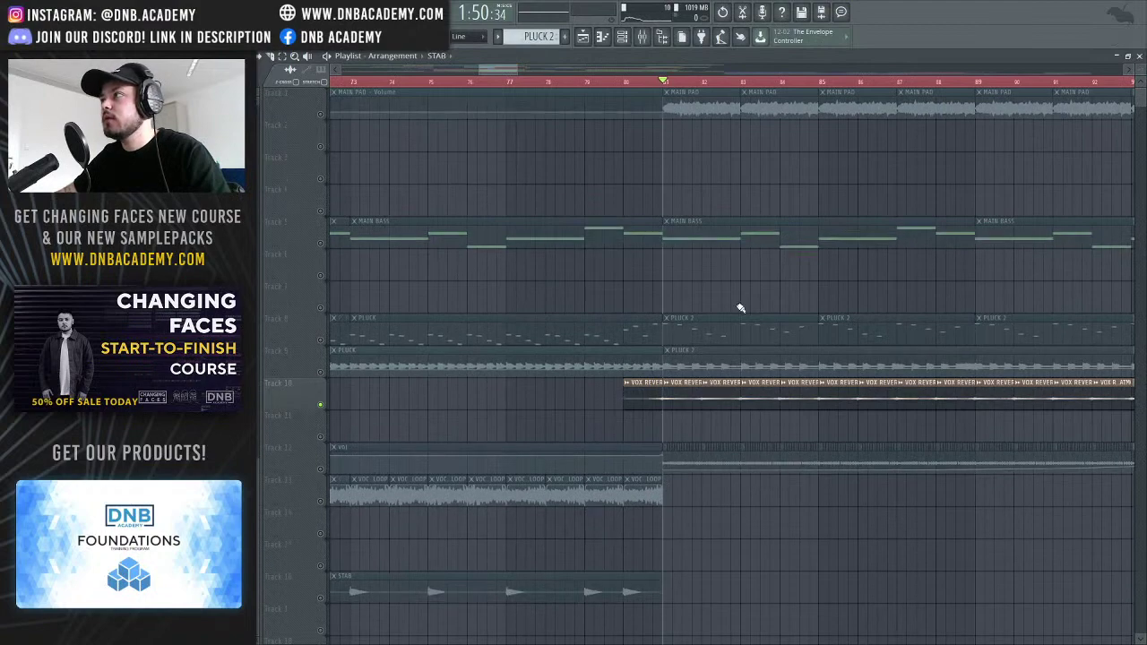
{"action": "left_click", "coordinate": [633, 84]}
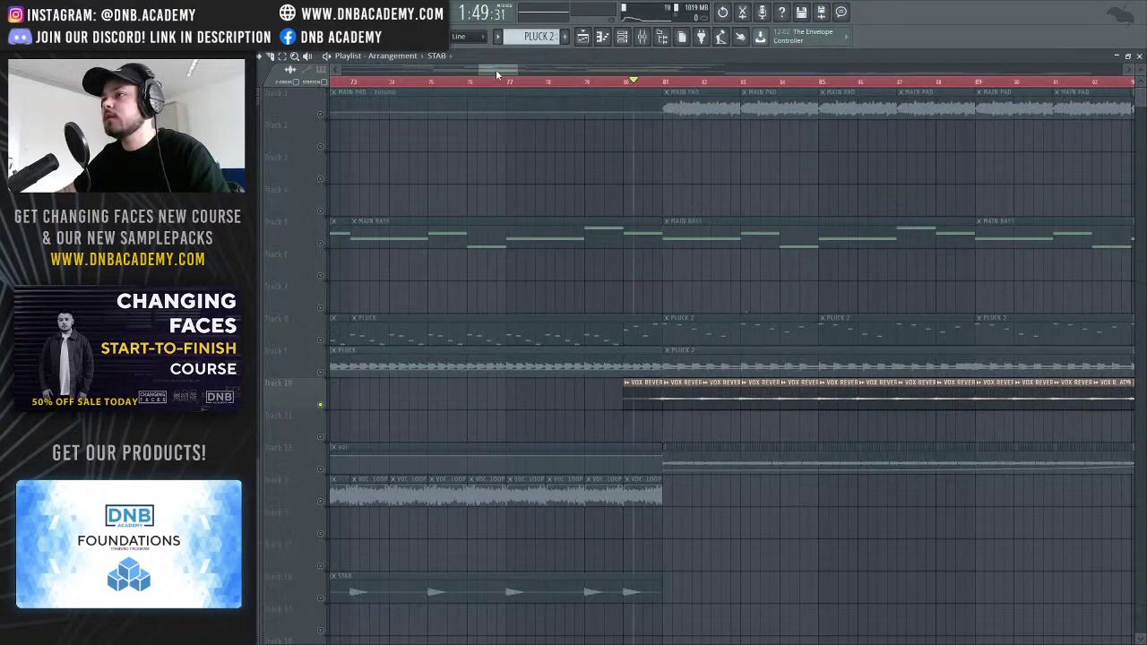
{"action": "scroll", "coordinate": [496, 69], "scroll_direction": "right", "scroll_amount": 4}
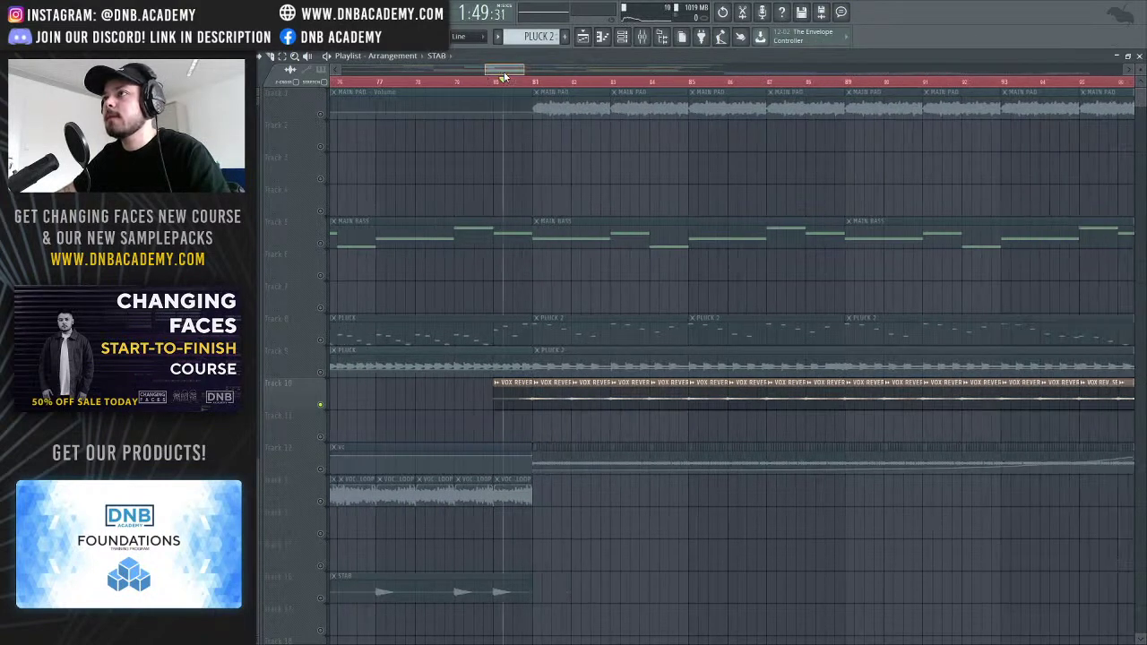
{"action": "left_click", "coordinate": [320, 245]}
{"action": "left_click", "coordinate": [321, 372]}
{"action": "left_click", "coordinate": [321, 339]}
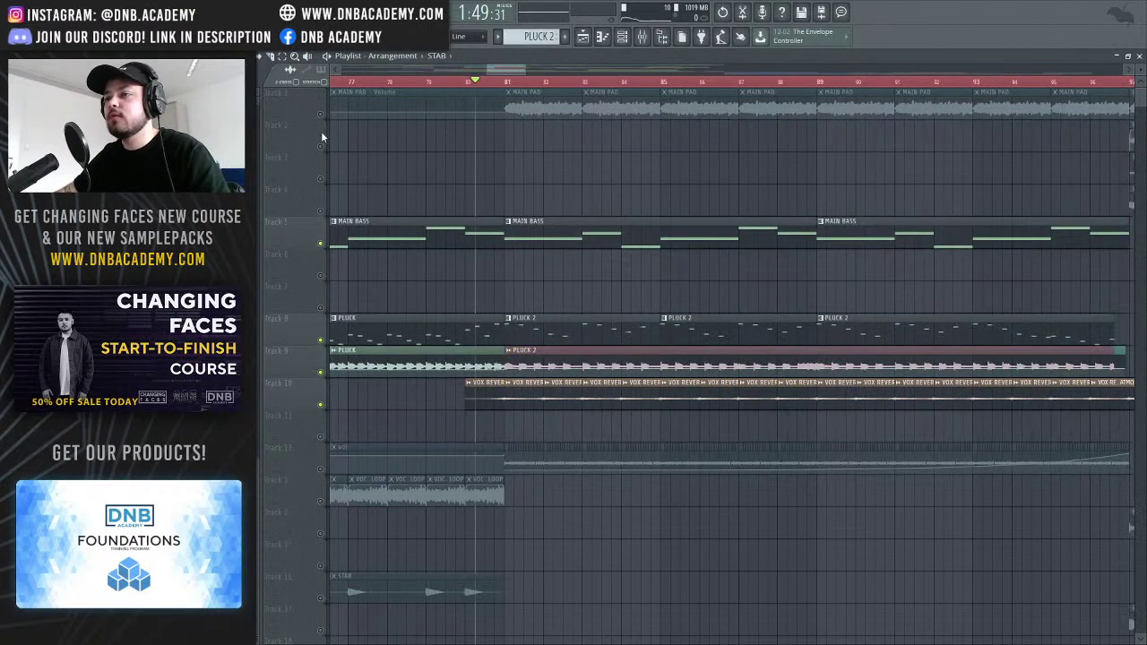
{"action": "left_click", "coordinate": [321, 114]}
{"action": "key", "text": "space"}
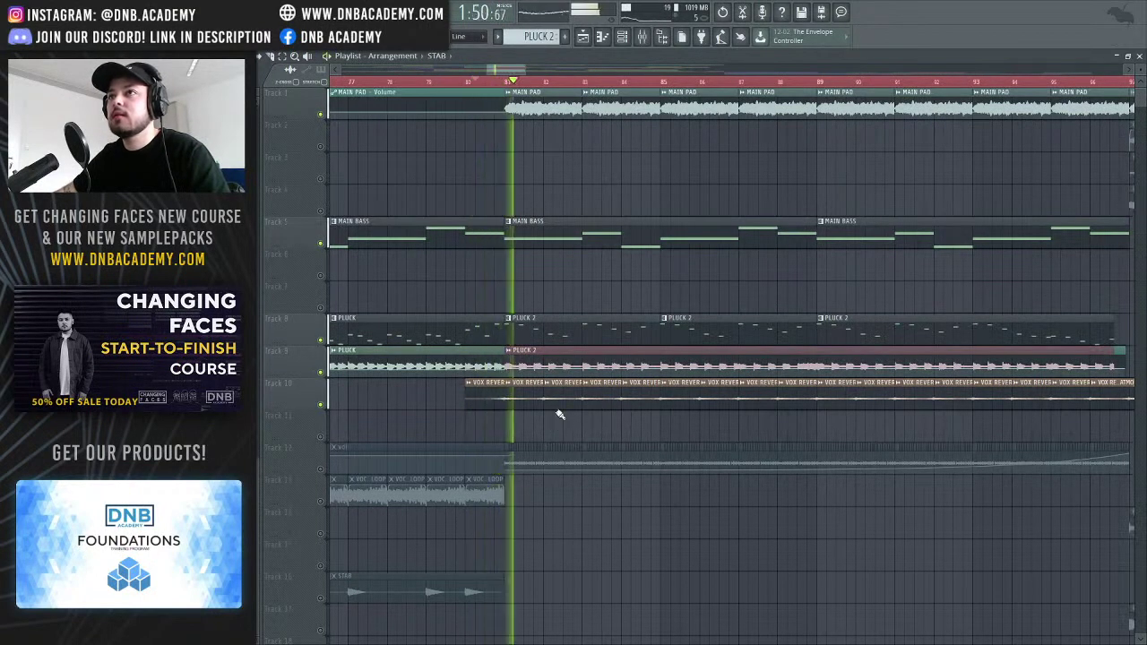
Mute the main pad during playback, compare without and with the VOX REVERSE ATMO track, and stop playback
{"action": "left_click", "coordinate": [320, 114]}
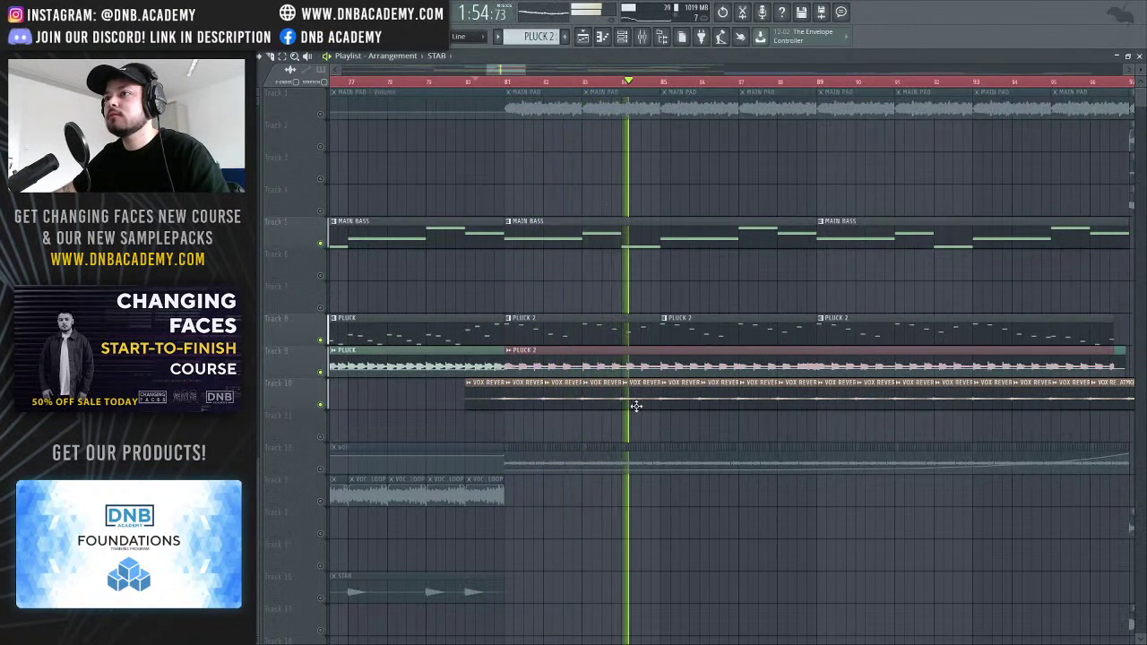
{"action": "left_click", "coordinate": [321, 405]}
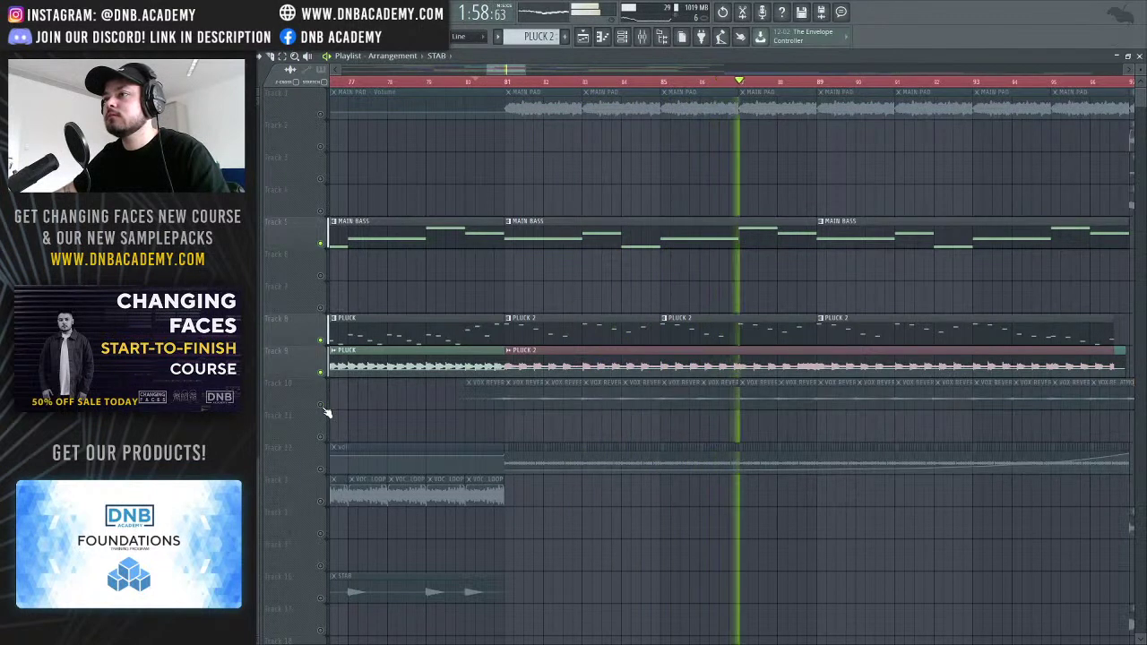
{"action": "left_click", "coordinate": [322, 406]}
{"action": "key", "text": "space"}
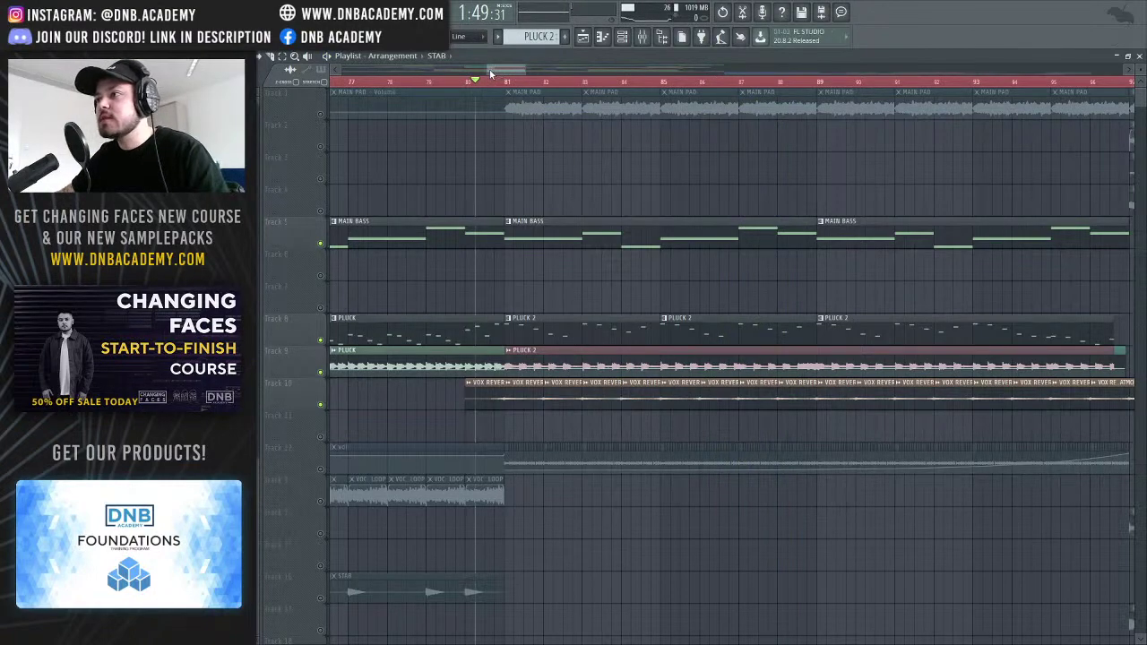
Look over the arrangement before and after the drop, and focus on the PLUCK to PLUCK 2 transition around bar 81
{"action": "left_click_drag", "start_coordinate": [488, 70], "coordinate": [400, 144]}
{"action": "scroll", "coordinate": [750, 367], "scroll_direction": "down", "scroll_amount": 2}
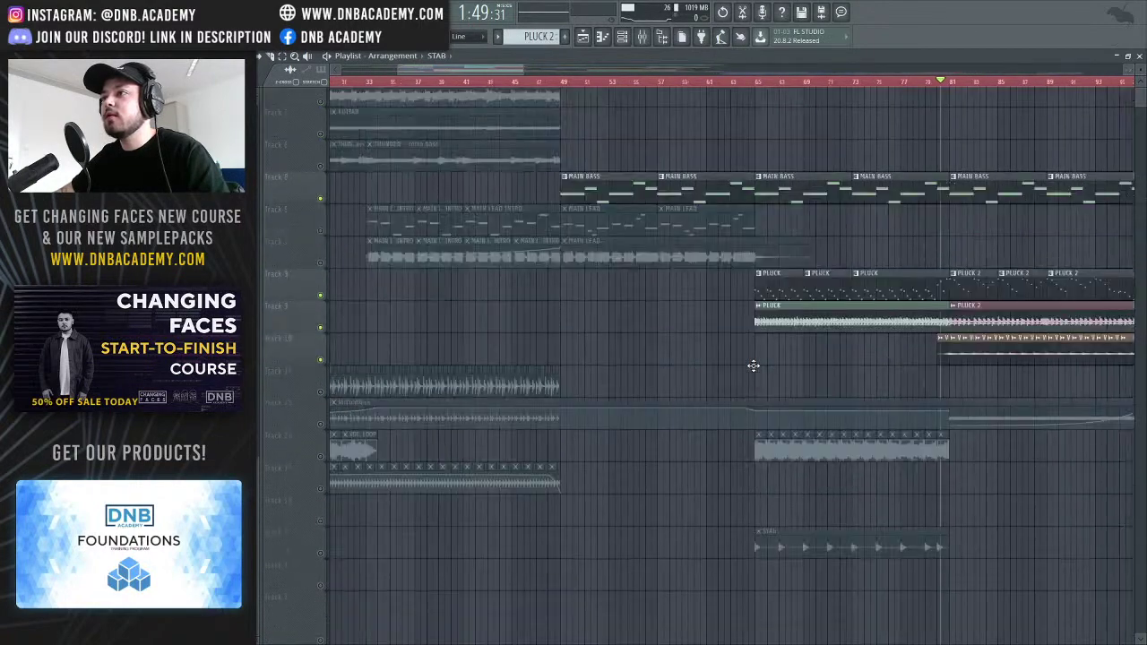
{"action": "scroll", "coordinate": [860, 295], "scroll_direction": "up", "scroll_amount": 2}
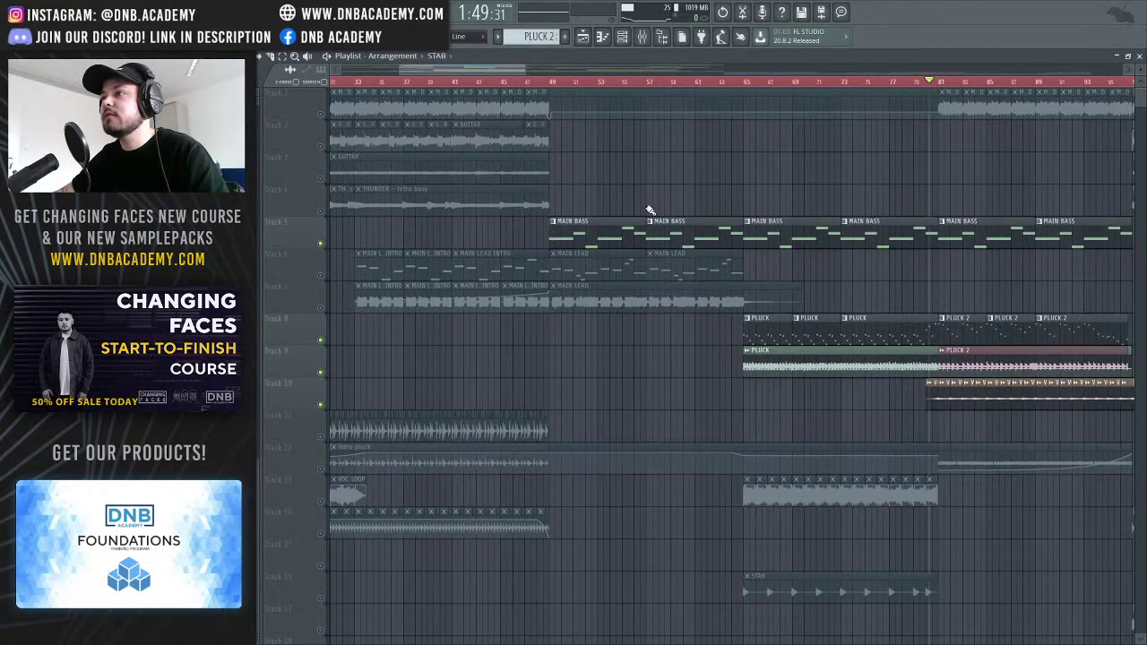
{"action": "left_click_drag", "start_coordinate": [501, 72], "coordinate": [548, 77]}
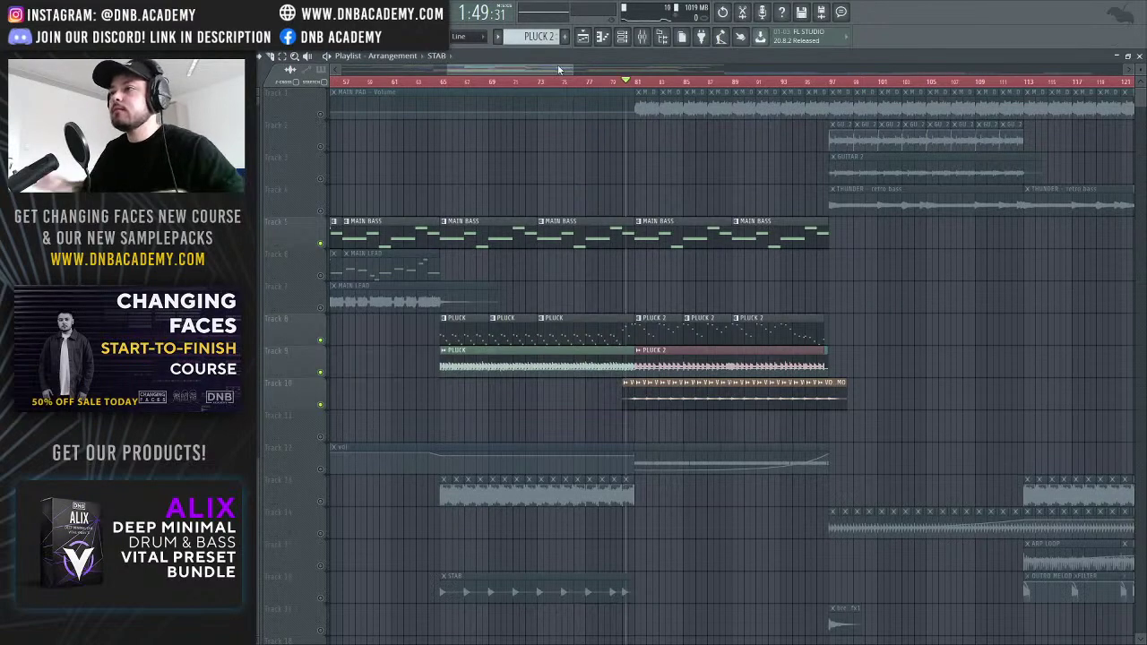
{"action": "left_click_drag", "start_coordinate": [559, 69], "coordinate": [590, 69]}
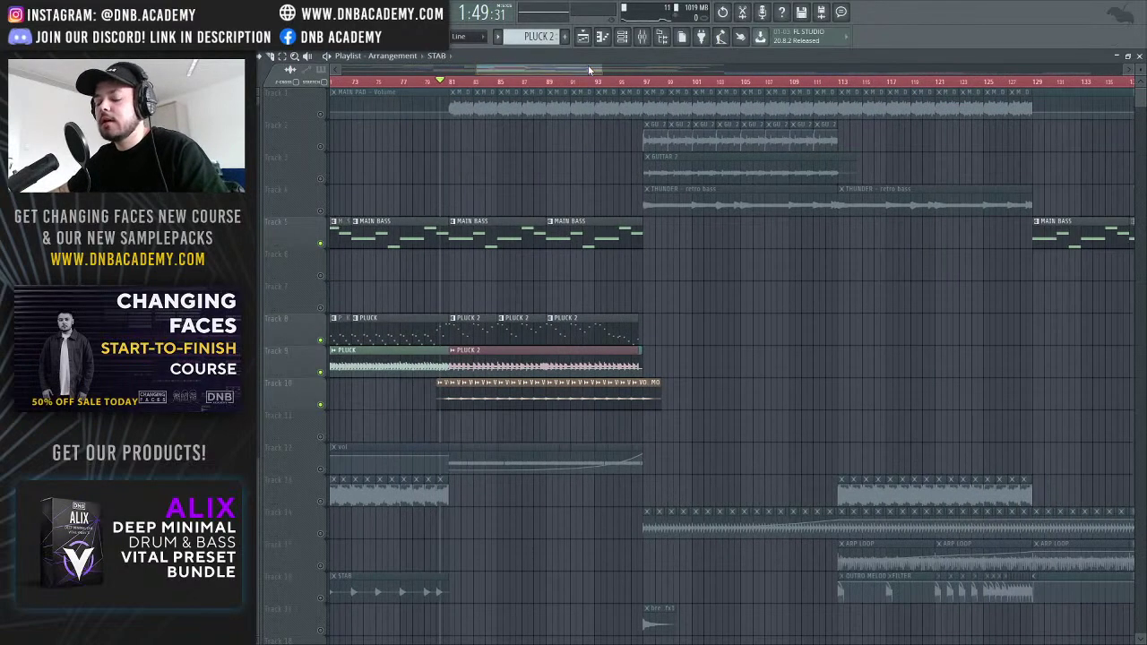
{"action": "scroll", "coordinate": [543, 90], "scroll_direction": "up", "scroll_amount": 4}
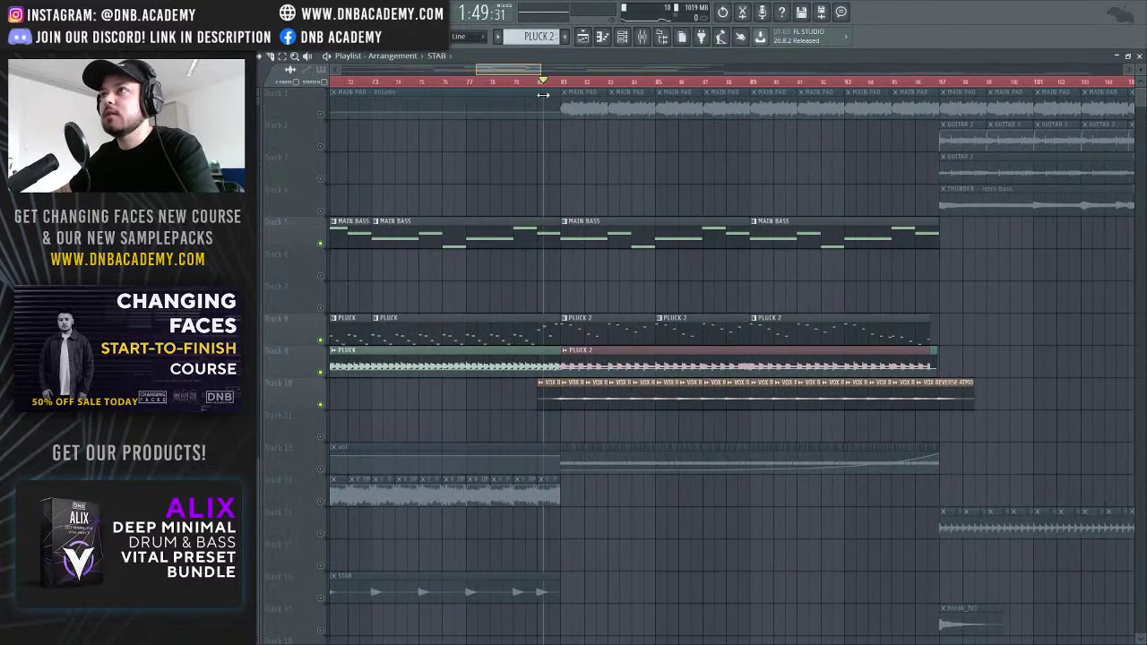
{"action": "scroll", "coordinate": [538, 99], "scroll_direction": "up", "scroll_amount": 4}
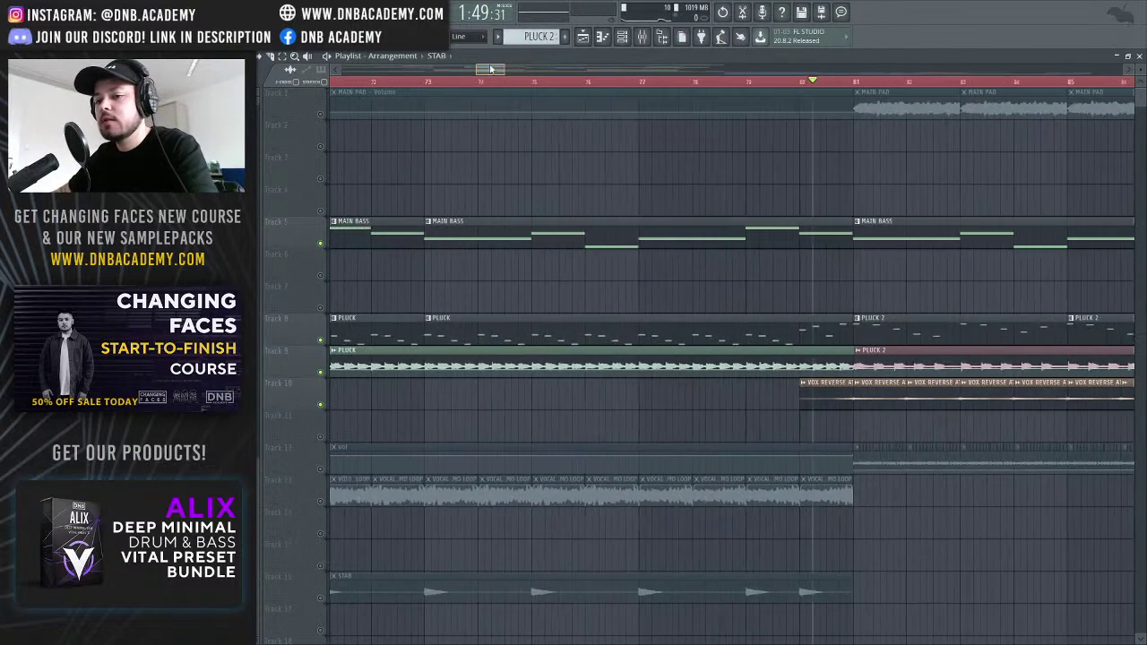
Solo the arp track on Track 12 and examine its clips closely from bar 81
{"action": "left_click_drag", "start_coordinate": [492, 71], "coordinate": [549, 78]}
{"action": "scroll", "coordinate": [588, 230], "scroll_direction": "down", "scroll_amount": 3}
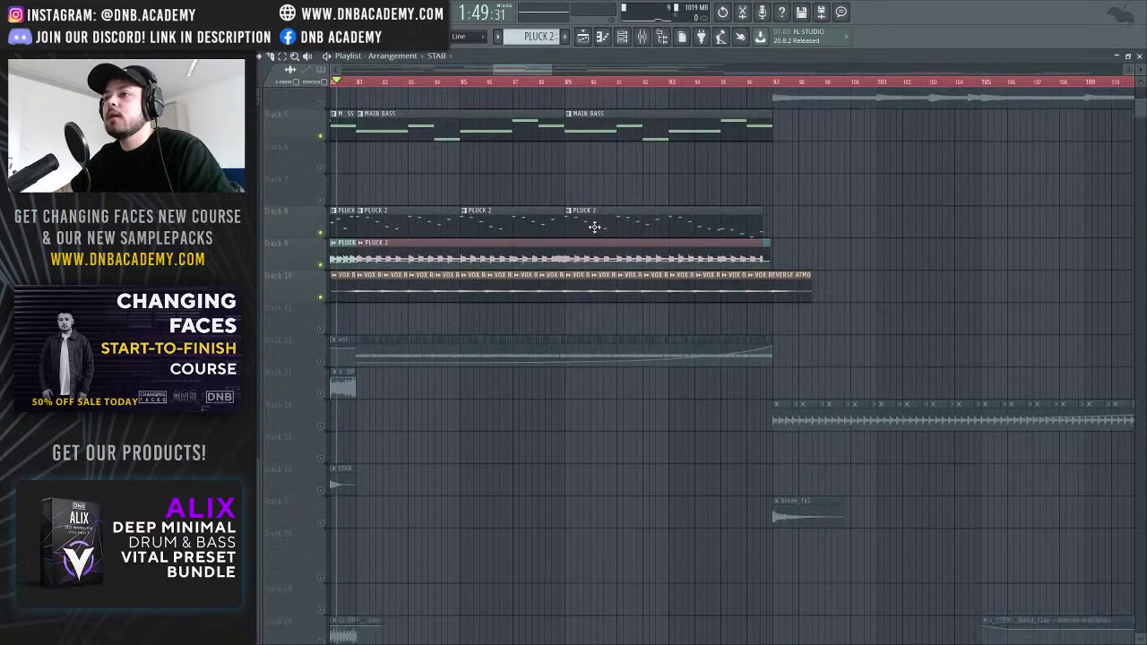
{"action": "scroll", "coordinate": [530, 64], "scroll_direction": "left", "scroll_amount": 2}
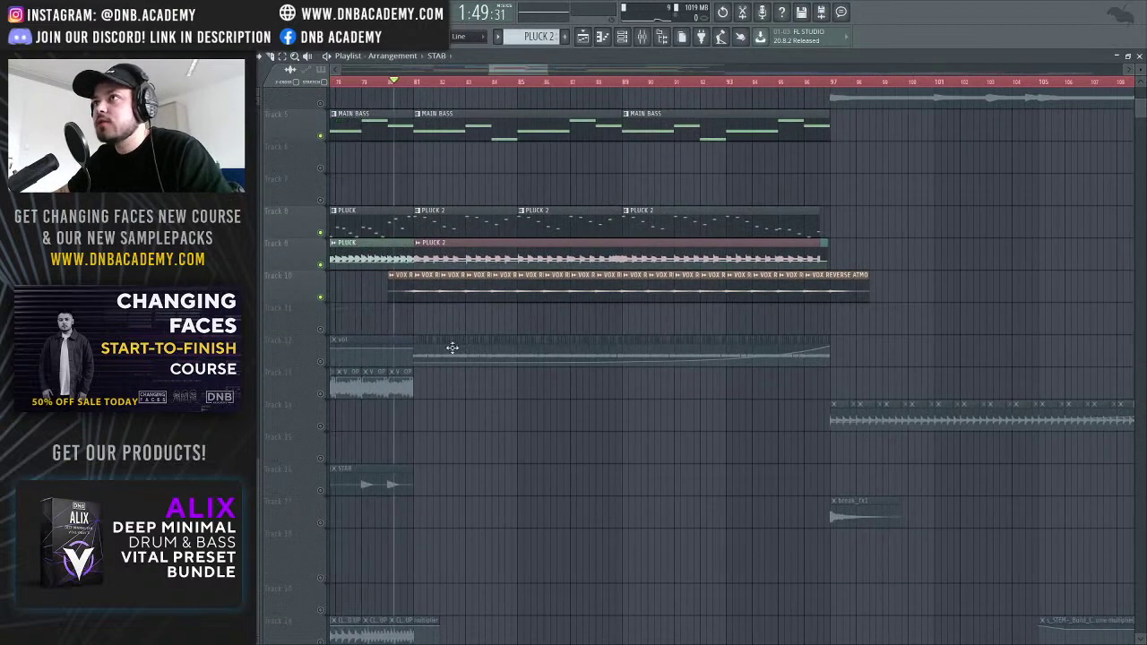
{"action": "right_click", "coordinate": [321, 363]}
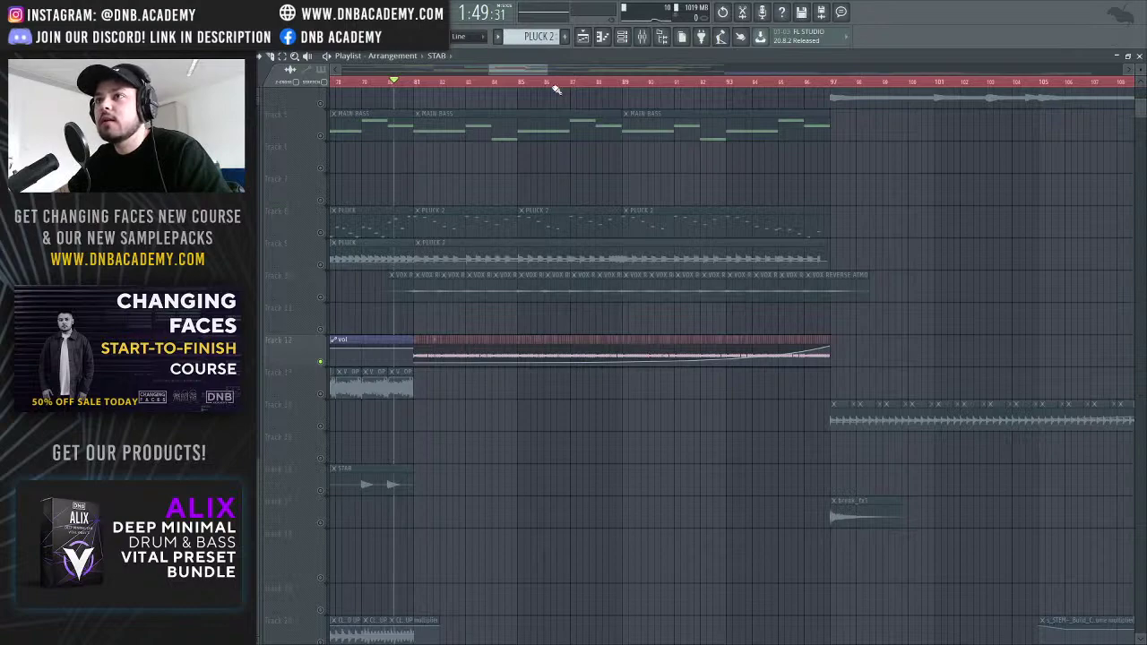
{"action": "scroll", "coordinate": [549, 72], "scroll_direction": "up", "scroll_amount": 6}
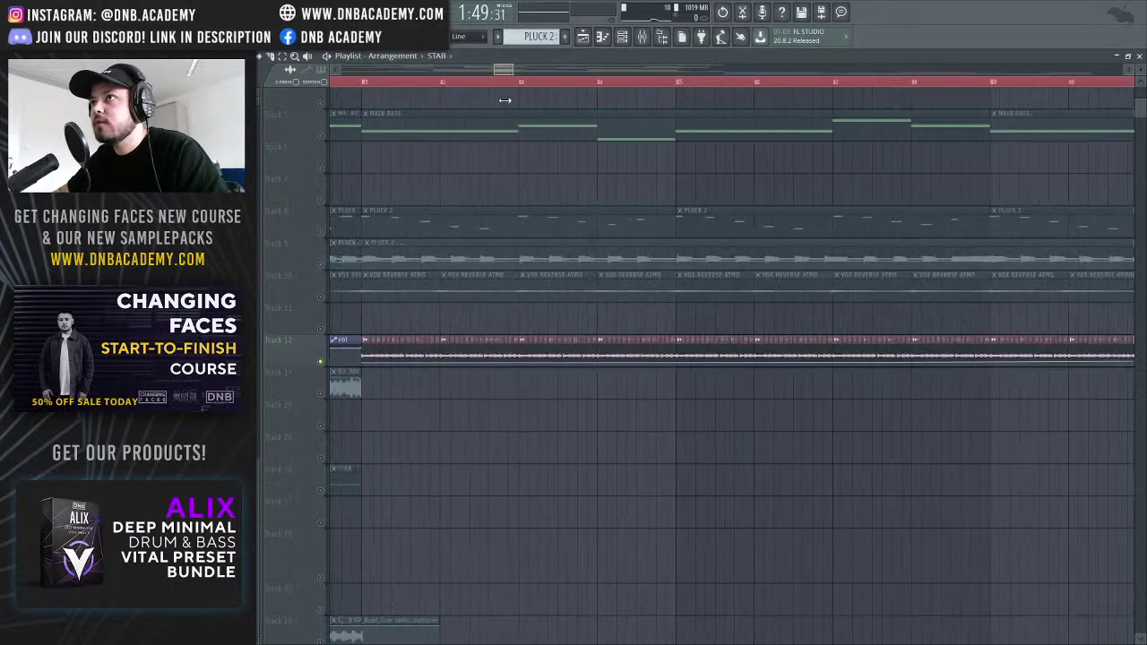
{"action": "scroll", "coordinate": [506, 98], "scroll_direction": "up", "scroll_amount": 5}
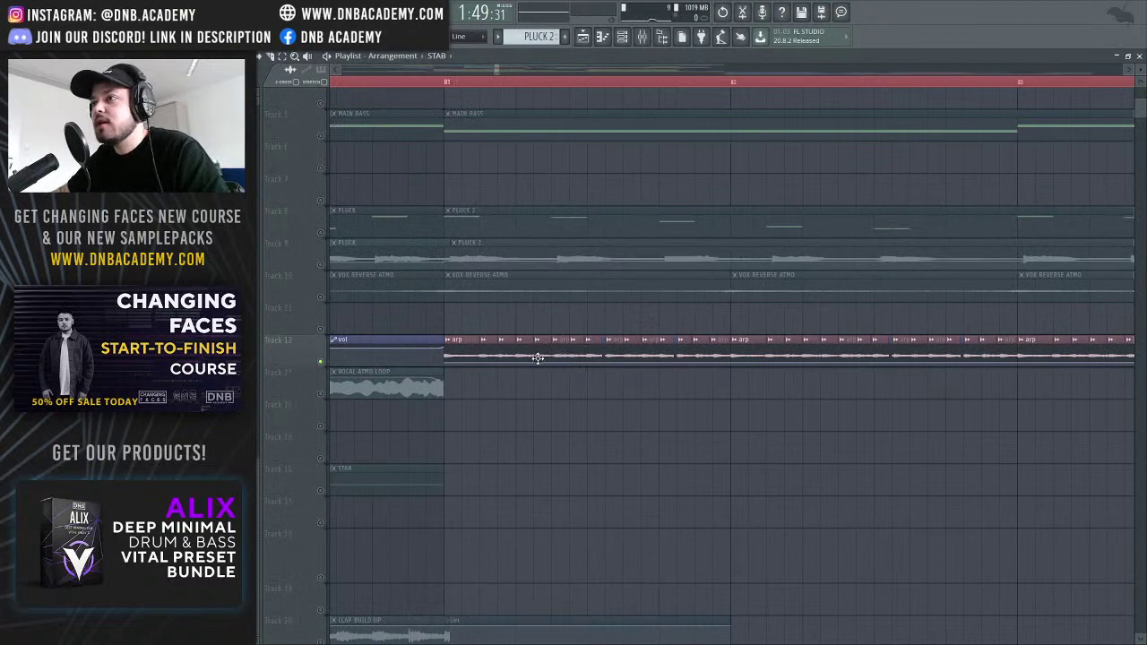
{"action": "scroll", "coordinate": [504, 80], "scroll_direction": "down", "scroll_amount": 4}
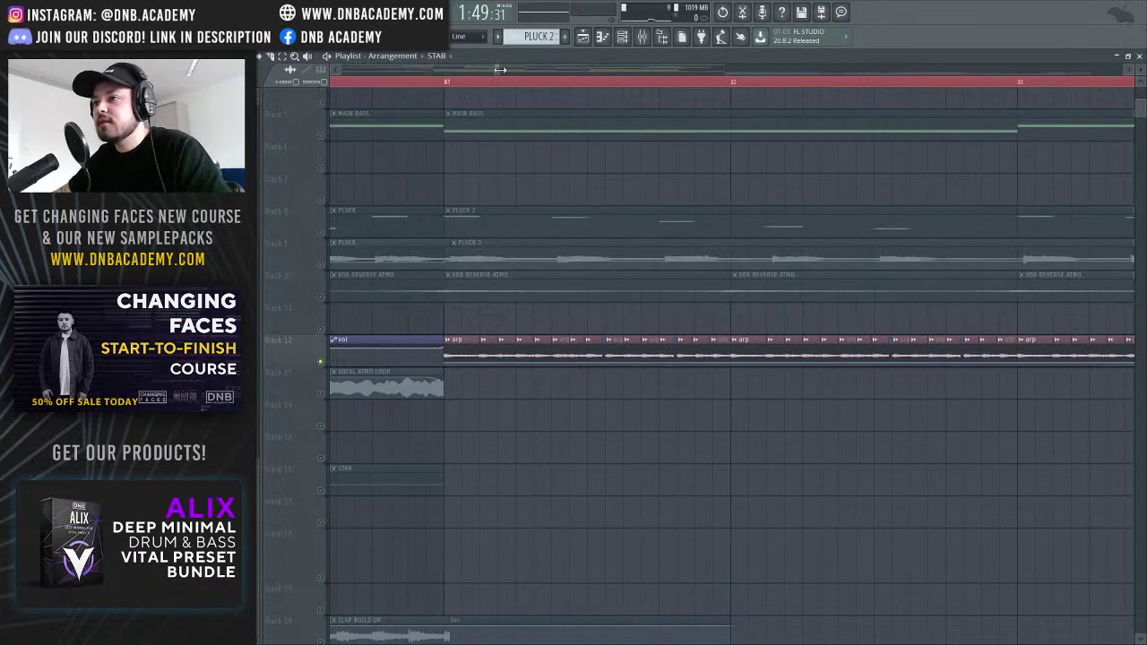
{"action": "scroll", "coordinate": [503, 79], "scroll_direction": "up", "scroll_amount": 3}
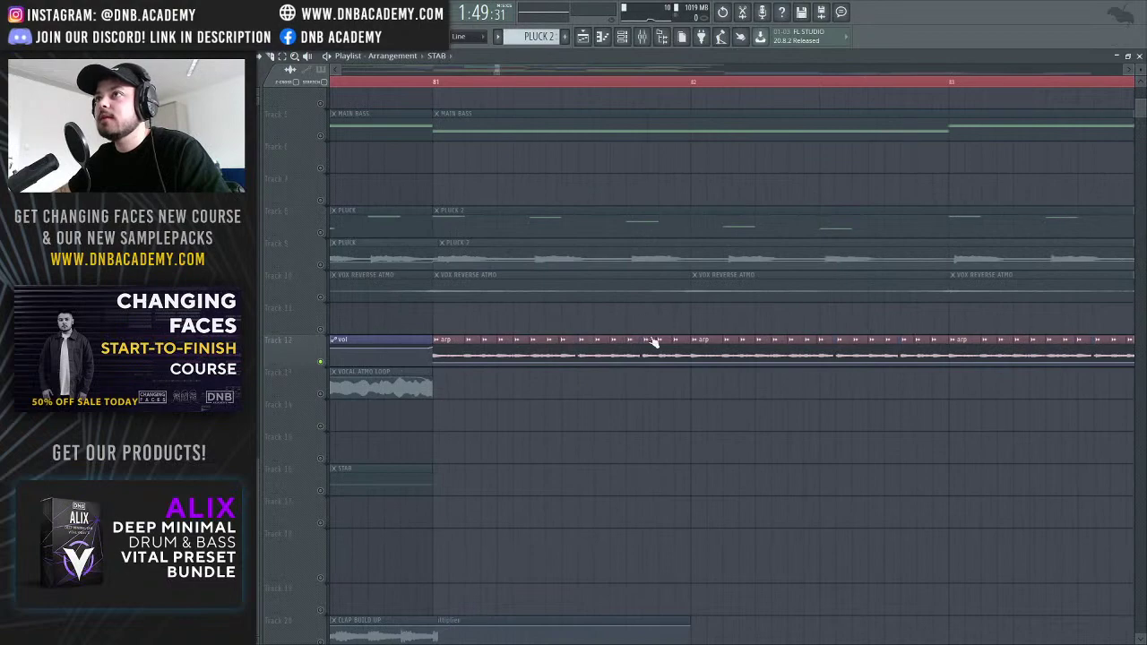
Set the playhead to bar 81 and bring the arp volume automation clip to the front of the arp track
{"action": "left_click_drag", "start_coordinate": [499, 69], "coordinate": [358, 89]}
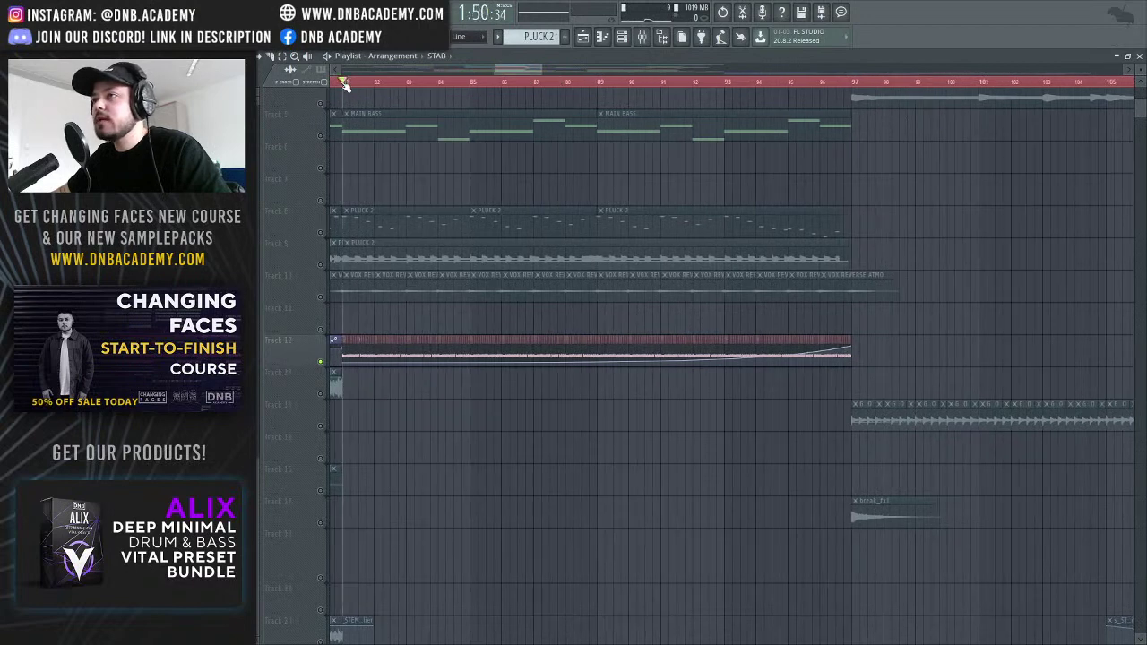
{"action": "scroll", "coordinate": [485, 280], "scroll_direction": "up", "scroll_amount": 4}
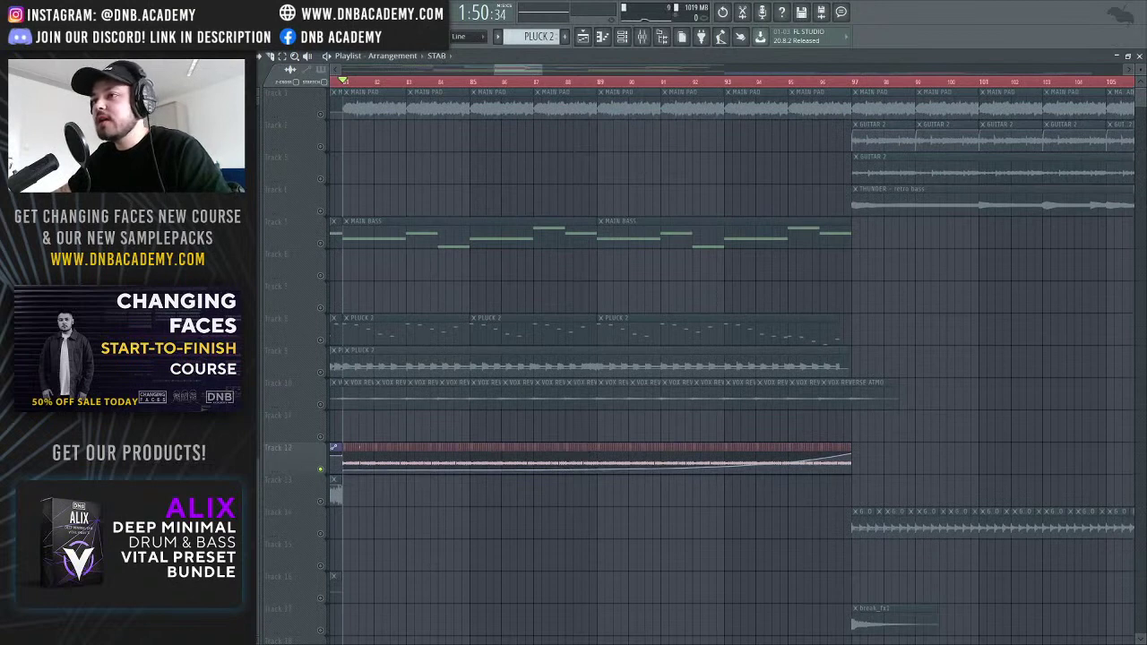
{"action": "left_click", "coordinate": [339, 190]}
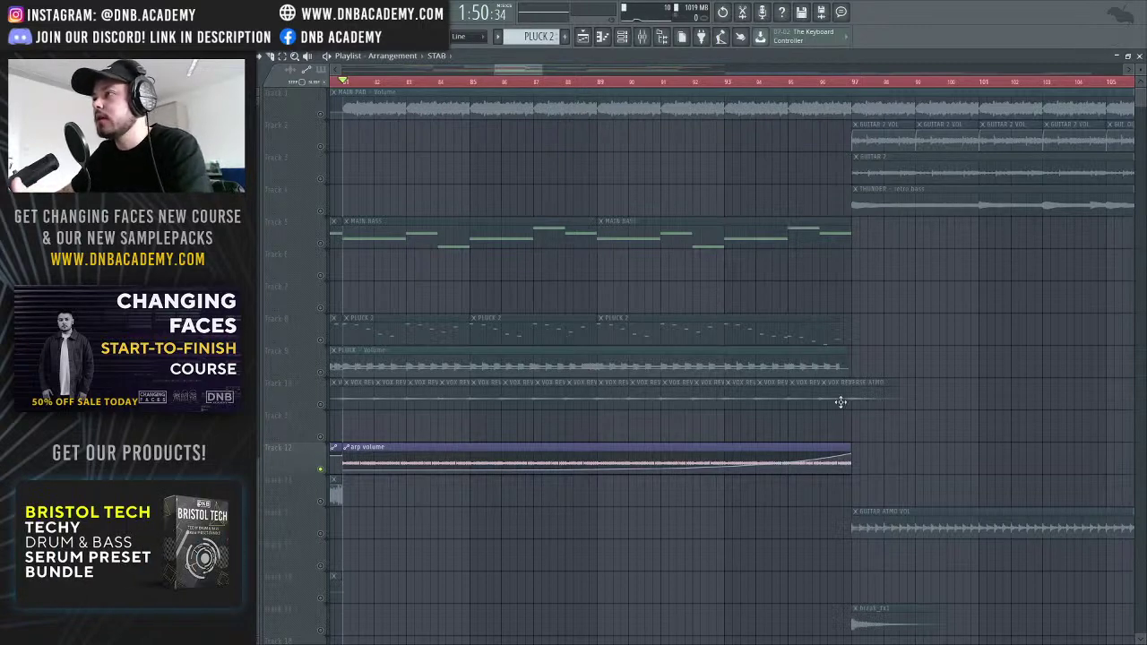
Play the soloed arp from about bar 92 through its rising volume automation, and stop playback
{"action": "left_click", "coordinate": [790, 83]}
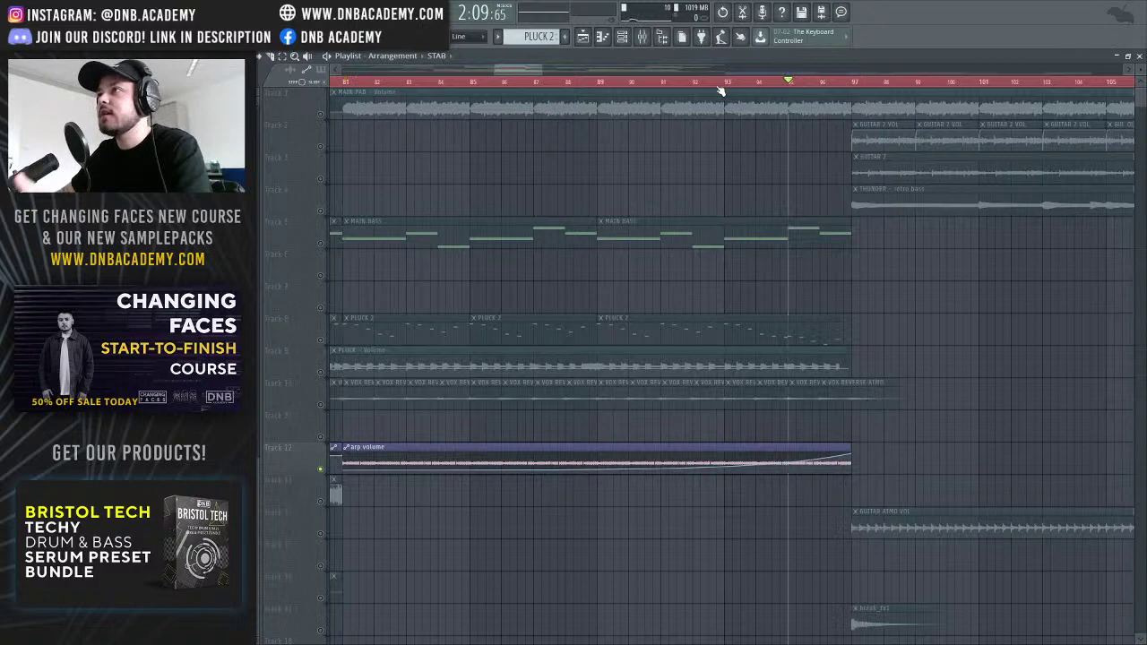
{"action": "left_click_drag", "start_coordinate": [496, 68], "coordinate": [490, 68]}
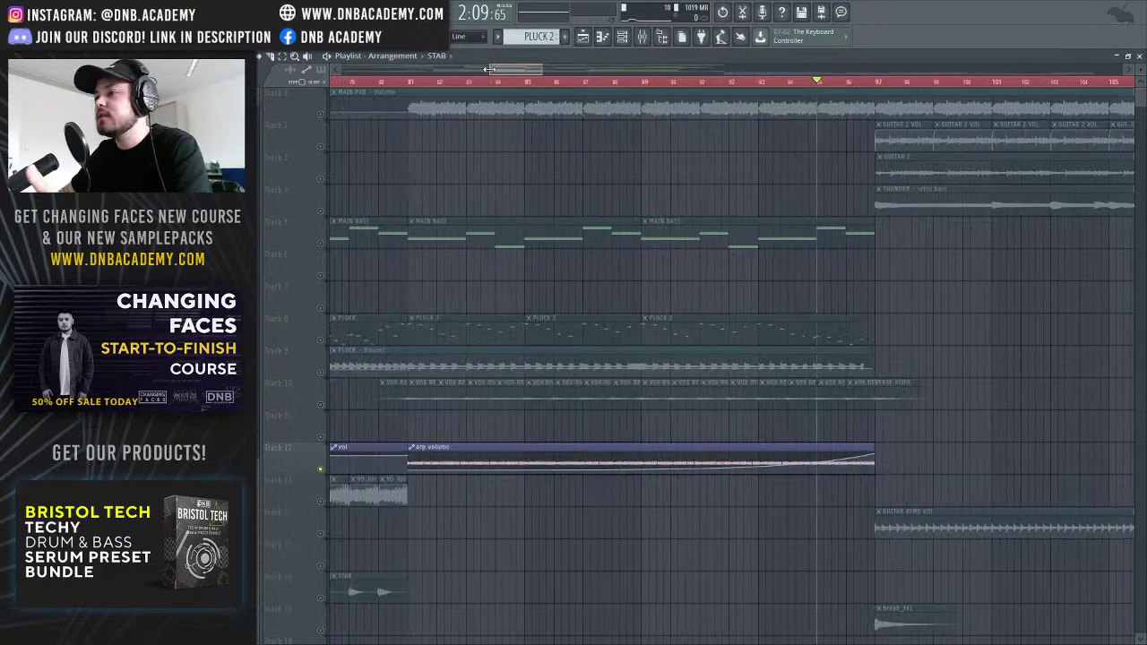
{"action": "left_click", "coordinate": [408, 83]}
{"action": "left_click", "coordinate": [747, 82]}
{"action": "key", "text": "space"}
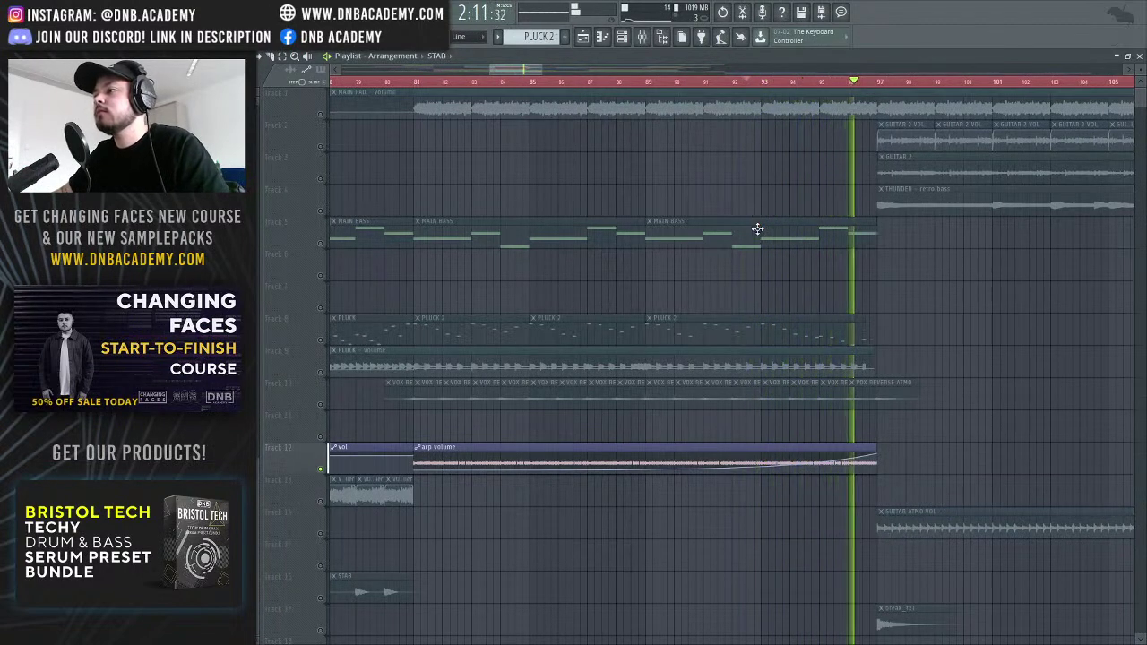
{"action": "key", "text": "space"}
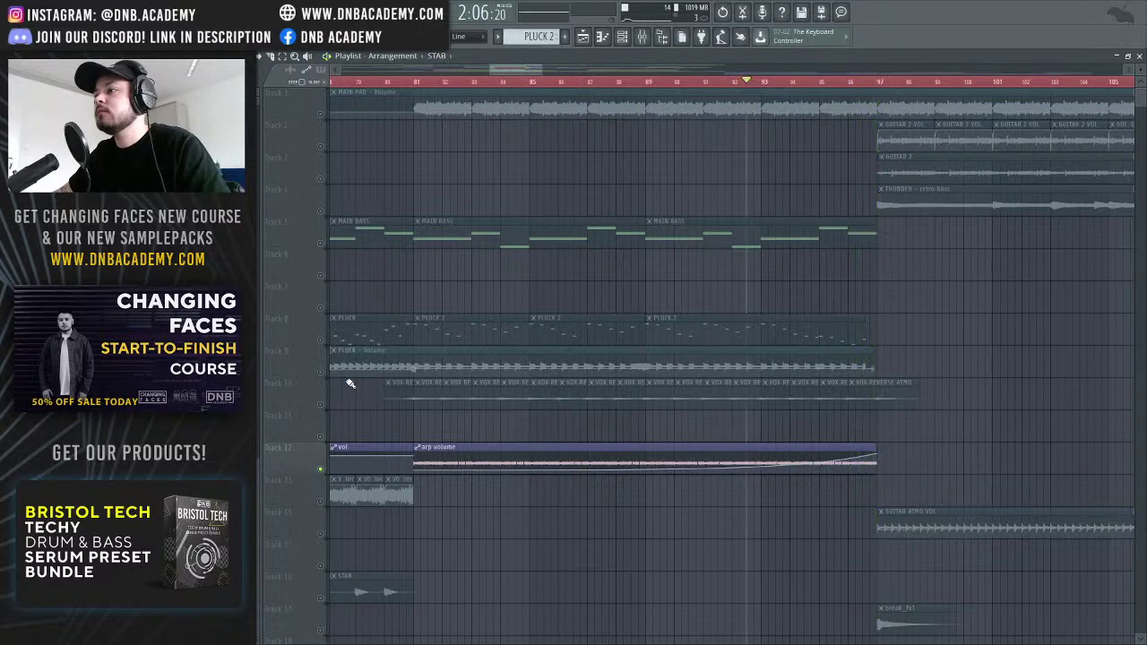
Unmute VOX REVERSE ATMO, both PLUCK tracks, the main bass and the main pad alongside the arp, play from bar 92, and stop
{"action": "left_click", "coordinate": [320, 404]}
{"action": "left_click", "coordinate": [320, 371]}
{"action": "left_click", "coordinate": [320, 339]}
{"action": "left_click", "coordinate": [320, 243]}
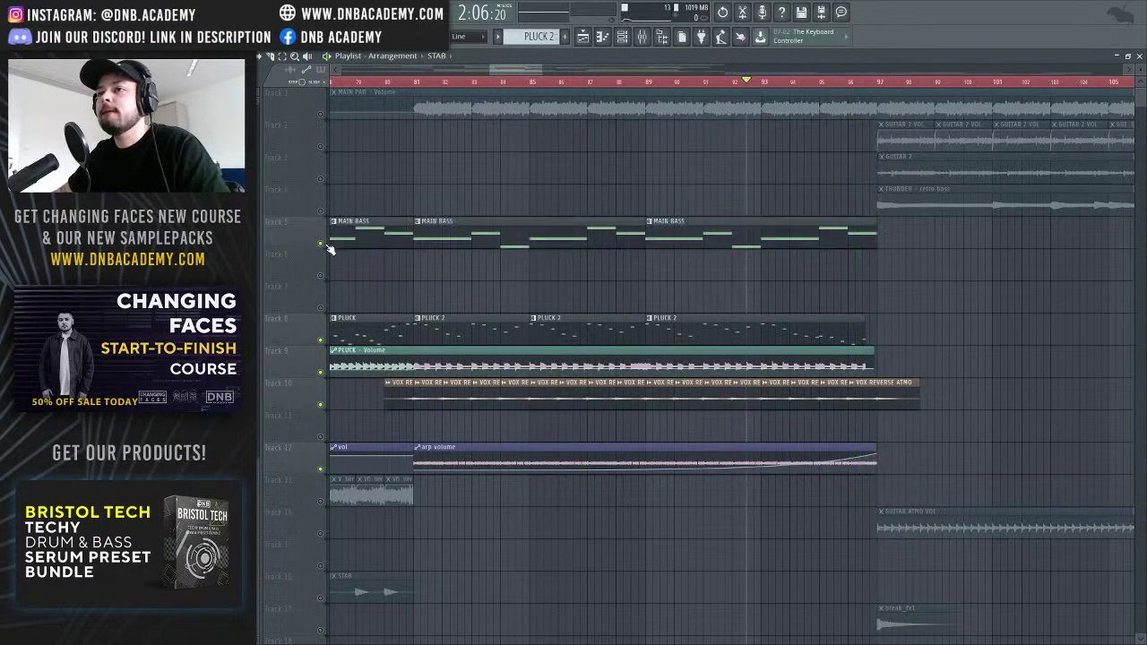
{"action": "left_click", "coordinate": [320, 113]}
{"action": "key", "text": "space"}
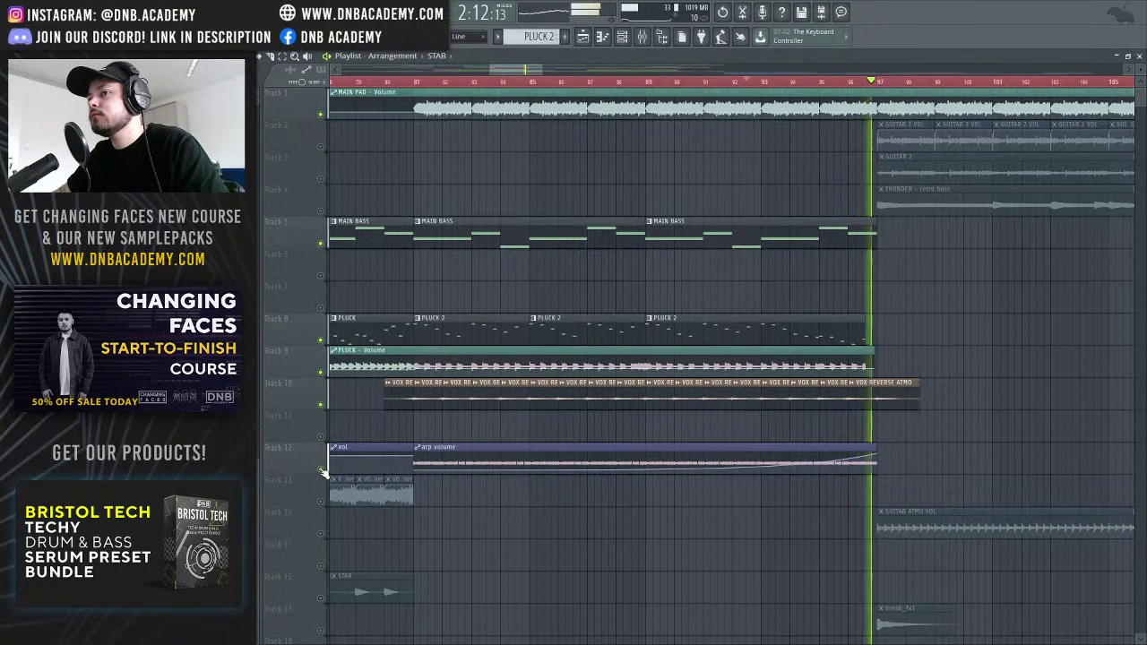
{"action": "key", "text": "space"}
Mute the arp track, replay from bar 92, unmute the arp during playback to compare, and stop
{"action": "left_click", "coordinate": [321, 469]}
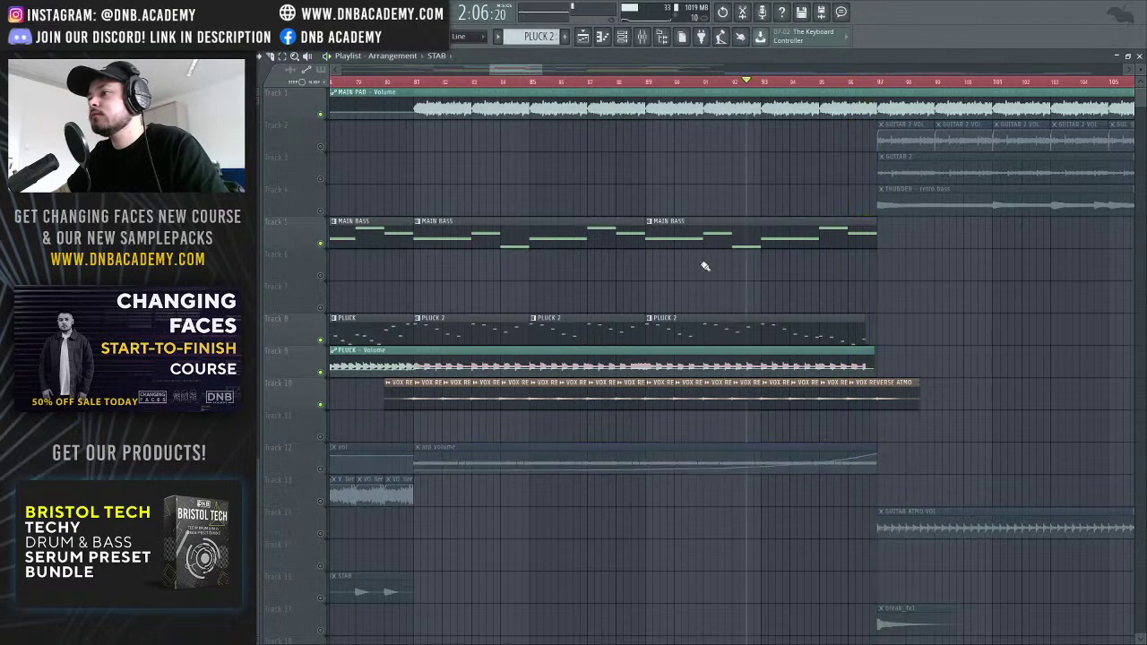
{"action": "key", "text": "space"}
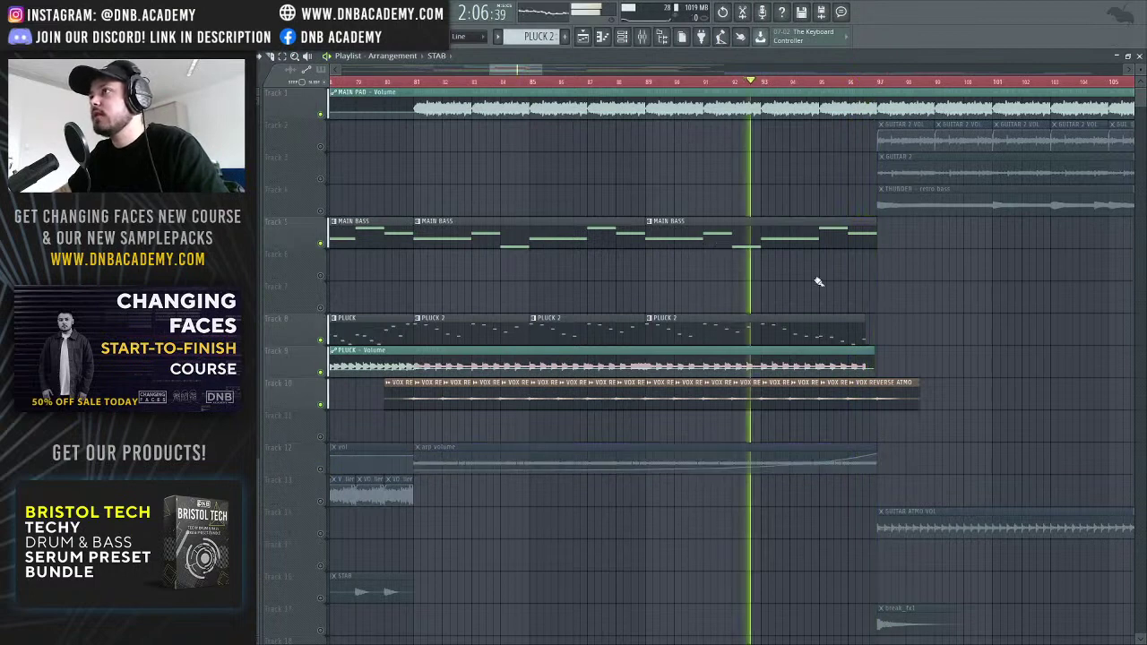
{"action": "left_click", "coordinate": [322, 471]}
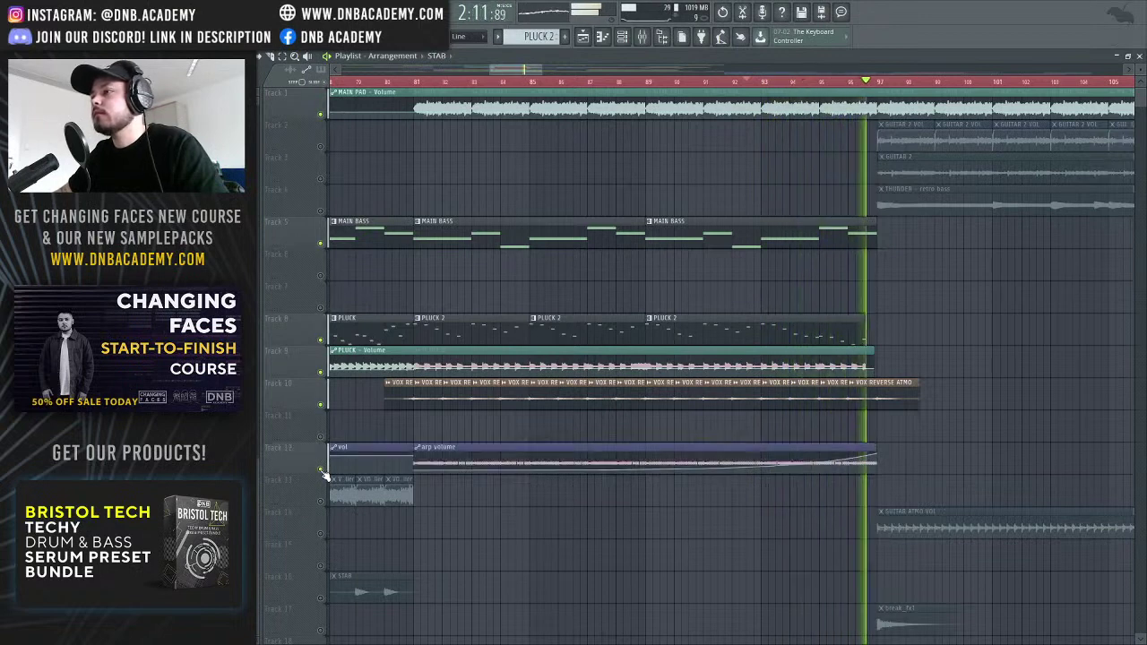
{"action": "key", "text": "space"}
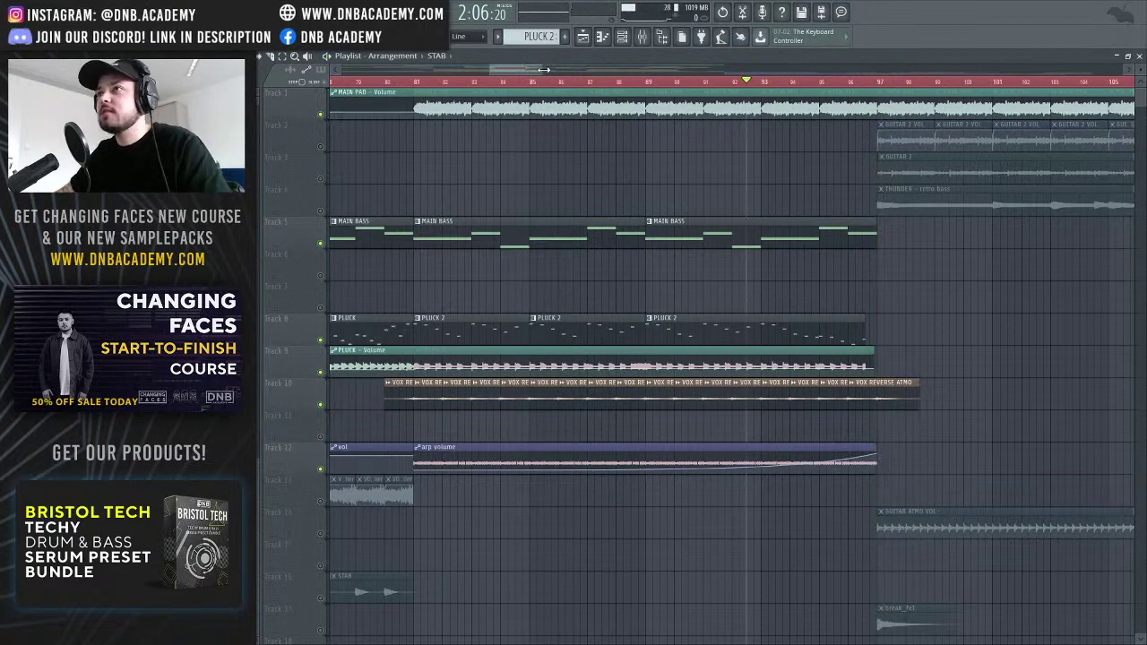
Unmute both MAIN LEAD tracks and set the playhead to bar 33, focusing the arrangement on the intro and first drop
{"action": "scroll", "coordinate": [543, 71], "scroll_direction": "down", "scroll_amount": 3}
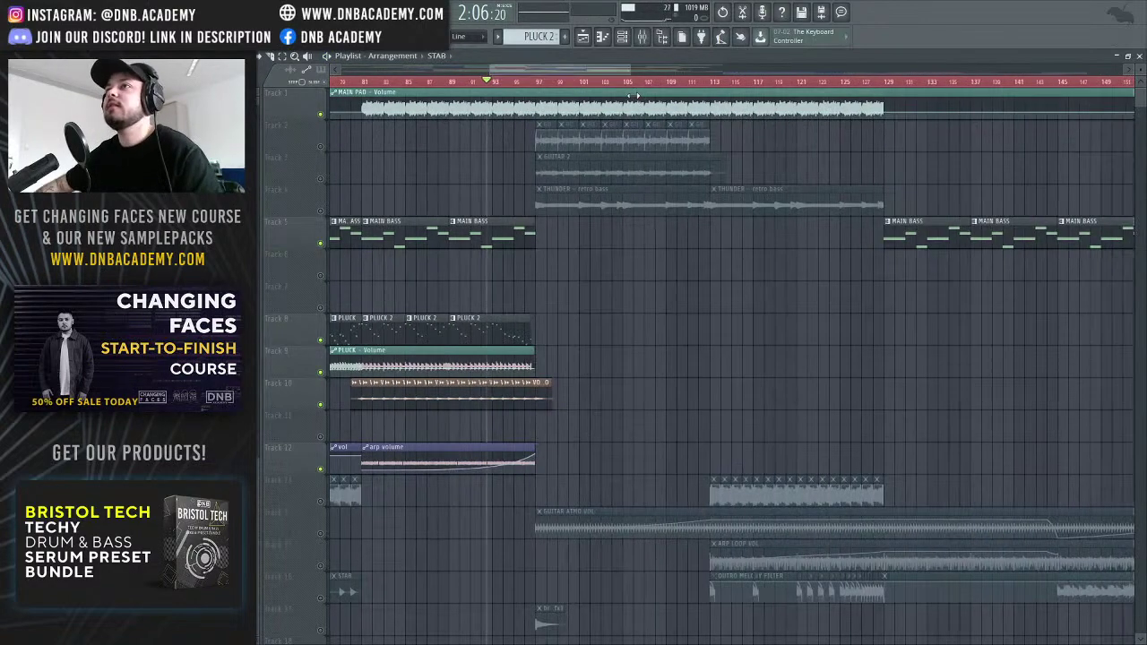
{"action": "scroll", "coordinate": [502, 90], "scroll_direction": "left", "scroll_amount": 5}
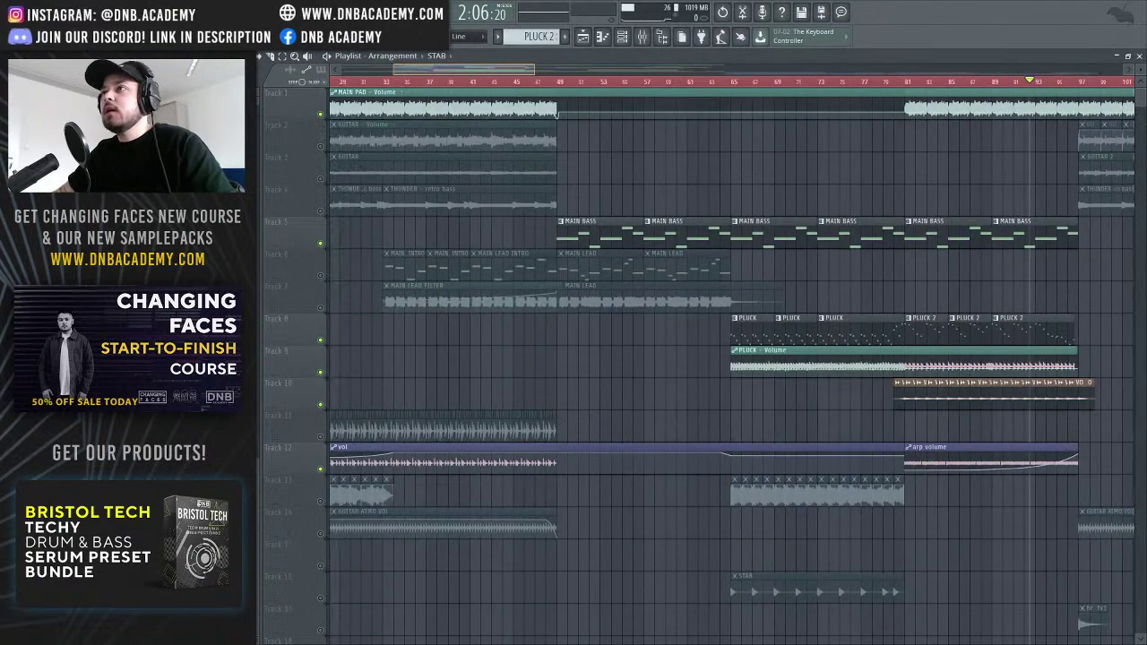
{"action": "left_click", "coordinate": [320, 307]}
{"action": "left_click", "coordinate": [320, 276]}
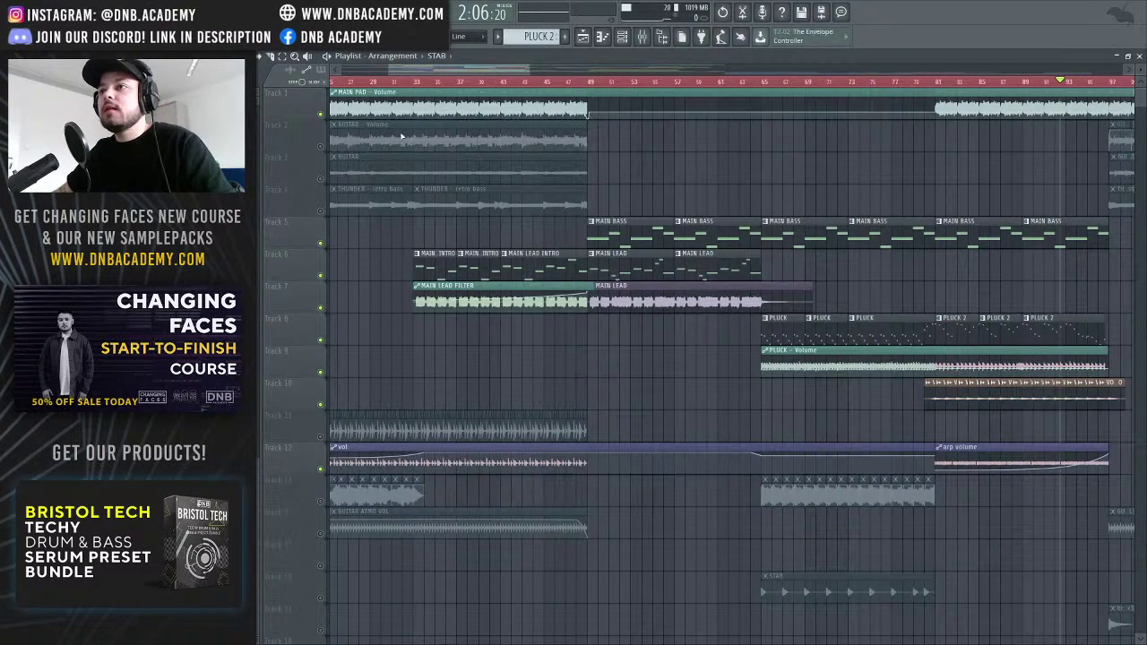
{"action": "left_click", "coordinate": [417, 83]}
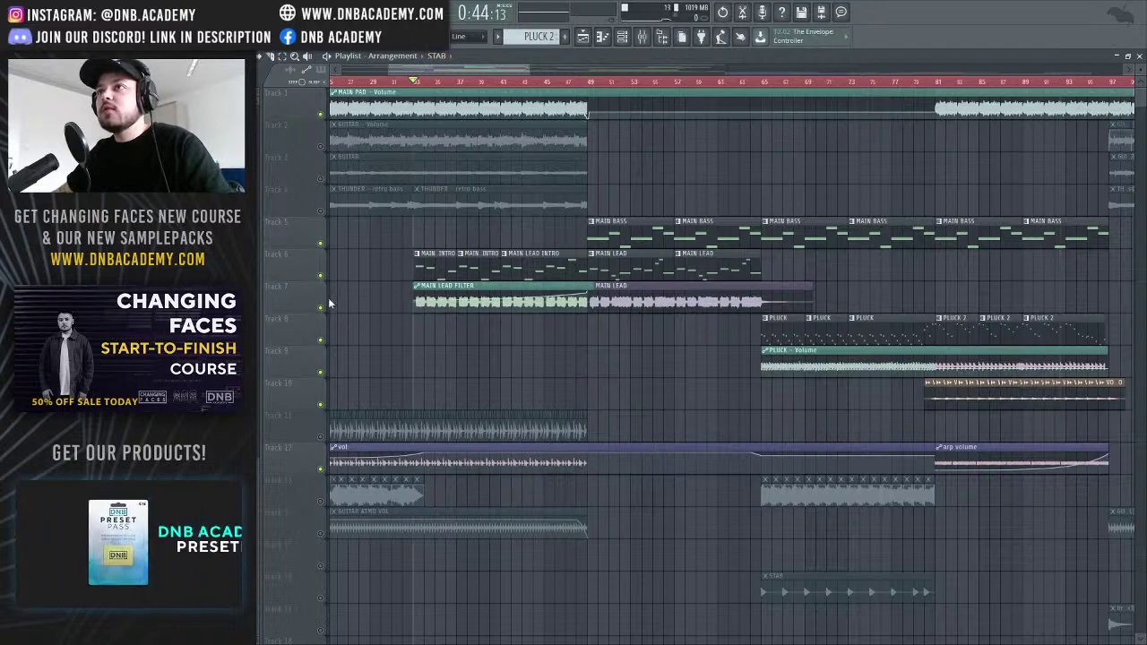
{"action": "left_click_drag", "start_coordinate": [530, 70], "coordinate": [480, 70]}
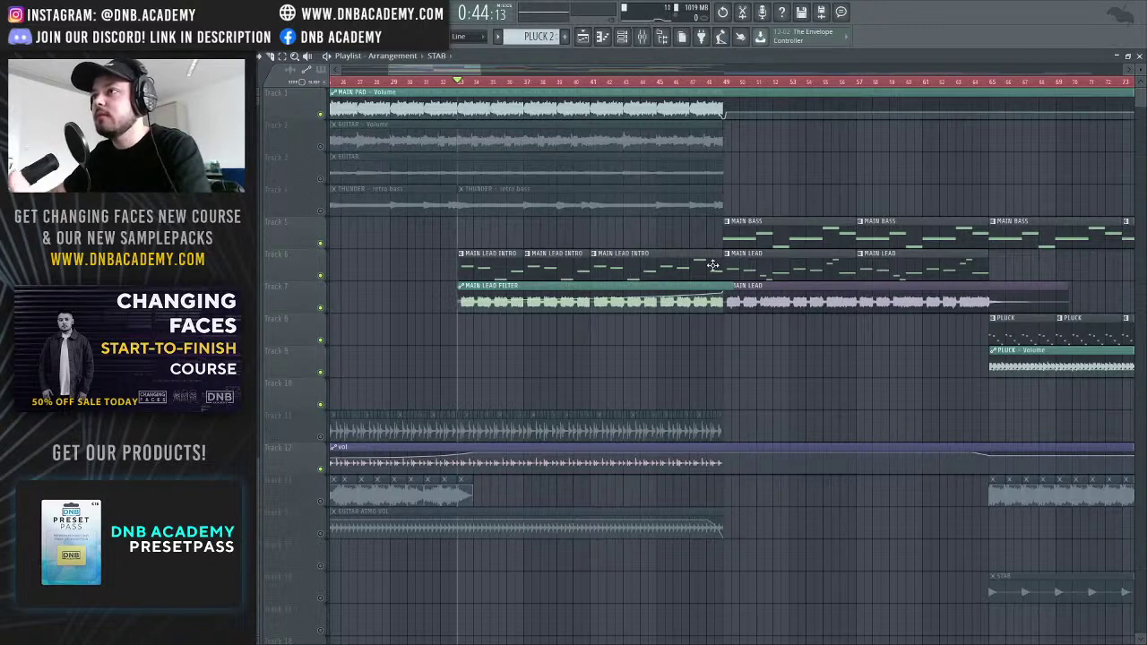
Open the MAIN LEAD INTRO pattern in the Piano roll, examine its melody notes across the pattern, and close it
{"action": "double_click", "coordinate": [503, 270]}
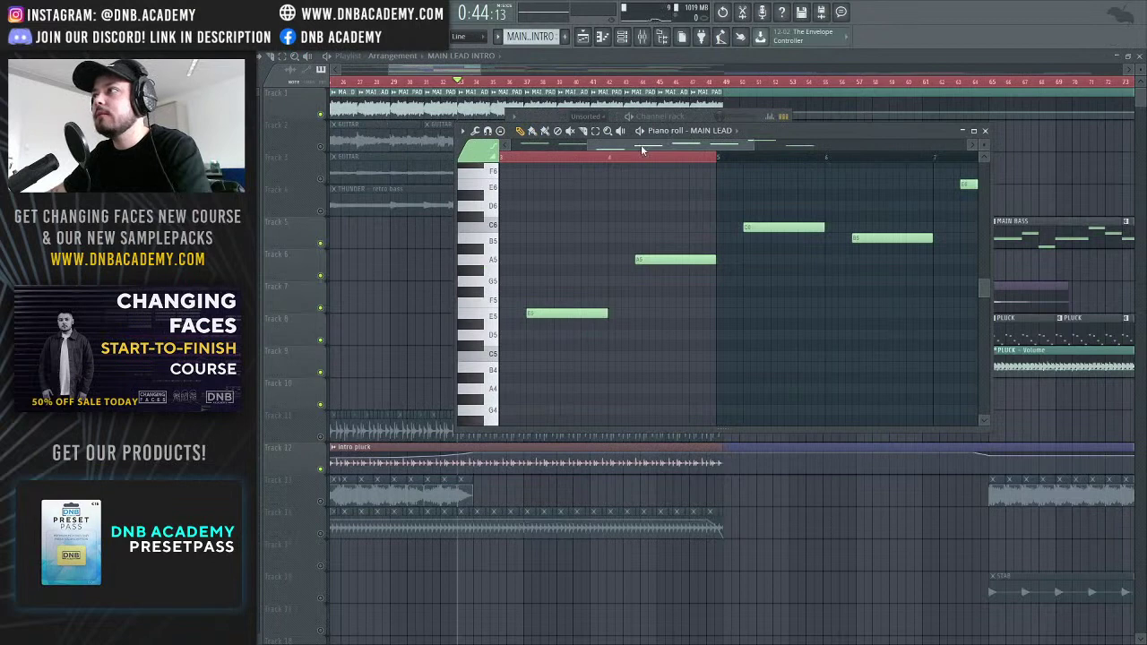
{"action": "left_click_drag", "start_coordinate": [642, 150], "coordinate": [538, 149]}
{"action": "scroll", "coordinate": [538, 148], "scroll_direction": "down", "scroll_amount": 2}
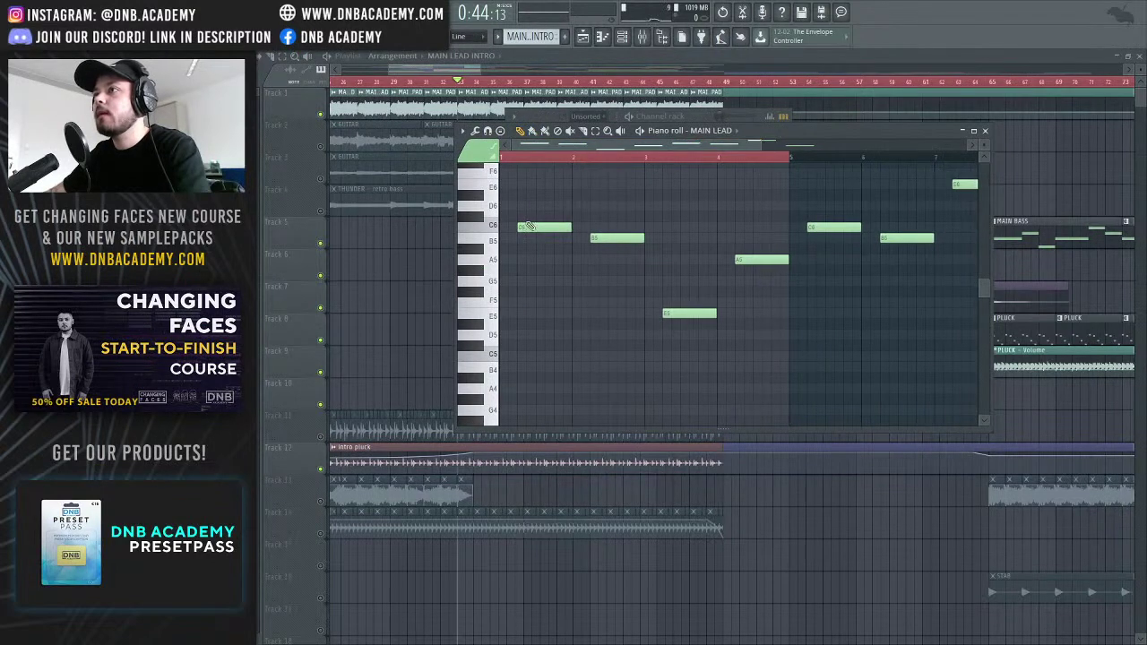
{"action": "left_click_drag", "start_coordinate": [772, 145], "coordinate": [802, 144]}
{"action": "scroll", "coordinate": [806, 288], "scroll_direction": "up", "scroll_amount": 3}
{"action": "scroll", "coordinate": [807, 288], "scroll_direction": "down", "scroll_amount": 3}
{"action": "scroll", "coordinate": [804, 251], "scroll_direction": "up", "scroll_amount": 5}
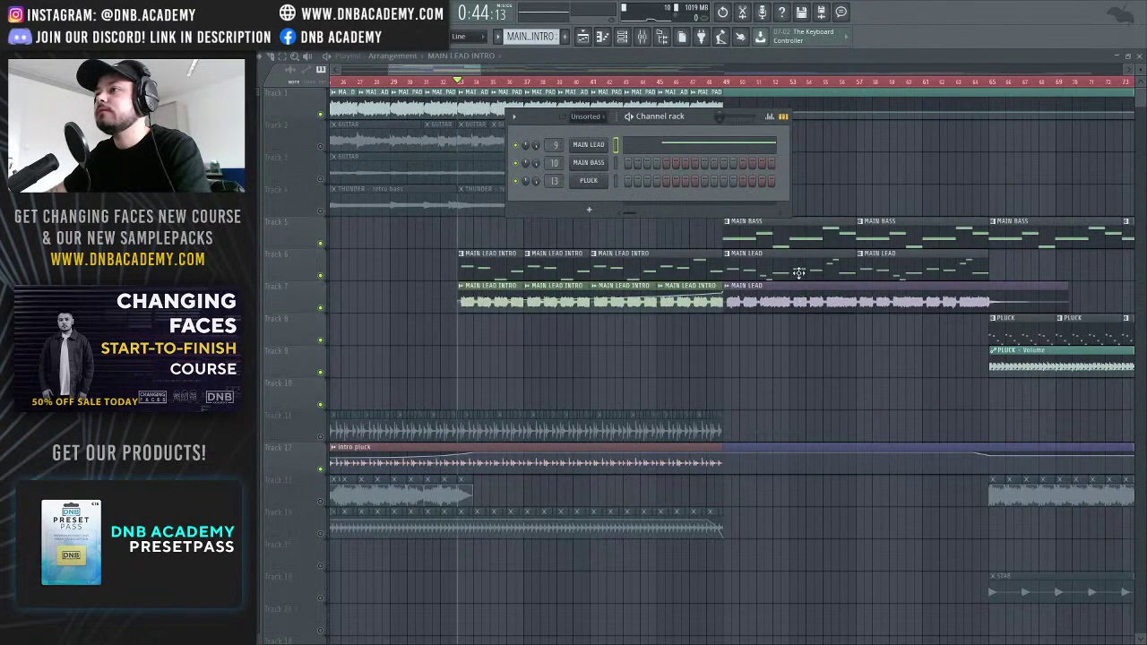
Open the MAIN LEAD pattern's notes for comparison, and close the Piano roll and Channel rack
{"action": "double_click", "coordinate": [799, 272]}
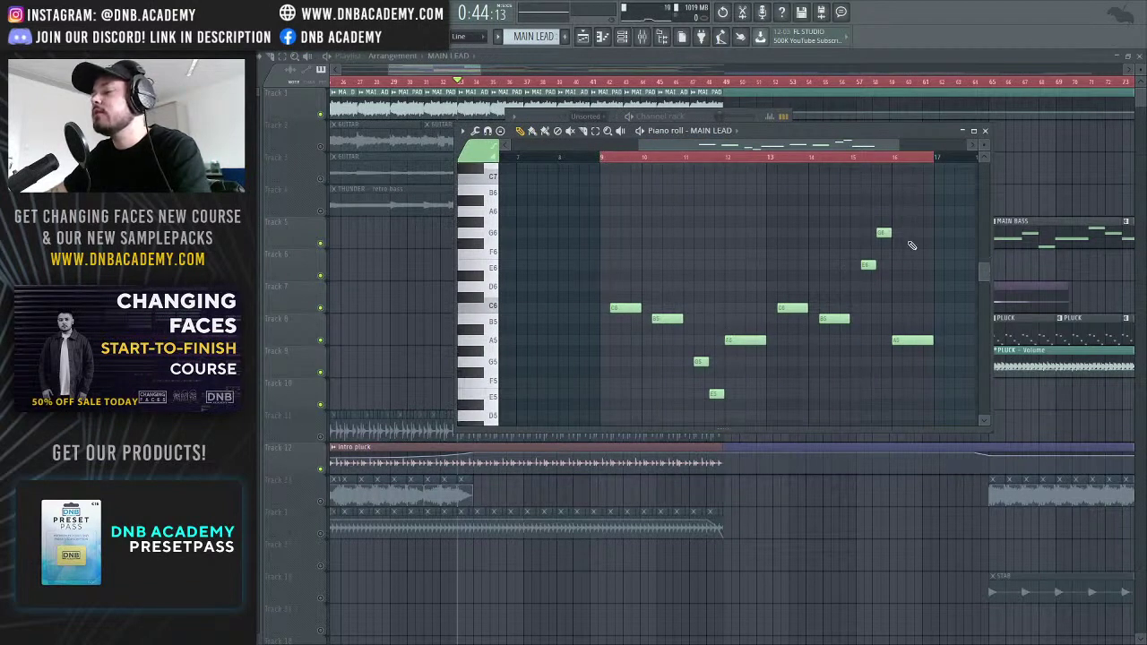
{"action": "left_click", "coordinate": [985, 131]}
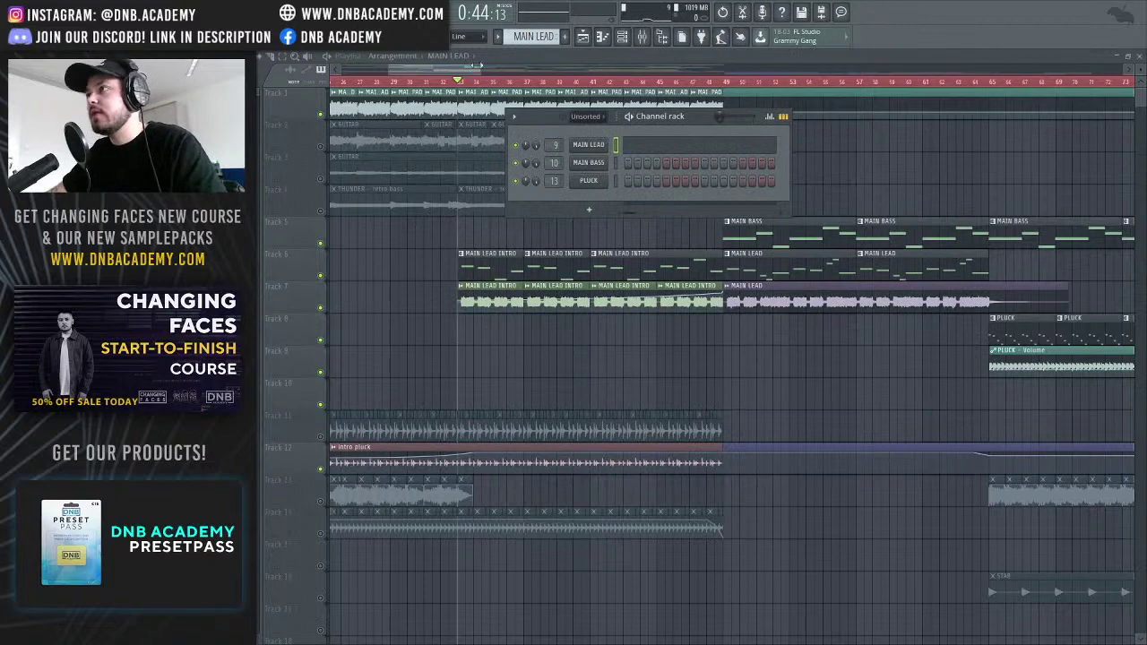
{"action": "left_click", "coordinate": [492, 61]}
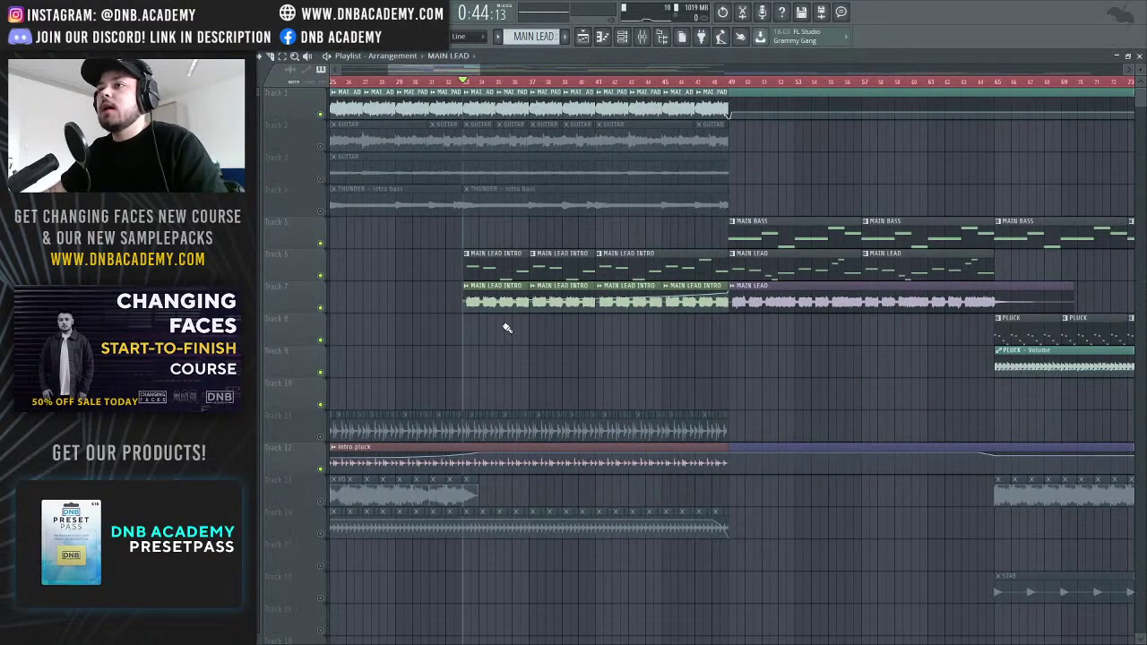
Isolate the two MAIN LEAD tracks and open the mixer with the MAIN LEAD insert in view
{"action": "right_click", "coordinate": [321, 308]}
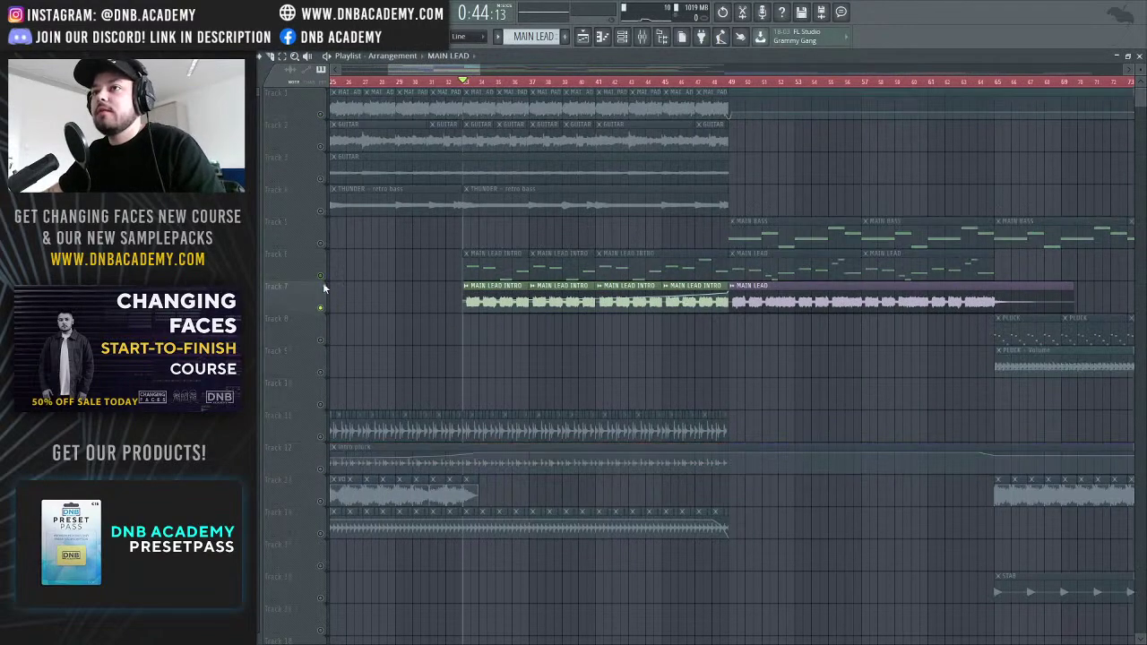
{"action": "left_click", "coordinate": [321, 275]}
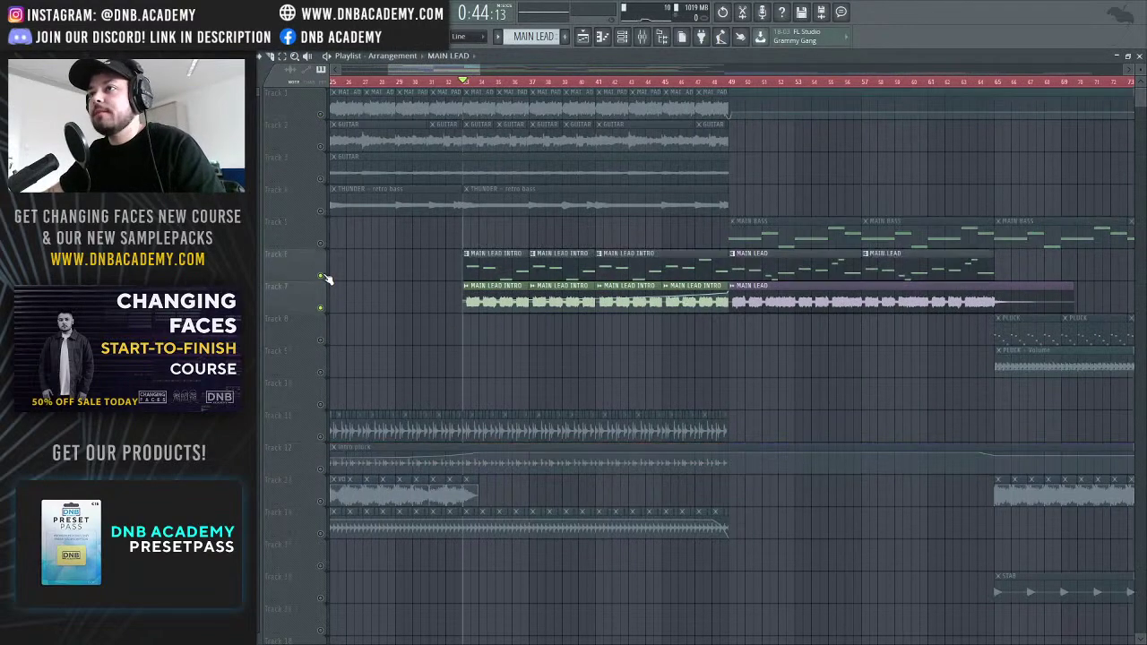
{"action": "left_click", "coordinate": [643, 36]}
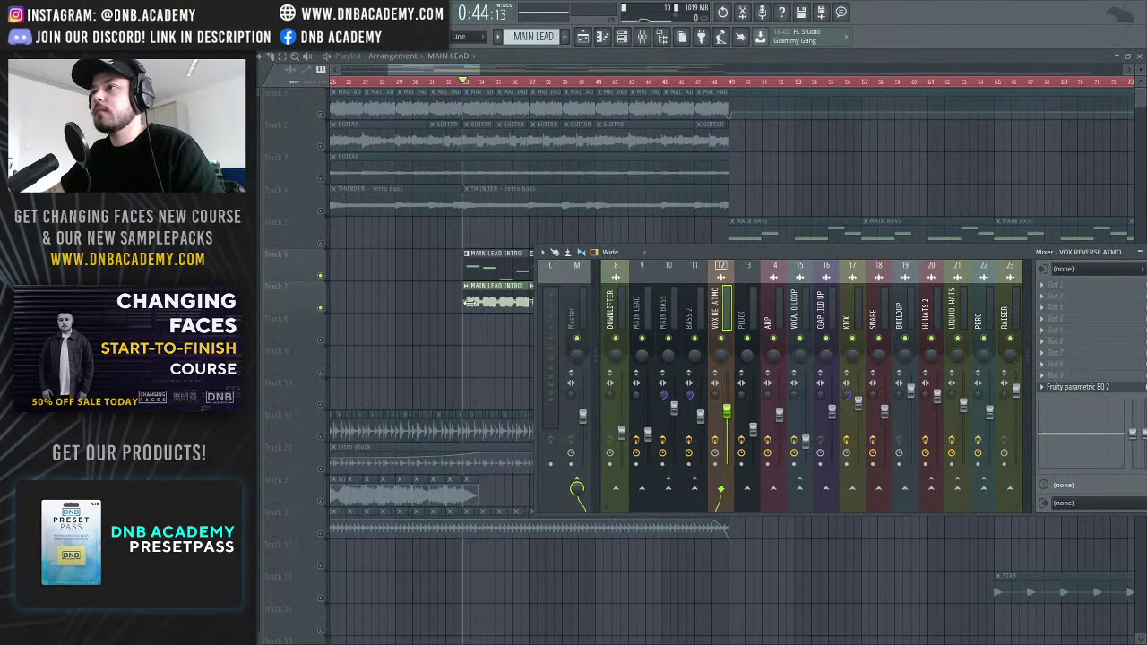
{"action": "mouse_move", "coordinate": [645, 512]}
{"action": "left_mouse_down"}
{"action": "mouse_move", "coordinate": [622, 508]}
{"action": "mouse_move", "coordinate": [655, 509]}
{"action": "mouse_move", "coordinate": [632, 507]}
{"action": "left_mouse_up"}
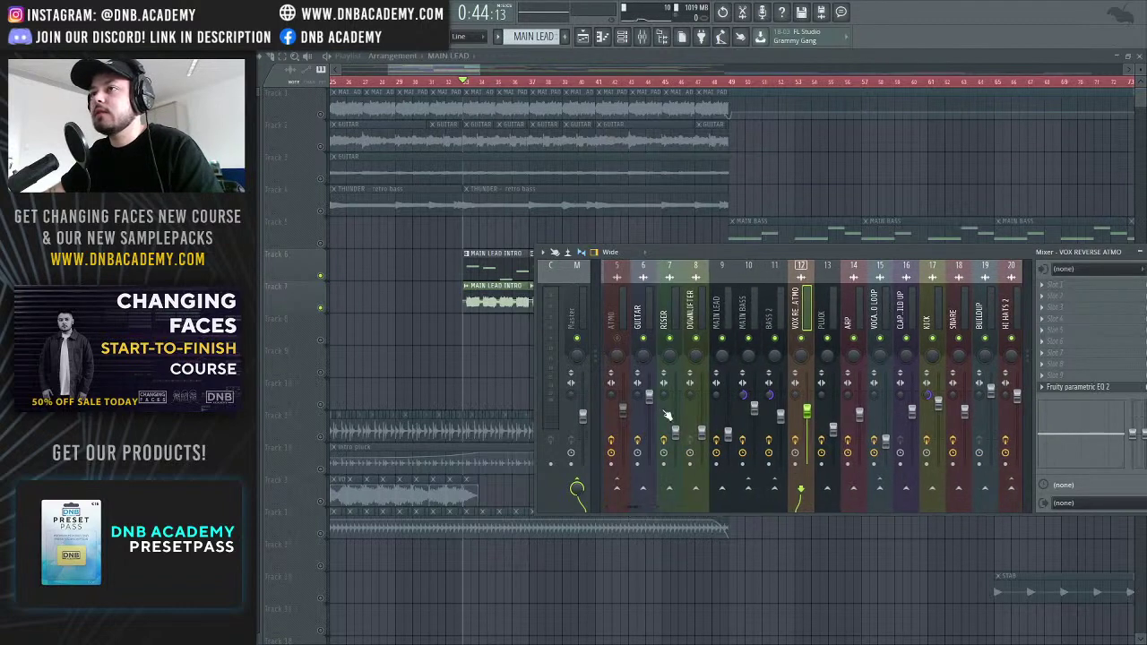
Select the MAIN LEAD mixer insert, examine both of its Fruity parametric EQ 2 effects during playback, and close them
{"action": "left_click", "coordinate": [730, 305]}
{"action": "left_click_drag", "start_coordinate": [949, 250], "coordinate": [753, 358]}
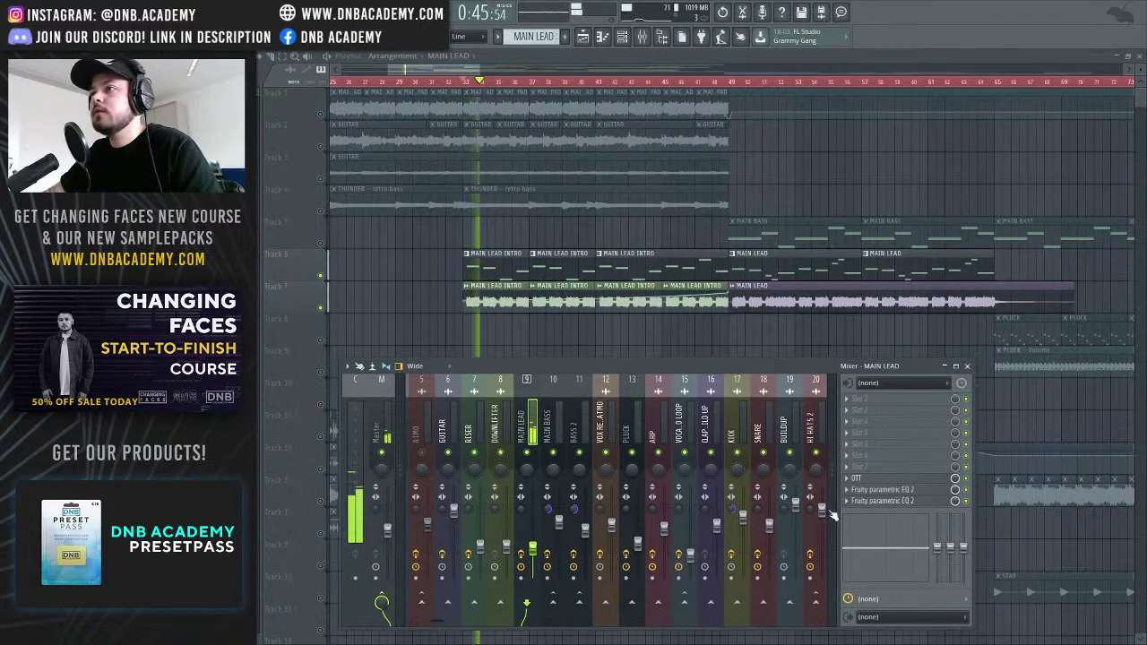
{"action": "left_click", "coordinate": [886, 491]}
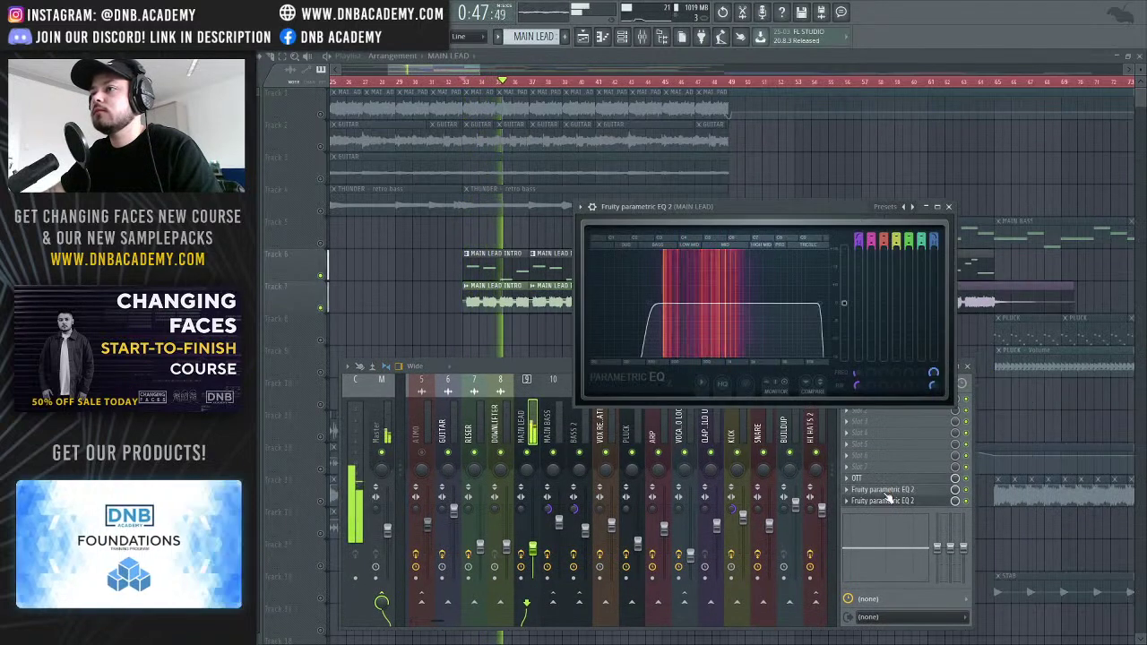
{"action": "left_click", "coordinate": [883, 500]}
{"action": "left_click", "coordinate": [947, 209]}
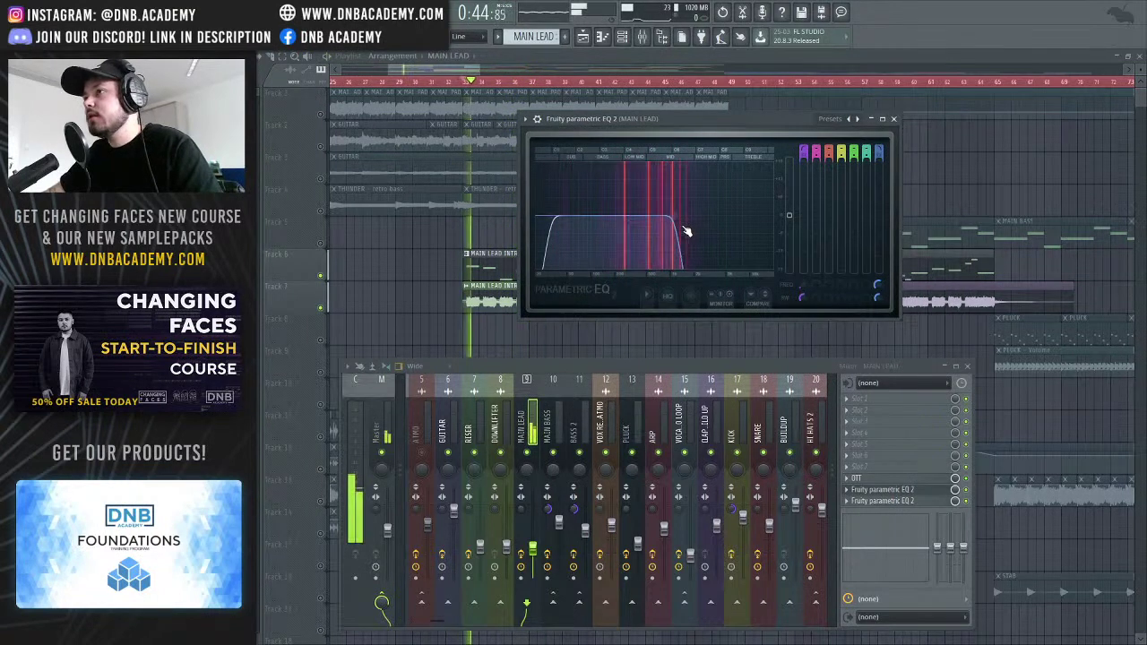
{"action": "left_click_drag", "start_coordinate": [715, 119], "coordinate": [688, 346]}
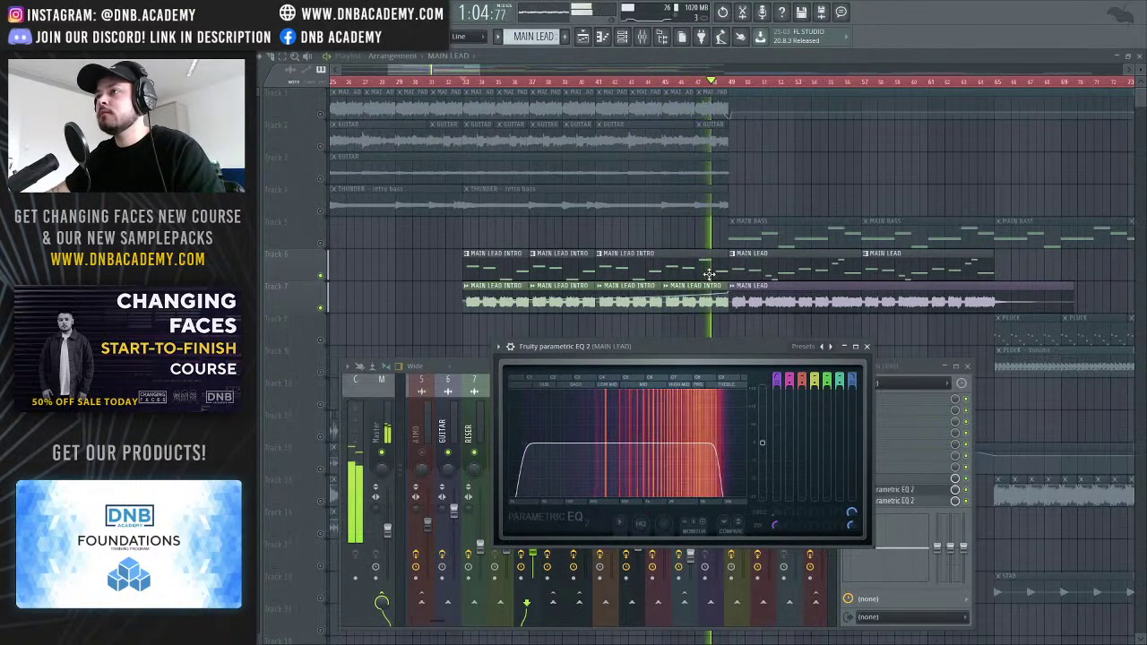
{"action": "key", "text": "space"}
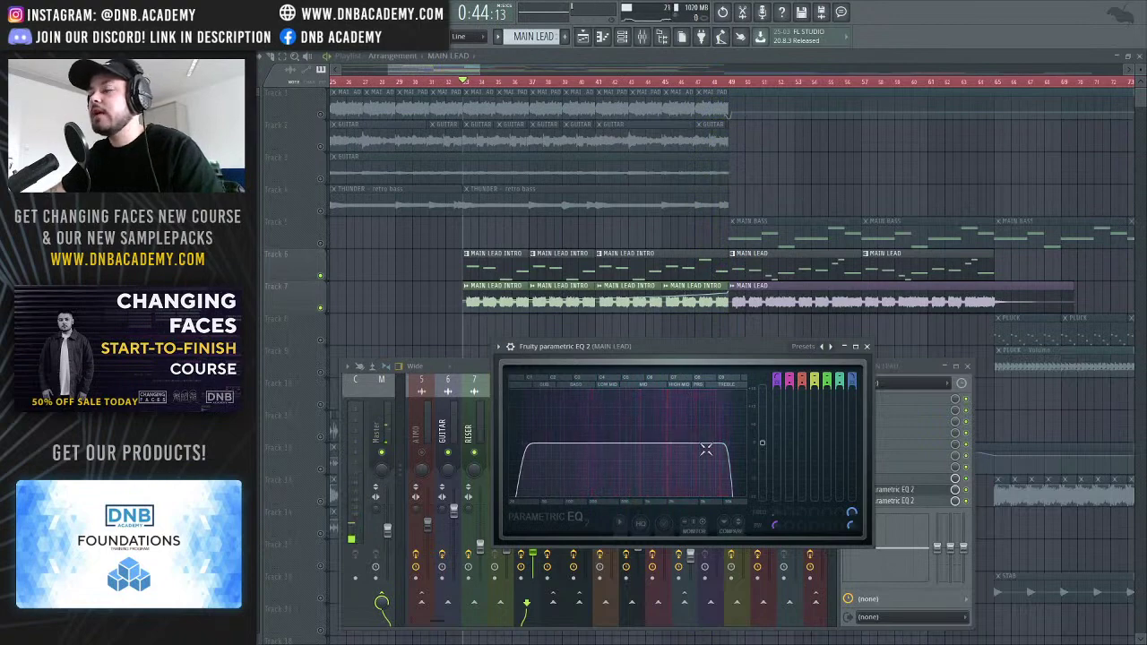
{"action": "left_click", "coordinate": [867, 347]}
Unmute the BUILDUPwav track, open the clip's sample settings to examine its waveform, and close them
{"action": "left_click", "coordinate": [458, 73]}
{"action": "left_click", "coordinate": [440, 74]}
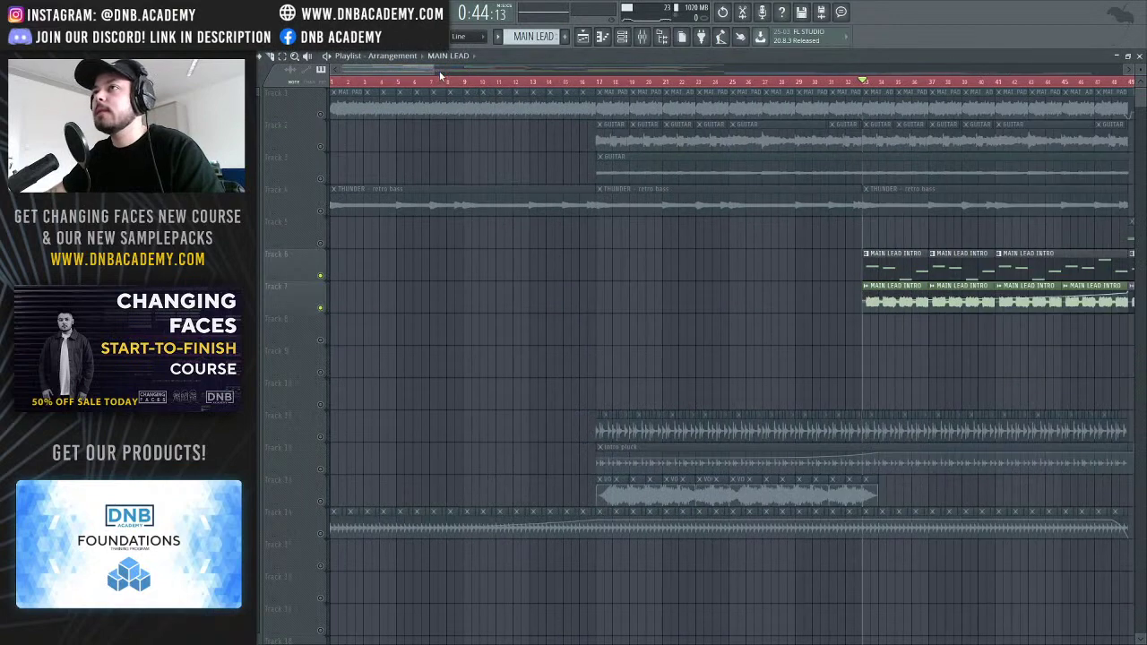
{"action": "scroll", "coordinate": [440, 75], "scroll_direction": "down", "scroll_amount": 4}
{"action": "scroll", "coordinate": [615, 376], "scroll_direction": "down", "scroll_amount": 5}
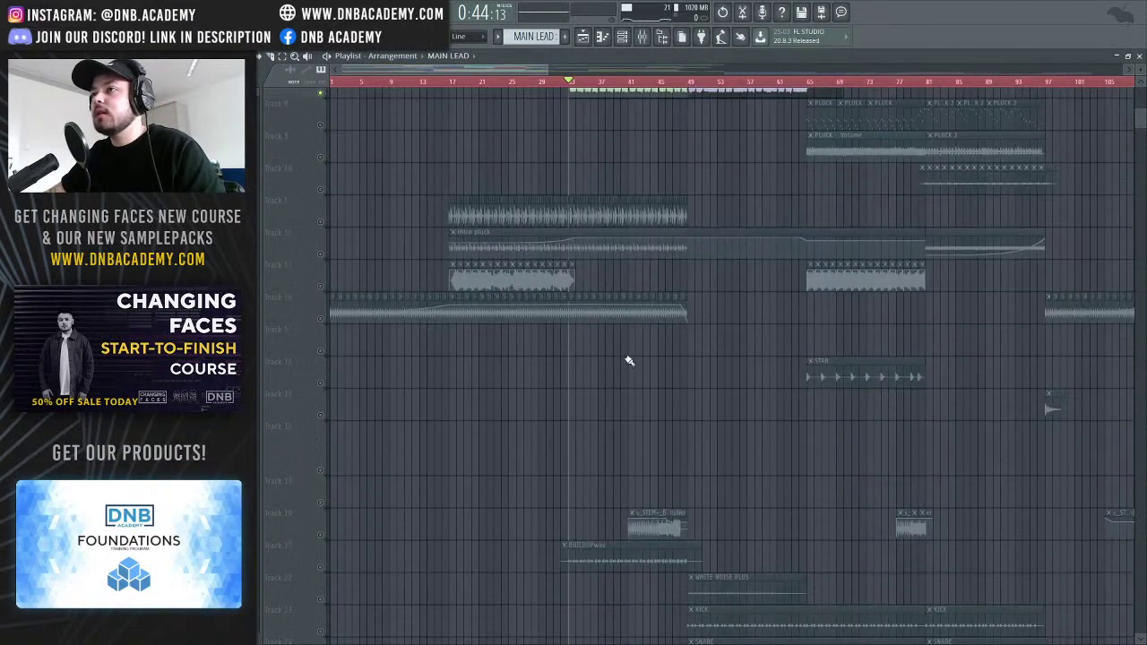
{"action": "scroll", "coordinate": [591, 385], "scroll_direction": "down", "scroll_amount": 4}
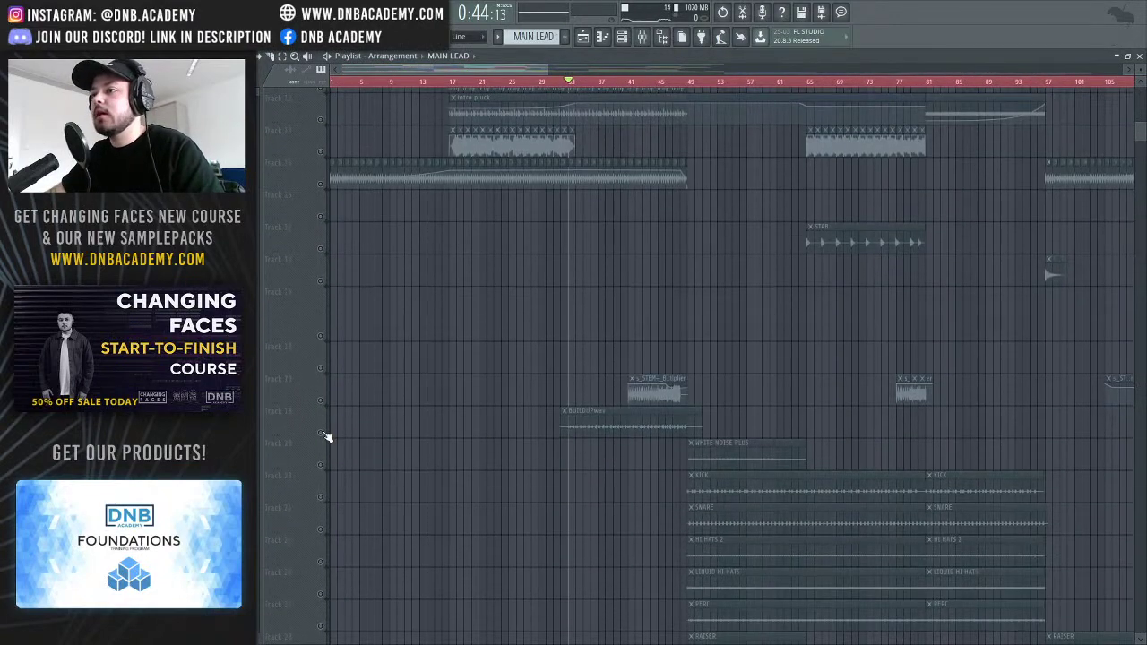
{"action": "left_click", "coordinate": [649, 430]}
{"action": "double_click", "coordinate": [648, 430]}
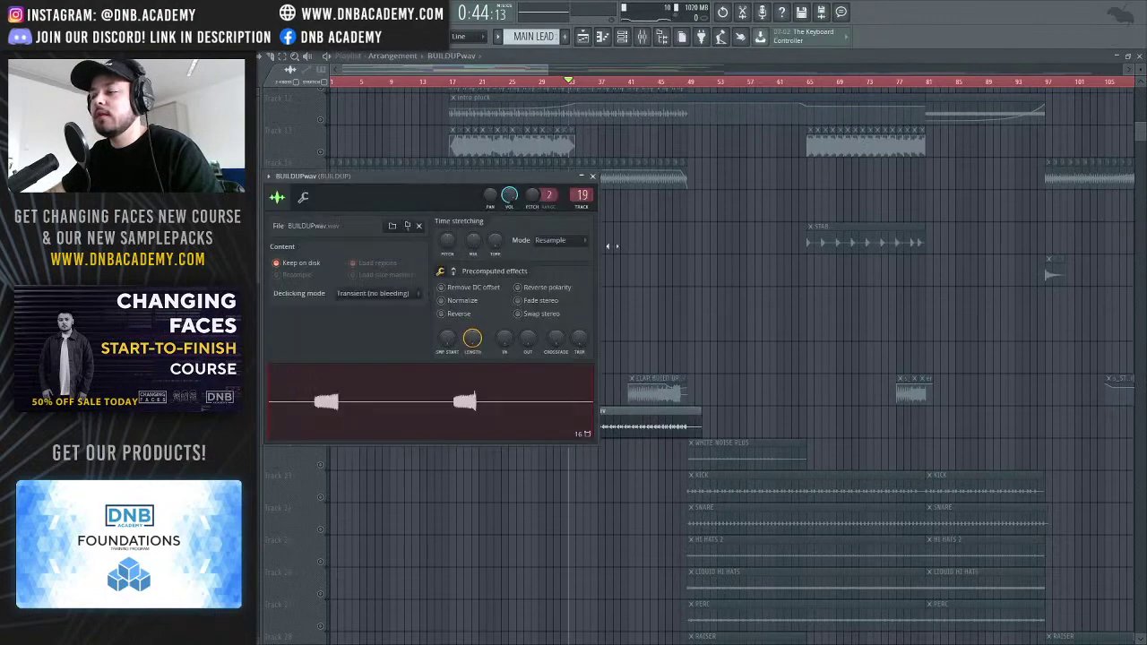
{"action": "left_click", "coordinate": [593, 177]}
Play the BUILDUPwav clip from bar 33 to hear the build-up drums, and stop playback
{"action": "scroll", "coordinate": [668, 421], "scroll_direction": "down", "scroll_amount": 2}
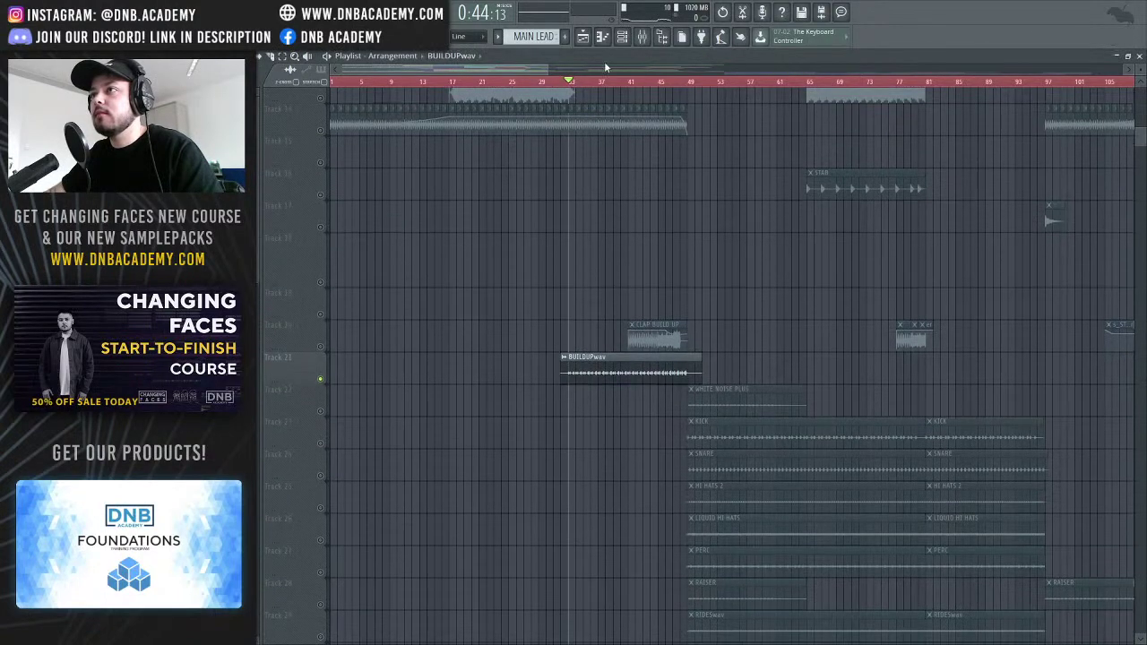
{"action": "scroll", "coordinate": [538, 268], "scroll_direction": "up", "scroll_amount": 2}
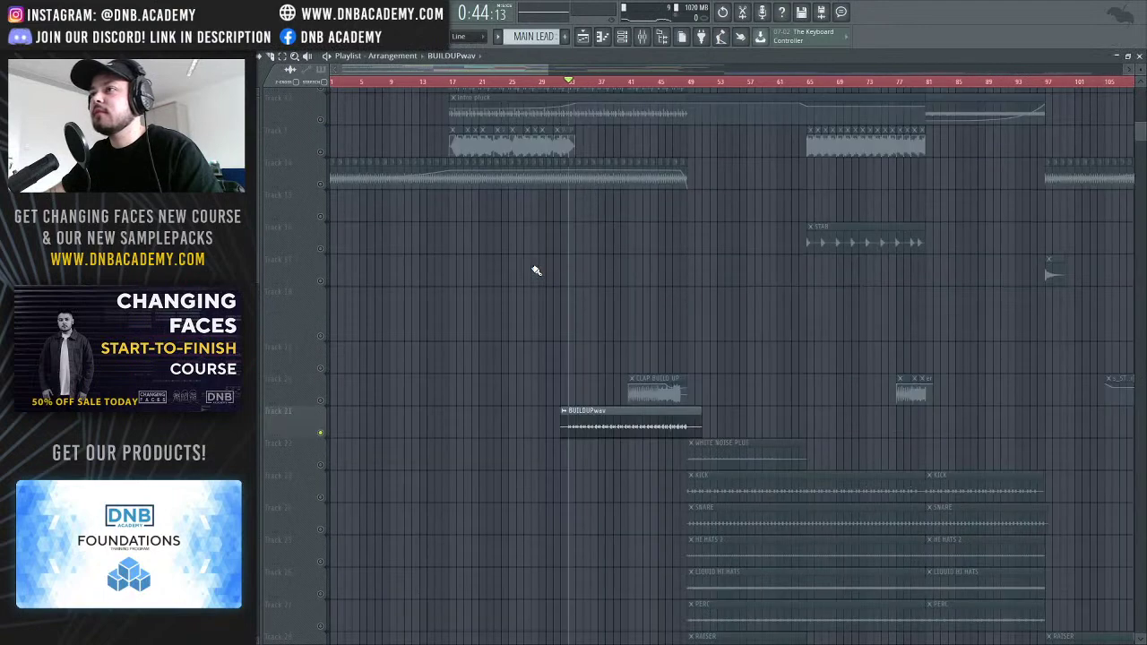
{"action": "scroll", "coordinate": [529, 83], "scroll_direction": "right", "scroll_amount": 5}
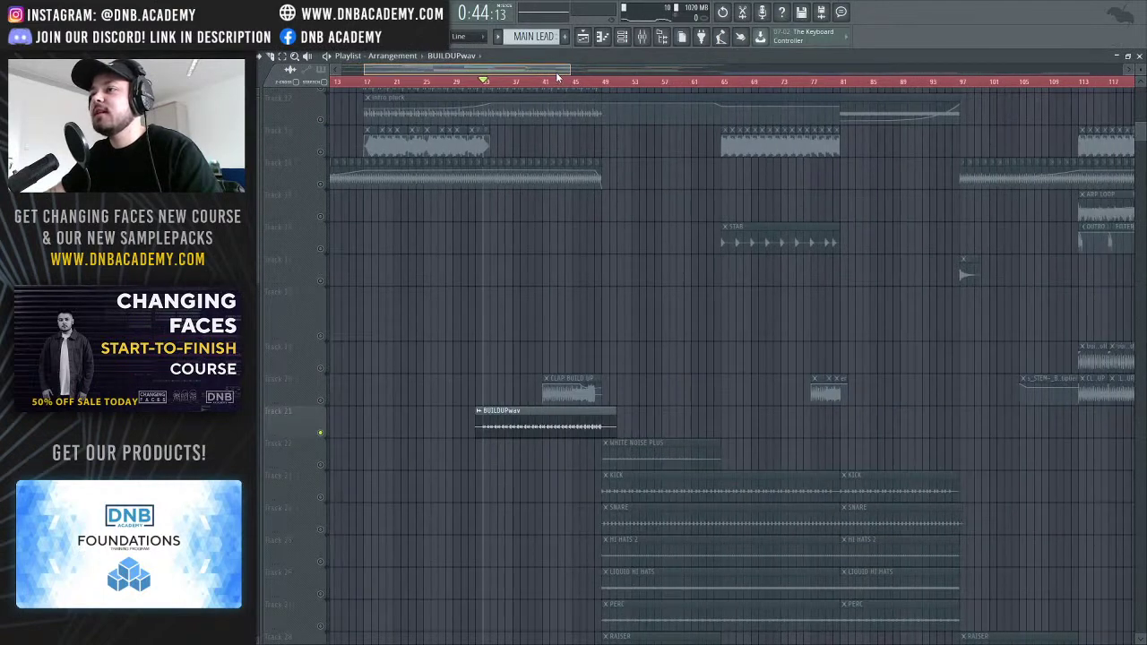
{"action": "scroll", "coordinate": [522, 100], "scroll_direction": "up", "scroll_amount": 3}
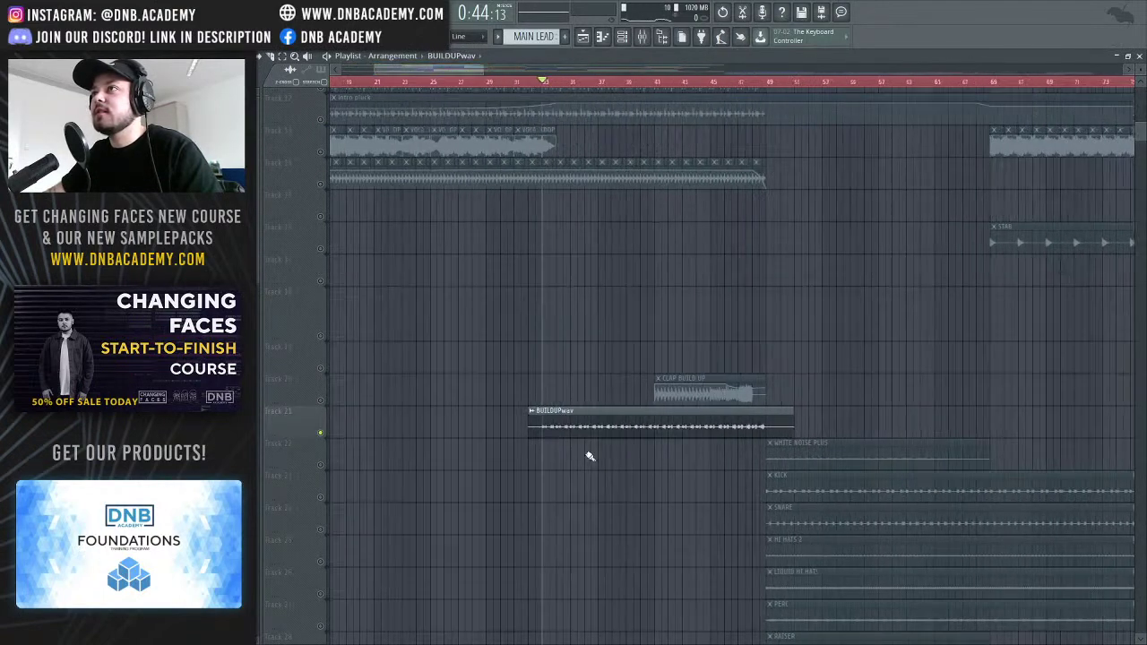
{"action": "scroll", "coordinate": [533, 403], "scroll_direction": "up", "scroll_amount": 8}
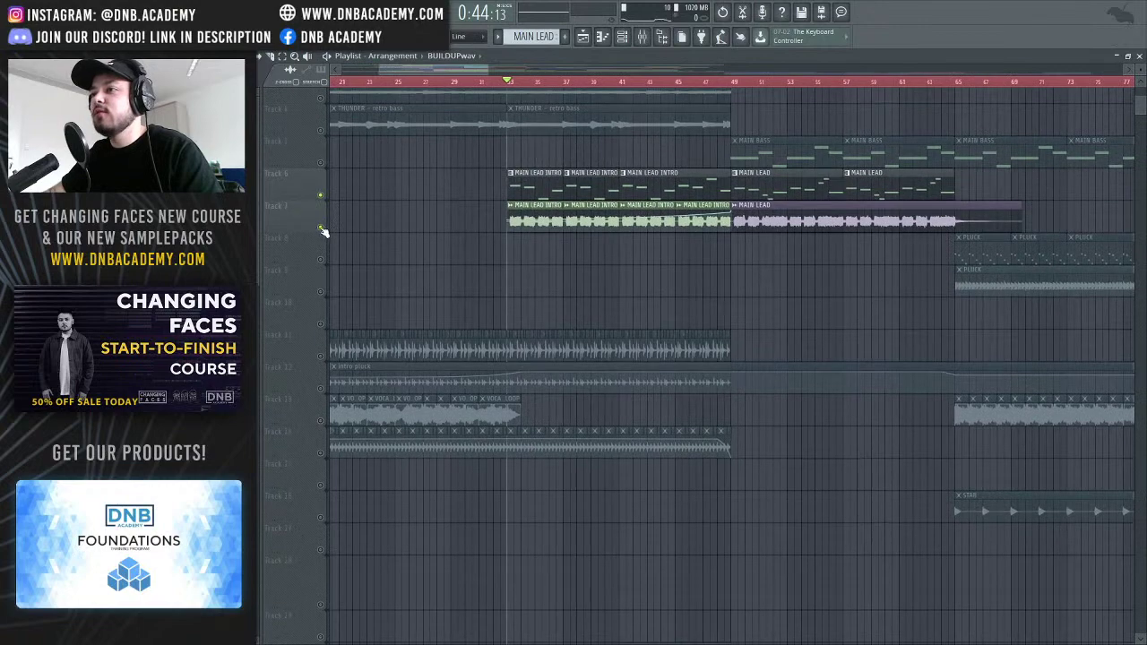
{"action": "scroll", "coordinate": [479, 376], "scroll_direction": "down", "scroll_amount": 9}
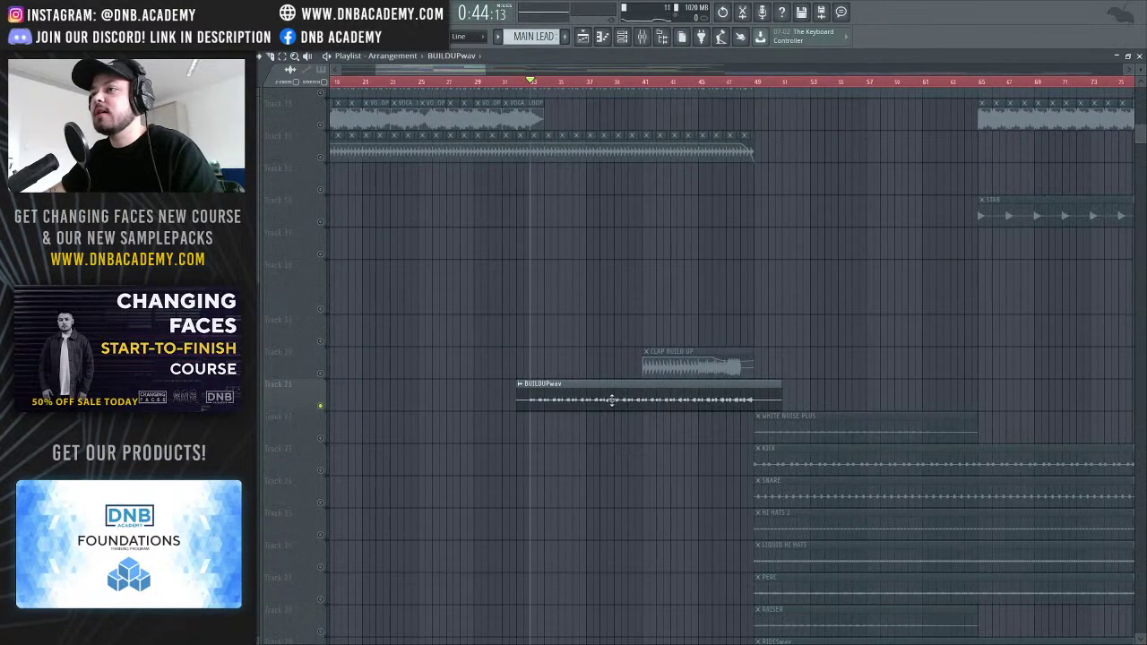
{"action": "key", "text": "space"}
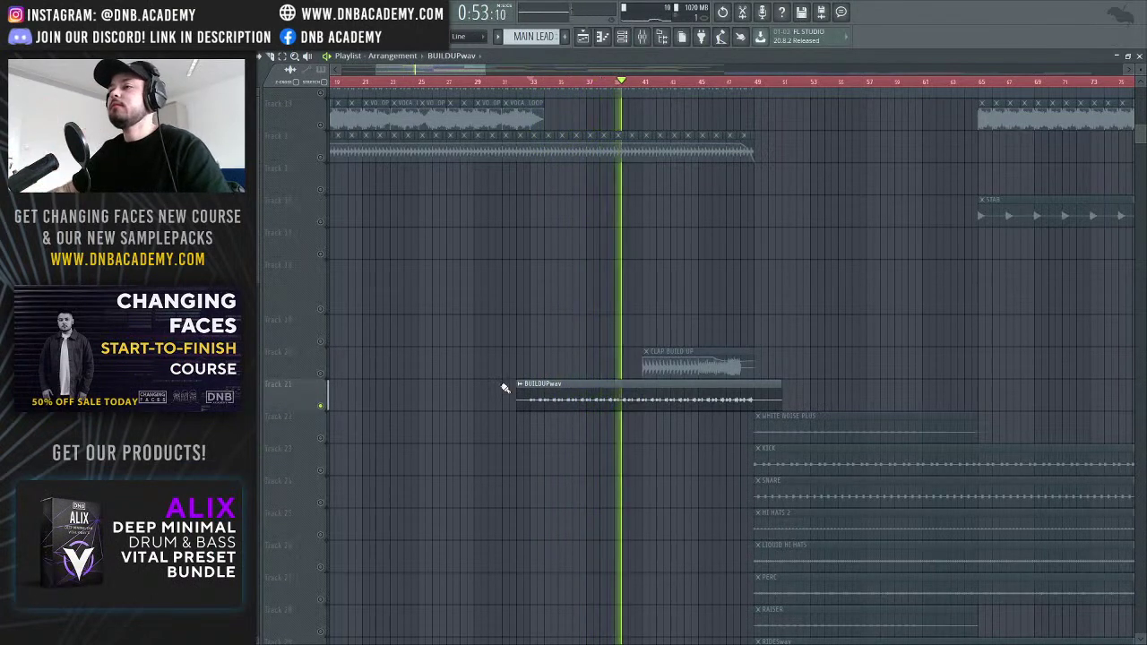
{"action": "key", "text": "space"}
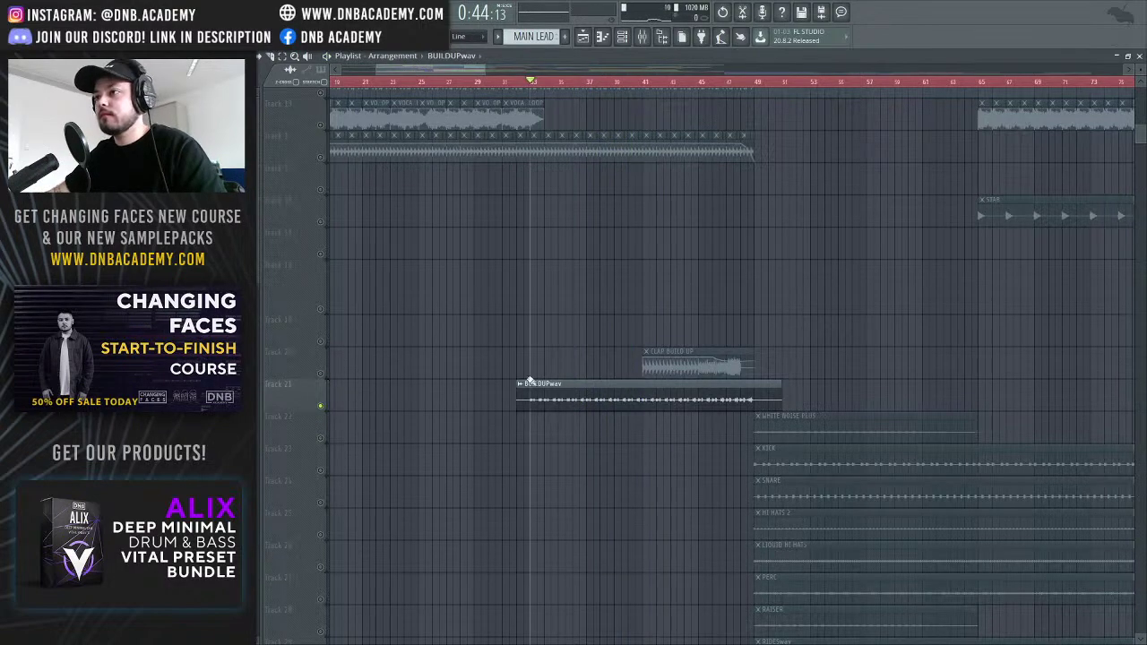
Unmute the CLAP BUILD UP track, set the playhead to bar 41, and play both build-up layers together
{"action": "left_click", "coordinate": [323, 373]}
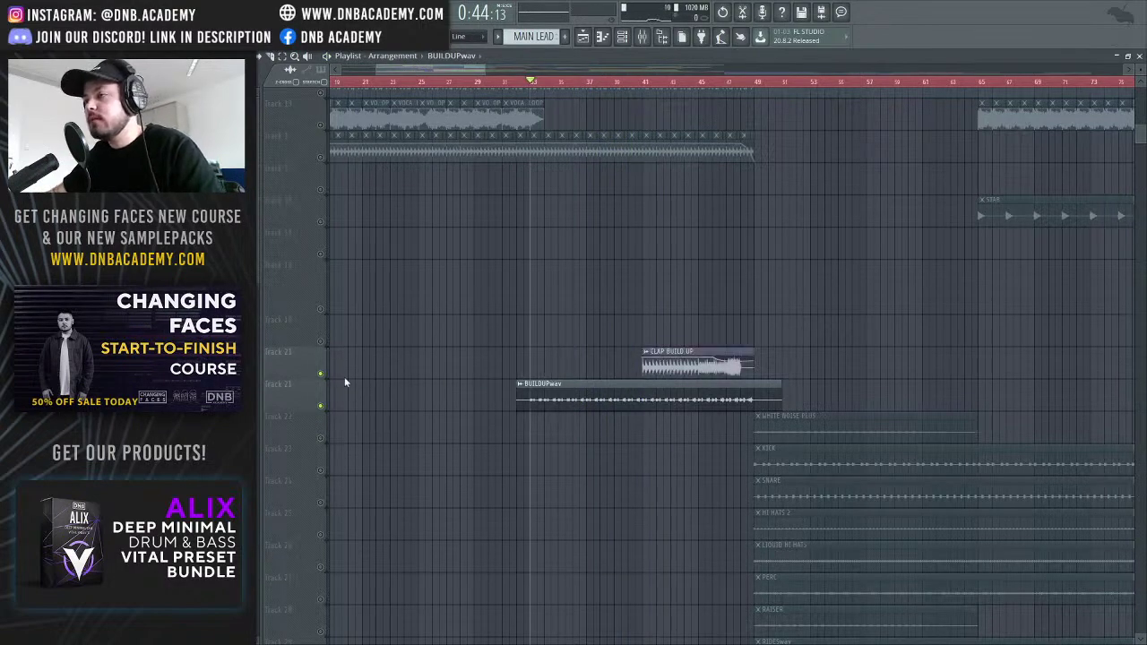
{"action": "scroll", "coordinate": [705, 392], "scroll_direction": "down", "scroll_amount": 5}
{"action": "scroll", "coordinate": [705, 397], "scroll_direction": "up", "scroll_amount": 4}
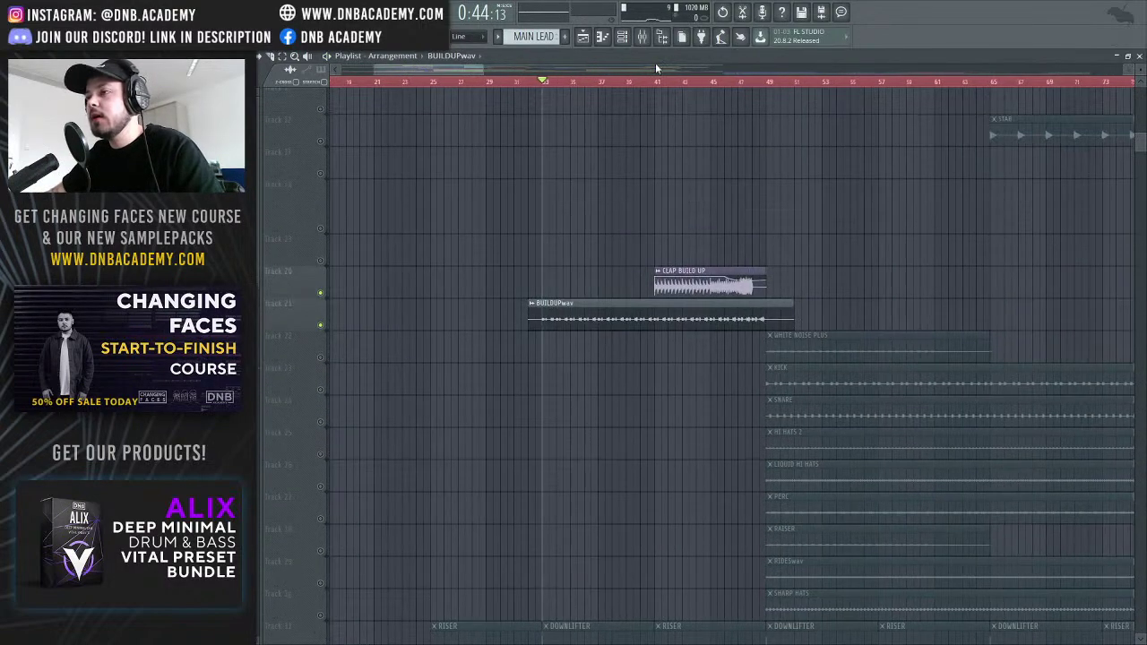
{"action": "left_click", "coordinate": [656, 84]}
{"action": "key", "text": "space"}
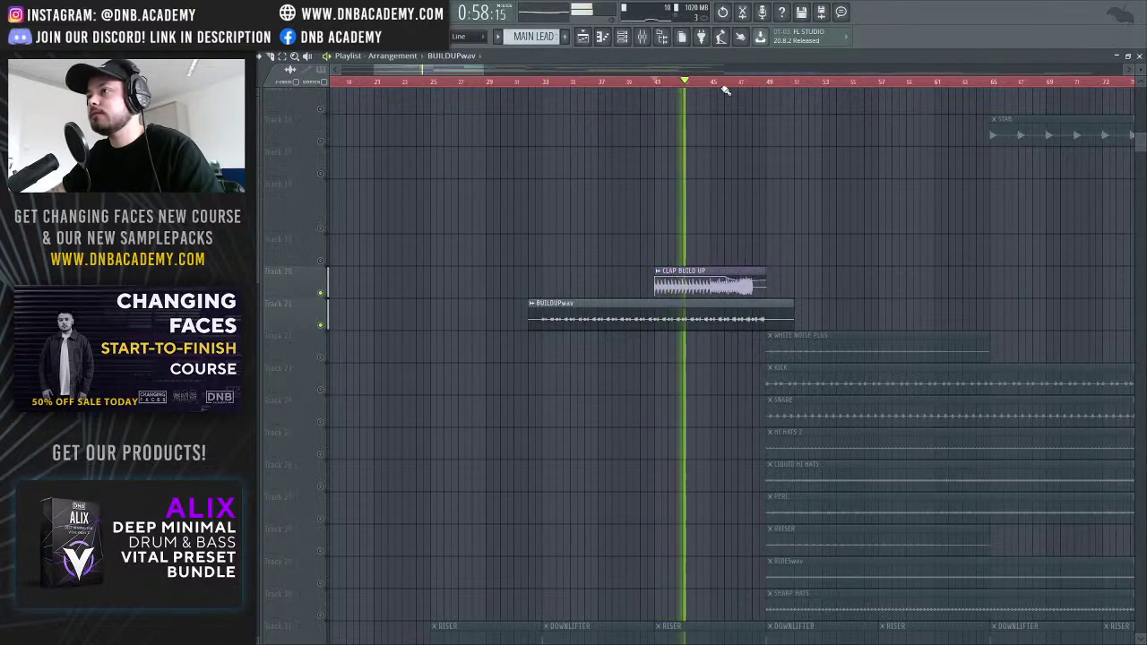
{"action": "key", "text": "space"}
Check the CLAP BUILD UP insert for effects in the mixer, and close the mixer
{"action": "left_click", "coordinate": [643, 39]}
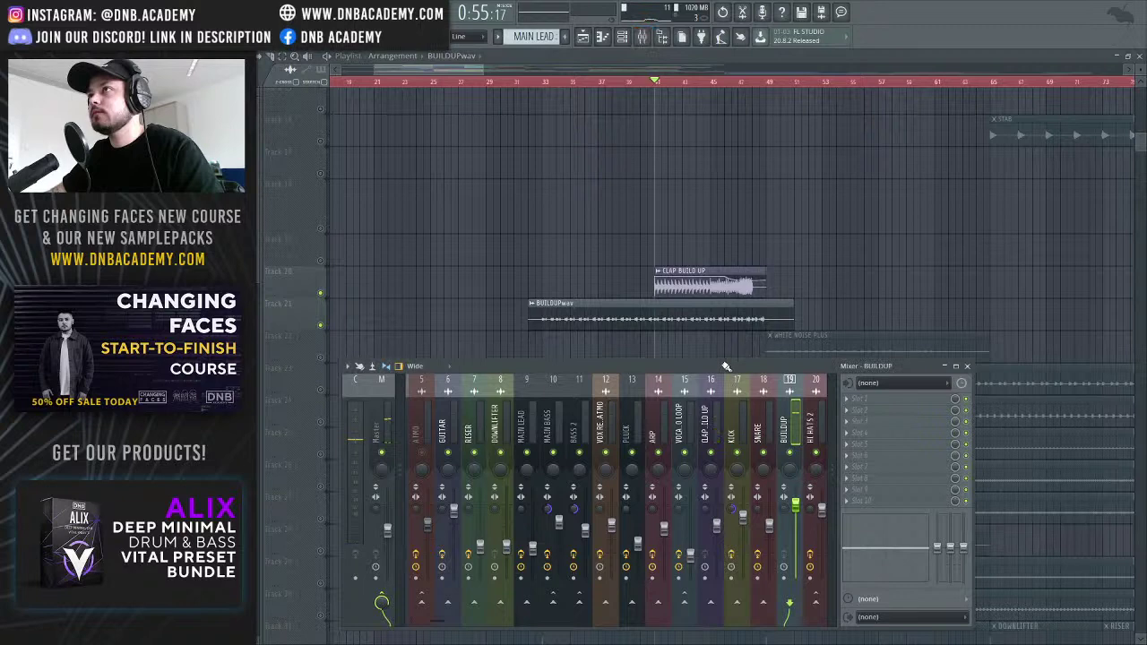
{"action": "left_click_drag", "start_coordinate": [726, 364], "coordinate": [730, 337]}
{"action": "left_click", "coordinate": [709, 401]}
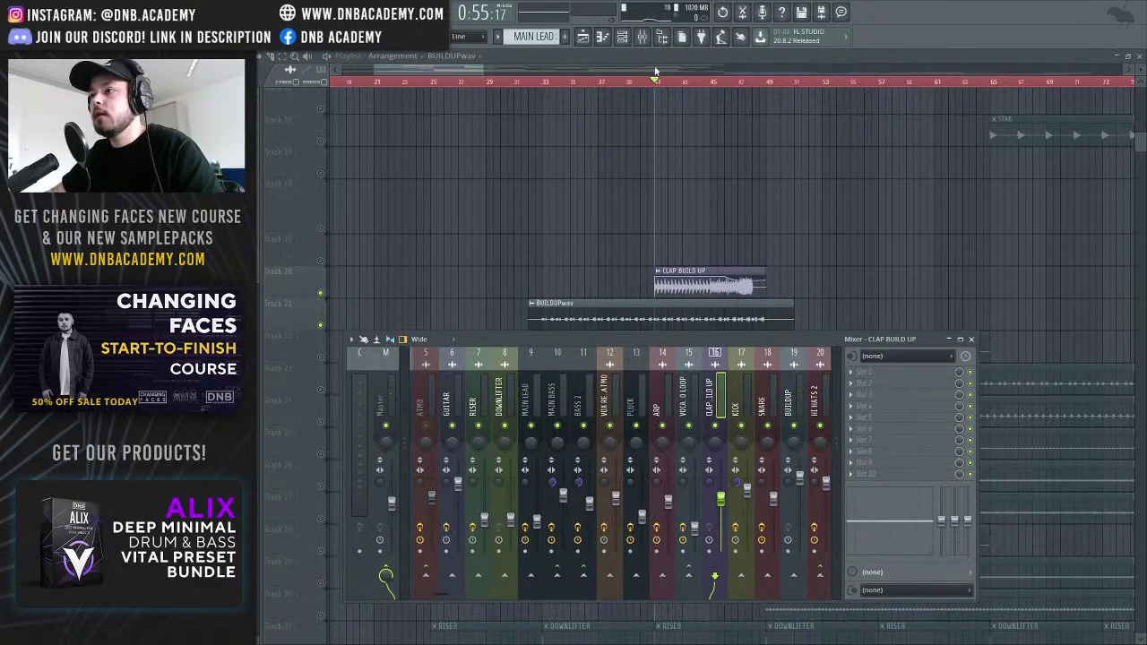
{"action": "key", "text": "F9"}
Replay the build-up from bar 41, stop playback, and select the CLAP BUILD UP clip
{"action": "key", "text": "space"}
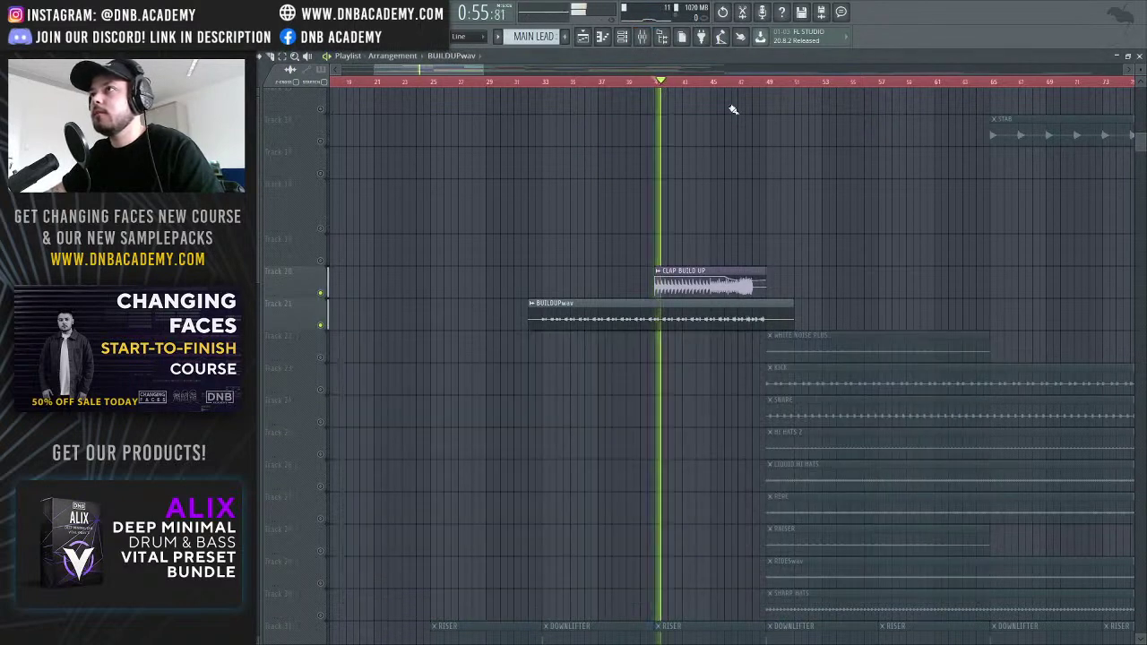
{"action": "key", "text": "space"}
{"action": "left_click", "coordinate": [735, 271]}
{"action": "mouse_move", "coordinate": [736, 270]}
{"action": "left_mouse_down"}
{"action": "mouse_move", "coordinate": [736, 230]}
{"action": "mouse_move", "coordinate": [735, 285]}
{"action": "left_mouse_up"}
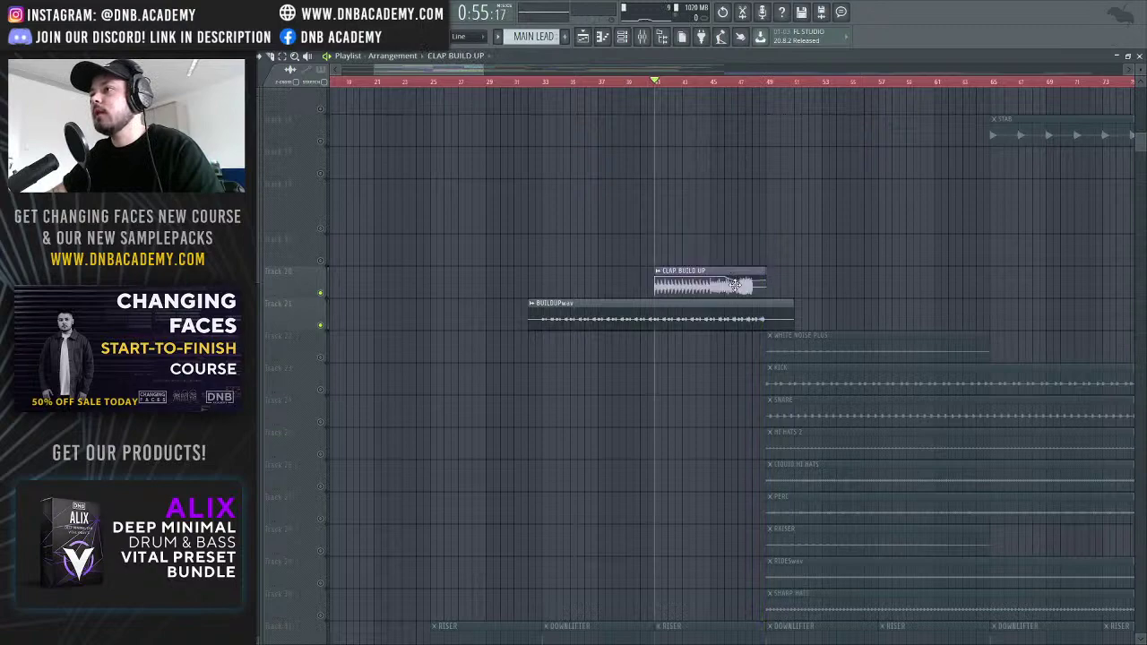
Unmute the RISER/DOWNLIFTER and WHITE NOISE FX tracks, and set the playhead just before the drop at about bar 48
{"action": "scroll", "coordinate": [666, 332], "scroll_direction": "down", "scroll_amount": 8}
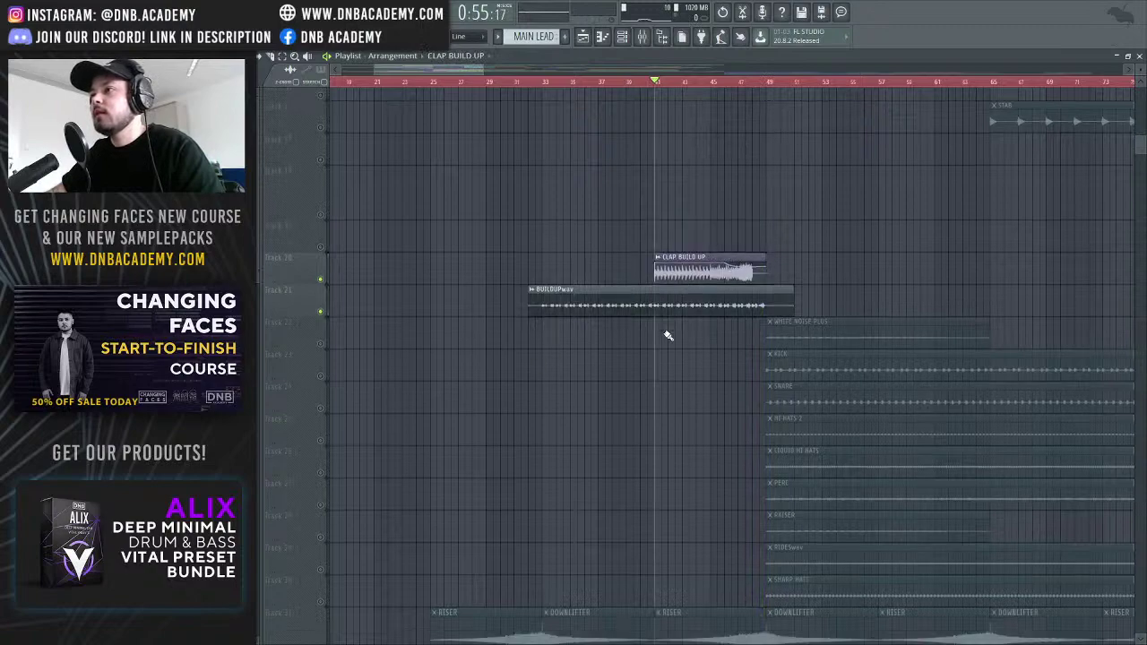
{"action": "scroll", "coordinate": [664, 338], "scroll_direction": "up", "scroll_amount": 5}
{"action": "scroll", "coordinate": [663, 338], "scroll_direction": "up", "scroll_amount": 10}
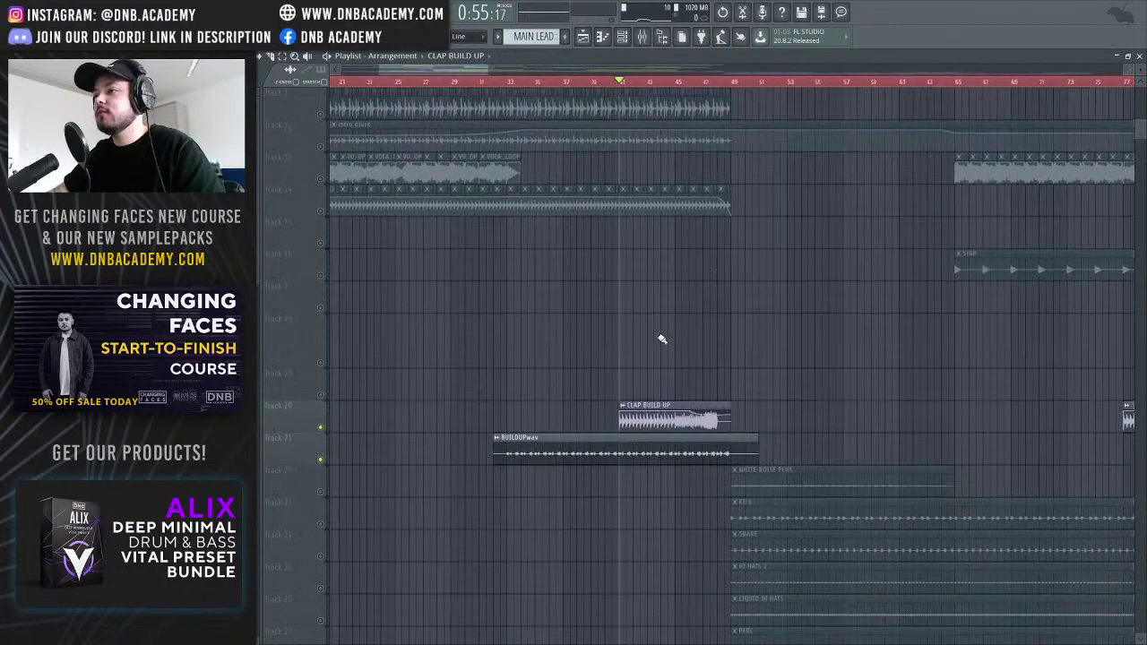
{"action": "scroll", "coordinate": [573, 275], "scroll_direction": "down", "scroll_amount": 10}
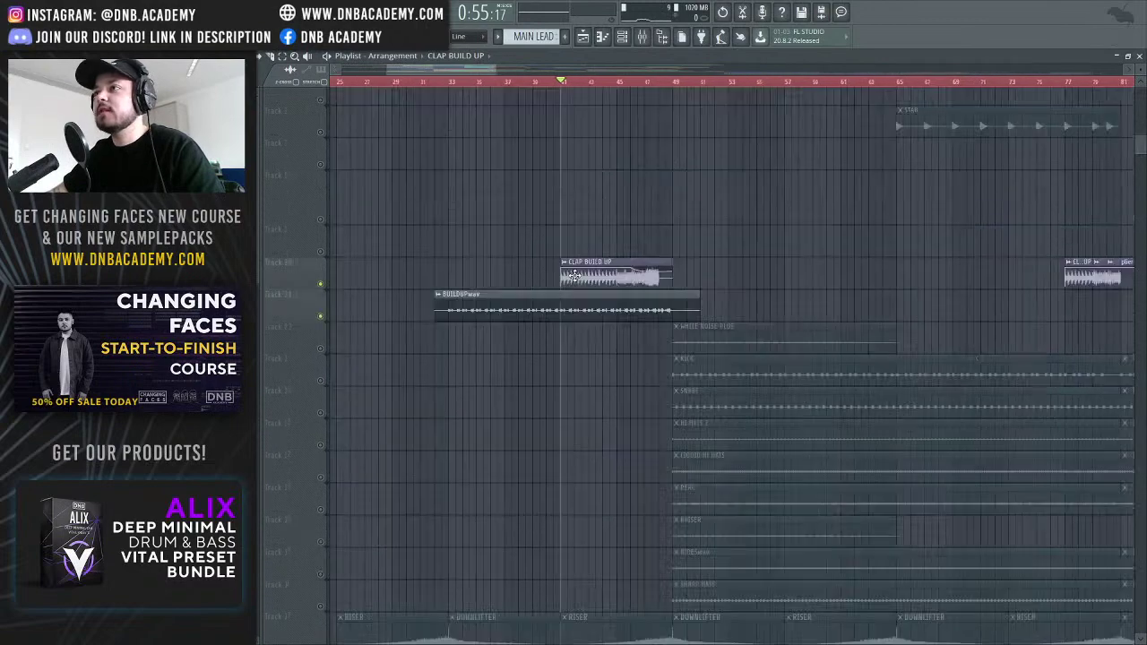
{"action": "scroll", "coordinate": [540, 164], "scroll_direction": "up", "scroll_amount": 3}
{"action": "left_click_drag", "start_coordinate": [494, 66], "coordinate": [528, 68]}
{"action": "scroll", "coordinate": [442, 419], "scroll_direction": "up", "scroll_amount": 3}
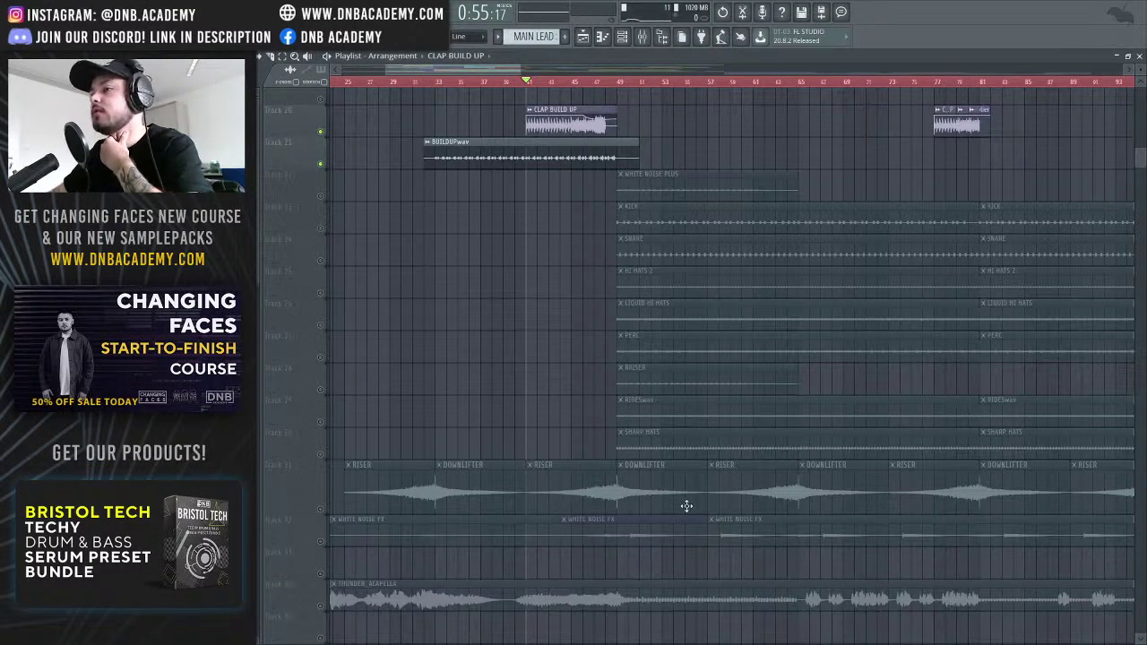
{"action": "left_click", "coordinate": [321, 541]}
{"action": "left_click", "coordinate": [321, 509]}
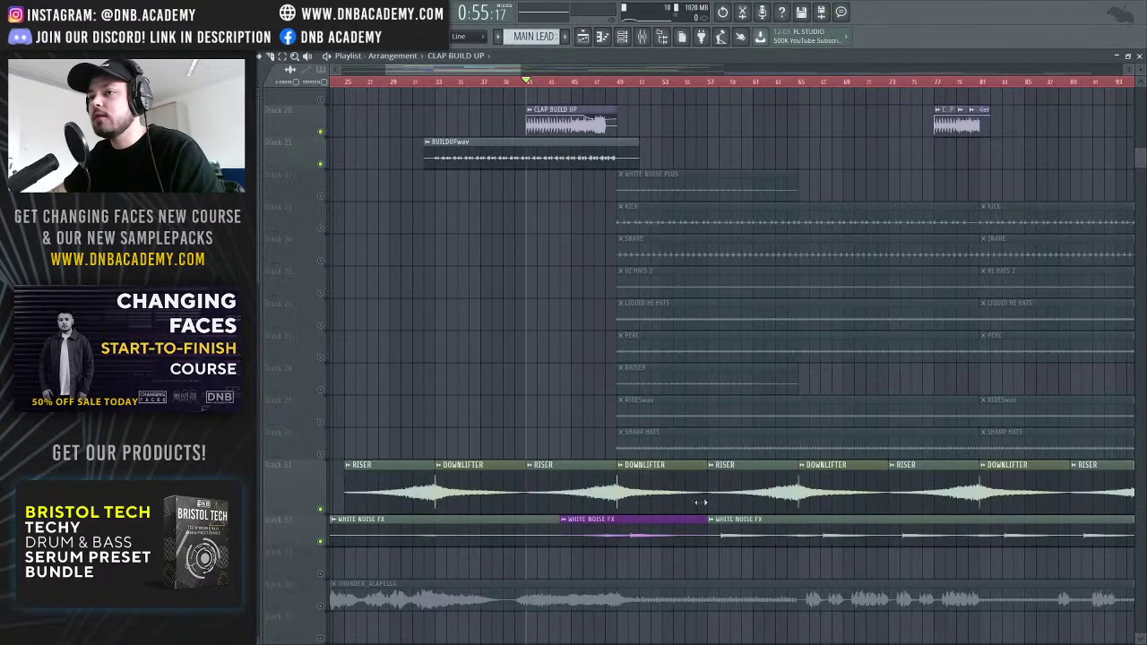
{"action": "left_click", "coordinate": [606, 82]}
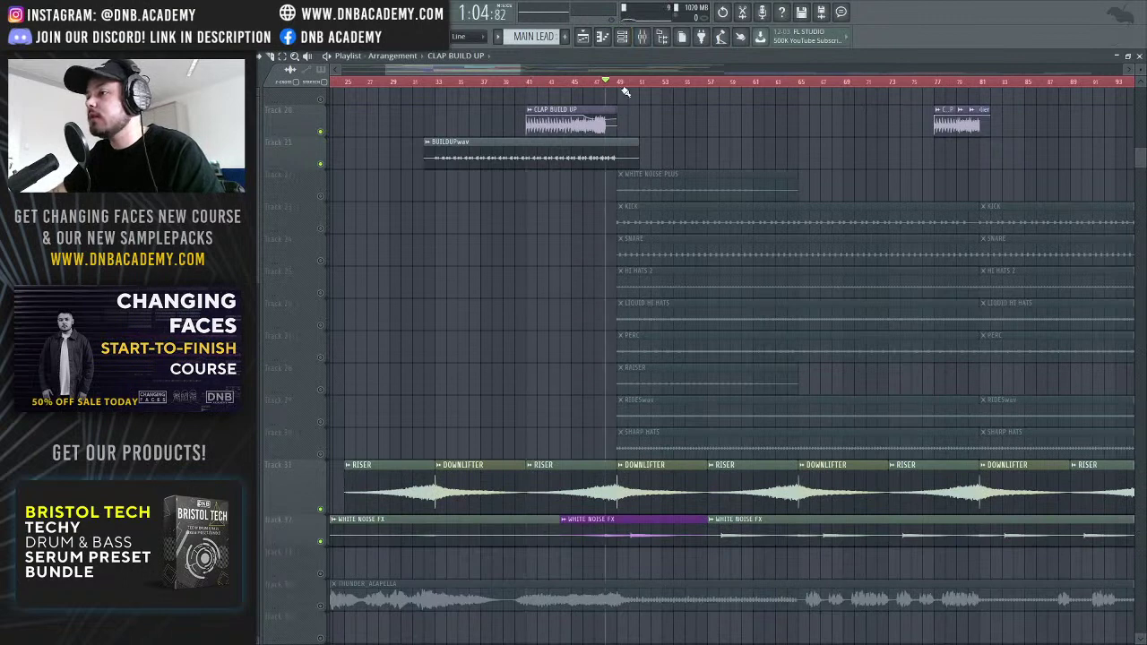
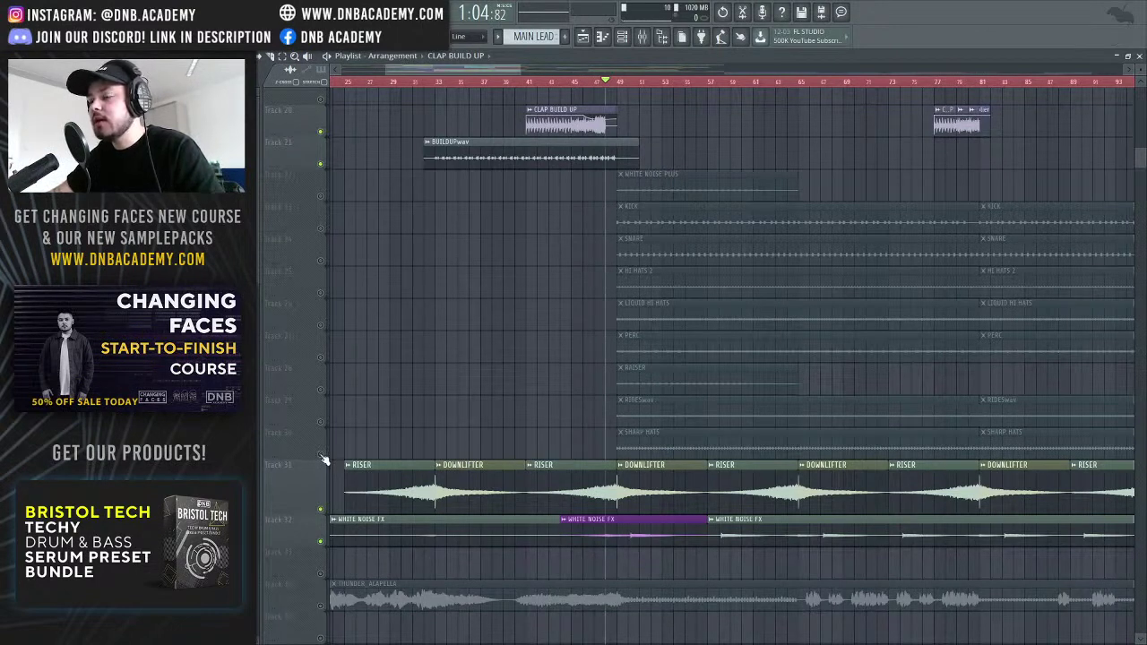
Unmute all playlist tracks, and mute the RISER/DOWNLIFTER, WHITE NOISE FX and WHITE NOISE PLUS tracks to hear the drop without them
{"action": "right_click", "coordinate": [323, 455]}
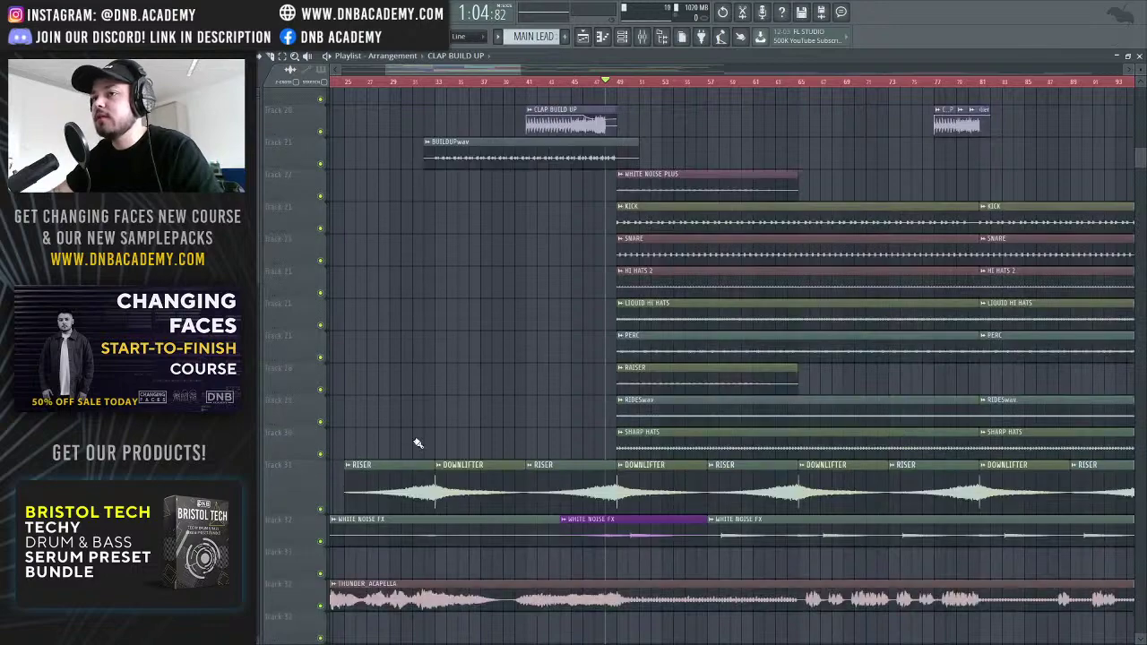
{"action": "left_click", "coordinate": [324, 511]}
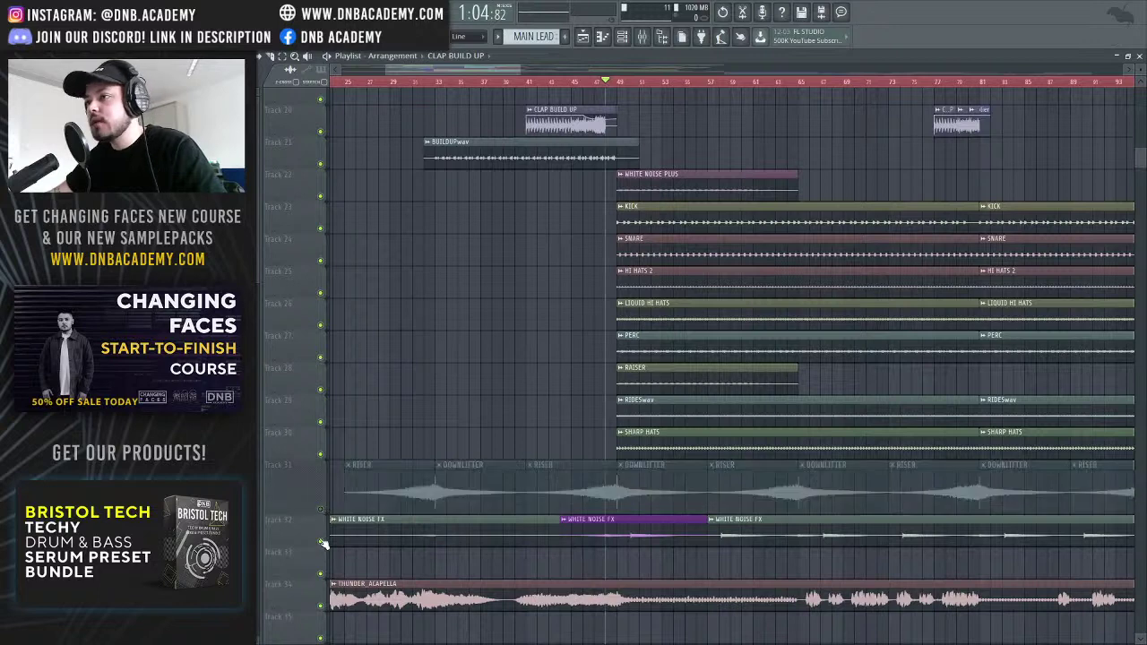
{"action": "left_click", "coordinate": [324, 542]}
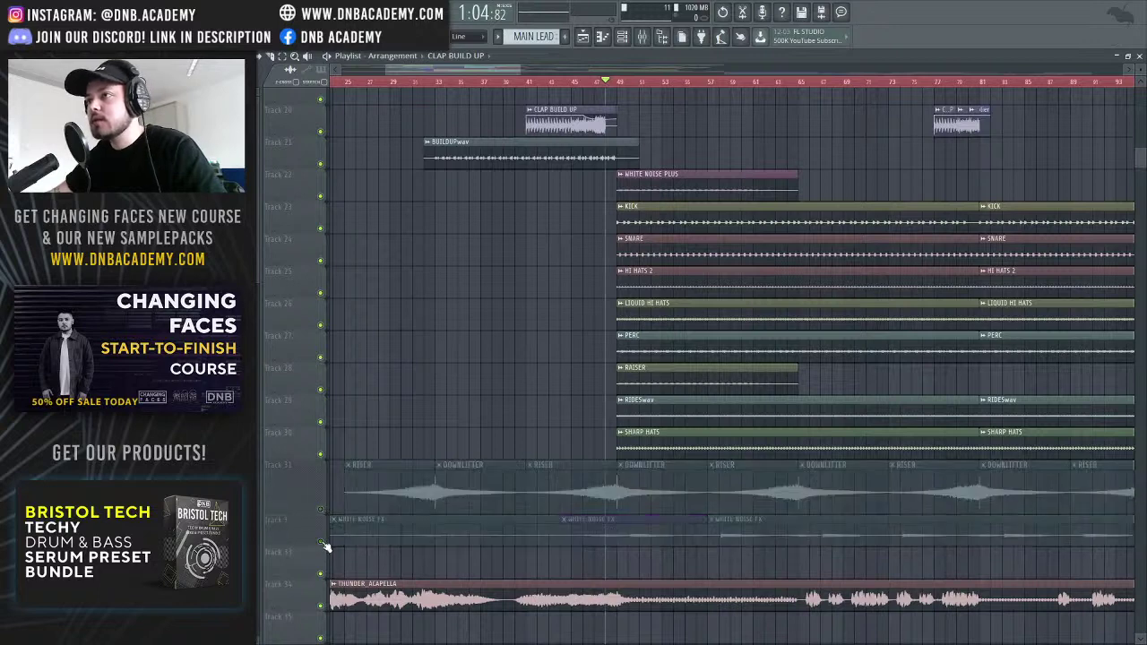
{"action": "left_click", "coordinate": [320, 196]}
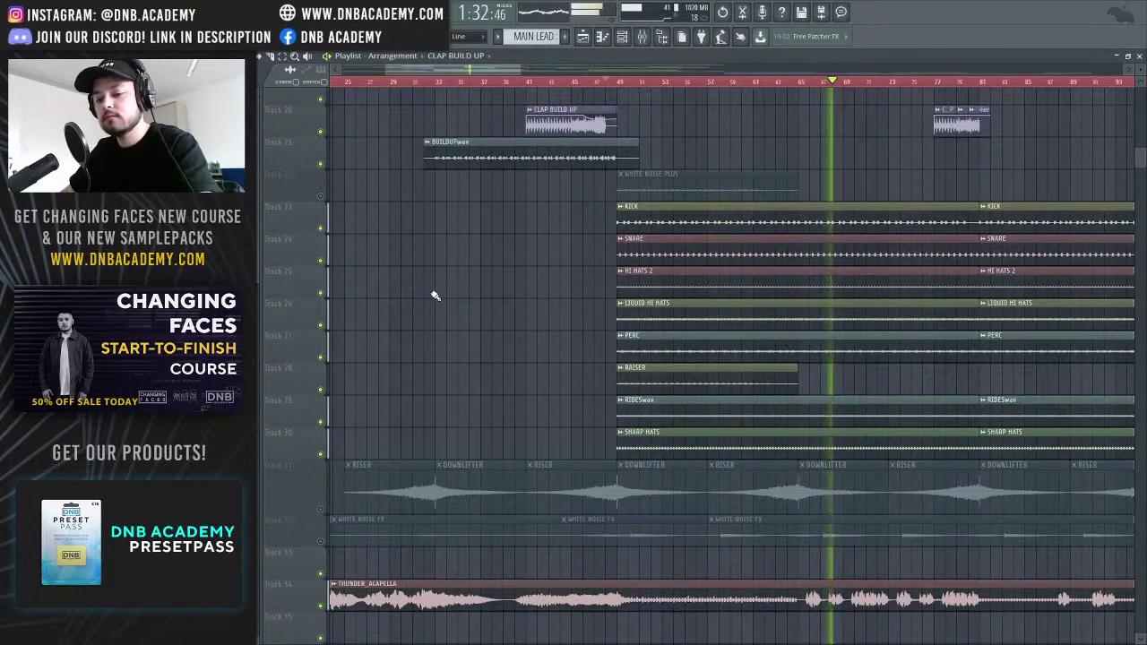
Stop playback and unmute the WHITE NOISE FX, RISER/DOWNLIFTER and WHITE NOISE PLUS tracks
{"action": "key", "text": "space"}
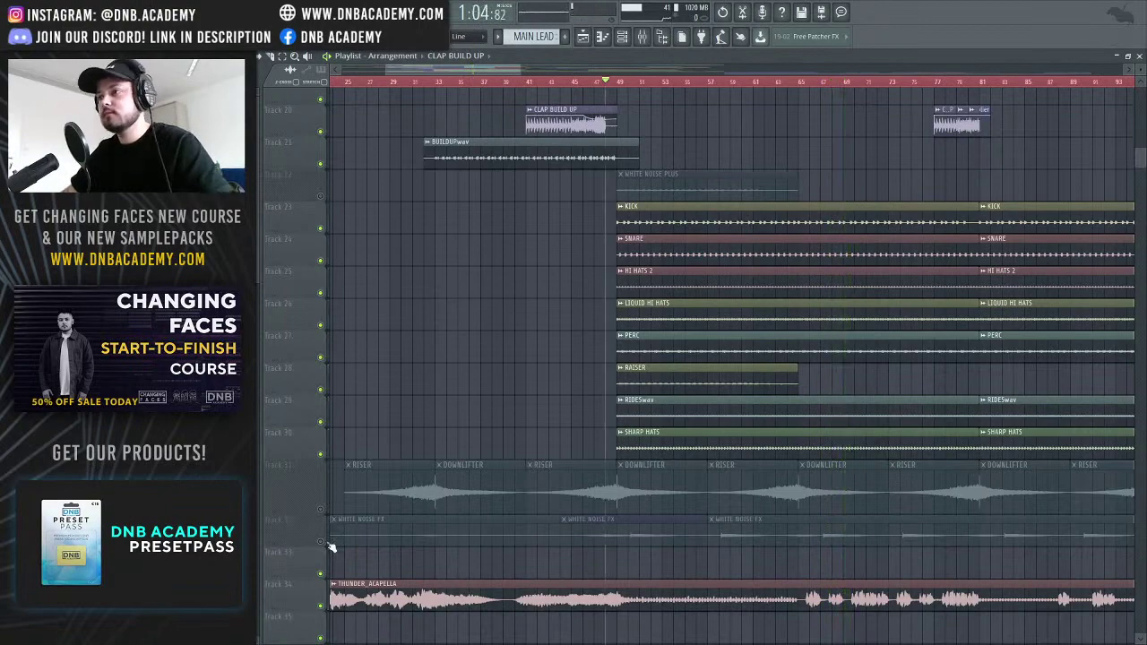
{"action": "left_click", "coordinate": [320, 542]}
{"action": "left_click", "coordinate": [321, 510]}
{"action": "scroll", "coordinate": [531, 512], "scroll_direction": "down", "scroll_amount": 3}
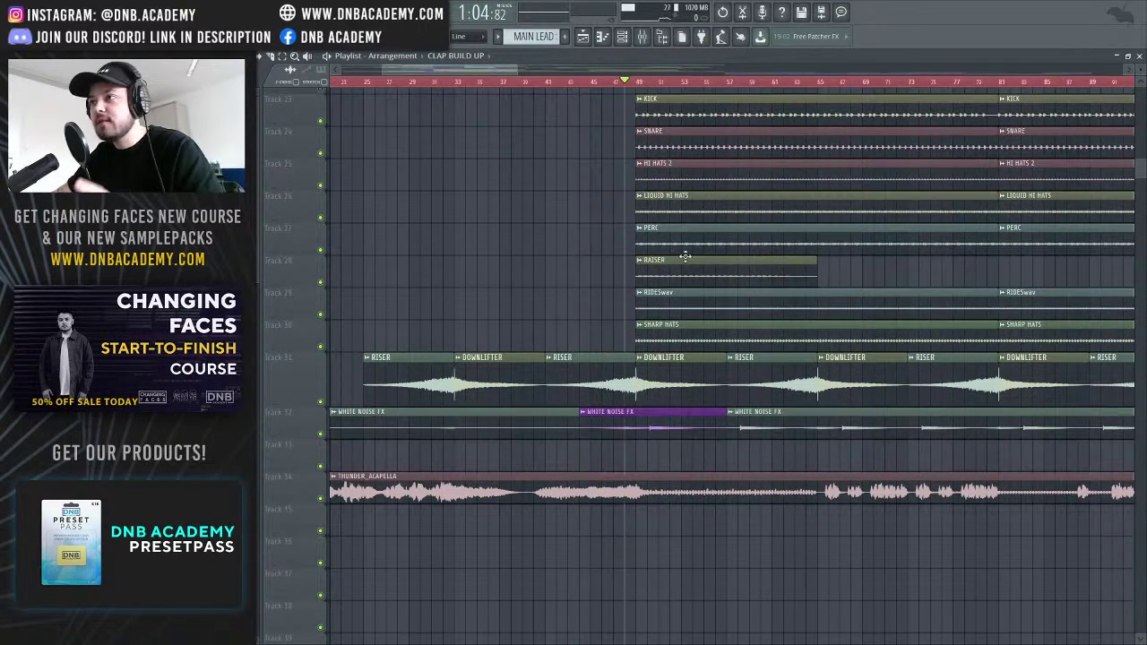
{"action": "scroll", "coordinate": [461, 249], "scroll_direction": "right", "scroll_amount": 2}
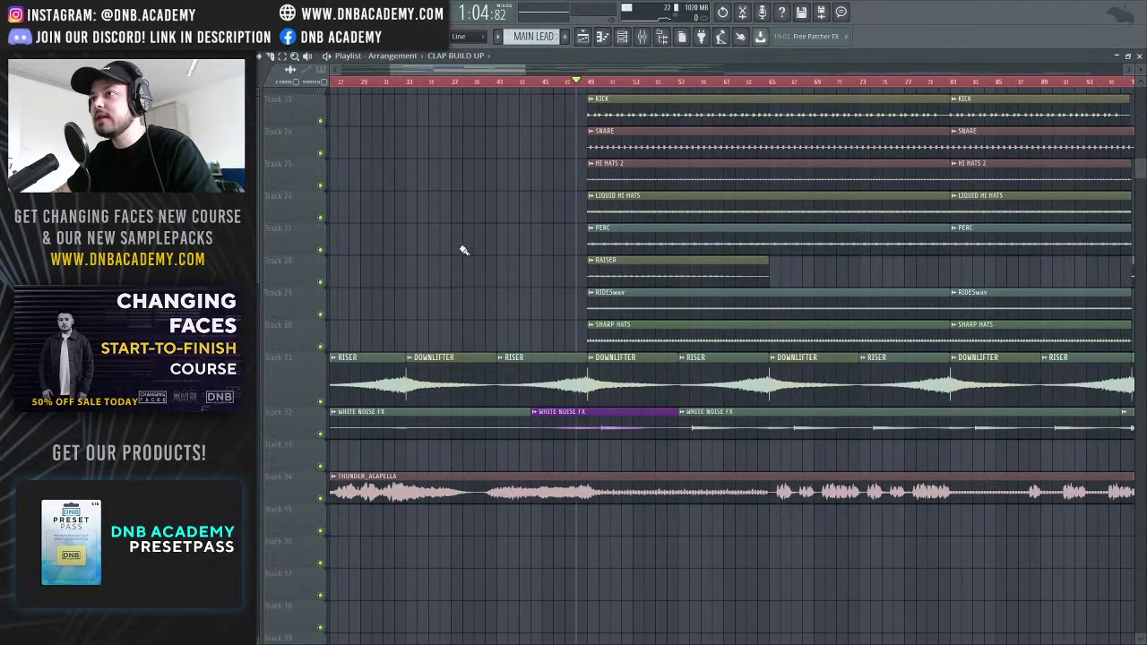
{"action": "scroll", "coordinate": [345, 194], "scroll_direction": "up", "scroll_amount": 2}
{"action": "left_click", "coordinate": [320, 142]}
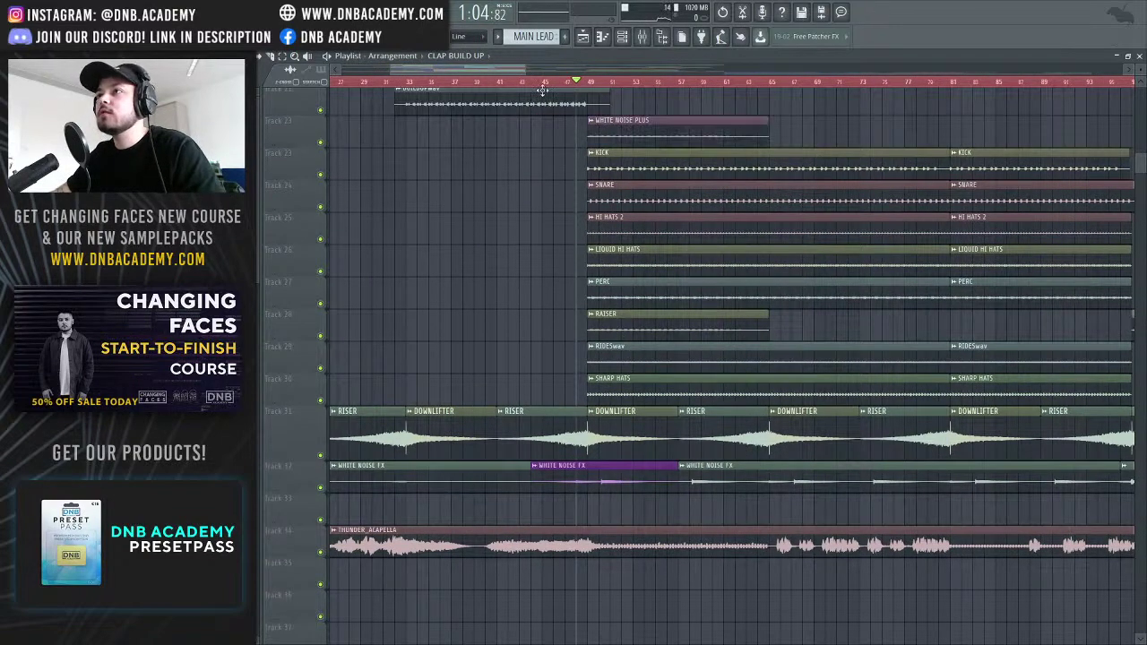
Play the drop with all tracks active to hear the riser and white noise effects in context, and stop playback
{"action": "scroll", "coordinate": [626, 484], "scroll_direction": "right", "scroll_amount": 2}
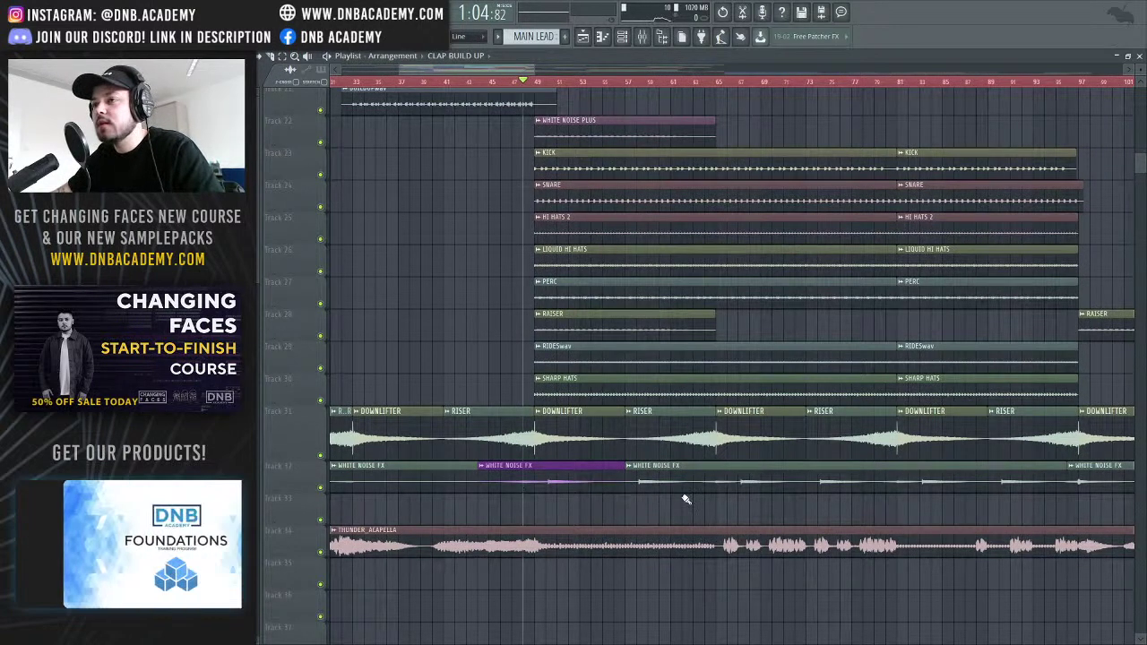
{"action": "left_click_drag", "start_coordinate": [531, 71], "coordinate": [717, 265]}
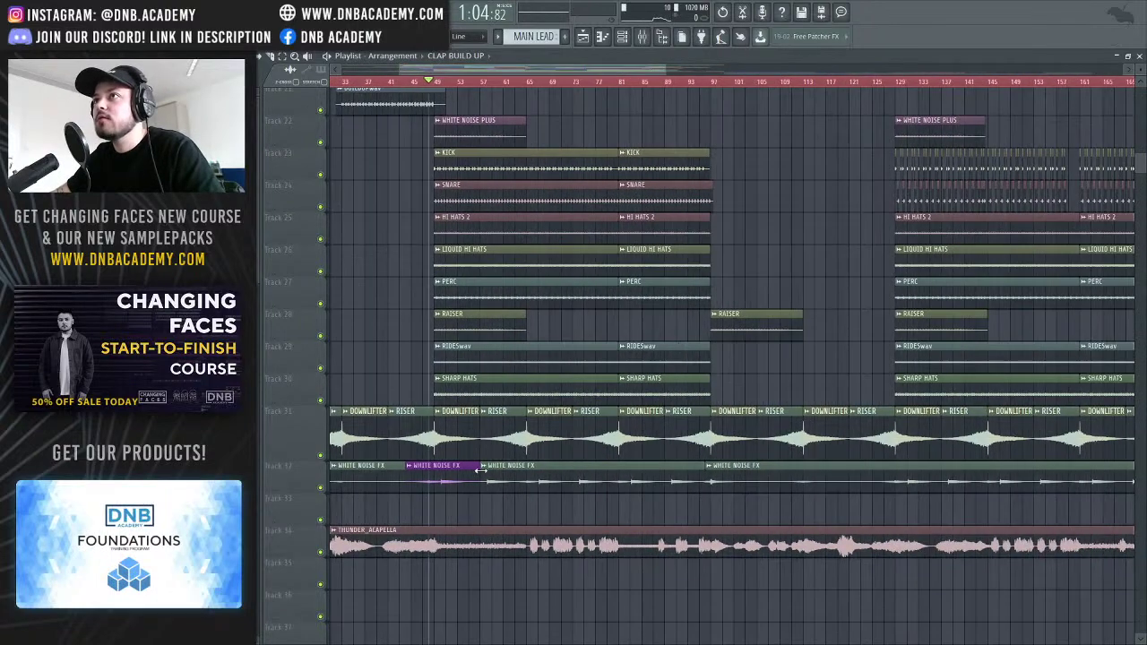
{"action": "left_click_drag", "start_coordinate": [661, 67], "coordinate": [488, 76]}
{"action": "key", "text": "space"}
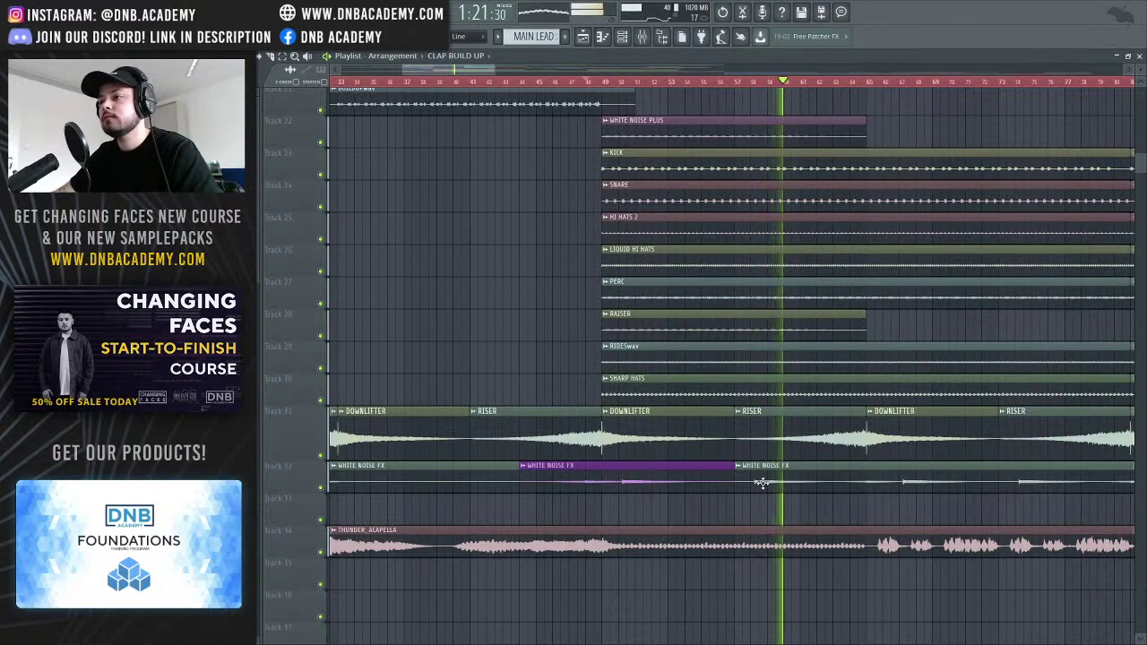
{"action": "key", "text": "space"}
Solo the WHITE NOISE FX track and play it from the drop at bar 49
{"action": "left_click", "coordinate": [320, 487], "text": "ctrl"}
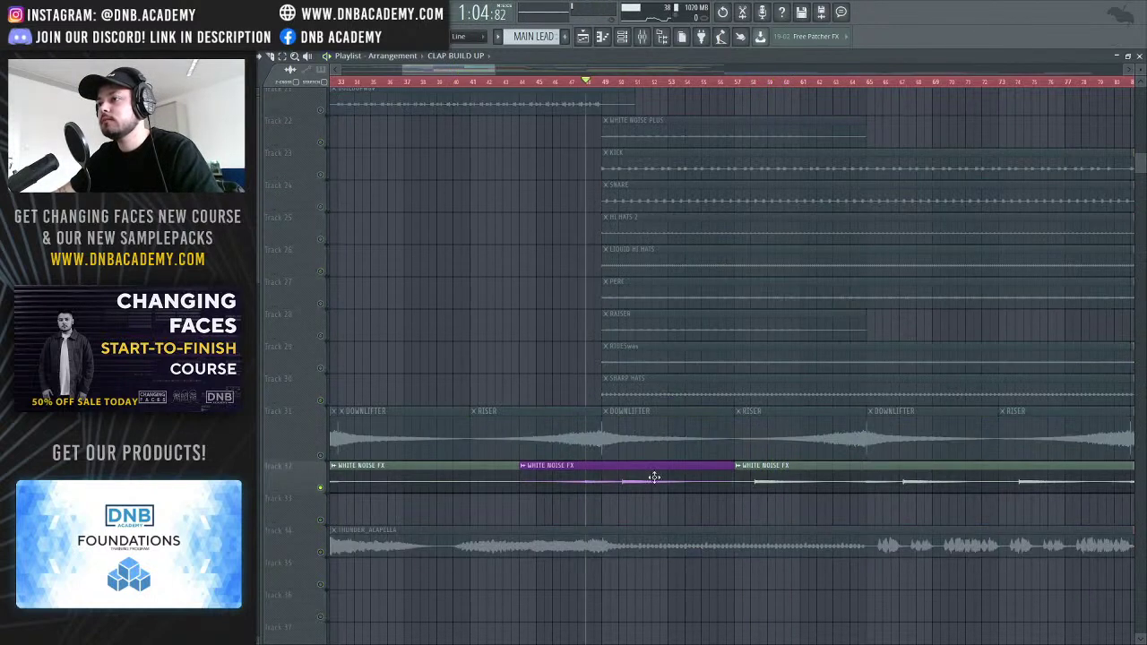
{"action": "left_click", "coordinate": [606, 84]}
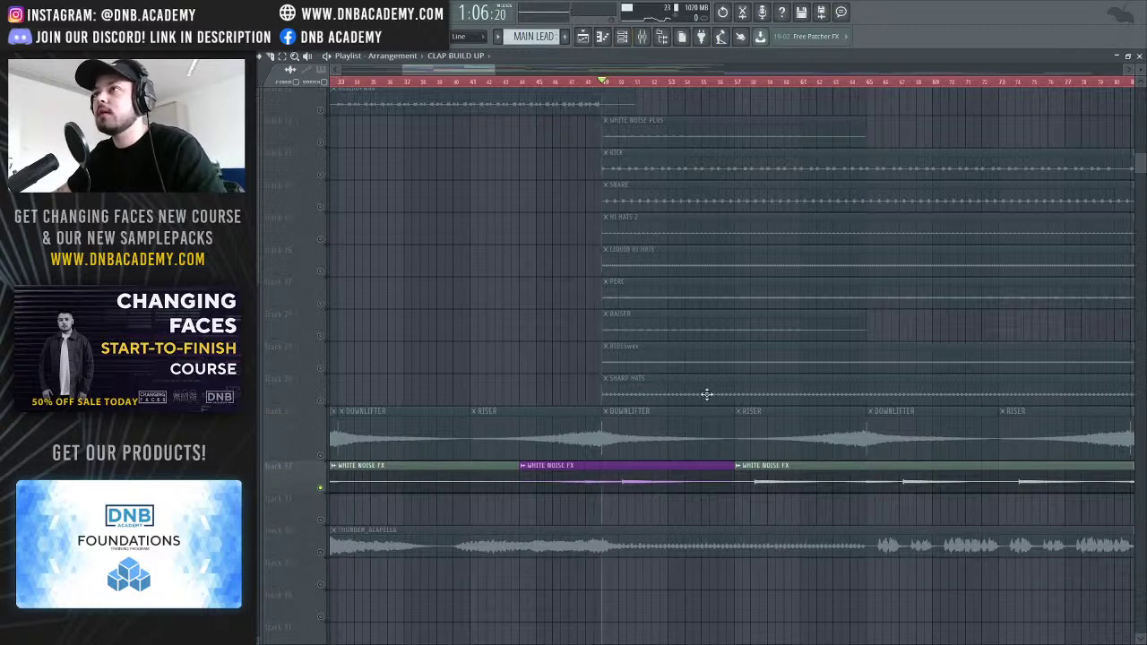
{"action": "key", "text": "space"}
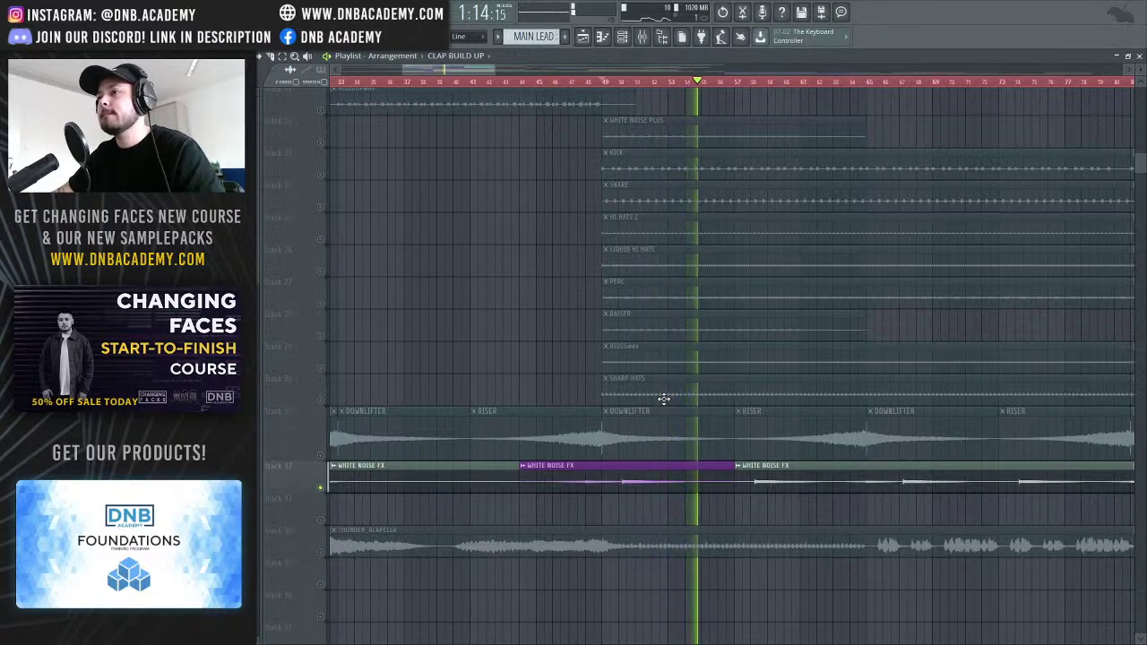
{"action": "key", "text": "space"}
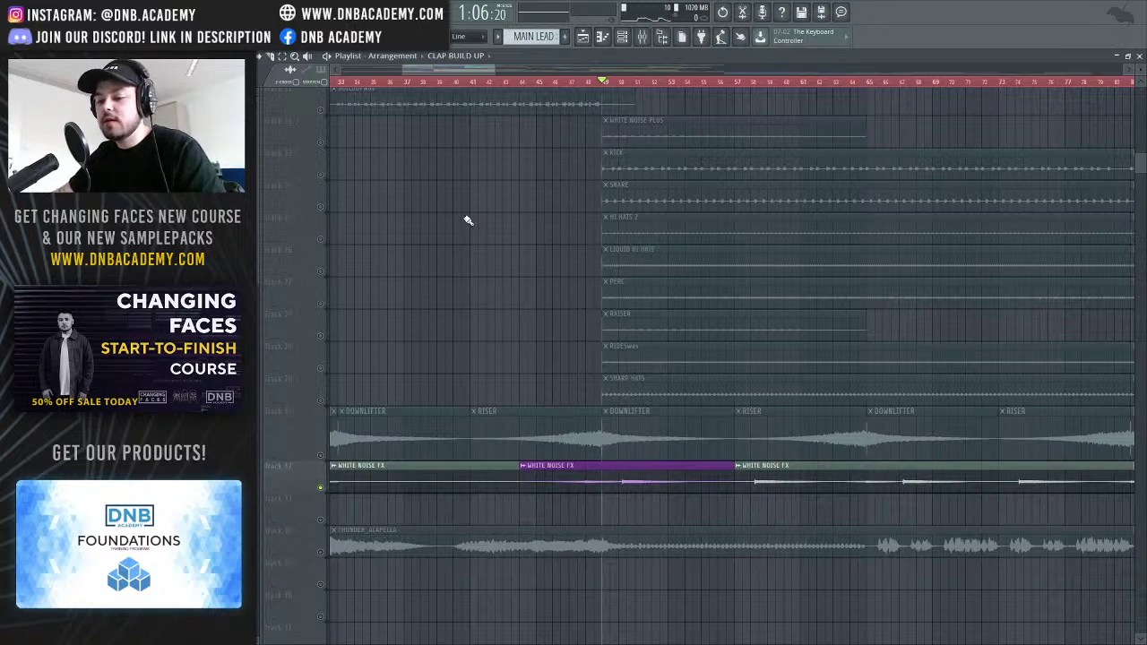
Check the WHITE NOISE FX channel settings and mixer effects, and inspect the KICK insert's sidechain routing before closing the mixer
{"action": "double_click", "coordinate": [669, 471]}
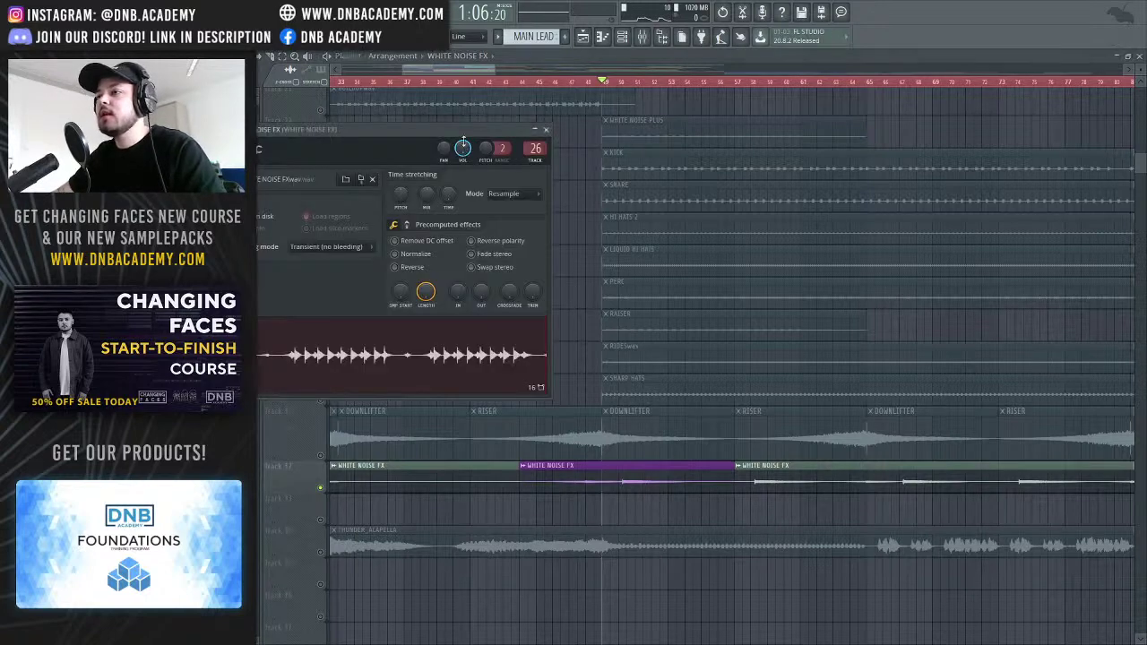
{"action": "left_click_drag", "start_coordinate": [475, 148], "coordinate": [673, 219]}
{"action": "left_click", "coordinate": [725, 205]}
{"action": "left_click", "coordinate": [642, 36]}
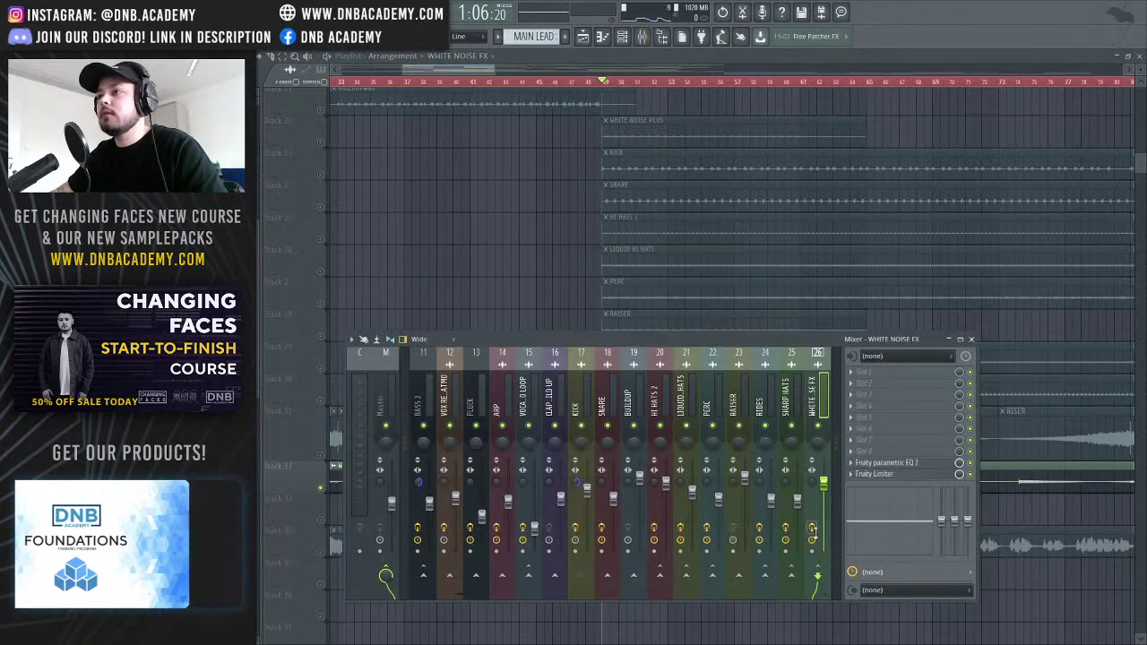
{"action": "mouse_move", "coordinate": [463, 595]}
{"action": "left_mouse_down"}
{"action": "mouse_move", "coordinate": [415, 585]}
{"action": "mouse_move", "coordinate": [458, 614]}
{"action": "mouse_move", "coordinate": [448, 595]}
{"action": "mouse_move", "coordinate": [483, 600]}
{"action": "left_mouse_up"}
{"action": "left_click", "coordinate": [632, 405]}
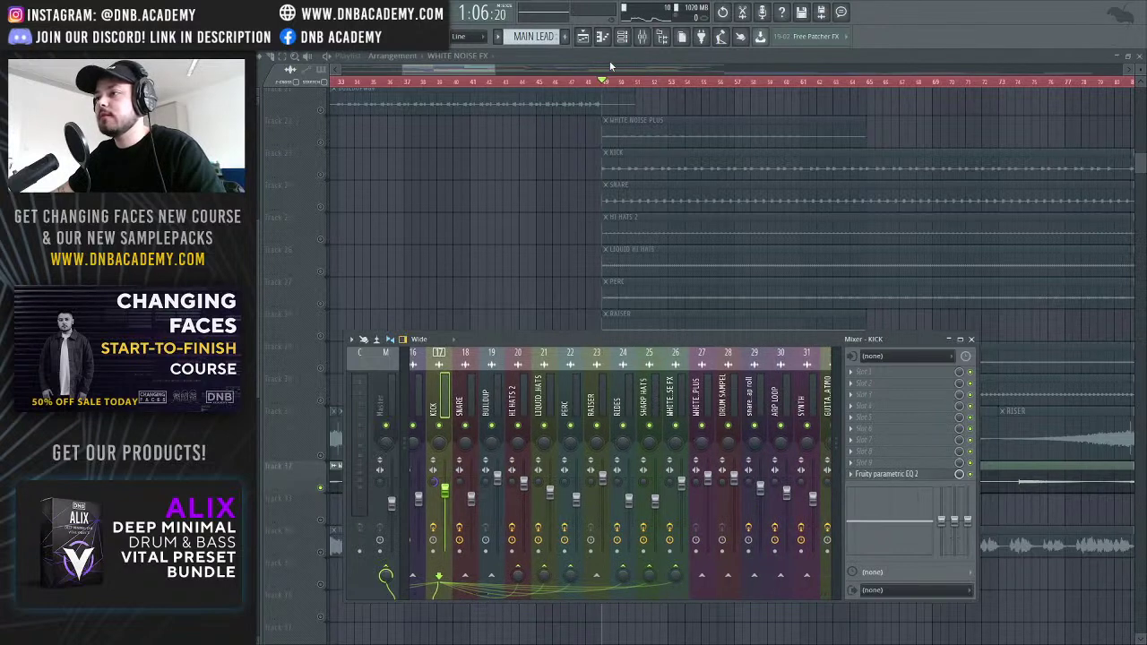
{"action": "key", "text": "F9"}
Unmute the KICK track alongside WHITE NOISE FX, and select the WHITE NOISE FX clip in the playlist
{"action": "scroll", "coordinate": [535, 331], "scroll_direction": "up", "scroll_amount": 3}
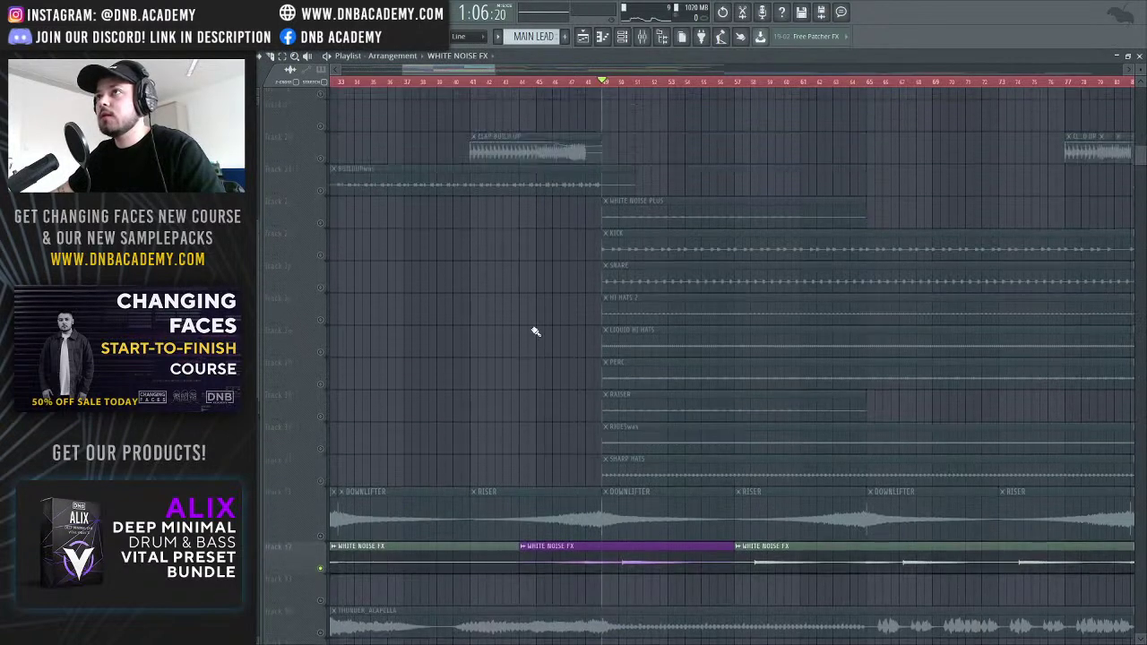
{"action": "left_click", "coordinate": [325, 259]}
{"action": "scroll", "coordinate": [501, 337], "scroll_direction": "down", "scroll_amount": 2}
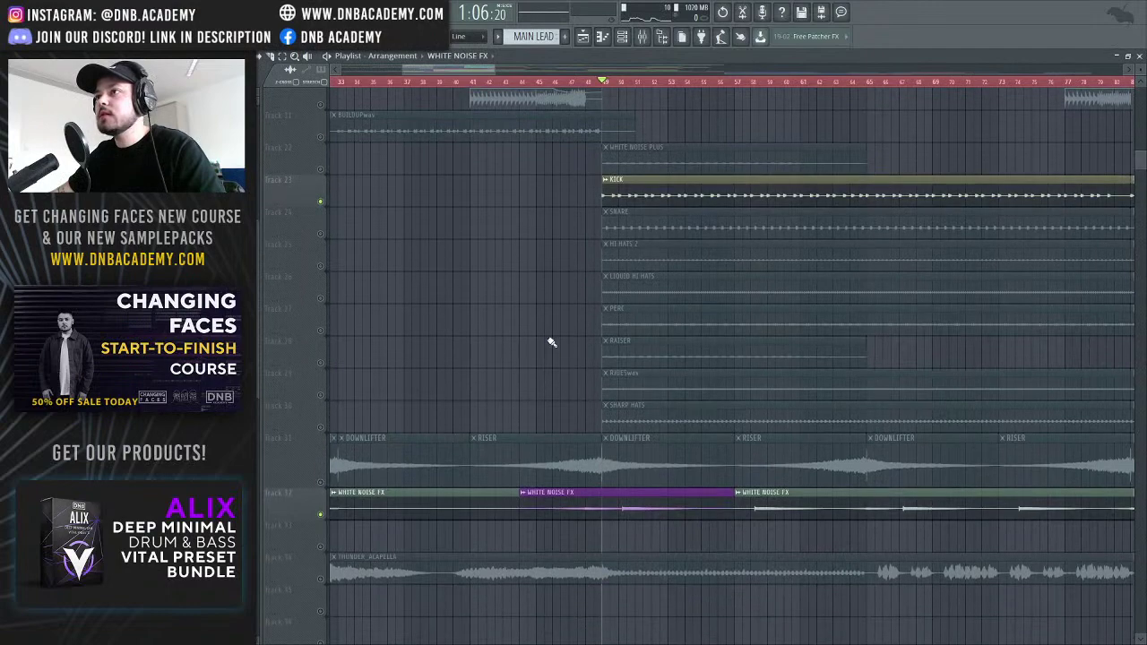
{"action": "left_click", "coordinate": [642, 36]}
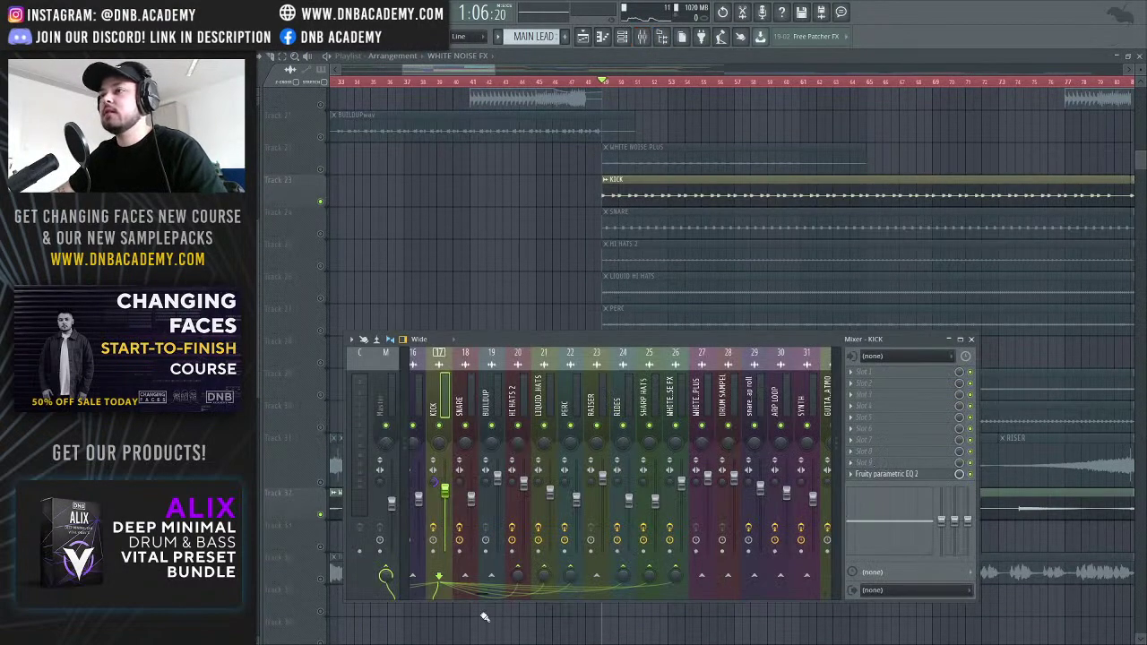
{"action": "left_click_drag", "start_coordinate": [476, 592], "coordinate": [551, 593]}
{"action": "left_click", "coordinate": [1066, 504]}
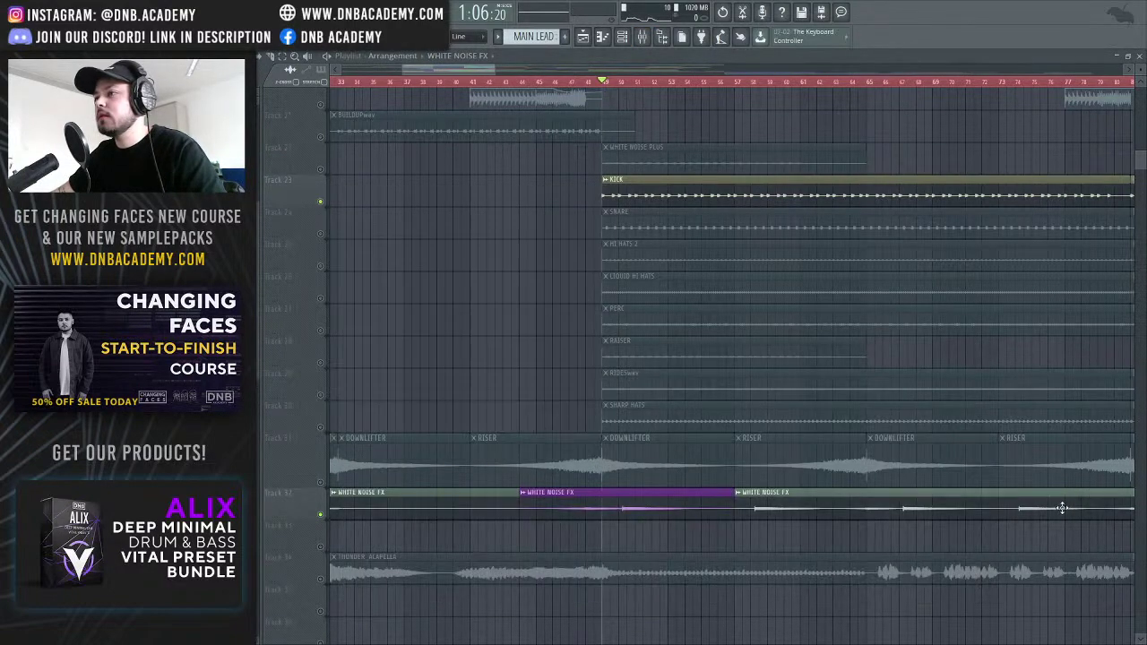
Open the Fruity Limiter on the WHITE NOISE FX mixer insert and play the drop to watch the kick's sidechain ducking
{"action": "left_click", "coordinate": [642, 36]}
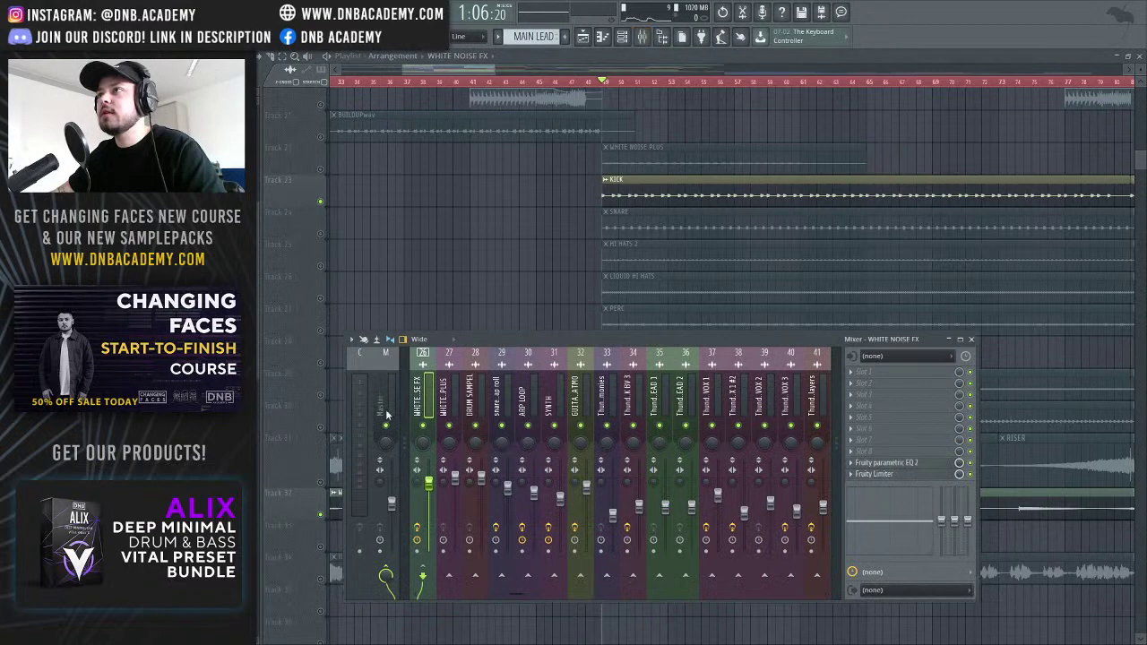
{"action": "left_click", "coordinate": [880, 476]}
{"action": "left_click_drag", "start_coordinate": [666, 190], "coordinate": [665, 363]}
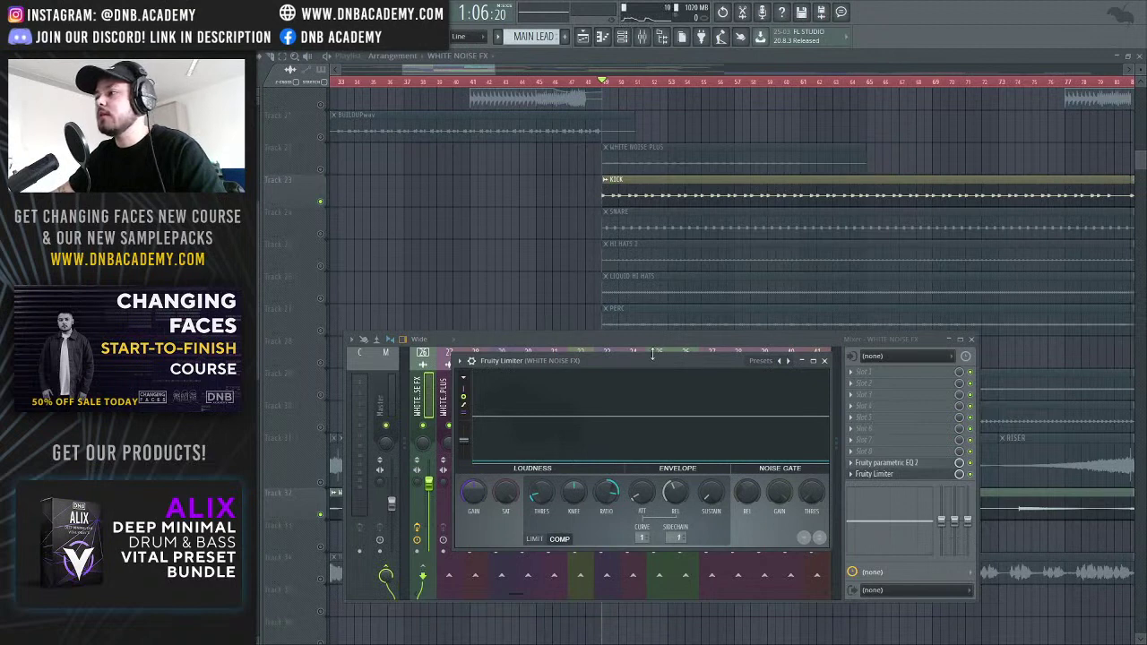
{"action": "left_click_drag", "start_coordinate": [664, 360], "coordinate": [716, 343]}
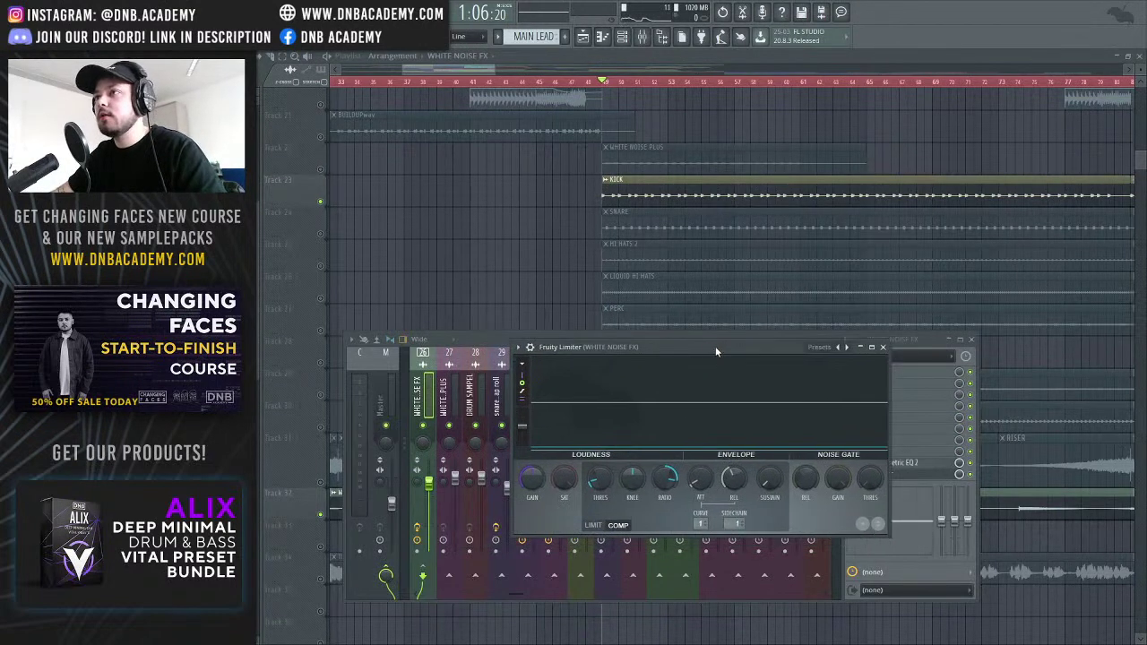
{"action": "key", "text": "space"}
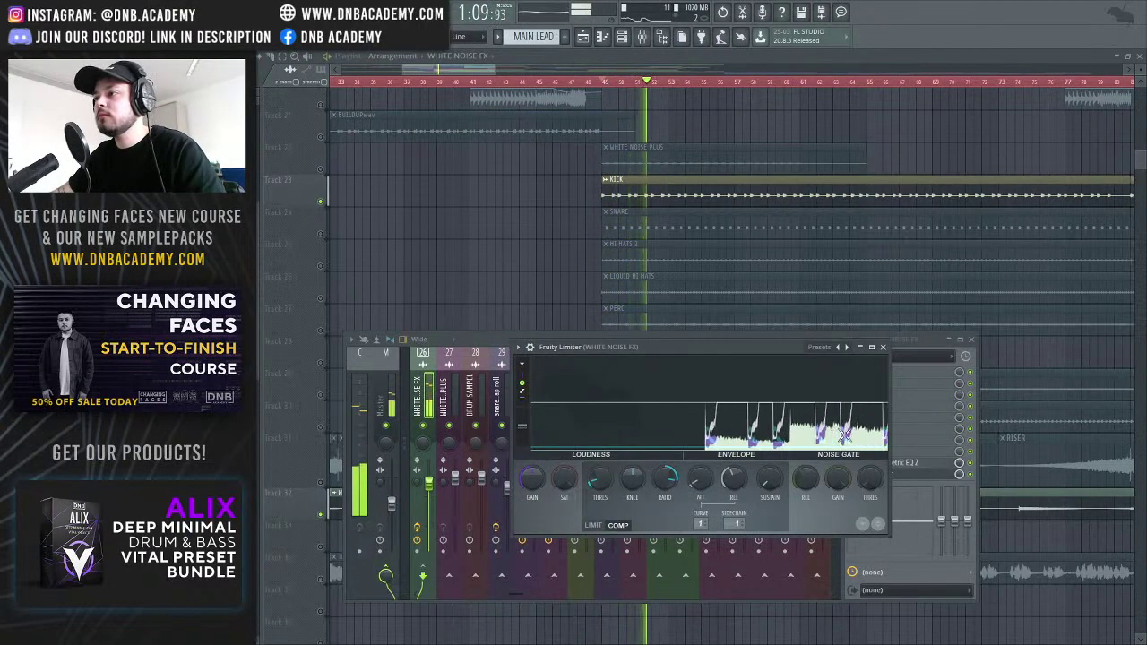
{"action": "key", "text": "space"}
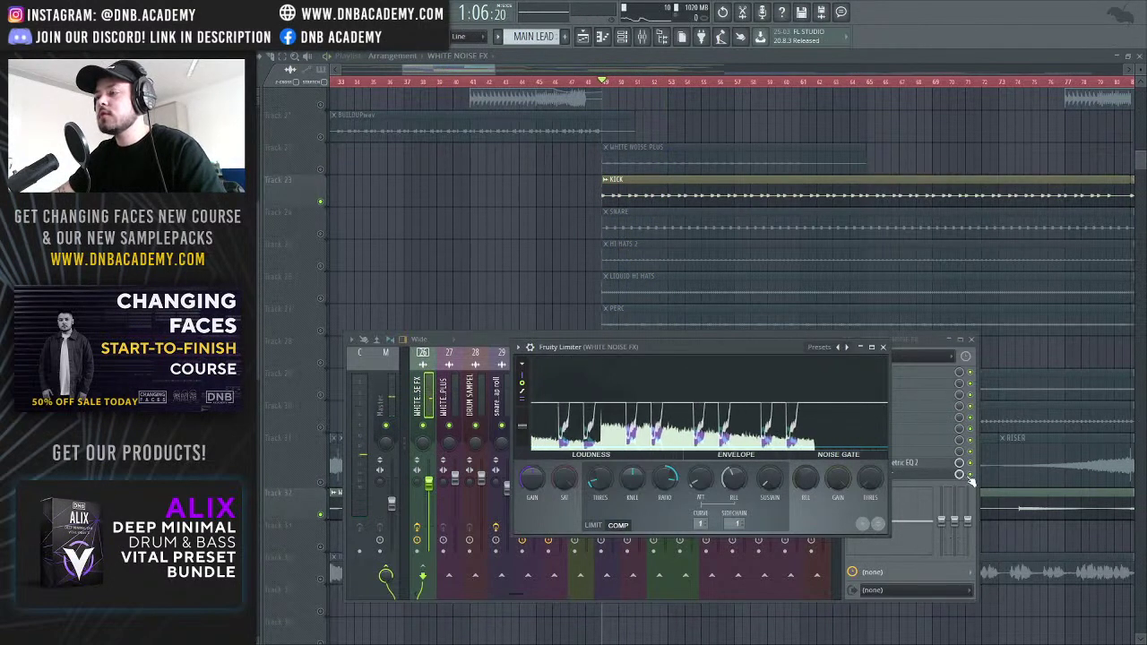
Play the drop with the Fruity Limiter on the WHITE NOISE FX insert bypassed, and re-enable the limiter
{"action": "key", "text": "Escape"}
{"action": "key", "text": "space"}
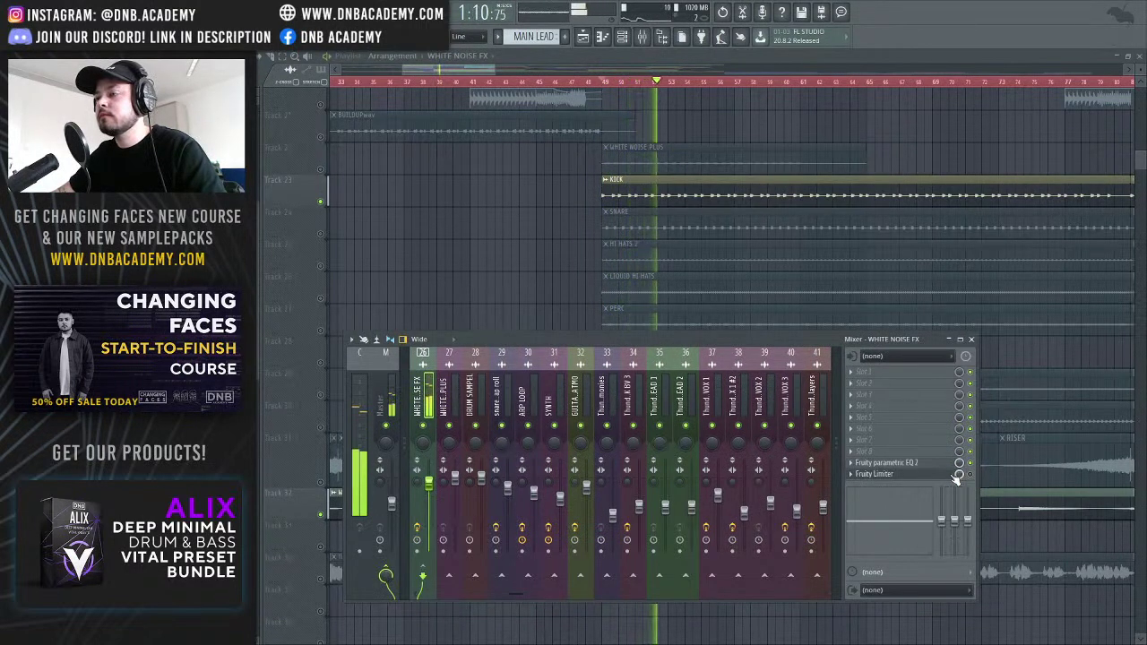
{"action": "key", "text": "space"}
{"action": "left_click", "coordinate": [948, 462]}
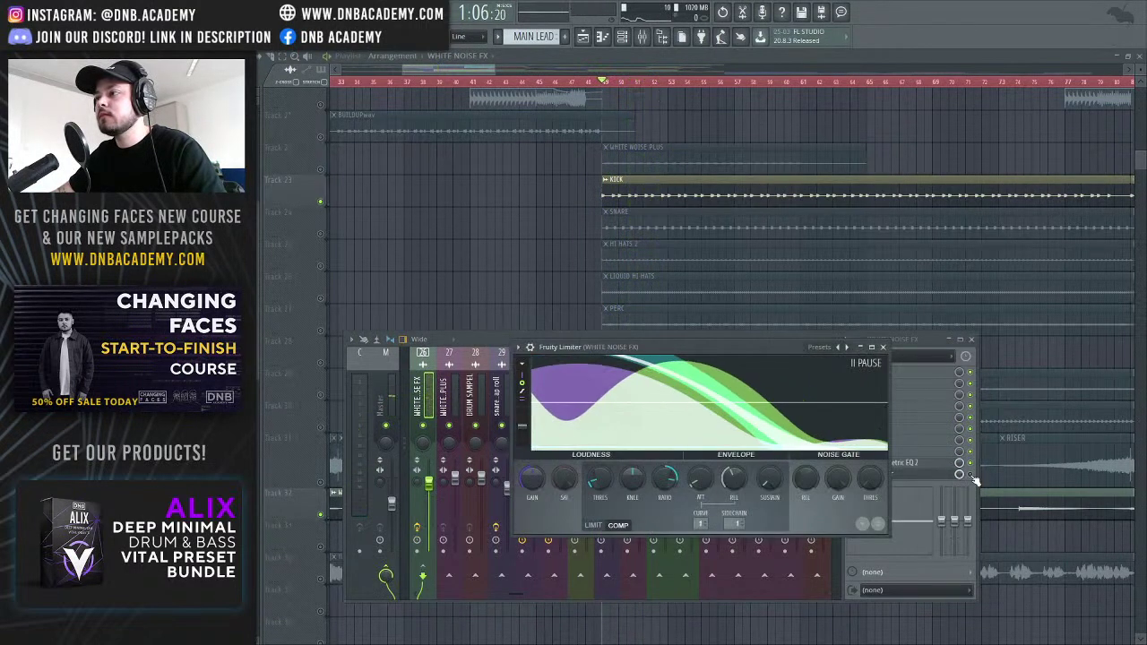
{"action": "key", "text": "Escape"}
Replay the drop with the Fruity Limiter open and active, and close the limiter and the mixer
{"action": "left_click", "coordinate": [896, 475]}
{"action": "key", "text": "space"}
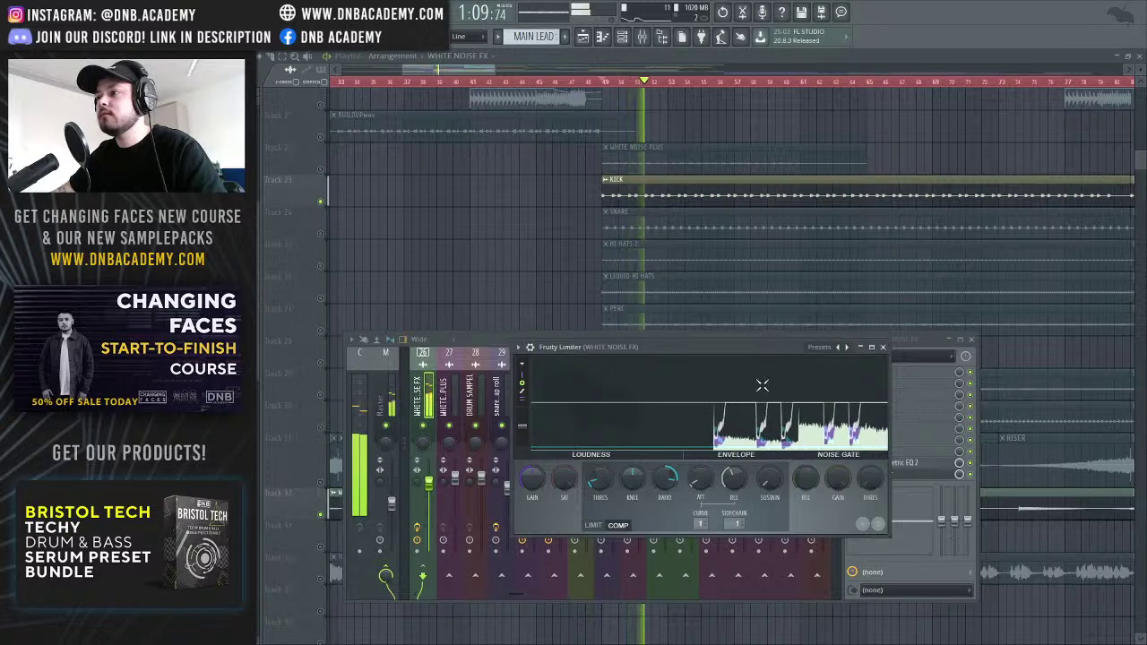
{"action": "key", "text": "space"}
{"action": "left_click", "coordinate": [882, 347]}
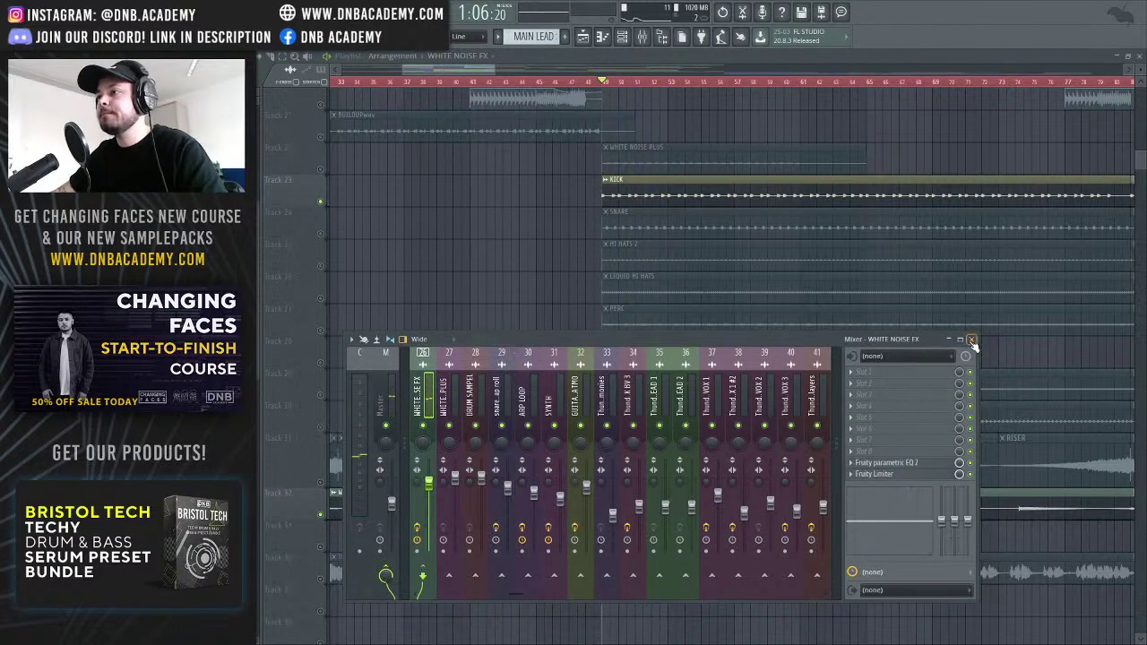
{"action": "left_click", "coordinate": [971, 340]}
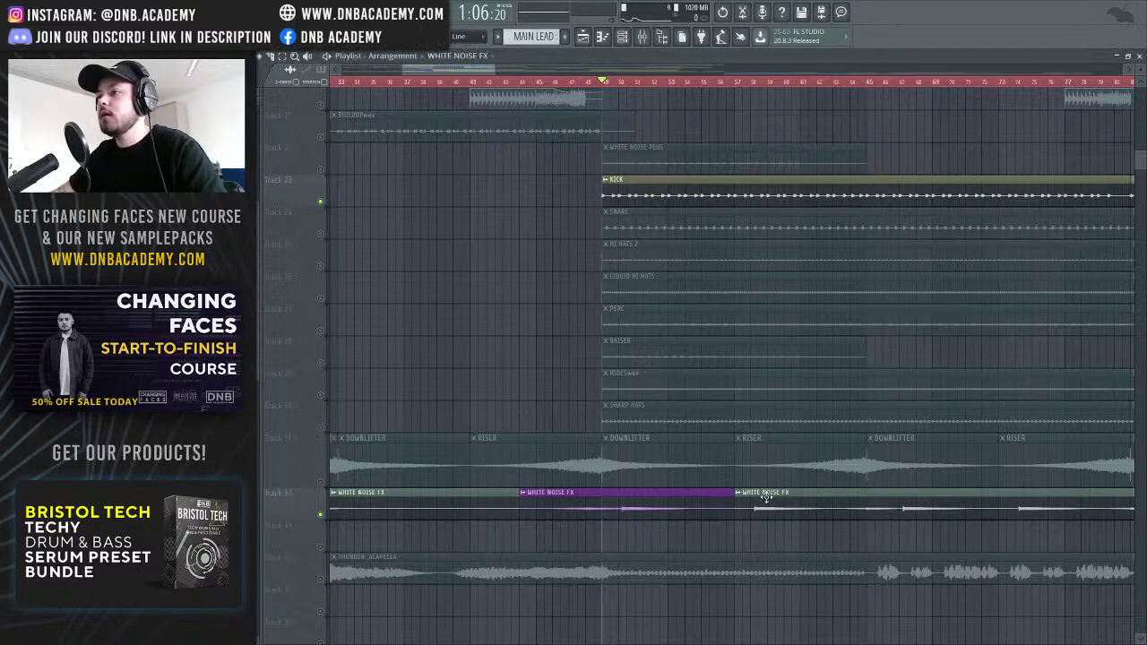
Unmute the RISER/DOWNLIFTER, WHITE NOISE PLUS, RAISER, snare, hi-hat, percussion, rides and sharp hats tracks
{"action": "left_click", "coordinate": [320, 481]}
{"action": "left_click", "coordinate": [320, 427]}
{"action": "left_click", "coordinate": [320, 394]}
{"action": "left_click", "coordinate": [321, 330]}
{"action": "left_click", "coordinate": [321, 298]}
{"action": "left_click", "coordinate": [321, 265]}
{"action": "left_click", "coordinate": [321, 233]}
{"action": "left_click", "coordinate": [321, 365]}
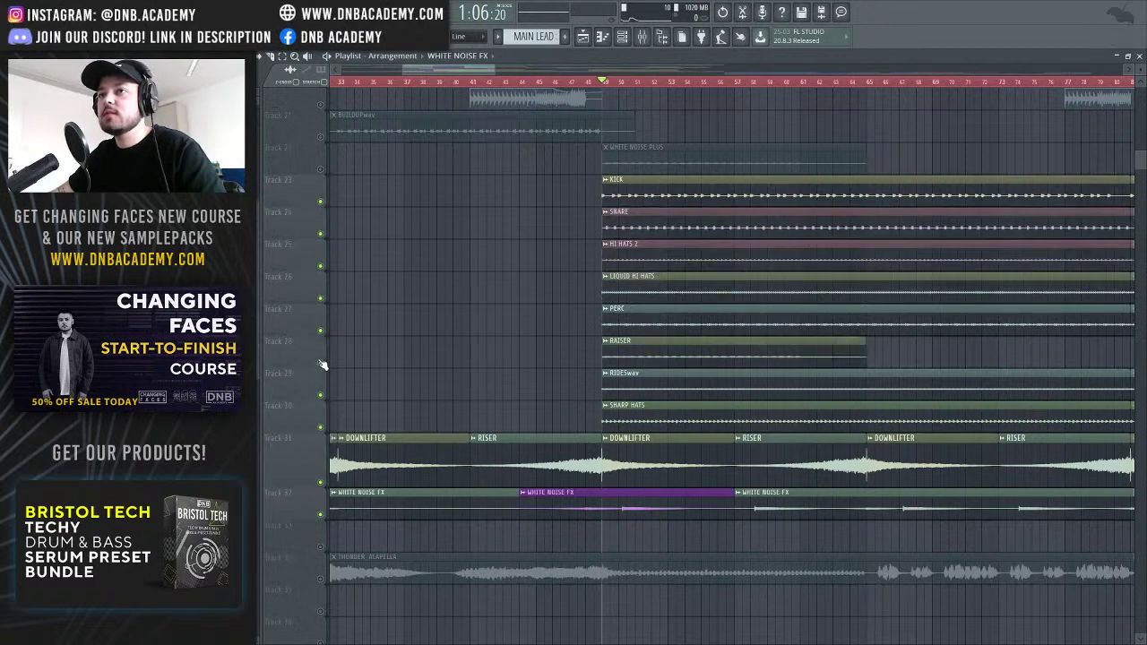
{"action": "left_click", "coordinate": [321, 168]}
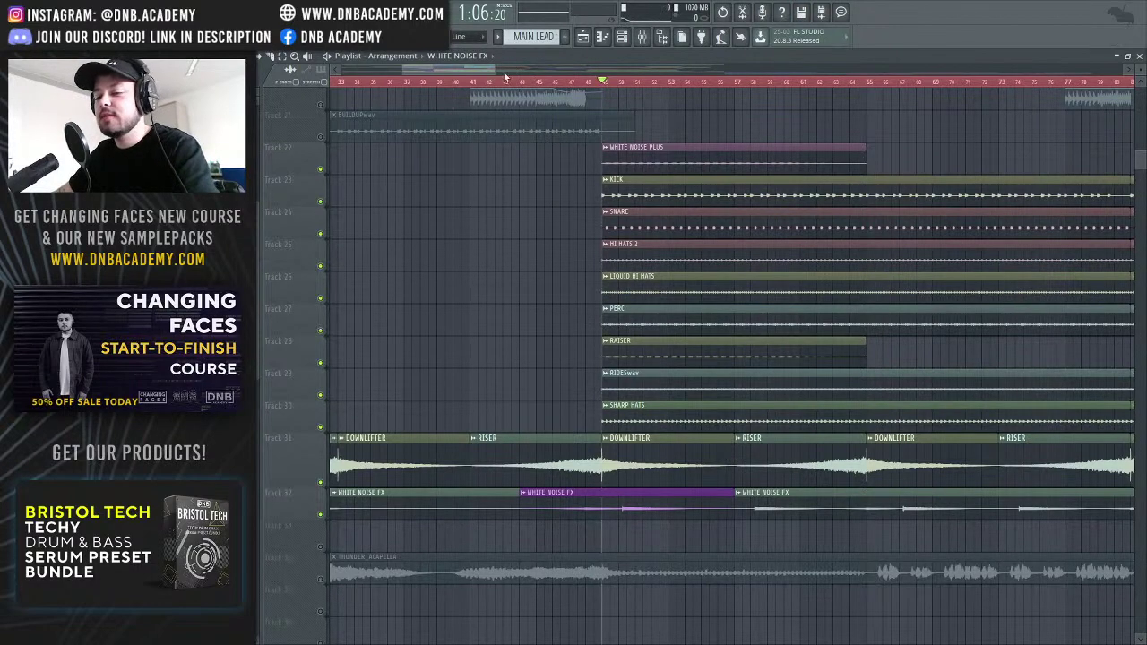
Play the drop briefly and examine how the drum, riser and white noise clips are arranged across both drops
{"action": "scroll", "coordinate": [517, 181], "scroll_direction": "up", "scroll_amount": 4}
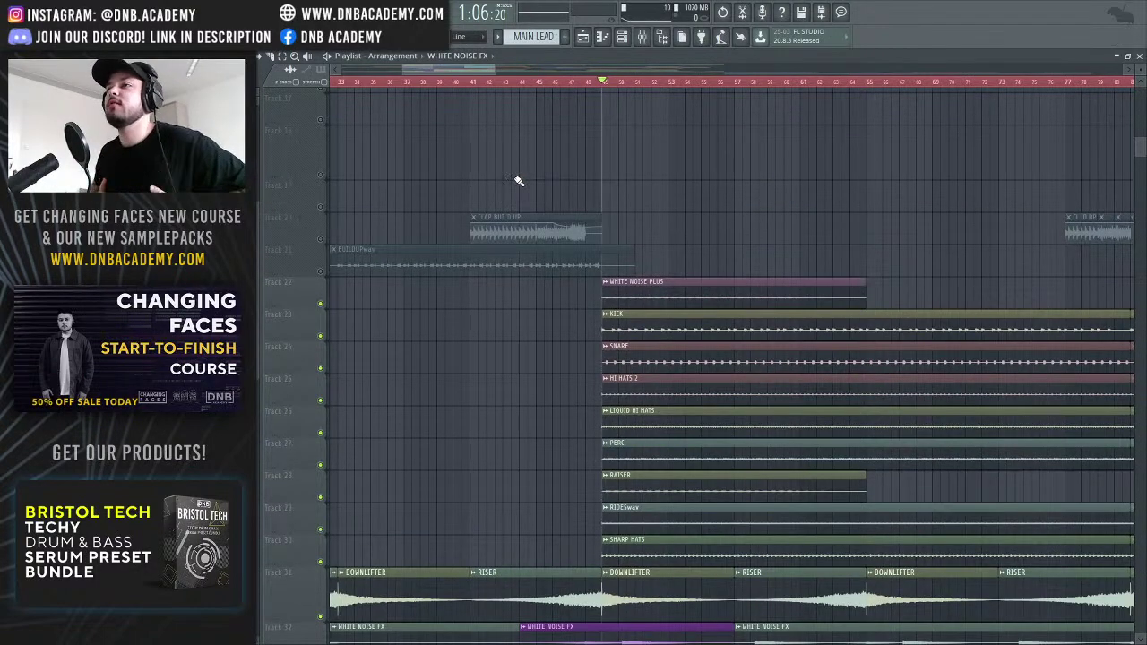
{"action": "scroll", "coordinate": [517, 181], "scroll_direction": "down", "scroll_amount": 8}
{"action": "scroll", "coordinate": [497, 289], "scroll_direction": "up", "scroll_amount": 1}
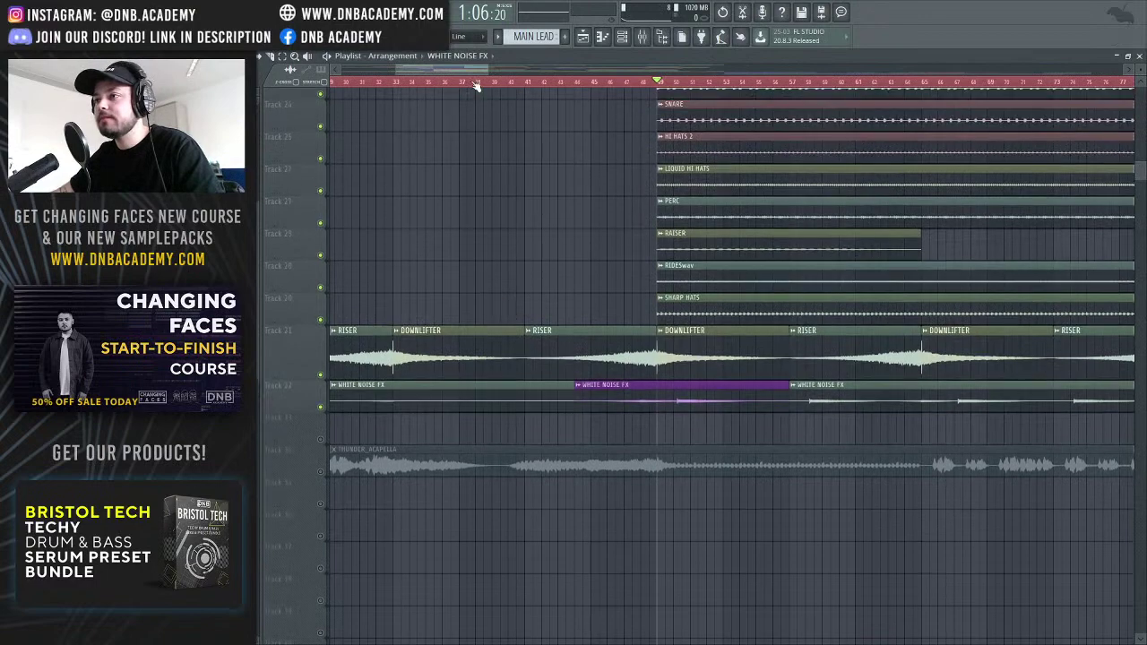
{"action": "scroll", "coordinate": [485, 67], "scroll_direction": "down", "scroll_amount": 5}
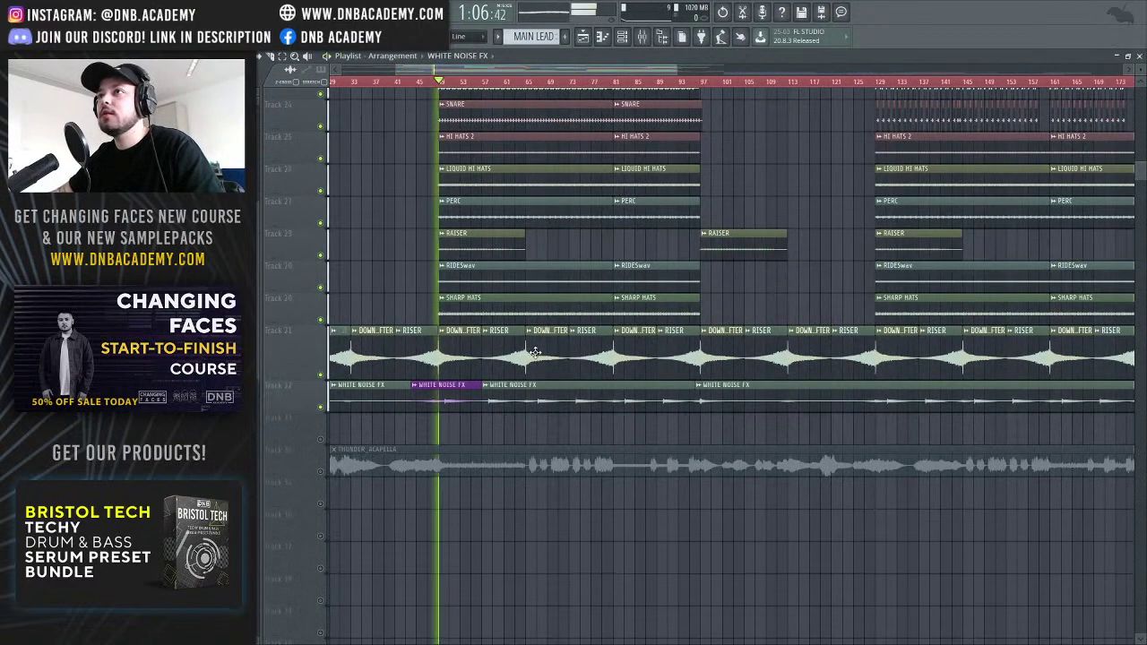
{"action": "scroll", "coordinate": [478, 289], "scroll_direction": "up", "scroll_amount": 3}
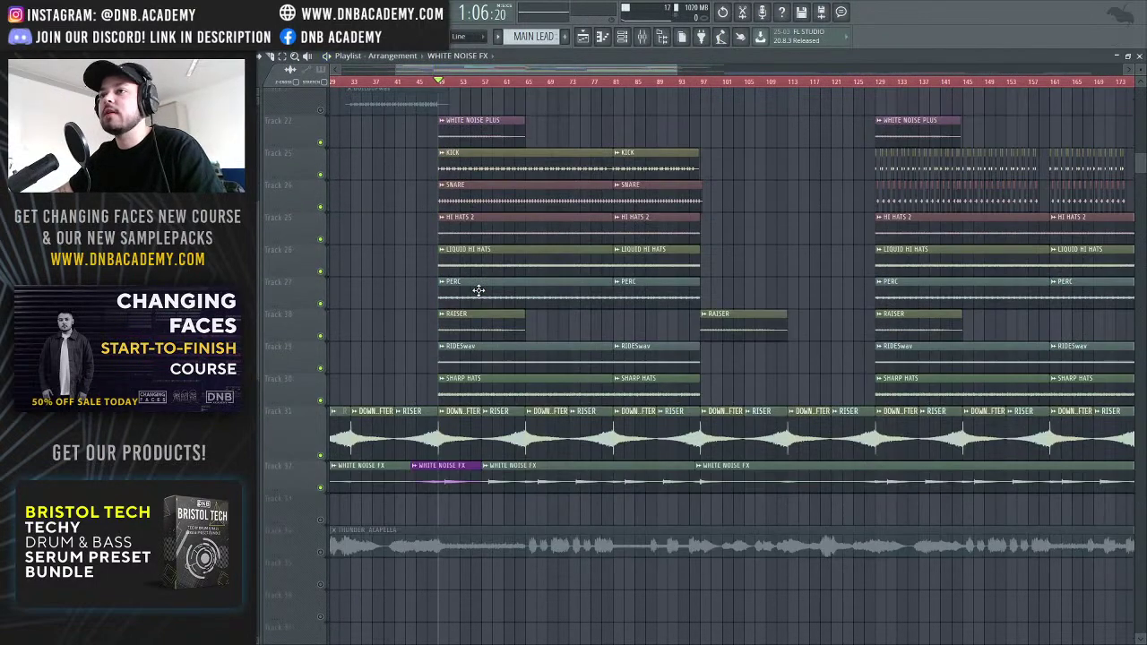
{"action": "left_click_drag", "start_coordinate": [681, 74], "coordinate": [708, 74]}
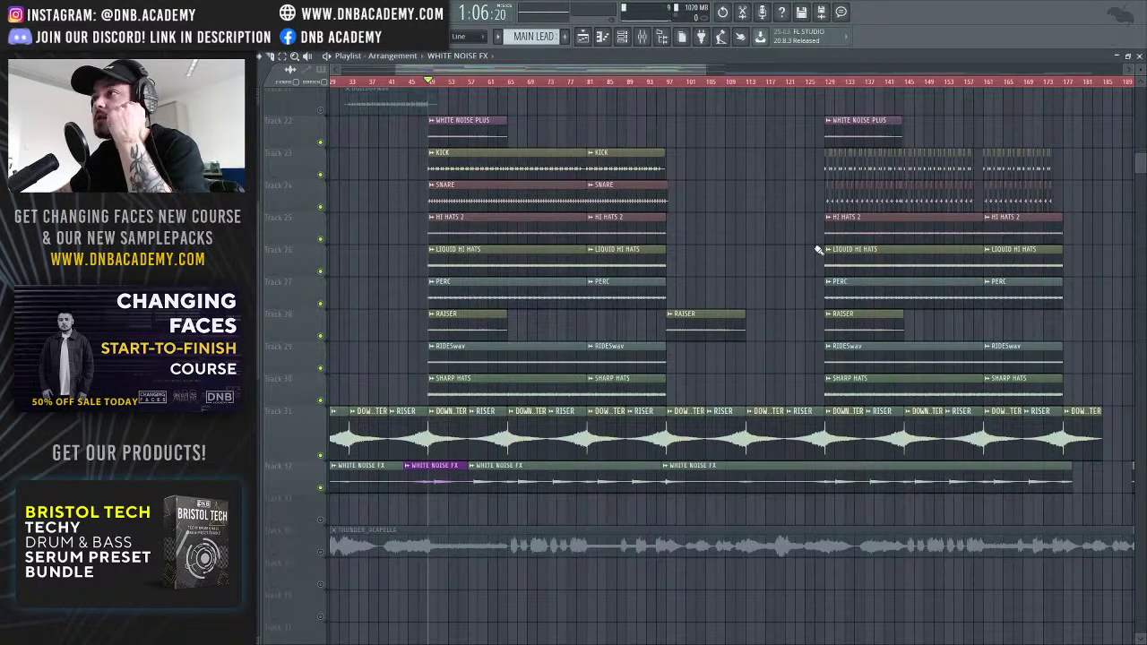
Mute the WHITE NOISE FX, RISER/DOWNLIFTER and WHITE NOISE PLUS tracks to leave the drop's drum layers and RAISER active
{"action": "left_click_drag", "start_coordinate": [708, 75], "coordinate": [547, 75]}
{"action": "left_click", "coordinate": [320, 488]}
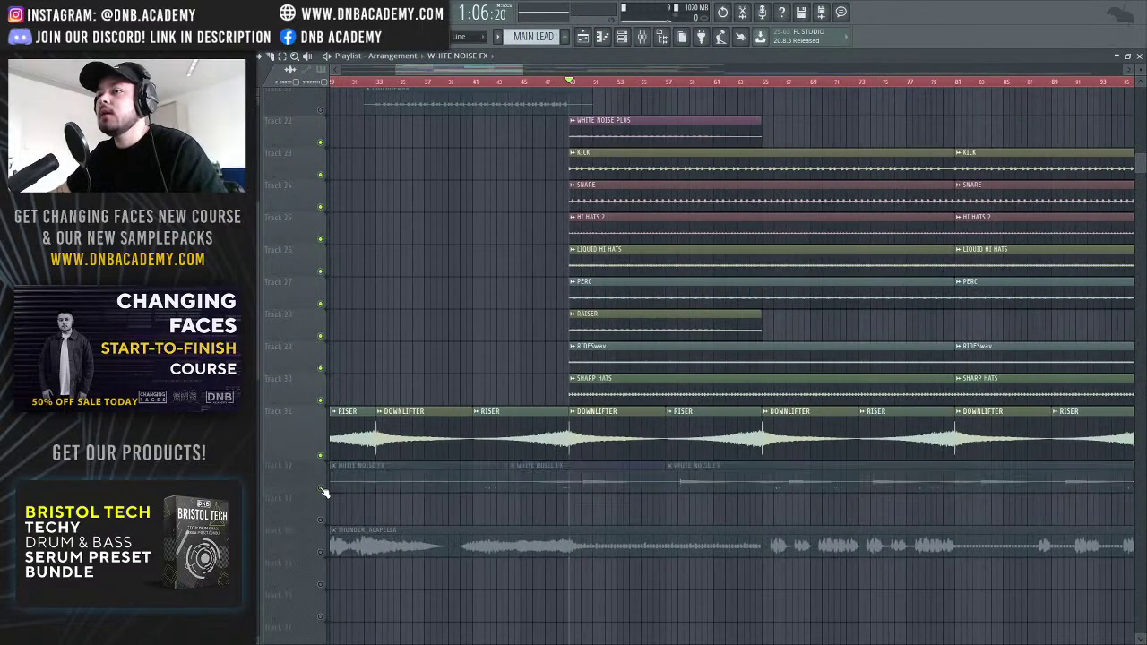
{"action": "left_click", "coordinate": [325, 457]}
{"action": "scroll", "coordinate": [328, 460], "scroll_direction": "up", "scroll_amount": 5}
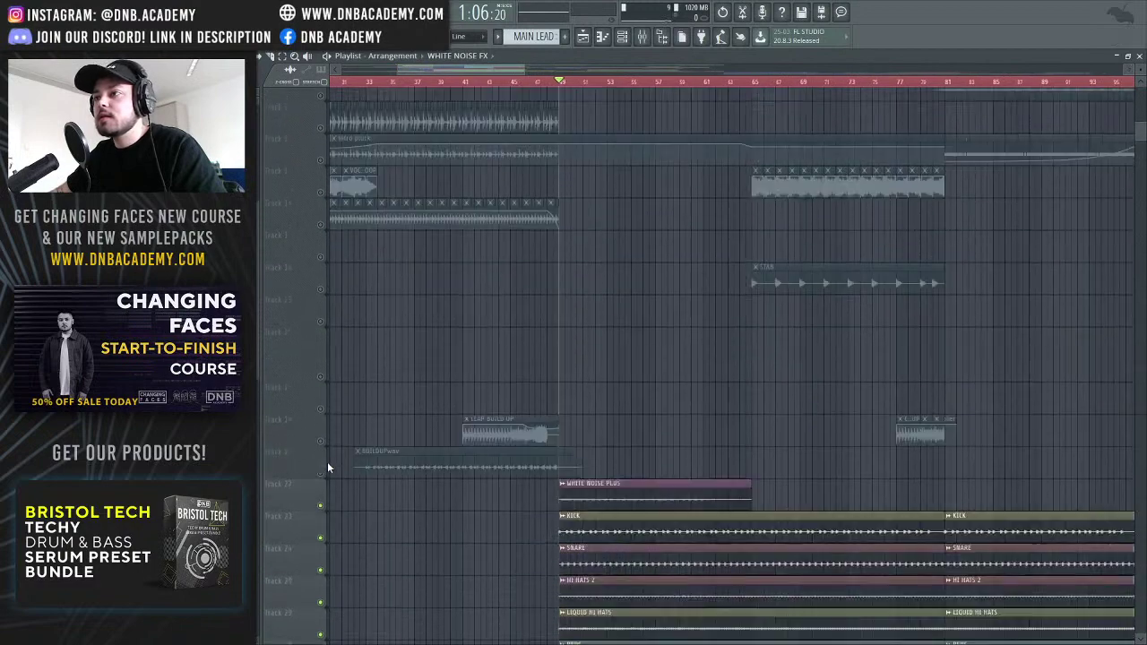
{"action": "scroll", "coordinate": [327, 461], "scroll_direction": "down", "scroll_amount": 4}
{"action": "left_click", "coordinate": [321, 224]}
Play the drop's drum layers, mute the RAISER track during playback, and stop
{"action": "key", "text": "space"}
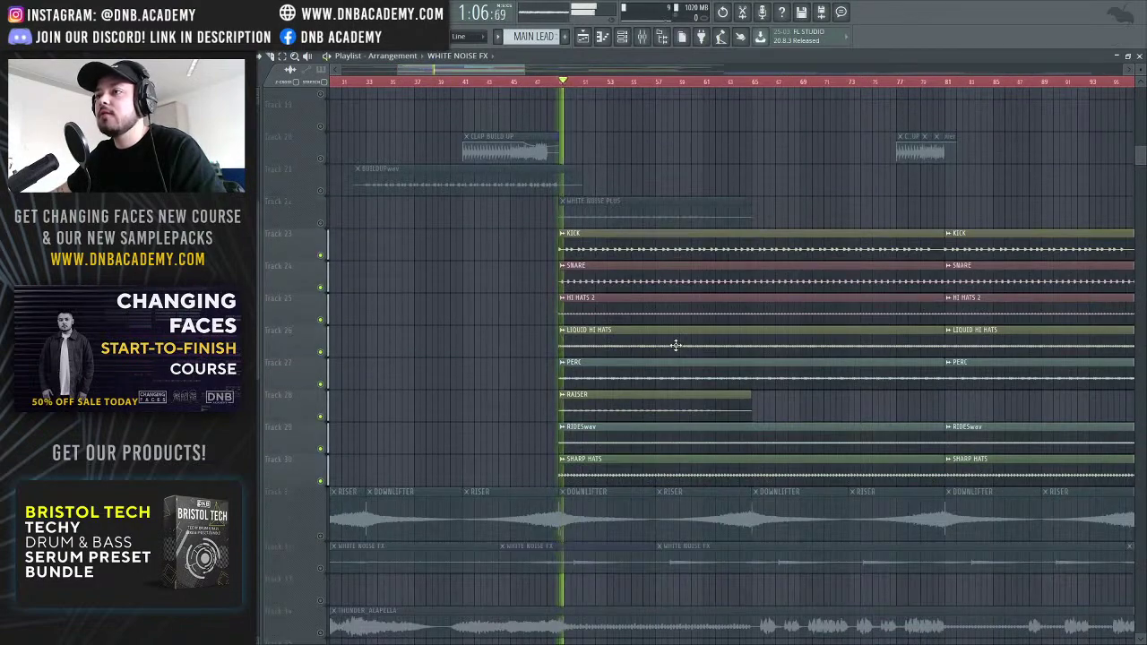
{"action": "mouse_move", "coordinate": [509, 77]}
{"action": "left_mouse_down"}
{"action": "mouse_move", "coordinate": [518, 70]}
{"action": "mouse_move", "coordinate": [507, 75]}
{"action": "left_mouse_up"}
{"action": "left_click", "coordinate": [322, 418]}
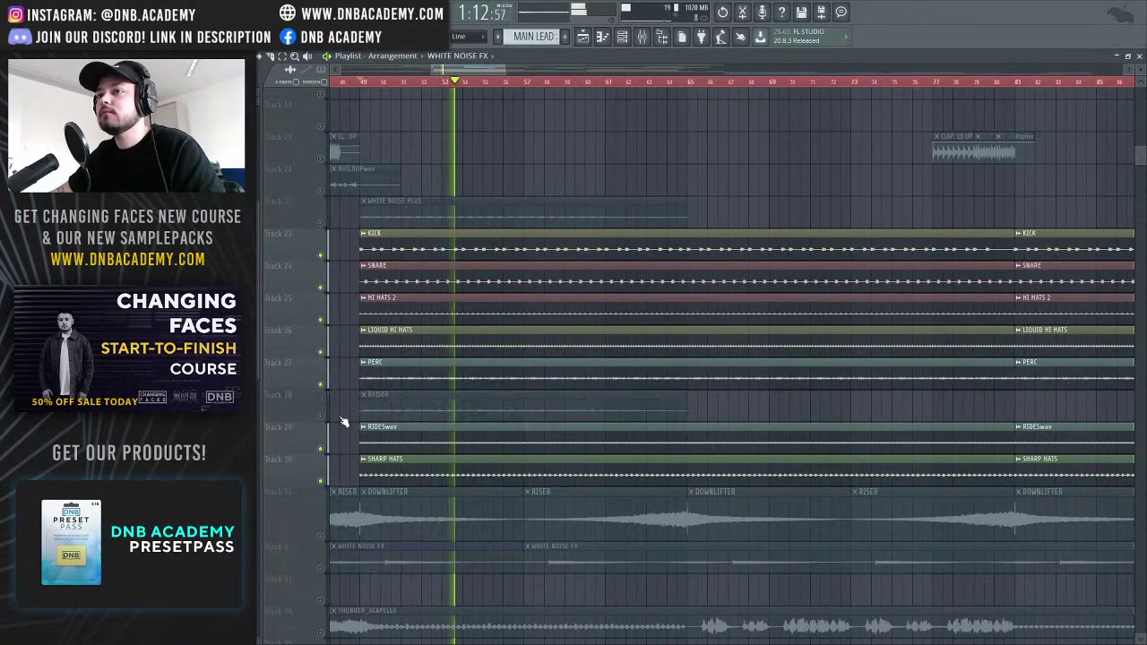
{"action": "key", "text": "space"}
Examine the kick and snare hit pattern up close at the start of the drop
{"action": "scroll", "coordinate": [458, 98], "scroll_direction": "up", "scroll_amount": 3}
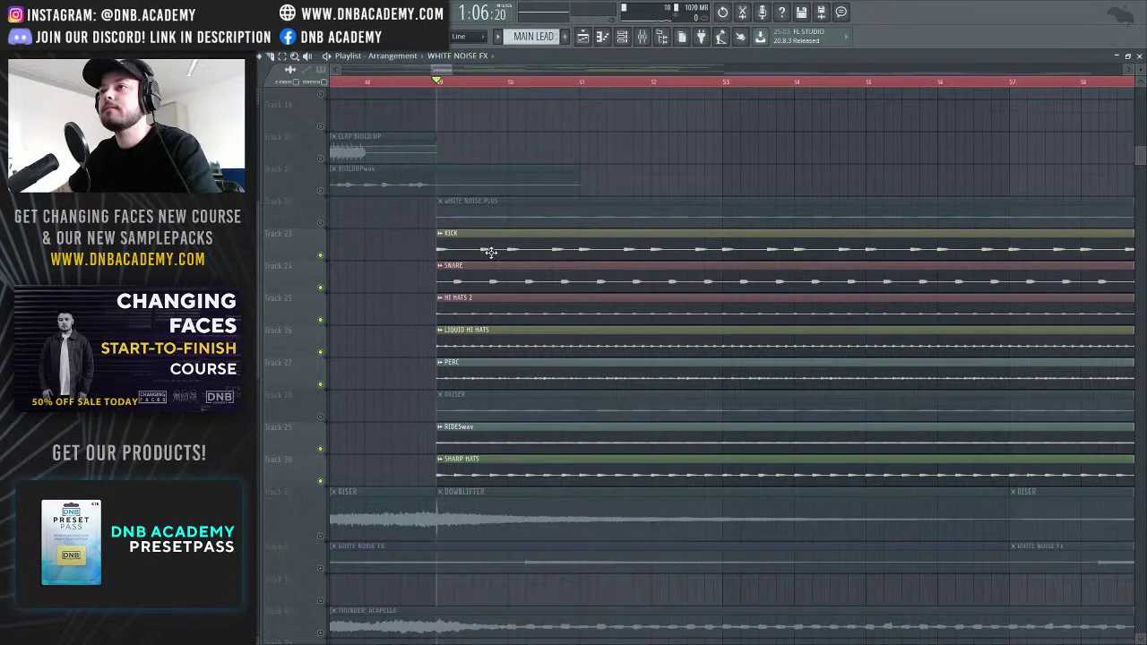
{"action": "left_click_drag", "start_coordinate": [448, 69], "coordinate": [458, 72]}
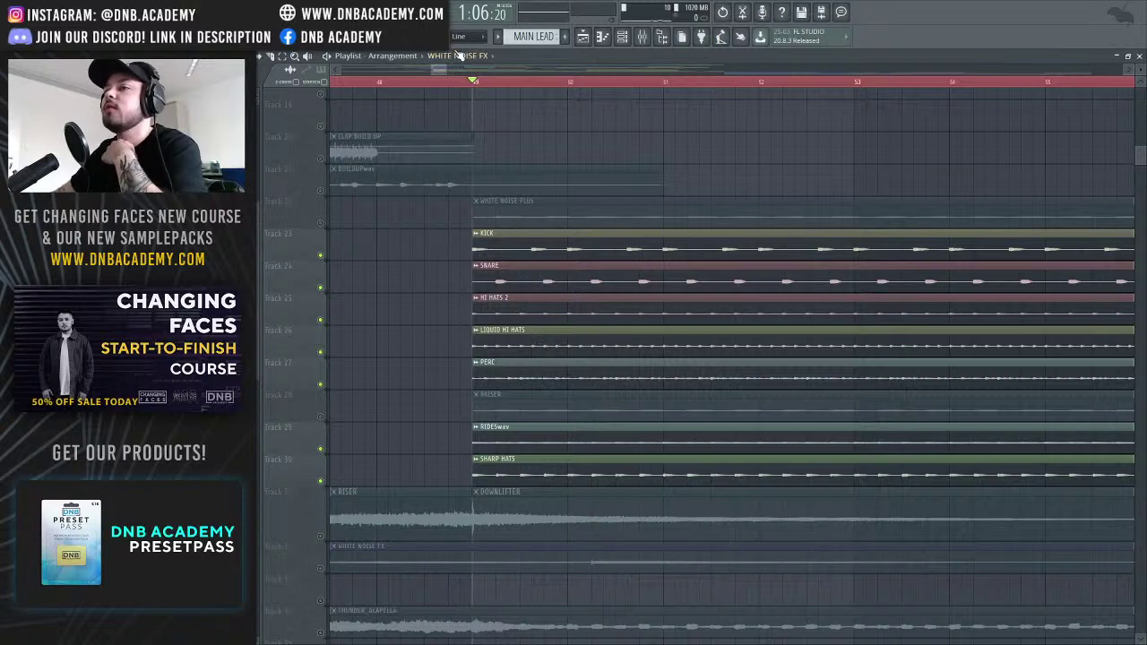
{"action": "left_click_drag", "start_coordinate": [448, 70], "coordinate": [440, 71]}
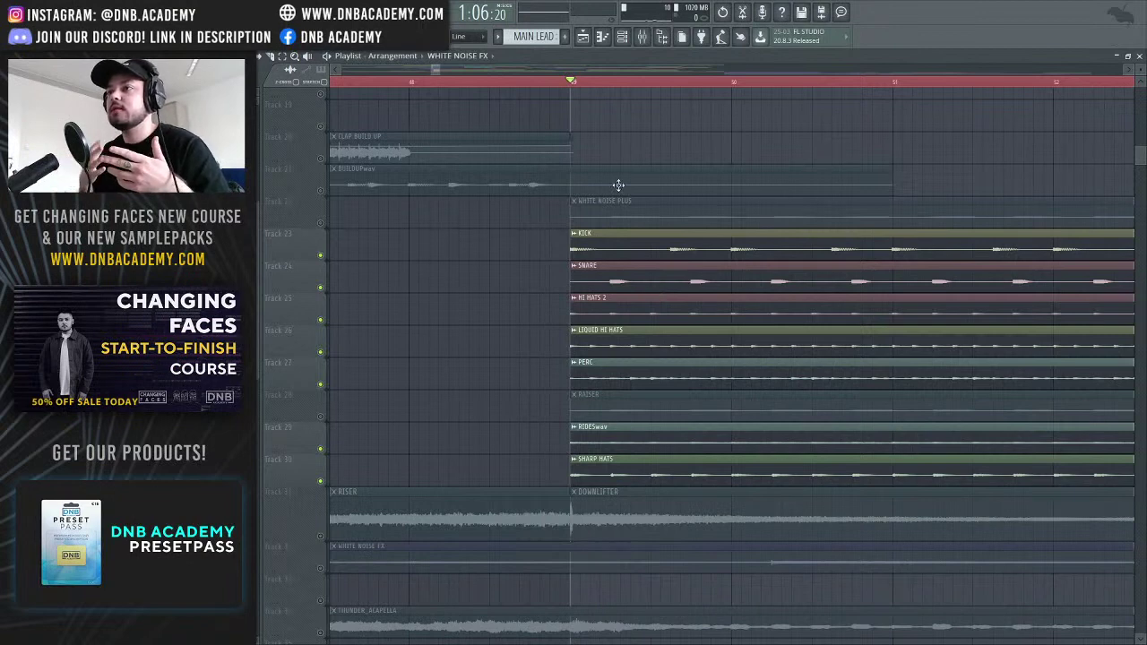
{"action": "left_click_drag", "start_coordinate": [439, 69], "coordinate": [445, 70]}
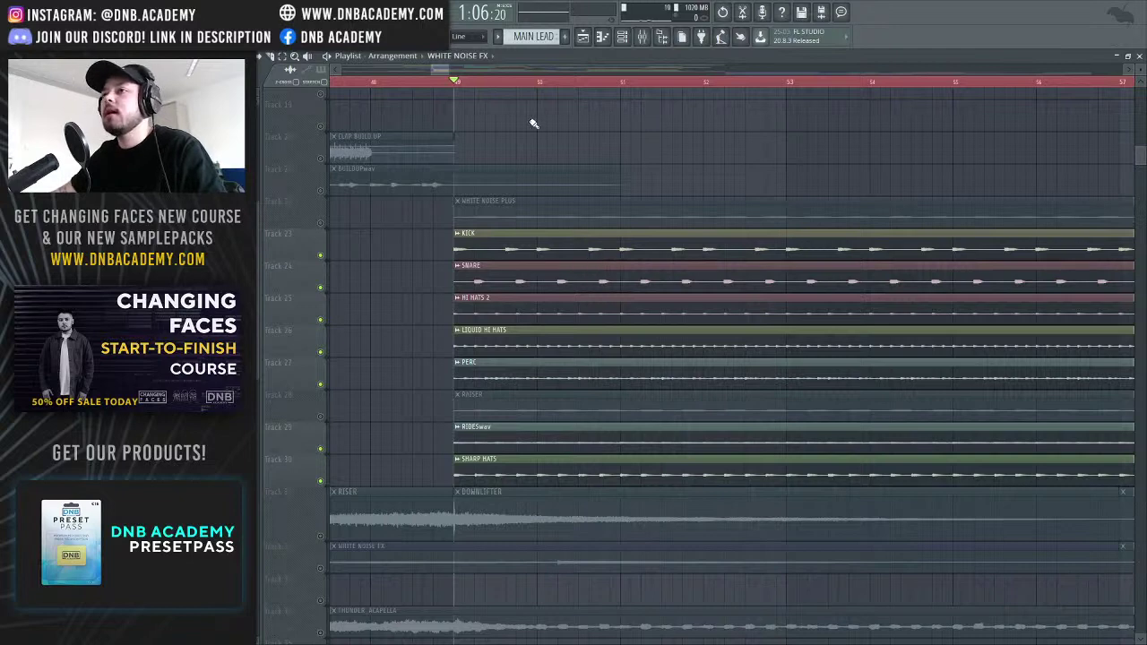
{"action": "left_click_drag", "start_coordinate": [444, 70], "coordinate": [435, 70]}
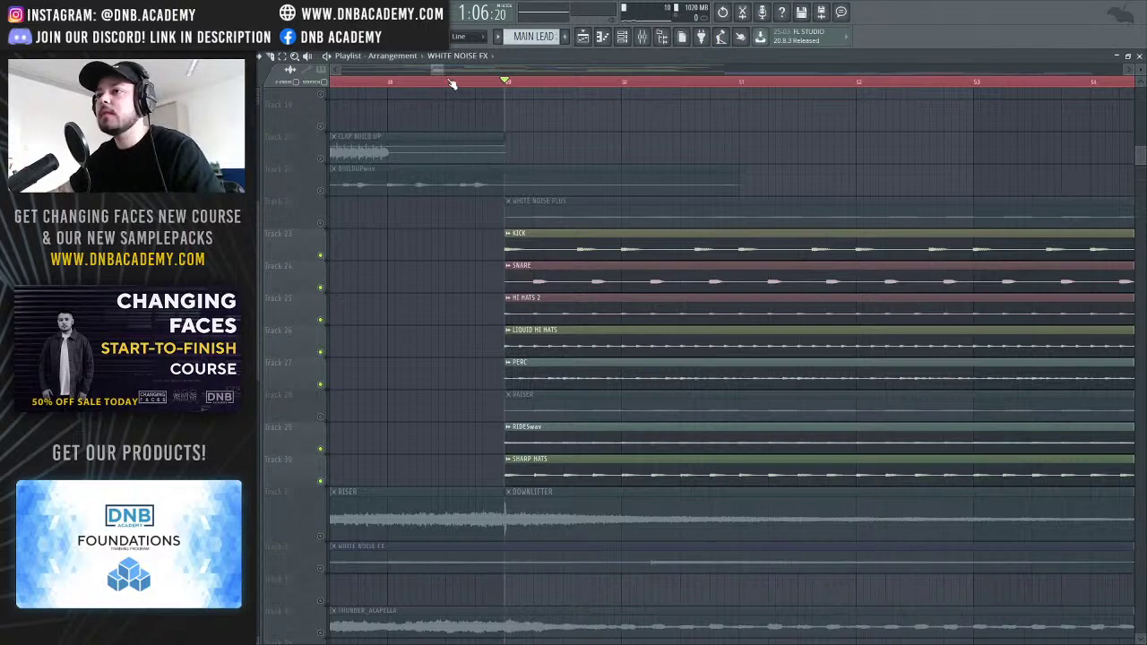
{"action": "left_click_drag", "start_coordinate": [448, 69], "coordinate": [561, 60]}
Open the mixer, select the KICK insert, and examine its sidechain routing to the other inserts
{"action": "left_click", "coordinate": [642, 36]}
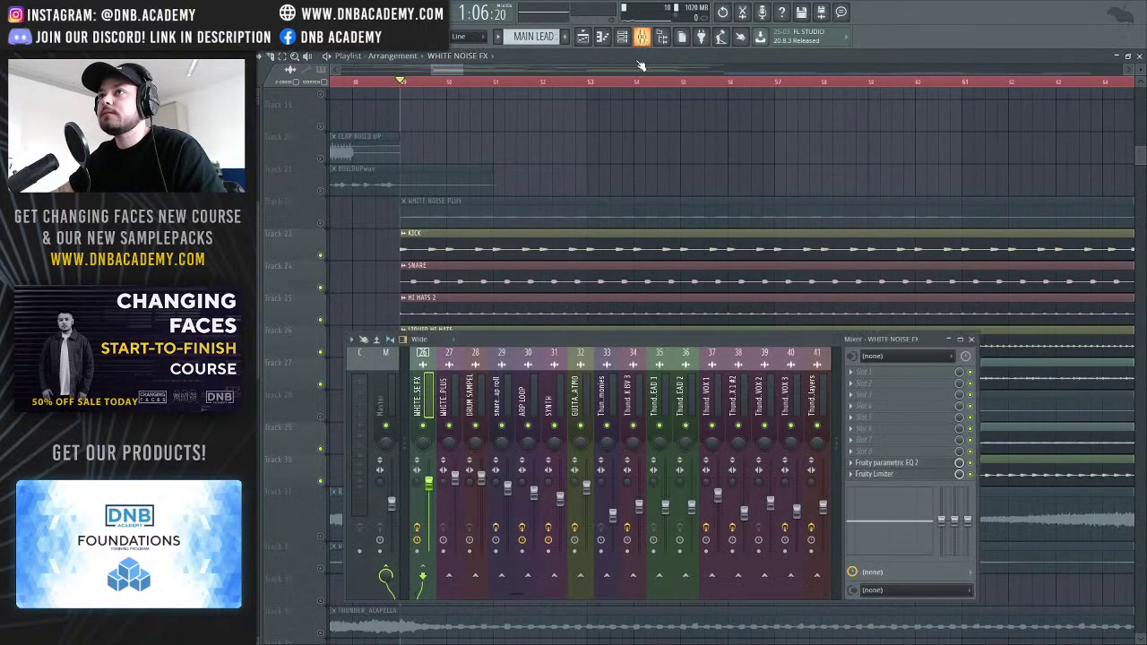
{"action": "left_click_drag", "start_coordinate": [678, 274], "coordinate": [677, 276]}
{"action": "left_click_drag", "start_coordinate": [572, 530], "coordinate": [511, 530]}
{"action": "left_click", "coordinate": [710, 348]}
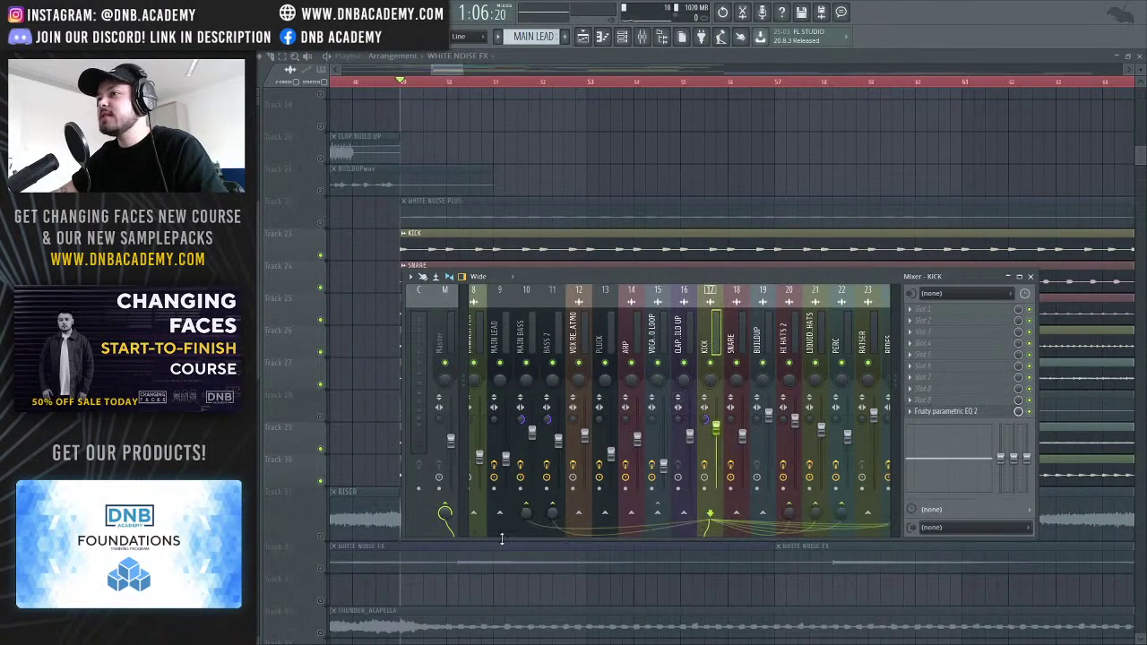
{"action": "left_click_drag", "start_coordinate": [513, 534], "coordinate": [491, 544]}
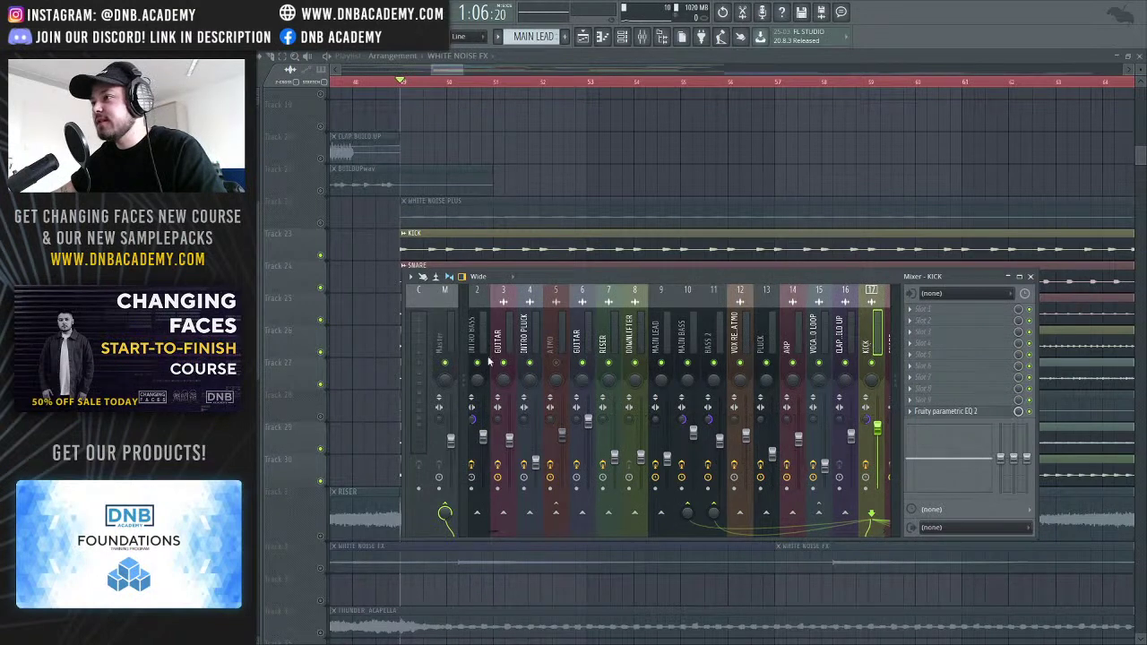
{"action": "left_click_drag", "start_coordinate": [488, 534], "coordinate": [551, 528]}
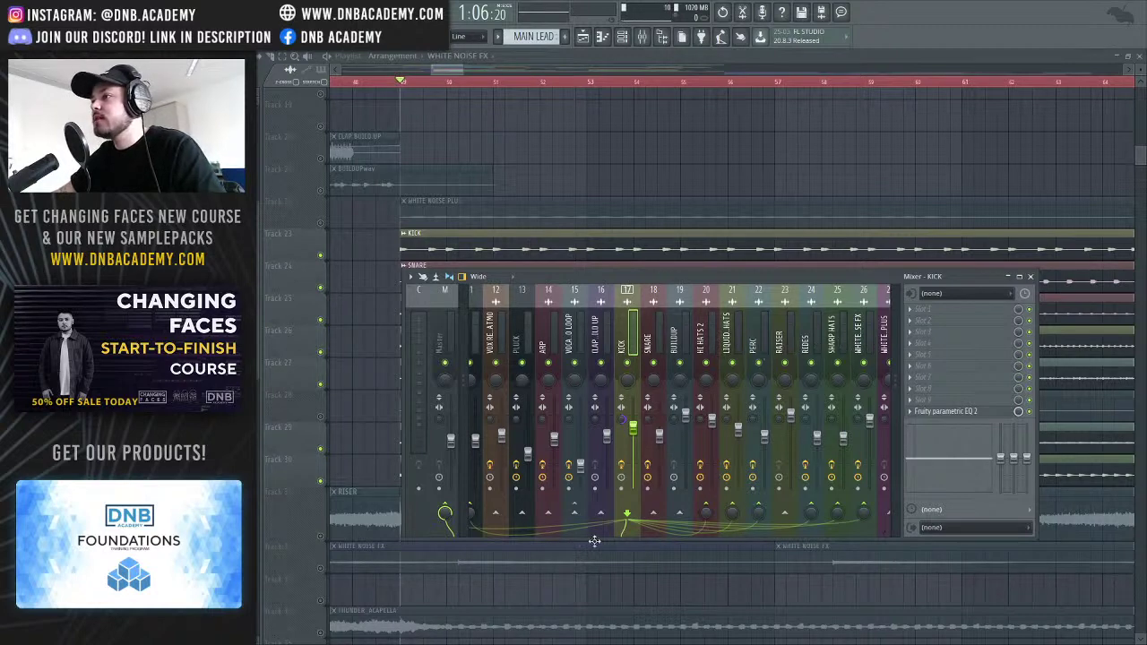
Inspect the MAIN BASS insert's effects and return to the KICK insert
{"action": "scroll", "coordinate": [519, 532], "scroll_direction": "left", "scroll_amount": 3}
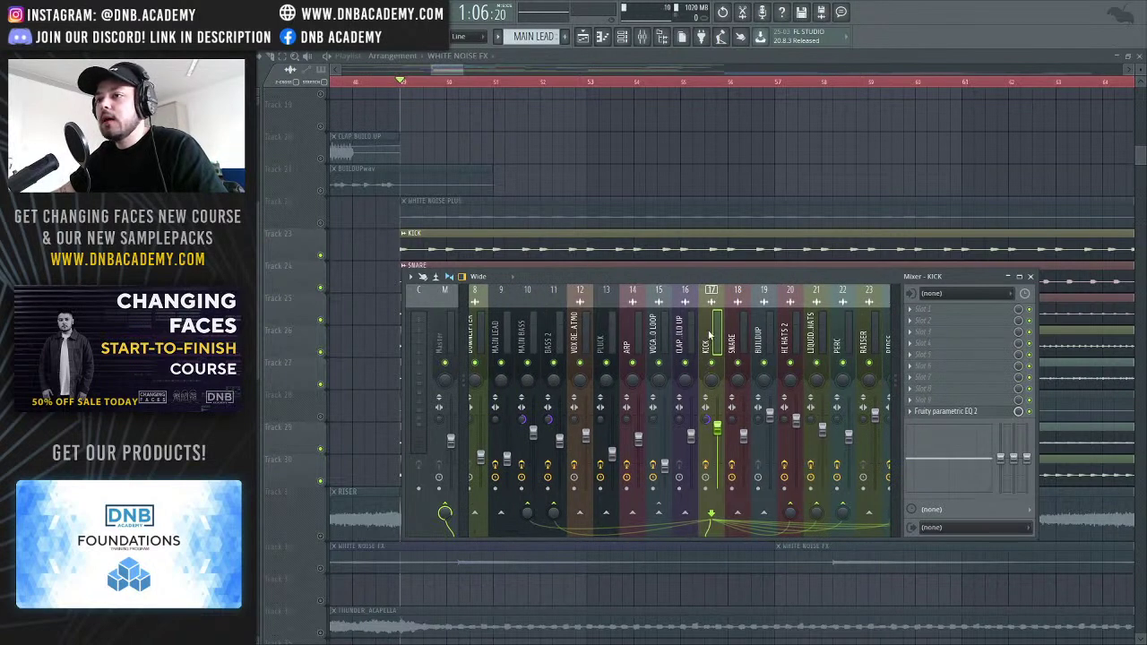
{"action": "scroll", "coordinate": [507, 530], "scroll_direction": "left", "scroll_amount": 2}
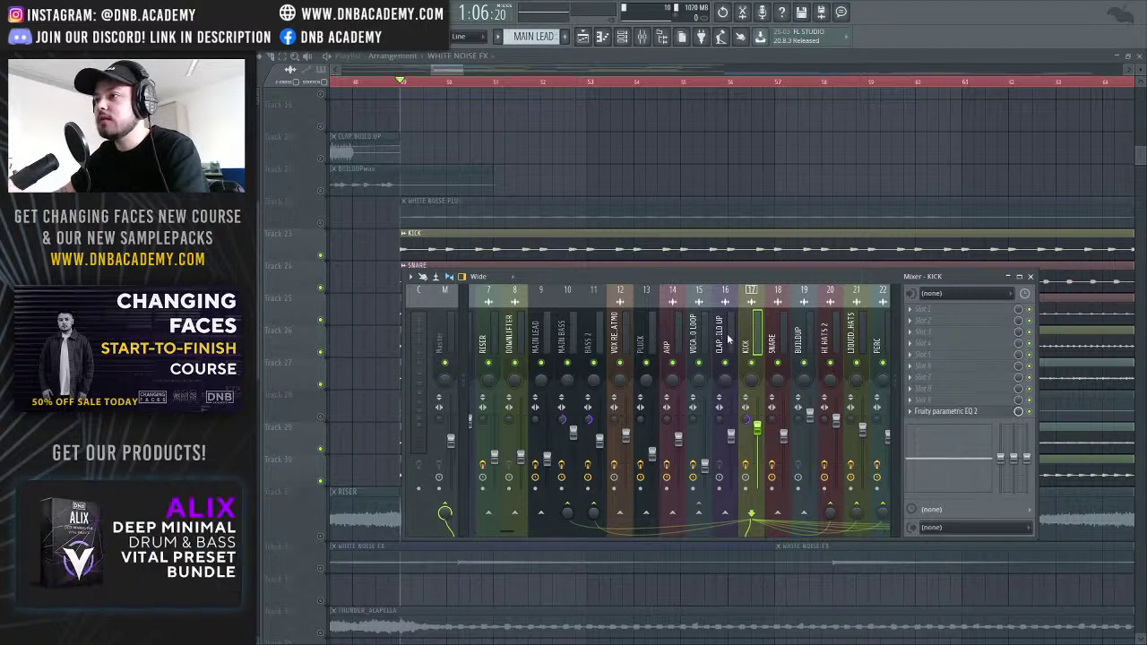
{"action": "left_click", "coordinate": [567, 344]}
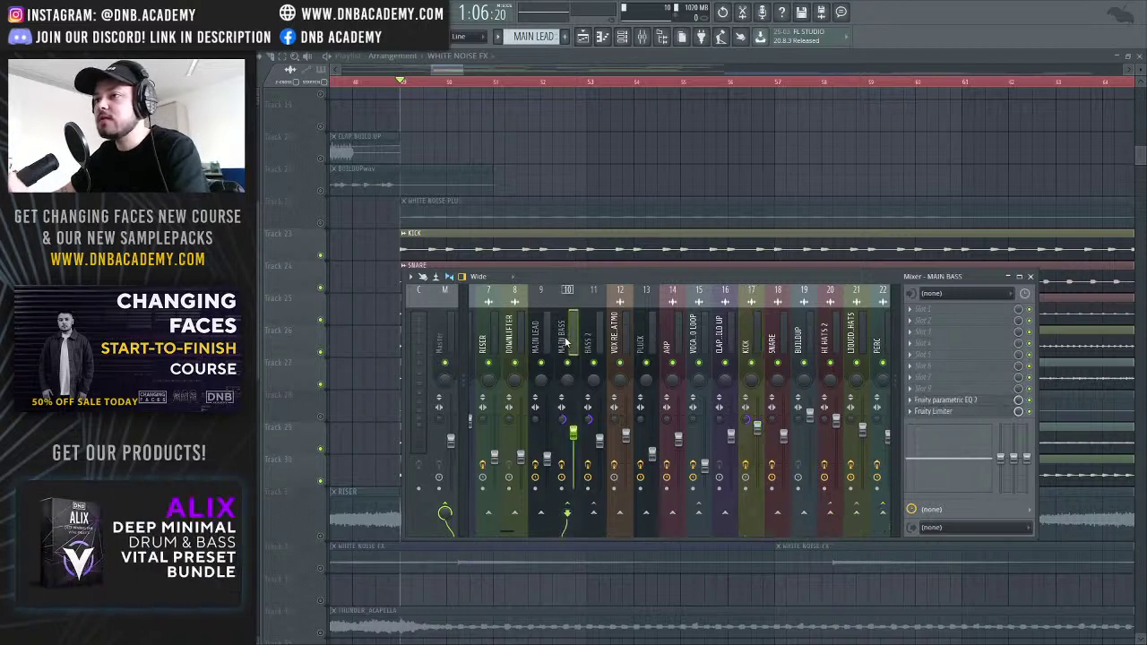
{"action": "left_click", "coordinate": [748, 343]}
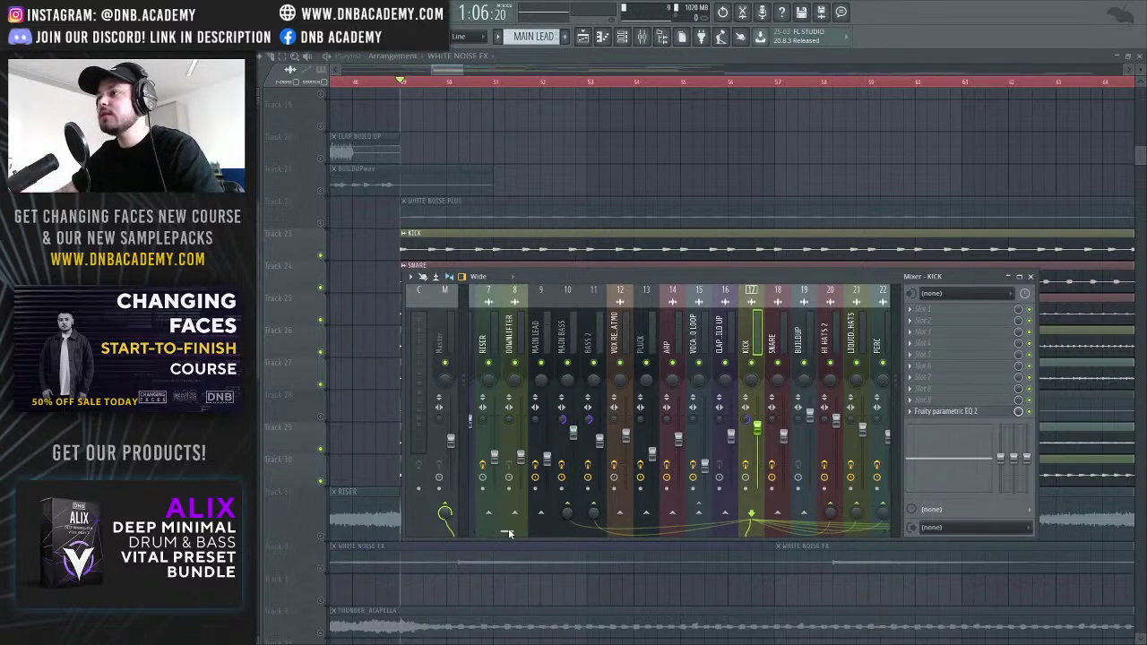
Inspect the HI HATS 2 insert, check the drum clips in the playlist, and bring the mixer back
{"action": "left_click_drag", "start_coordinate": [508, 533], "coordinate": [541, 529]}
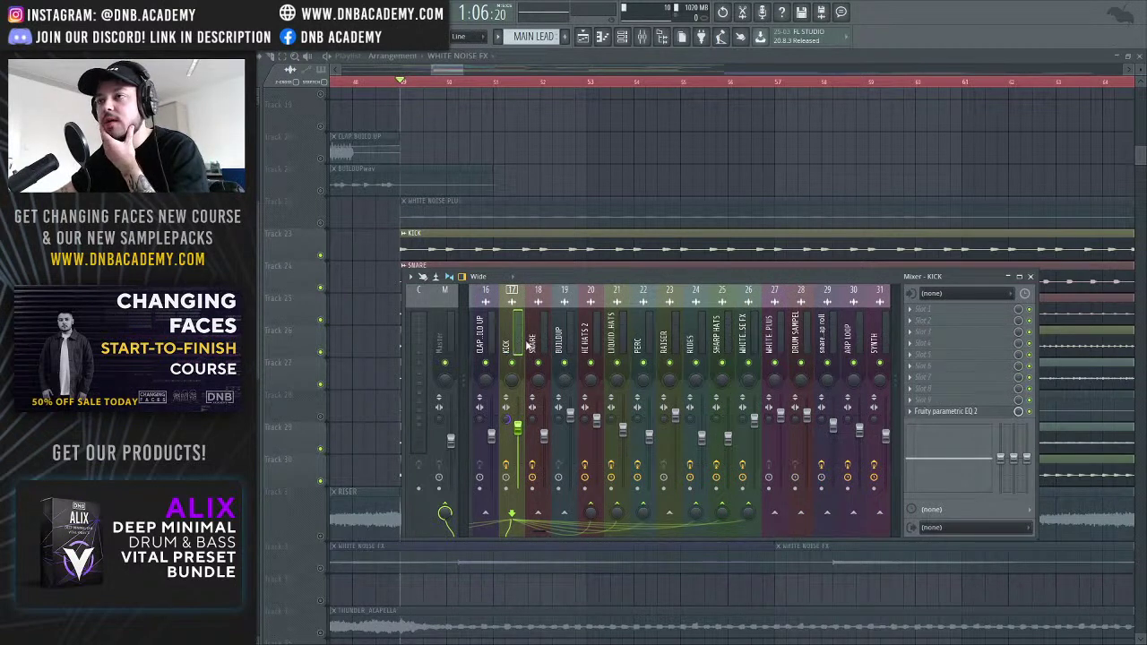
{"action": "left_click", "coordinate": [584, 338]}
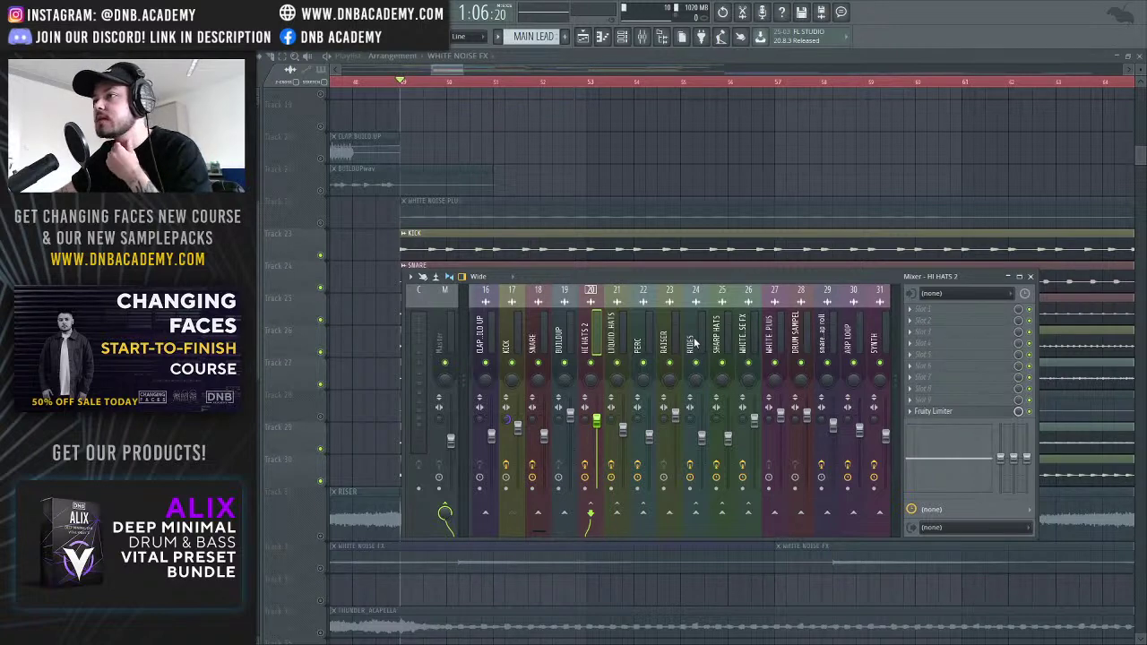
{"action": "left_click", "coordinate": [562, 253]}
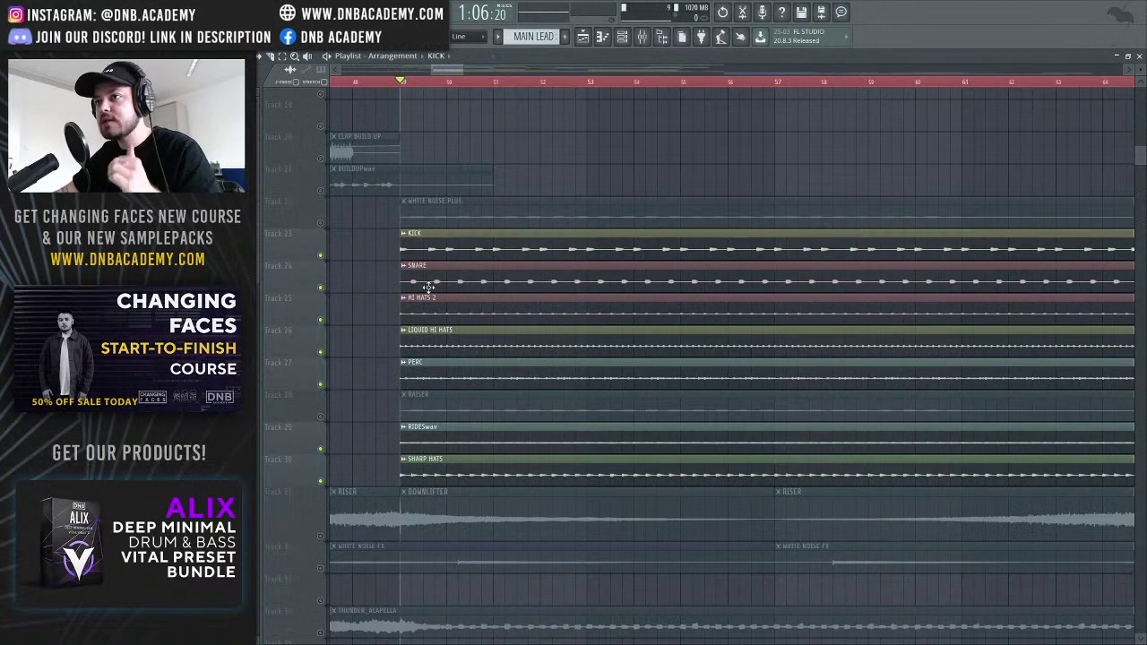
{"action": "left_click", "coordinate": [641, 36]}
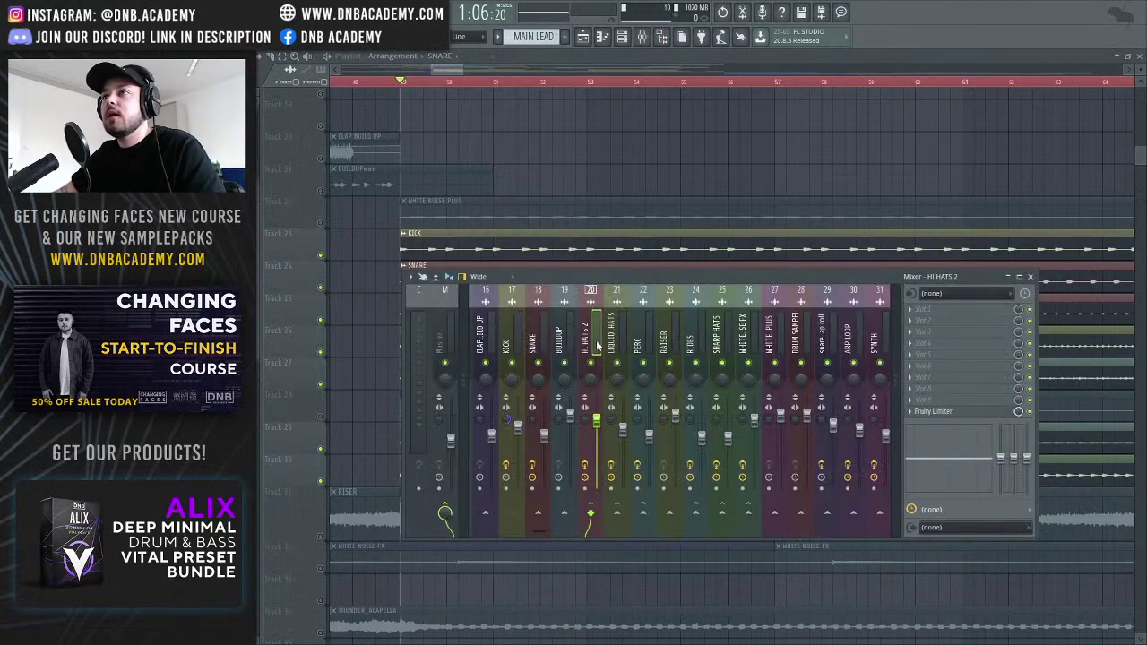
Inspect the Fruity parametric EQ 2 curve on the KICK insert and close it
{"action": "left_click", "coordinate": [512, 346]}
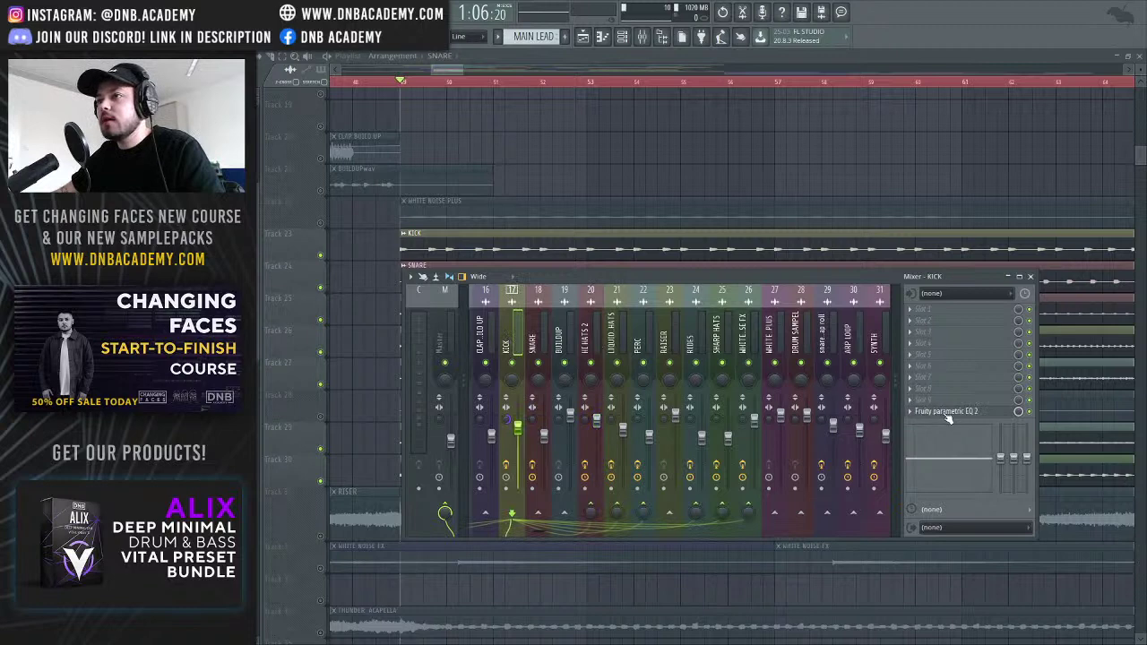
{"action": "left_click", "coordinate": [952, 412]}
{"action": "left_click_drag", "start_coordinate": [492, 228], "coordinate": [631, 252]}
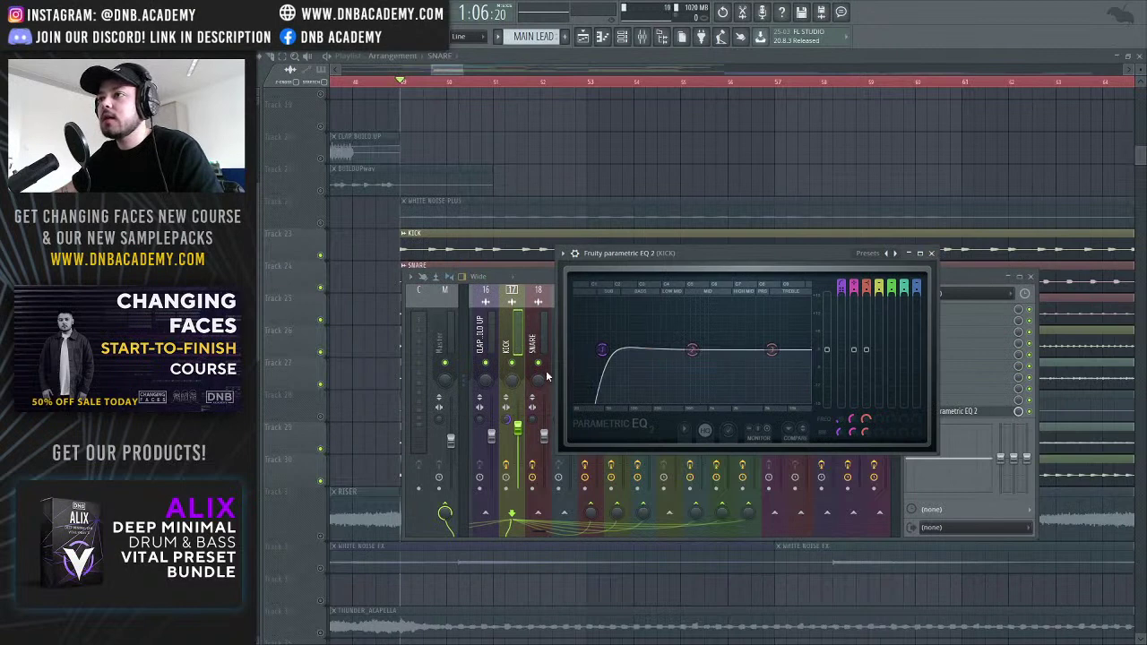
{"action": "left_click", "coordinate": [931, 252]}
Examine the SNARE insert's sidechain routing and its Fruity parametric EQ 2 curve
{"action": "left_click", "coordinate": [531, 343]}
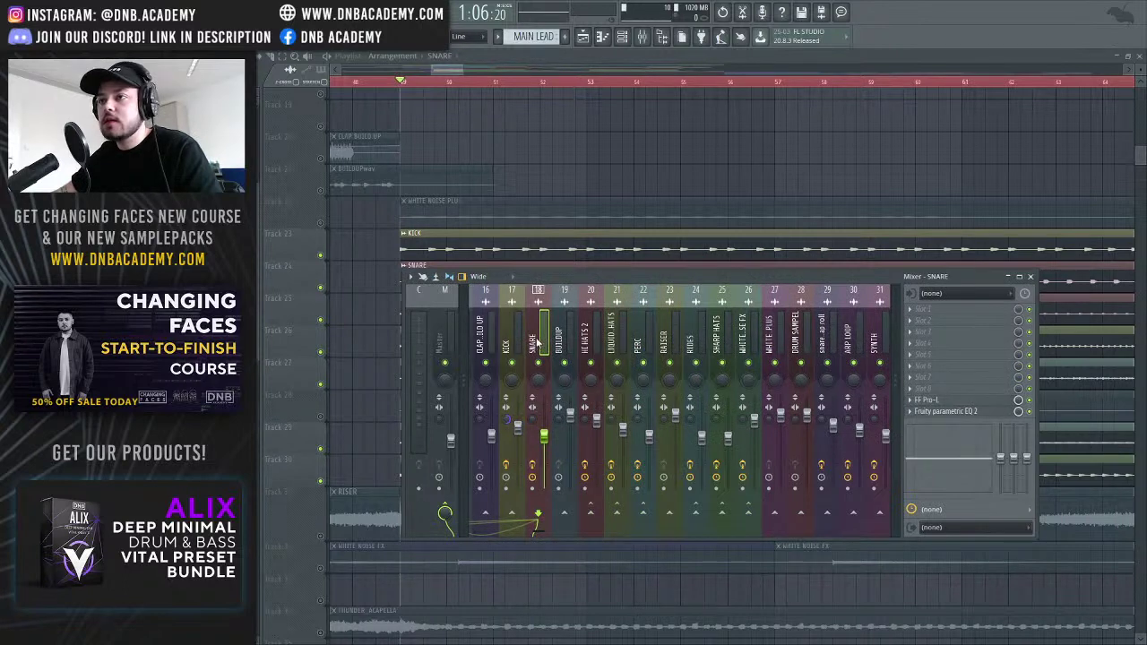
{"action": "left_click_drag", "start_coordinate": [540, 533], "coordinate": [487, 532]}
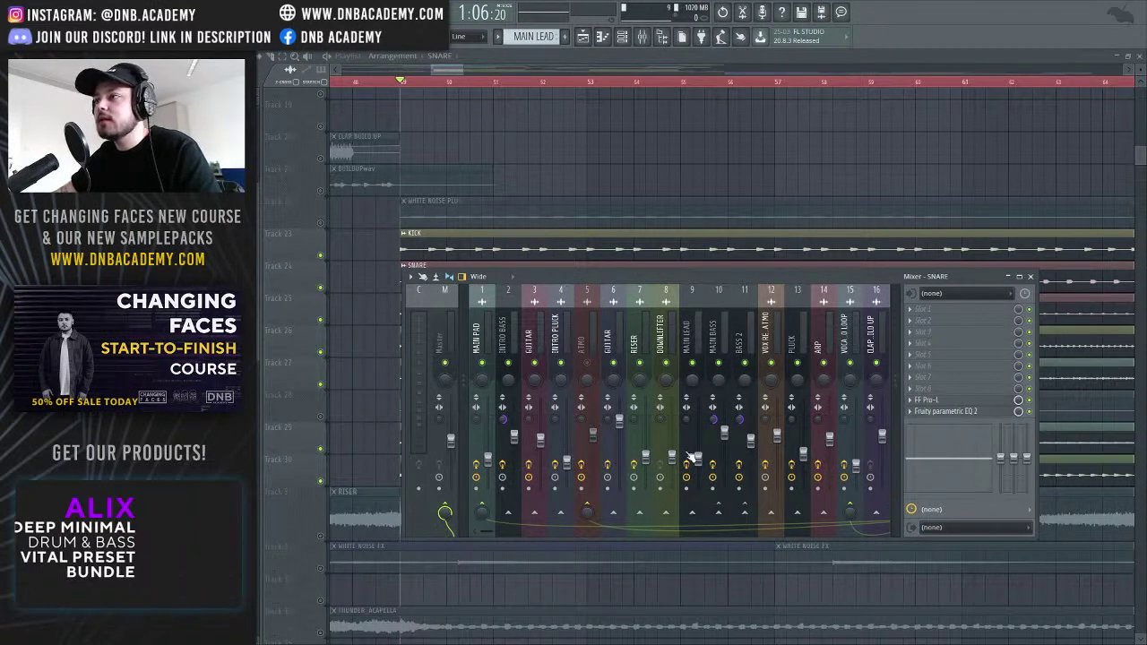
{"action": "left_click_drag", "start_coordinate": [479, 534], "coordinate": [531, 531]}
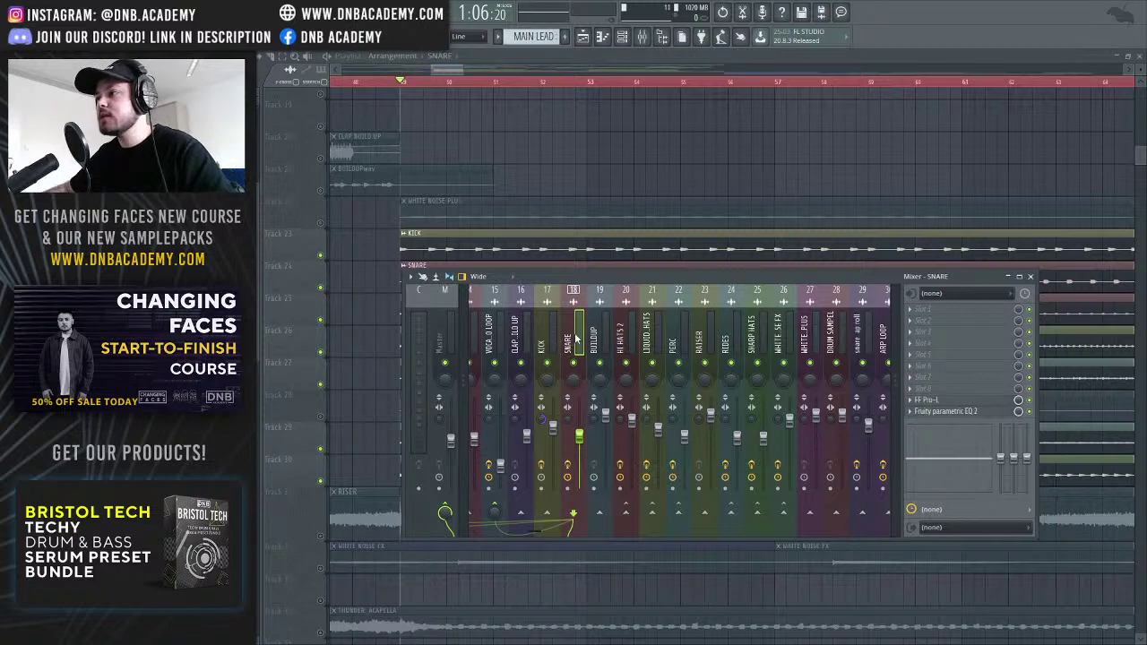
{"action": "left_click", "coordinate": [960, 416]}
{"action": "left_click_drag", "start_coordinate": [654, 224], "coordinate": [747, 241]}
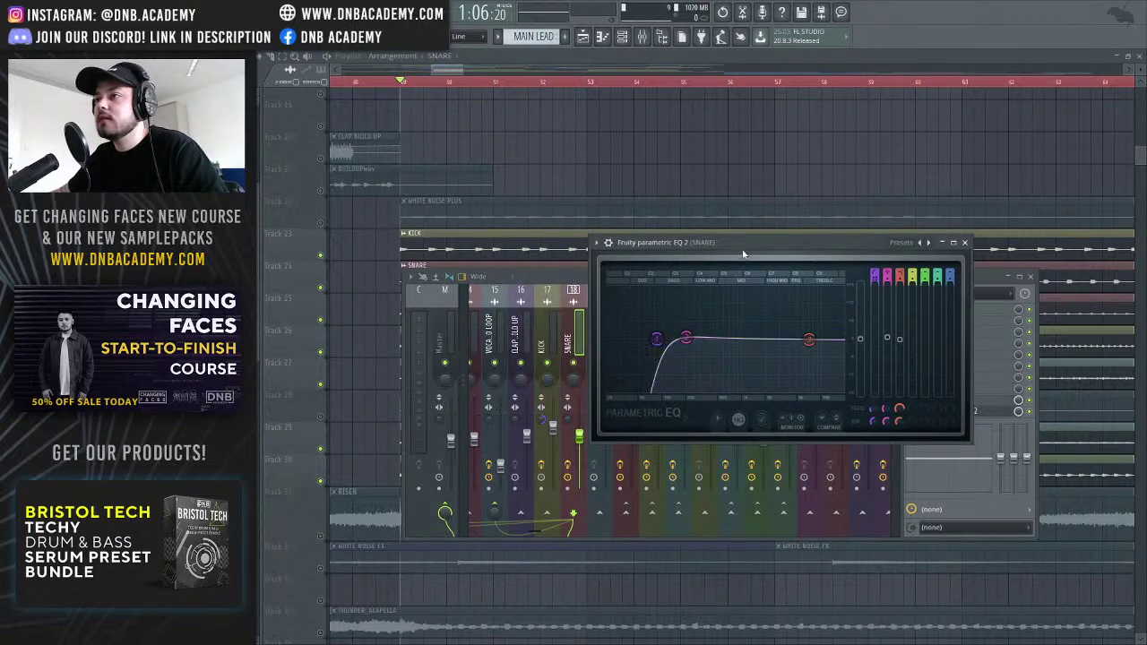
{"action": "left_click_drag", "start_coordinate": [743, 247], "coordinate": [782, 271]}
Inspect the effects on the HI HATS 2, LIQUID HI HATS, PERC, RAISER and RIDES inserts in turn
{"action": "left_click", "coordinate": [629, 338]}
{"action": "left_click", "coordinate": [642, 336]}
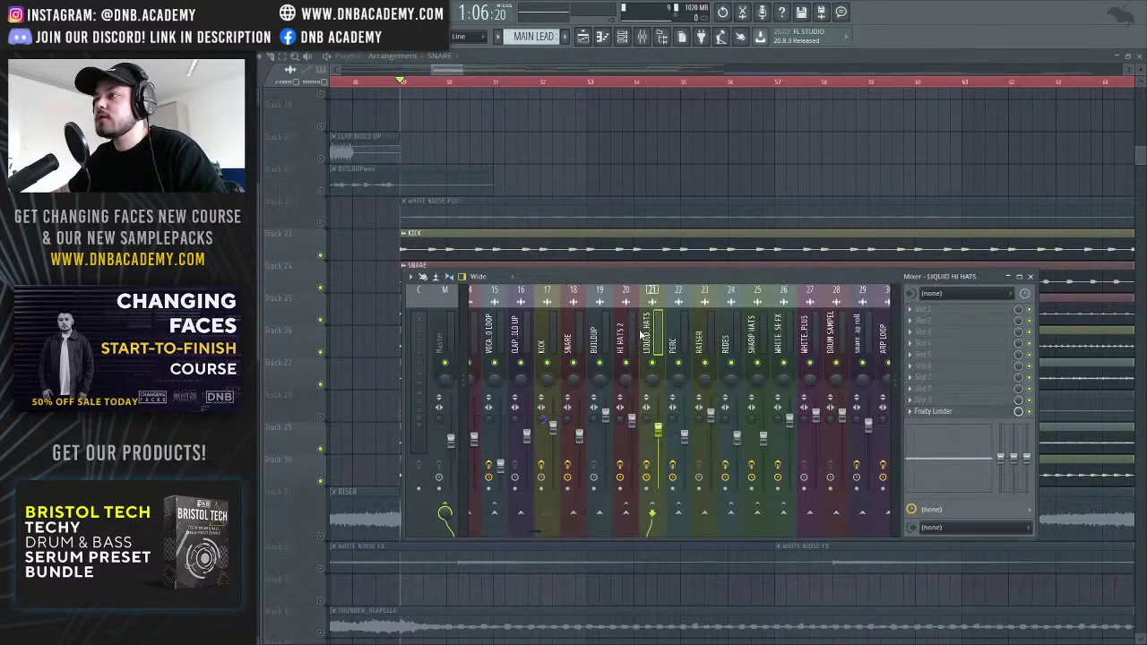
{"action": "left_click", "coordinate": [627, 338]}
{"action": "left_click", "coordinate": [689, 341]}
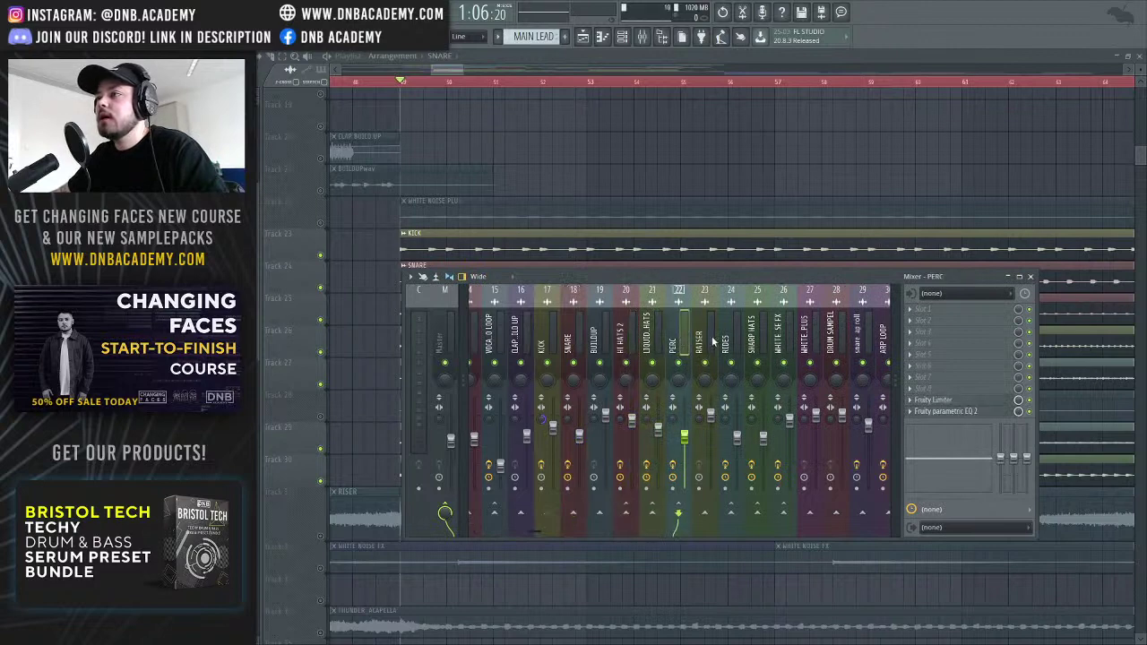
{"action": "left_click", "coordinate": [711, 342]}
{"action": "left_click", "coordinate": [726, 343]}
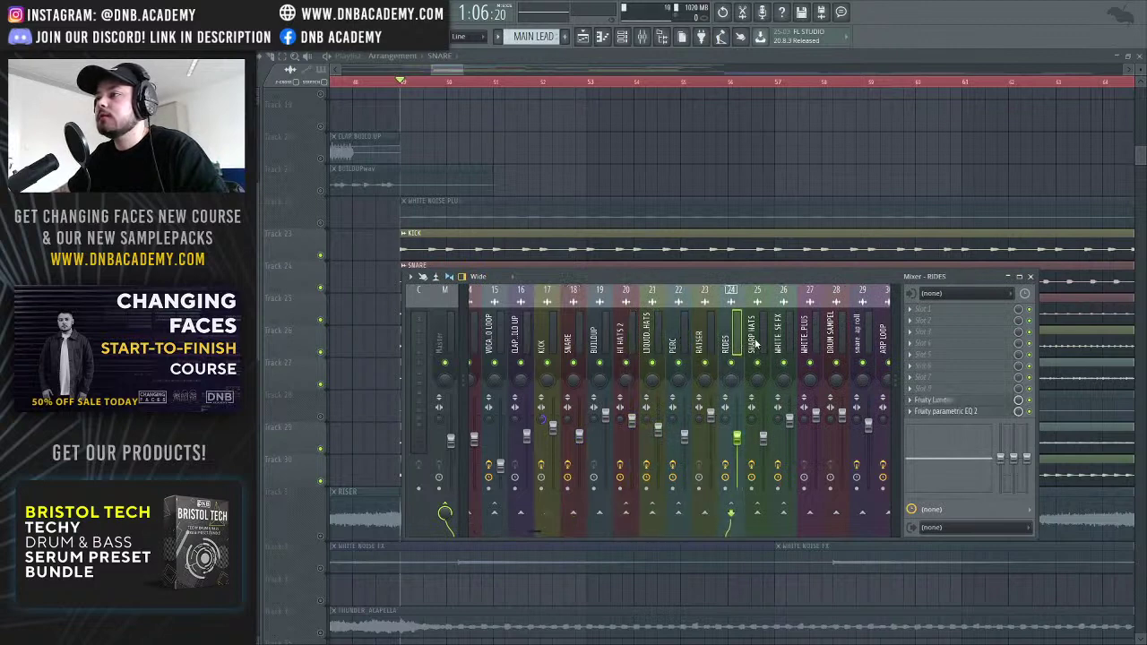
Inspect the SHARP HATS insert's effects and the Fruity parametric EQ 2 on the RIDES insert, and close the EQ
{"action": "left_click_drag", "start_coordinate": [536, 530], "coordinate": [553, 532]}
{"action": "left_click", "coordinate": [616, 333]}
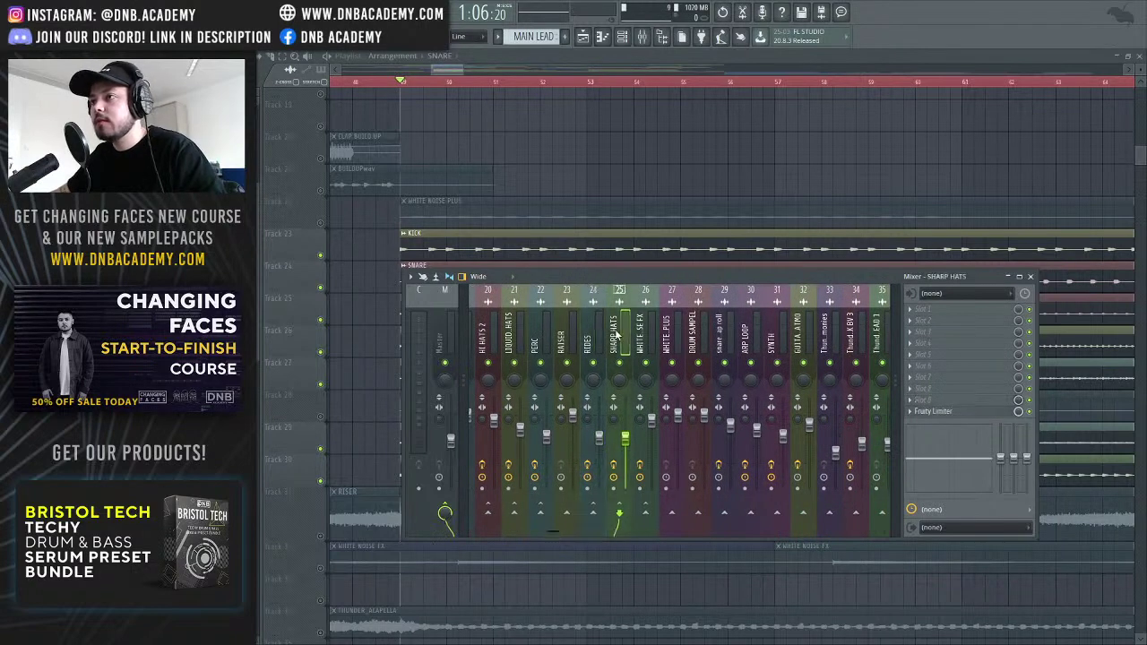
{"action": "left_click", "coordinate": [588, 343]}
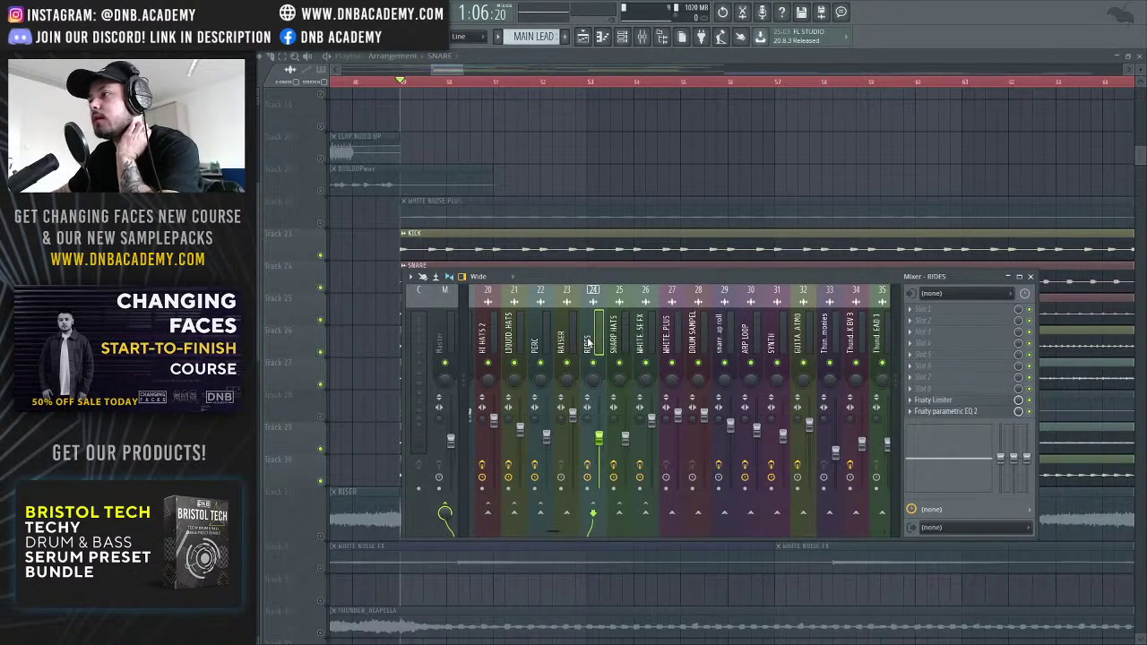
{"action": "left_click", "coordinate": [968, 413]}
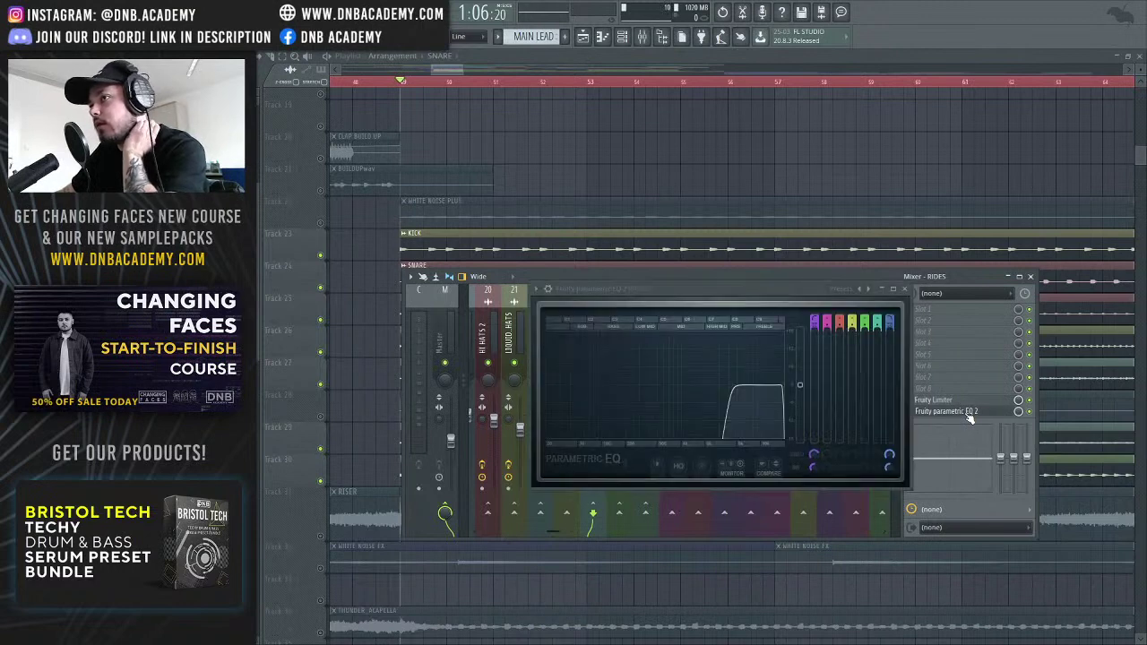
{"action": "left_click", "coordinate": [905, 289]}
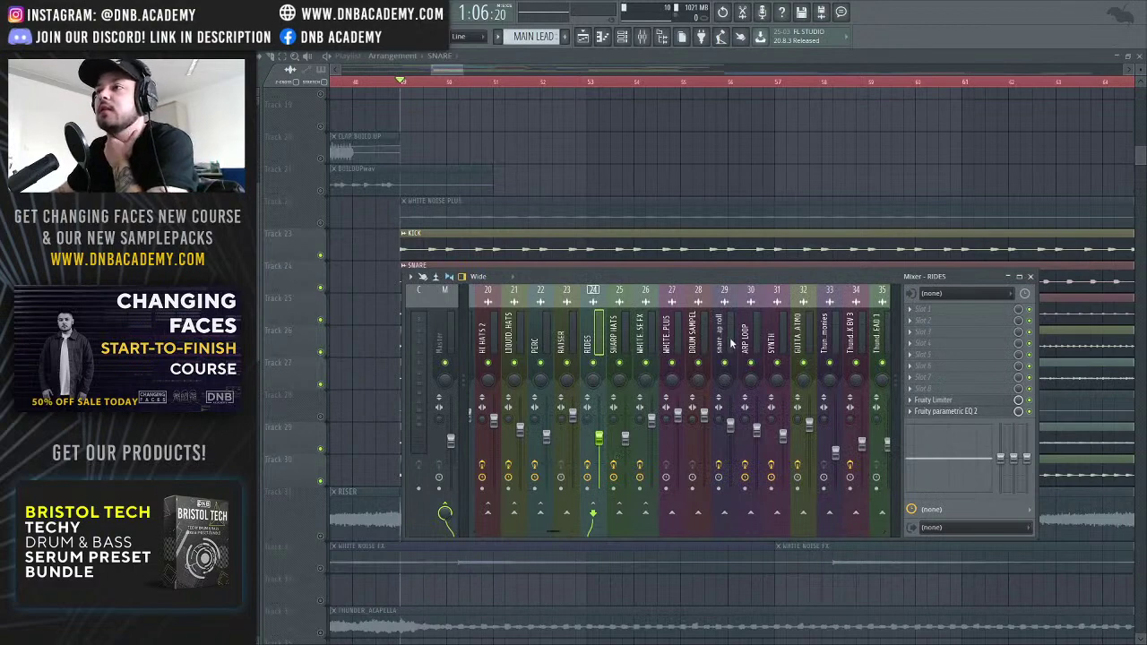
Return to the playlist and unmute the RAISER track
{"action": "left_click", "coordinate": [445, 69]}
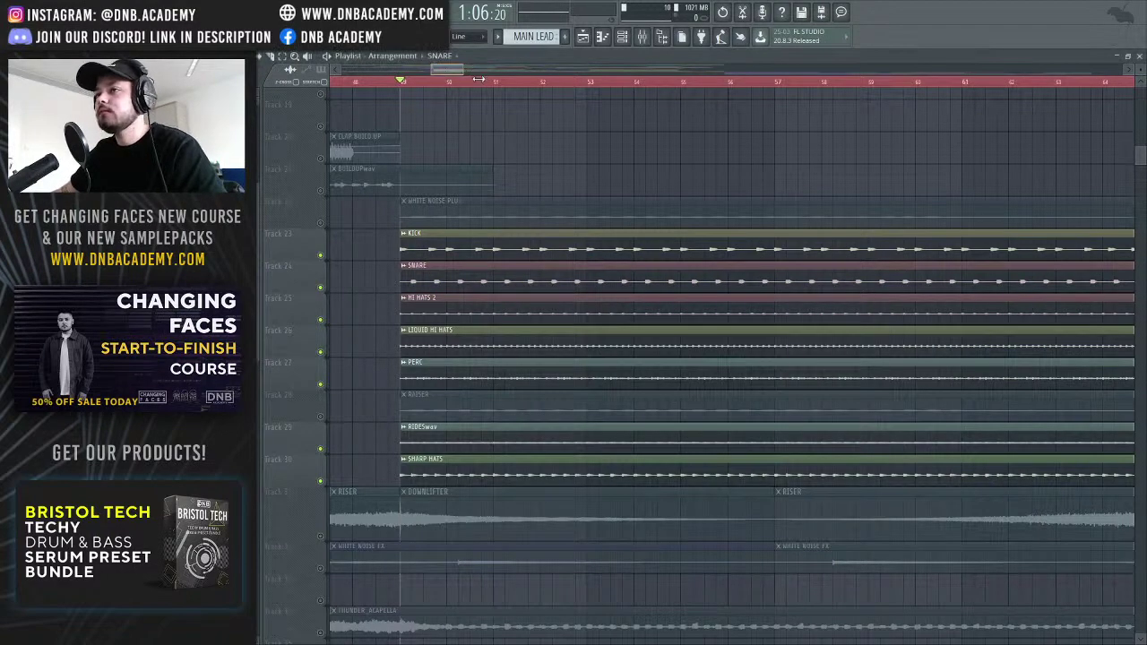
{"action": "left_click_drag", "start_coordinate": [460, 69], "coordinate": [481, 69]}
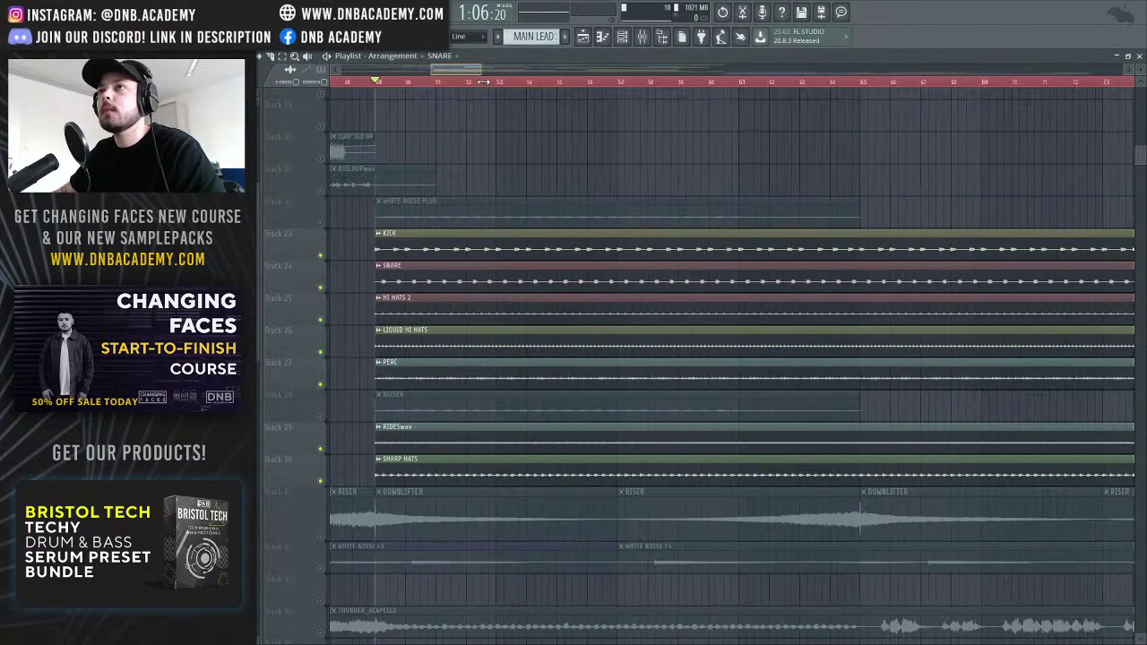
{"action": "left_click", "coordinate": [321, 417]}
{"action": "scroll", "coordinate": [434, 420], "scroll_direction": "up", "scroll_amount": 4}
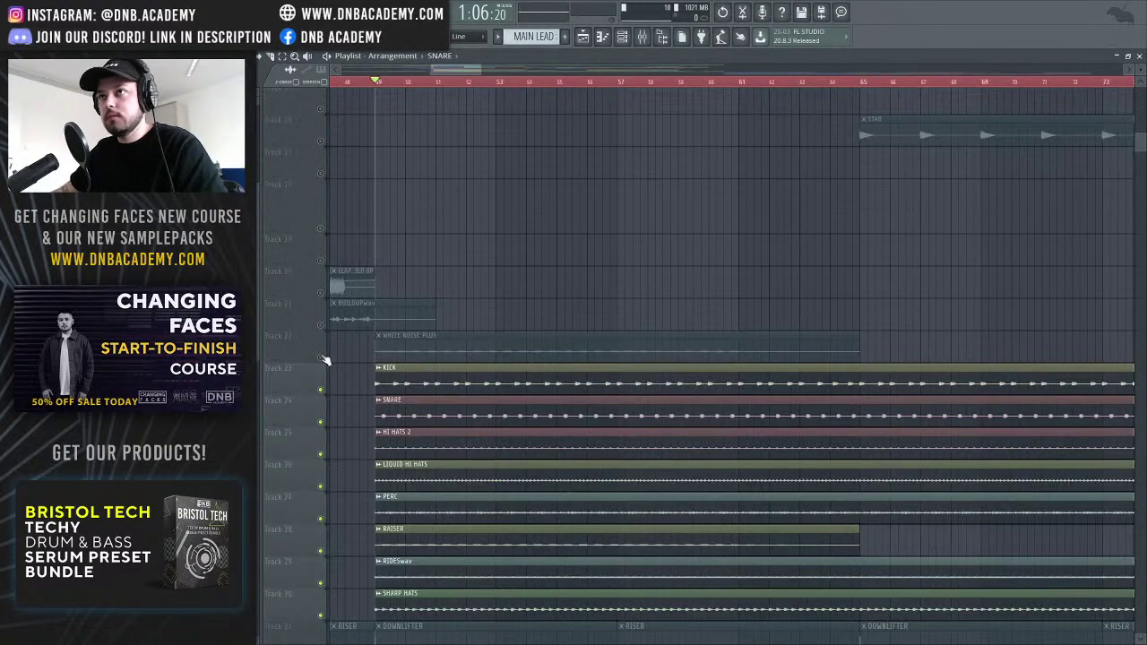
Unmute the White Noise Plus track and set the playback position to the start of the second drop at bar 129
{"action": "left_click", "coordinate": [321, 357]}
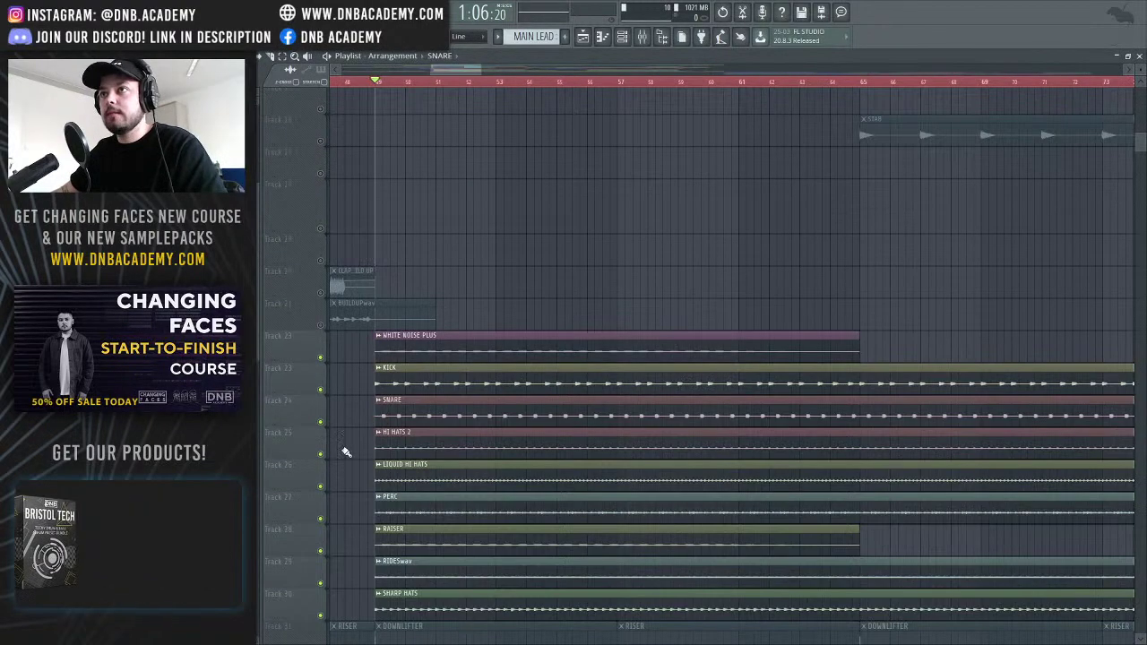
{"action": "scroll", "coordinate": [346, 451], "scroll_direction": "down", "scroll_amount": 2}
{"action": "left_click_drag", "start_coordinate": [477, 68], "coordinate": [696, 88]}
{"action": "left_click", "coordinate": [617, 81]}
{"action": "left_click_drag", "start_coordinate": [616, 69], "coordinate": [607, 142]}
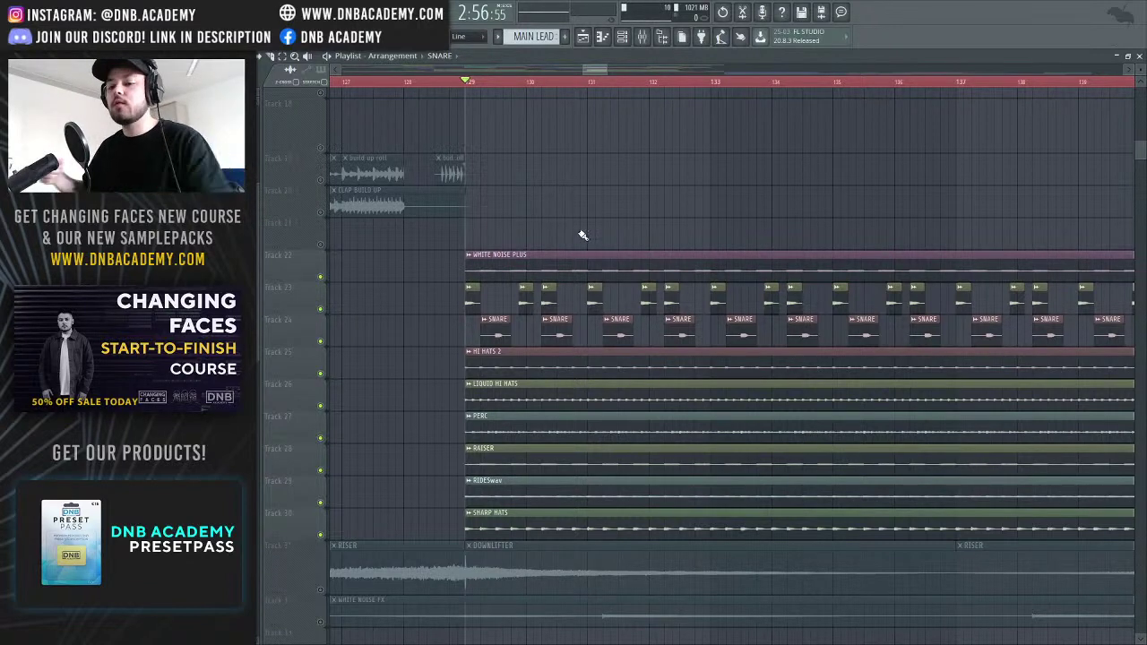
Play the second drop's drum tracks from bar 129
{"action": "scroll", "coordinate": [467, 269], "scroll_direction": "up", "scroll_amount": 4}
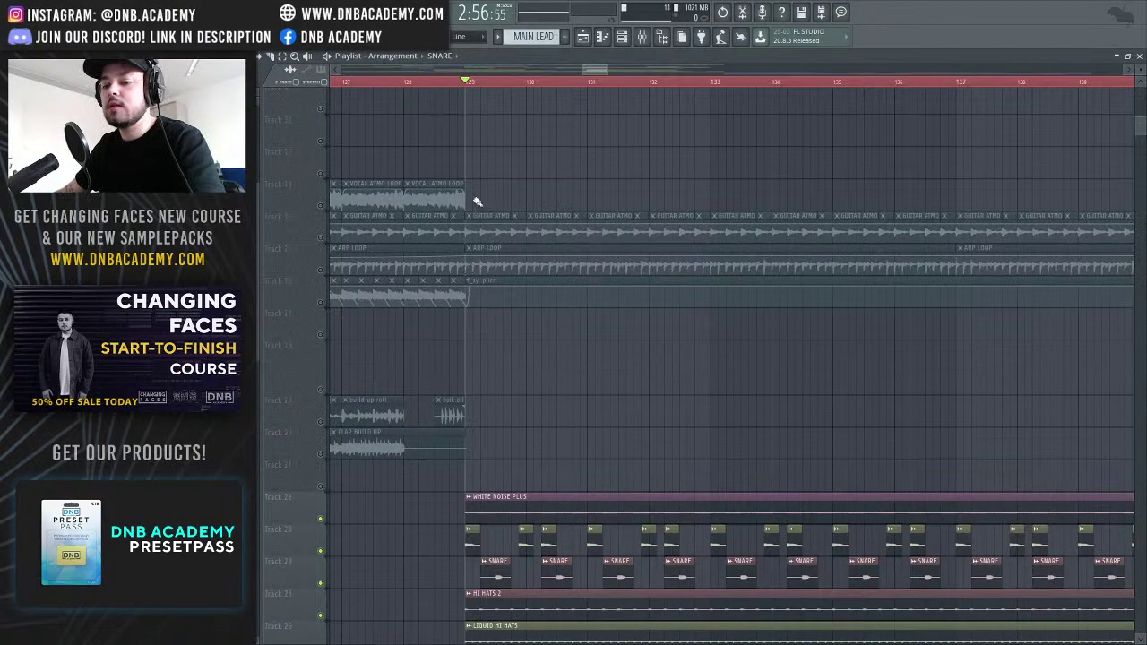
{"action": "scroll", "coordinate": [366, 320], "scroll_direction": "down", "scroll_amount": 2}
{"action": "scroll", "coordinate": [517, 371], "scroll_direction": "up", "scroll_amount": 5}
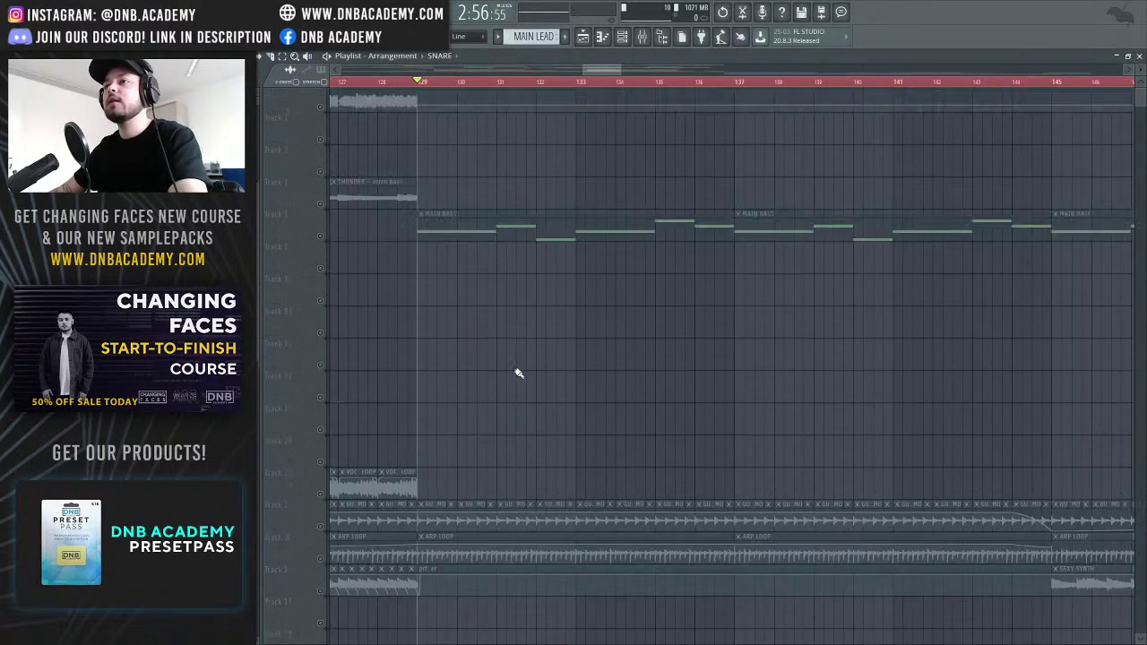
{"action": "scroll", "coordinate": [520, 375], "scroll_direction": "down", "scroll_amount": 10}
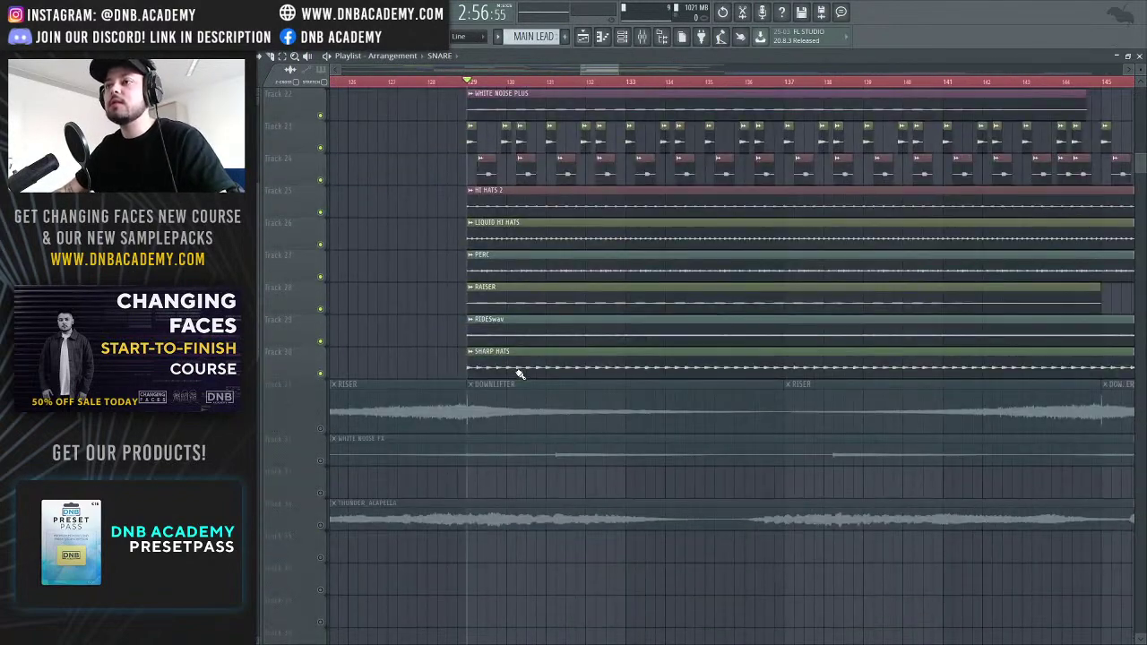
{"action": "scroll", "coordinate": [519, 375], "scroll_direction": "up", "scroll_amount": 1}
{"action": "key", "text": "space"}
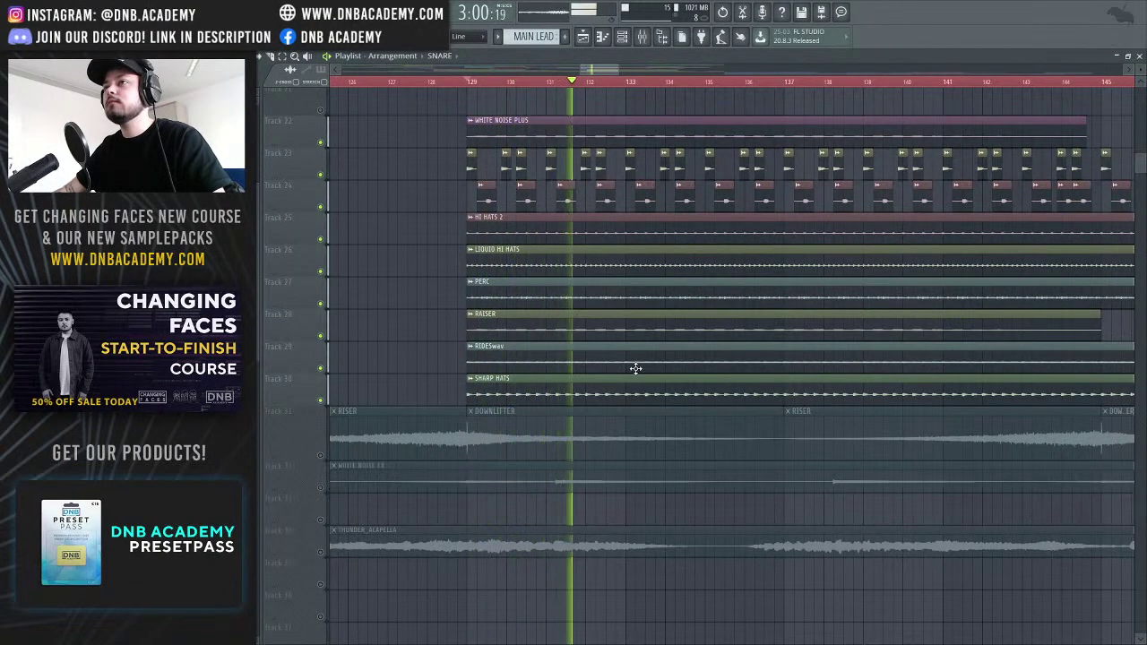
Unmute the White Noise FX track and the riser and downlifter track during playback, listen up to about bar 145 and stop
{"action": "scroll", "coordinate": [636, 368], "scroll_direction": "up", "scroll_amount": 1}
{"action": "scroll", "coordinate": [686, 179], "scroll_direction": "down", "scroll_amount": 3}
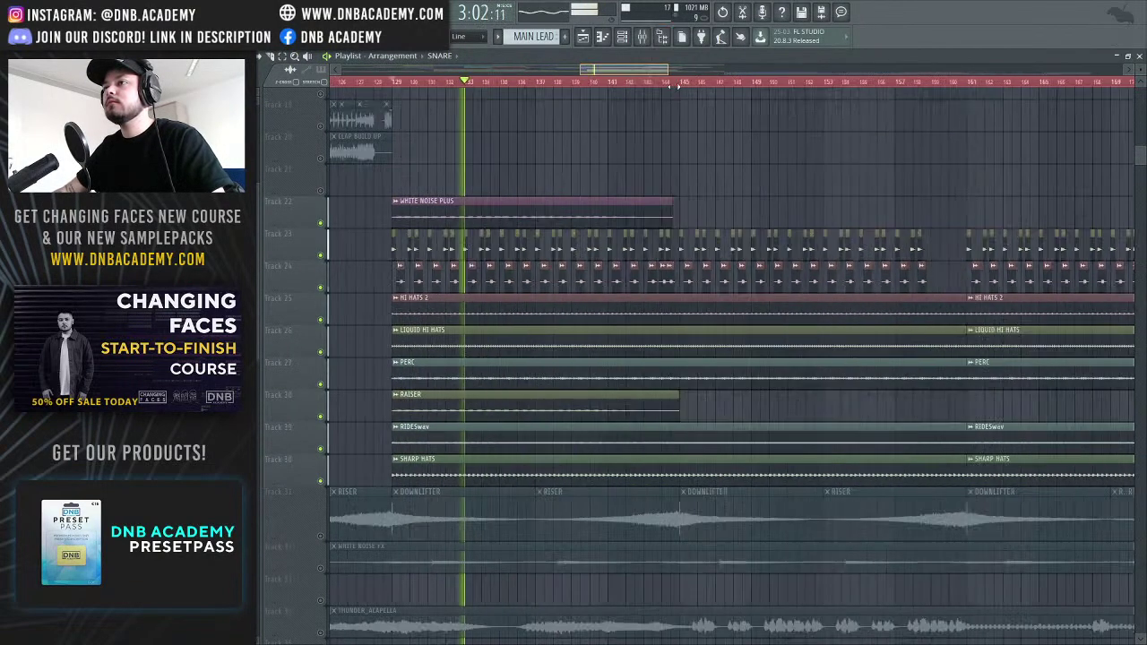
{"action": "left_click", "coordinate": [322, 568]}
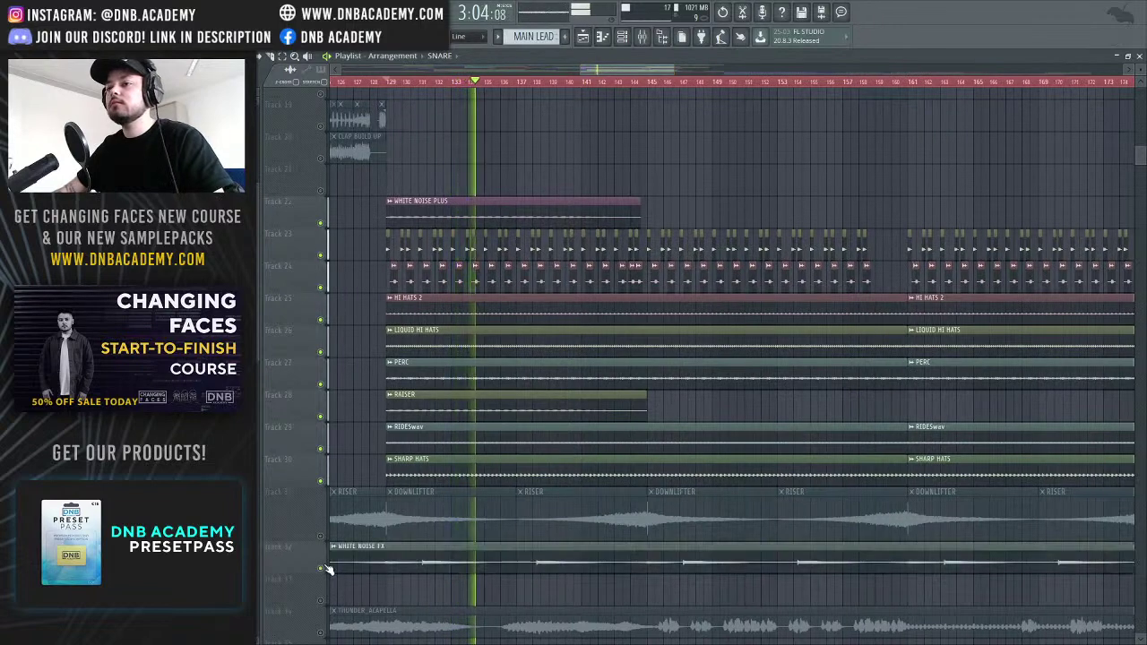
{"action": "left_click", "coordinate": [322, 536]}
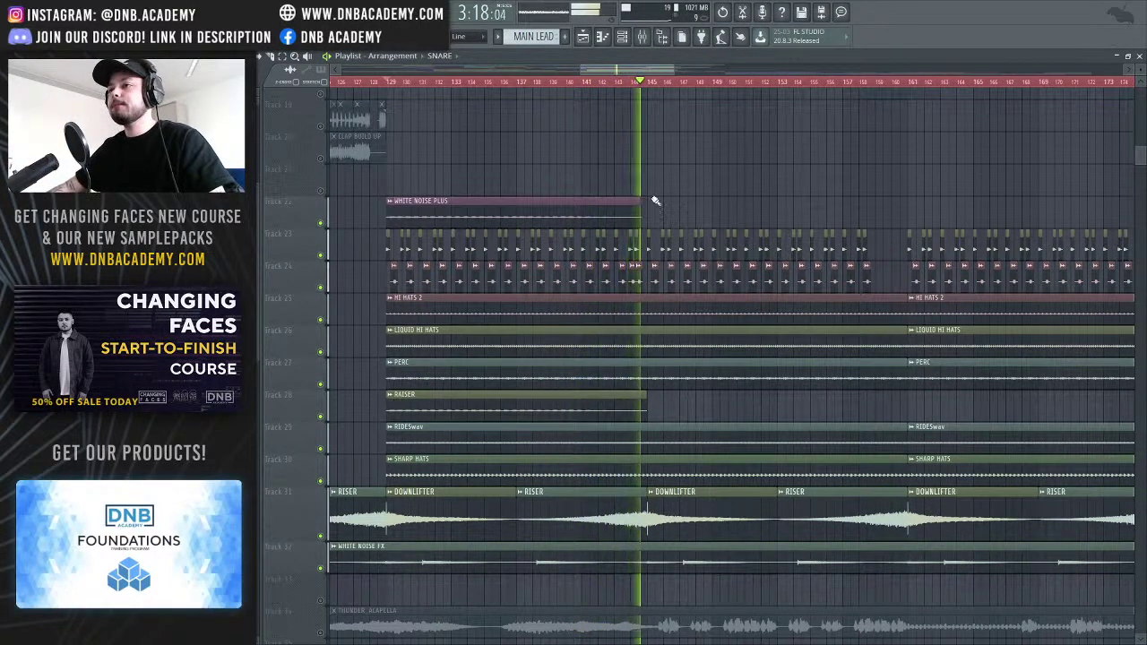
{"action": "key", "text": "space"}
Play the drums from about bar 142 to hear the extra snare hits before bar 145
{"action": "left_click_drag", "start_coordinate": [674, 69], "coordinate": [614, 67]}
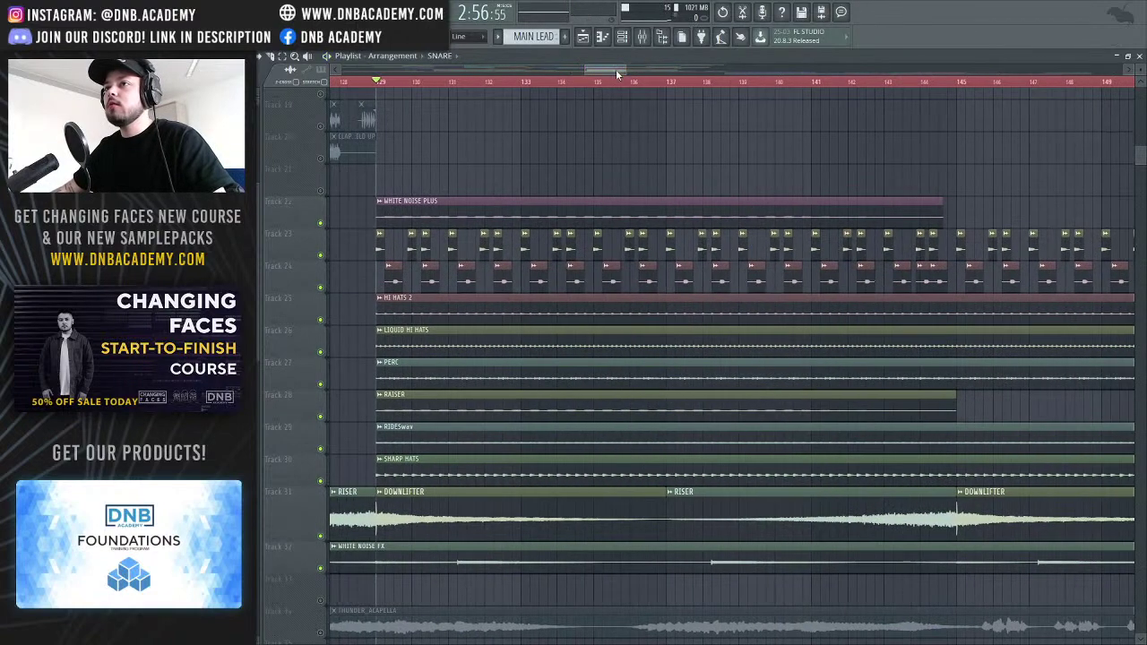
{"action": "left_click", "coordinate": [901, 83]}
{"action": "left_click", "coordinate": [870, 88]}
{"action": "key", "text": "space"}
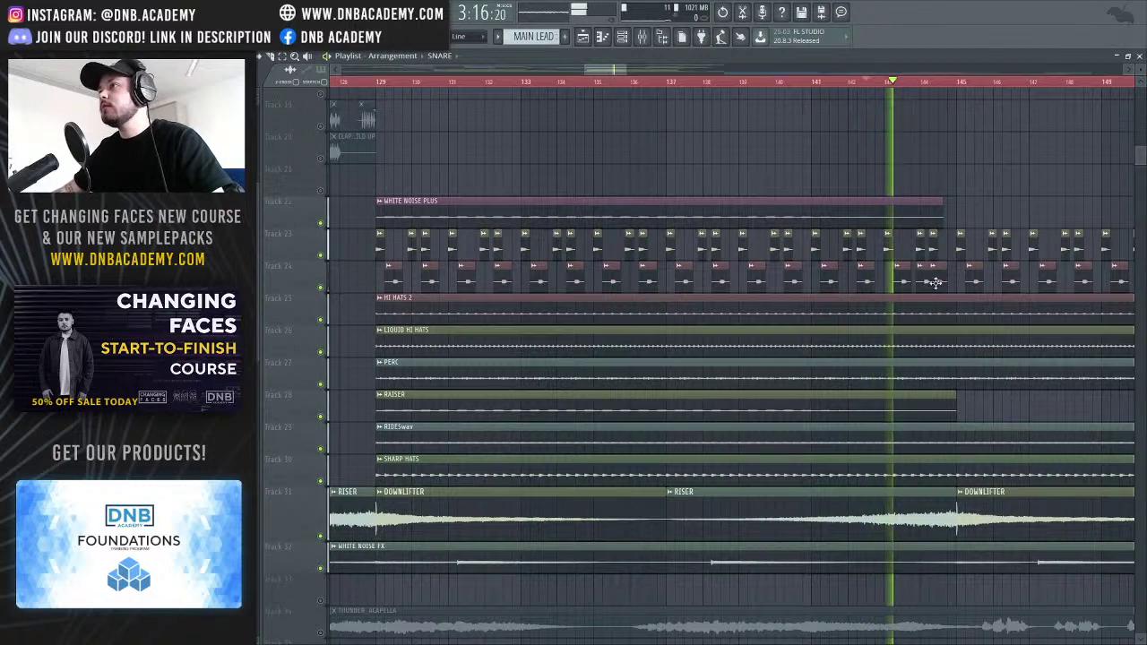
{"action": "key", "text": "space"}
Compare the drum clips of the first and second drops and set the playback position to about bar 78
{"action": "left_click_drag", "start_coordinate": [623, 70], "coordinate": [659, 77]}
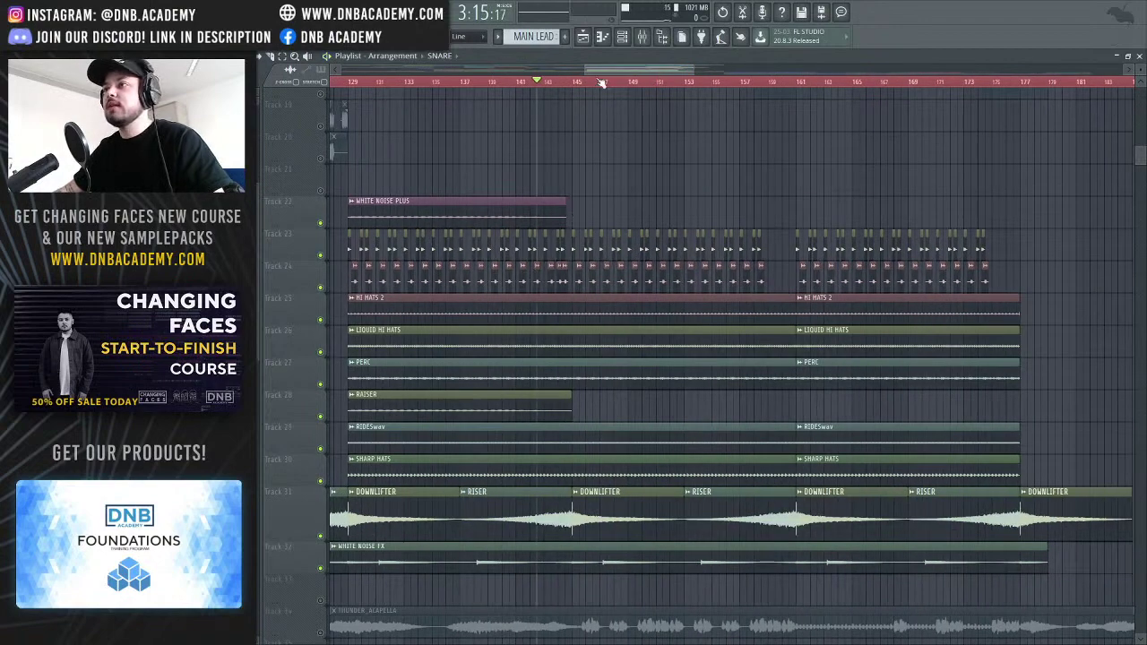
{"action": "scroll", "coordinate": [454, 242], "scroll_direction": "down", "scroll_amount": 3}
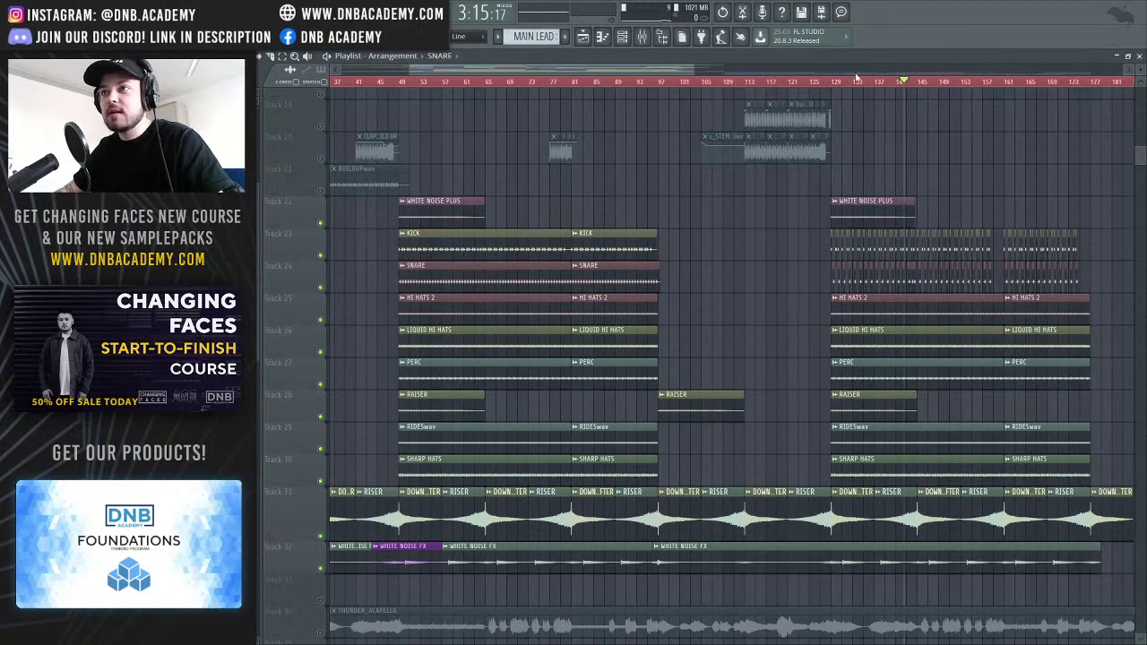
{"action": "scroll", "coordinate": [670, 72], "scroll_direction": "up", "scroll_amount": 3}
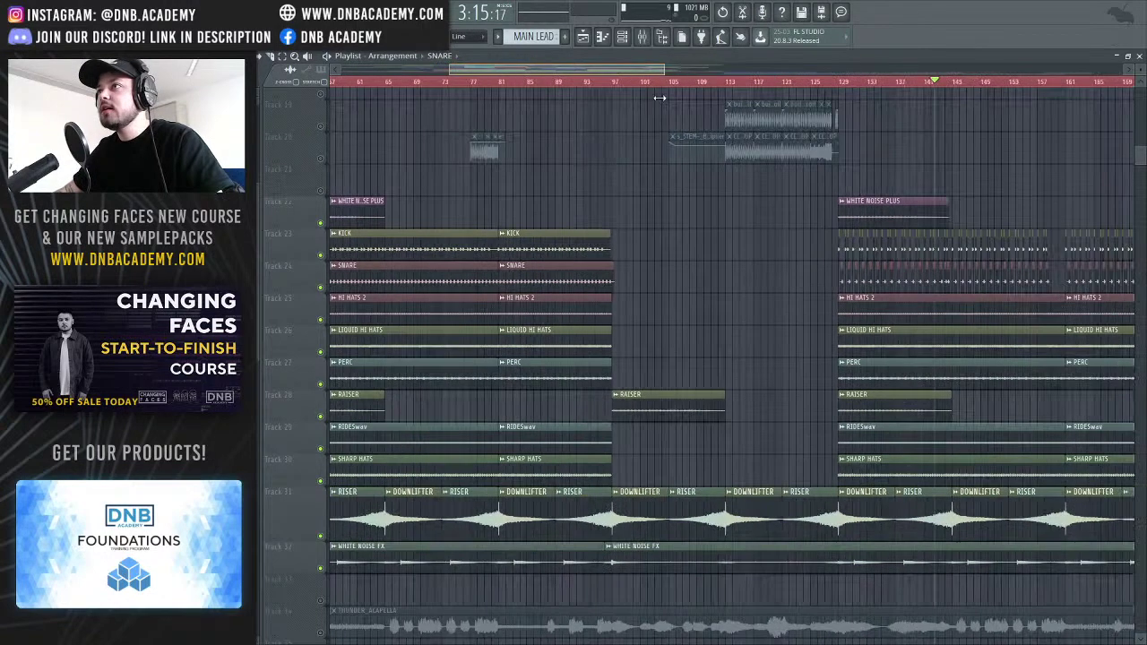
{"action": "scroll", "coordinate": [596, 119], "scroll_direction": "up", "scroll_amount": 3}
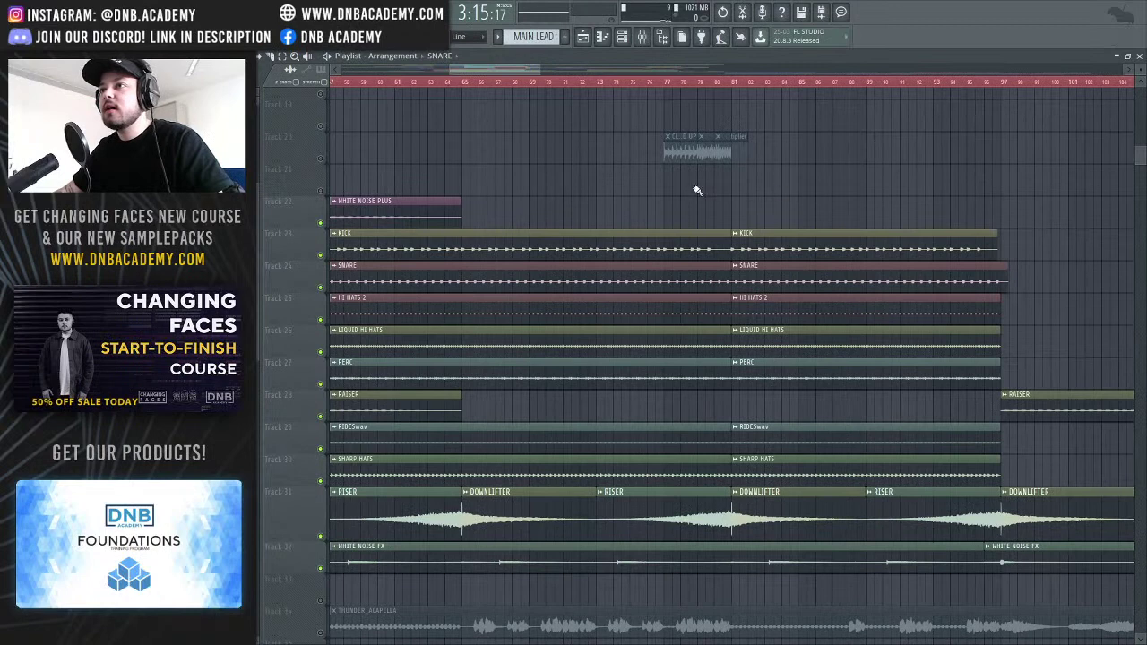
{"action": "left_click", "coordinate": [707, 82]}
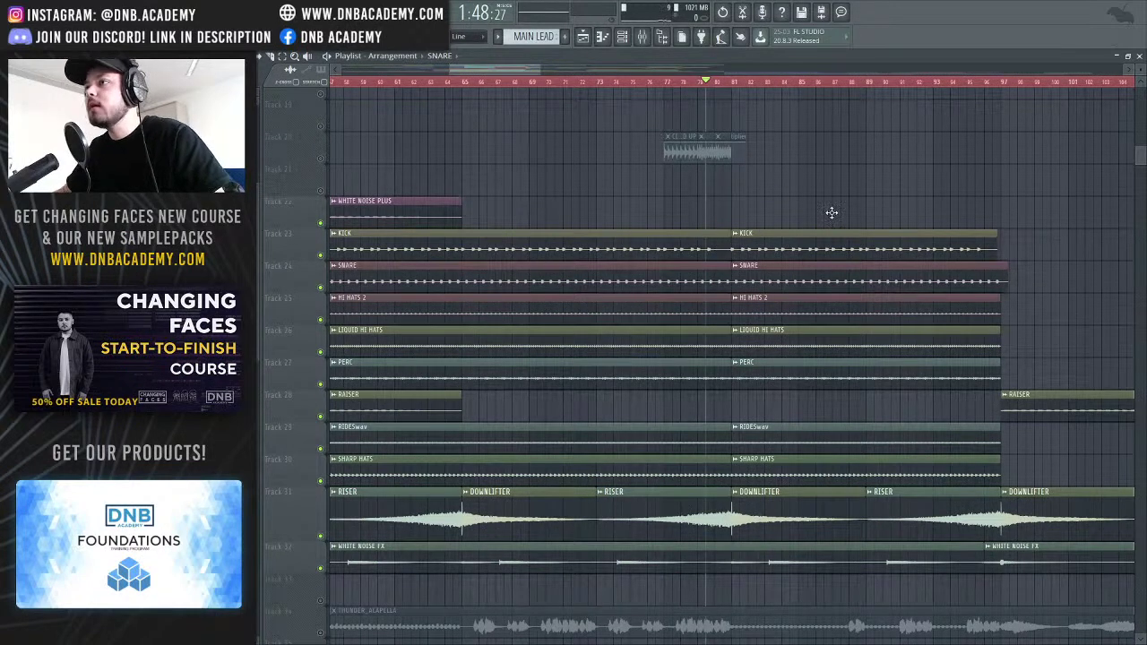
{"action": "scroll", "coordinate": [687, 197], "scroll_direction": "up", "scroll_amount": 6}
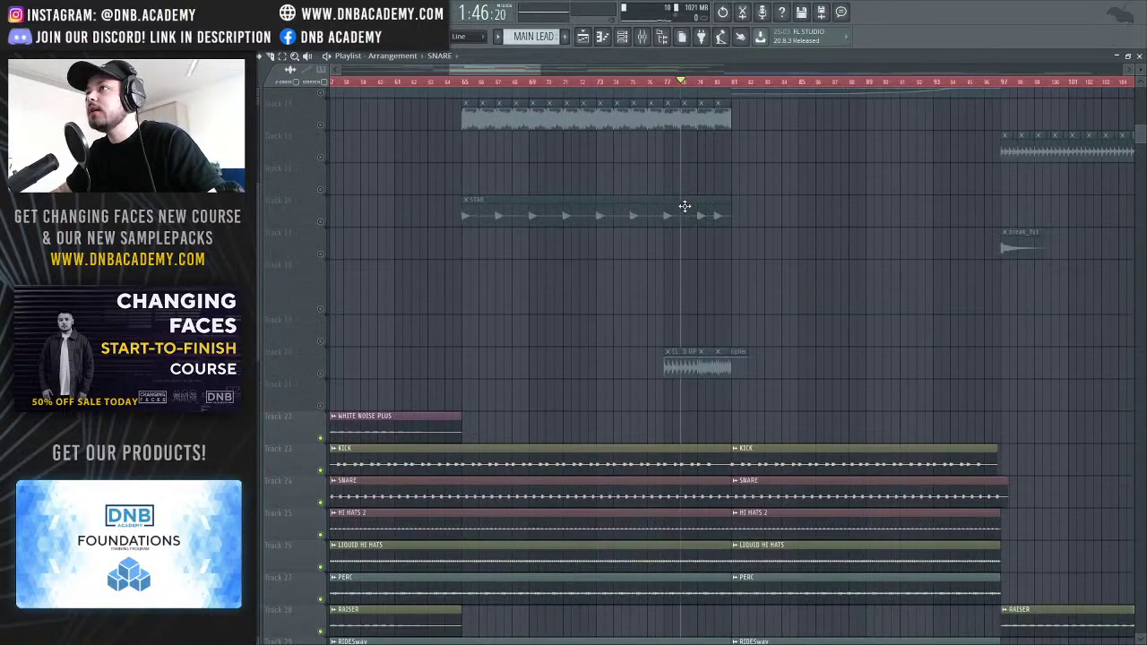
{"action": "scroll", "coordinate": [685, 207], "scroll_direction": "down", "scroll_amount": 2}
{"action": "scroll", "coordinate": [685, 207], "scroll_direction": "down", "scroll_amount": 5}
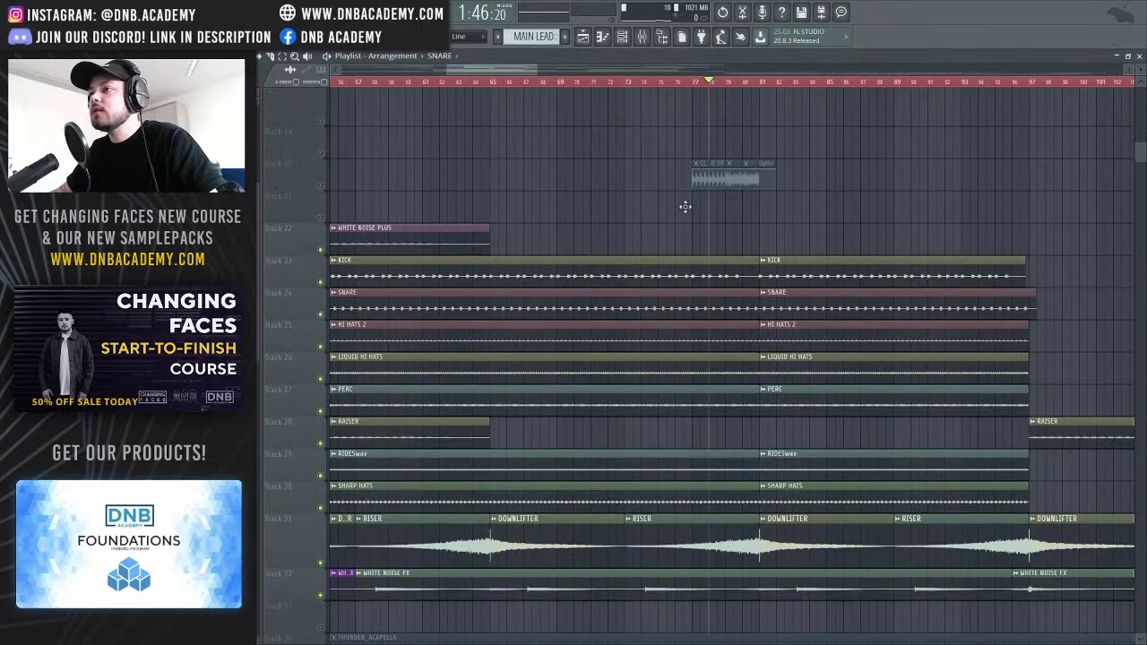
Examine the clap build-up, stab and melodic layers above the drums around the transition at bar 81
{"action": "left_click_drag", "start_coordinate": [514, 67], "coordinate": [565, 221]}
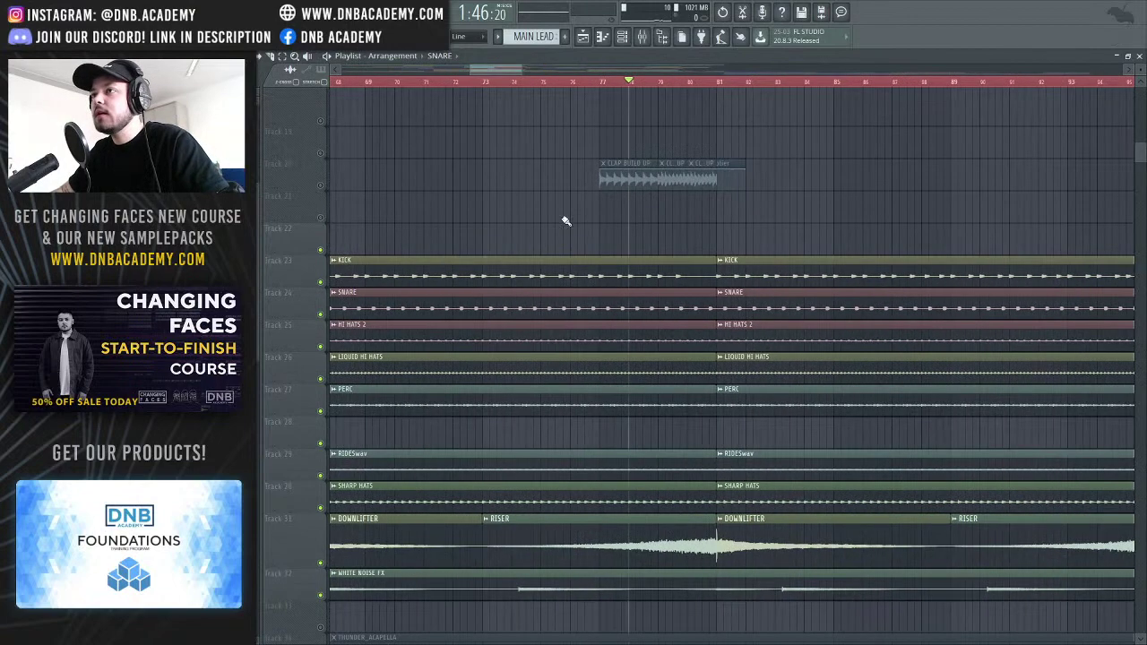
{"action": "scroll", "coordinate": [633, 295], "scroll_direction": "up", "scroll_amount": 15}
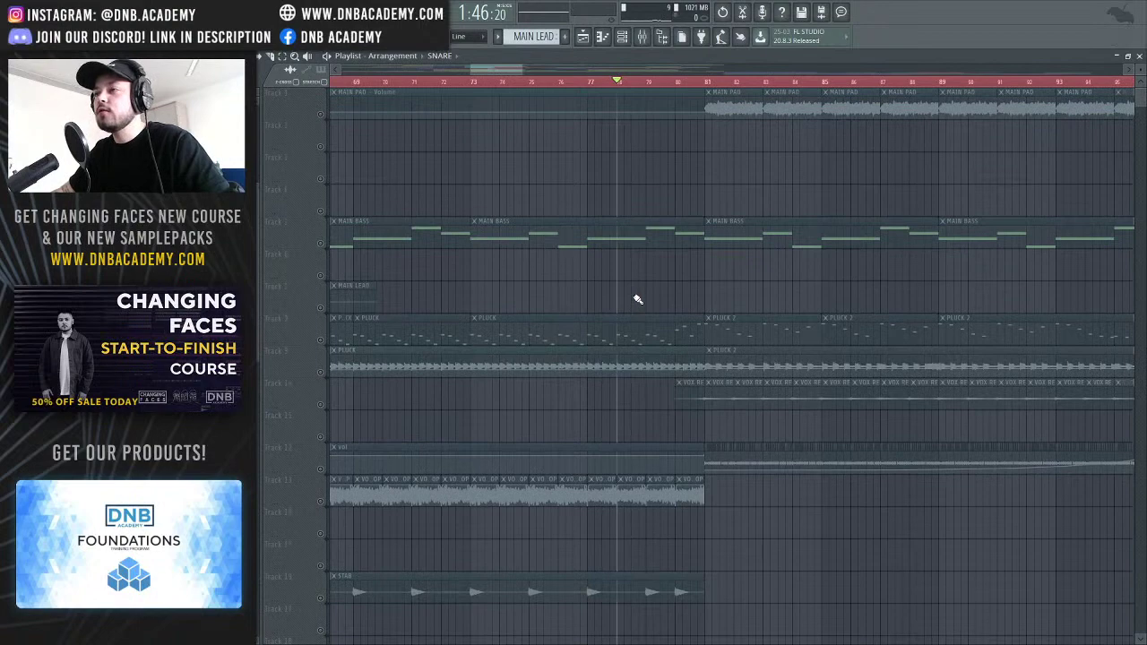
{"action": "scroll", "coordinate": [638, 300], "scroll_direction": "down", "scroll_amount": 12}
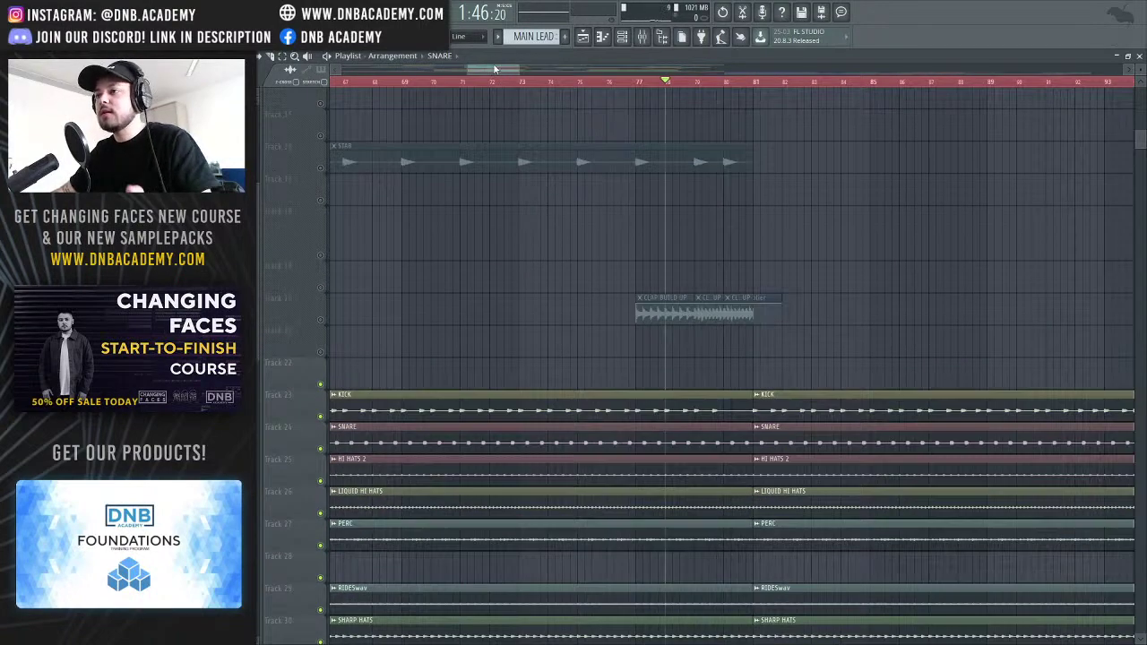
{"action": "left_click_drag", "start_coordinate": [494, 69], "coordinate": [499, 69]}
{"action": "scroll", "coordinate": [622, 284], "scroll_direction": "up", "scroll_amount": 5}
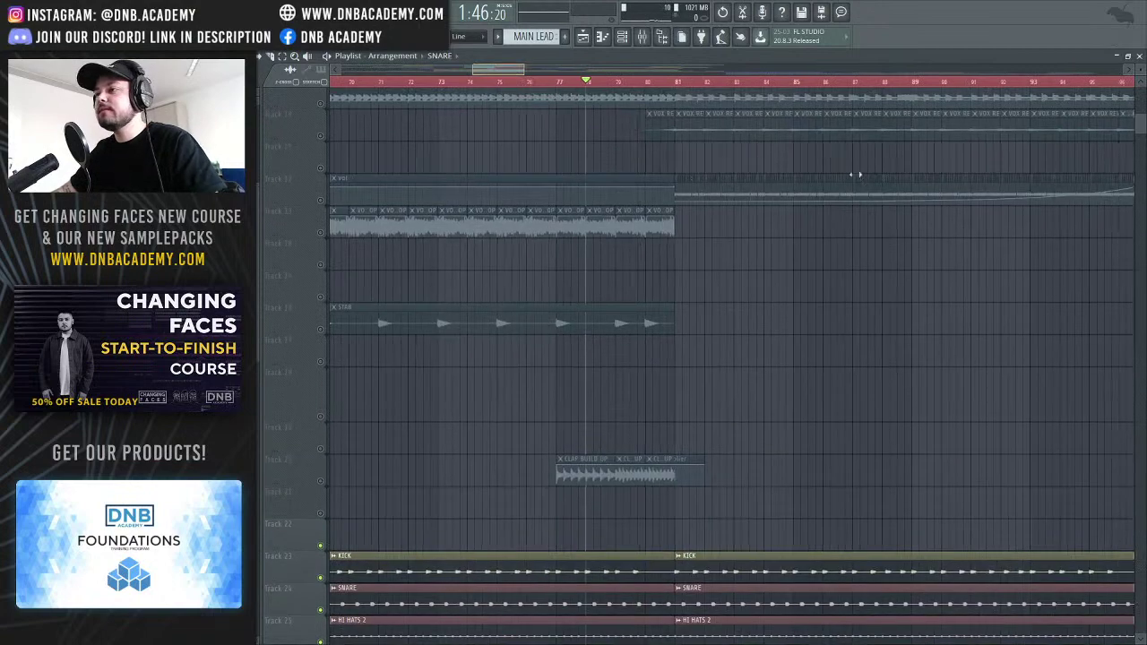
{"action": "scroll", "coordinate": [821, 162], "scroll_direction": "down", "scroll_amount": 6}
{"action": "scroll", "coordinate": [839, 469], "scroll_direction": "down", "scroll_amount": 7}
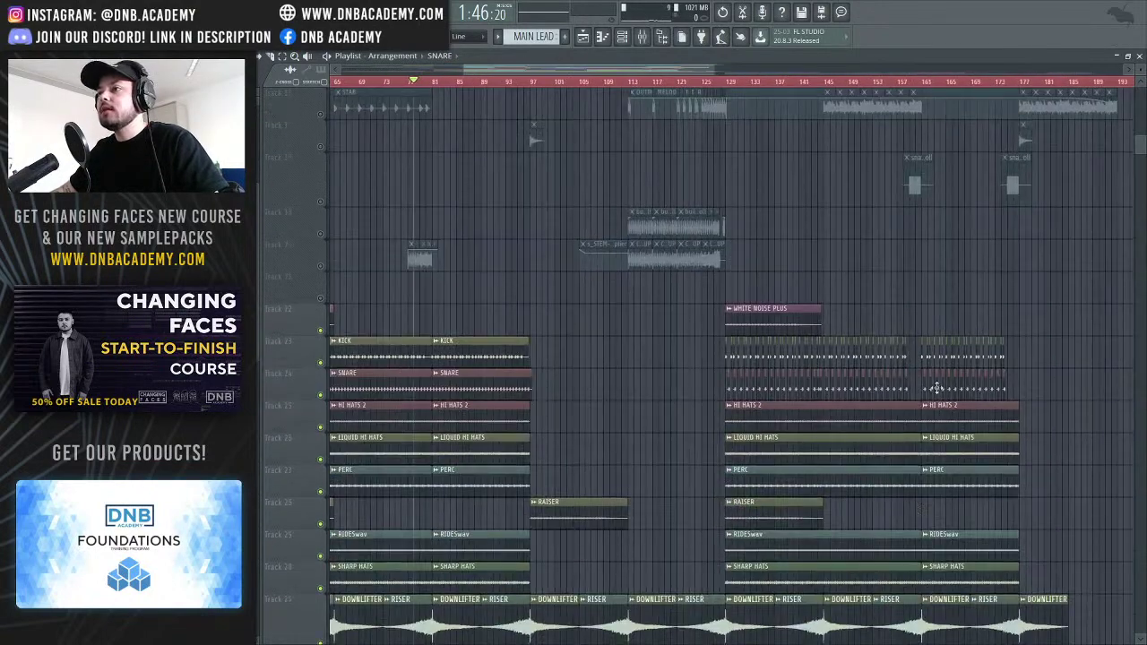
Unmute the snare trap roll track that fills the kick and snare gap before bar 161
{"action": "left_click_drag", "start_coordinate": [674, 70], "coordinate": [726, 69]}
{"action": "left_click_drag", "start_coordinate": [716, 113], "coordinate": [681, 113]}
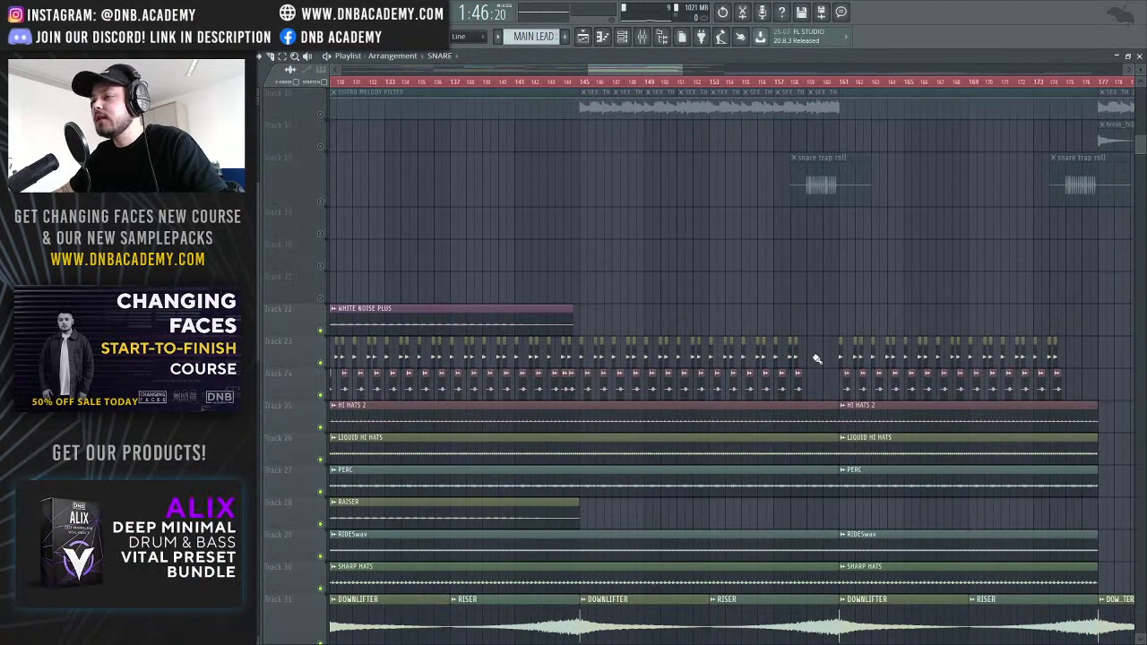
{"action": "scroll", "coordinate": [824, 401], "scroll_direction": "down", "scroll_amount": 1}
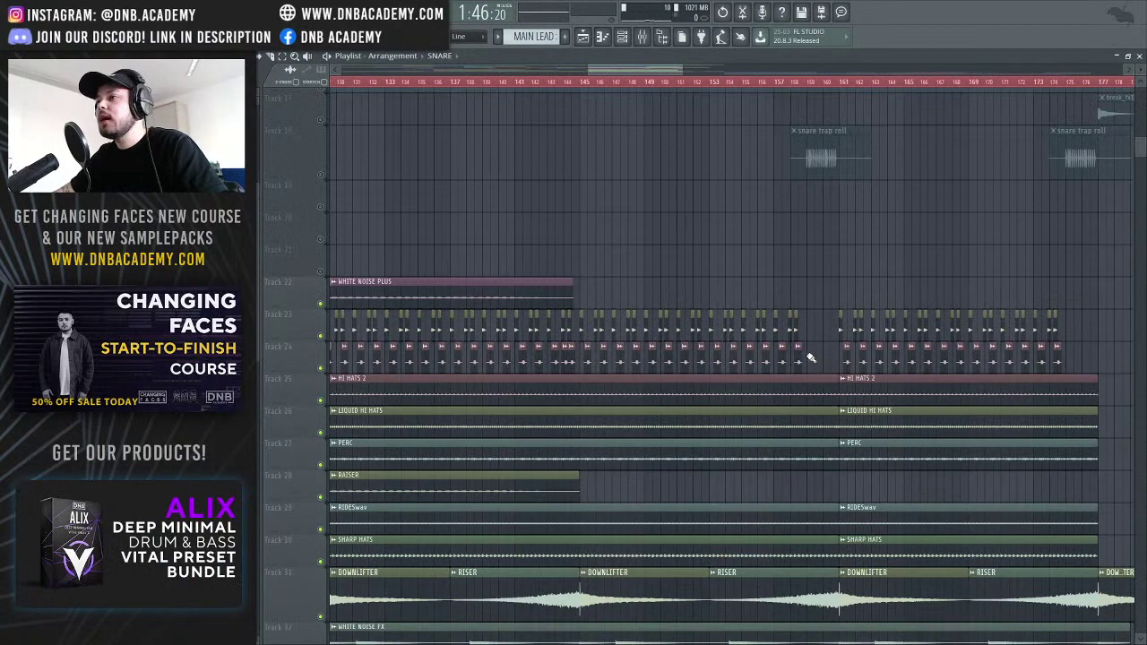
{"action": "scroll", "coordinate": [810, 357], "scroll_direction": "down", "scroll_amount": 6}
{"action": "scroll", "coordinate": [806, 354], "scroll_direction": "up", "scroll_amount": 9}
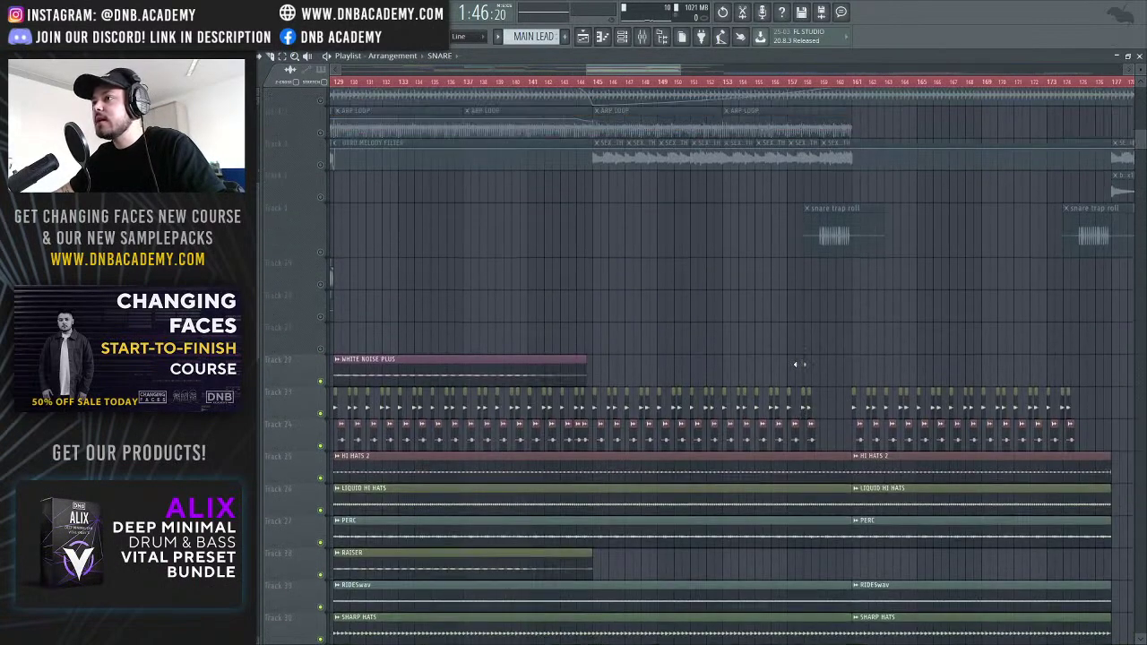
{"action": "left_click_drag", "start_coordinate": [642, 73], "coordinate": [685, 76]}
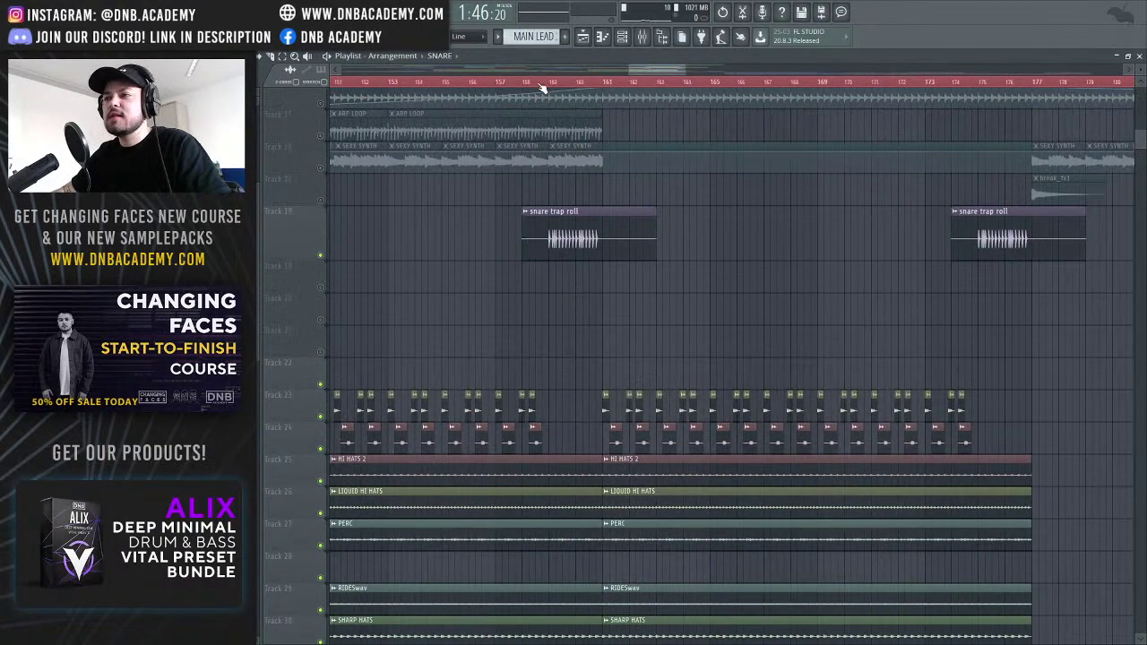
Play the drums from about bar 155 to hear the snare trap roll leading into bar 161
{"action": "left_click", "coordinate": [537, 84]}
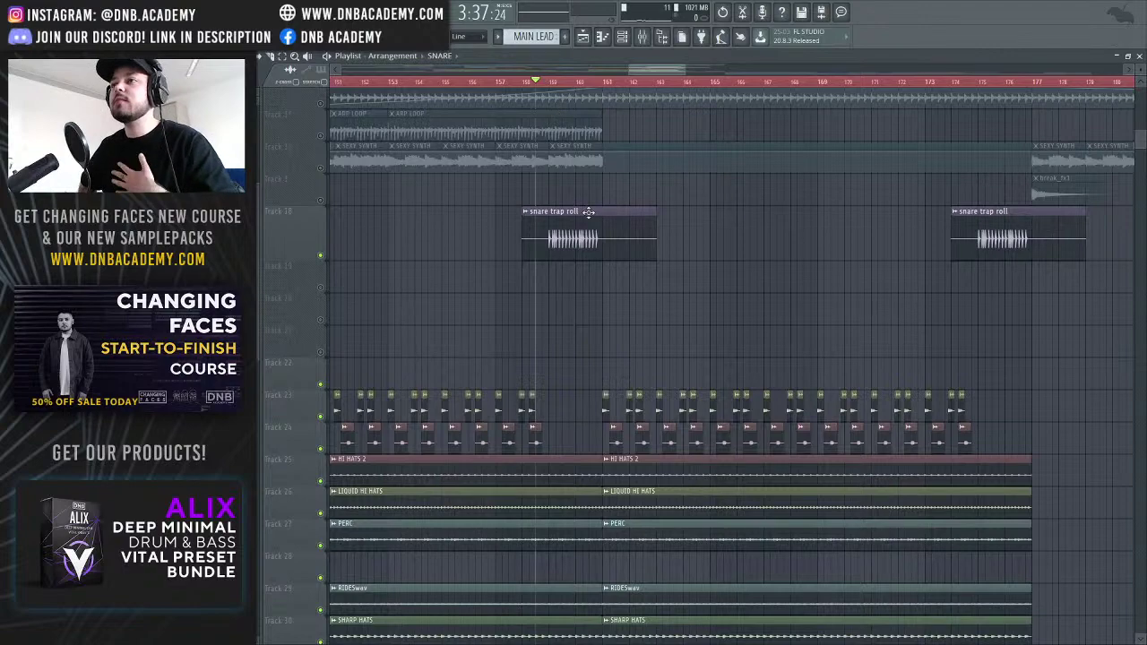
{"action": "left_click_drag", "start_coordinate": [686, 71], "coordinate": [681, 74]}
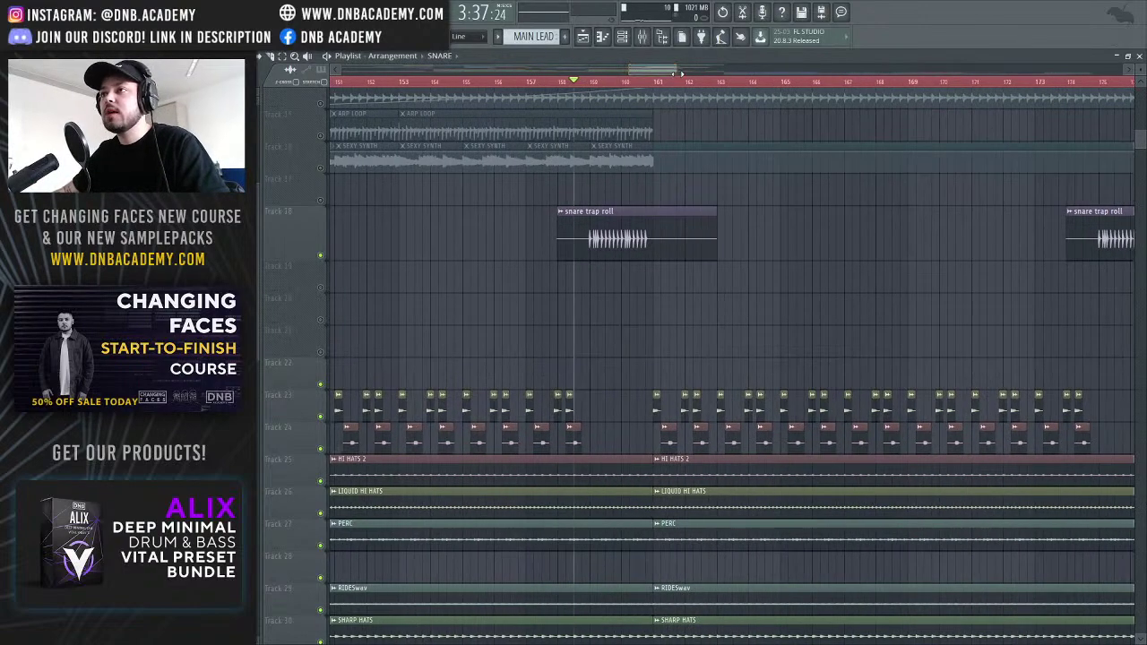
{"action": "left_click", "coordinate": [543, 84]}
{"action": "left_click", "coordinate": [476, 85]}
{"action": "left_click", "coordinate": [458, 85]}
{"action": "key", "text": "space"}
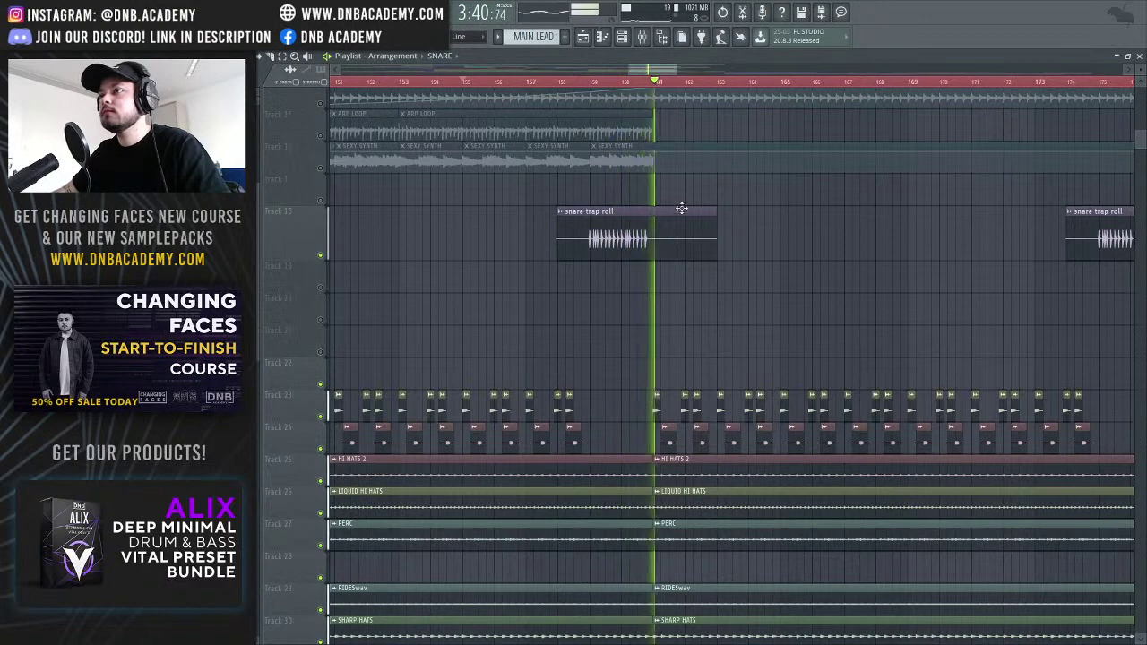
{"action": "key", "text": "space"}
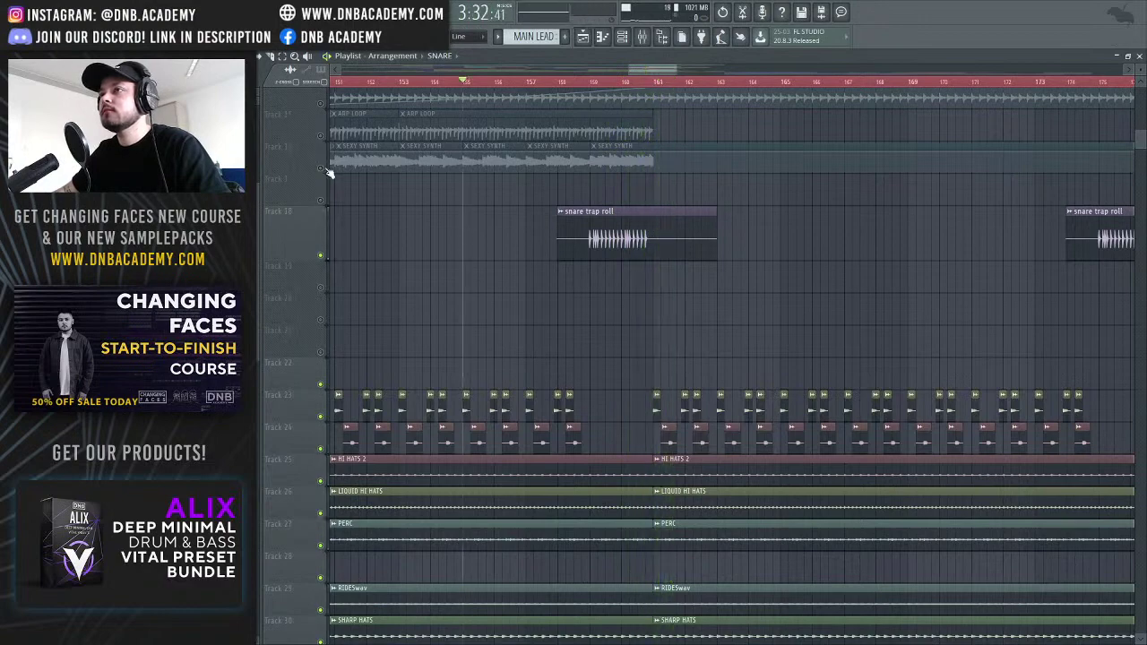
Unmute all playlist tracks and play the full mix from about bar 155 through the snare trap roll
{"action": "left_click", "coordinate": [328, 173]}
{"action": "left_click", "coordinate": [532, 82]}
{"action": "left_click_drag", "start_coordinate": [488, 82], "coordinate": [465, 82]}
{"action": "key", "text": "space"}
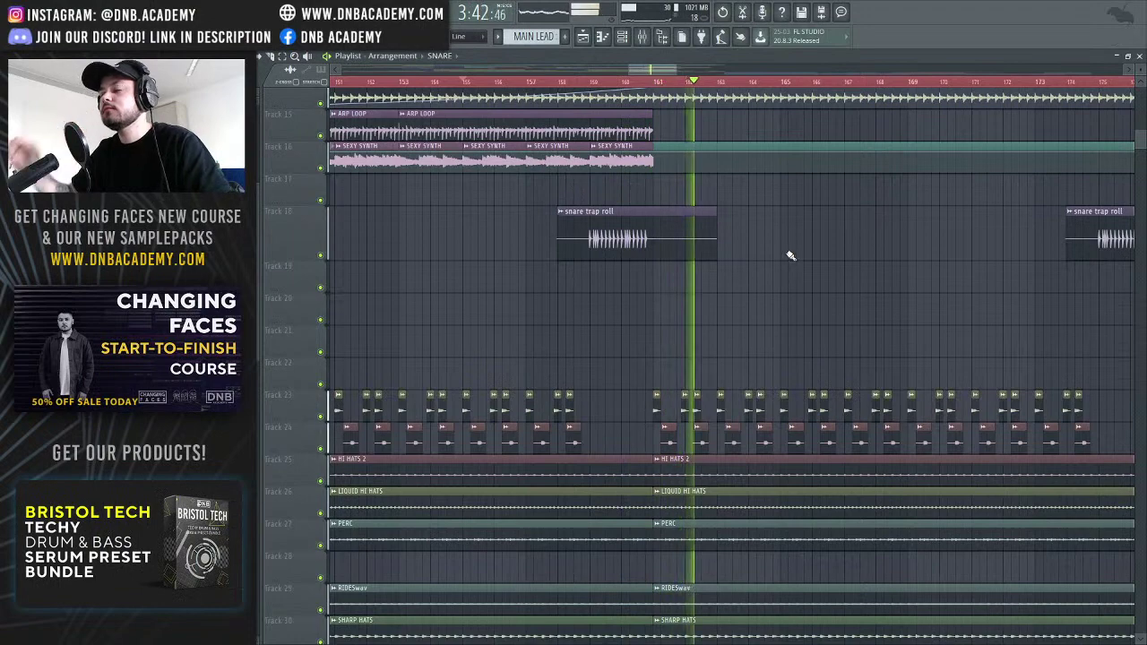
{"action": "scroll", "coordinate": [748, 318], "scroll_direction": "up", "scroll_amount": 3}
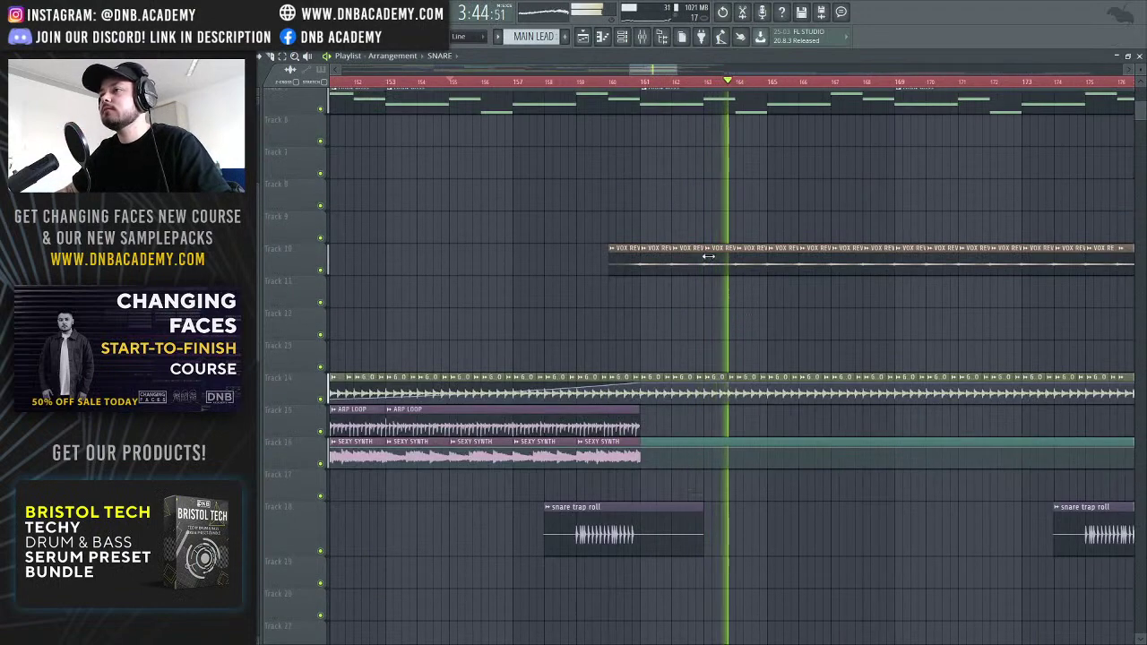
{"action": "key", "text": "space"}
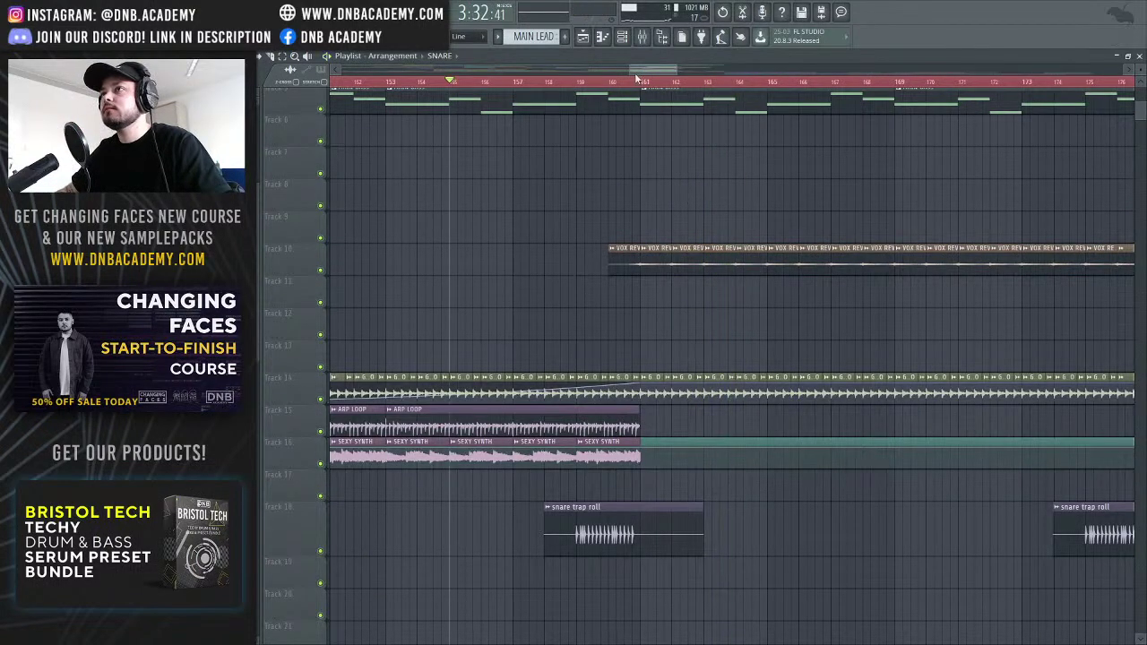
{"action": "left_click_drag", "start_coordinate": [629, 68], "coordinate": [520, 129]}
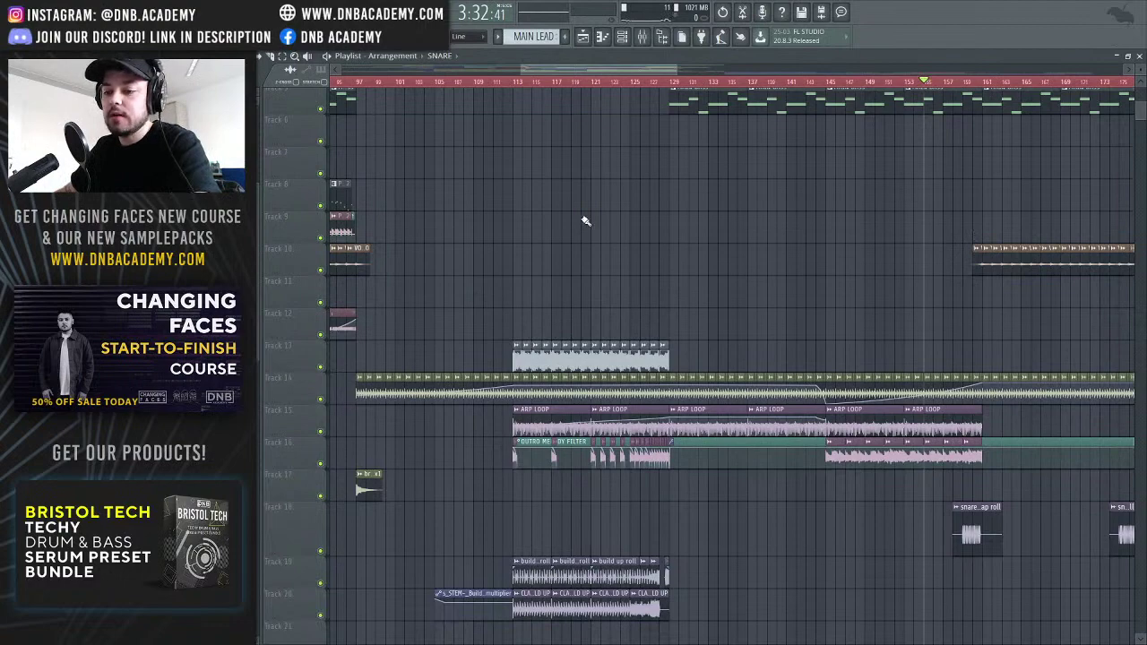
Examine the lead, pluck, arp, build-up and drum layers across both drops, with the playback position near bar 124
{"action": "scroll", "coordinate": [613, 173], "scroll_direction": "down", "scroll_amount": 5}
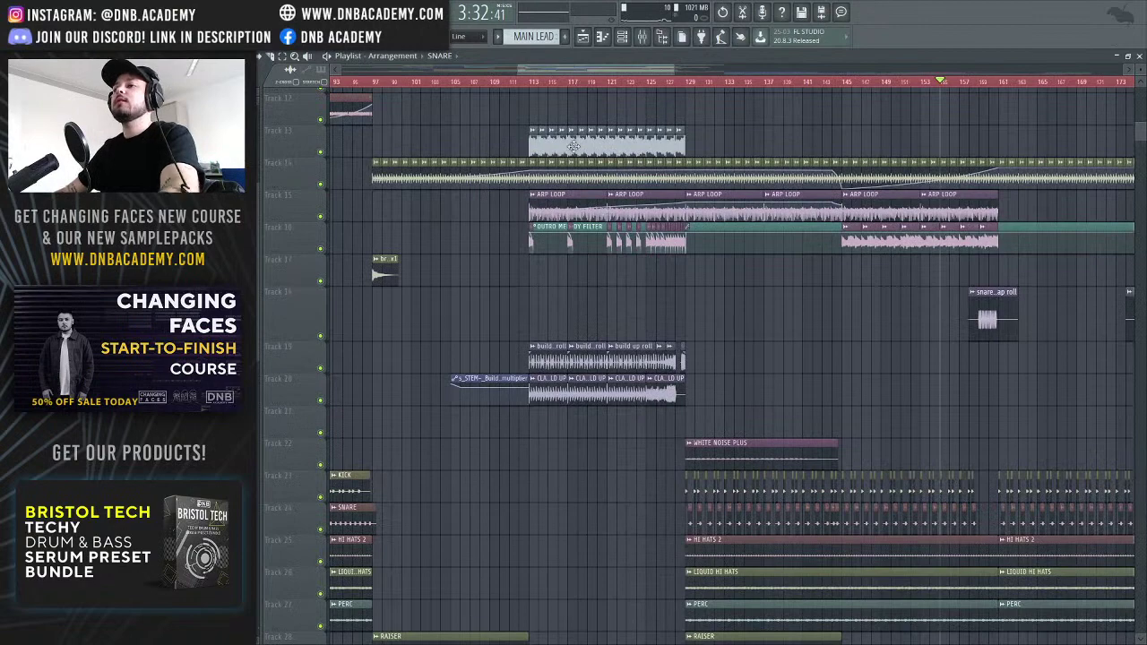
{"action": "scroll", "coordinate": [508, 185], "scroll_direction": "up", "scroll_amount": 6}
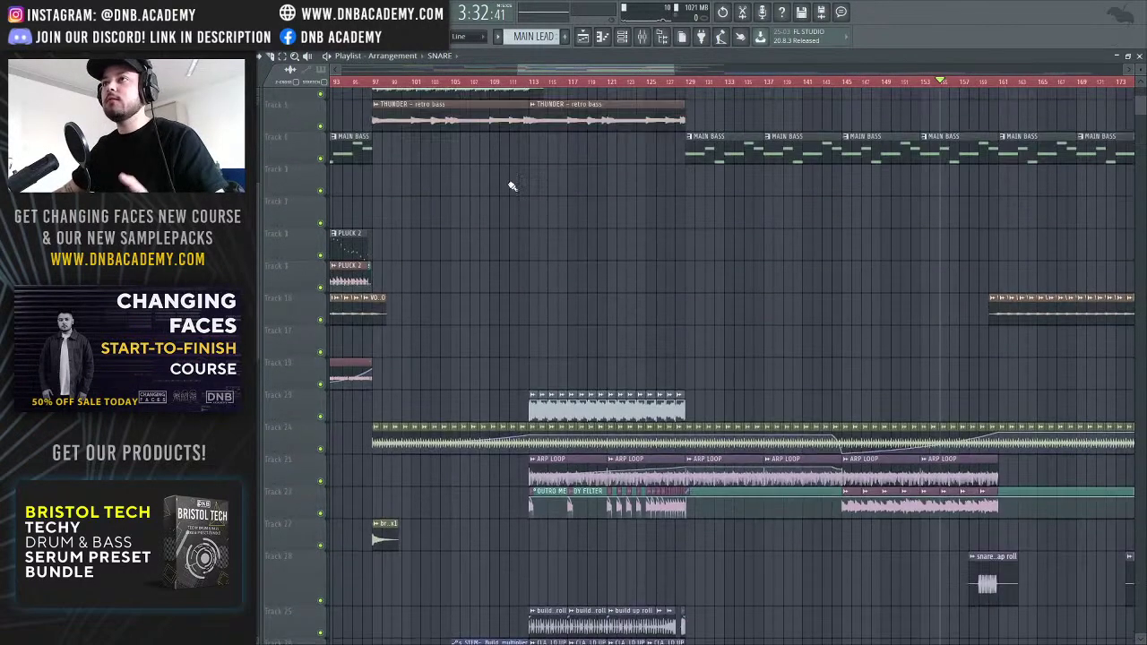
{"action": "scroll", "coordinate": [529, 87], "scroll_direction": "down", "scroll_amount": 4}
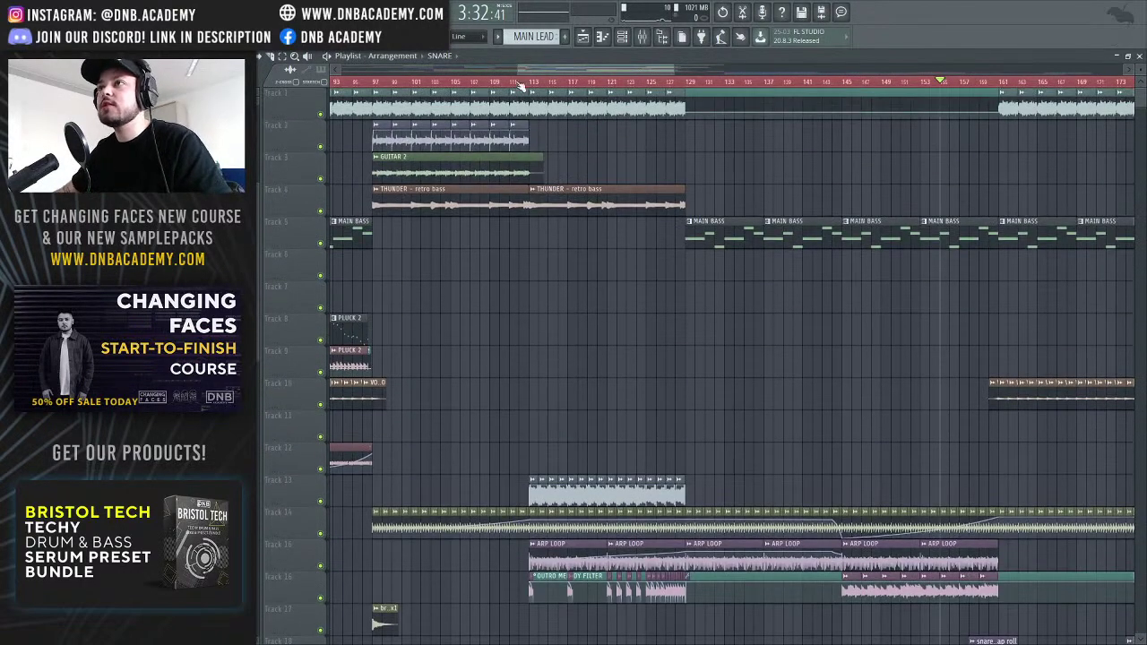
{"action": "scroll", "coordinate": [472, 142], "scroll_direction": "up", "scroll_amount": 2}
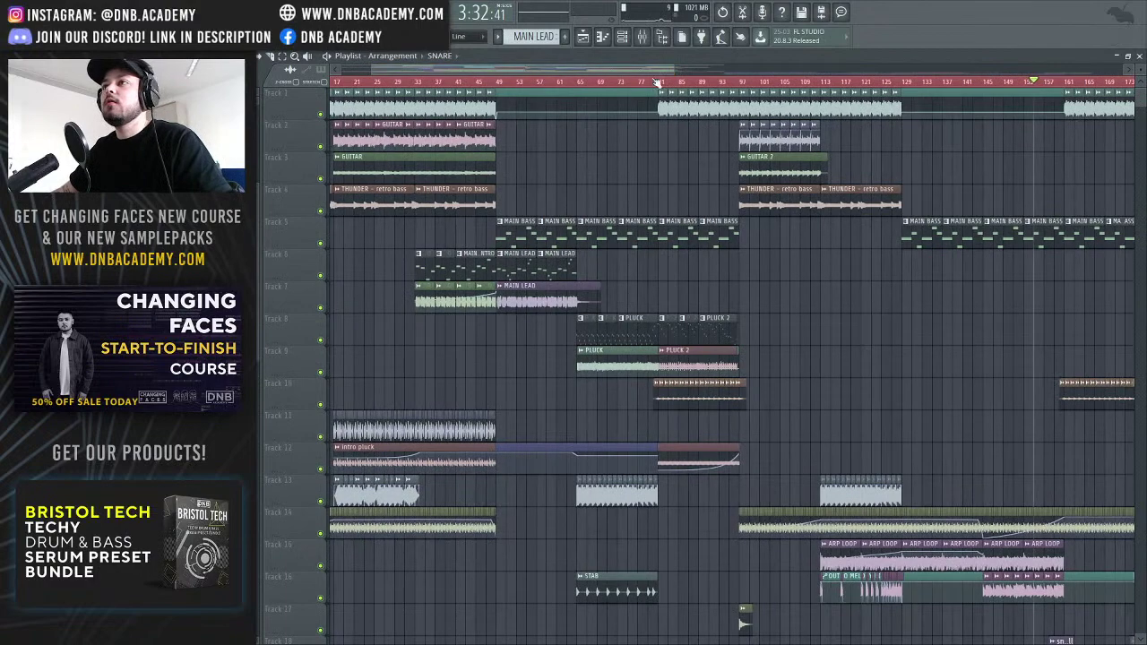
{"action": "scroll", "coordinate": [699, 81], "scroll_direction": "right", "scroll_amount": 3}
{"action": "left_click_drag", "start_coordinate": [714, 68], "coordinate": [796, 68]}
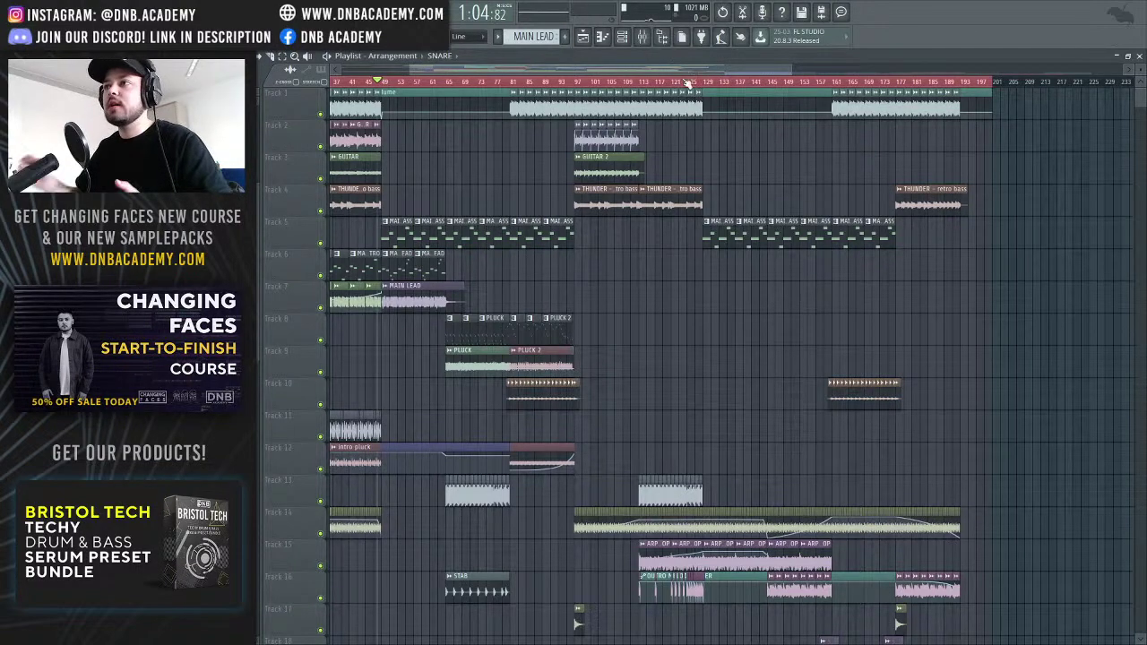
{"action": "scroll", "coordinate": [737, 259], "scroll_direction": "down", "scroll_amount": 4}
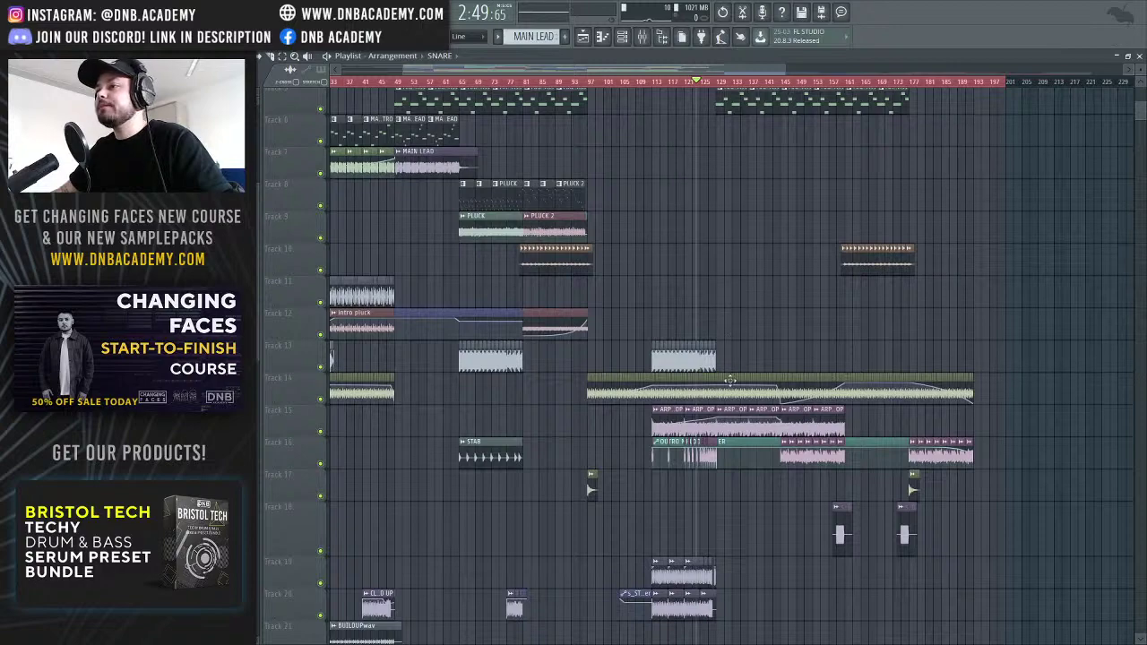
{"action": "scroll", "coordinate": [652, 406], "scroll_direction": "down", "scroll_amount": 5}
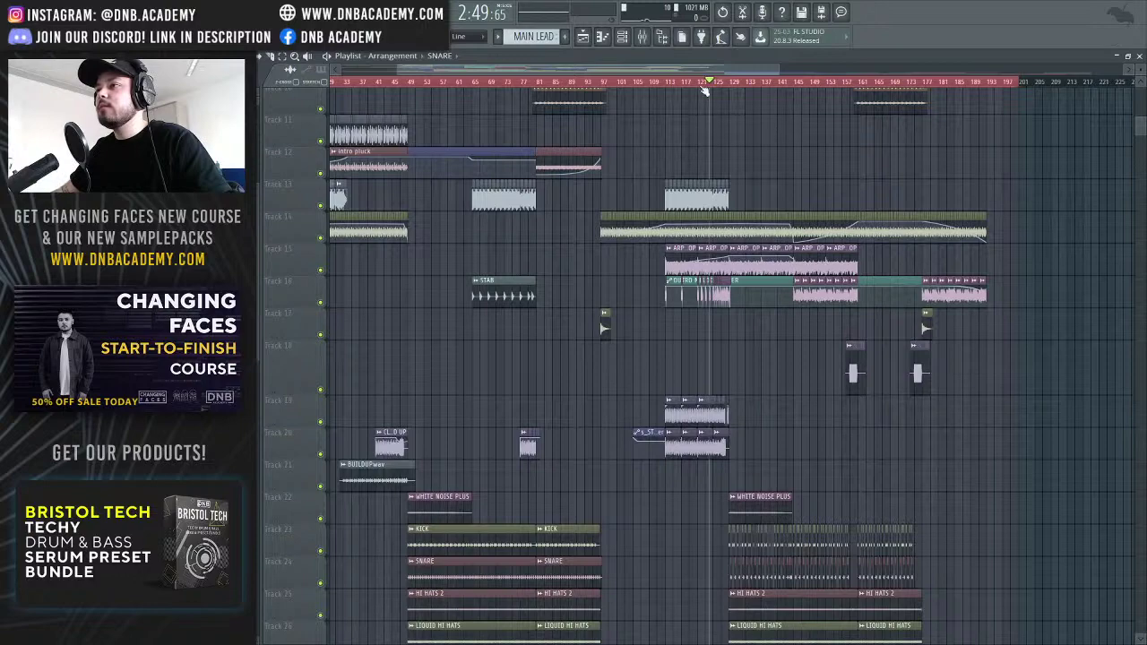
{"action": "scroll", "coordinate": [750, 81], "scroll_direction": "right", "scroll_amount": 5}
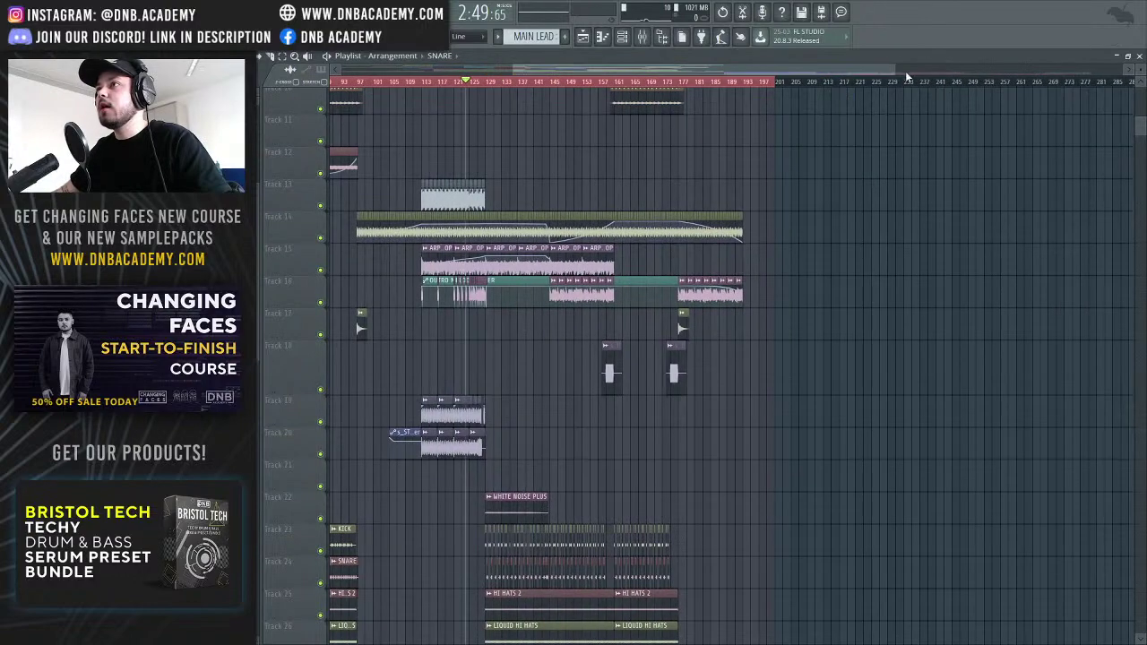
Solo the arp loop track, play from about bar 124, and restore all tracks to hear the second drop from bar 129
{"action": "left_click_drag", "start_coordinate": [905, 73], "coordinate": [632, 112]}
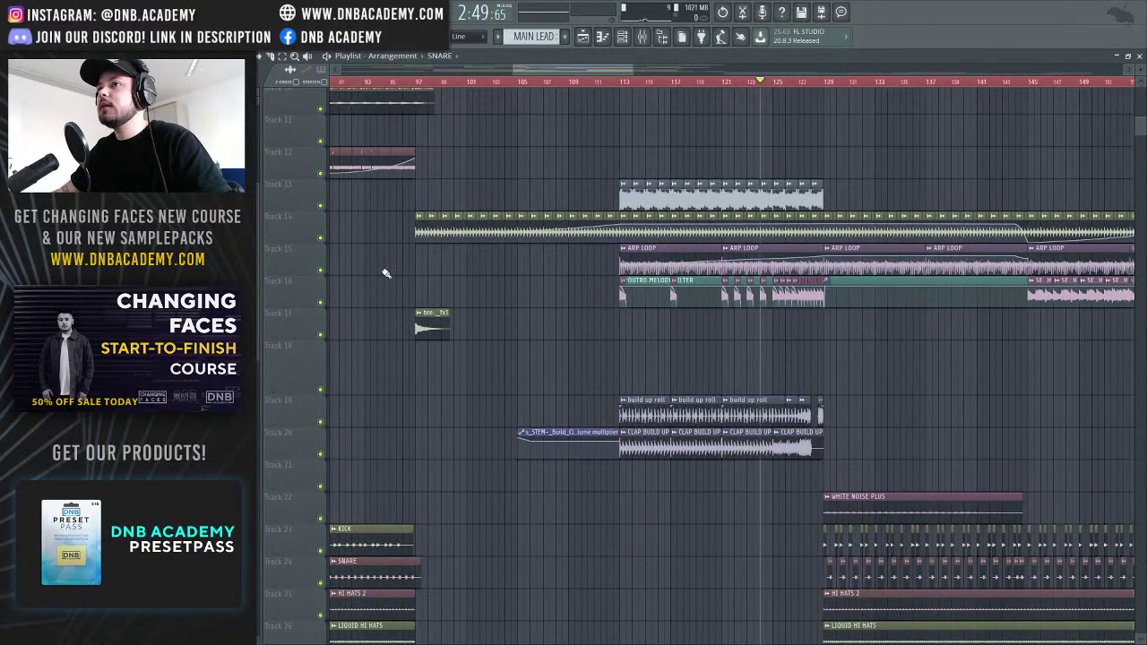
{"action": "right_click", "coordinate": [320, 271]}
{"action": "key", "text": "space"}
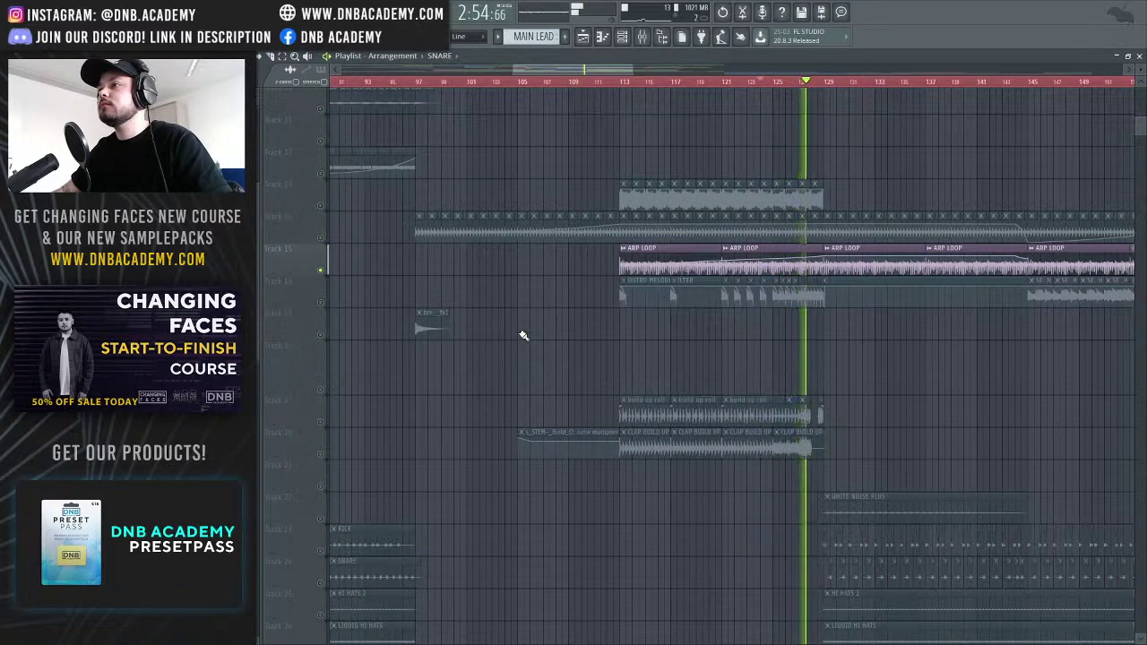
{"action": "right_click", "coordinate": [321, 303]}
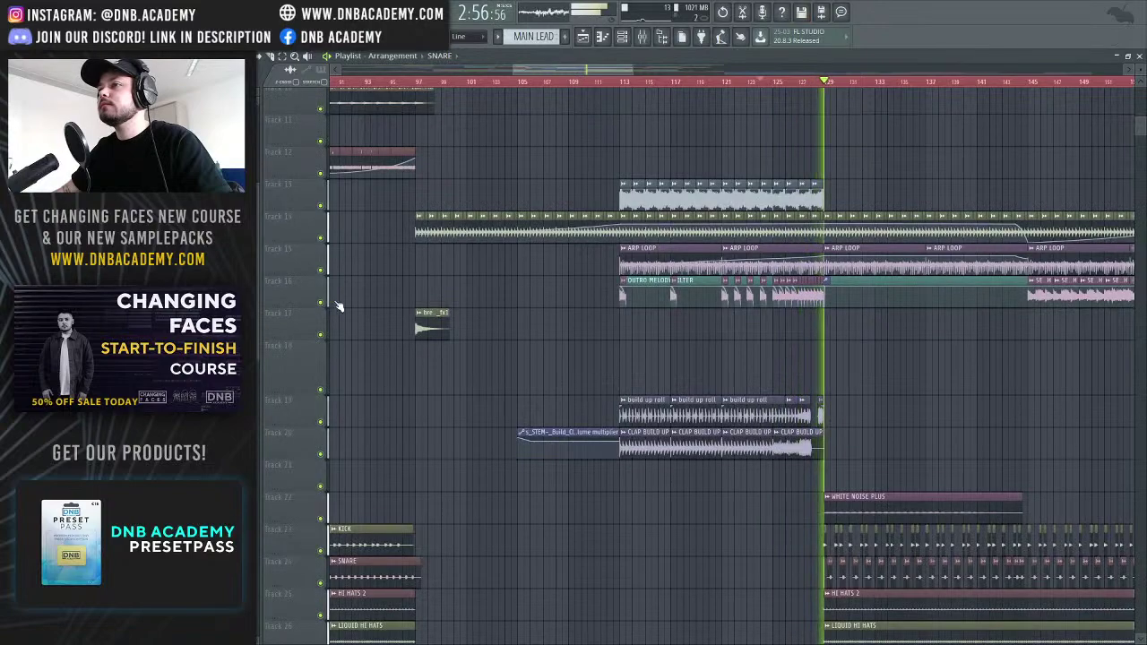
{"action": "left_click_drag", "start_coordinate": [554, 70], "coordinate": [598, 85]}
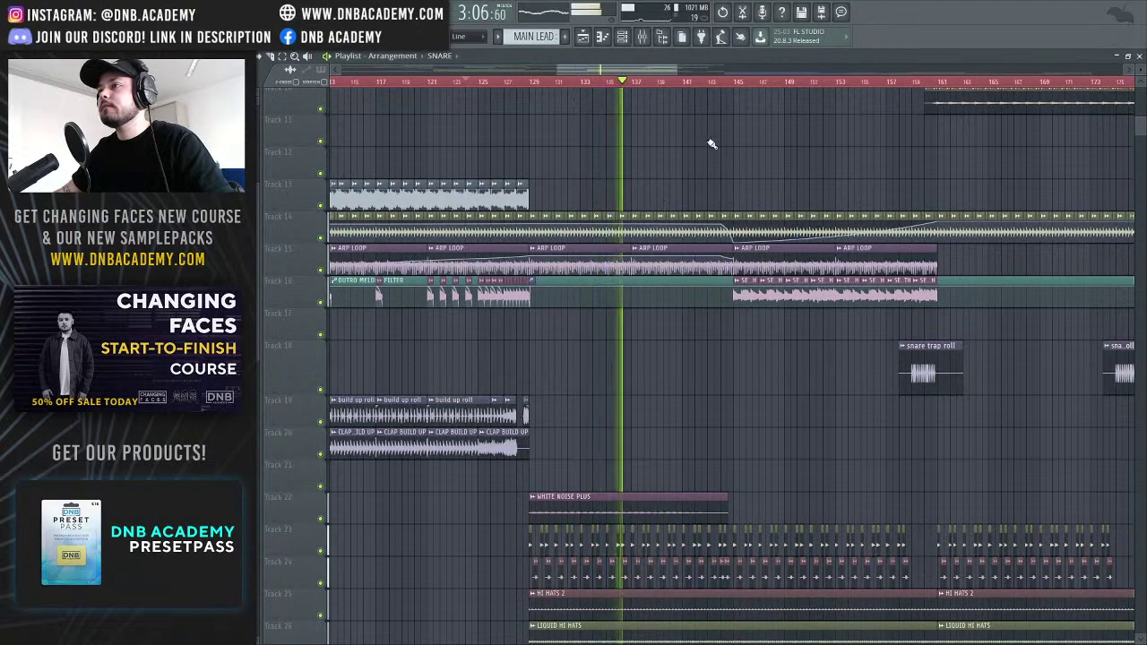
{"action": "key", "text": "space"}
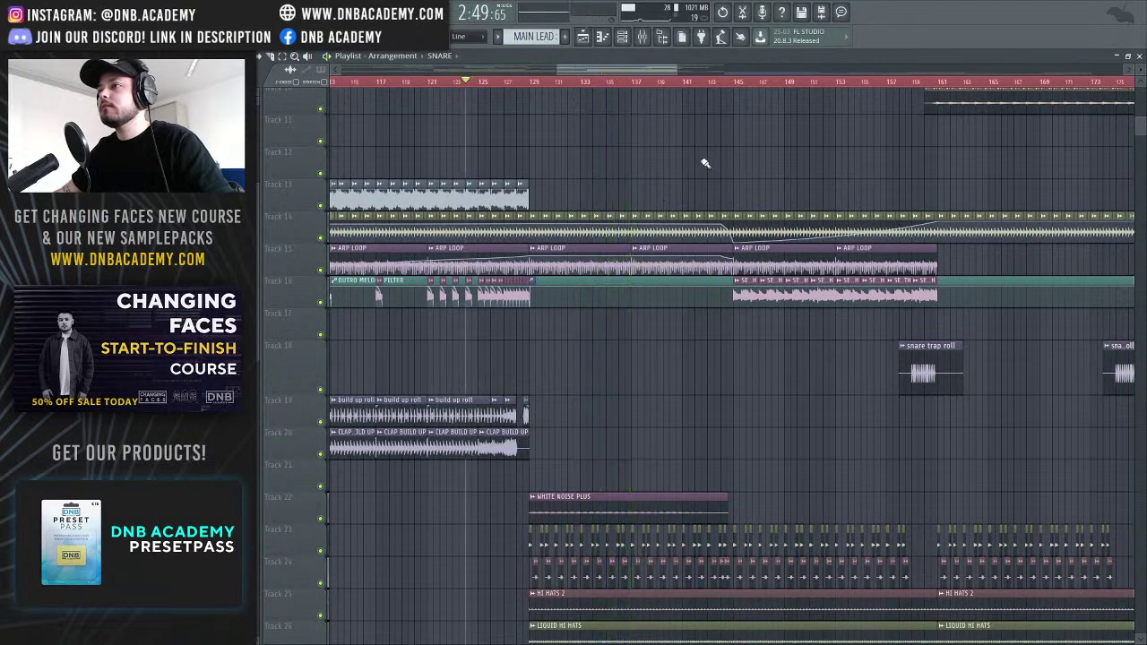
Play the second drop from about bar 145 in the full mix and with the Track 16 melody soloed
{"action": "scroll", "coordinate": [682, 259], "scroll_direction": "down", "scroll_amount": 1}
{"action": "scroll", "coordinate": [683, 259], "scroll_direction": "up", "scroll_amount": 5}
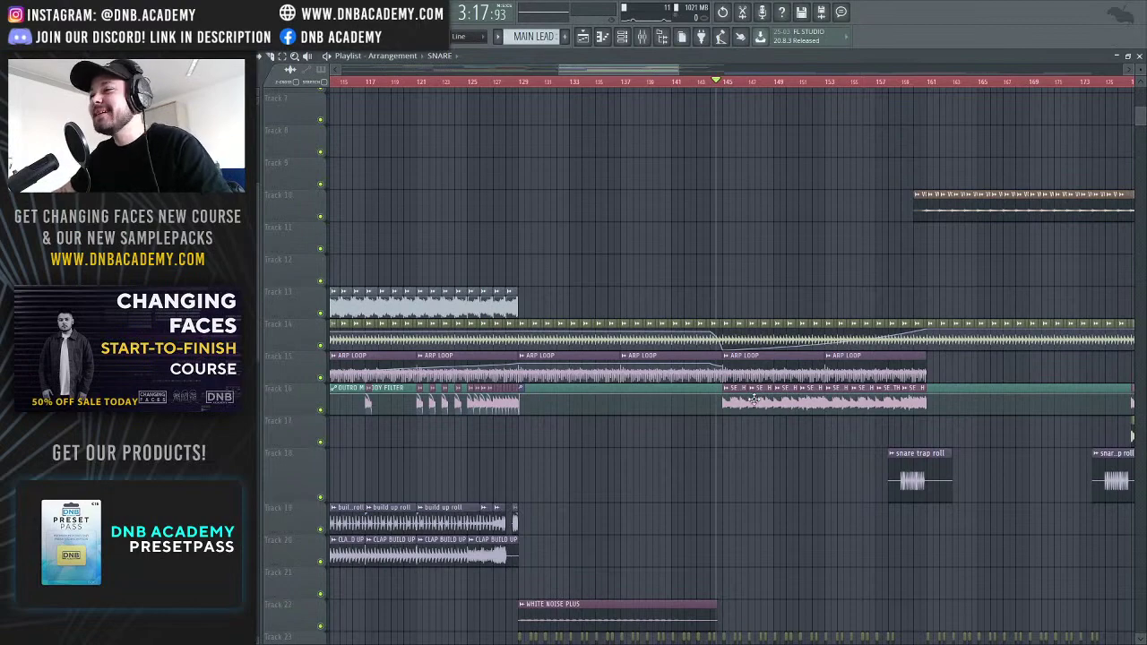
{"action": "scroll", "coordinate": [753, 403], "scroll_direction": "down", "scroll_amount": 3}
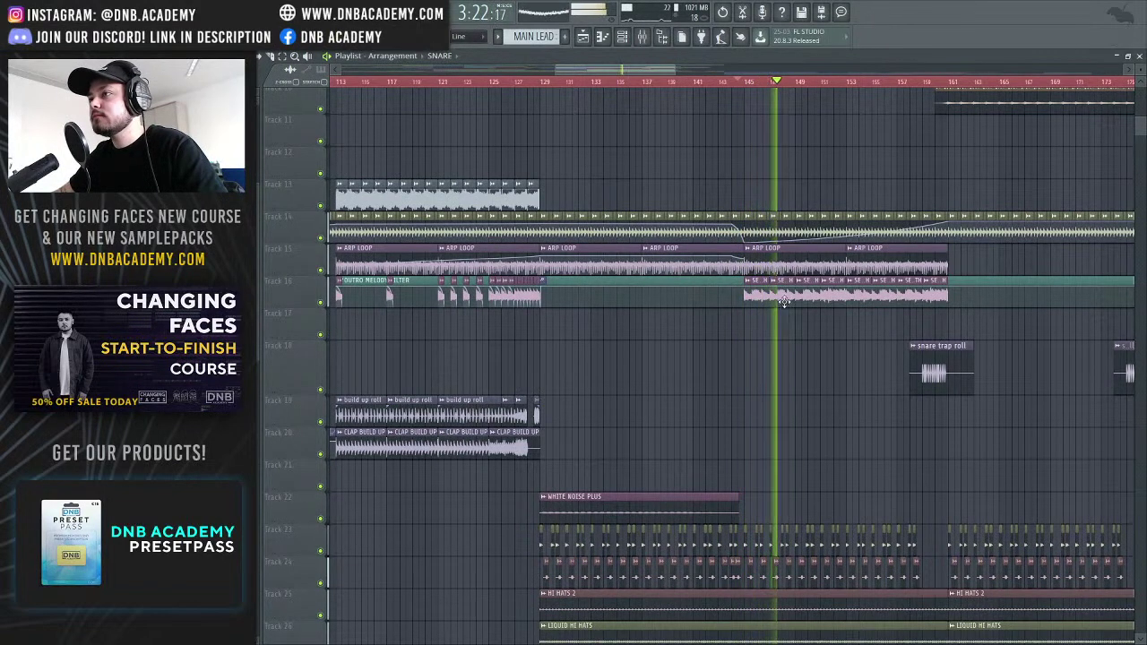
{"action": "right_click", "coordinate": [322, 302]}
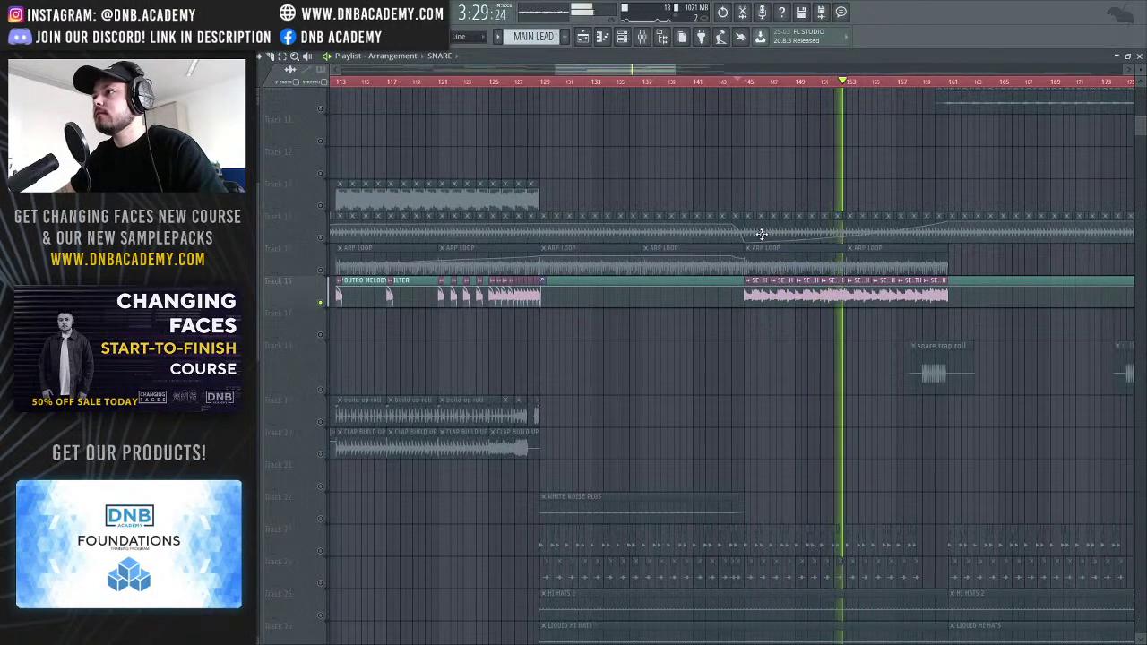
{"action": "key", "text": "space"}
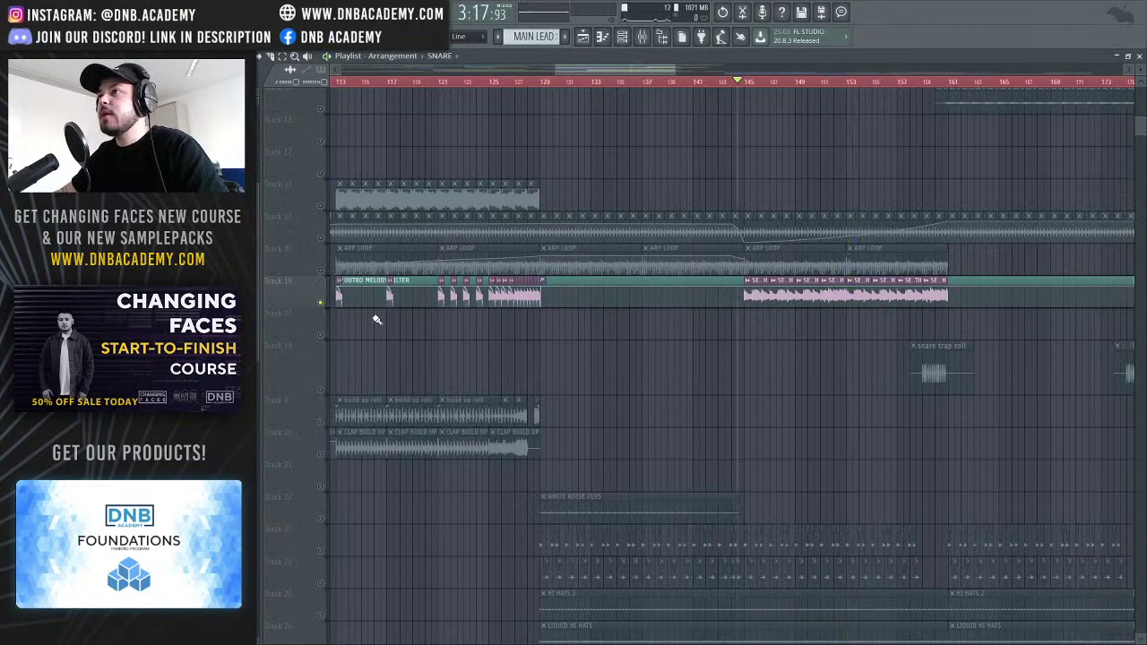
{"action": "key", "text": "space"}
{"action": "key", "text": "space"}
Play the soloed stab clip on Track 16 from about bar 65 and restore all playlist tracks
{"action": "left_click_drag", "start_coordinate": [577, 77], "coordinate": [476, 84]}
{"action": "key", "text": "space"}
{"action": "key", "text": "space"}
{"action": "left_click", "coordinate": [321, 303]}
{"action": "right_click", "coordinate": [322, 303]}
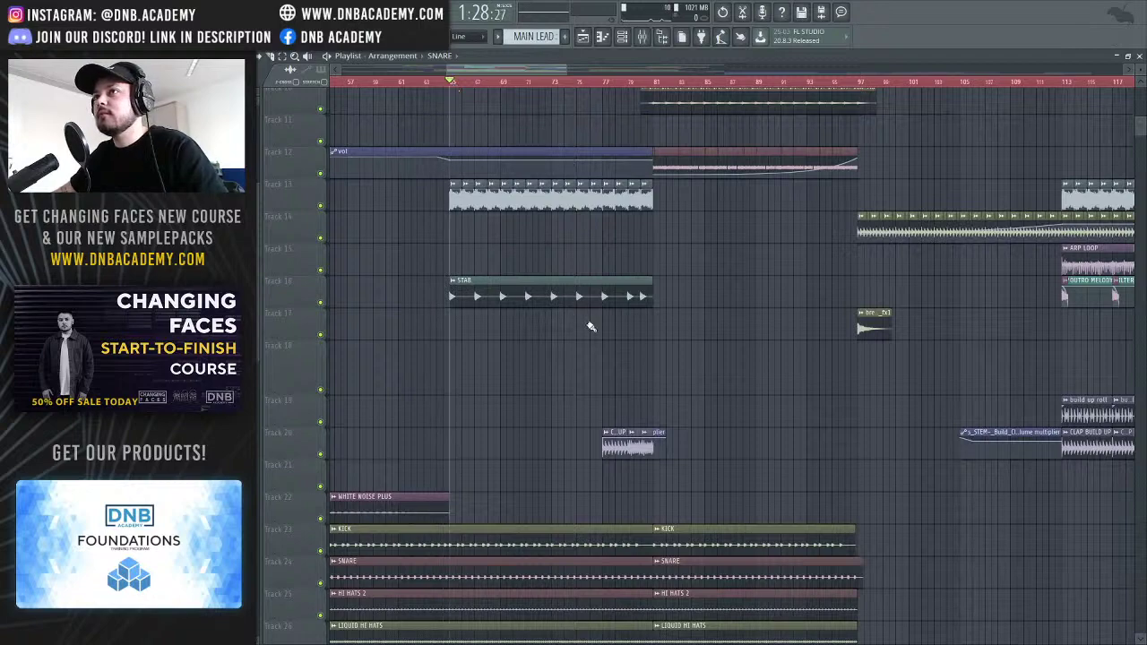
Mute Tracks 13, 14 and 15 and play the second build-up from bar 113
{"action": "scroll", "coordinate": [559, 84], "scroll_direction": "right", "scroll_amount": 5}
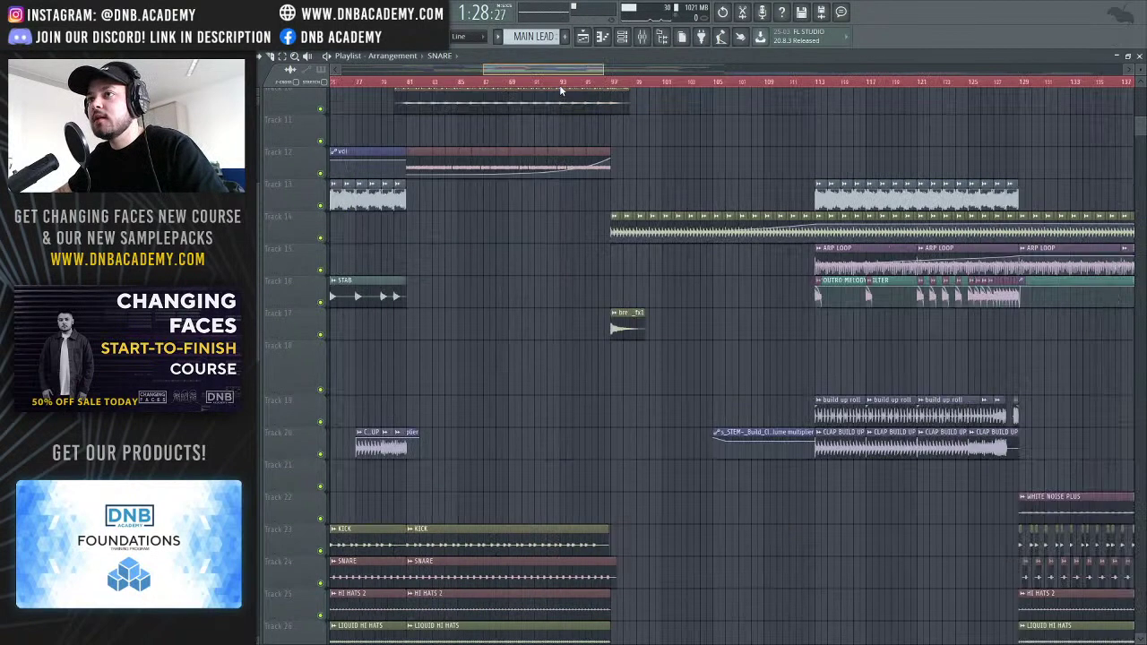
{"action": "scroll", "coordinate": [573, 88], "scroll_direction": "right", "scroll_amount": 8}
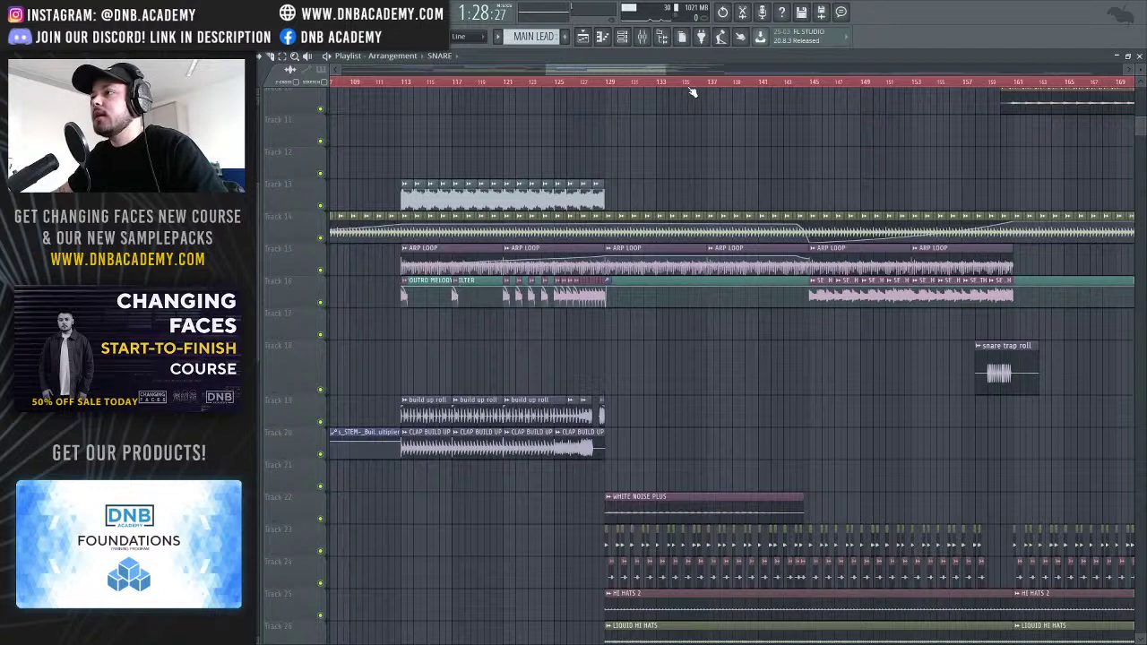
{"action": "left_click_drag", "start_coordinate": [659, 70], "coordinate": [488, 87]}
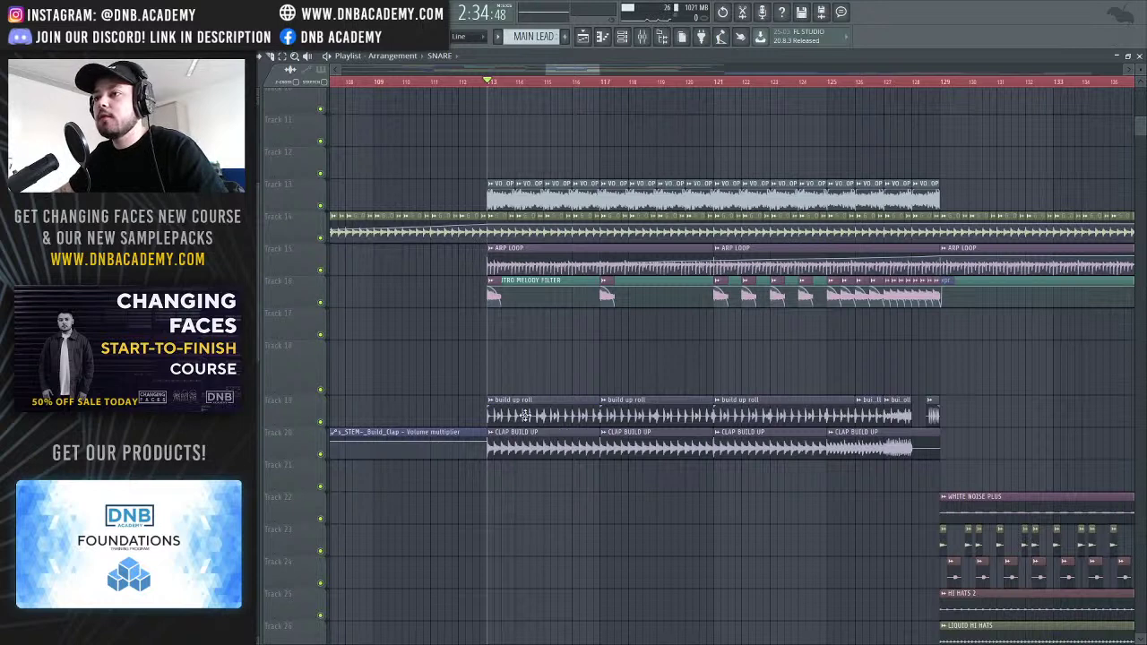
{"action": "left_click", "coordinate": [321, 269]}
{"action": "left_click", "coordinate": [320, 238]}
{"action": "left_click", "coordinate": [321, 205]}
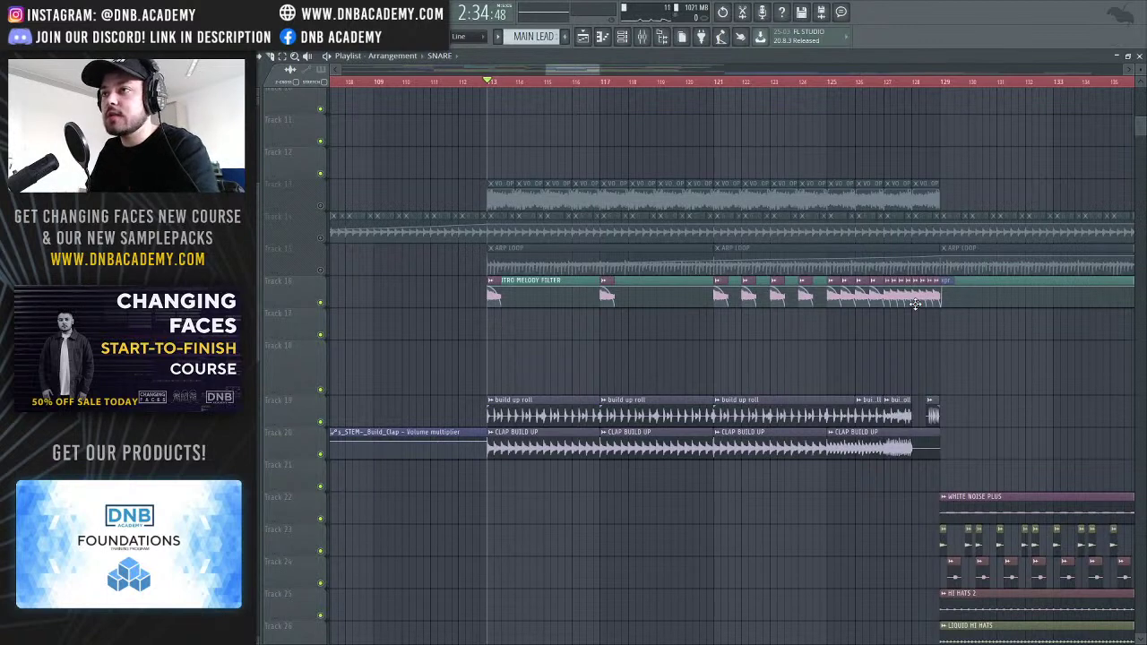
{"action": "key", "text": "space"}
{"action": "key", "text": "space"}
Solo the Track 16 melody with the build up roll and clap build-up tracks, and play them from bar 113
{"action": "right_click", "coordinate": [320, 302]}
{"action": "left_click", "coordinate": [320, 421]}
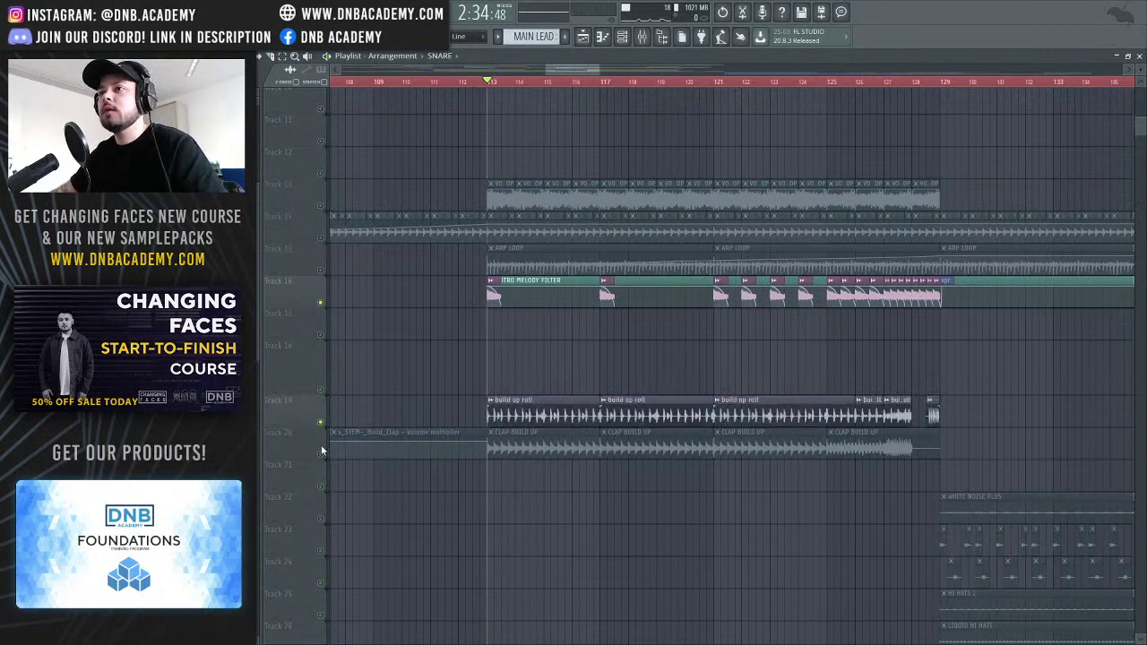
{"action": "left_click", "coordinate": [320, 454]}
{"action": "key", "text": "space"}
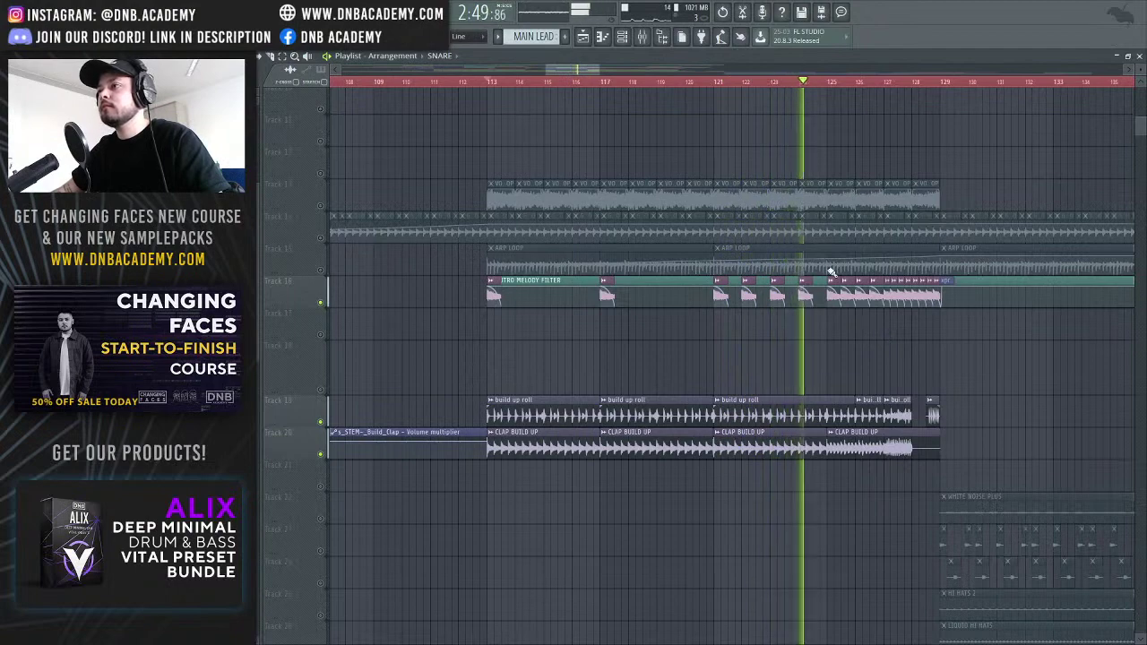
{"action": "left_click_drag", "start_coordinate": [582, 72], "coordinate": [587, 72]}
{"action": "scroll", "coordinate": [638, 171], "scroll_direction": "right", "scroll_amount": 1}
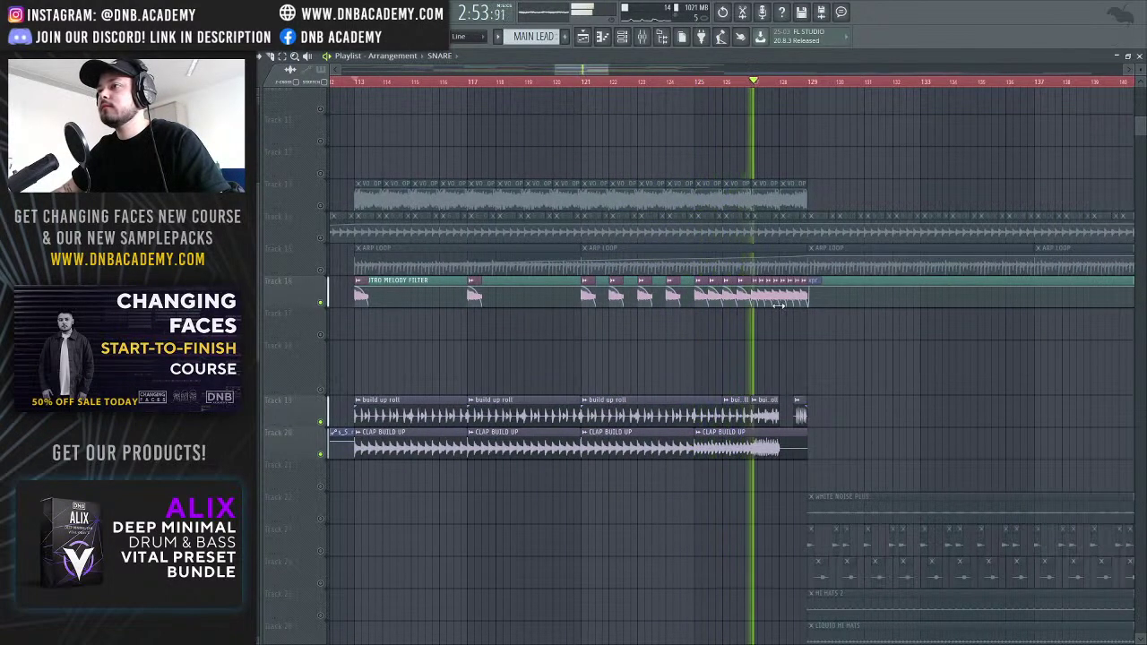
Solo the arp loop briefly, restore all playlist tracks, and set the playback position to about bar 125
{"action": "left_click", "coordinate": [321, 271], "text": "ctrl"}
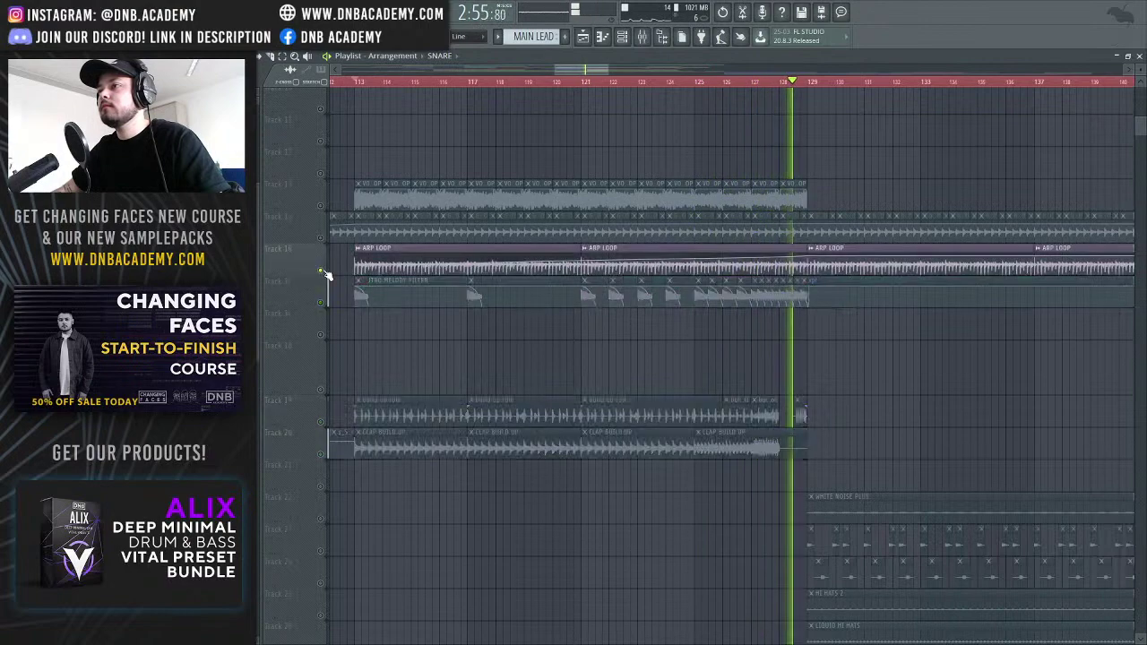
{"action": "left_click", "coordinate": [697, 82]}
{"action": "key", "text": "space"}
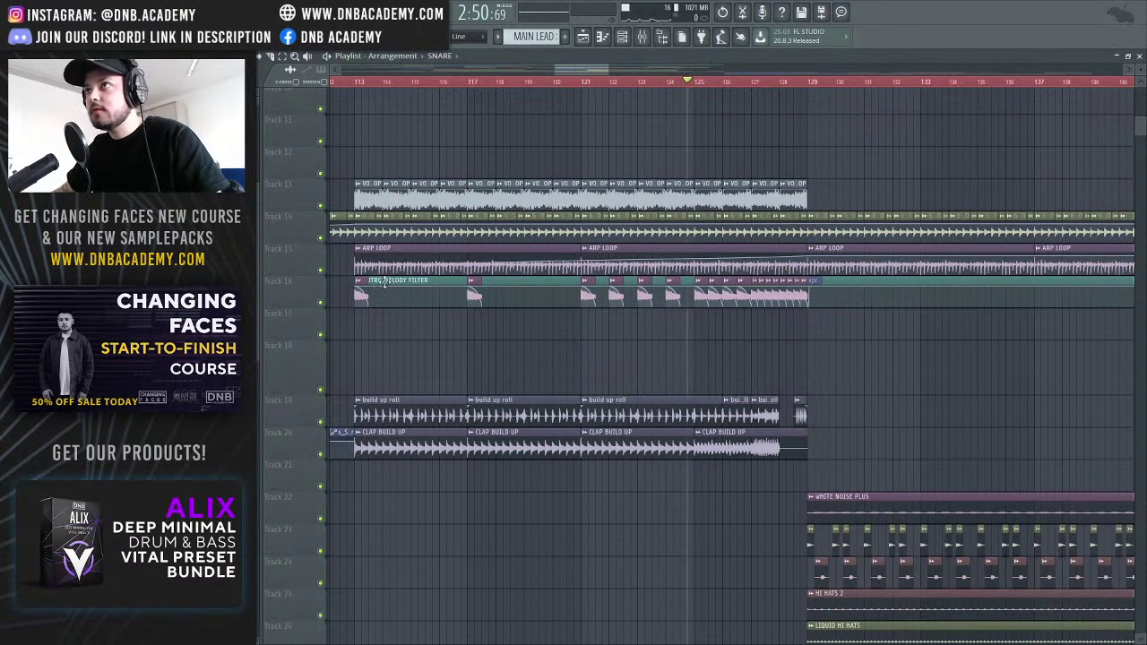
Mute the Track 16 melody and play the end of the build-up from about bar 125 without it
{"action": "left_click", "coordinate": [320, 303]}
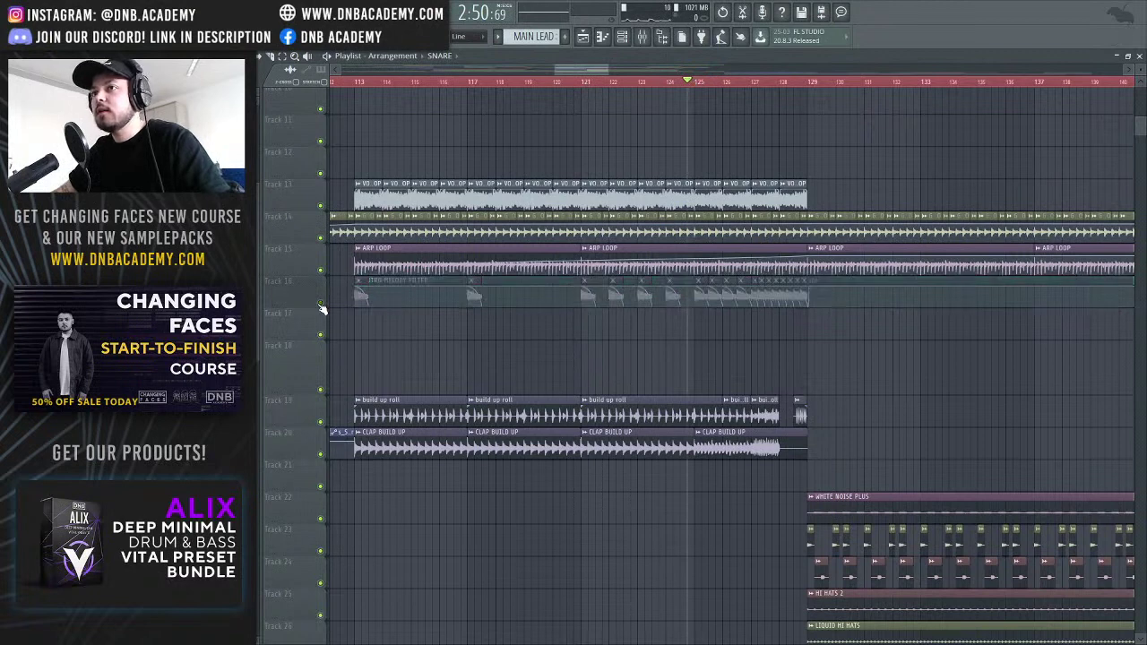
{"action": "key", "text": "space"}
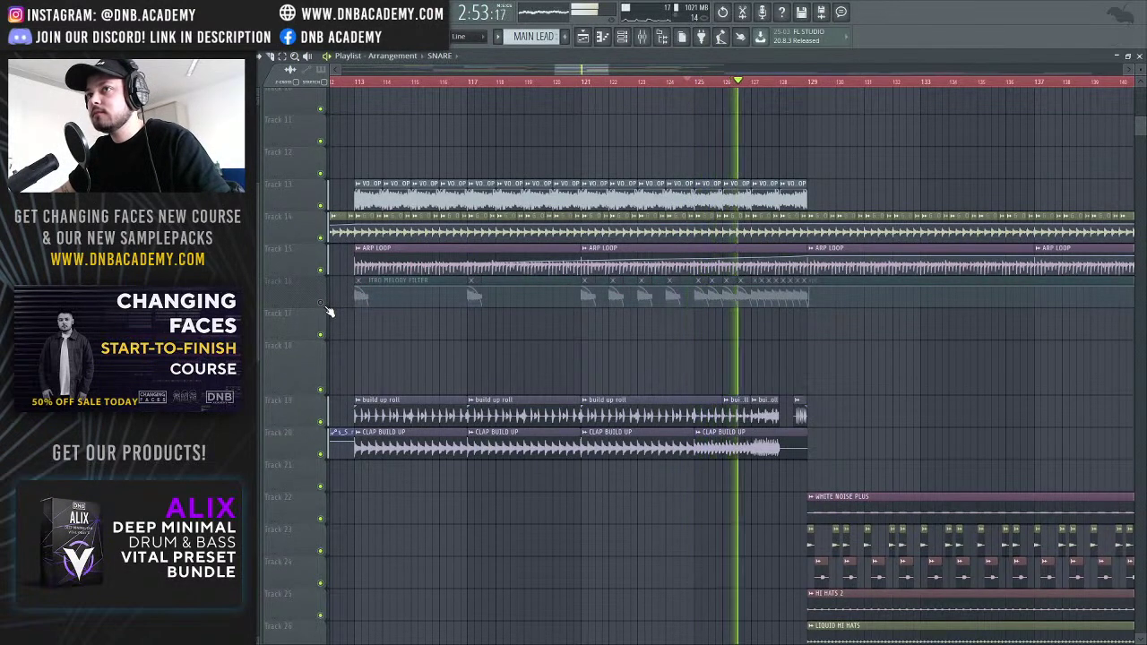
{"action": "key", "text": "space"}
Unmute the Track 16 melody and play the full build-up from about bar 125 into the drop at bar 129
{"action": "left_click", "coordinate": [321, 303]}
{"action": "key", "text": "space"}
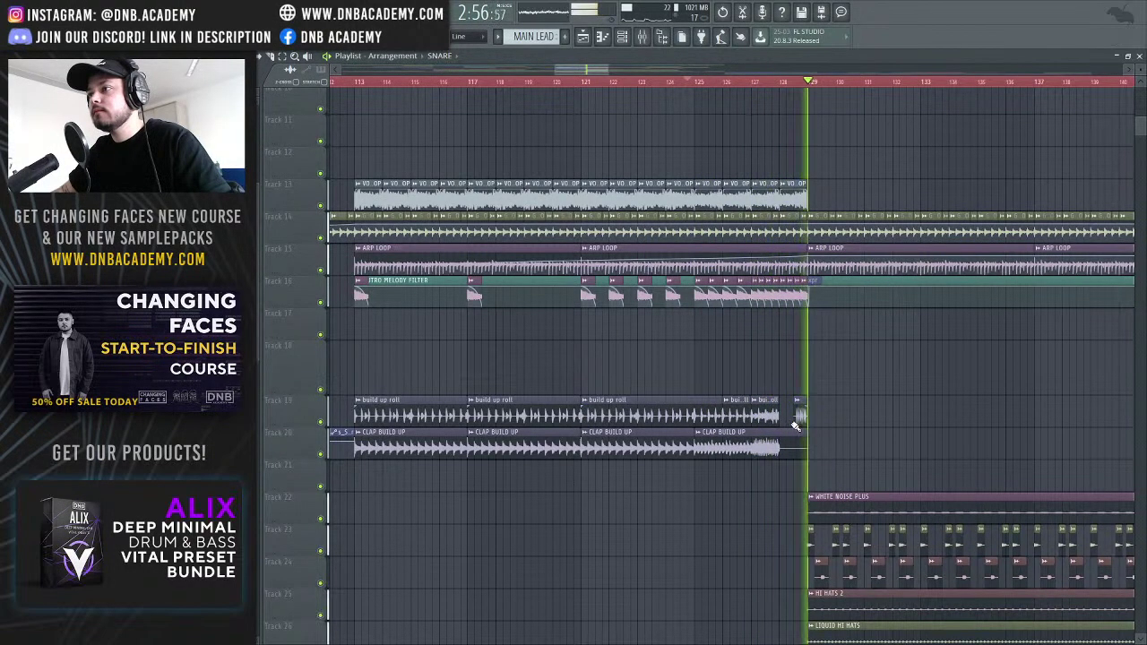
{"action": "left_click_drag", "start_coordinate": [608, 70], "coordinate": [678, 71]}
{"action": "scroll", "coordinate": [547, 297], "scroll_direction": "up", "scroll_amount": 3}
{"action": "key", "text": "space"}
Examine the lower playlist tracks, including the THUNDER_ACAPELLA clip and the separate Thunder vocal stems from bar 201 onward
{"action": "scroll", "coordinate": [555, 299], "scroll_direction": "down", "scroll_amount": 3}
{"action": "scroll", "coordinate": [564, 300], "scroll_direction": "down", "scroll_amount": 9}
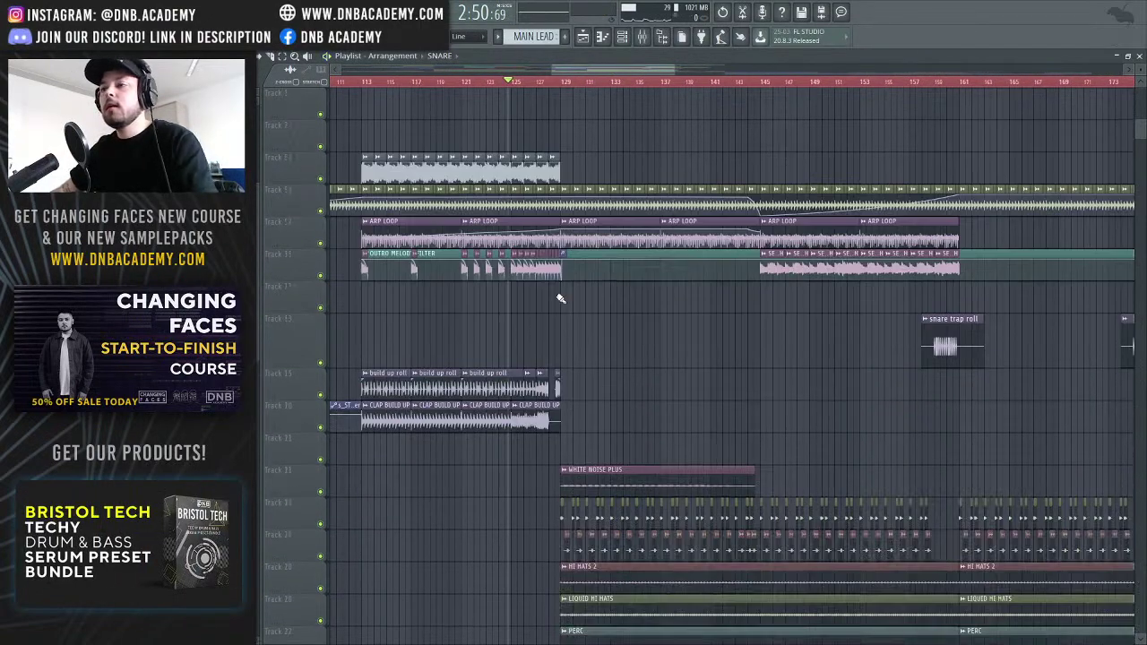
{"action": "scroll", "coordinate": [583, 303], "scroll_direction": "up", "scroll_amount": 7}
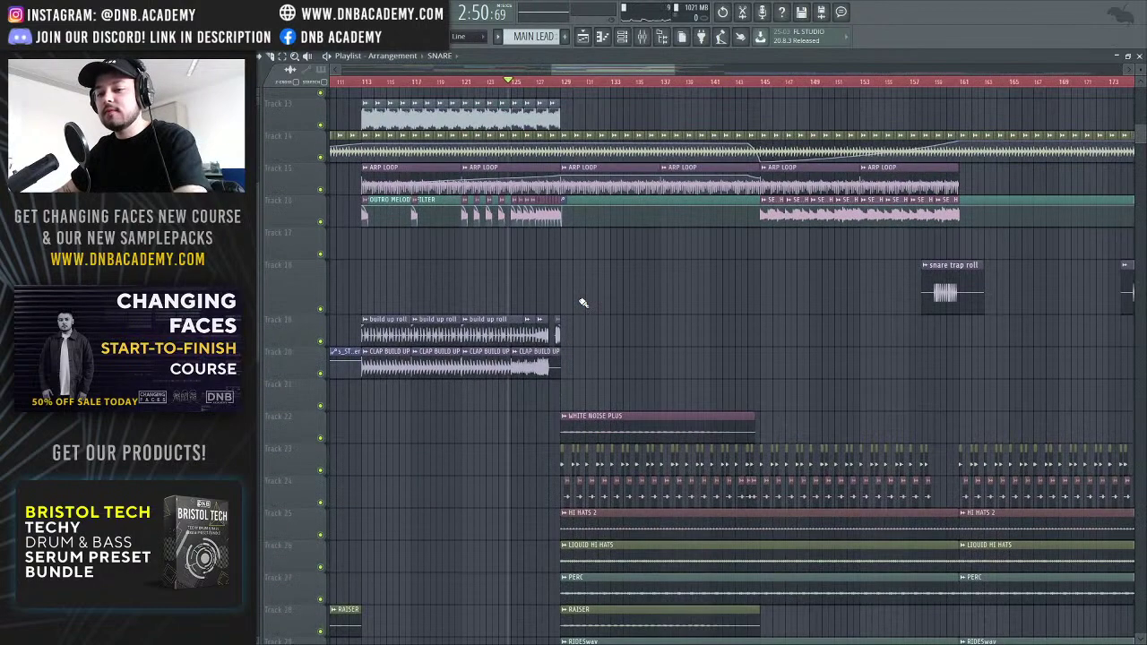
{"action": "scroll", "coordinate": [583, 303], "scroll_direction": "up", "scroll_amount": 5}
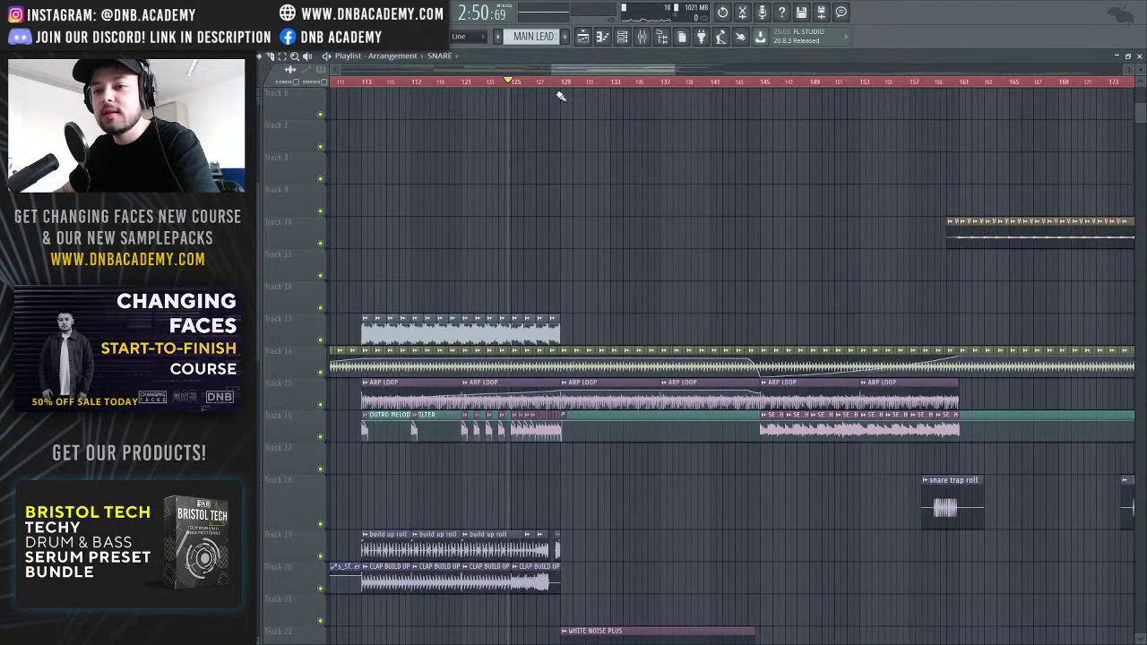
{"action": "left_click_drag", "start_coordinate": [578, 71], "coordinate": [821, 271]}
{"action": "scroll", "coordinate": [782, 320], "scroll_direction": "down", "scroll_amount": 15}
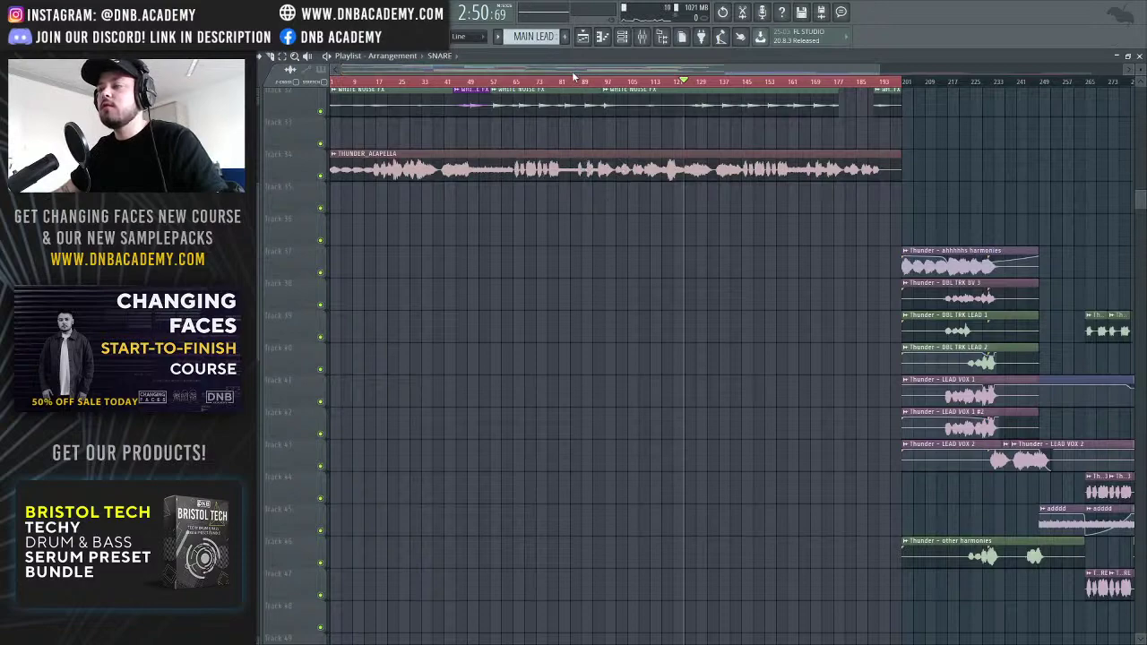
{"action": "left_click_drag", "start_coordinate": [690, 78], "coordinate": [941, 135]}
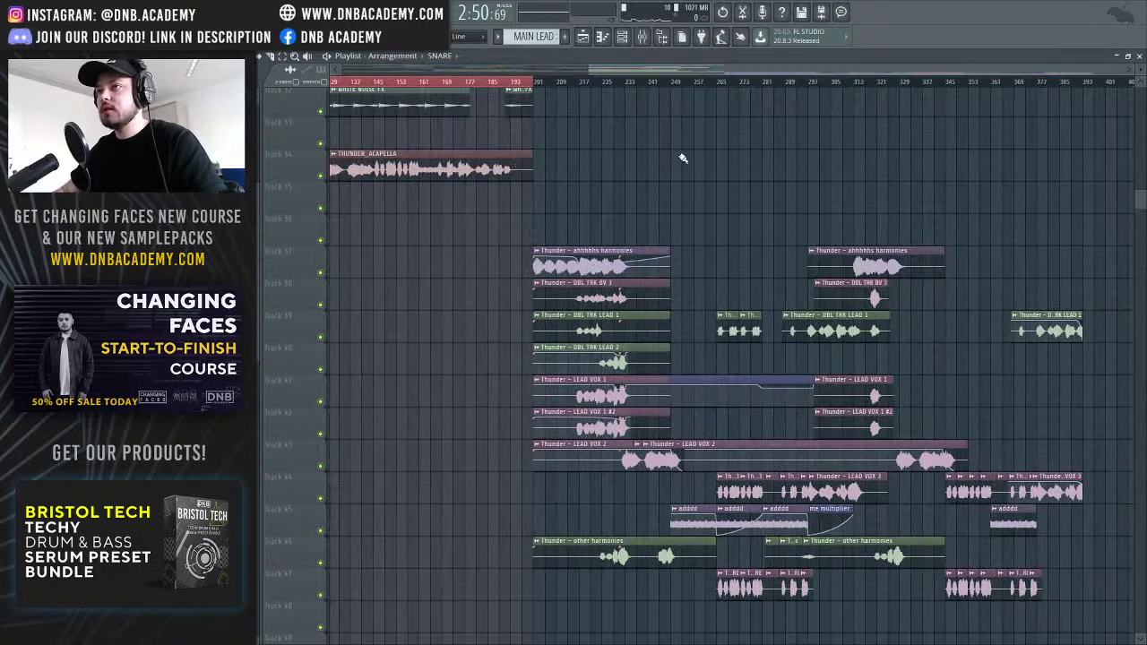
Select the playlist time range from bar 201 to about bar 393, covering all the separate Thunder vocal stems
{"action": "left_click_drag", "start_coordinate": [535, 81], "coordinate": [1084, 216]}
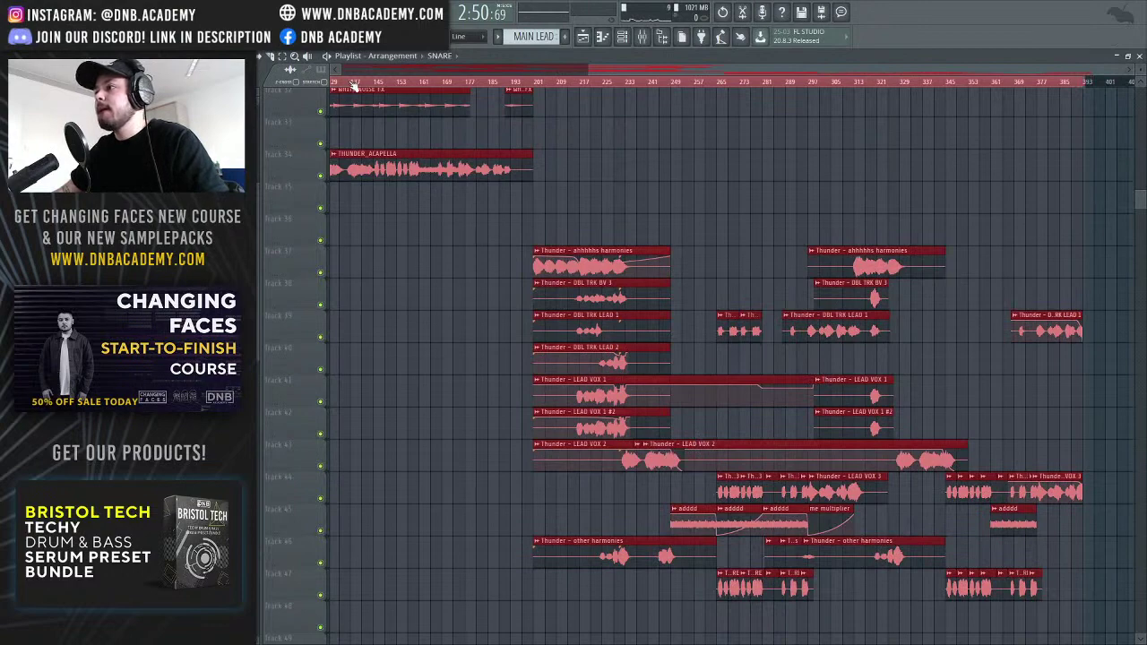
{"action": "left_click", "coordinate": [631, 184]}
{"action": "scroll", "coordinate": [636, 212], "scroll_direction": "up", "scroll_amount": 5}
{"action": "scroll", "coordinate": [636, 212], "scroll_direction": "up", "scroll_amount": 10}
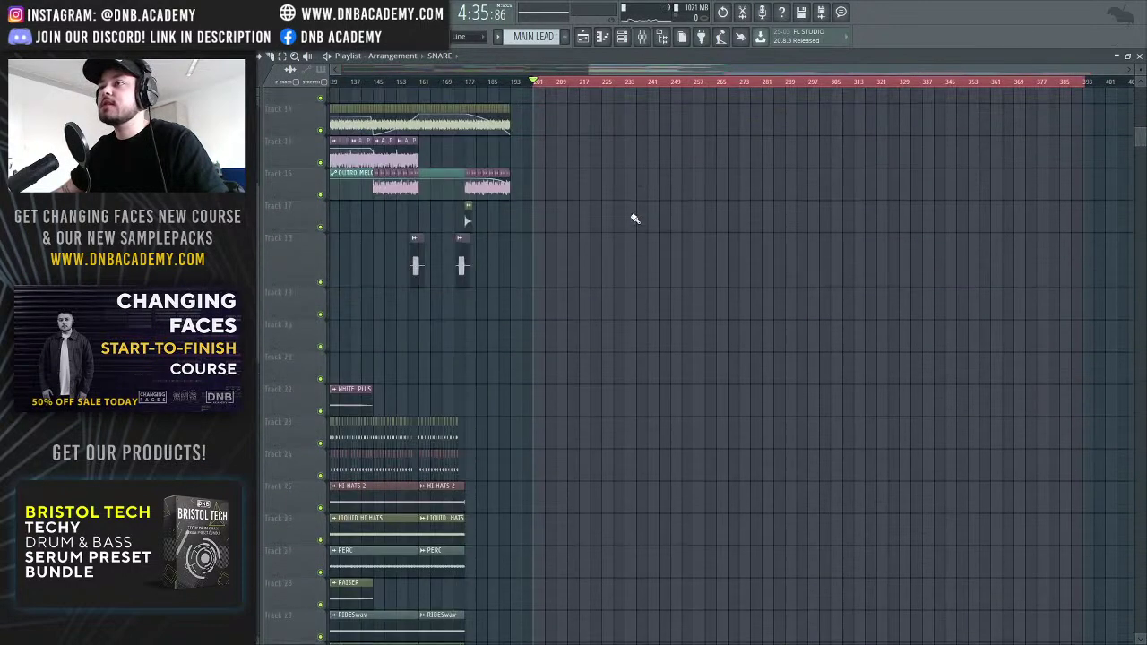
{"action": "scroll", "coordinate": [633, 224], "scroll_direction": "down", "scroll_amount": 15}
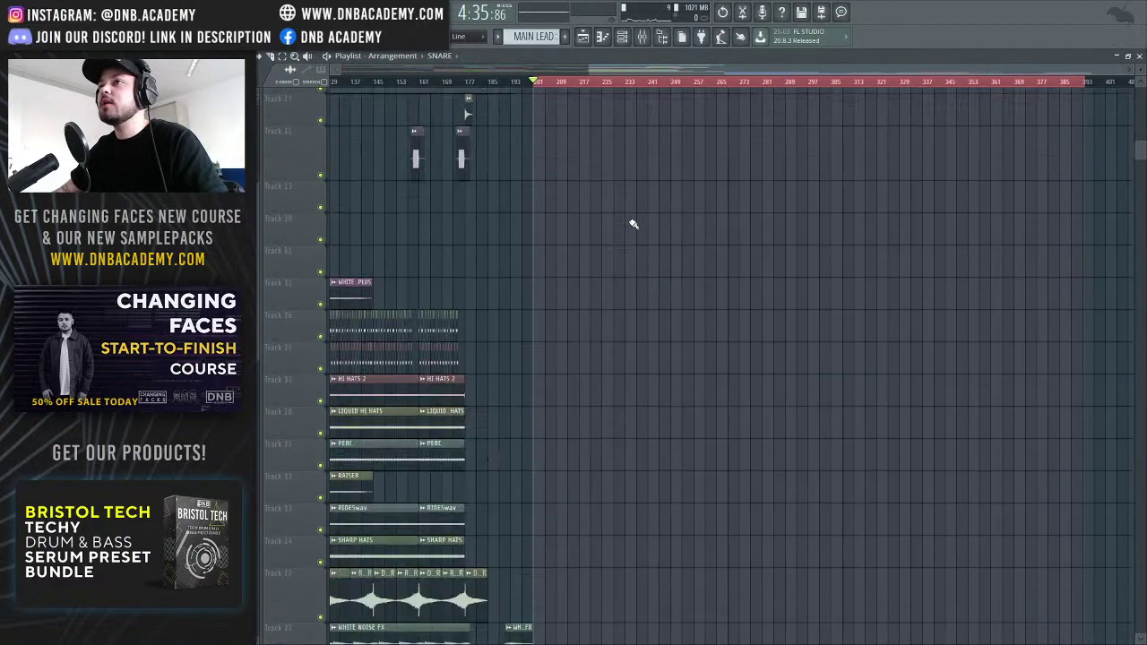
{"action": "scroll", "coordinate": [633, 224], "scroll_direction": "up", "scroll_amount": 2}
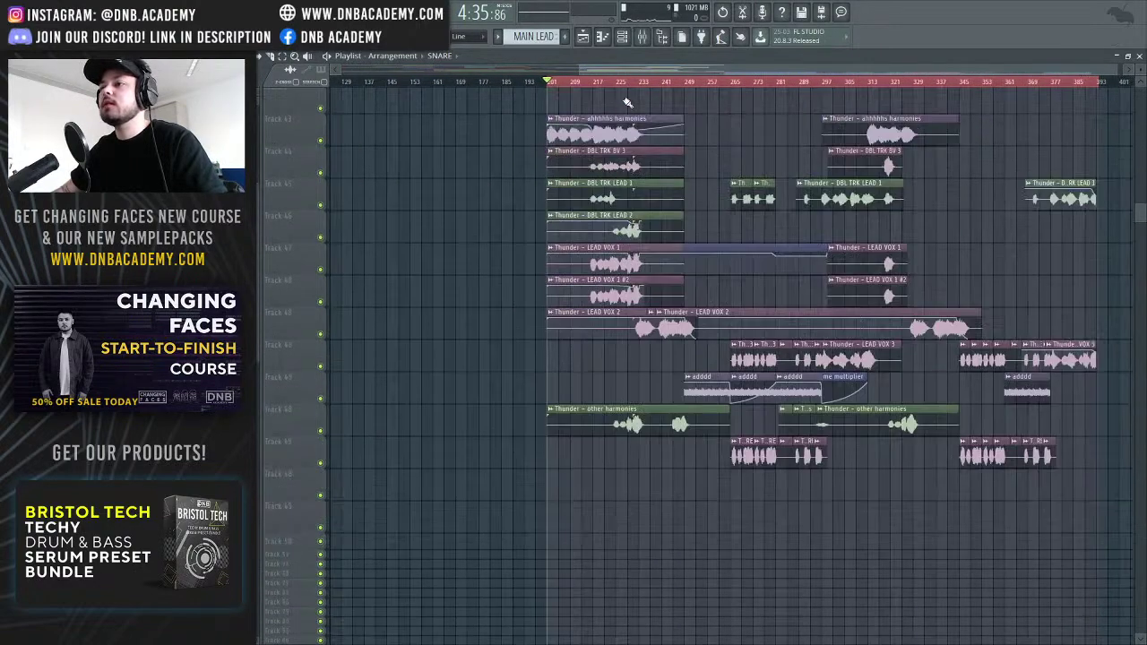
{"action": "left_click_drag", "start_coordinate": [626, 68], "coordinate": [747, 92]}
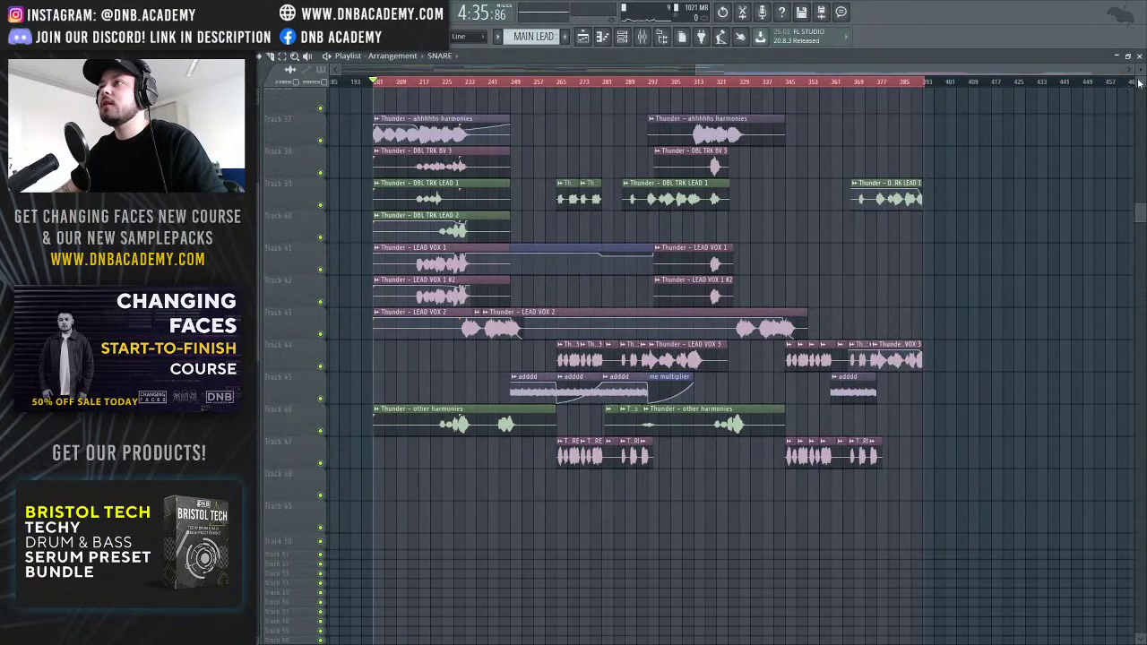
{"action": "left_click_drag", "start_coordinate": [1122, 69], "coordinate": [1105, 81]}
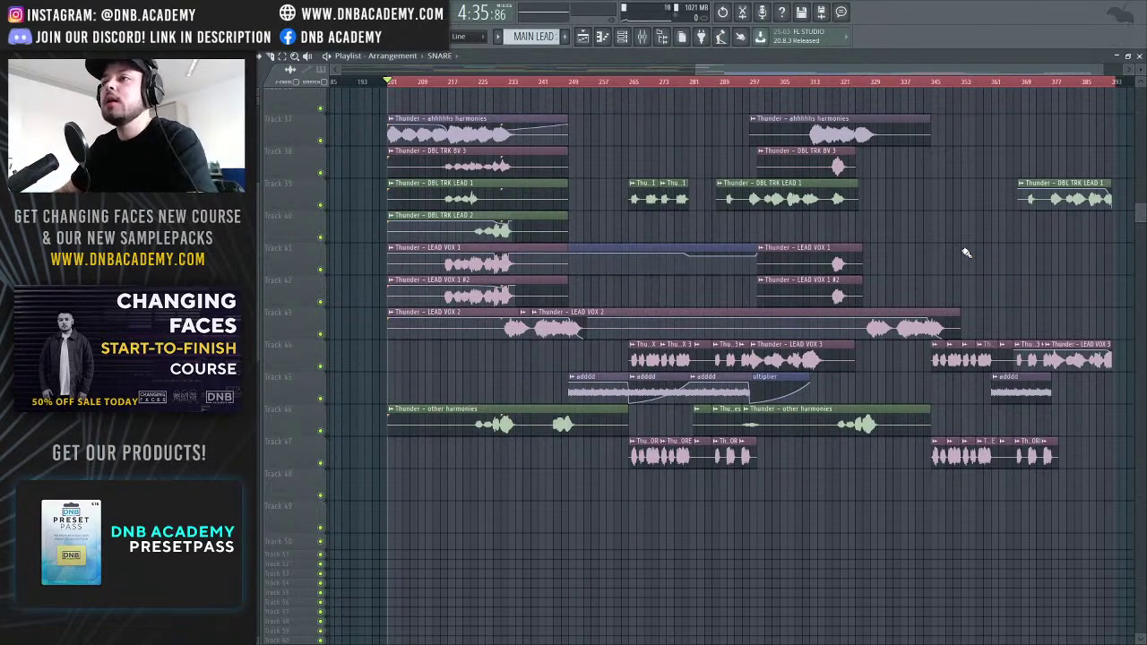
{"action": "left_click_drag", "start_coordinate": [1102, 69], "coordinate": [793, 111]}
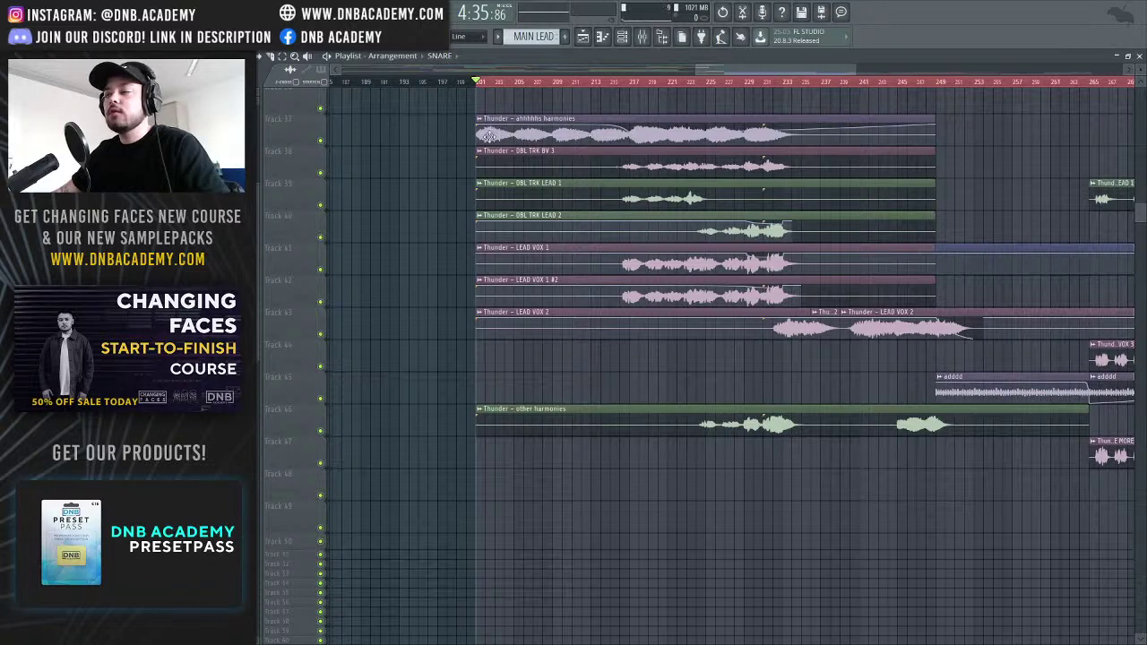
Solo the Thunder ahhhhhs harmonies track, play it from bar 201, and bring the clips' volume automation to the front
{"action": "right_click", "coordinate": [322, 141]}
{"action": "key", "text": "space"}
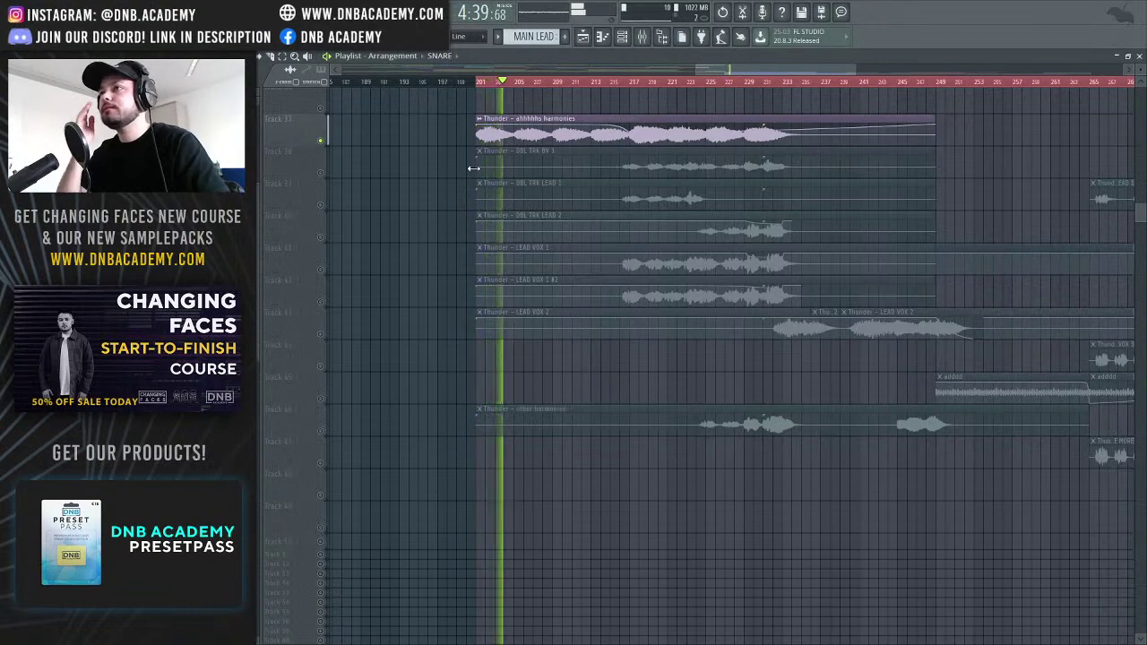
{"action": "left_click_drag", "start_coordinate": [730, 70], "coordinate": [1032, 70]}
{"action": "left_click_drag", "start_coordinate": [1041, 114], "coordinate": [1048, 113]}
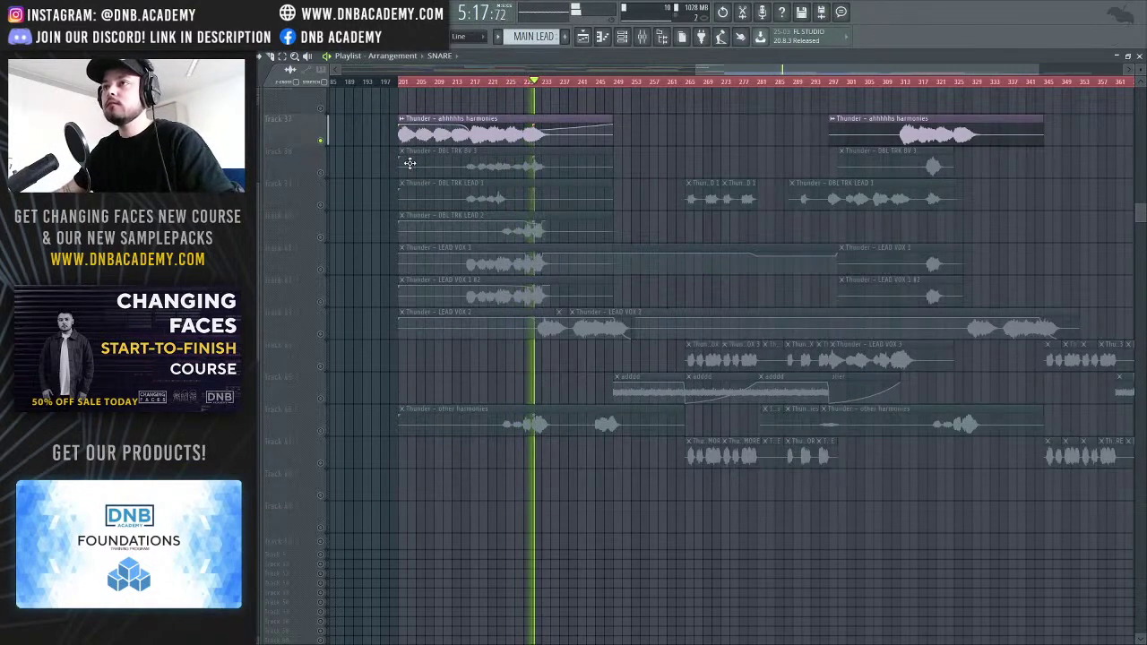
{"action": "key", "text": "space"}
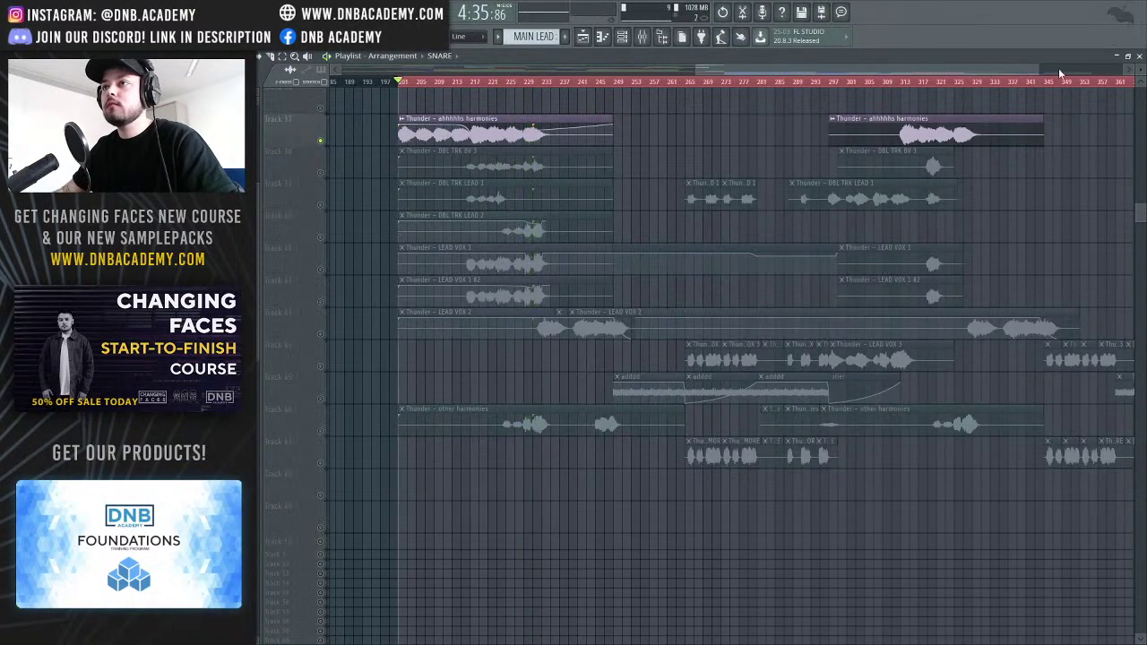
{"action": "left_click_drag", "start_coordinate": [1042, 70], "coordinate": [878, 70]}
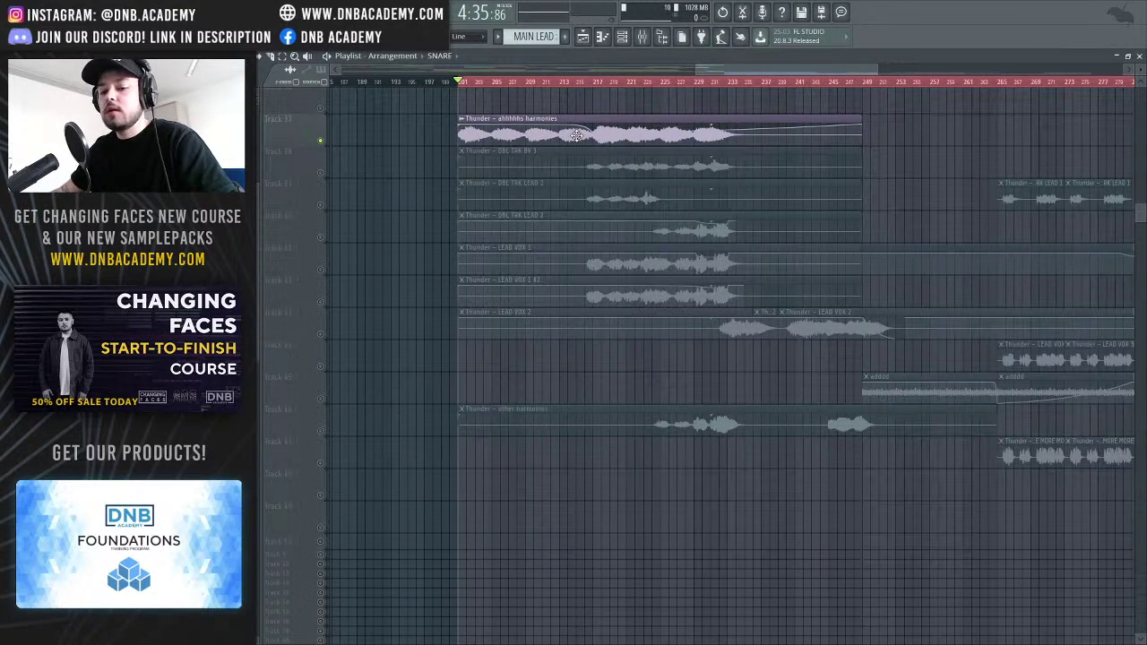
{"action": "left_click", "coordinate": [311, 78]}
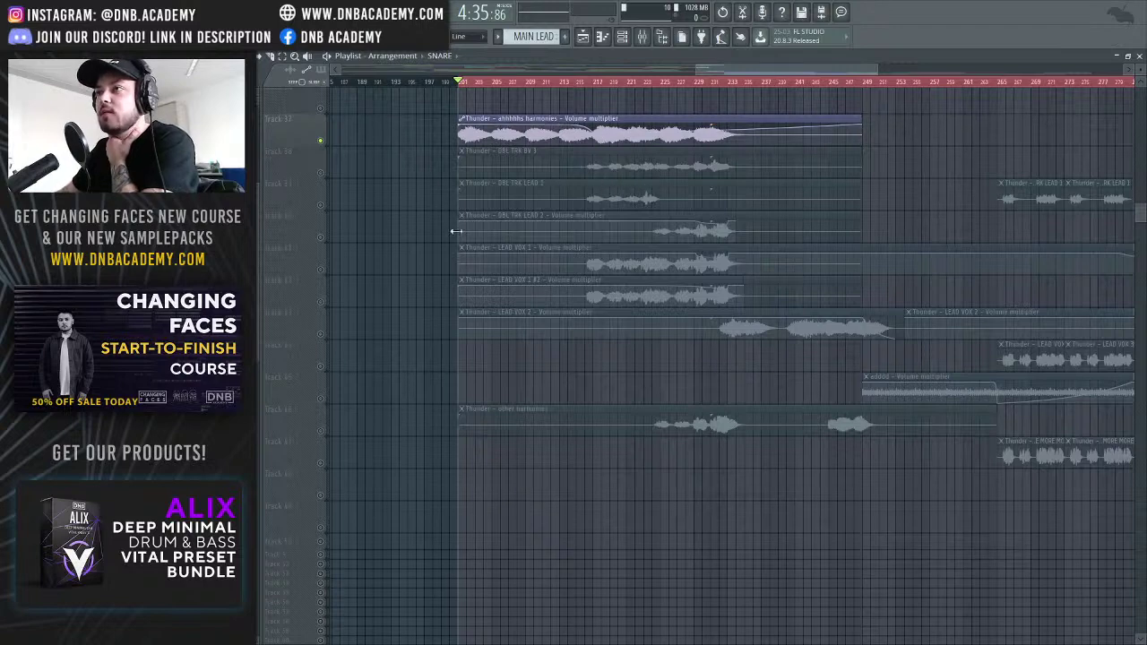
Enable the DBL TRK BV 3 track, mute the ahhhhhs harmonies, and play the backing vocal alone from about bar 216
{"action": "left_click", "coordinate": [320, 172]}
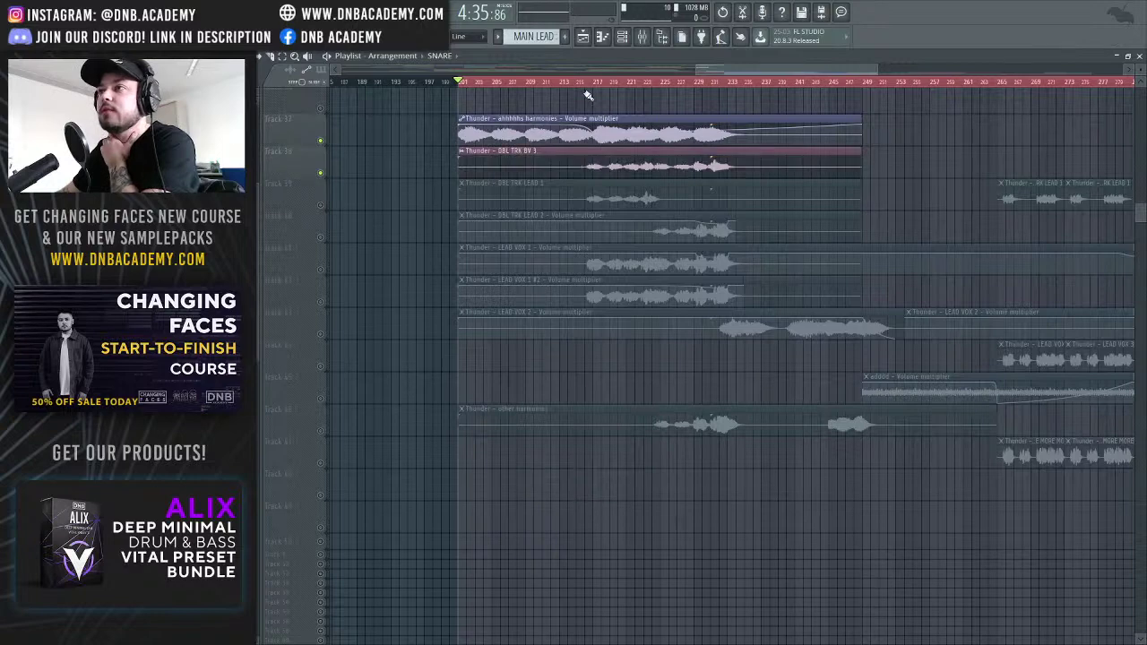
{"action": "left_click", "coordinate": [584, 83]}
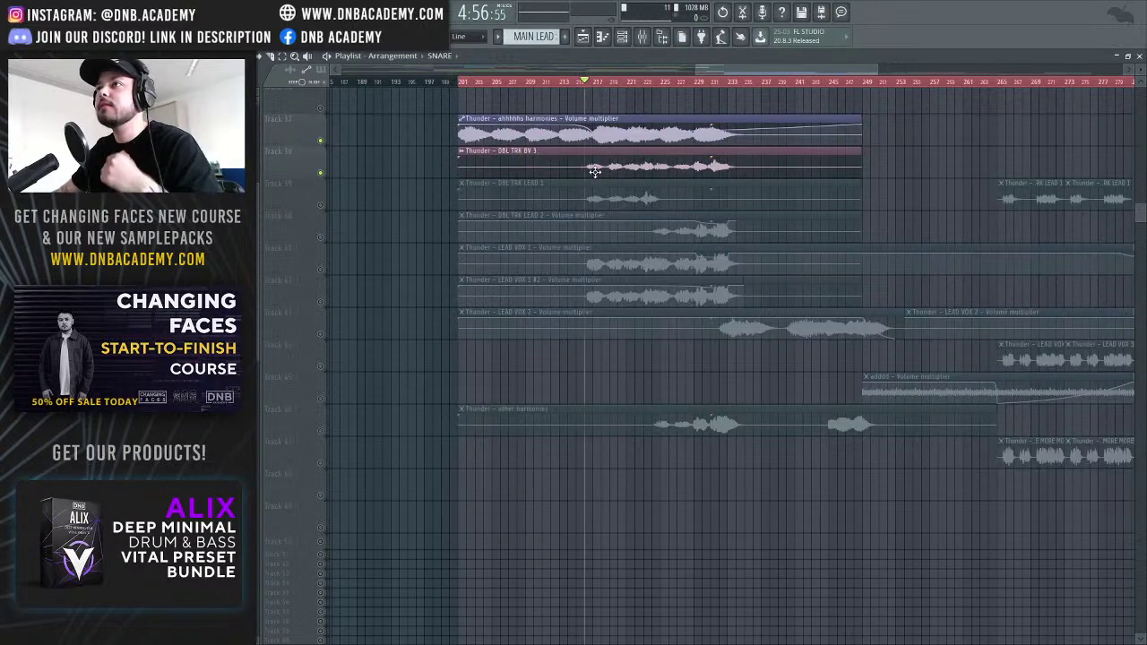
{"action": "left_click", "coordinate": [320, 141]}
{"action": "key", "text": "space"}
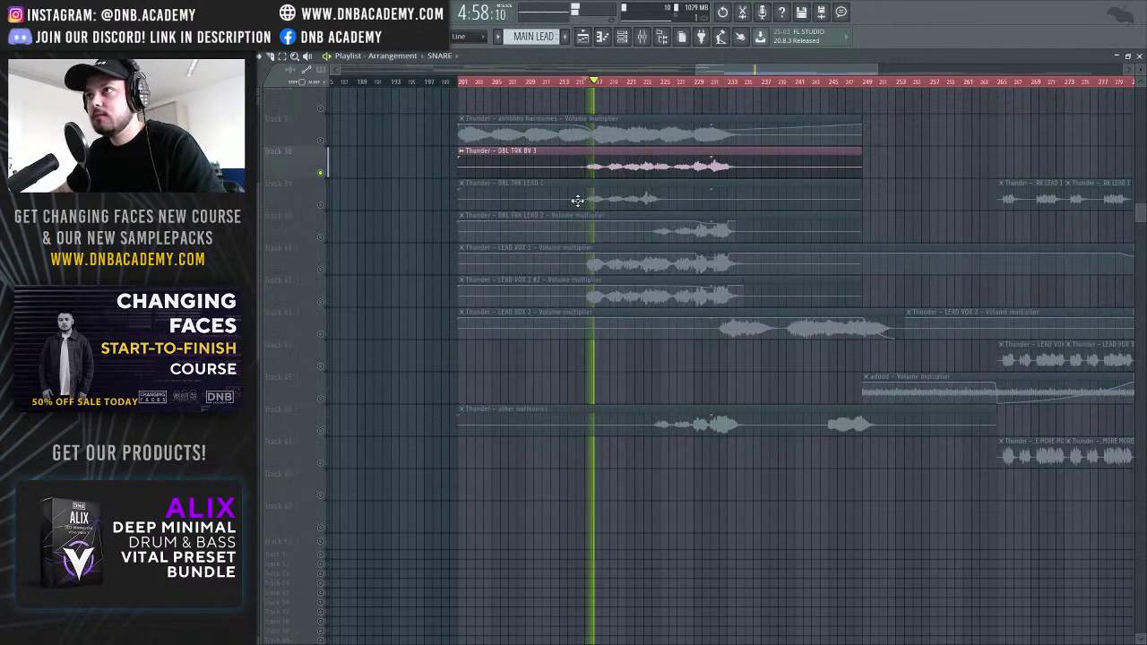
{"action": "key", "text": "space"}
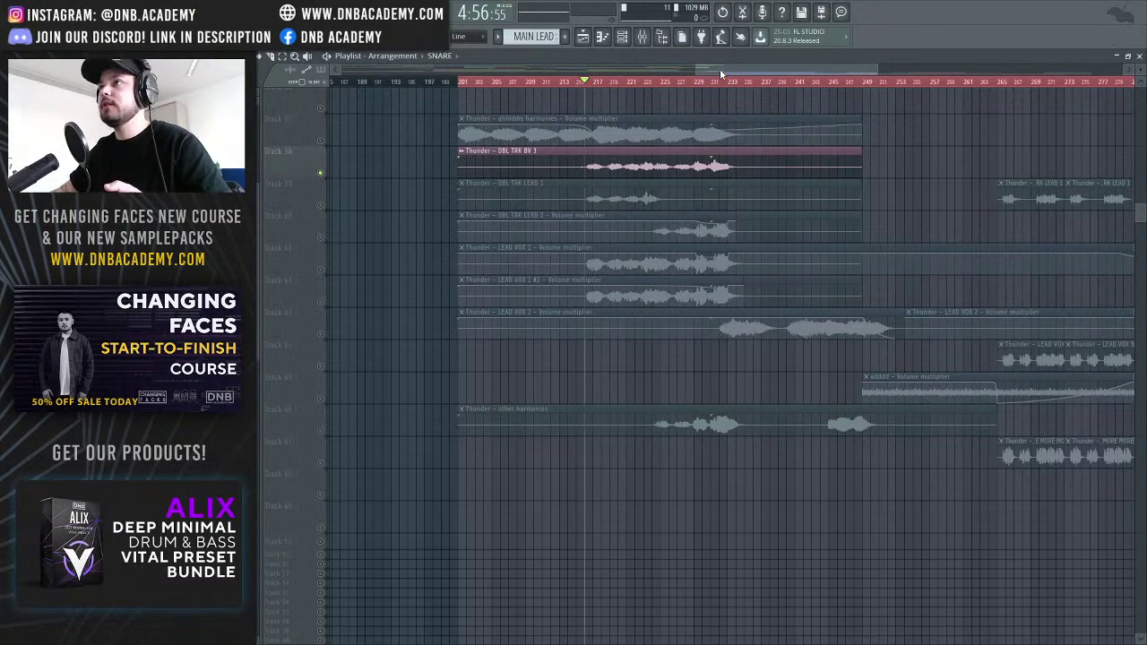
{"action": "left_click_drag", "start_coordinate": [878, 69], "coordinate": [833, 69]}
{"action": "key", "text": "space"}
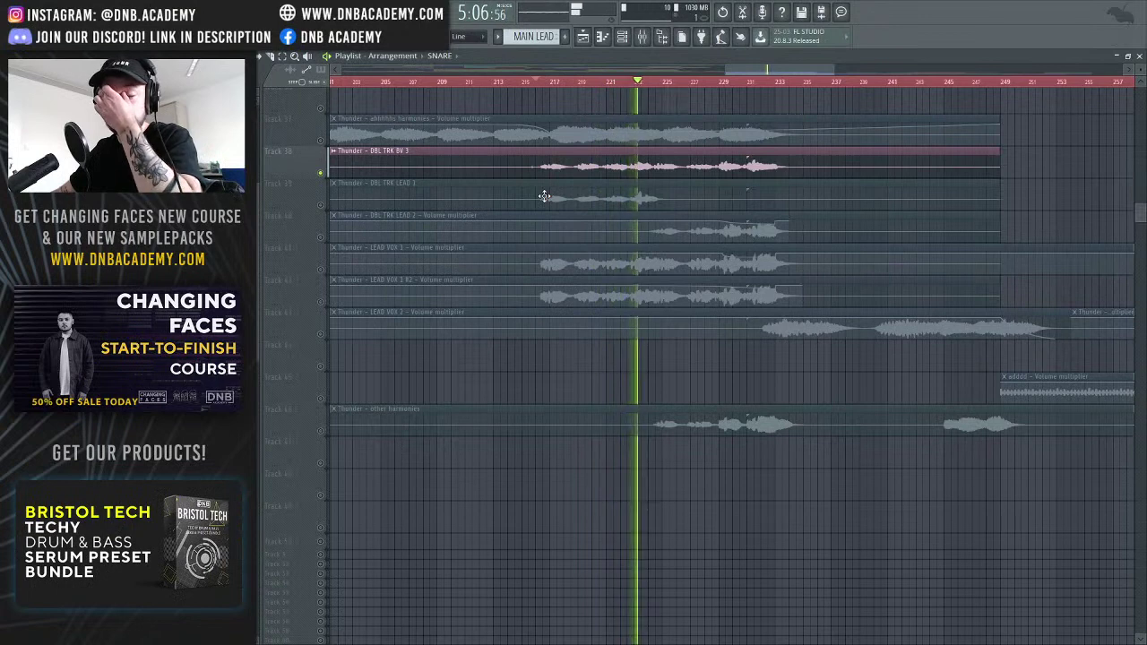
{"action": "key", "text": "space"}
Enable the DBL TRK LEAD 1 track, mute DBL TRK BV 3, and audition the lead double alone from about bar 216
{"action": "left_click", "coordinate": [321, 205]}
{"action": "left_click", "coordinate": [321, 173]}
{"action": "key", "text": "space"}
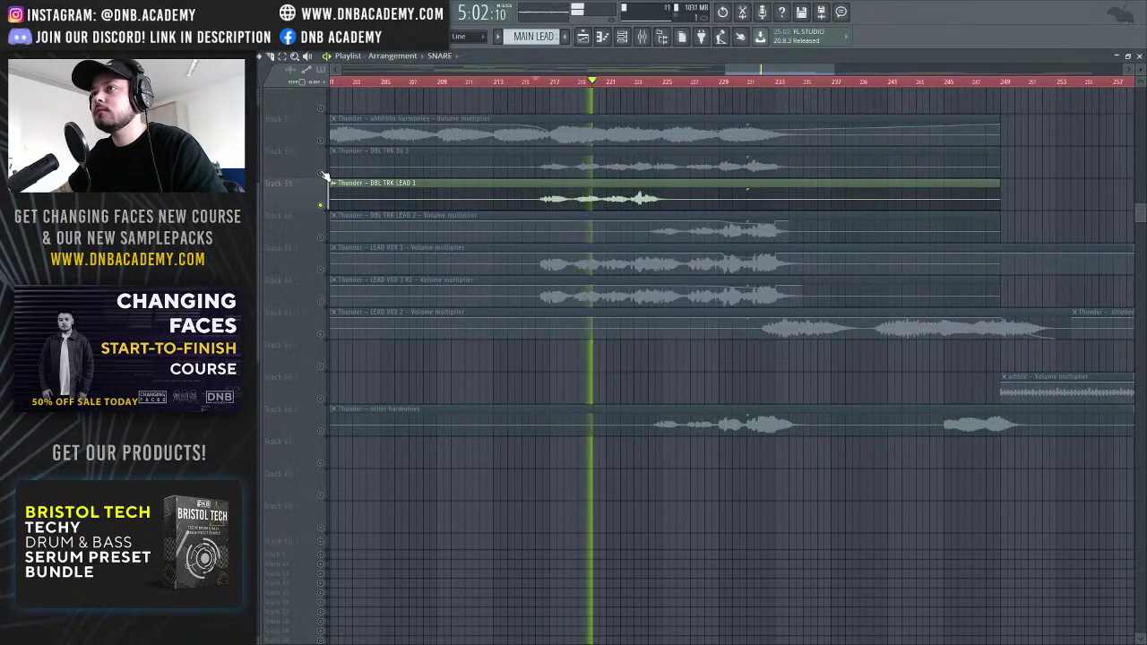
{"action": "key", "text": "space"}
Unmute the DBL TRK BV 3 track and play it together with DBL TRK LEAD 1 from about bar 216
{"action": "left_click", "coordinate": [321, 173]}
{"action": "key", "text": "space"}
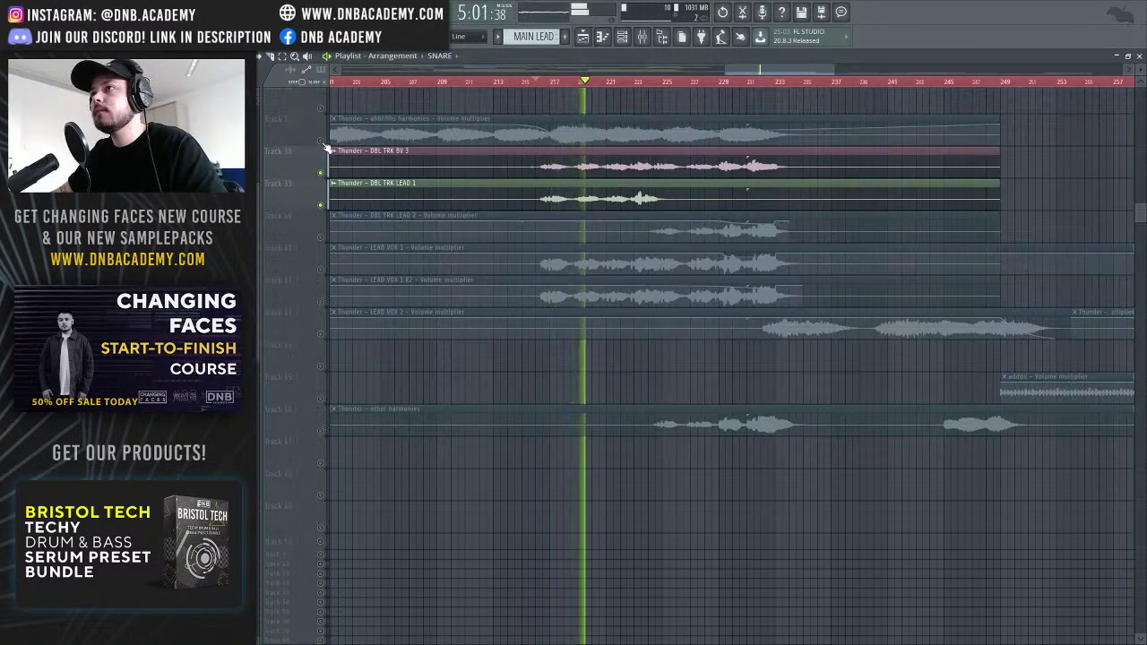
{"action": "key", "text": "space"}
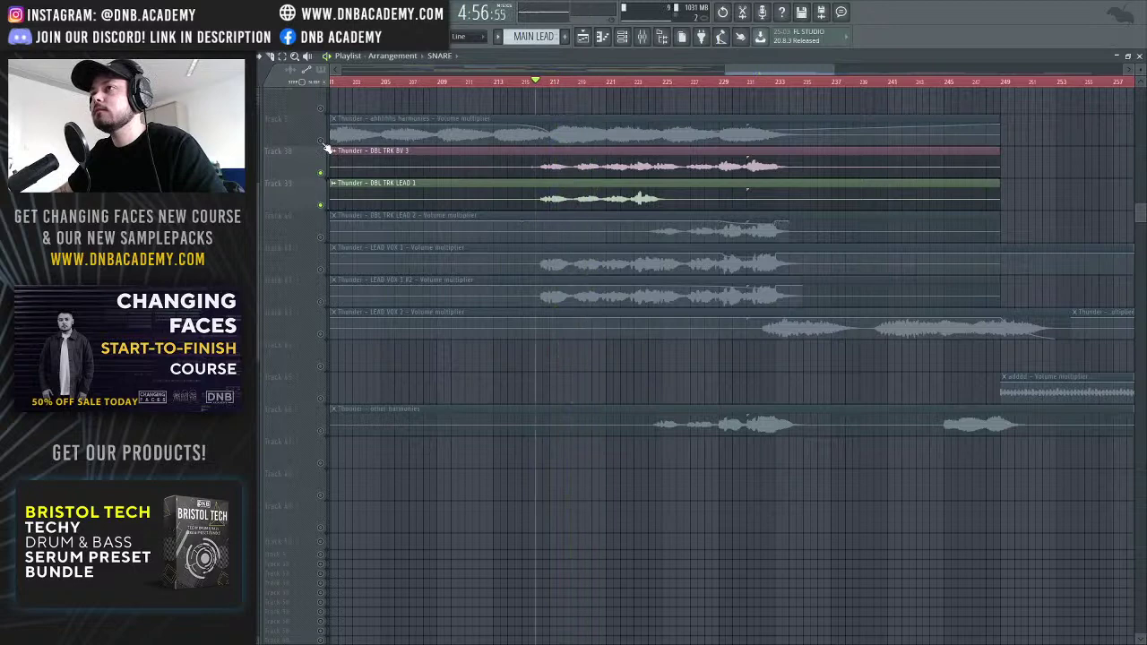
Add the ahhhhhs harmonies to the two double tracks, play them from about bar 216, and bring in DBL TRK LEAD 2 during playback
{"action": "left_click", "coordinate": [321, 142]}
{"action": "key", "text": "space"}
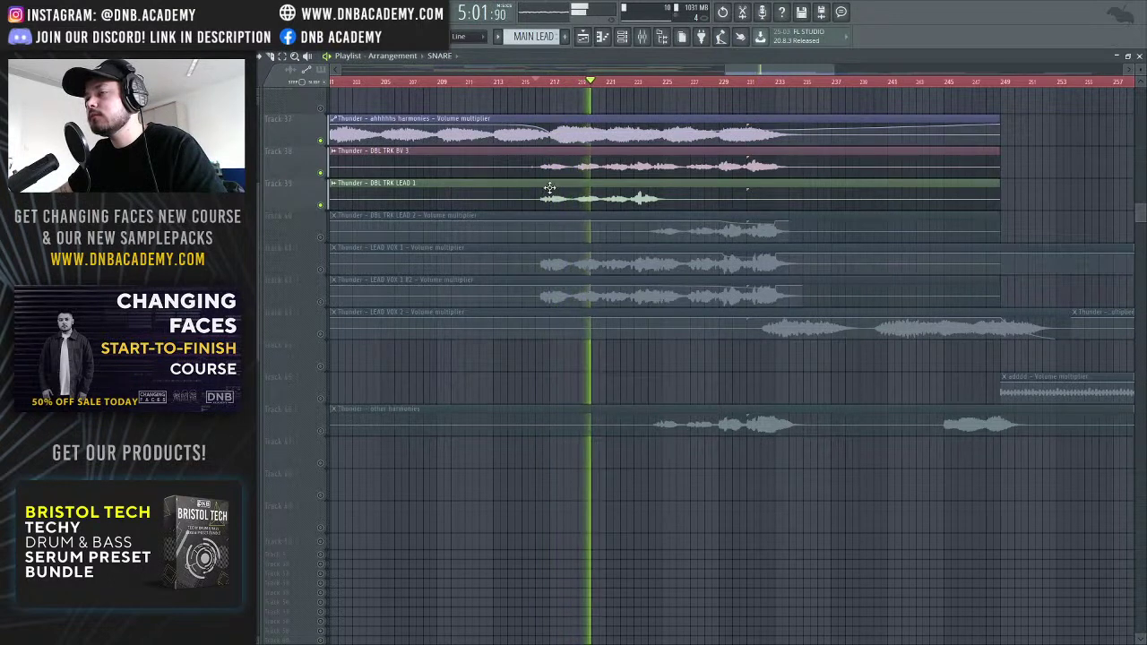
{"action": "left_click", "coordinate": [321, 238]}
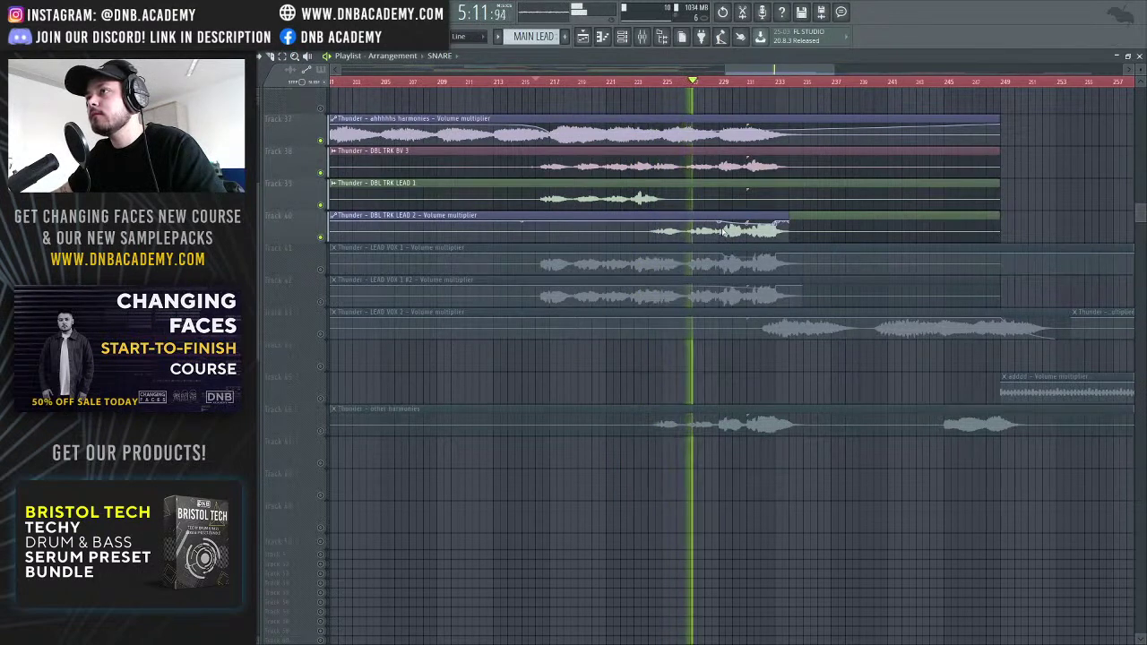
{"action": "key", "text": "space"}
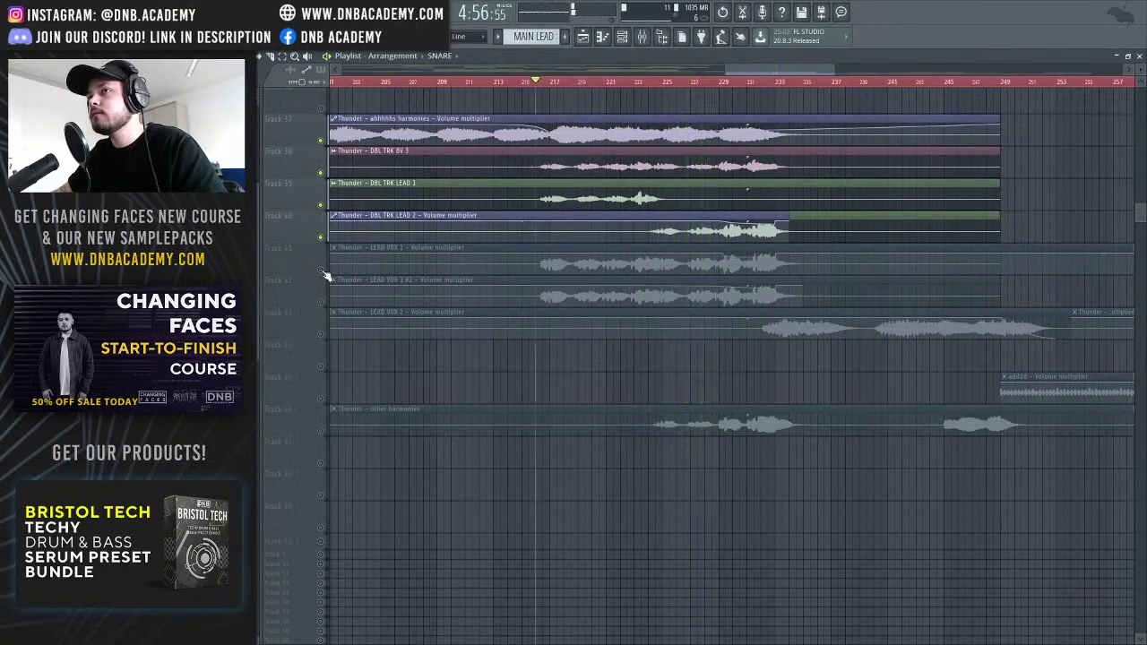
Unmute LEAD VOX 1, mute DBL TRK LEAD 1, DBL TRK BV 3 and the ahhhhhs harmonies, and audition the lead from about bar 216
{"action": "left_click", "coordinate": [323, 271]}
{"action": "left_click", "coordinate": [321, 205]}
{"action": "left_click", "coordinate": [321, 172]}
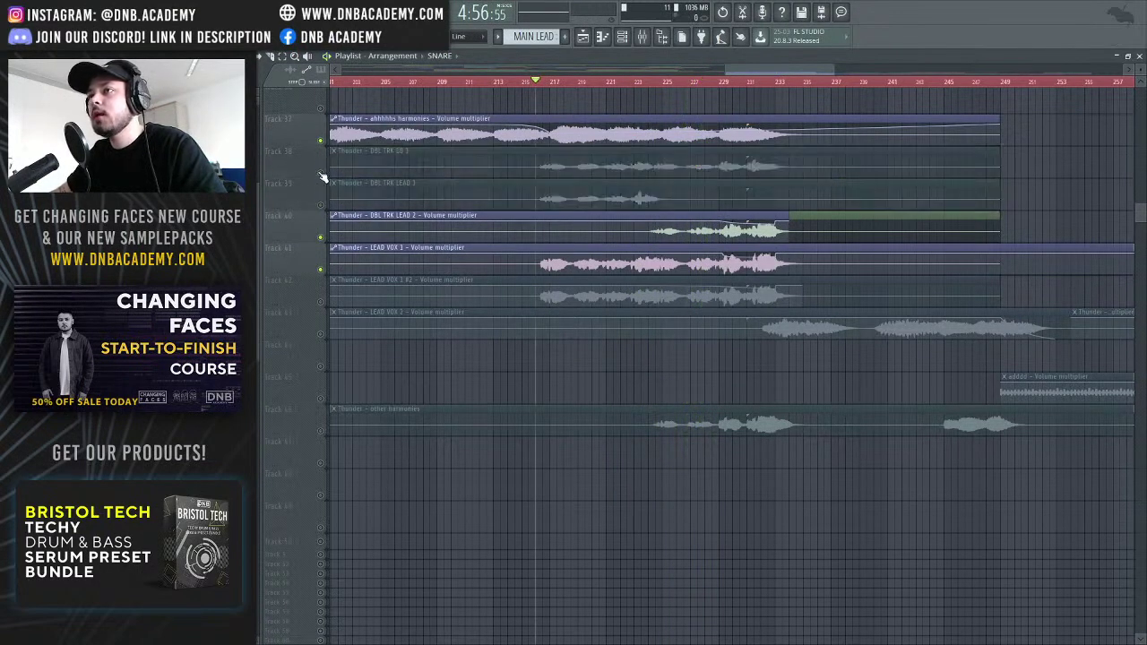
{"action": "left_click", "coordinate": [321, 141]}
{"action": "key", "text": "space"}
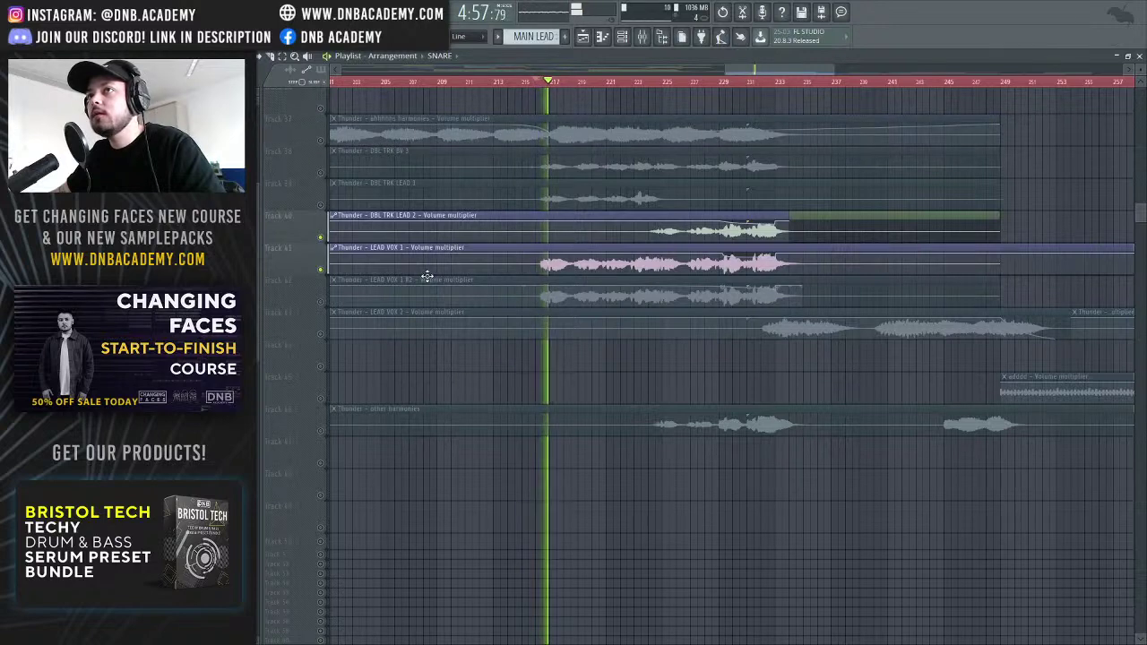
{"action": "key", "text": "space"}
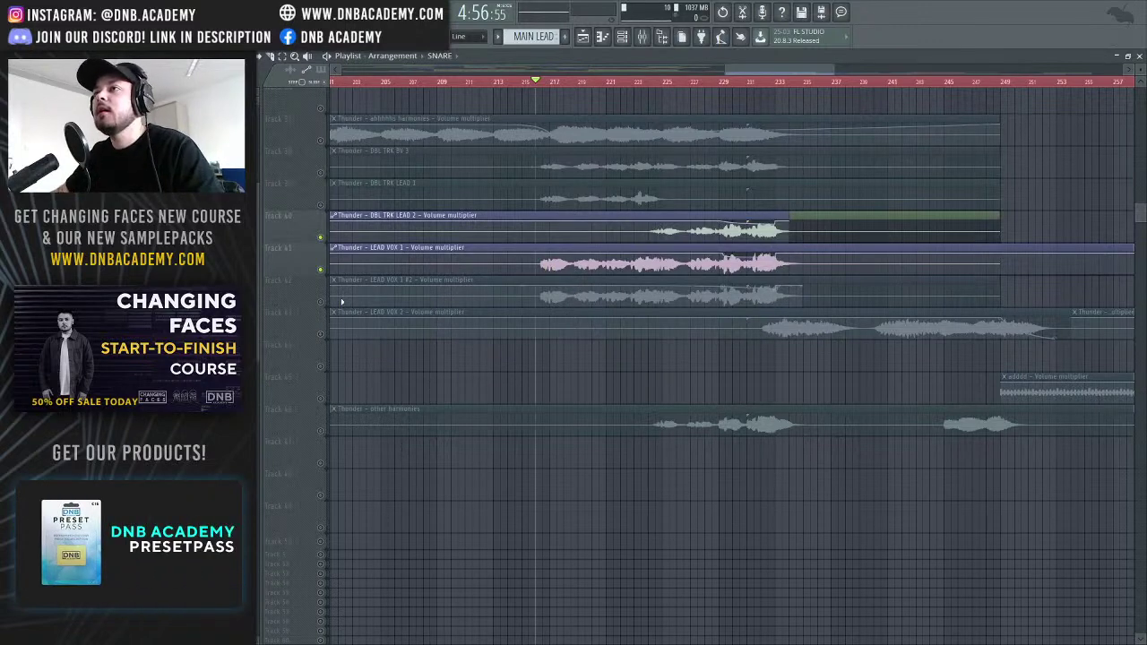
{"action": "key", "text": "space"}
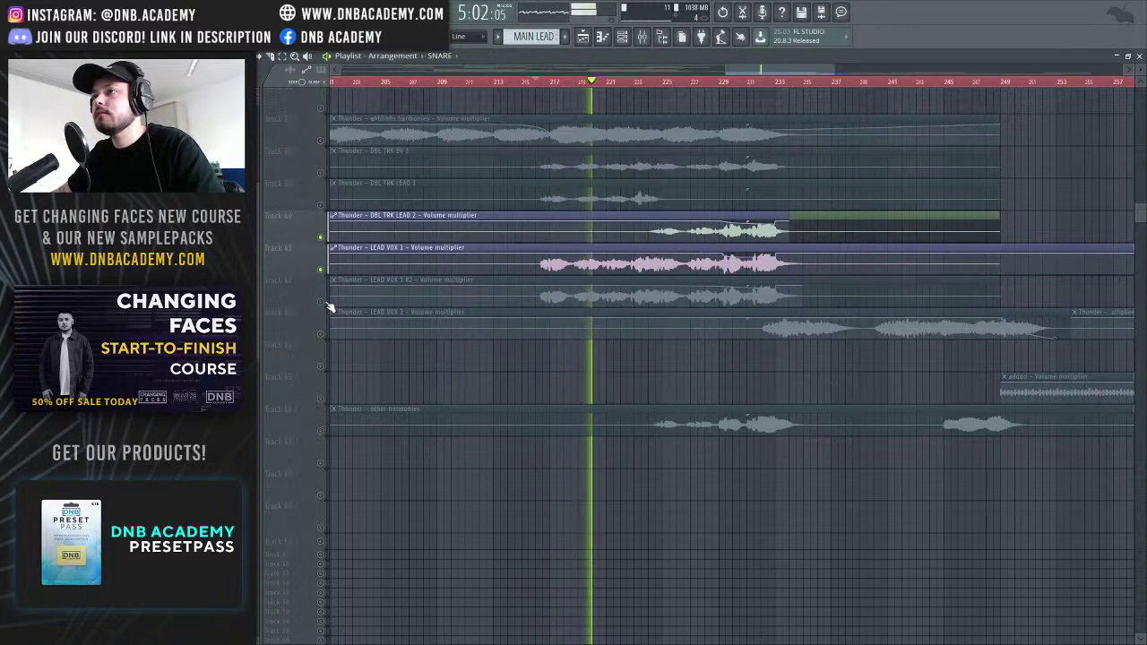
{"action": "key", "text": "space"}
Unmute LEAD VOX 1 #2, mute LEAD VOX 1, and audition the second lead layer from about bar 216
{"action": "left_click", "coordinate": [321, 302]}
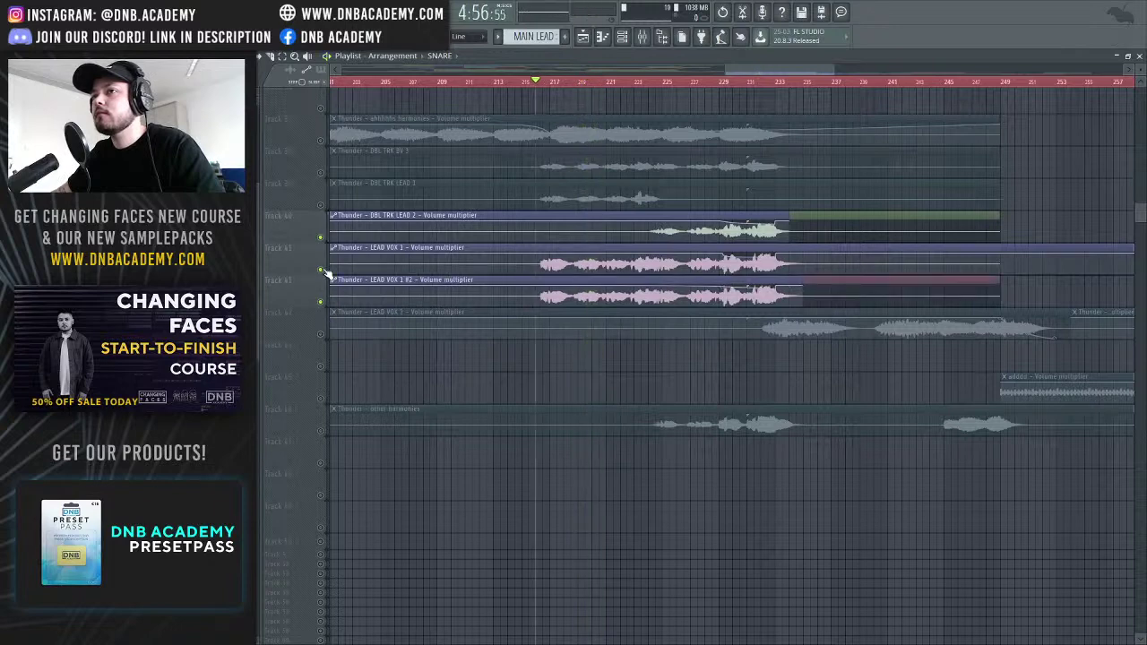
{"action": "left_click", "coordinate": [322, 270]}
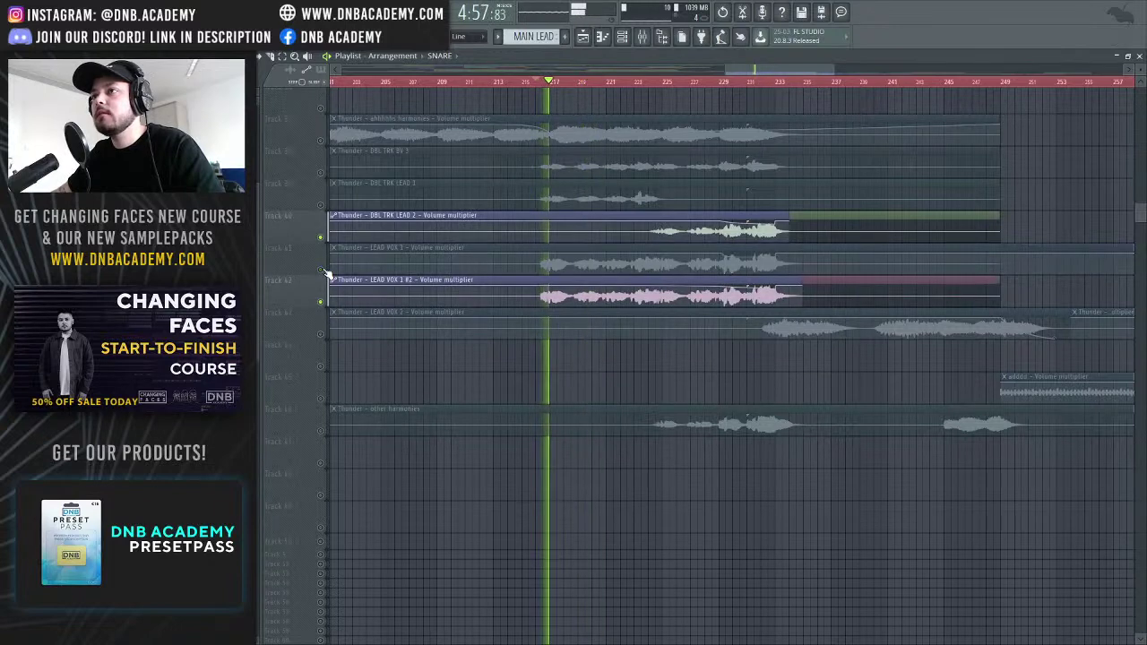
{"action": "key", "text": "space"}
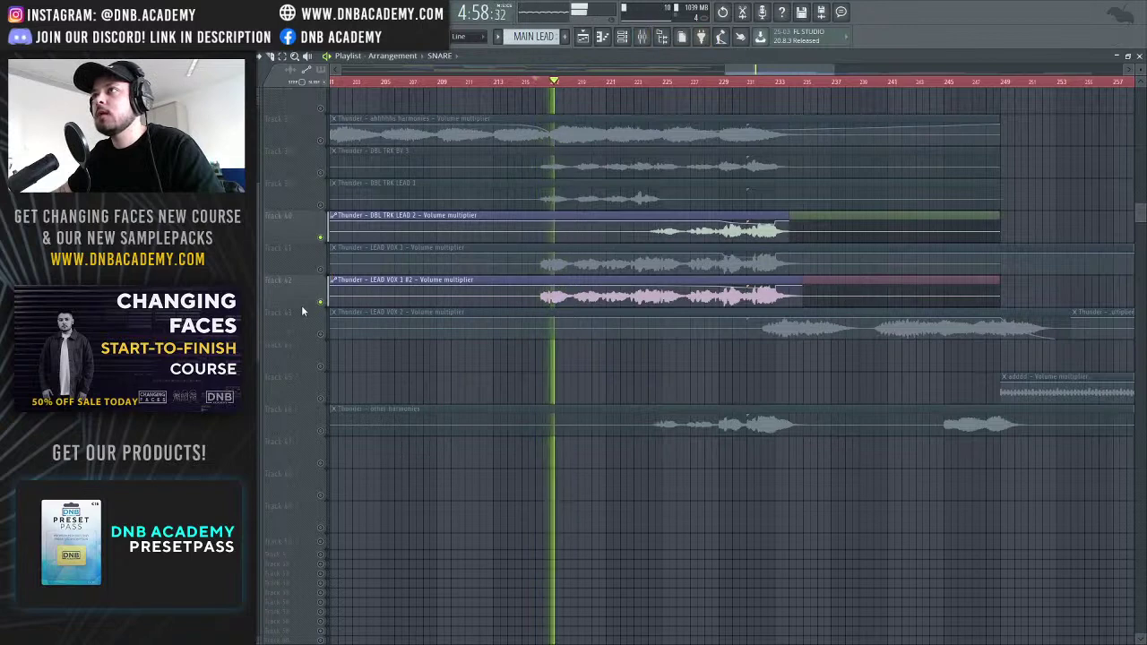
{"action": "key", "text": "space"}
Unmute LEAD VOX 1, DBL TRK LEAD 1, DBL TRK BV 3 and the ahhhhhs harmonies, and play all these vocal layers together
{"action": "left_click", "coordinate": [328, 248]}
{"action": "left_click", "coordinate": [327, 183]}
{"action": "left_click", "coordinate": [327, 184]}
{"action": "left_click", "coordinate": [327, 151]}
{"action": "left_click", "coordinate": [327, 183]}
{"action": "left_click", "coordinate": [328, 119]}
{"action": "key", "text": "space"}
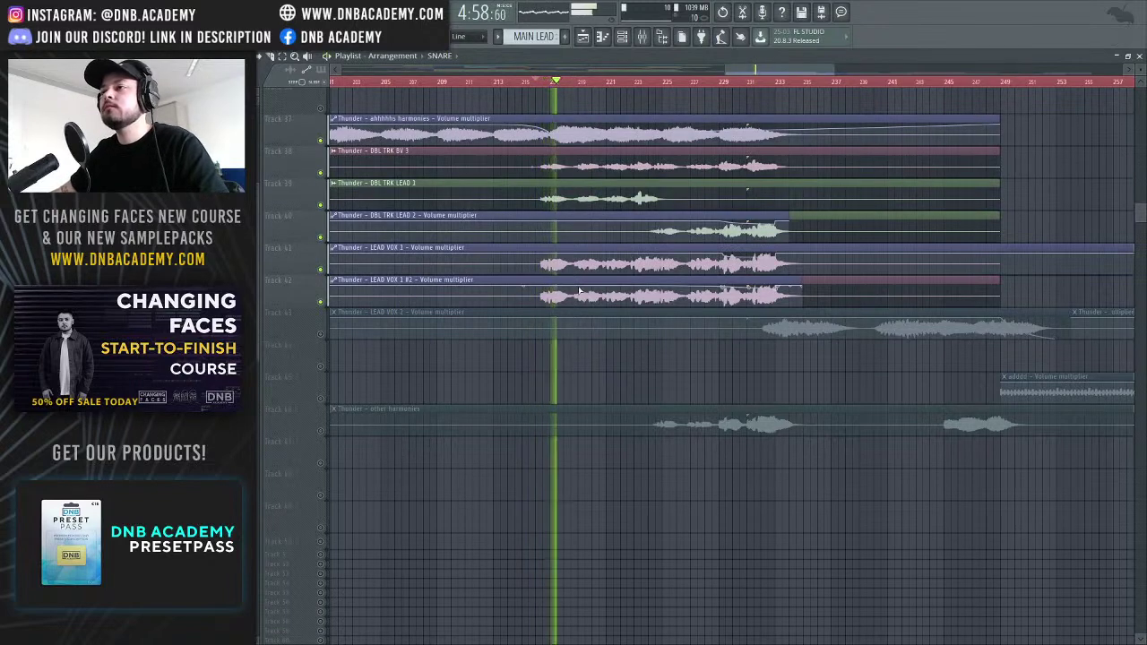
Mute the DBL TRK LEAD 1 and DBL TRK BV 3 tracks during playback, and unmute them again to compare
{"action": "left_click", "coordinate": [331, 184]}
{"action": "left_click", "coordinate": [331, 152]}
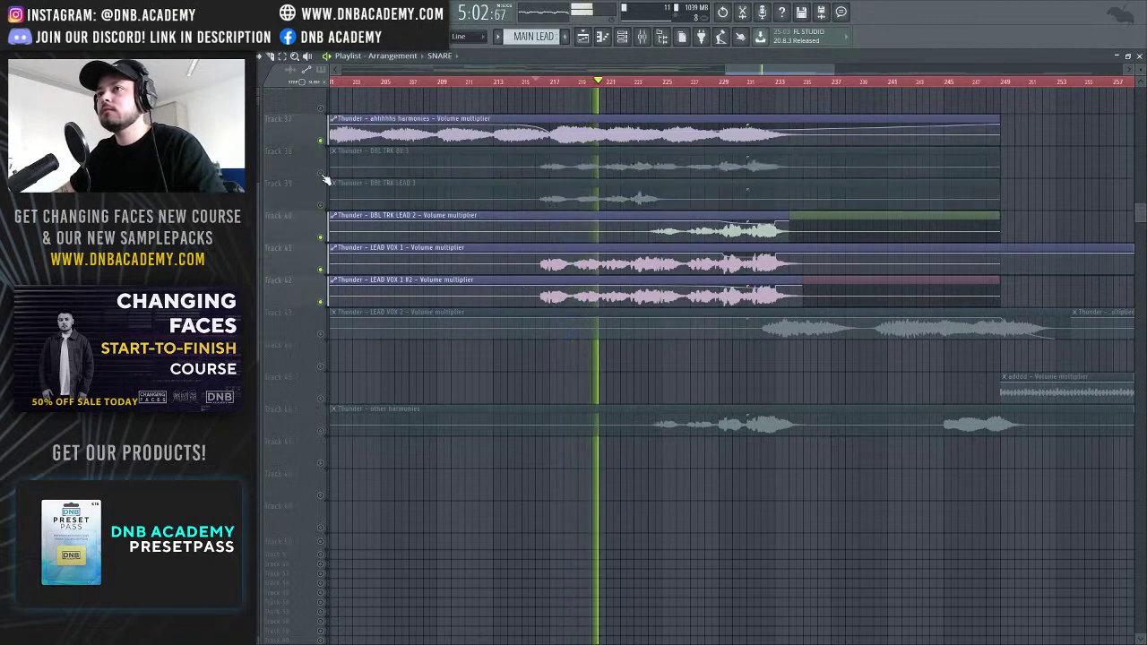
{"action": "left_click", "coordinate": [331, 184]}
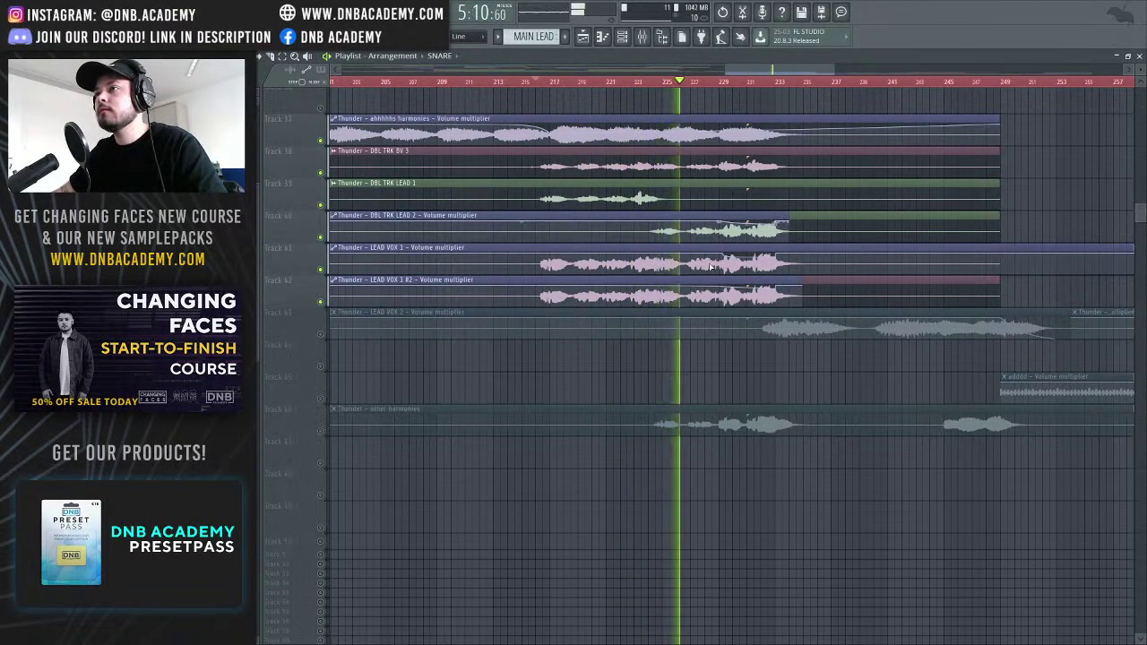
Unmute the Thunder other harmonies track and stop playback
{"action": "mouse_move", "coordinate": [726, 70]}
{"action": "left_mouse_down"}
{"action": "mouse_move", "coordinate": [717, 72]}
{"action": "mouse_move", "coordinate": [737, 71]}
{"action": "left_mouse_up"}
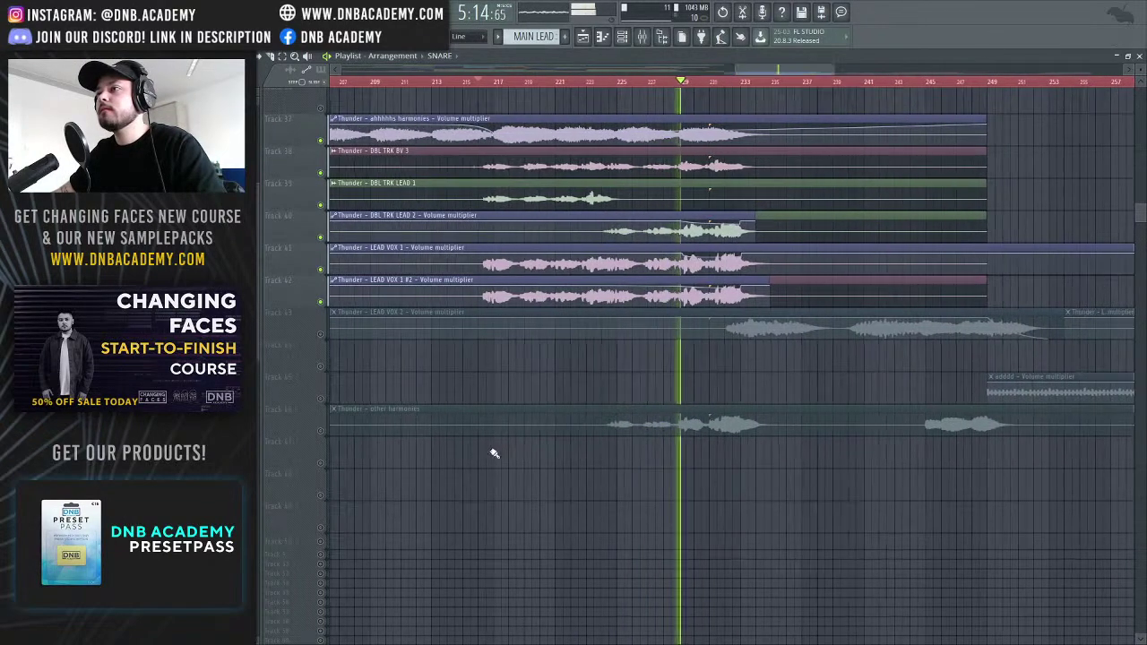
{"action": "left_click", "coordinate": [320, 430]}
{"action": "key", "text": "space"}
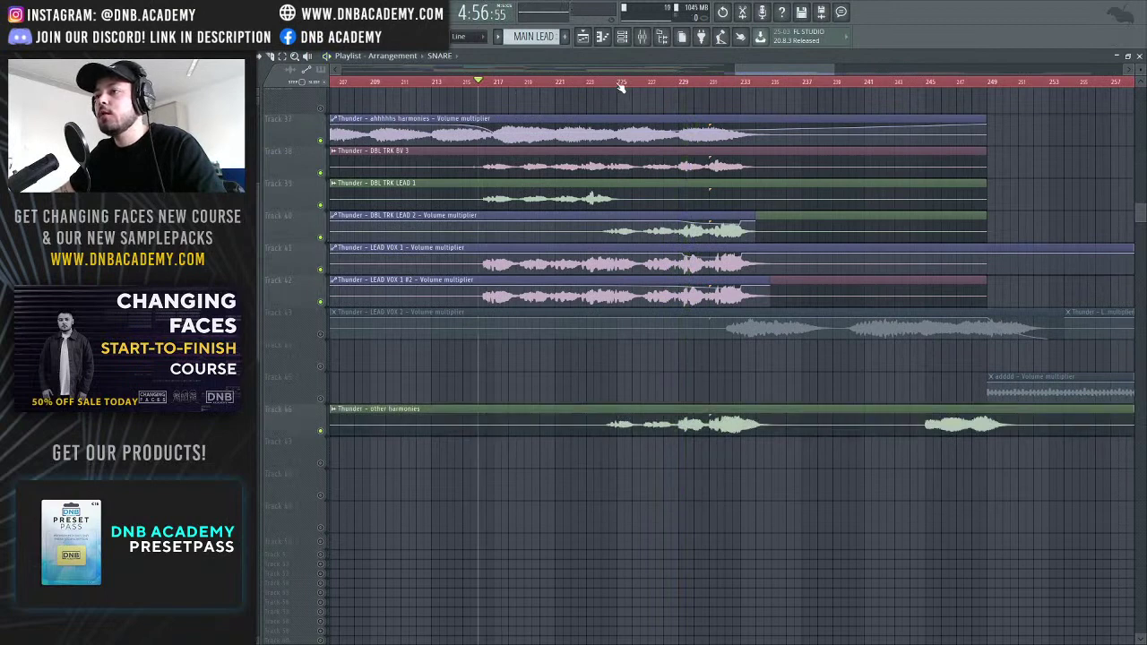
Solo the Thunder other harmonies track and audition it from about bar 224
{"action": "right_click", "coordinate": [320, 432]}
{"action": "key", "text": "space"}
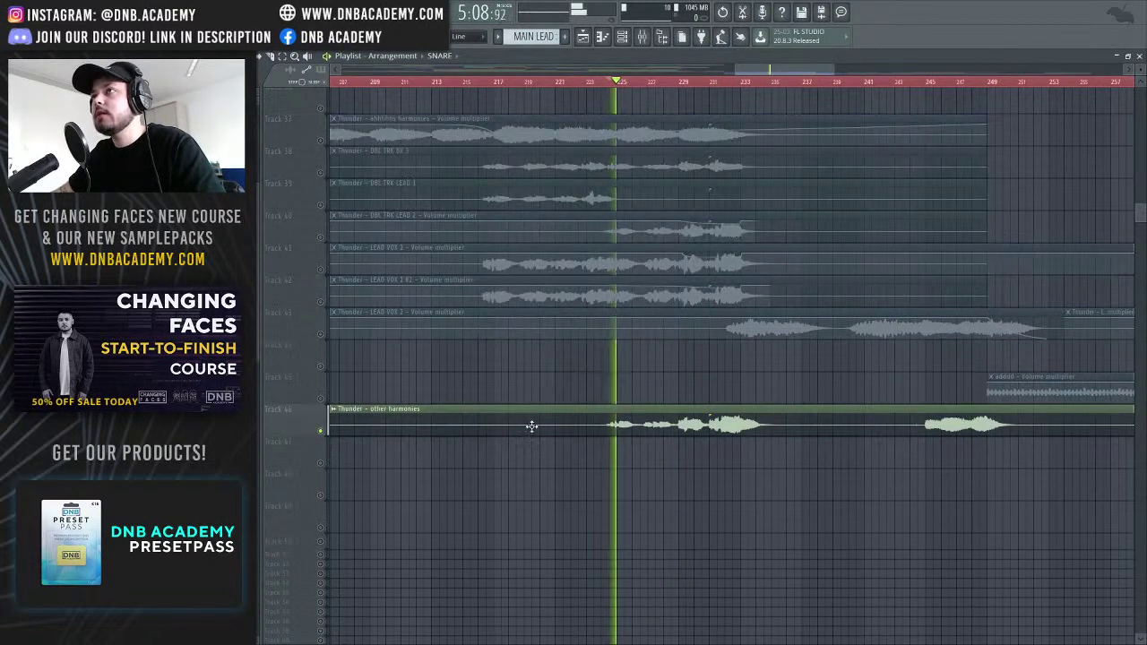
{"action": "key", "text": "space"}
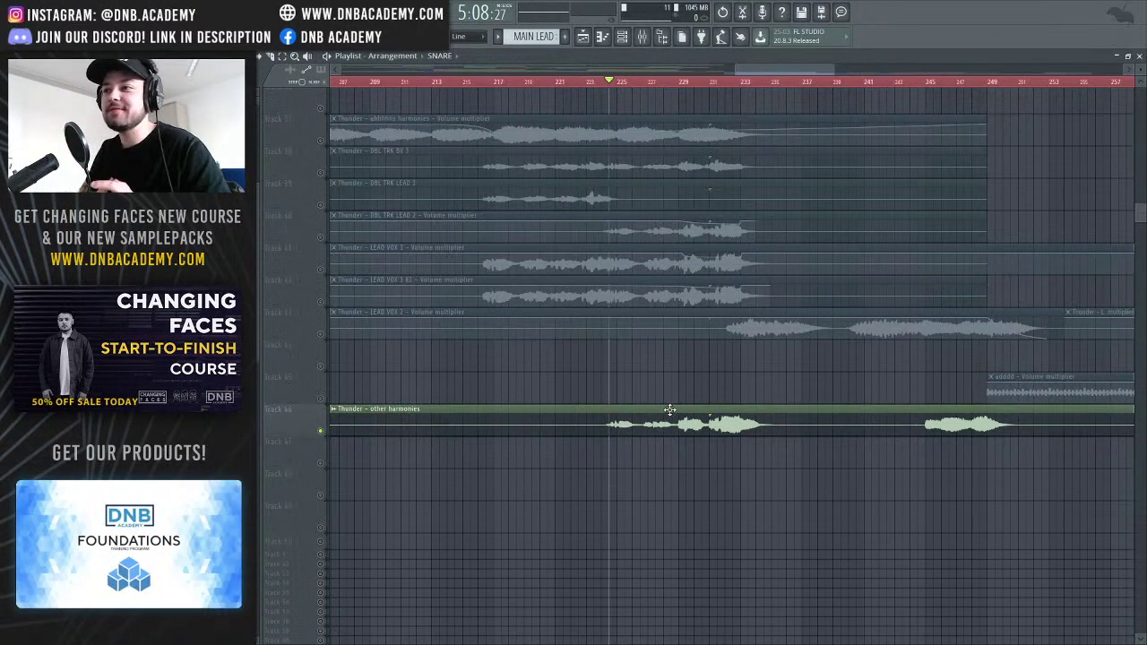
{"action": "key", "text": "space"}
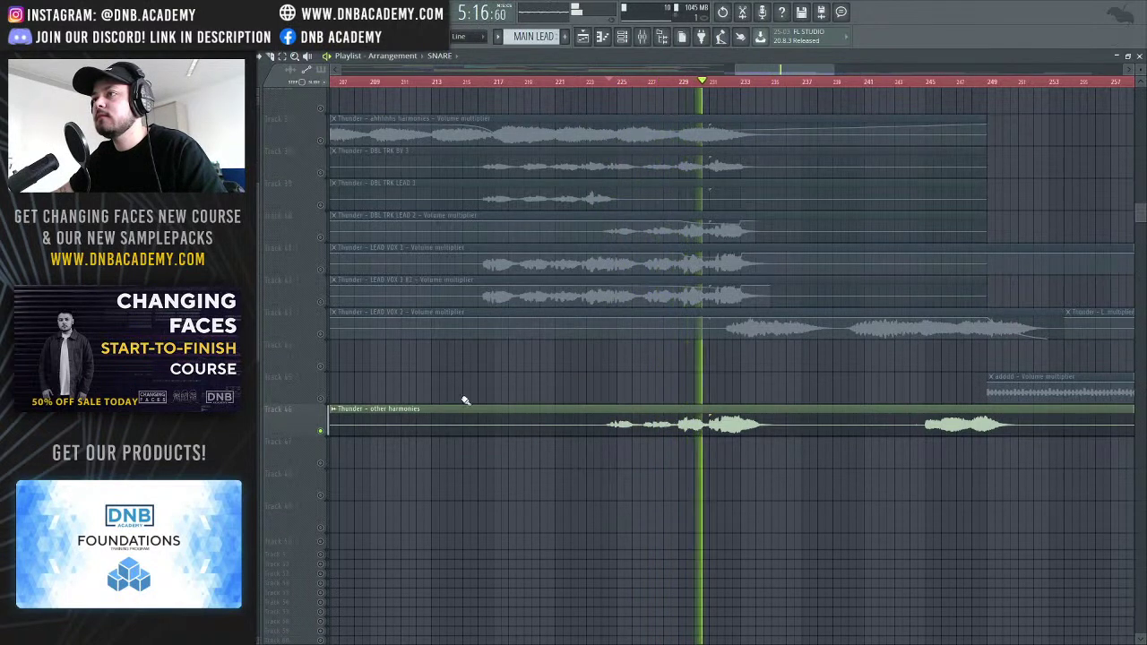
Unmute the ahhhhhs harmonies, DBL TRK, LEAD VOX 1, LEAD VOX 1 #2 and LEAD VOX 2 tracks during playback of the other harmonies
{"action": "left_click_drag", "start_coordinate": [321, 301], "coordinate": [323, 135]}
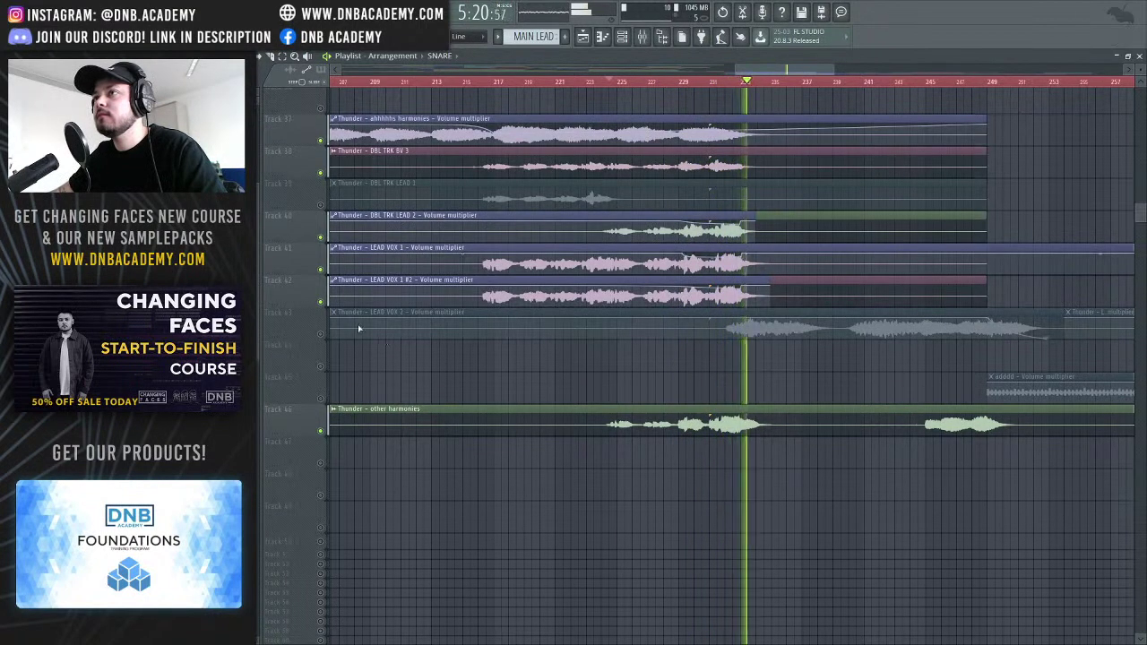
{"action": "left_click", "coordinate": [321, 334]}
{"action": "left_click", "coordinate": [320, 204]}
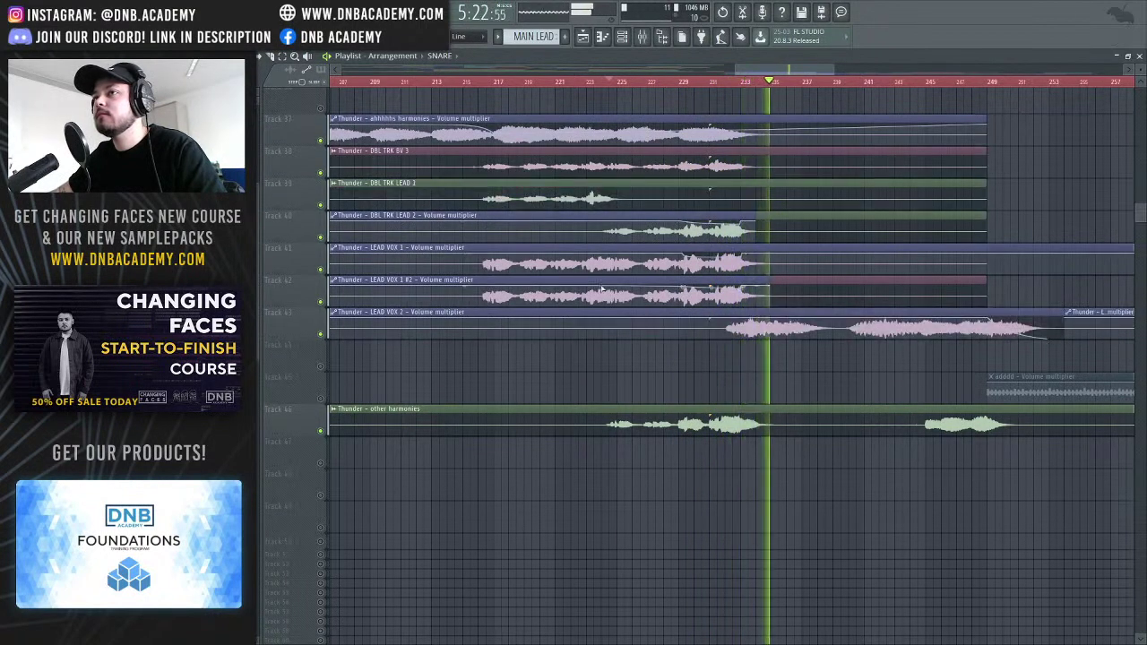
Play the combined vocals on to about bar 249, unmute the adddd track as its clip starts, and stop playback
{"action": "left_click_drag", "start_coordinate": [779, 70], "coordinate": [846, 83]}
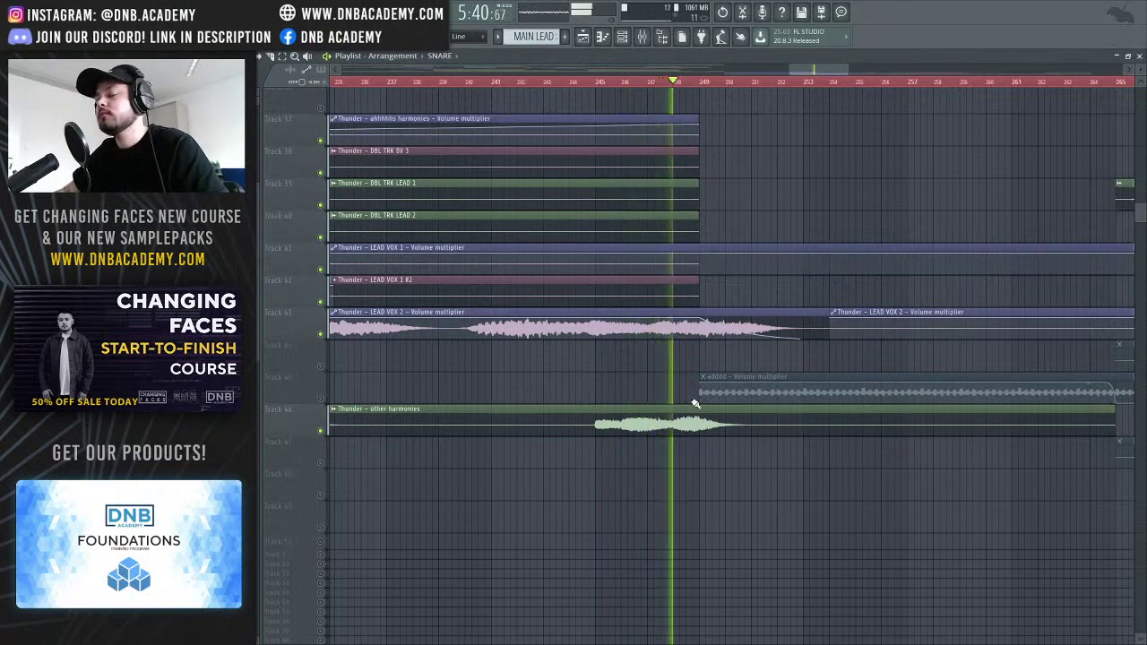
{"action": "left_click", "coordinate": [320, 398]}
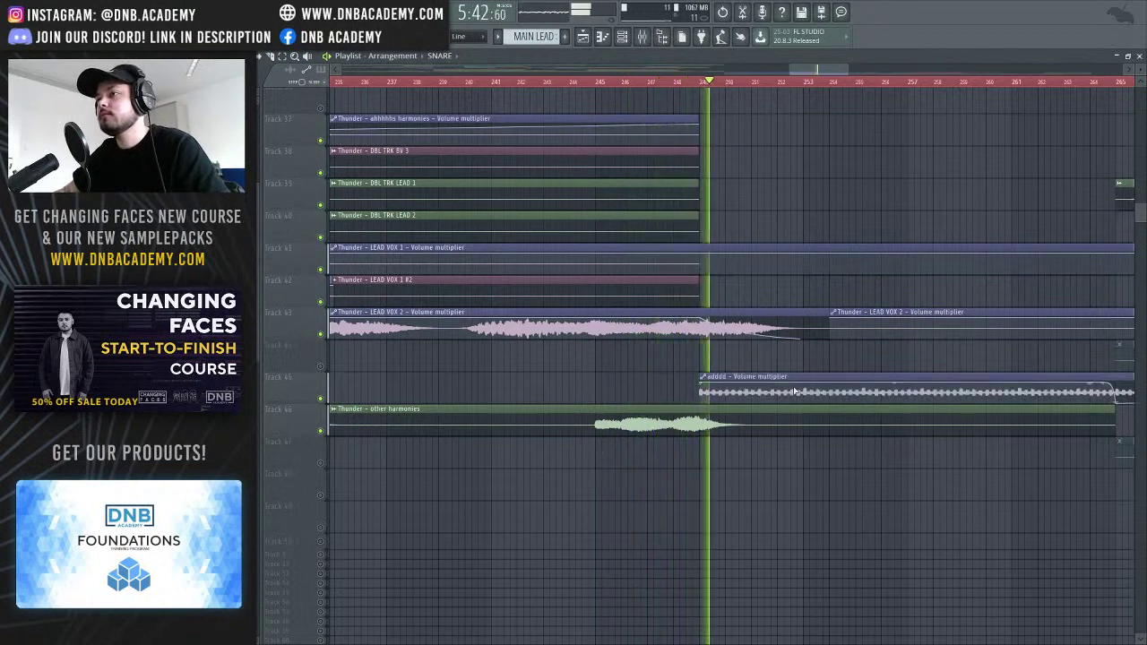
{"action": "key", "text": "space"}
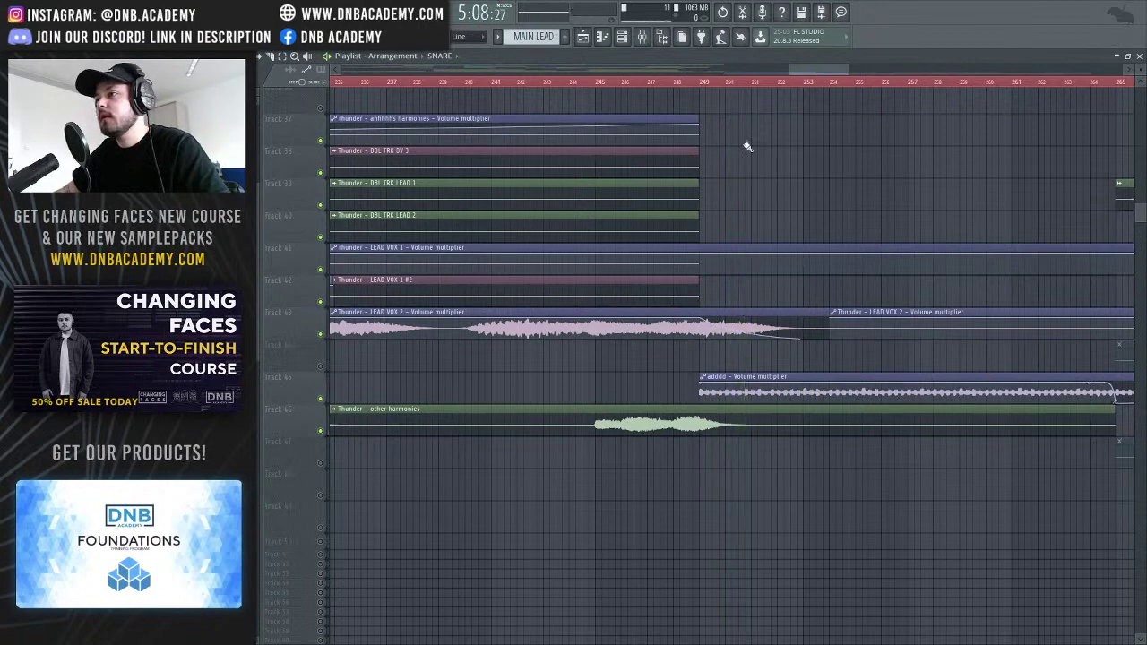
Set the playback position to about bar 249 and open the Fruity PanOMatic effect on the adddd mixer channel
{"action": "left_click_drag", "start_coordinate": [817, 79], "coordinate": [838, 83]}
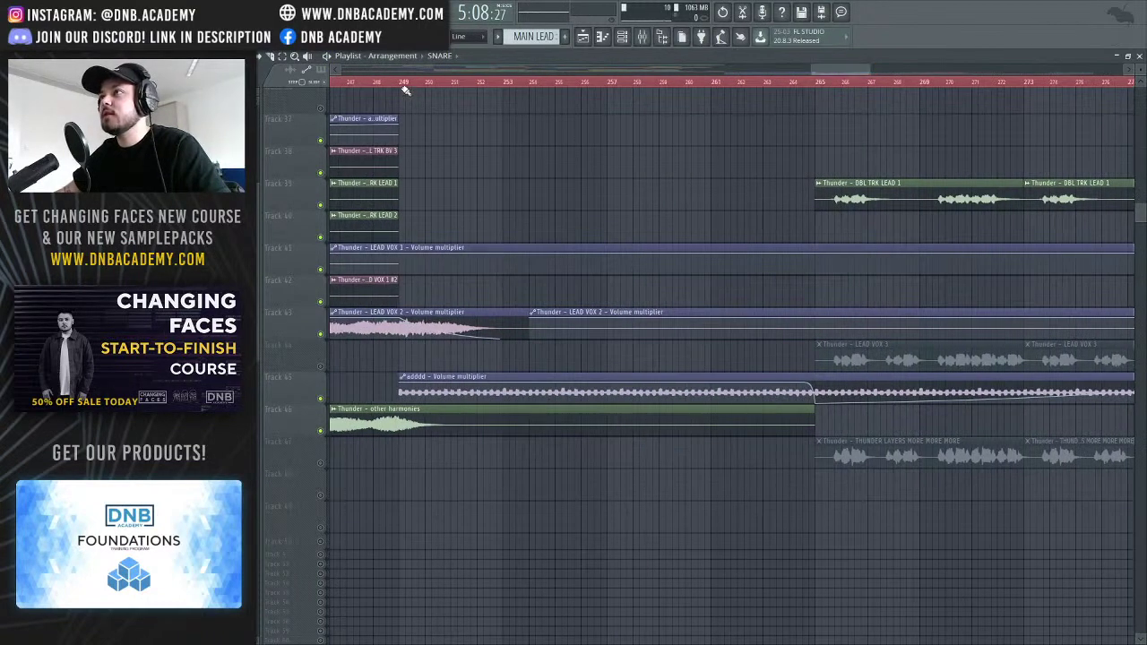
{"action": "left_click", "coordinate": [640, 36]}
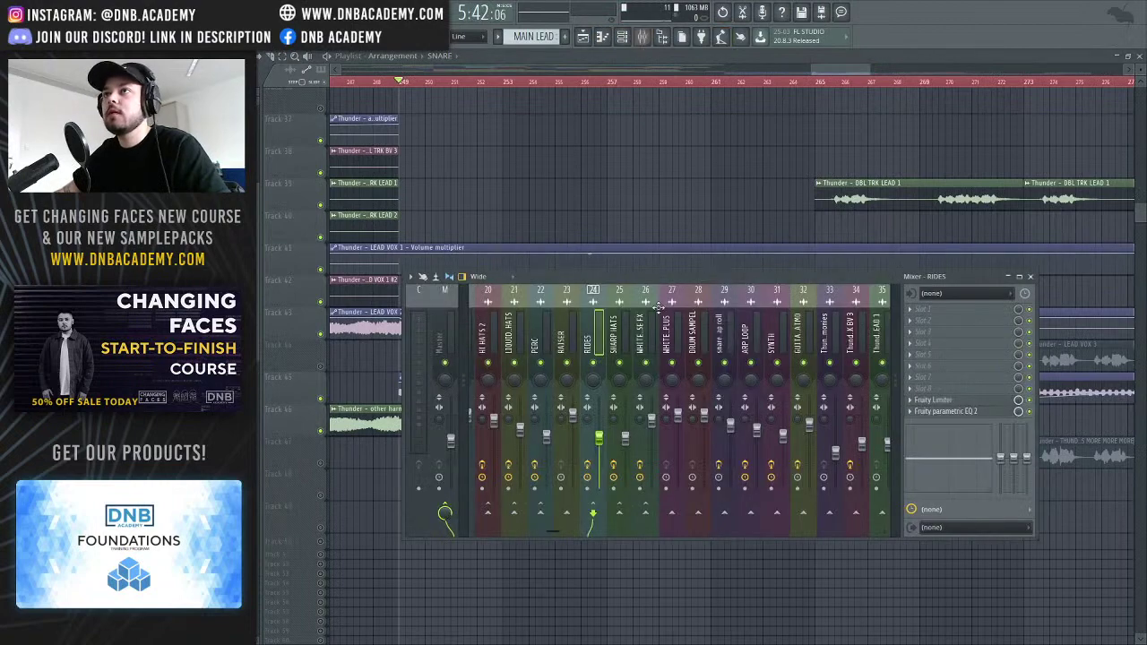
{"action": "left_click_drag", "start_coordinate": [555, 525], "coordinate": [620, 530]}
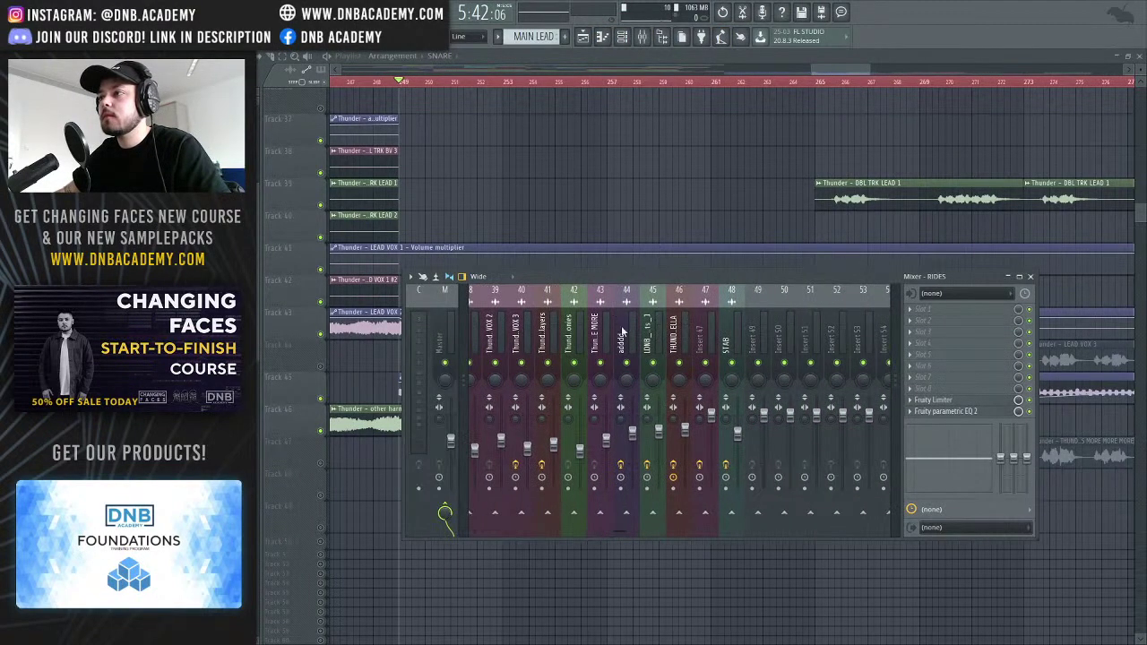
{"action": "left_click_drag", "start_coordinate": [877, 269], "coordinate": [943, 182]}
{"action": "left_click", "coordinate": [1020, 326]}
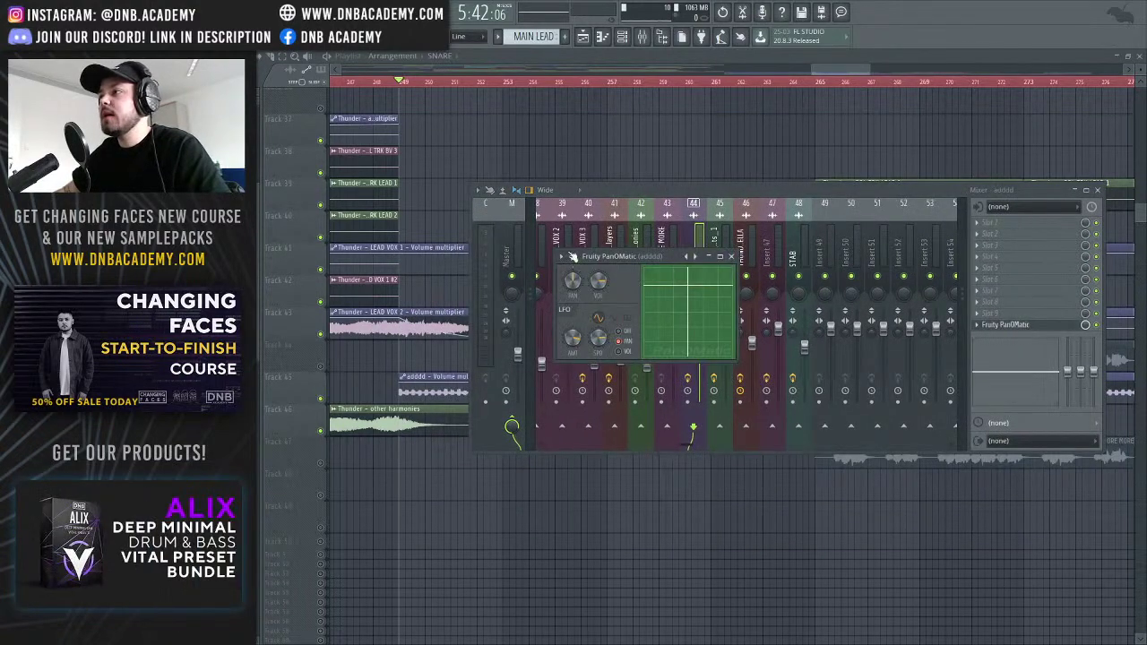
{"action": "left_click_drag", "start_coordinate": [669, 260], "coordinate": [718, 279]}
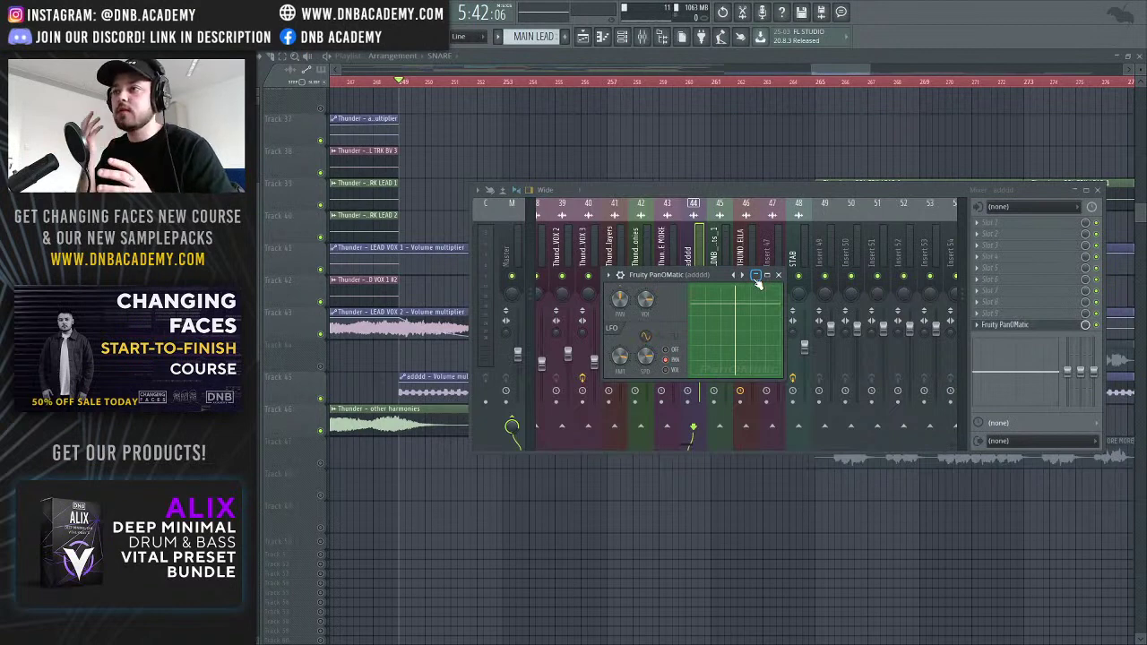
Compare the adddd vocal with Fruity PanOMatic bypassed and enabled by playing from about bar 249, and close the mixer
{"action": "left_click", "coordinate": [1099, 326]}
{"action": "key", "text": "space"}
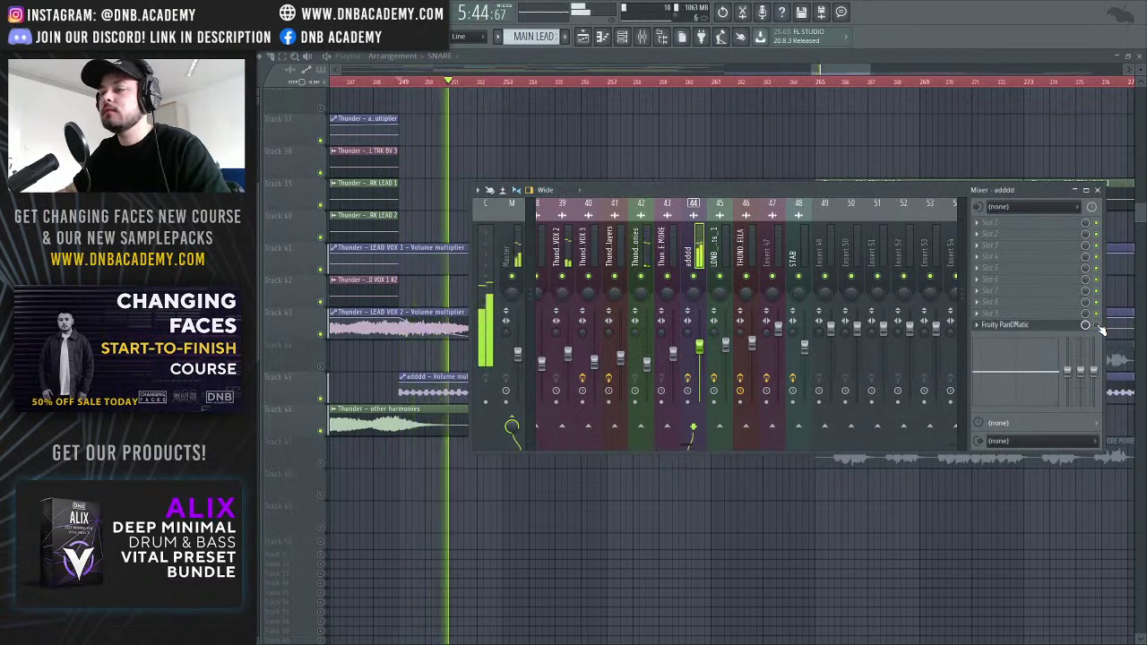
{"action": "key", "text": "space"}
{"action": "key", "text": "space"}
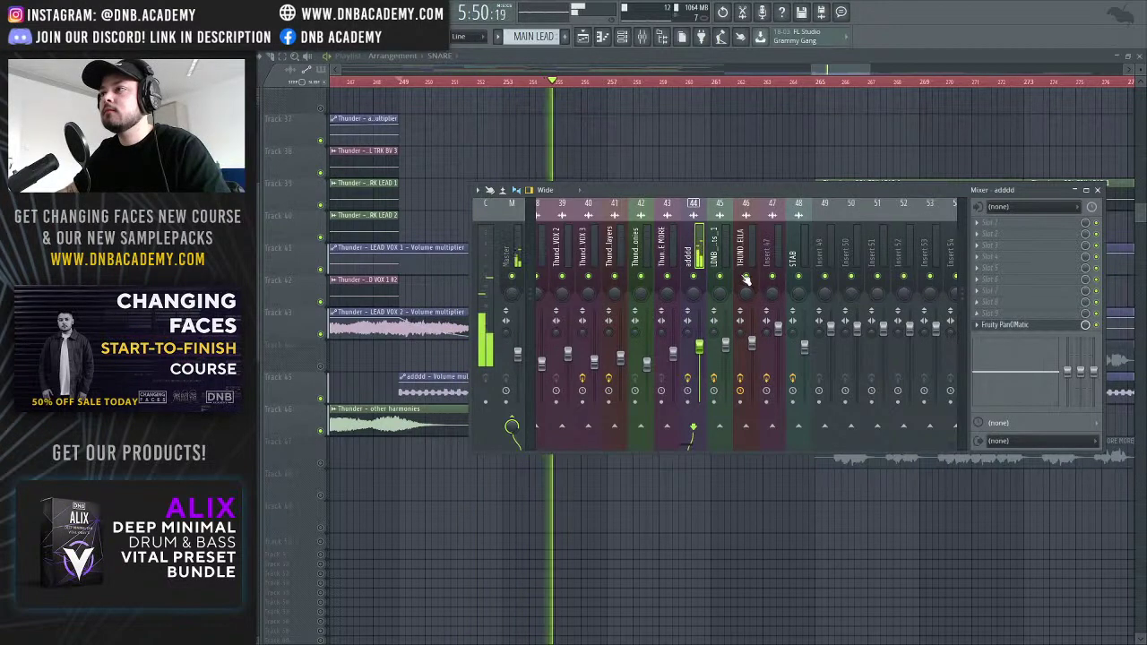
{"action": "key", "text": "space"}
{"action": "left_click", "coordinate": [829, 67]}
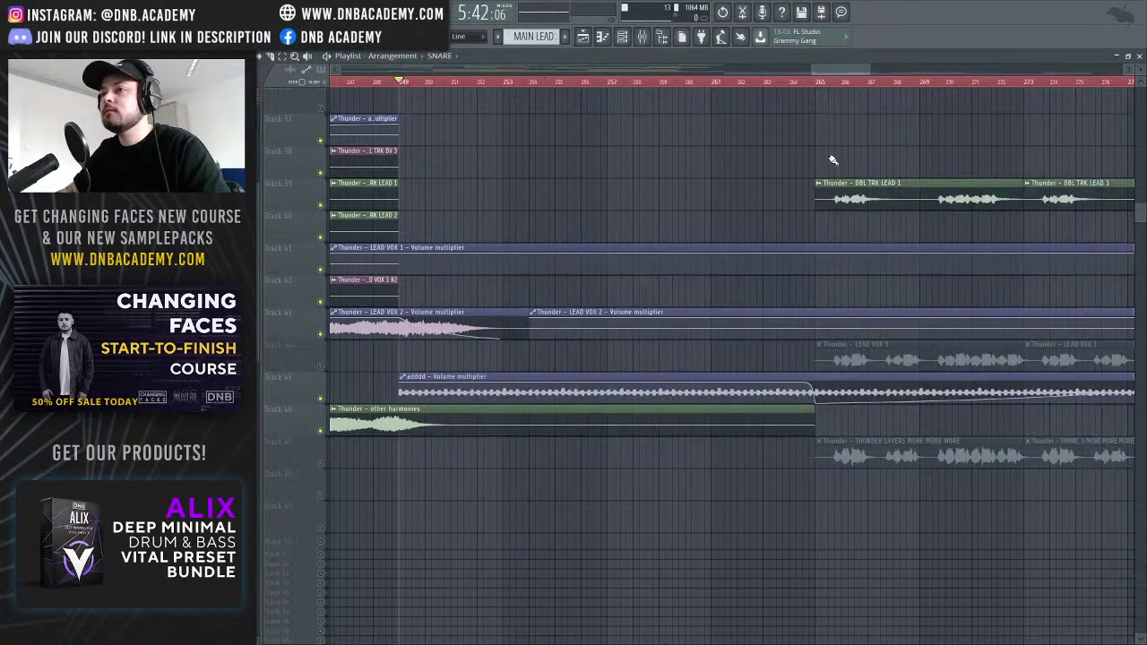
Unmute the LEAD VOX 3 and THUNDER LAYERS MORE MORE MORE tracks
{"action": "left_click_drag", "start_coordinate": [867, 70], "coordinate": [1057, 70]}
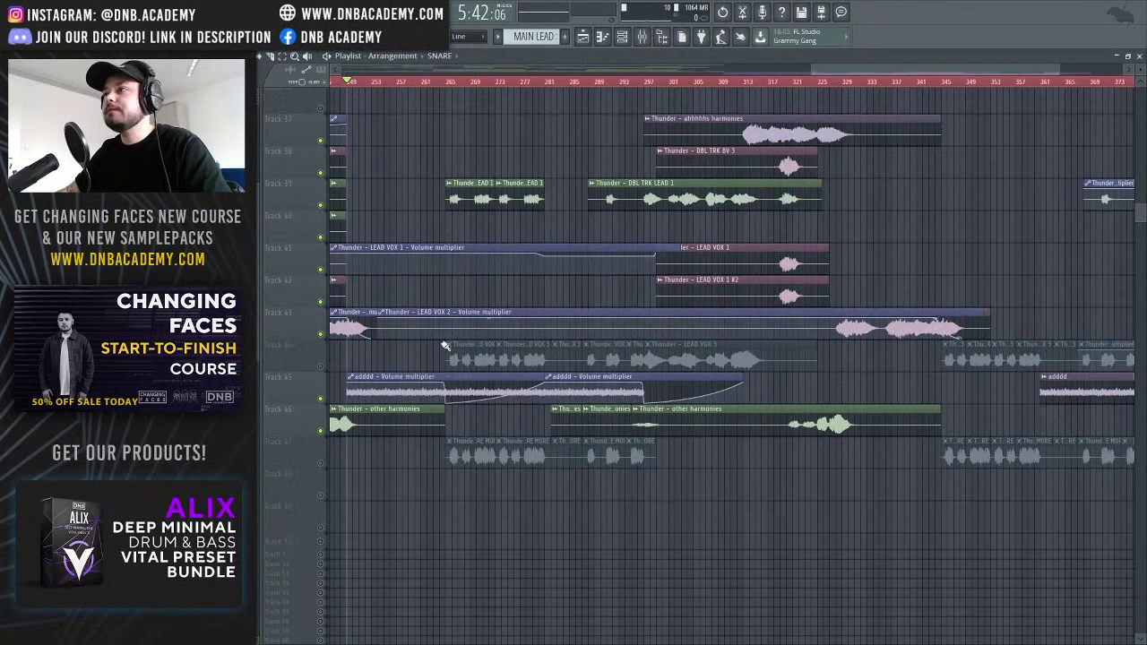
{"action": "left_click", "coordinate": [321, 367]}
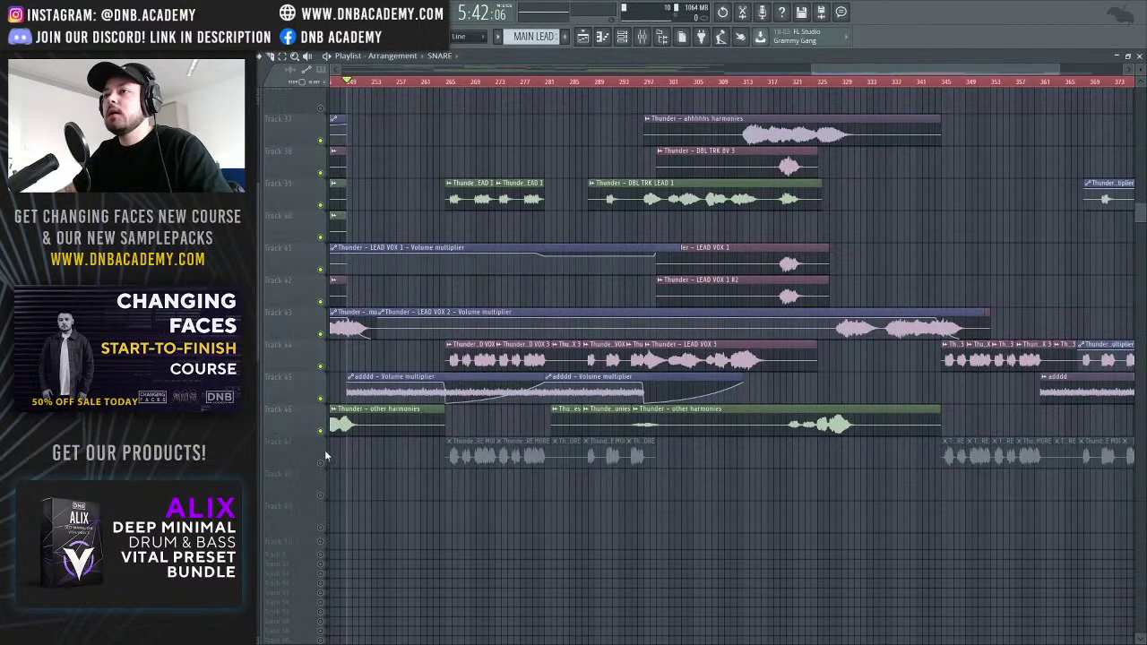
{"action": "left_click", "coordinate": [321, 463]}
{"action": "scroll", "coordinate": [717, 135], "scroll_direction": "left", "scroll_amount": 3}
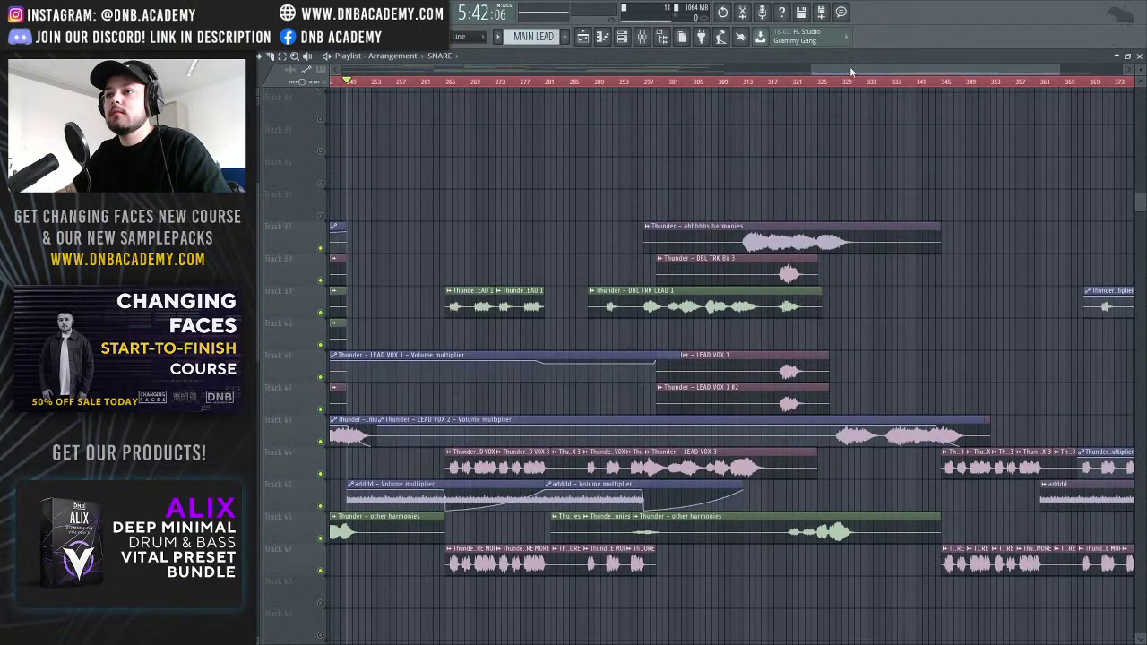
{"action": "scroll", "coordinate": [726, 125], "scroll_direction": "left", "scroll_amount": 5}
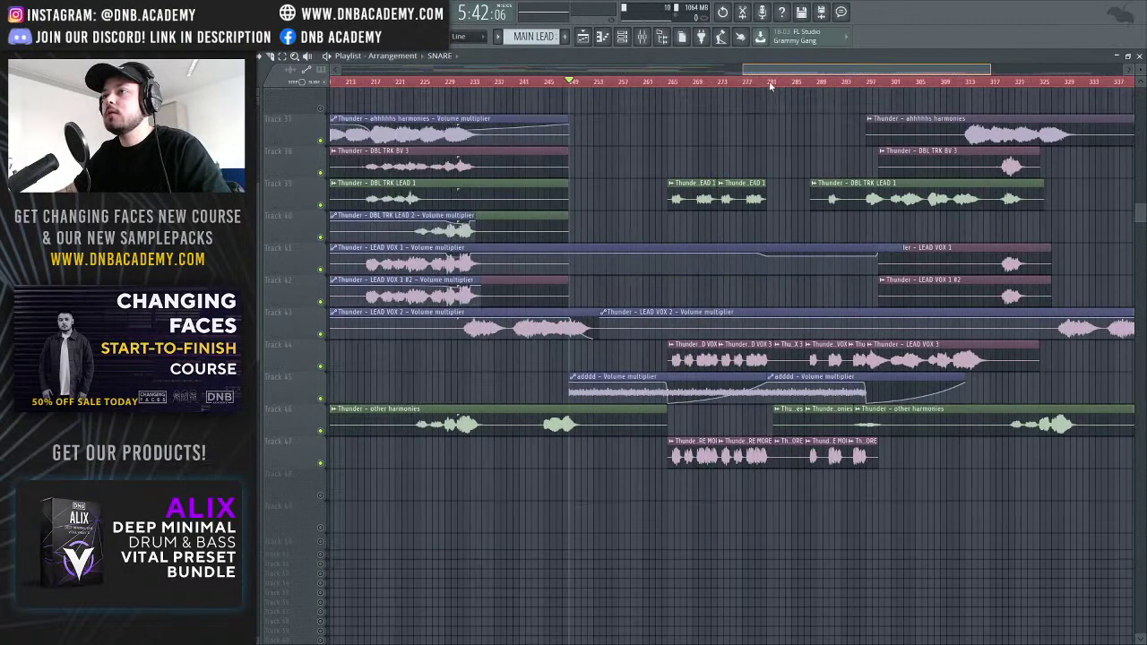
{"action": "left_click_drag", "start_coordinate": [813, 66], "coordinate": [905, 80]}
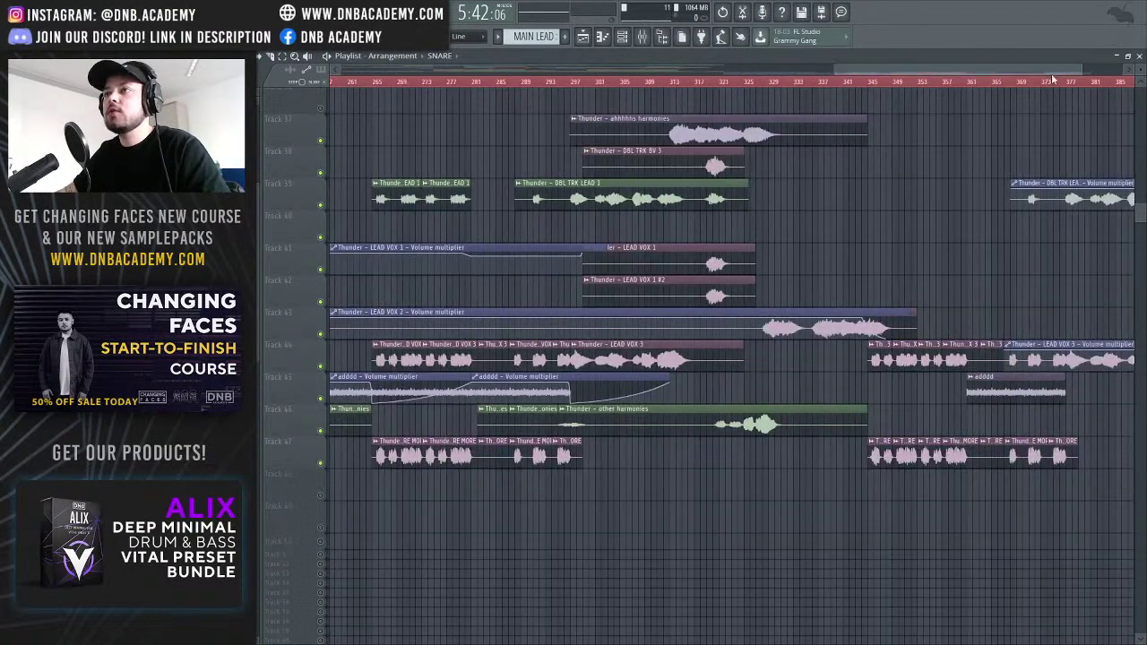
Solo the DBL TRK LEAD 1 track and audition its clips from about bar 265 and again from about bar 269
{"action": "left_click_drag", "start_coordinate": [988, 104], "coordinate": [524, 90]}
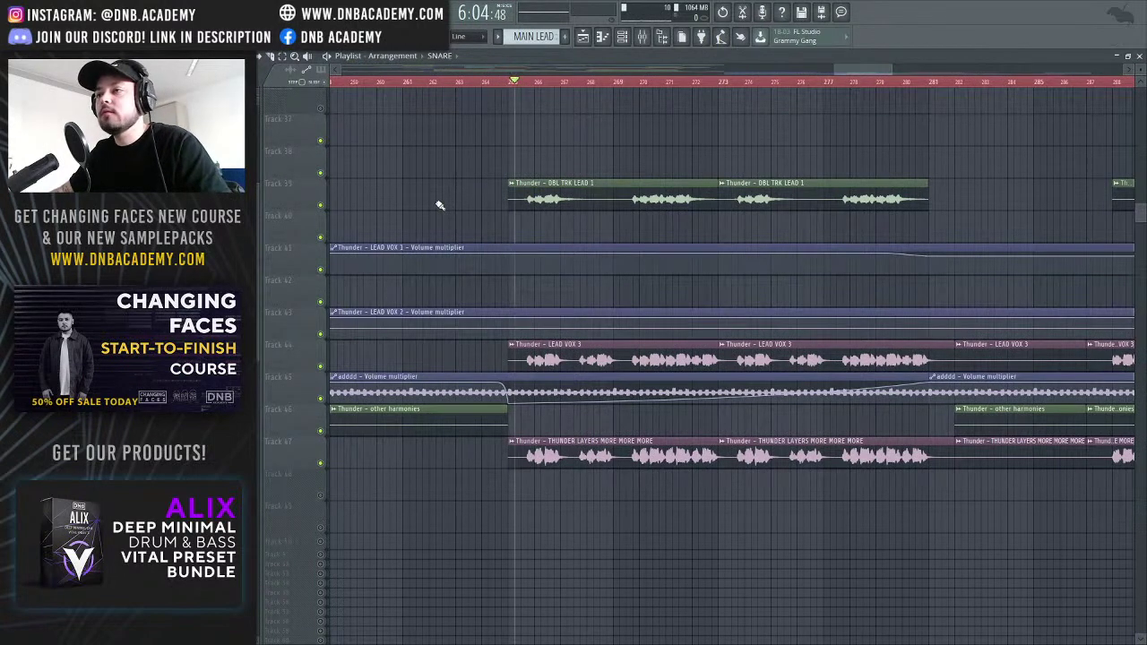
{"action": "right_click", "coordinate": [321, 206]}
{"action": "key", "text": "space"}
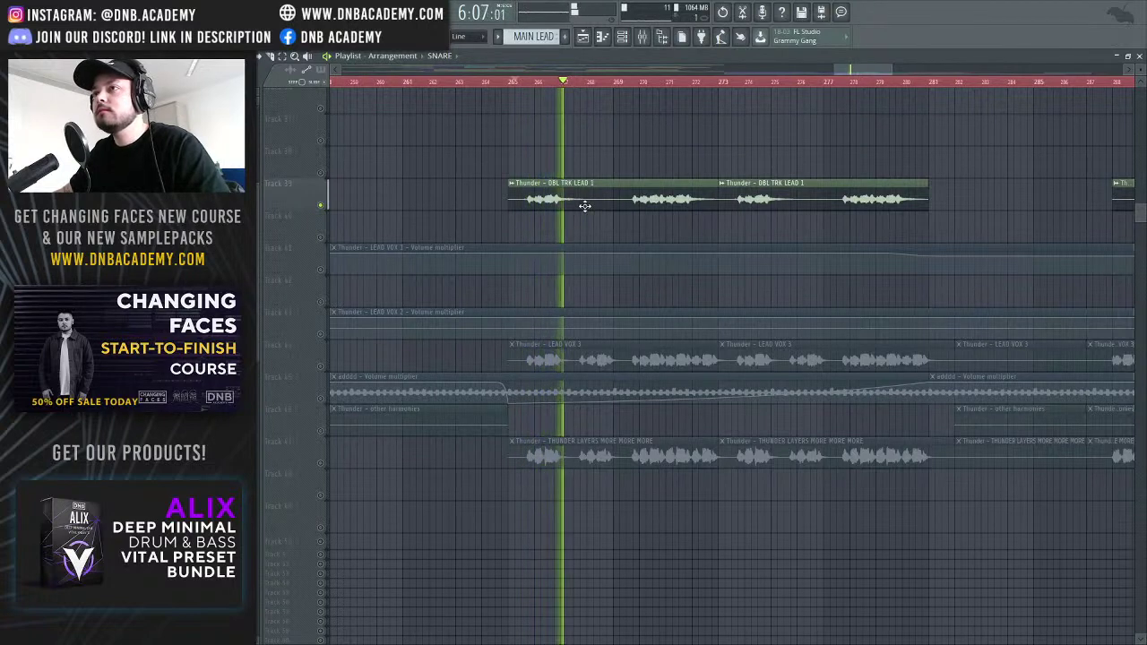
{"action": "left_click", "coordinate": [633, 82]}
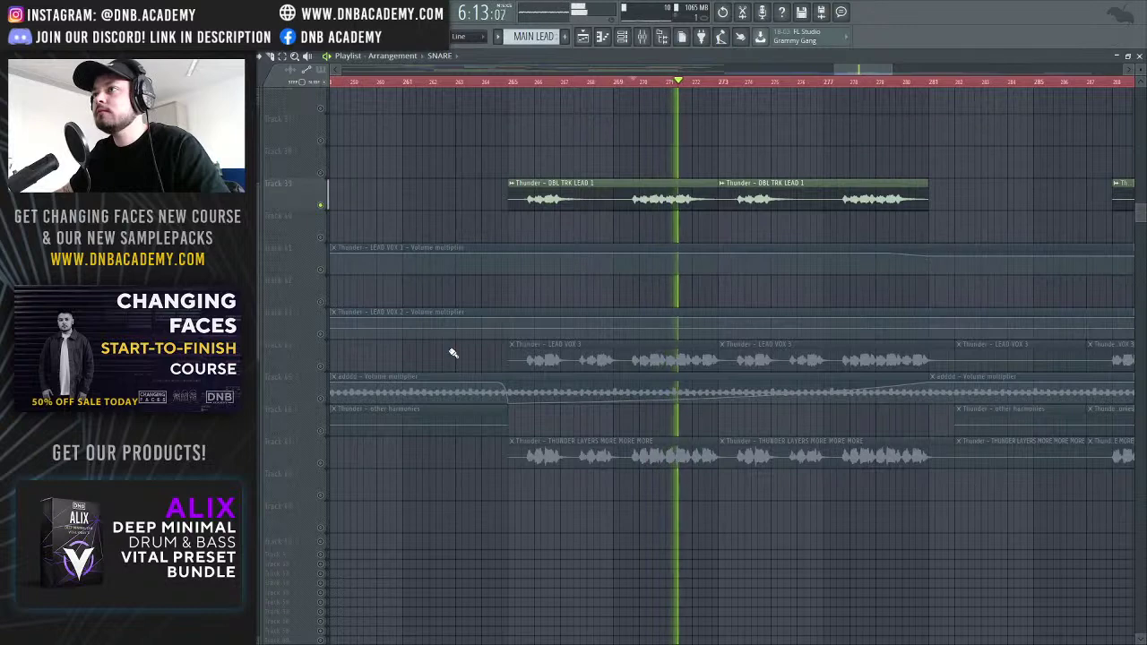
{"action": "key", "text": "space"}
Solo and audition the LEAD VOX 3 track and the THUNDER LAYERS MORE MORE MORE track individually from about bar 265
{"action": "left_click", "coordinate": [325, 365]}
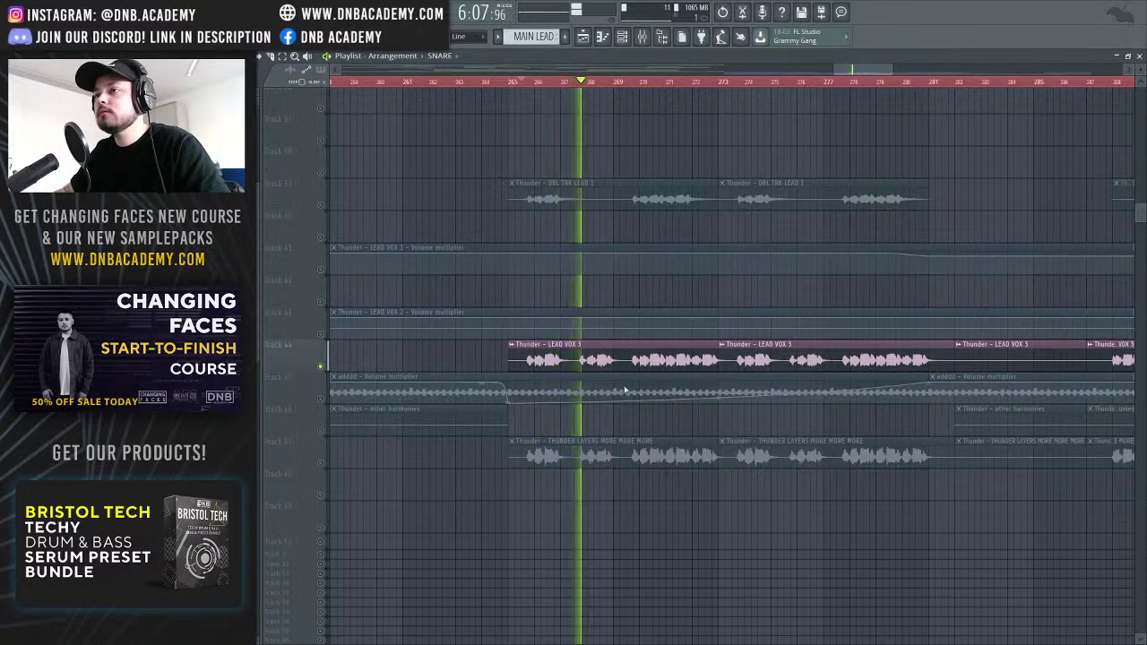
{"action": "key", "text": "space"}
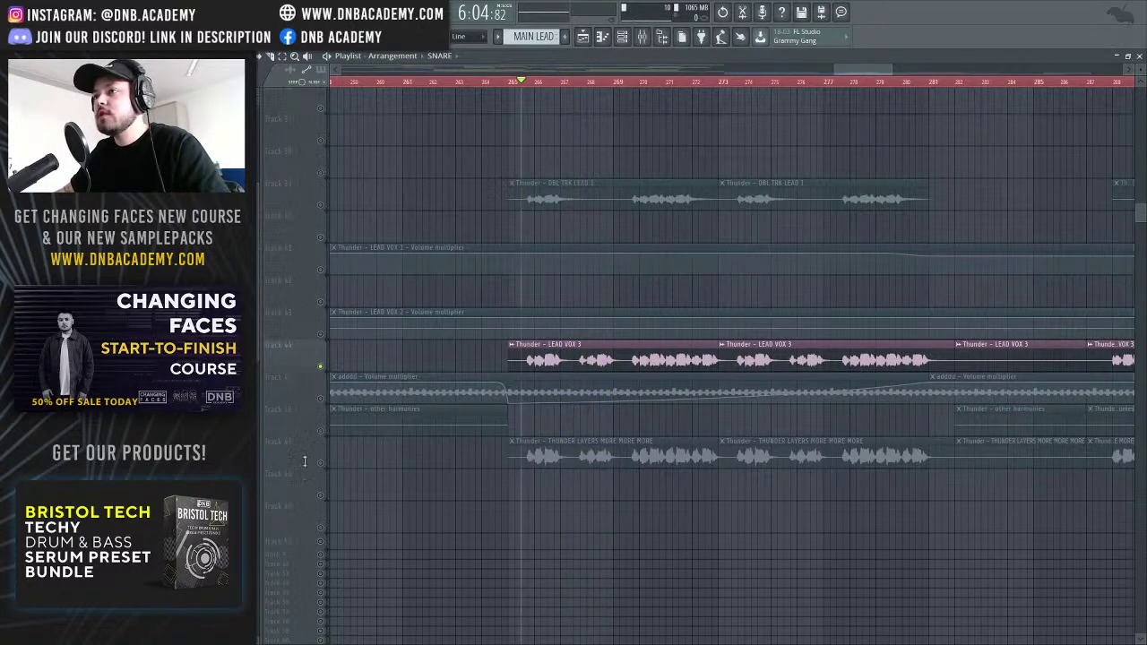
{"action": "left_click", "coordinate": [325, 466]}
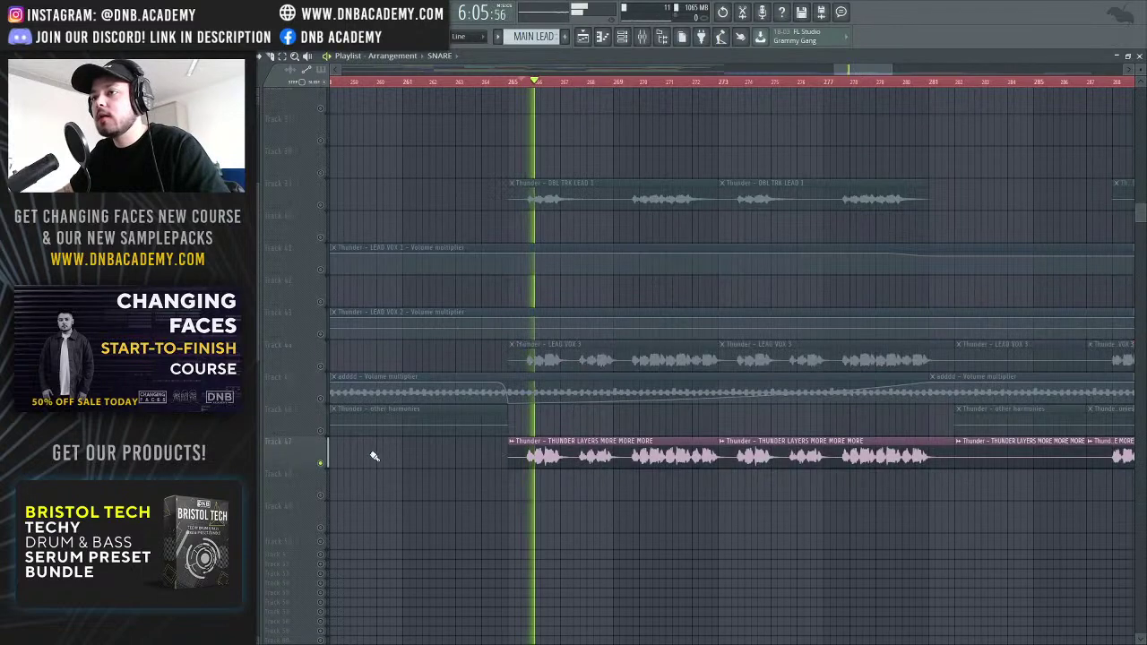
Unmute LEAD VOX 3, DBL TRK LEAD 1 and adddd alongside THUNDER LAYERS MORE MORE MORE, and play them together from about bar 265
{"action": "left_click", "coordinate": [320, 367], "text": "shift"}
{"action": "key", "text": "space"}
{"action": "left_click", "coordinate": [320, 206], "text": "shift"}
{"action": "key", "text": "space"}
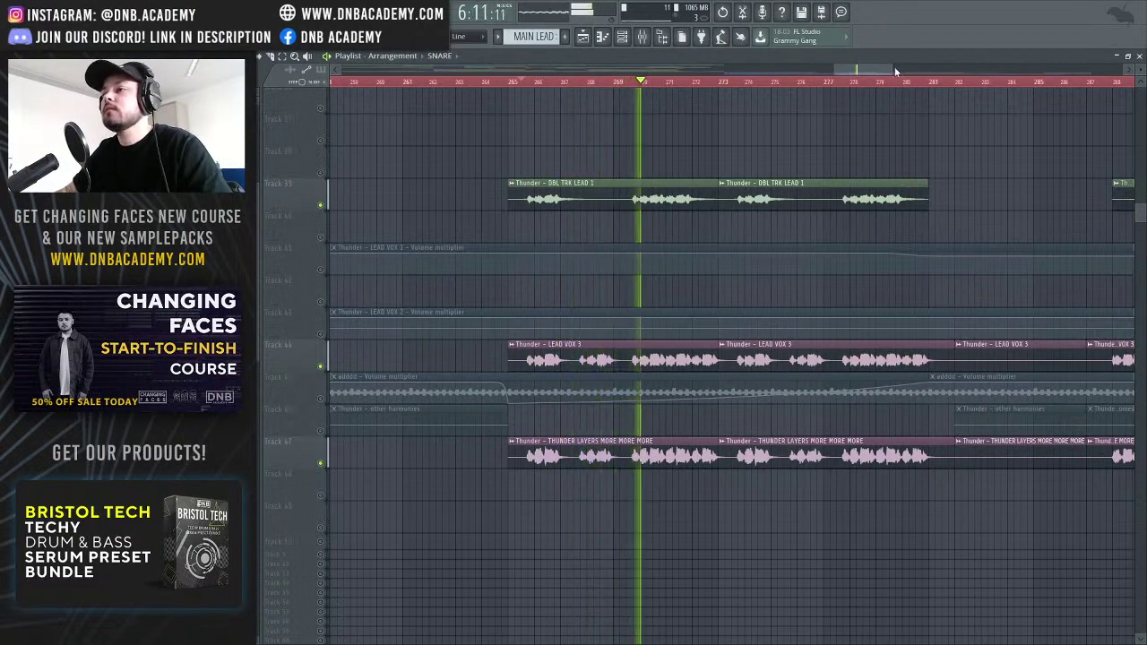
{"action": "left_click_drag", "start_coordinate": [894, 90], "coordinate": [957, 94]}
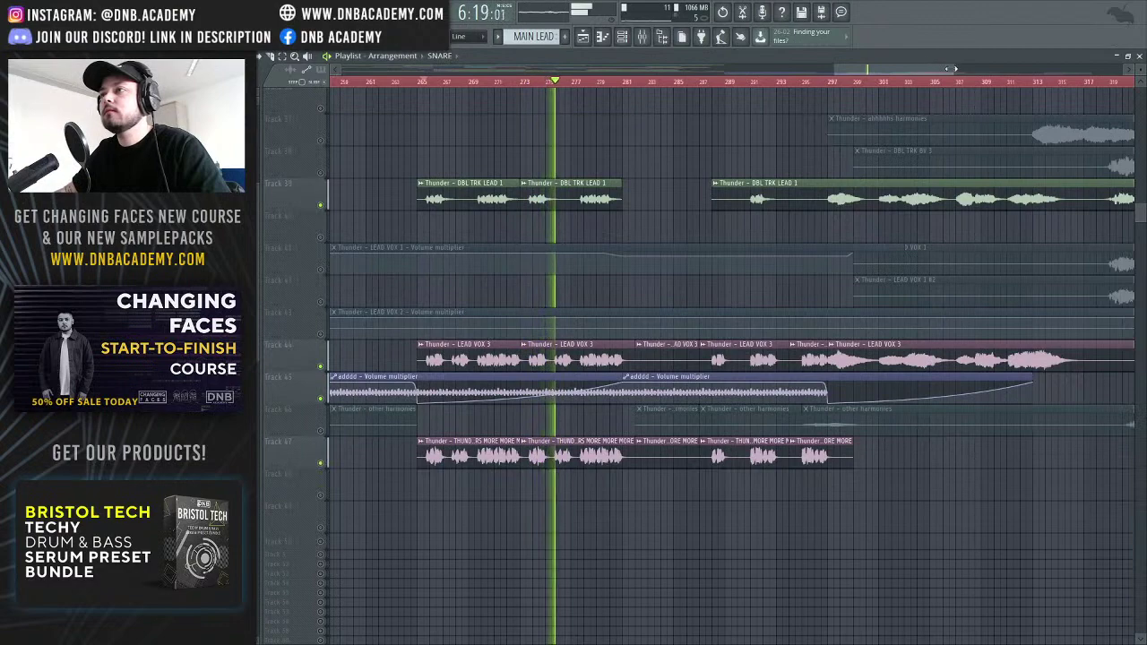
{"action": "left_click_drag", "start_coordinate": [953, 70], "coordinate": [1093, 70]}
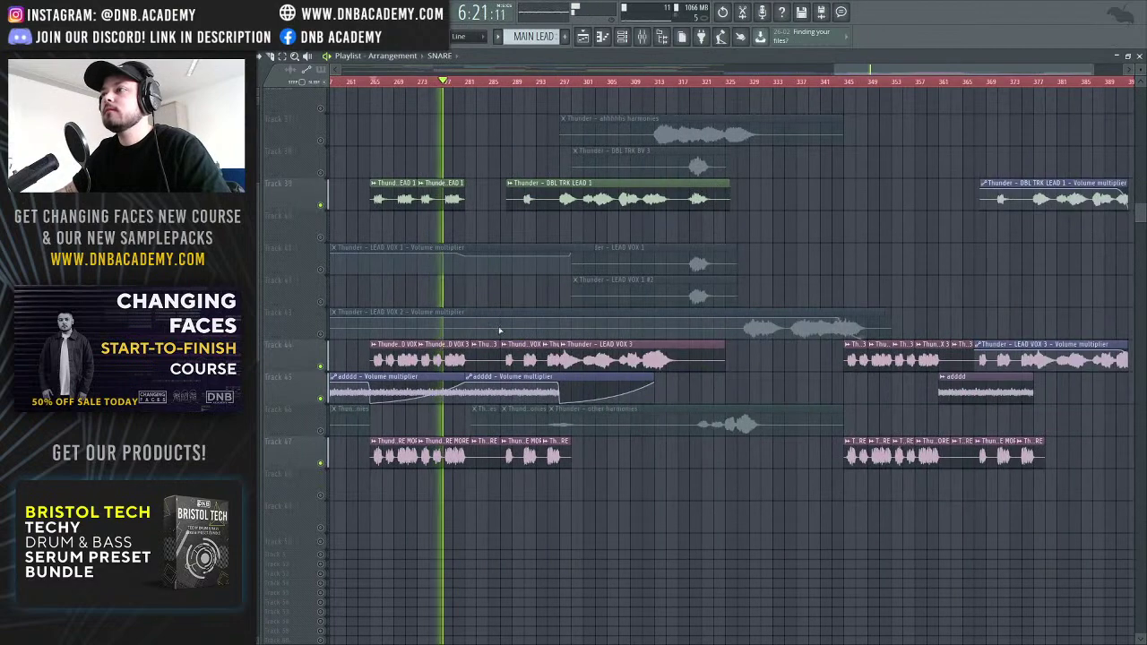
{"action": "key", "text": "space"}
Unmute the other harmonies and all remaining muted Thunder vocal tracks, and review the complete vocal arrangement from bar 201 onwards
{"action": "left_click", "coordinate": [321, 431]}
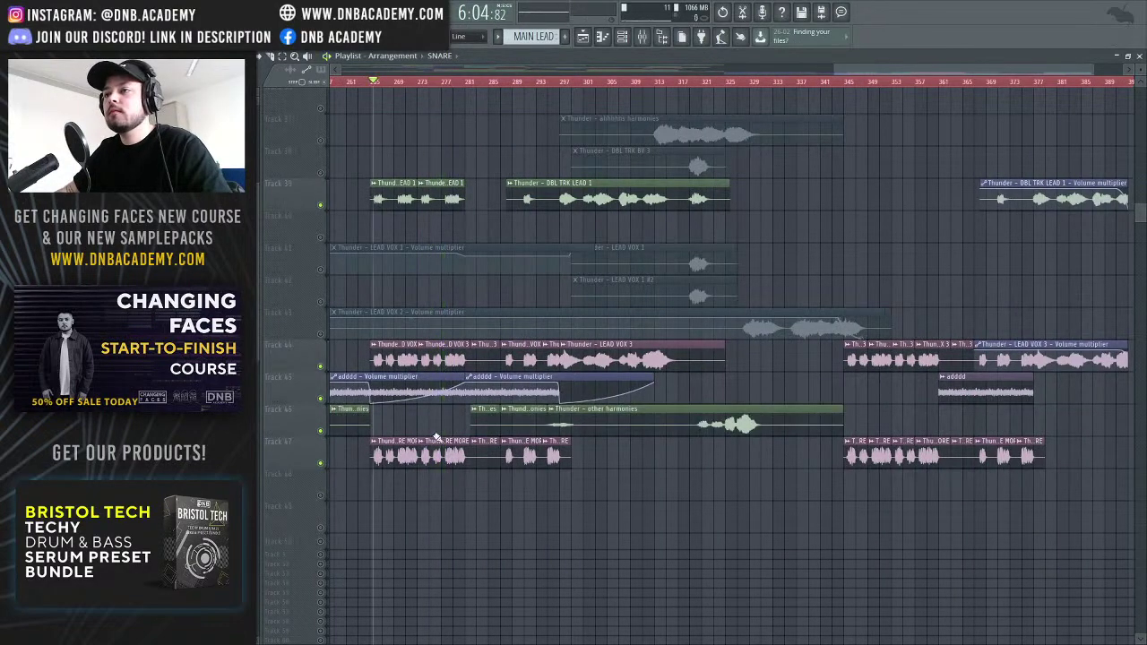
{"action": "left_click_drag", "start_coordinate": [321, 333], "coordinate": [323, 140]}
{"action": "scroll", "coordinate": [582, 198], "scroll_direction": "up", "scroll_amount": 1}
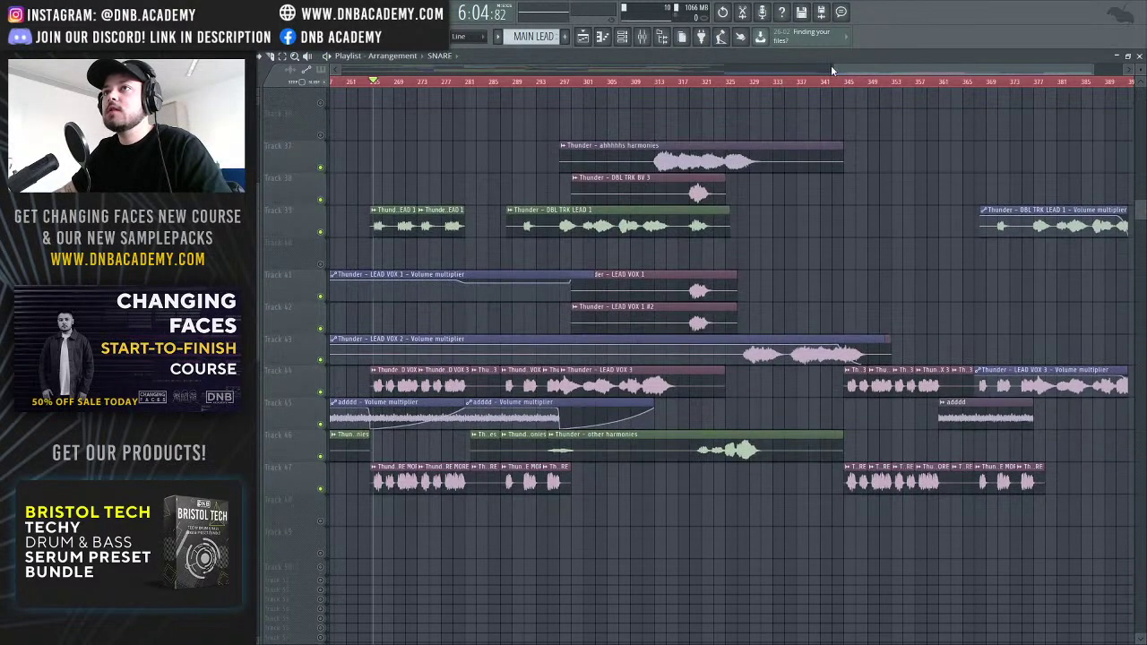
{"action": "scroll", "coordinate": [834, 70], "scroll_direction": "left", "scroll_amount": 4}
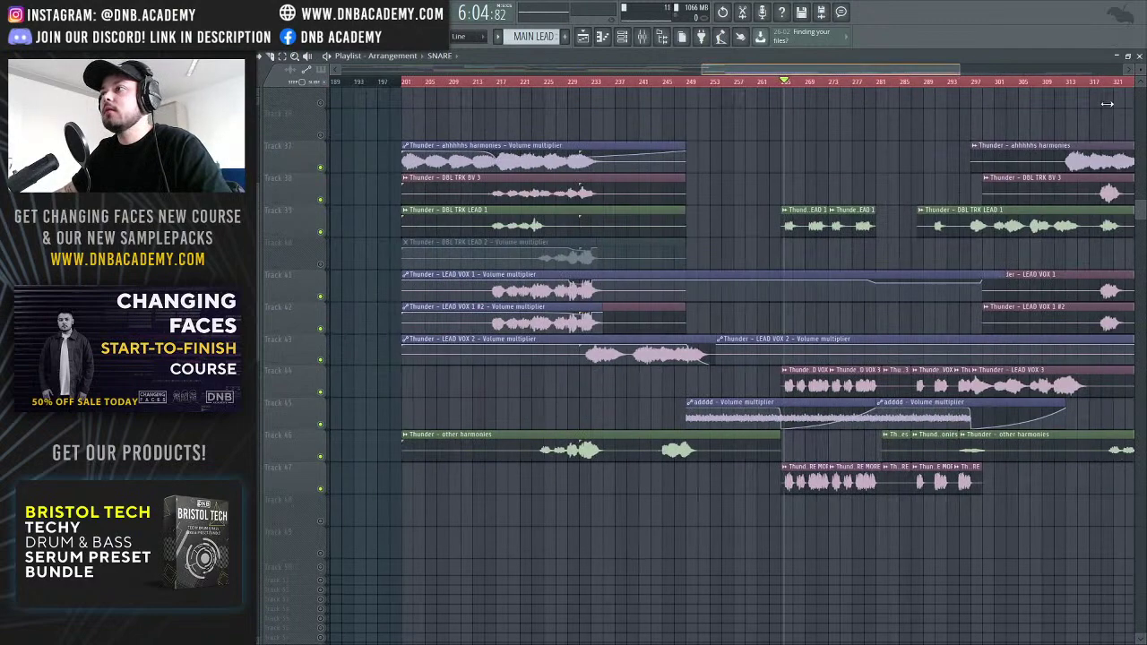
{"action": "left_click_drag", "start_coordinate": [957, 70], "coordinate": [1112, 70]}
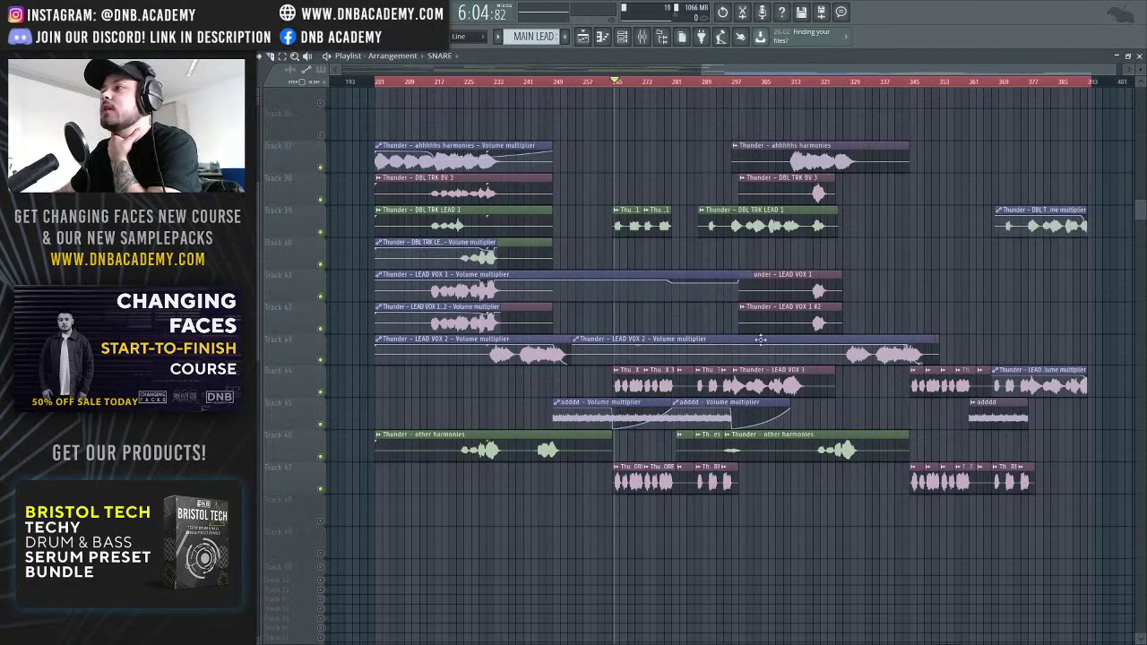
{"action": "scroll", "coordinate": [832, 95], "scroll_direction": "right", "scroll_amount": 4}
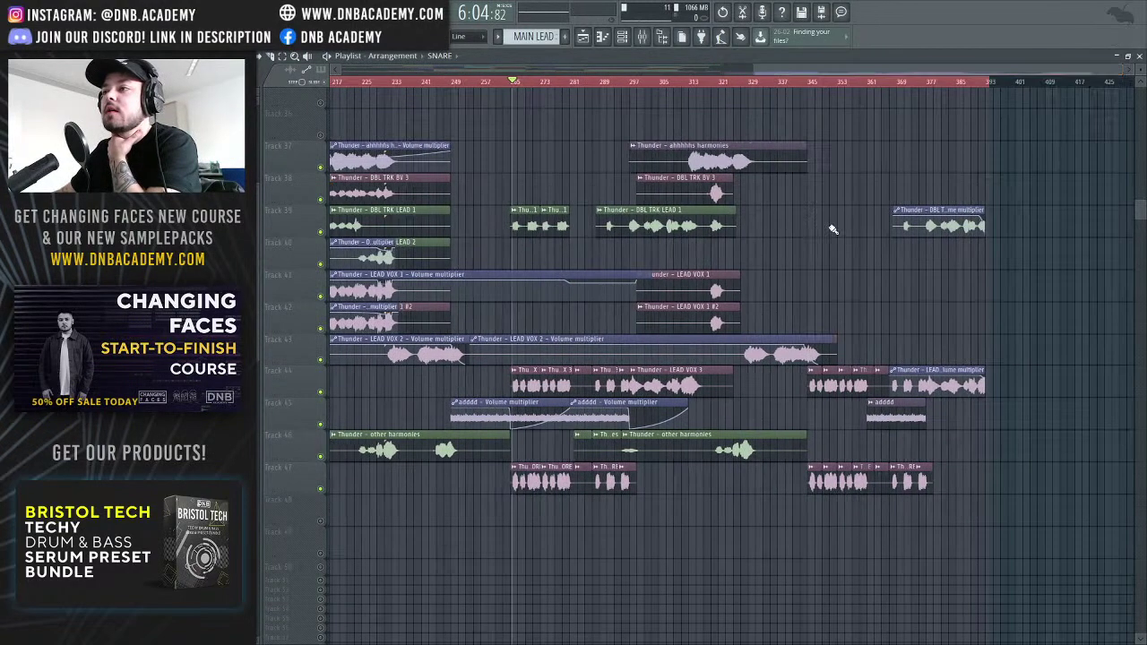
Solo the THUNDER_ACAPELLA track at the start of the arrangement and clear the clip selection
{"action": "scroll", "coordinate": [829, 180], "scroll_direction": "up", "scroll_amount": 1}
{"action": "left_click_drag", "start_coordinate": [759, 72], "coordinate": [661, 331]}
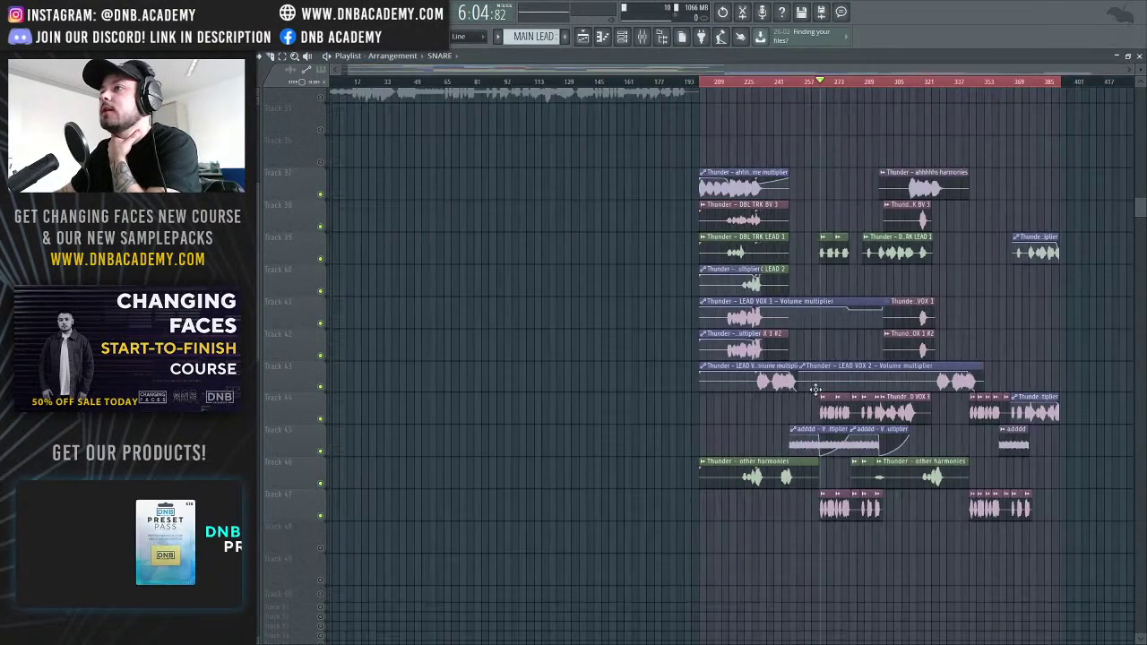
{"action": "scroll", "coordinate": [530, 159], "scroll_direction": "up", "scroll_amount": 1}
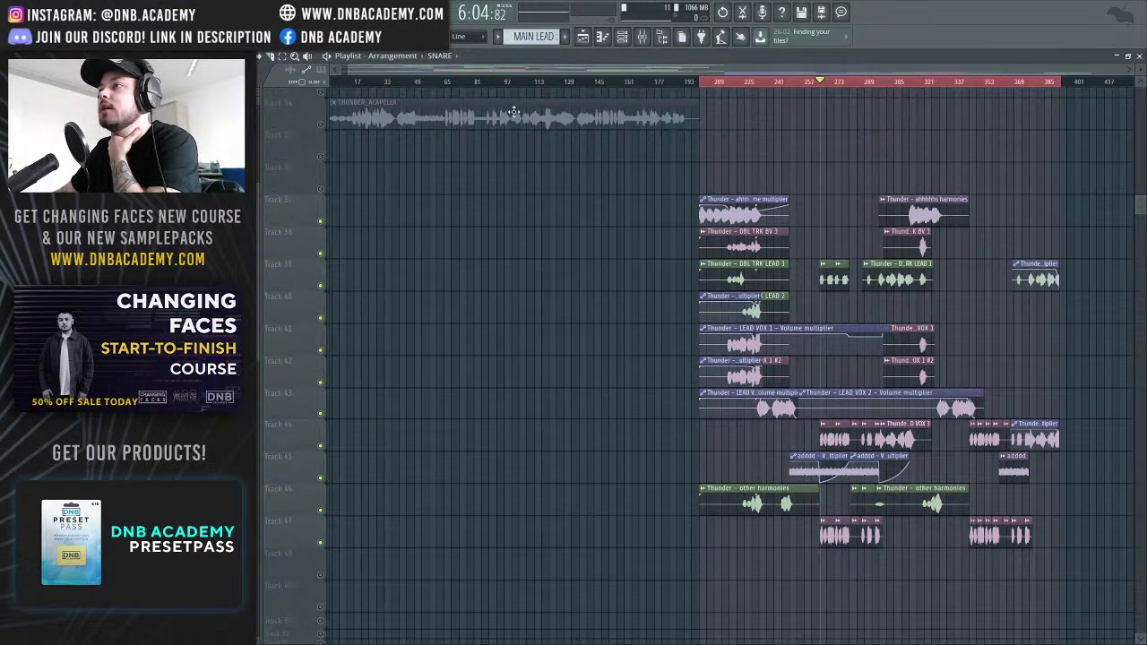
{"action": "left_click_drag", "start_coordinate": [658, 67], "coordinate": [1067, 69]}
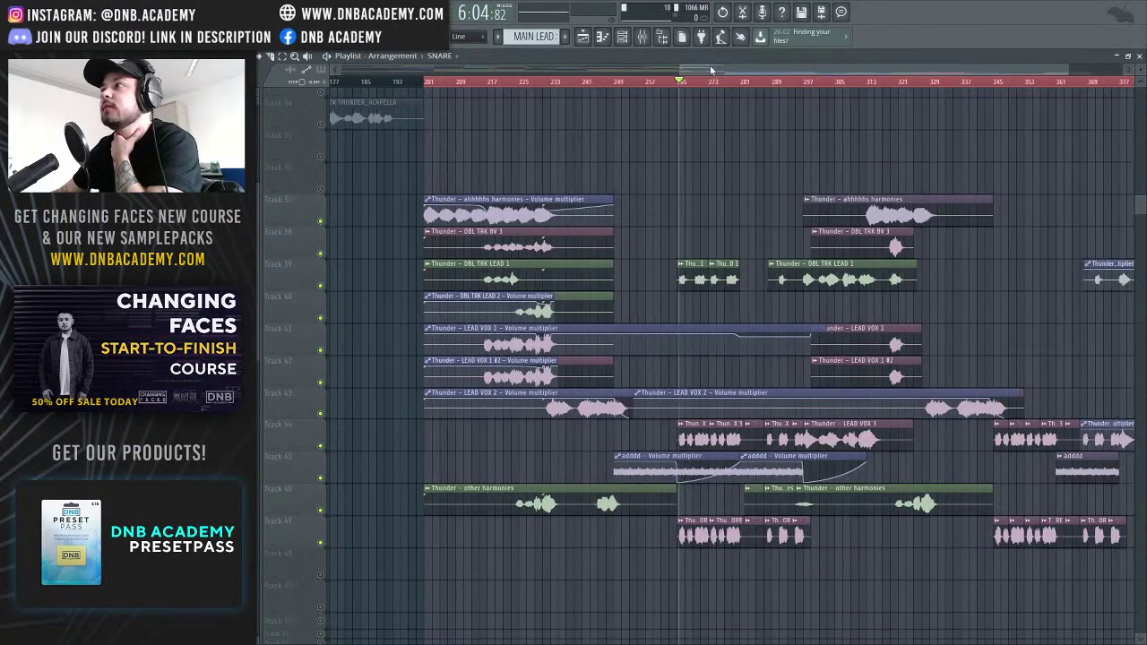
{"action": "scroll", "coordinate": [466, 91], "scroll_direction": "left", "scroll_amount": 10}
{"action": "key", "text": "ctrl+a"}
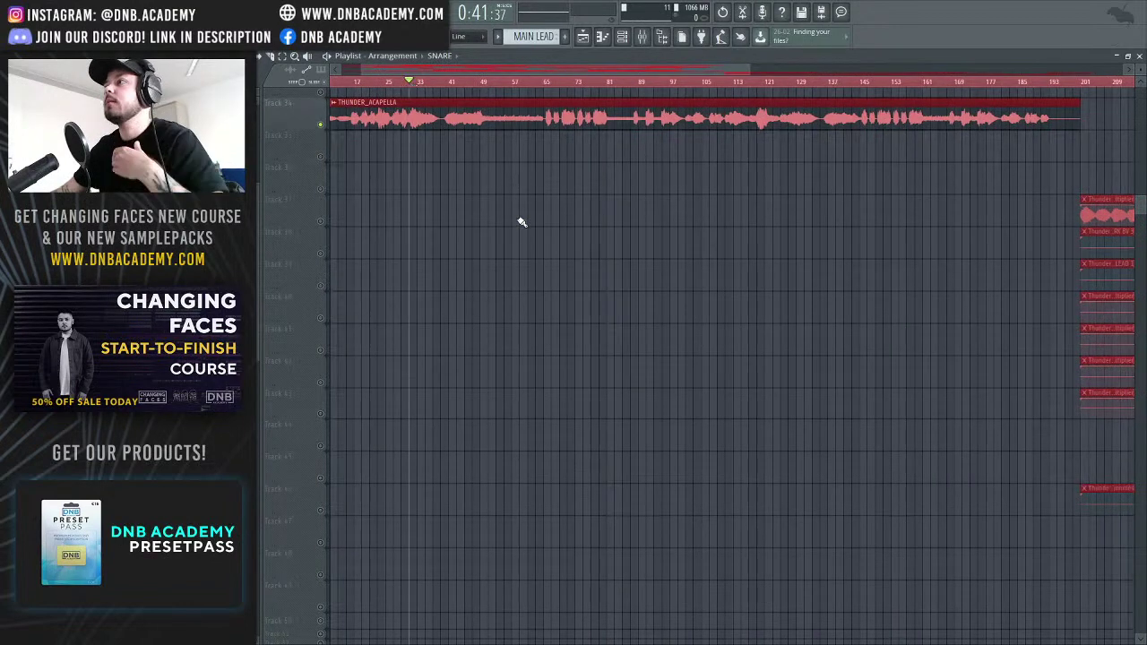
{"action": "left_click", "coordinate": [518, 215]}
{"action": "right_click", "coordinate": [526, 221]}
Inspect the Fruity Limiter on the THUNDER_ACAPELLA mixer channel while playing the acapella from about bar 30
{"action": "left_click", "coordinate": [642, 35]}
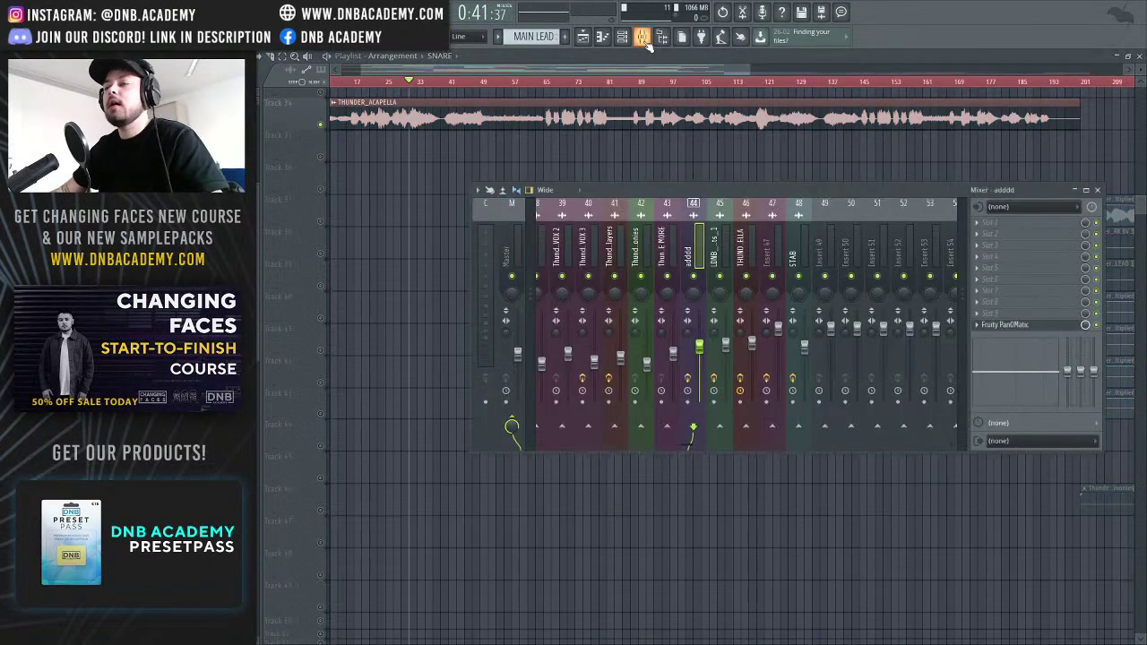
{"action": "left_click", "coordinate": [743, 252]}
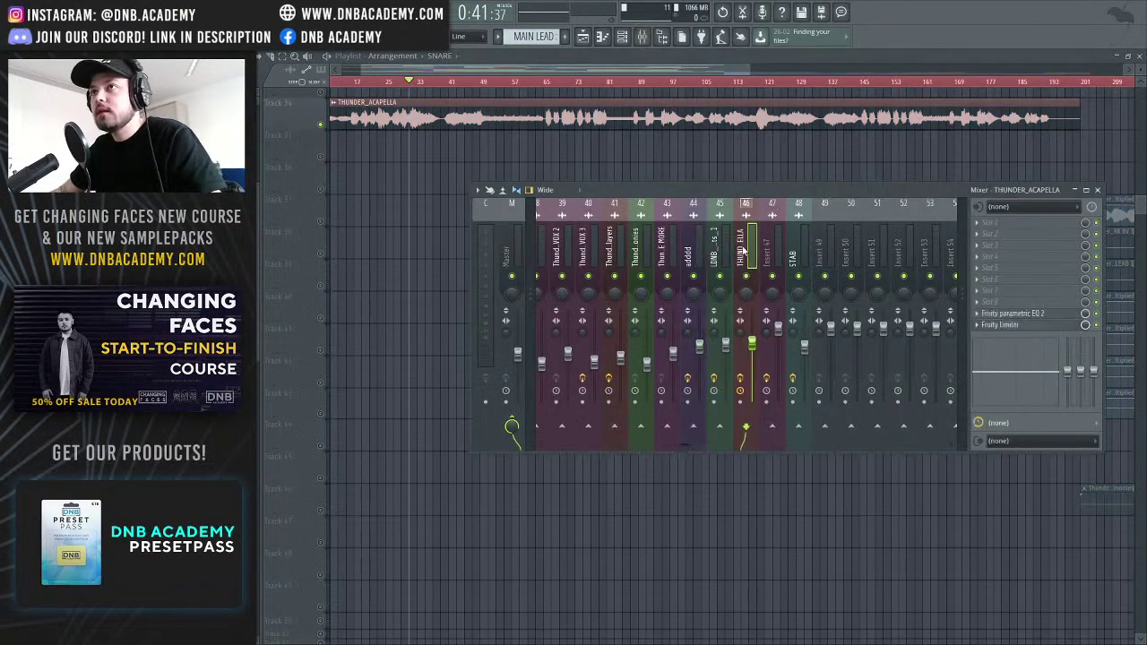
{"action": "left_click", "coordinate": [1031, 325]}
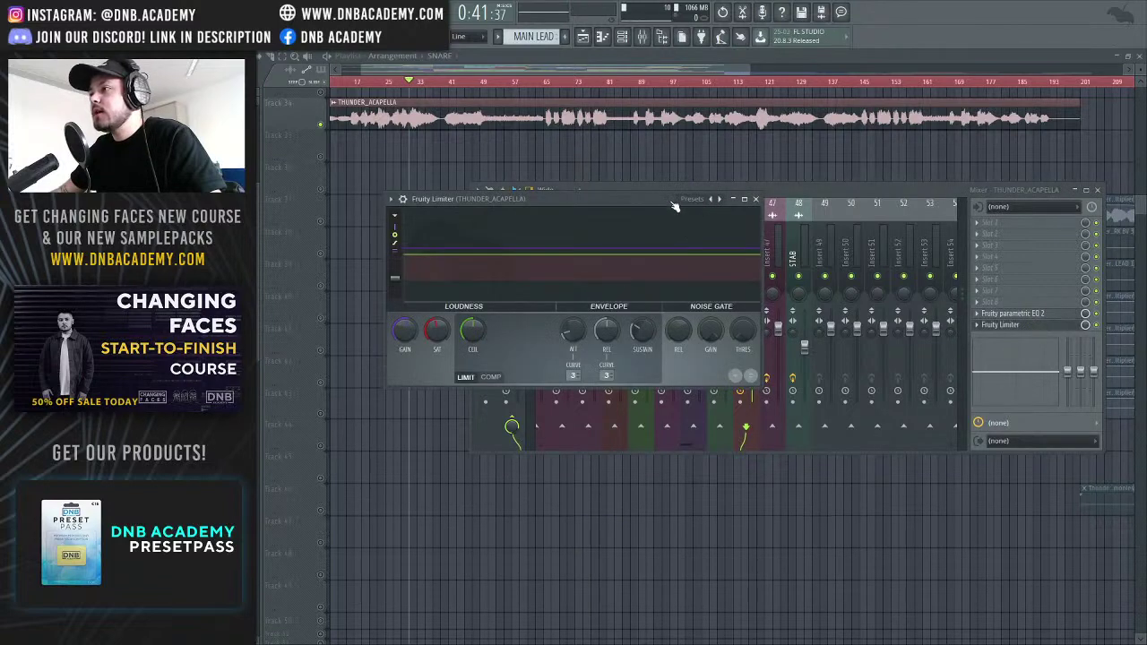
{"action": "key", "text": "space"}
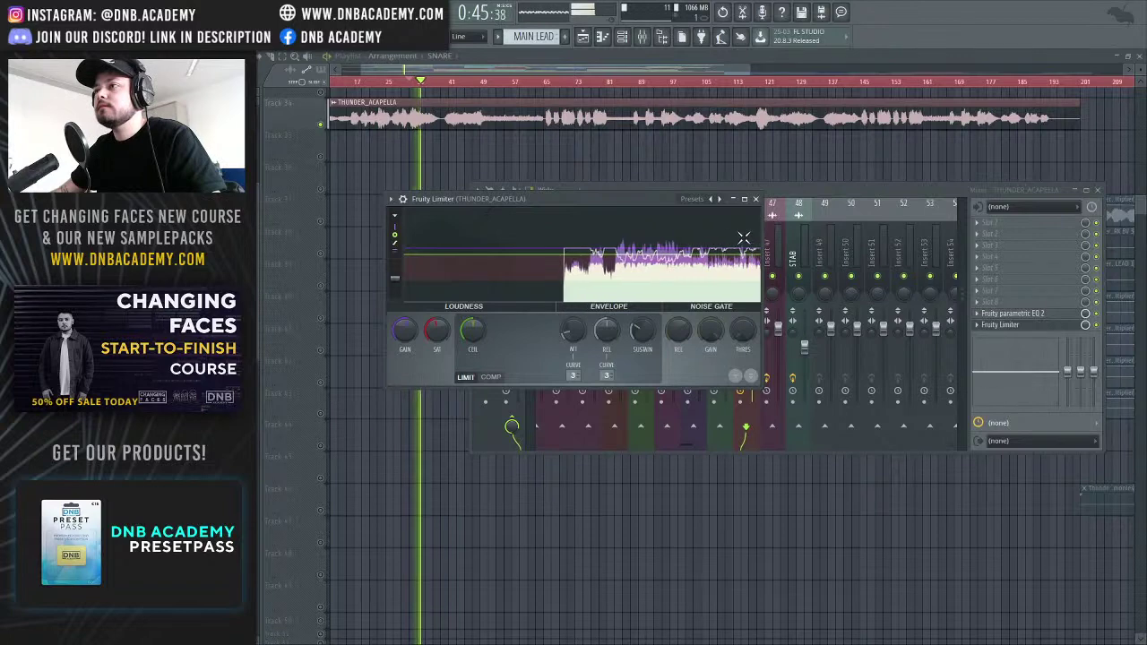
{"action": "key", "text": "space"}
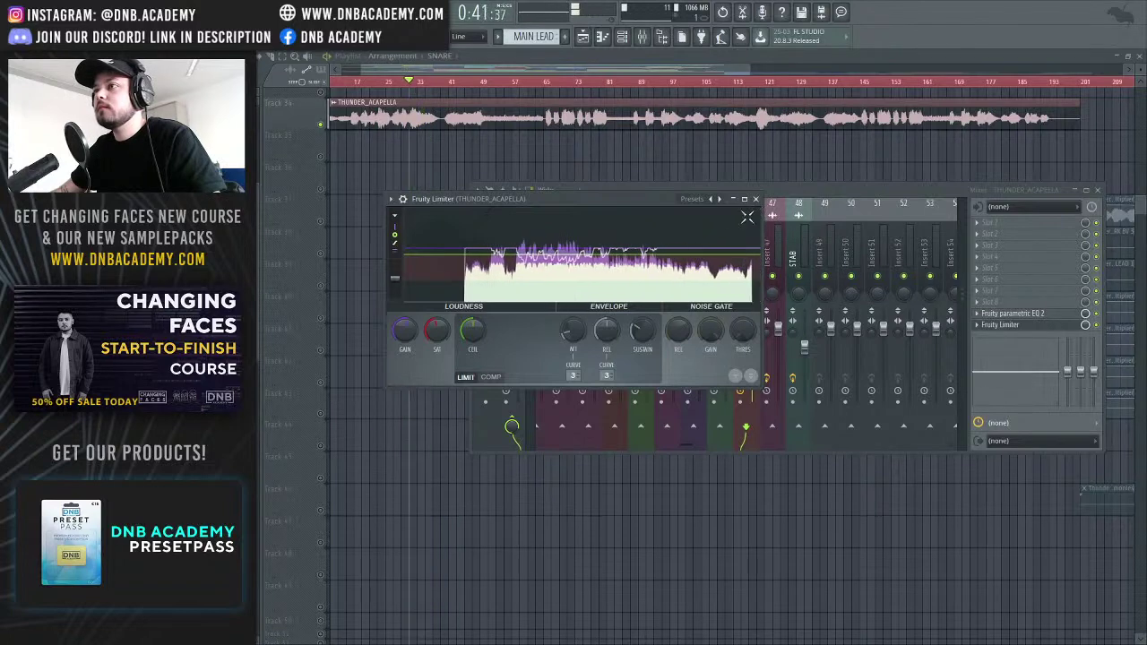
{"action": "left_click", "coordinate": [755, 198]}
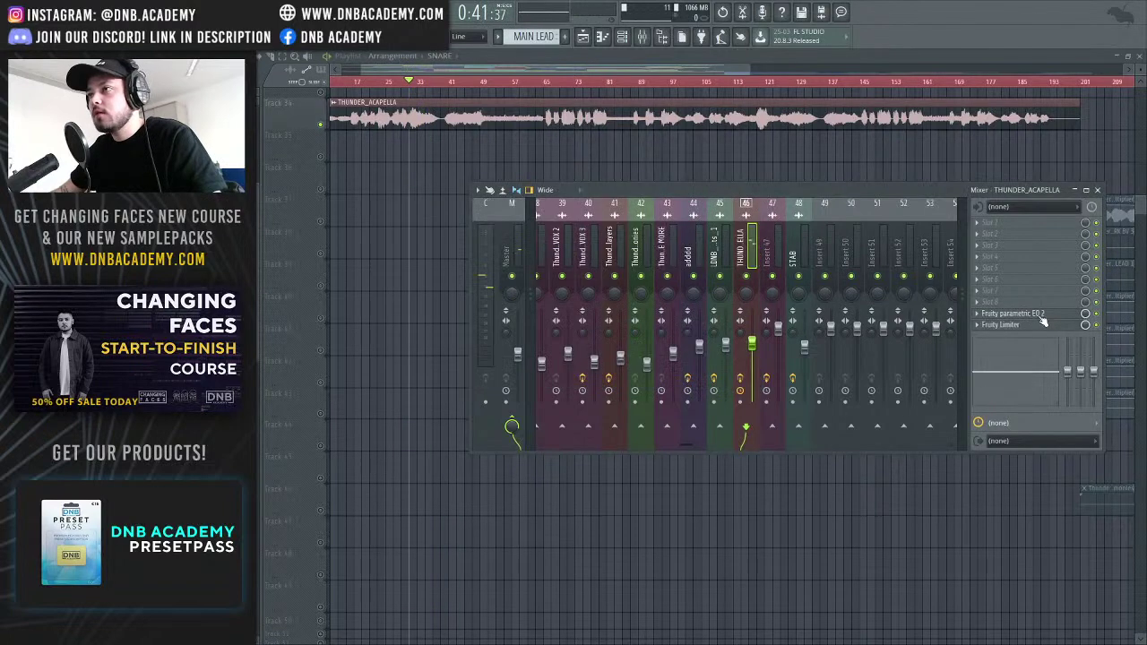
Examine the Fruity parametric EQ 2 curve on the THUNDER_ACAPELLA mixer channel
{"action": "left_click", "coordinate": [1038, 314]}
{"action": "left_click_drag", "start_coordinate": [647, 158], "coordinate": [765, 237]}
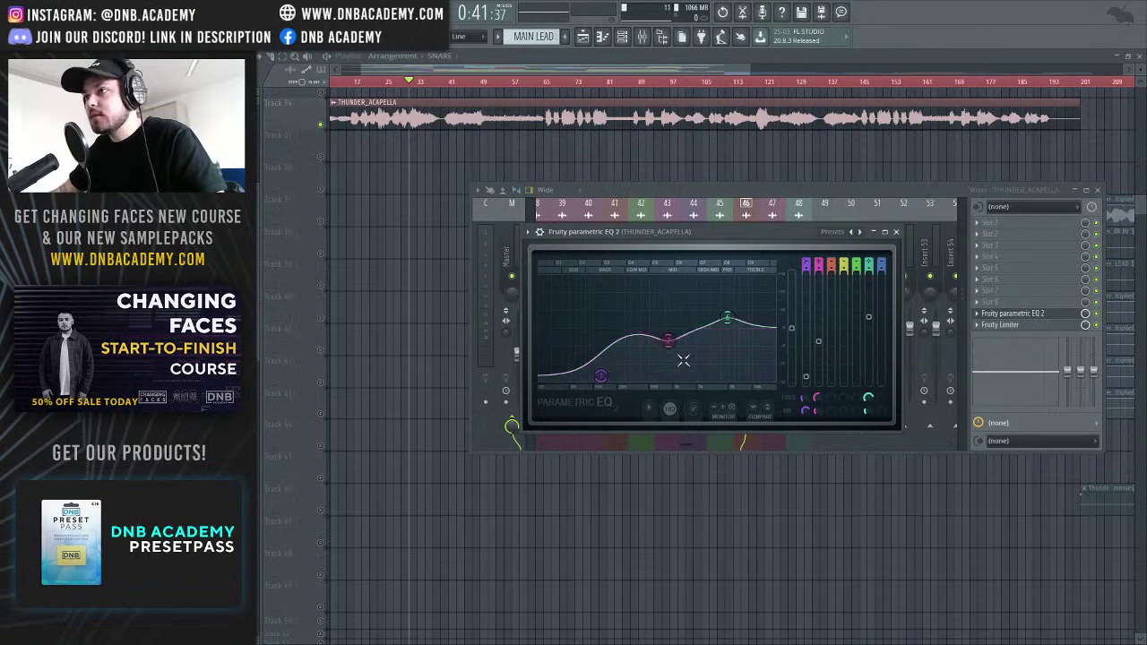
{"action": "left_click", "coordinate": [1101, 318]}
Audition the soloed acapella from about bar 63 and check its level in the mixer
{"action": "key", "text": "space"}
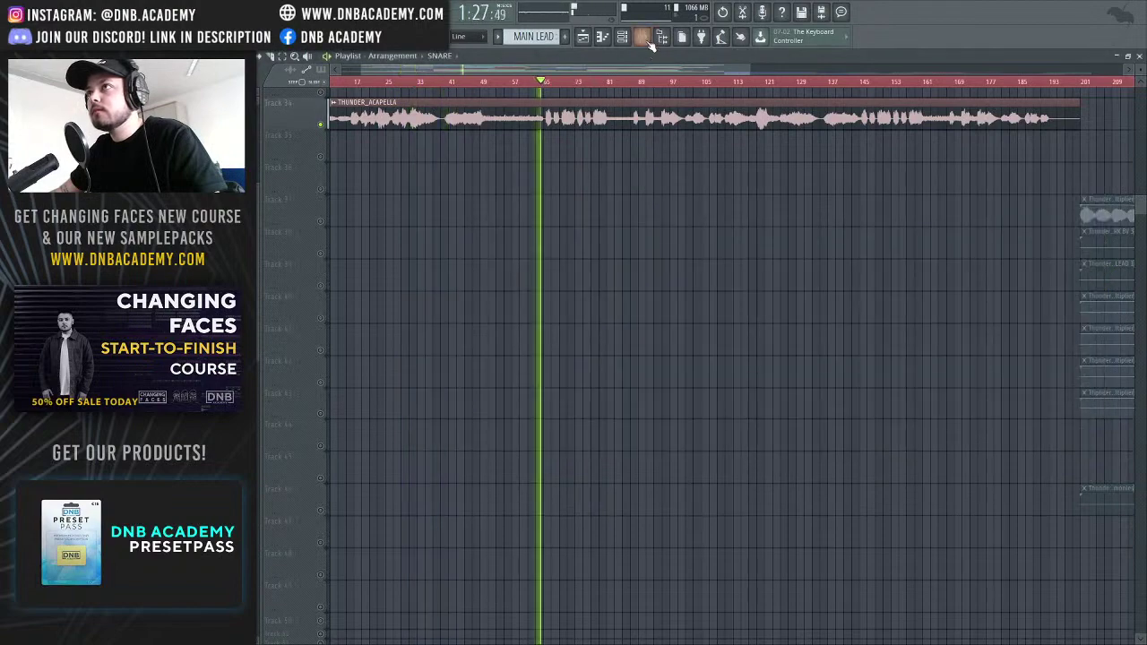
{"action": "left_click", "coordinate": [643, 37]}
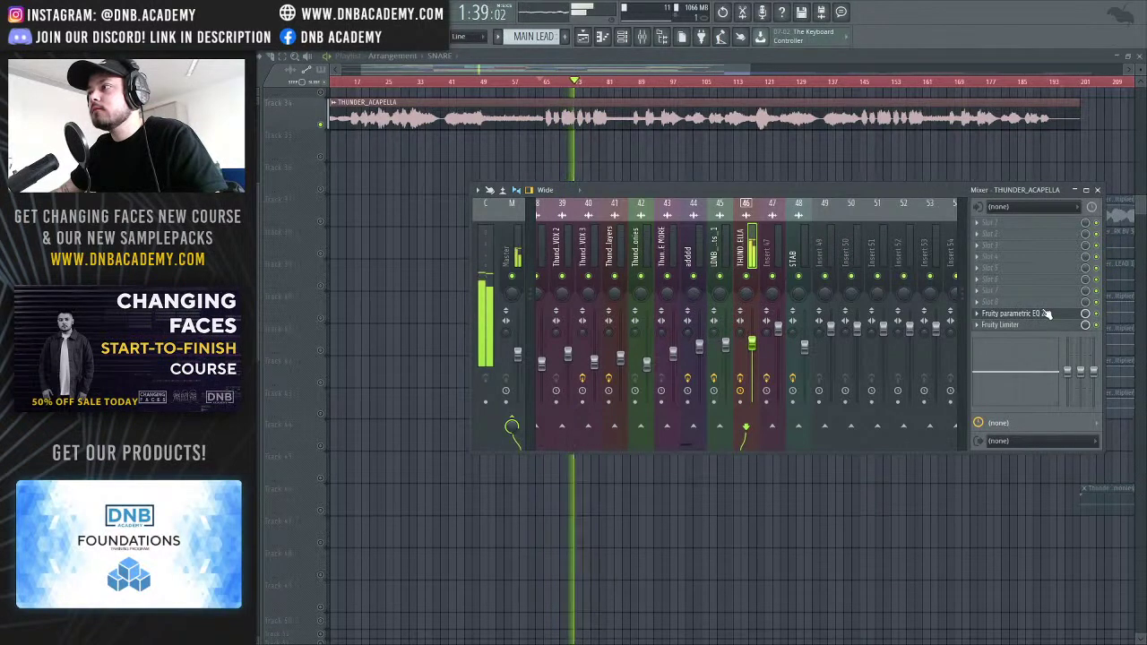
{"action": "key", "text": "space"}
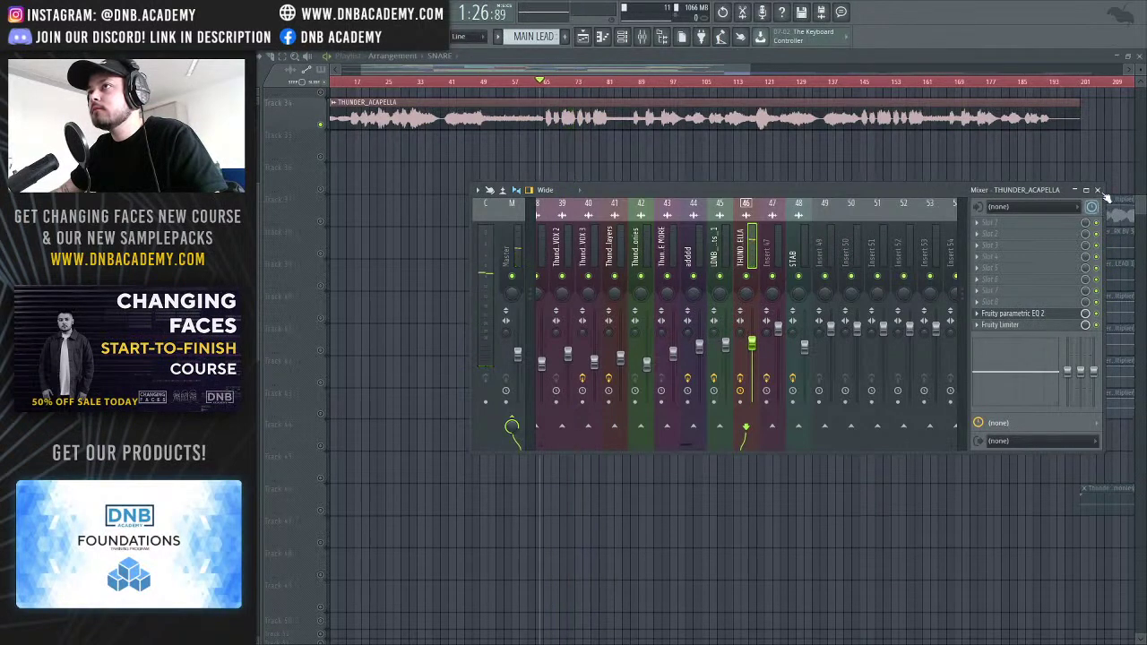
{"action": "left_click", "coordinate": [1098, 190]}
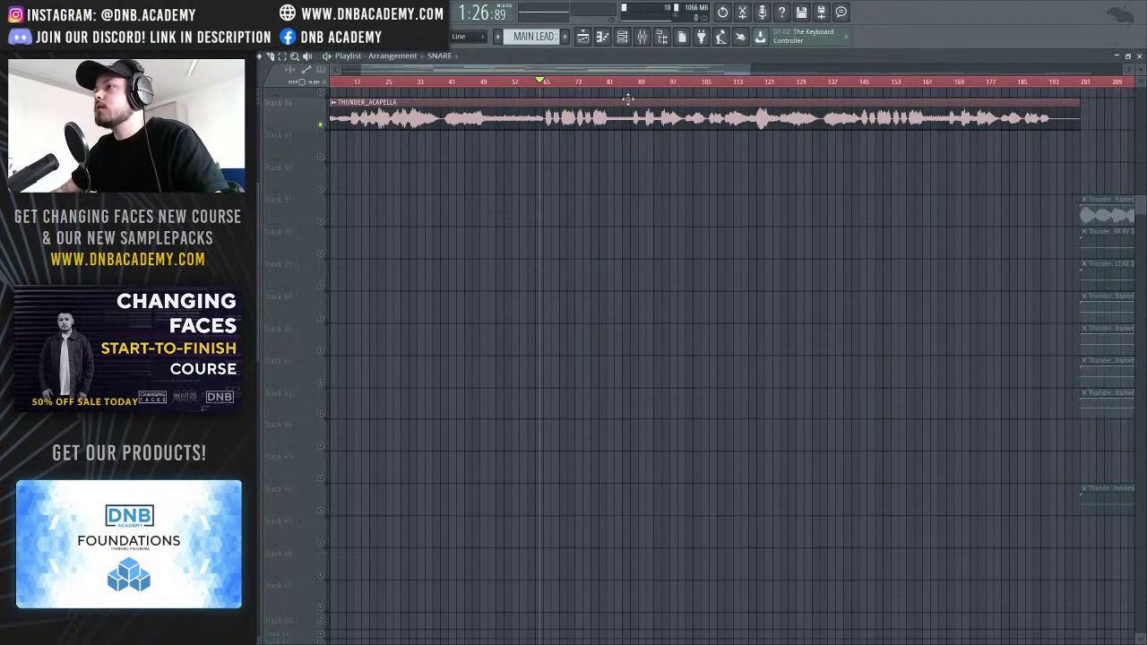
Compare the layout of the single THUNDER_ACAPELLA clip with the separate Thunder vocal stems from bar 201 onwards
{"action": "scroll", "coordinate": [753, 68], "scroll_direction": "down", "scroll_amount": 3}
{"action": "scroll", "coordinate": [744, 70], "scroll_direction": "down", "scroll_amount": 1}
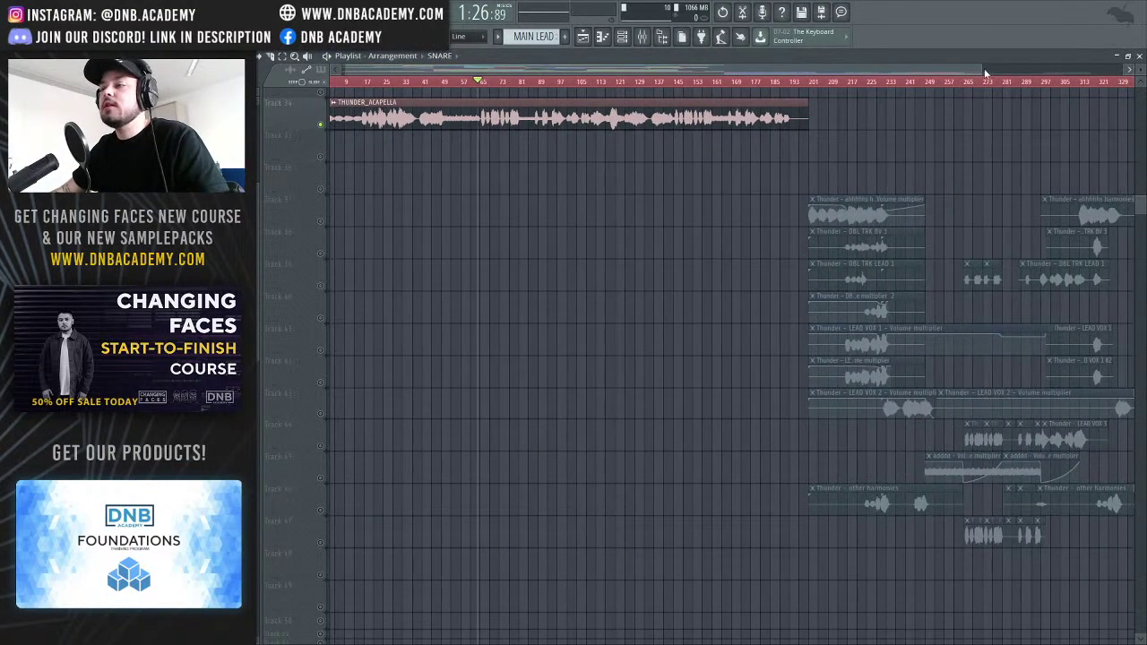
{"action": "scroll", "coordinate": [983, 72], "scroll_direction": "down", "scroll_amount": 2}
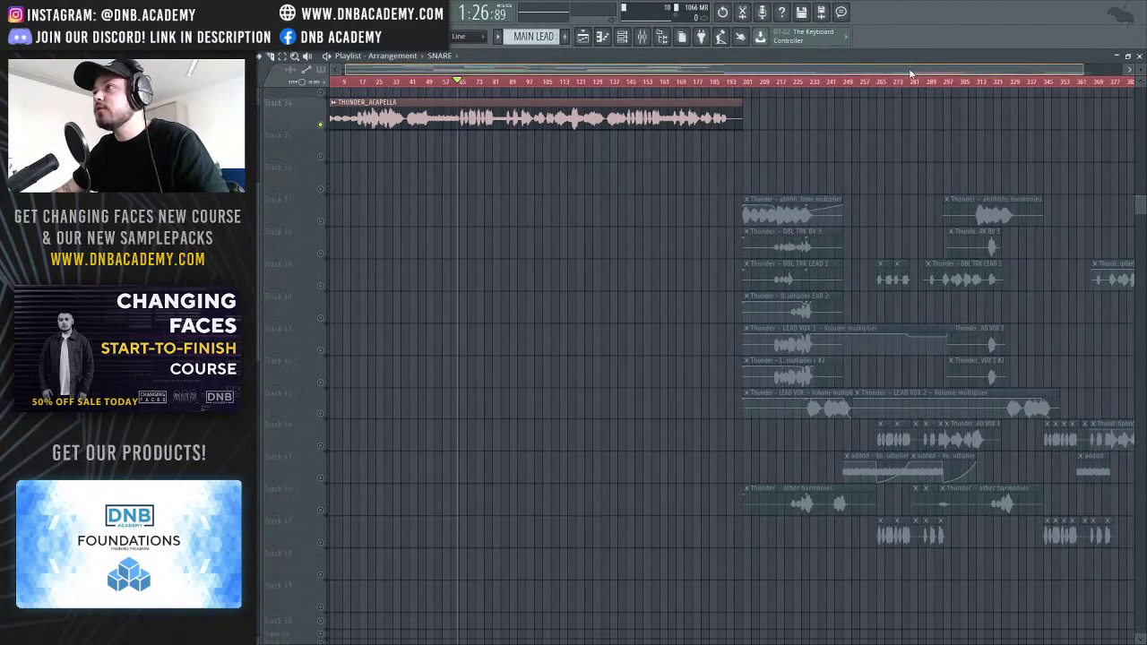
{"action": "scroll", "coordinate": [913, 71], "scroll_direction": "down", "scroll_amount": 1}
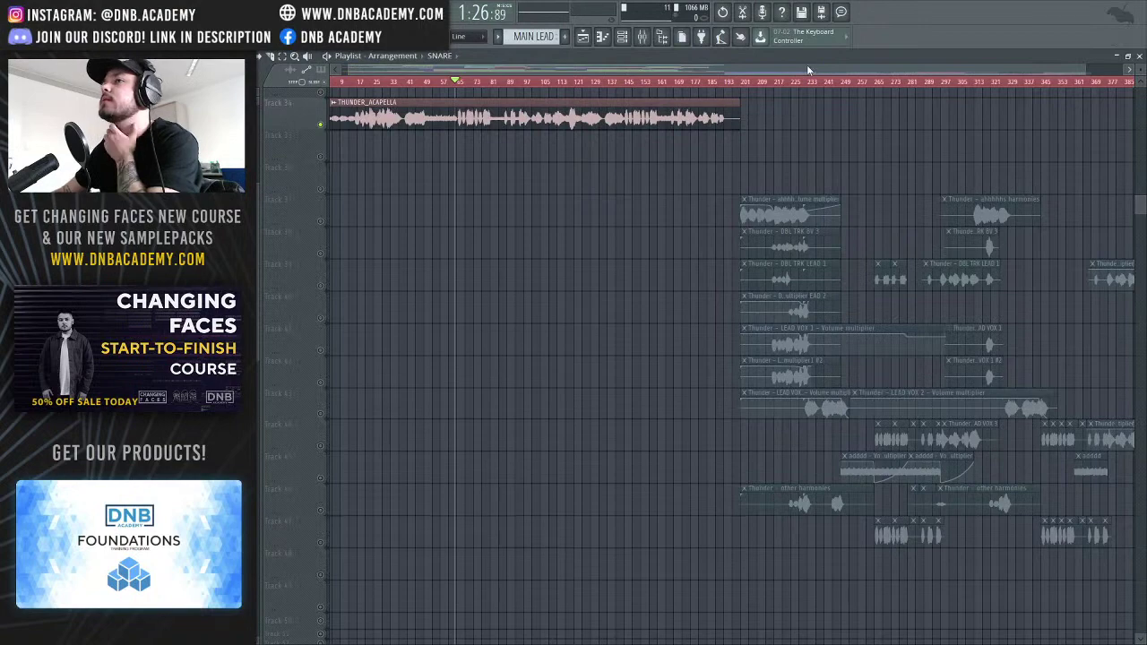
{"action": "scroll", "coordinate": [893, 72], "scroll_direction": "down", "scroll_amount": 2}
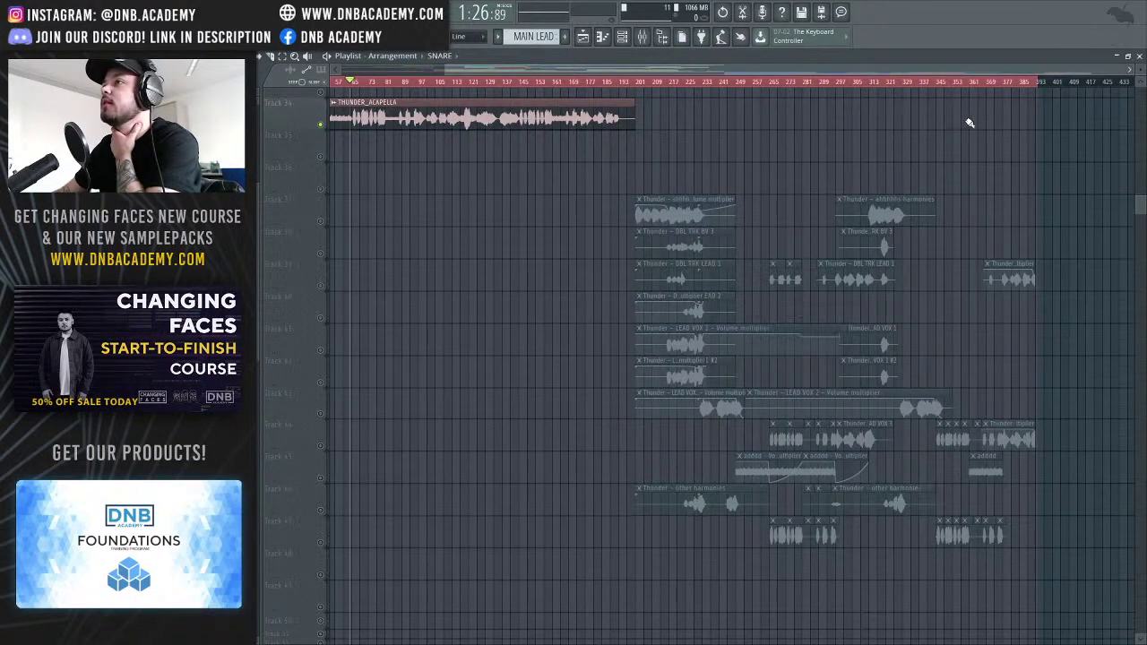
{"action": "scroll", "coordinate": [614, 90], "scroll_direction": "up", "scroll_amount": 2}
{"action": "left_click_drag", "start_coordinate": [1078, 67], "coordinate": [766, 115]}
{"action": "left_click_drag", "start_coordinate": [805, 70], "coordinate": [626, 89]}
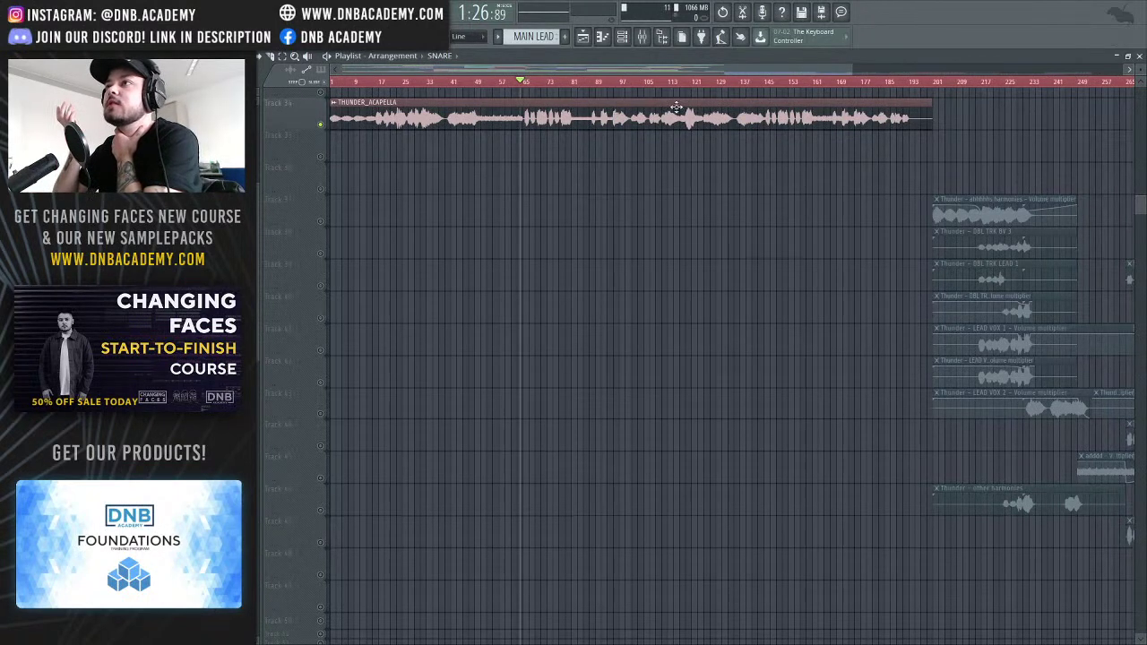
Add TDR Nova to slot 8 of the THUNDER_ACAPELLA mixer channel and view its band and wide band controls
{"action": "left_click", "coordinate": [643, 38]}
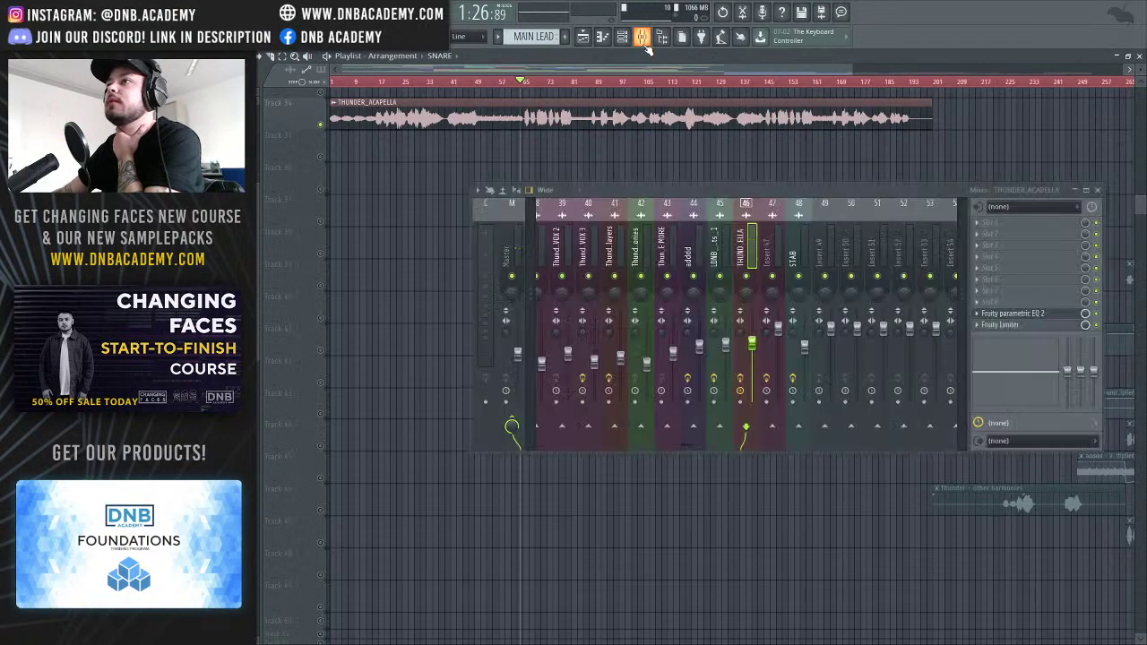
{"action": "left_click", "coordinate": [982, 303]}
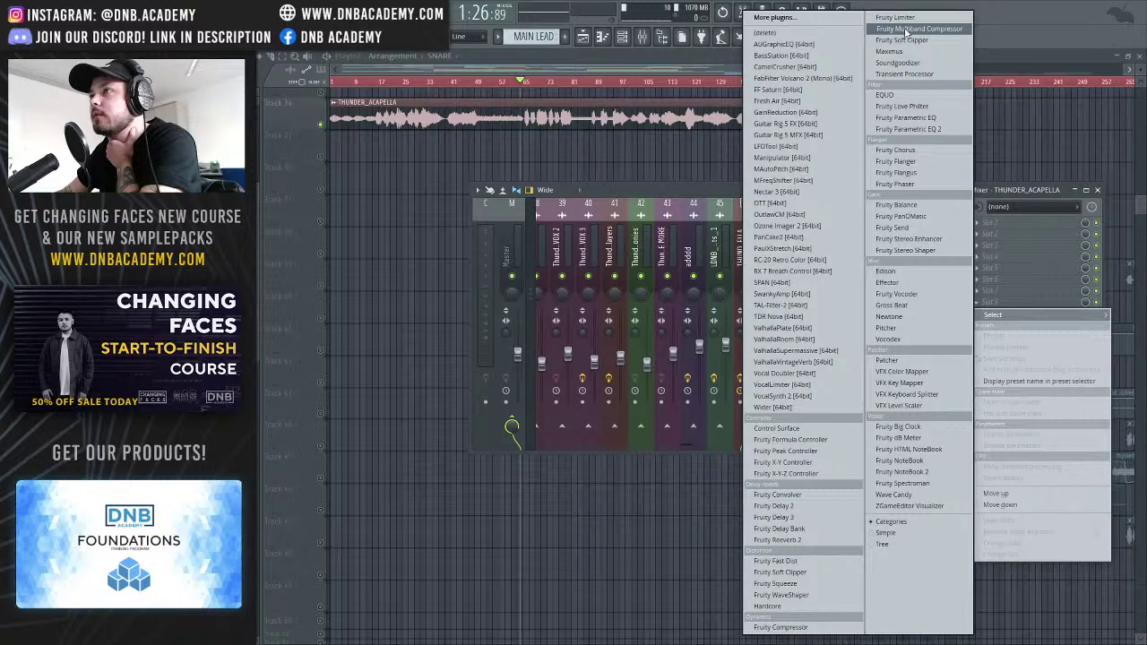
{"action": "left_click", "coordinate": [778, 316]}
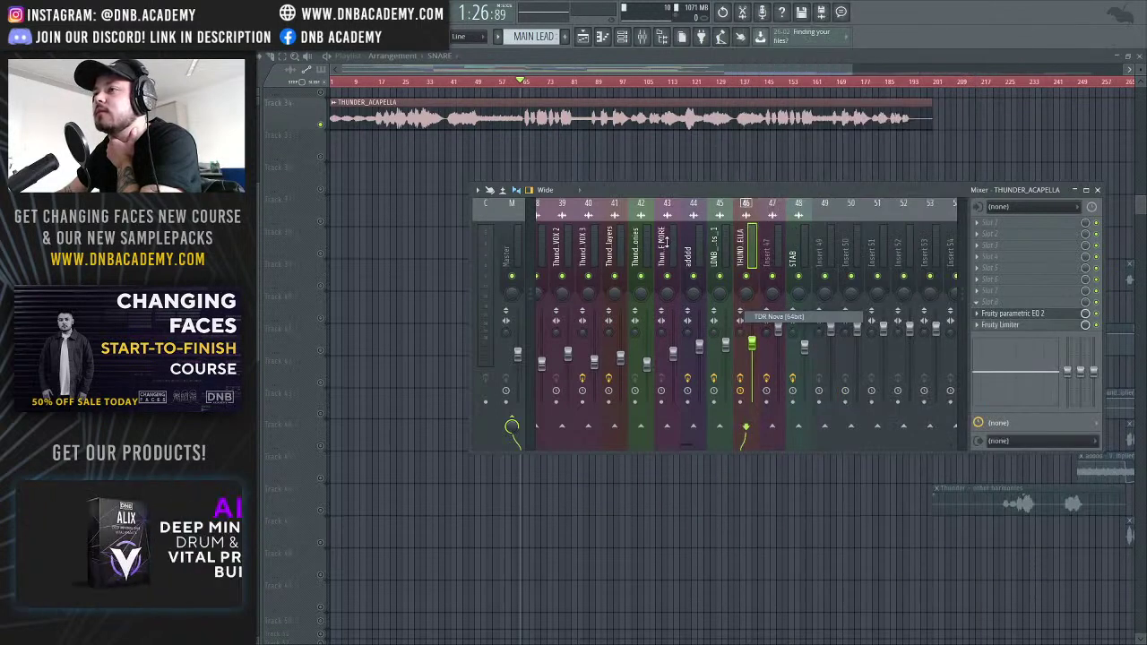
{"action": "left_click_drag", "start_coordinate": [449, 149], "coordinate": [789, 151]}
{"action": "left_click_drag", "start_coordinate": [648, 142], "coordinate": [747, 125]}
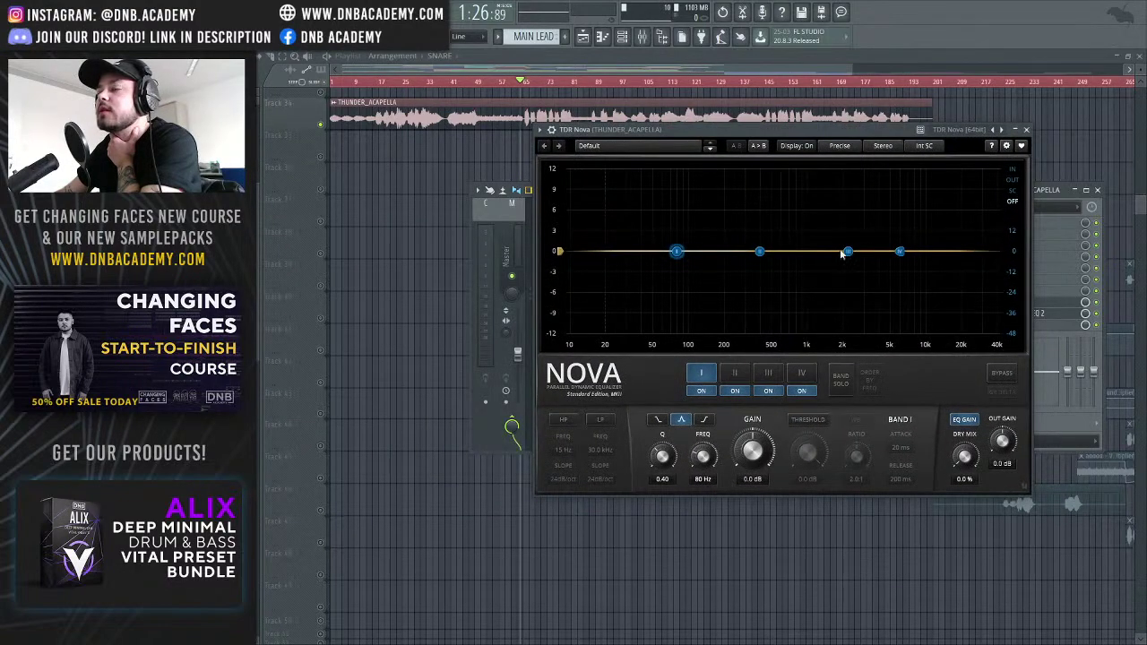
{"action": "left_click", "coordinate": [865, 304]}
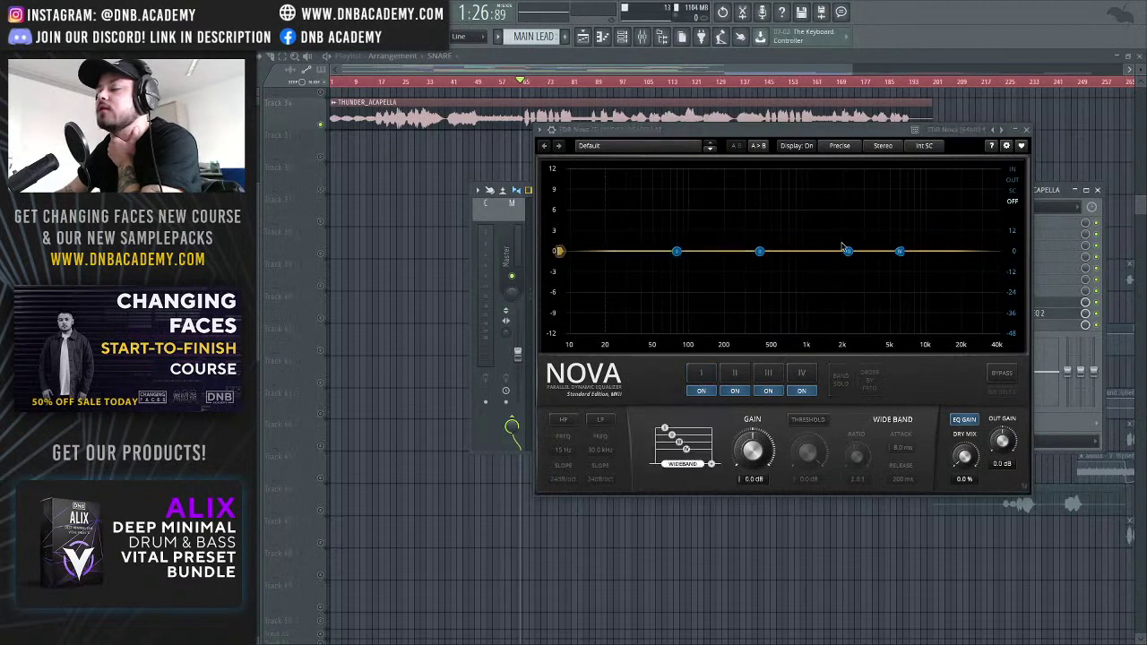
{"action": "left_click", "coordinate": [1028, 133]}
{"action": "left_click", "coordinate": [1086, 305]}
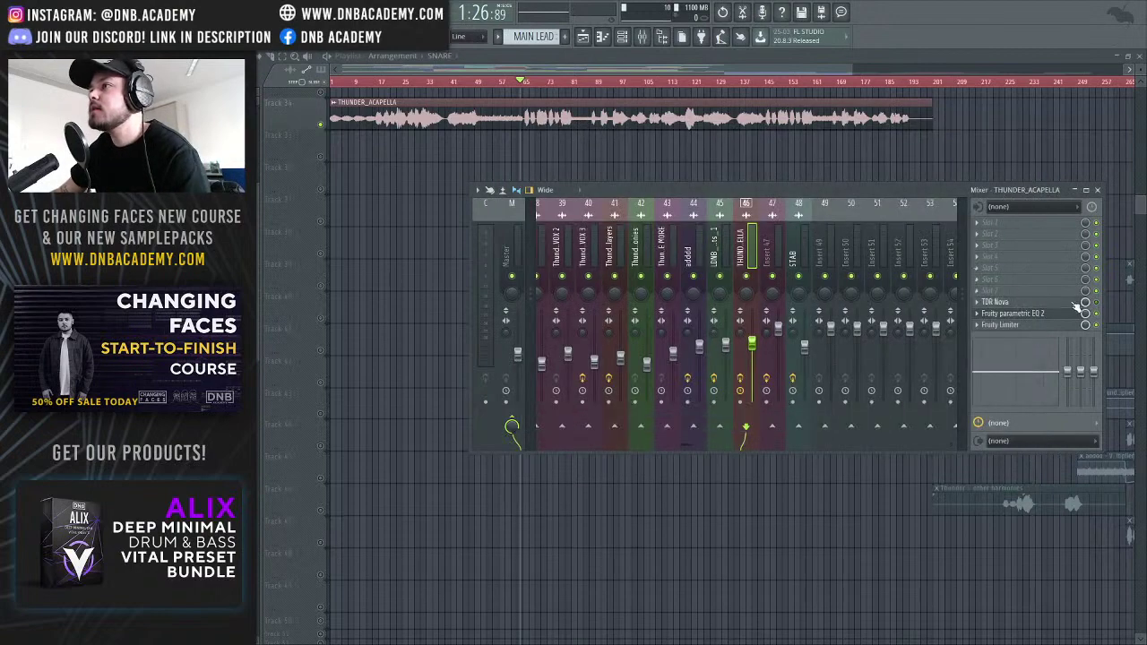
Unsolo the acapella so that every track in the arrangement is unmuted
{"action": "left_click", "coordinate": [746, 72]}
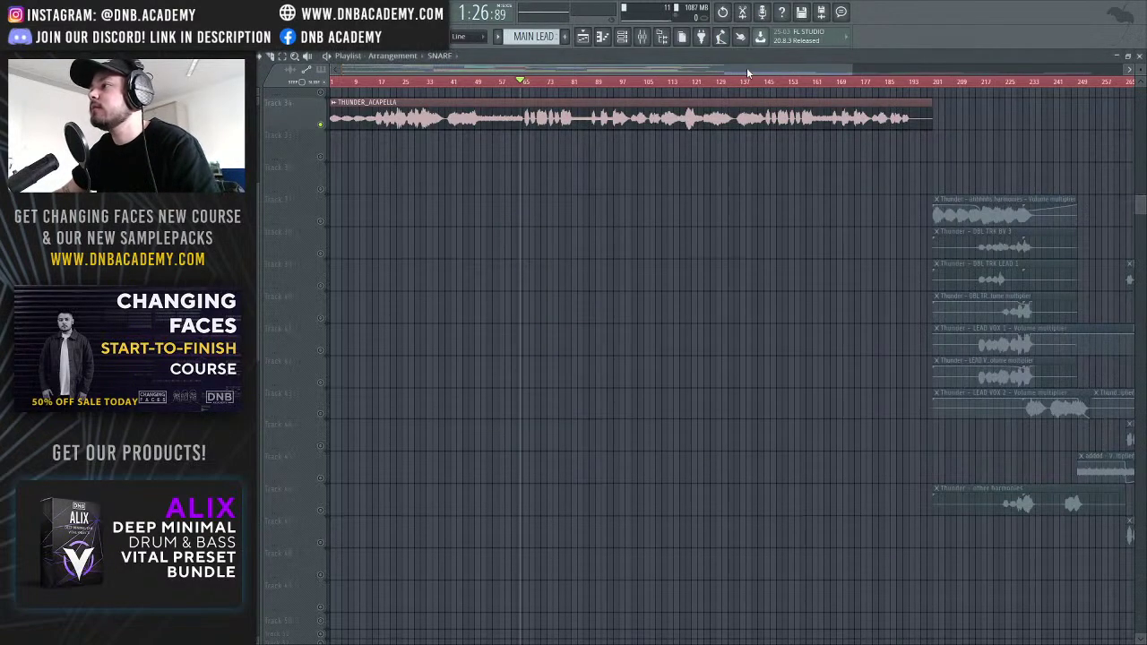
{"action": "scroll", "coordinate": [594, 269], "scroll_direction": "up", "scroll_amount": 3}
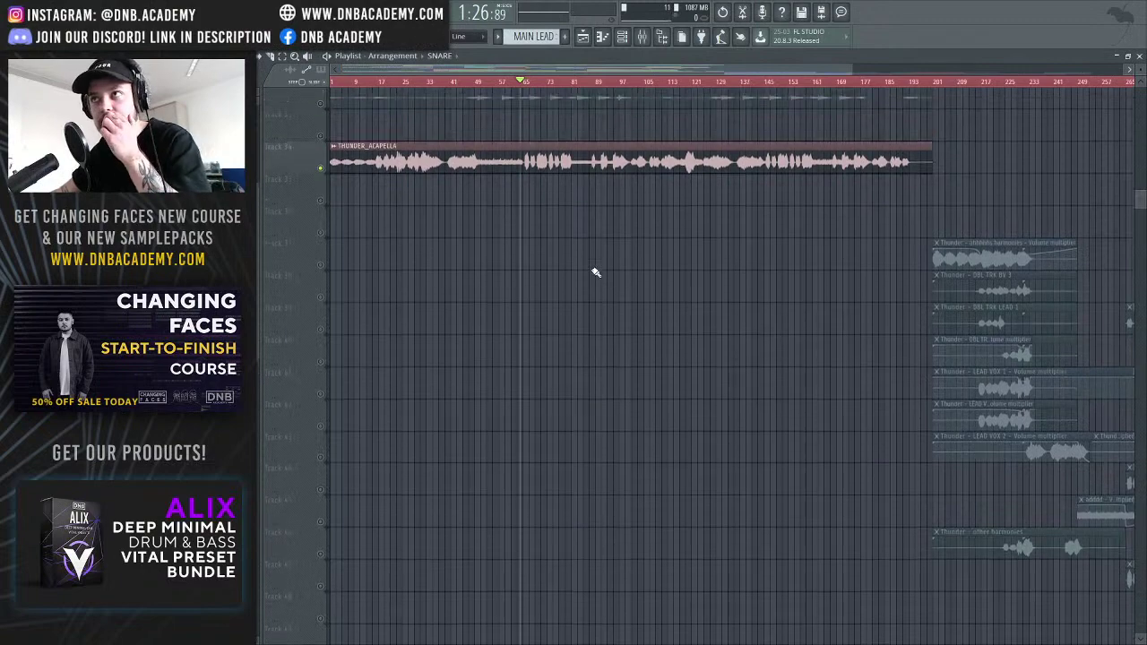
{"action": "scroll", "coordinate": [594, 271], "scroll_direction": "up", "scroll_amount": 12}
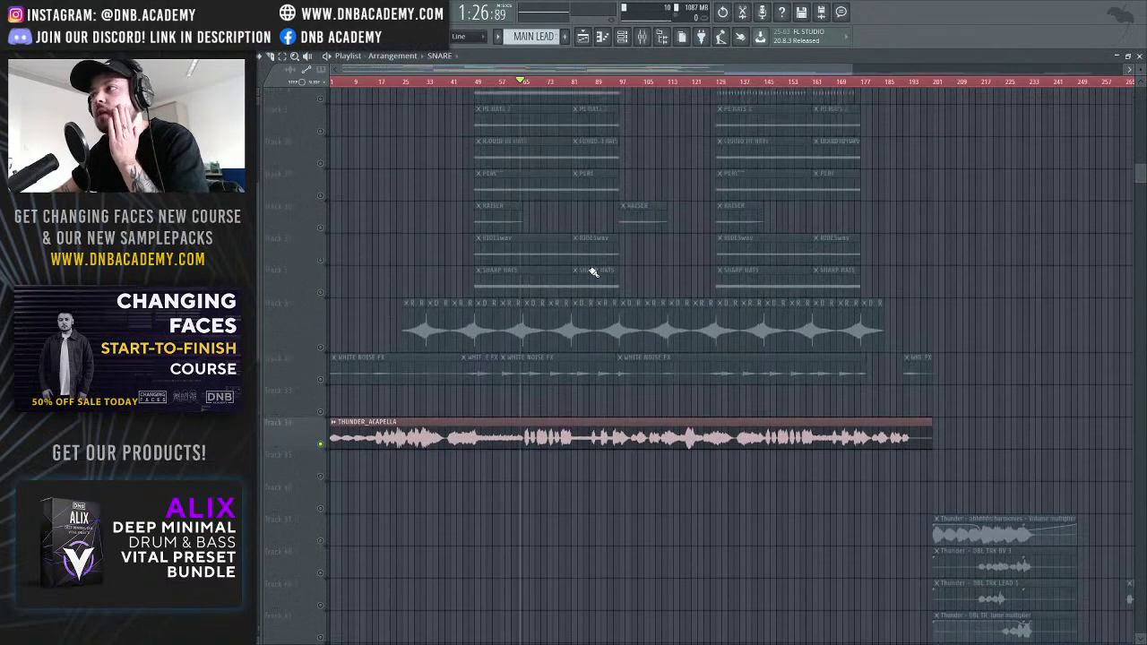
{"action": "left_click_drag", "start_coordinate": [776, 73], "coordinate": [384, 175]}
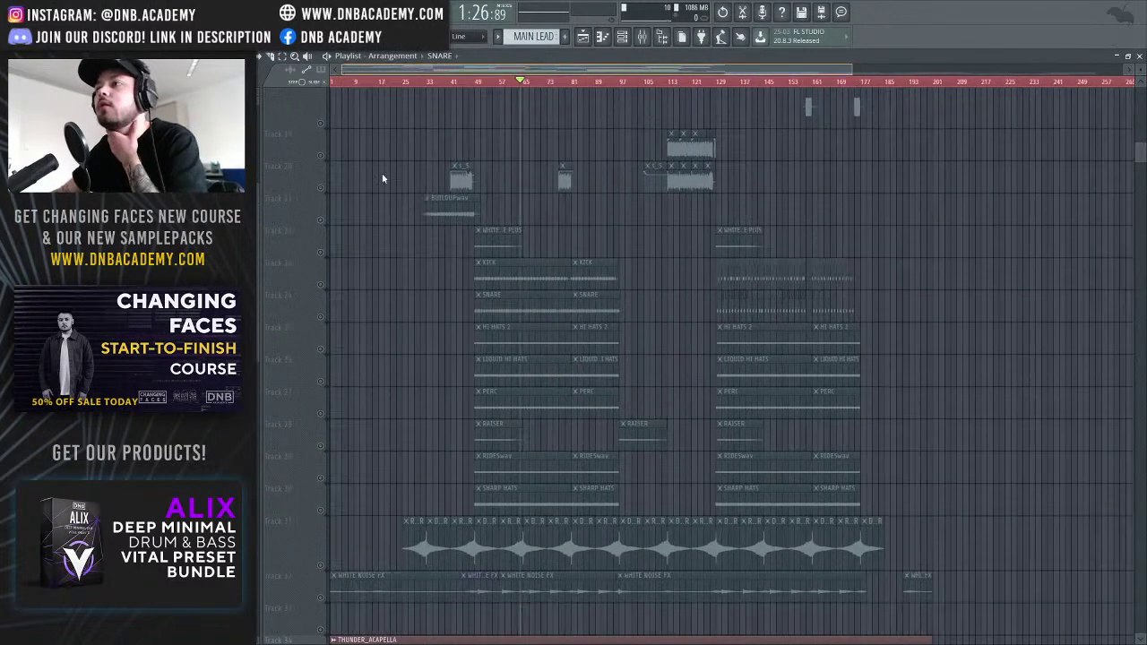
{"action": "left_click", "coordinate": [323, 285]}
Select the time range from bar 1 to about bar 200, clear the clip selection, and review the tracks down to the vocal stems
{"action": "scroll", "coordinate": [380, 310], "scroll_direction": "down", "scroll_amount": 5}
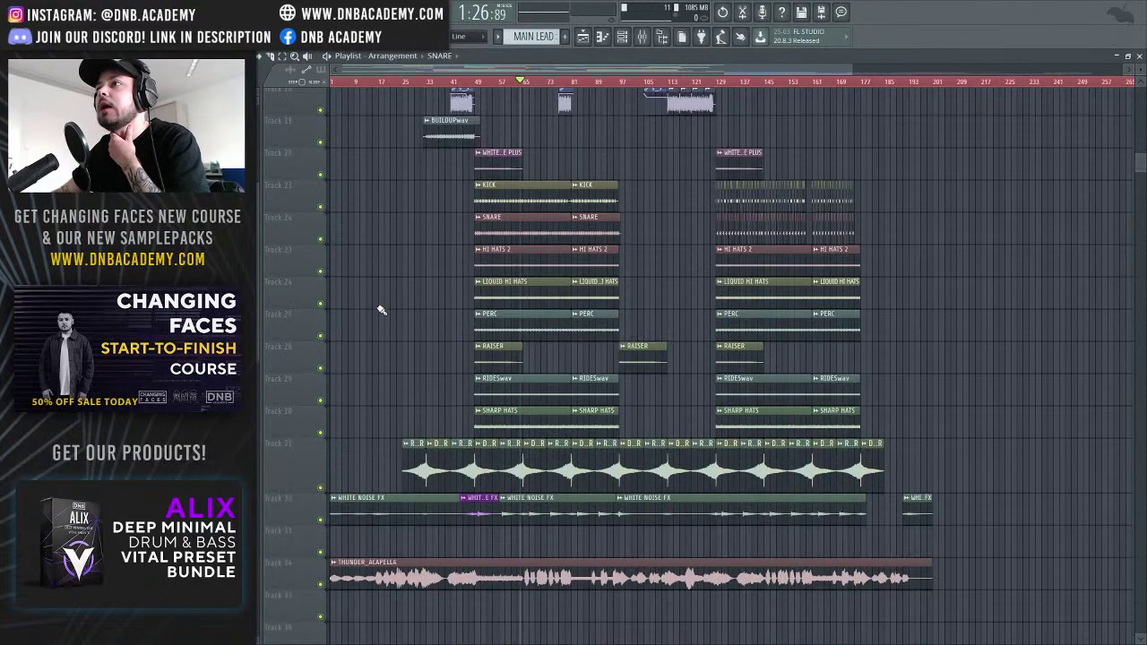
{"action": "scroll", "coordinate": [380, 313], "scroll_direction": "up", "scroll_amount": 20}
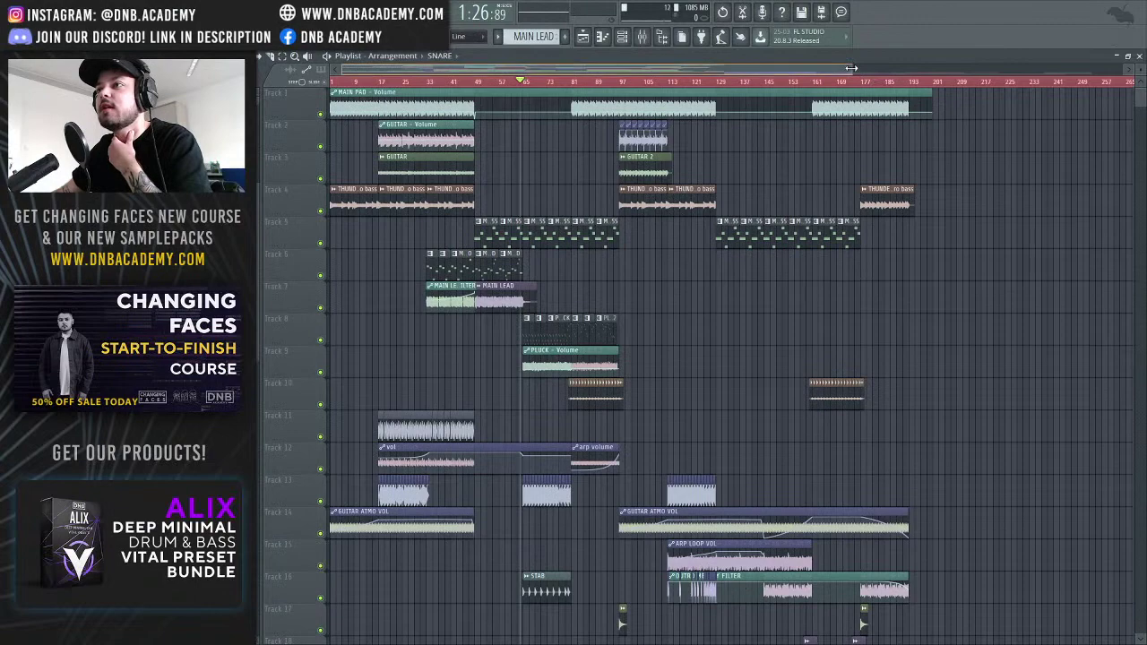
{"action": "scroll", "coordinate": [874, 79], "scroll_direction": "up", "scroll_amount": 3}
{"action": "left_click_drag", "start_coordinate": [1134, 88], "coordinate": [1080, 93]}
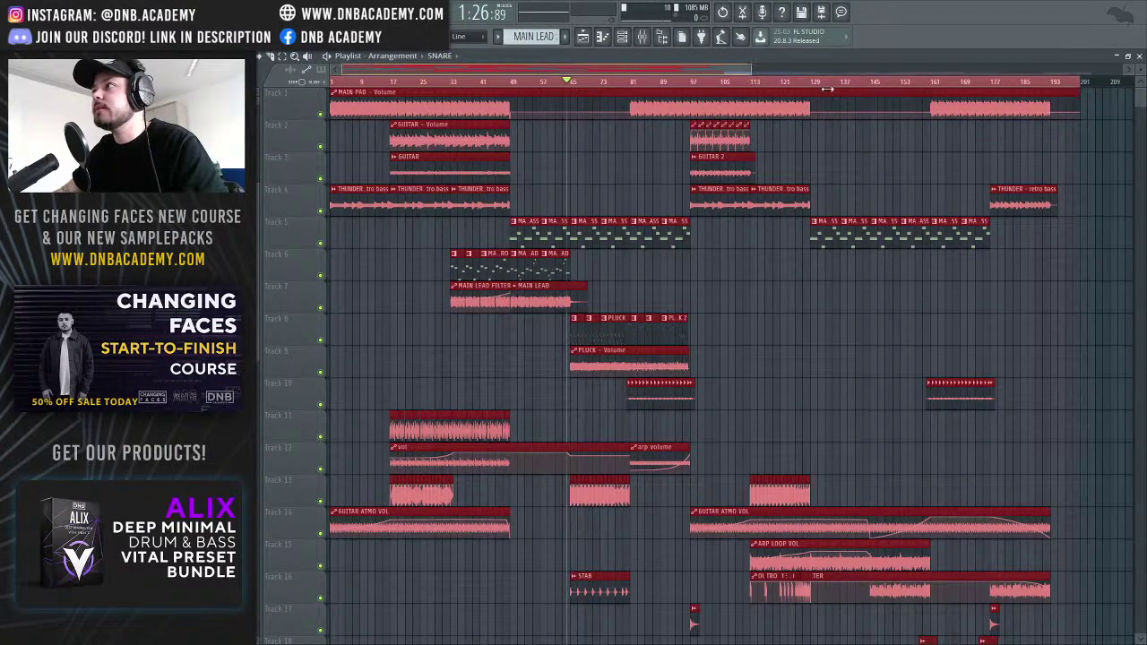
{"action": "left_click_drag", "start_coordinate": [745, 69], "coordinate": [880, 246]}
{"action": "left_click", "coordinate": [880, 245]}
{"action": "scroll", "coordinate": [892, 247], "scroll_direction": "down", "scroll_amount": 6}
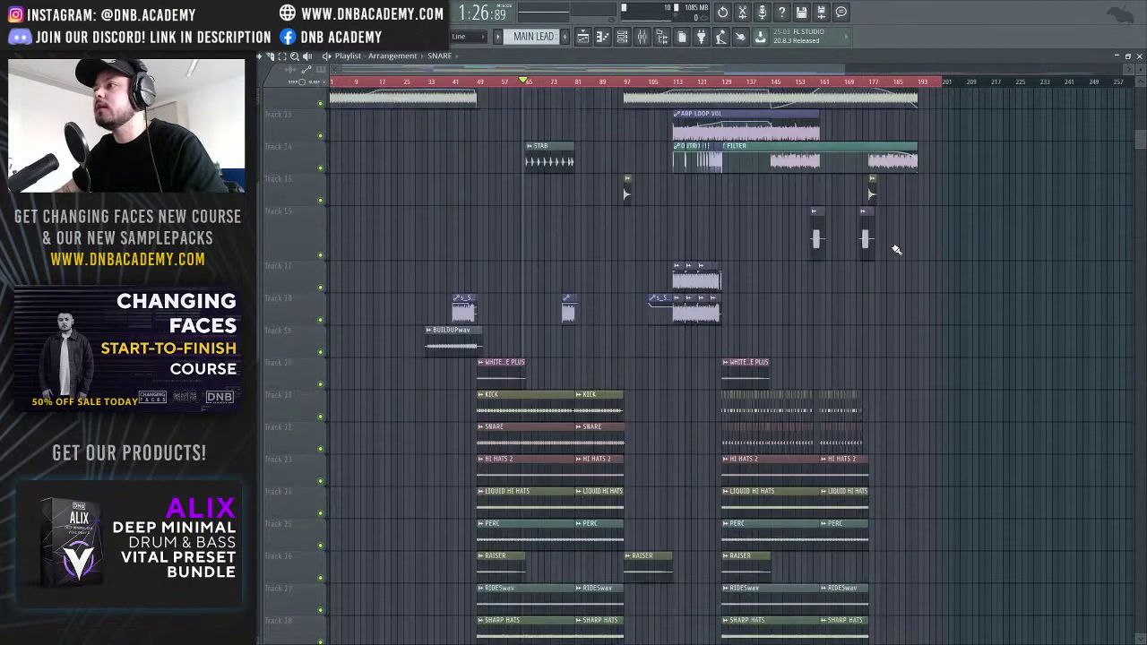
{"action": "scroll", "coordinate": [896, 250], "scroll_direction": "down", "scroll_amount": 8}
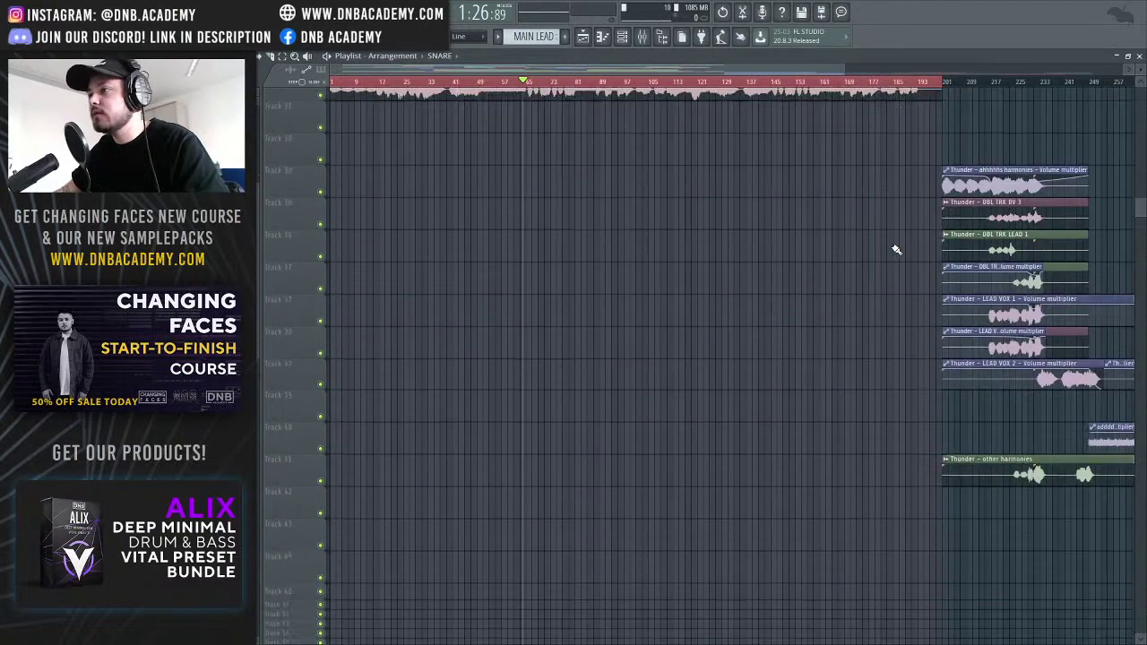
Examine the arrangement between bars 1 and 200, from the THUNDER_ACAPELLA up through the drums to the melodic tracks
{"action": "scroll", "coordinate": [896, 250], "scroll_direction": "up", "scroll_amount": 6}
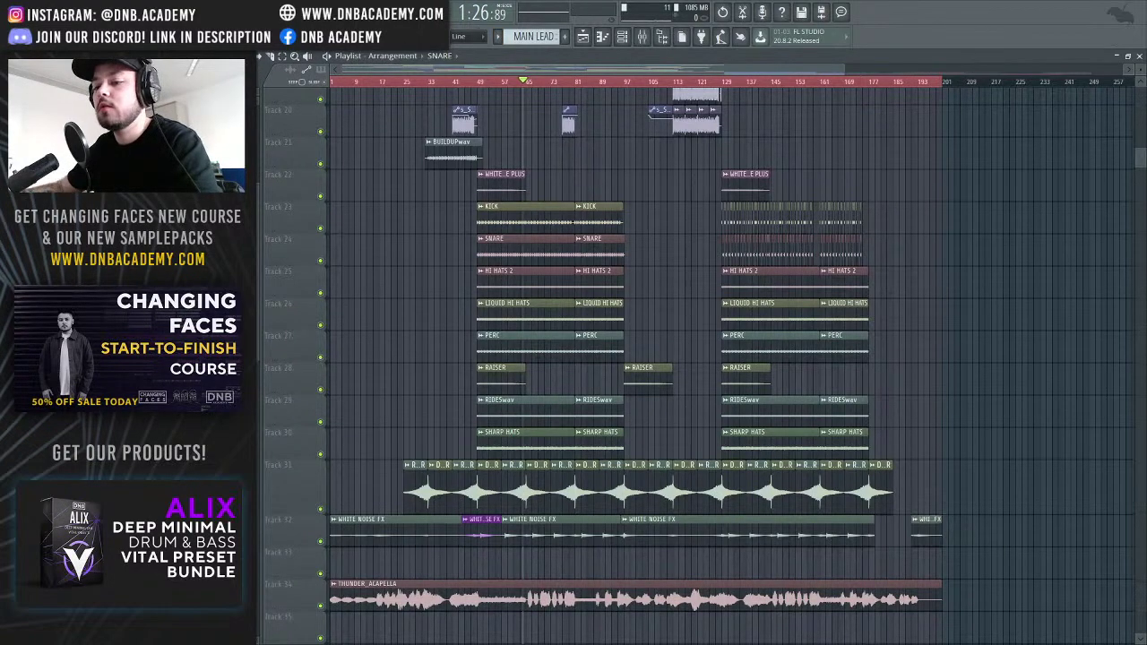
{"action": "key", "text": "space"}
{"action": "left_click_drag", "start_coordinate": [840, 67], "coordinate": [728, 73]}
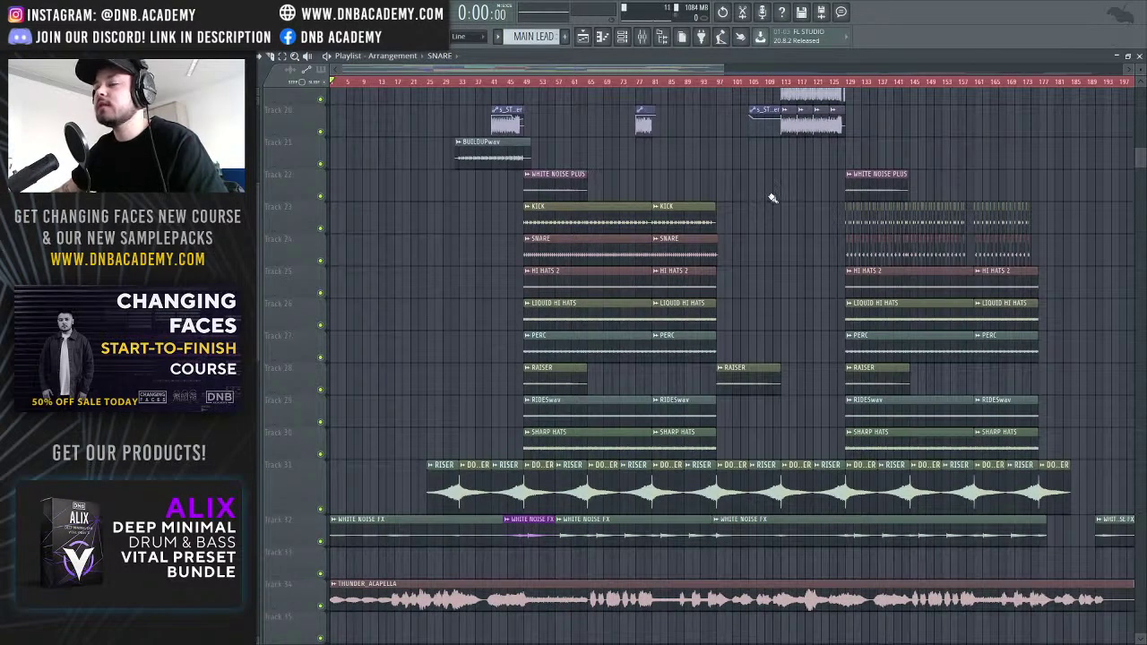
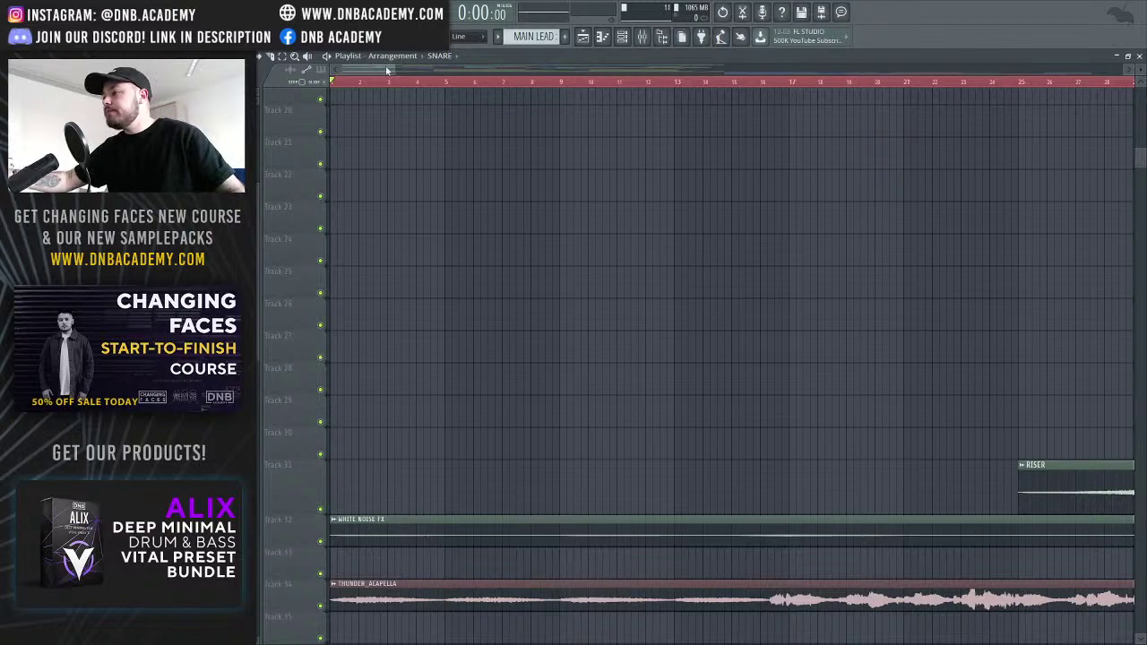
{"action": "scroll", "coordinate": [855, 204], "scroll_direction": "up", "scroll_amount": 4}
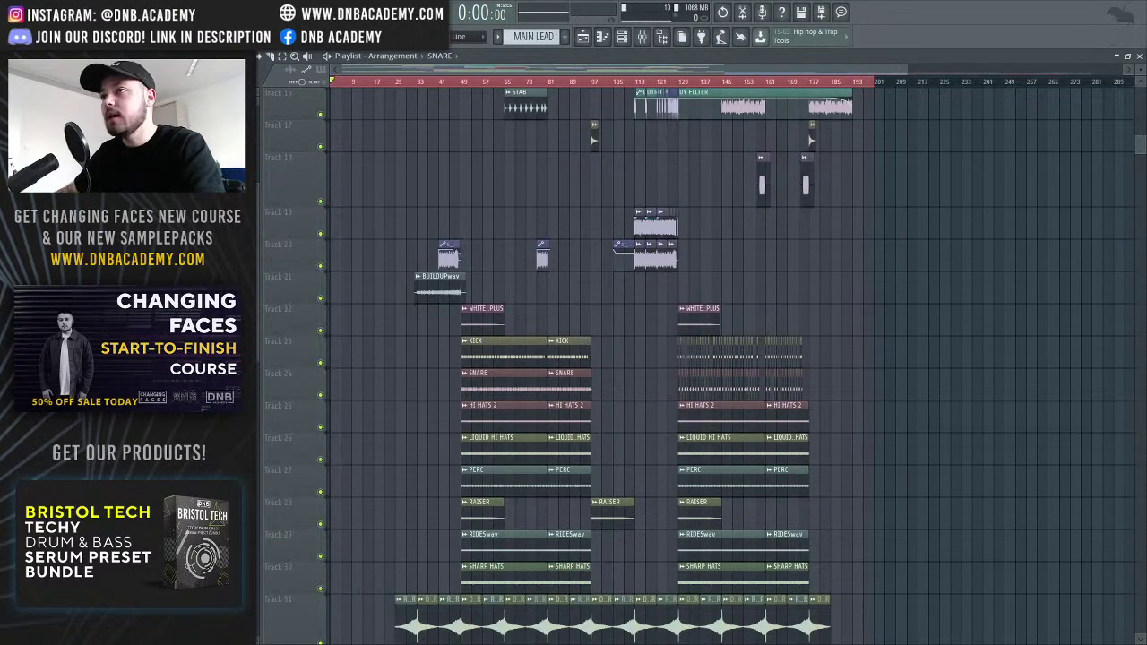
{"action": "scroll", "coordinate": [855, 204], "scroll_direction": "up", "scroll_amount": 3}
{"action": "scroll", "coordinate": [726, 358], "scroll_direction": "up", "scroll_amount": 1}
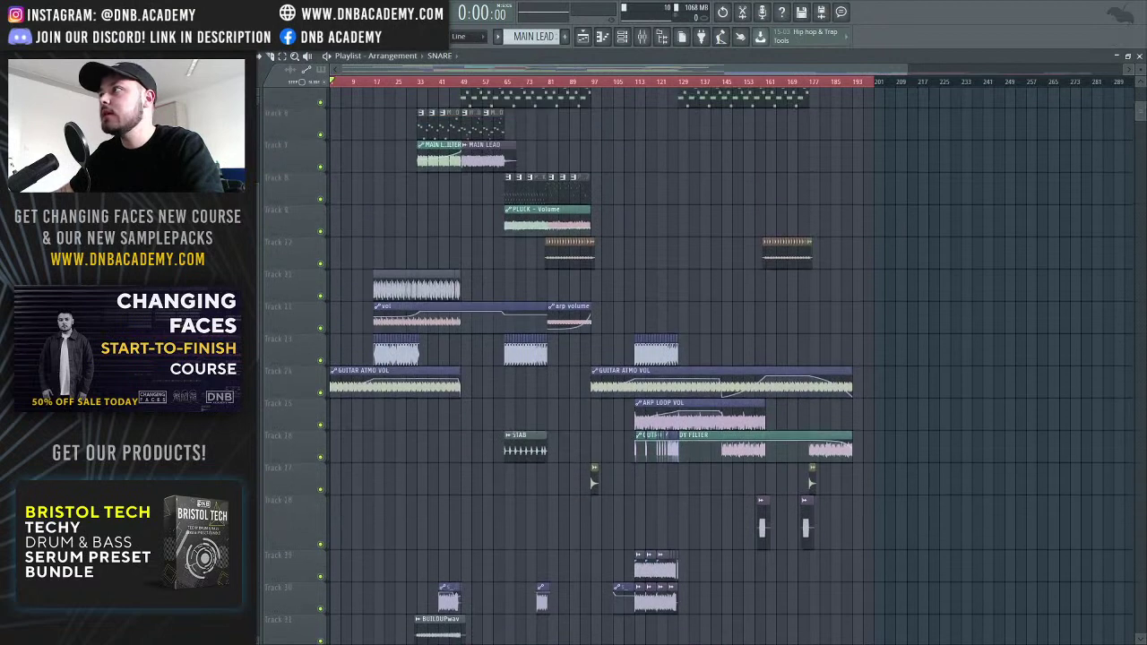
{"action": "scroll", "coordinate": [726, 358], "scroll_direction": "down", "scroll_amount": 2}
{"action": "scroll", "coordinate": [726, 358], "scroll_direction": "down", "scroll_amount": 1}
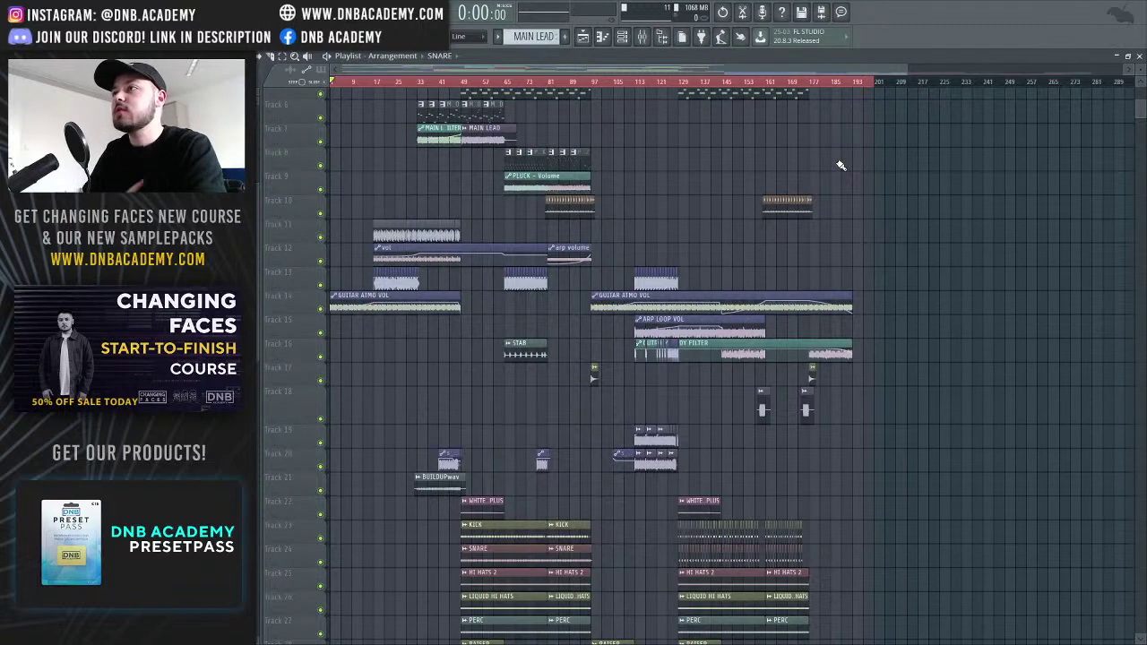
Load Ozone Imager 2 into slot 8 of the Master mixer channel and view its width and stereoize controls
{"action": "left_click", "coordinate": [651, 38]}
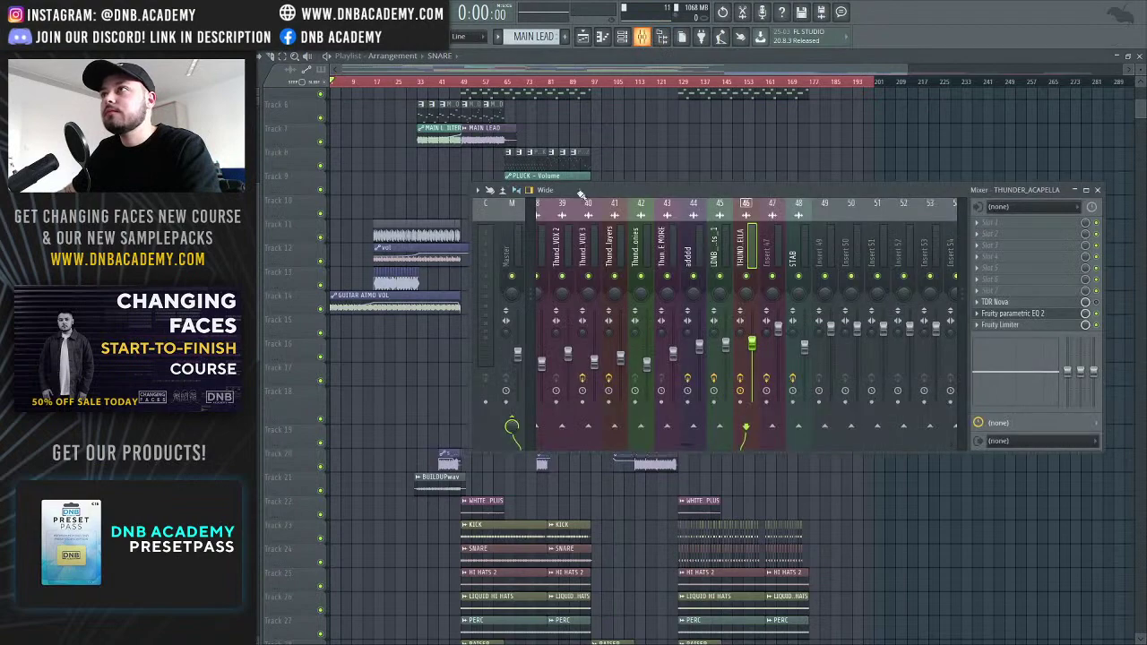
{"action": "left_click", "coordinate": [987, 329]}
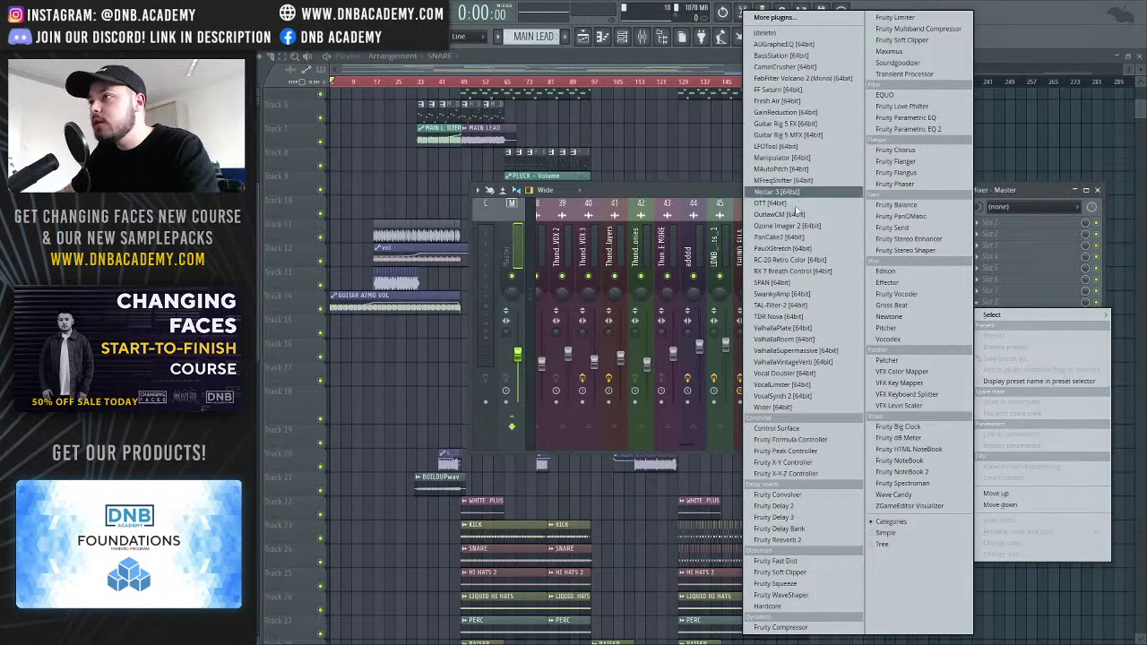
{"action": "left_click", "coordinate": [799, 227]}
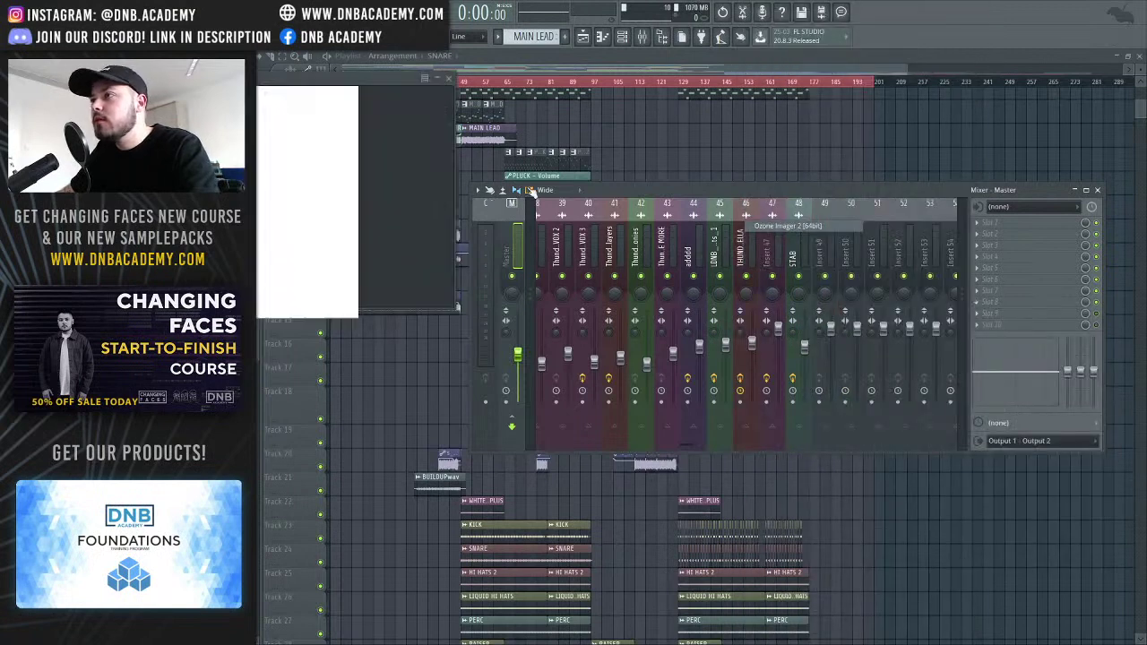
{"action": "left_click_drag", "start_coordinate": [320, 86], "coordinate": [887, 210]}
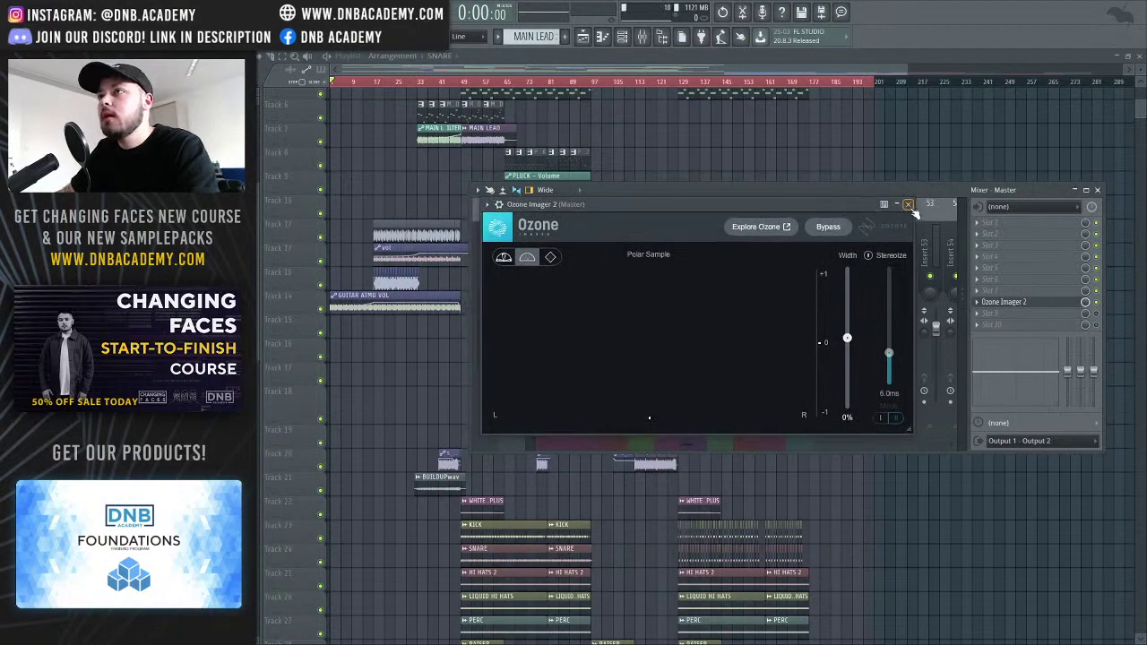
Browse the effect plugins available for the Master channel, including Fruity Stereo Enhancer and Fruity Stereo Shaper
{"action": "left_click", "coordinate": [989, 278]}
{"action": "left_click", "coordinate": [978, 291]}
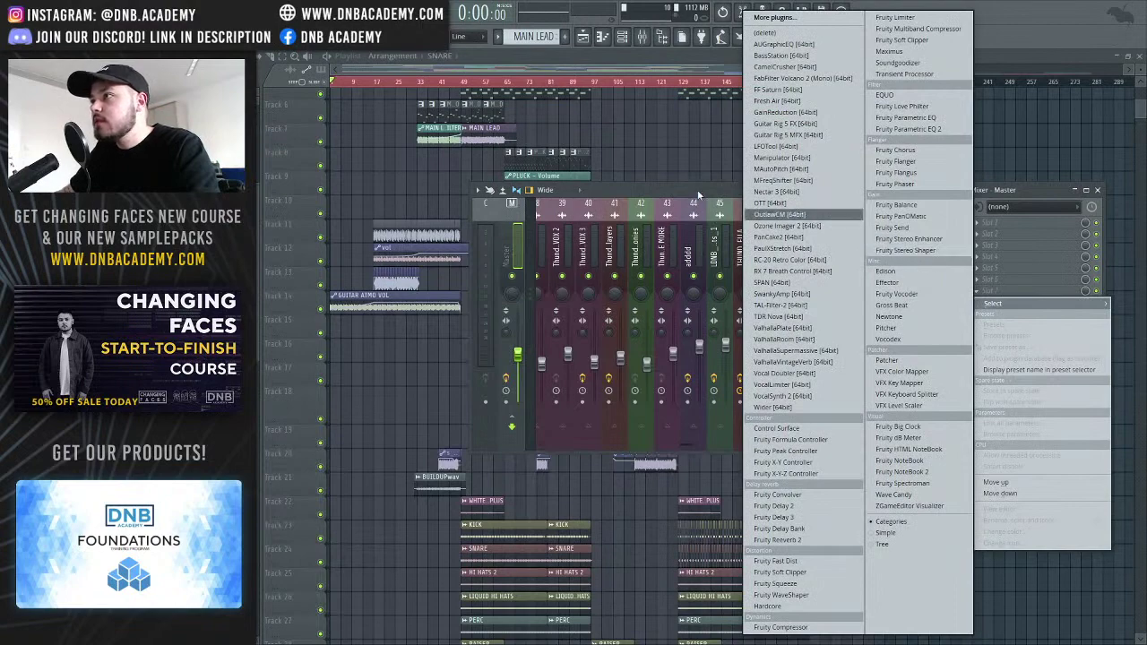
{"action": "left_click", "coordinate": [785, 225]}
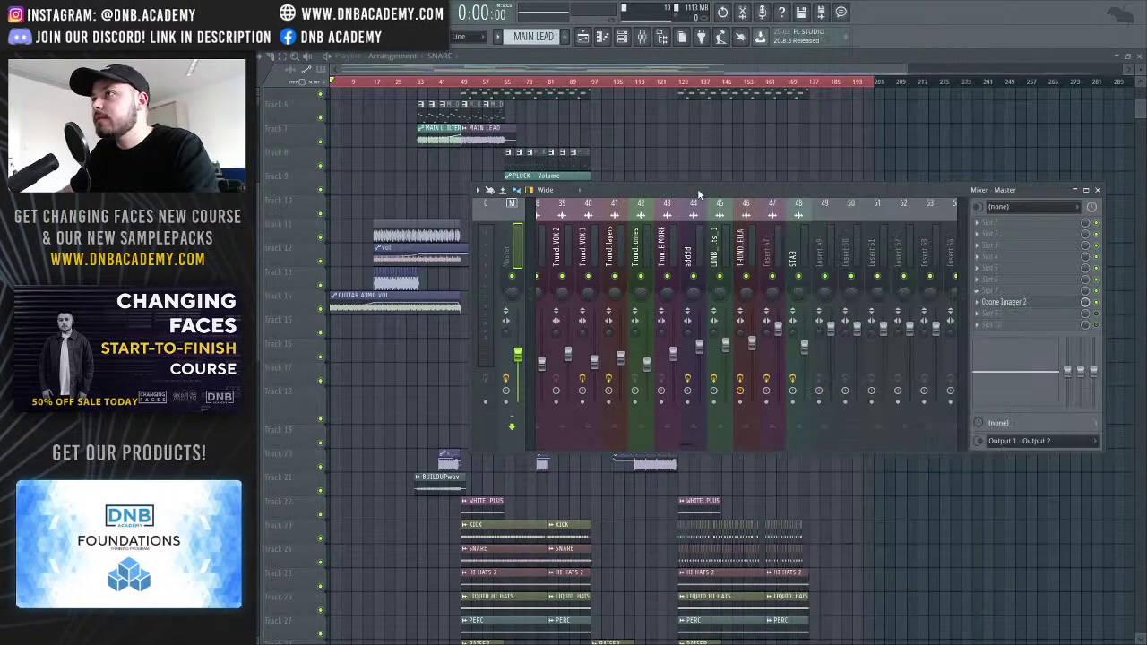
{"action": "left_click", "coordinate": [977, 302]}
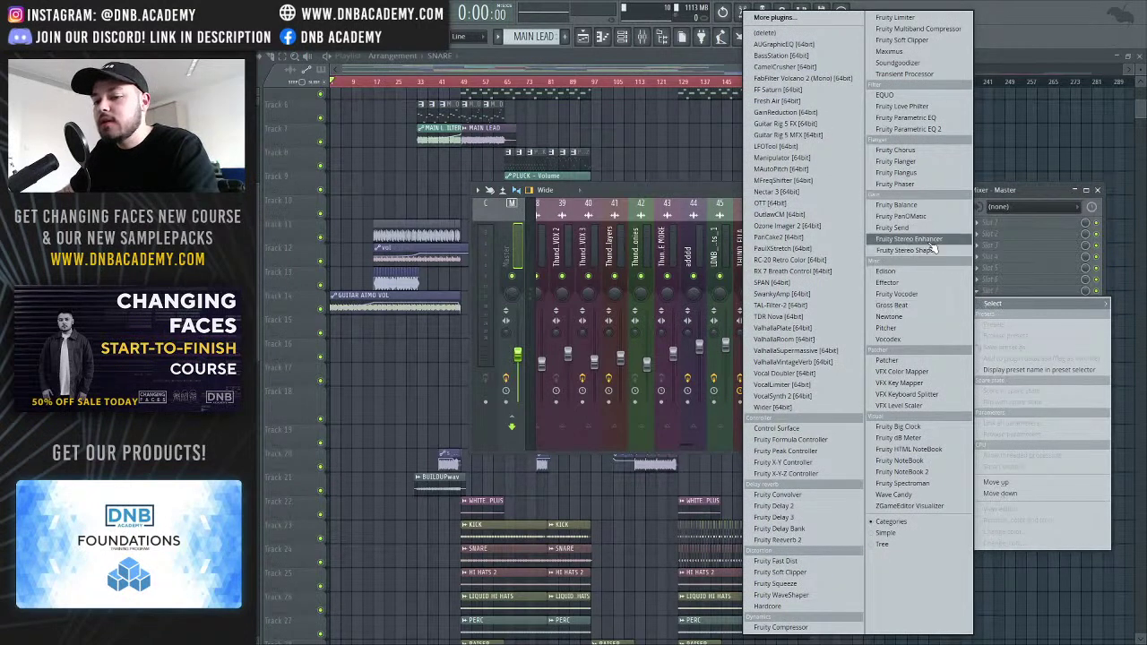
{"action": "left_click", "coordinate": [705, 196]}
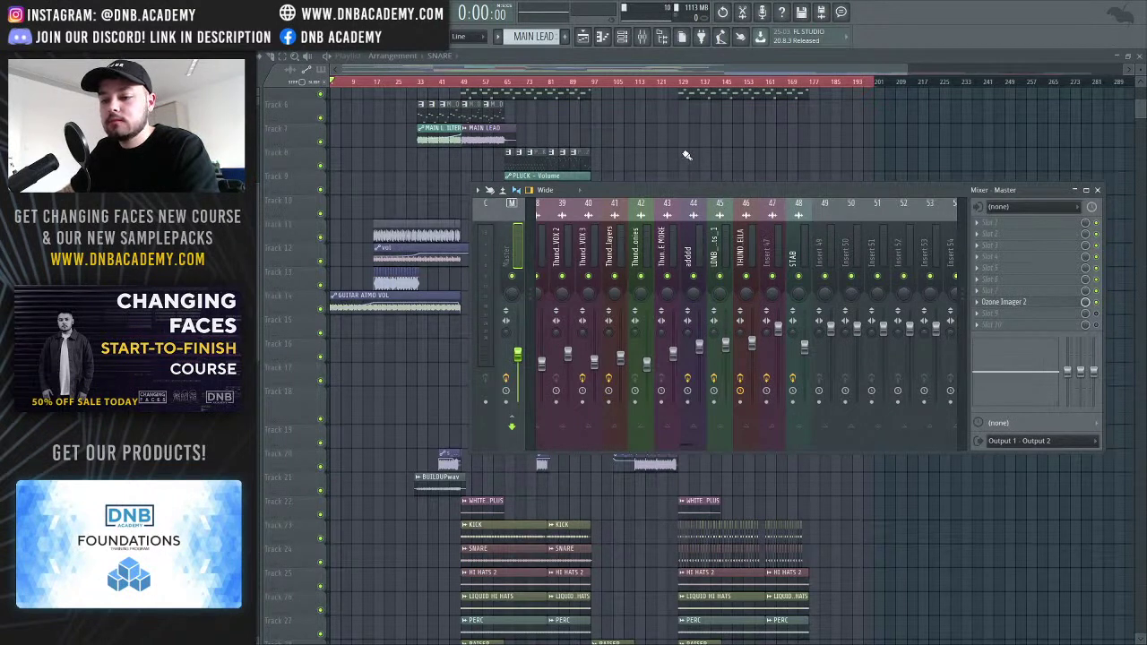
Place two MAIN BASS pattern clips in the intro on track 5, starting at bars 1 and 9
{"action": "left_click_drag", "start_coordinate": [905, 67], "coordinate": [445, 126]}
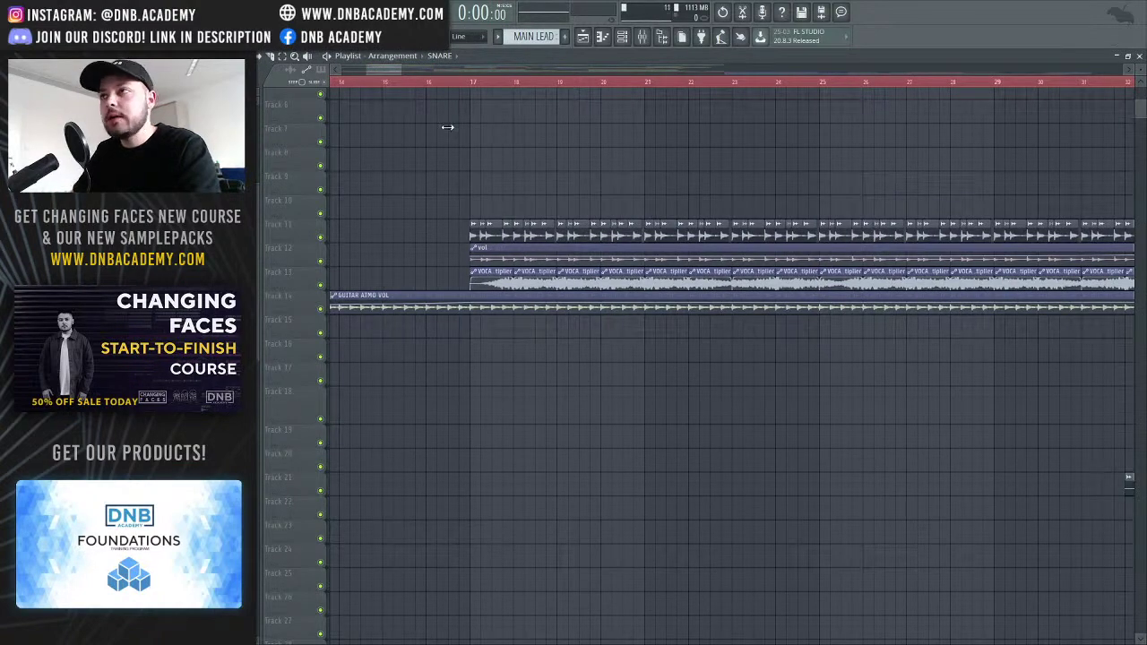
{"action": "mouse_move", "coordinate": [399, 71]}
{"action": "left_mouse_down"}
{"action": "mouse_move", "coordinate": [371, 68]}
{"action": "mouse_move", "coordinate": [388, 70]}
{"action": "left_mouse_up"}
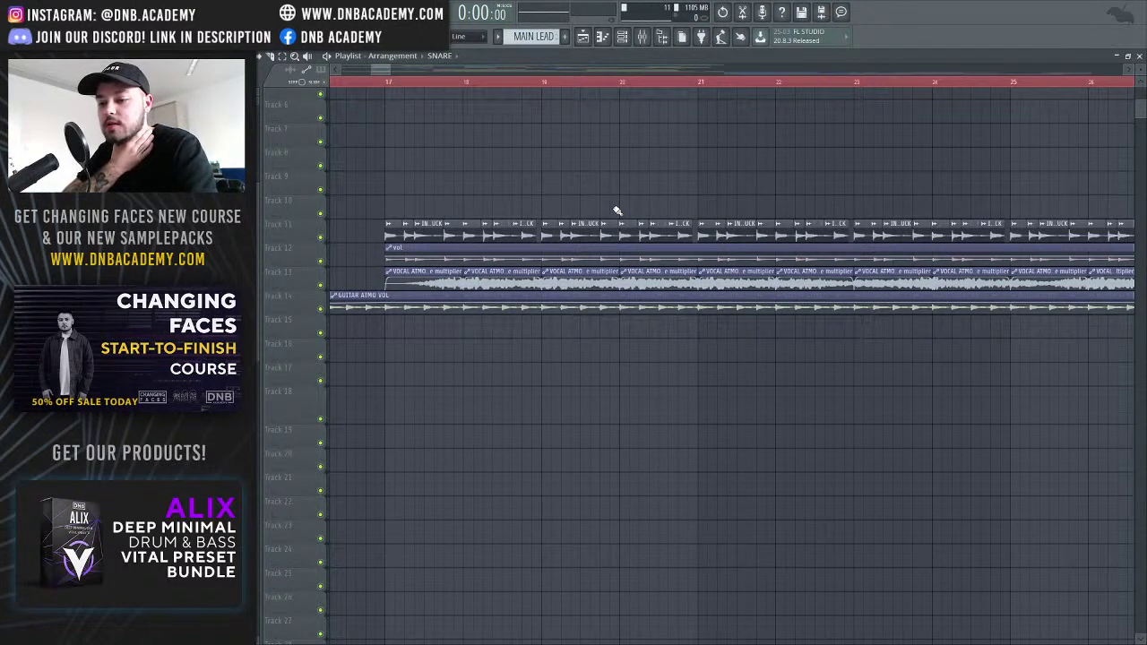
{"action": "scroll", "coordinate": [538, 153], "scroll_direction": "up", "scroll_amount": 5}
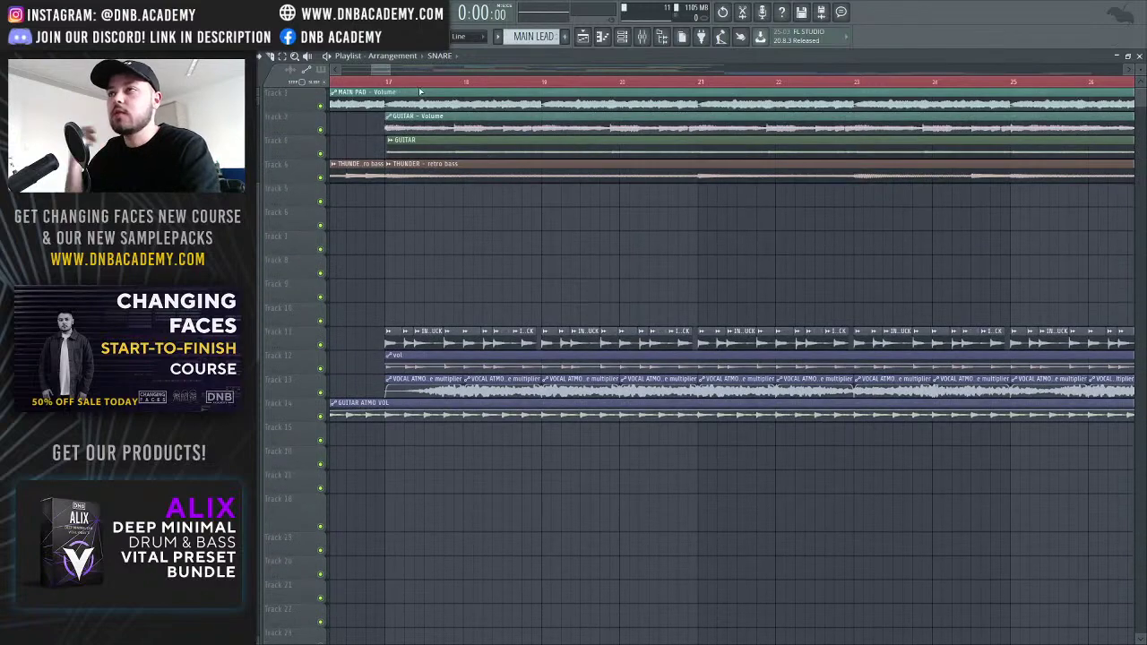
{"action": "scroll", "coordinate": [383, 67], "scroll_direction": "down", "scroll_amount": 6}
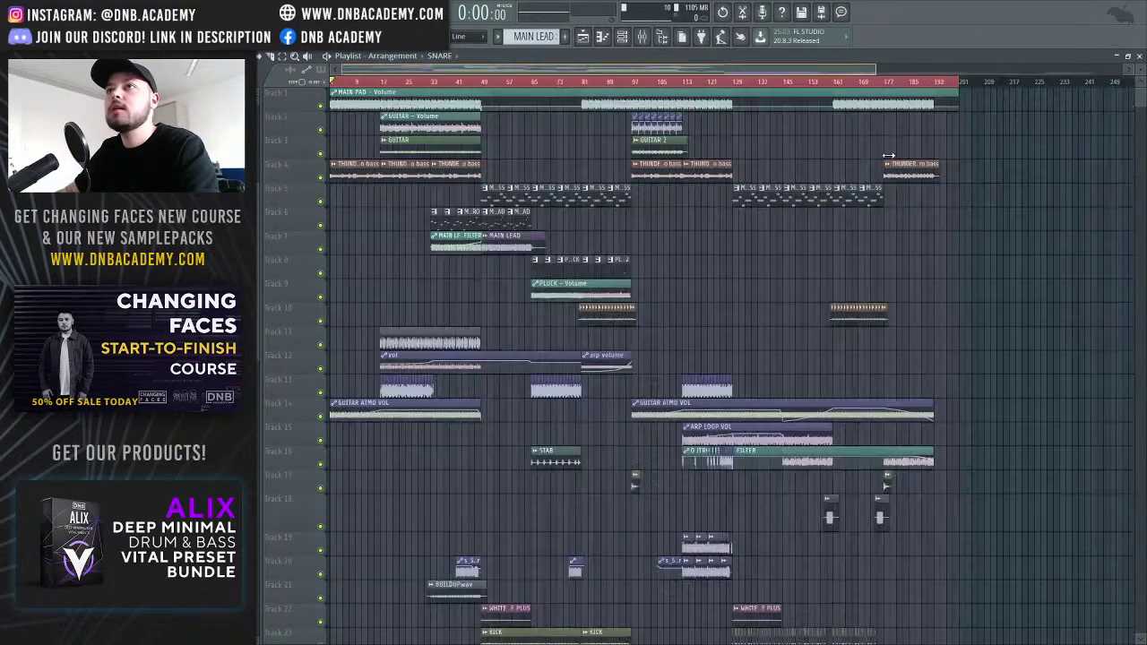
{"action": "scroll", "coordinate": [479, 186], "scroll_direction": "up", "scroll_amount": 6}
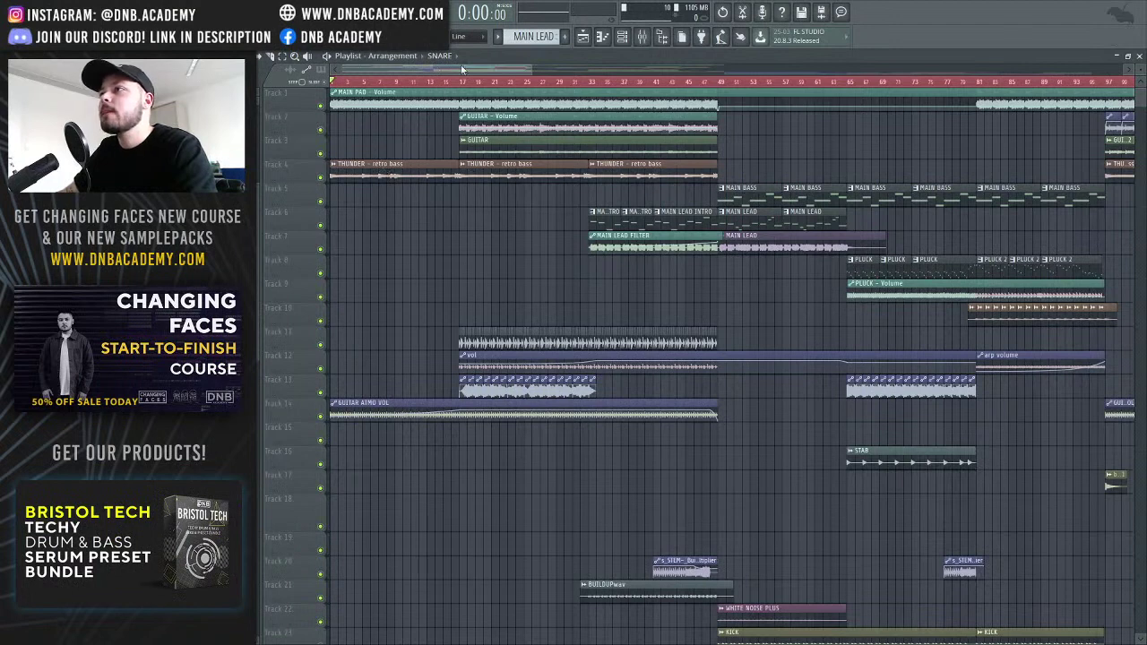
{"action": "left_click", "coordinate": [734, 201]}
{"action": "left_click", "coordinate": [361, 192]}
{"action": "left_click_drag", "start_coordinate": [368, 192], "coordinate": [337, 192]}
{"action": "left_click", "coordinate": [434, 197]}
{"action": "left_click_drag", "start_coordinate": [434, 197], "coordinate": [405, 197]}
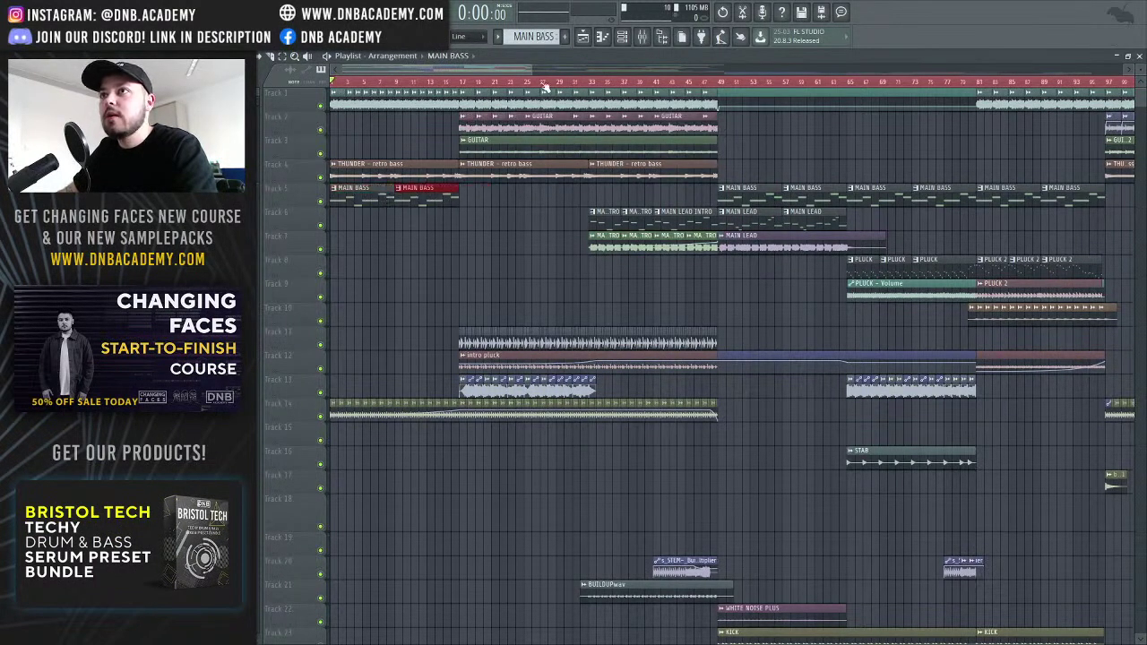
Examine the intro layers up to the drop at bar 49, from the main pad down to the THUNDER_ACAPELLA
{"action": "left_click_drag", "start_coordinate": [536, 75], "coordinate": [388, 105]}
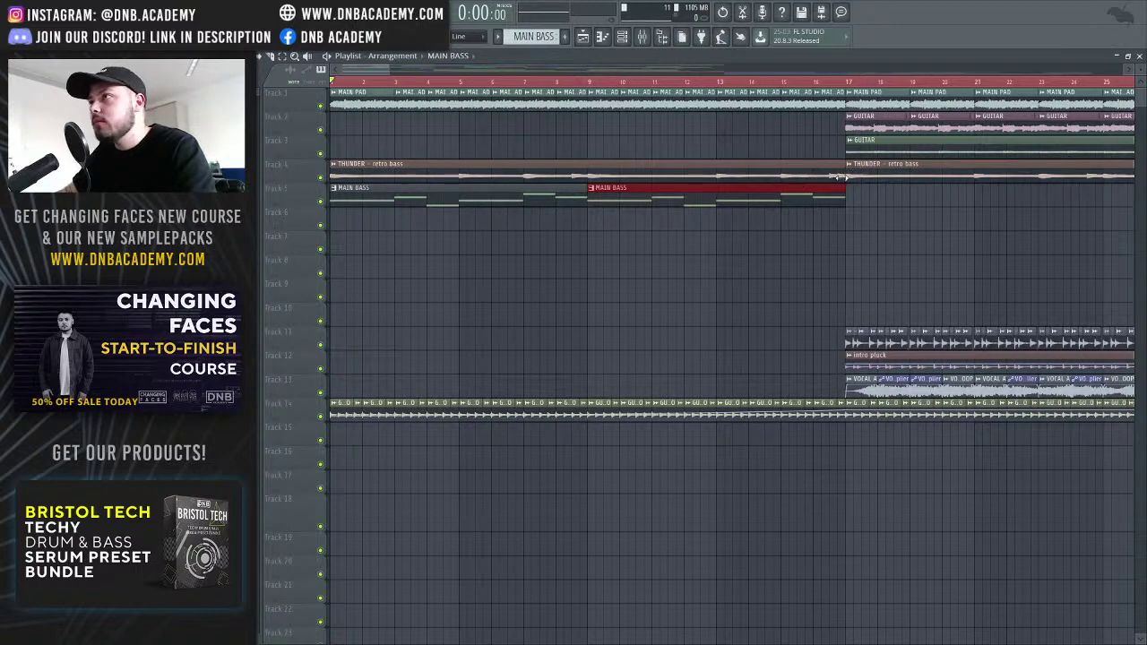
{"action": "left_click", "coordinate": [654, 244]}
{"action": "right_click", "coordinate": [654, 244]}
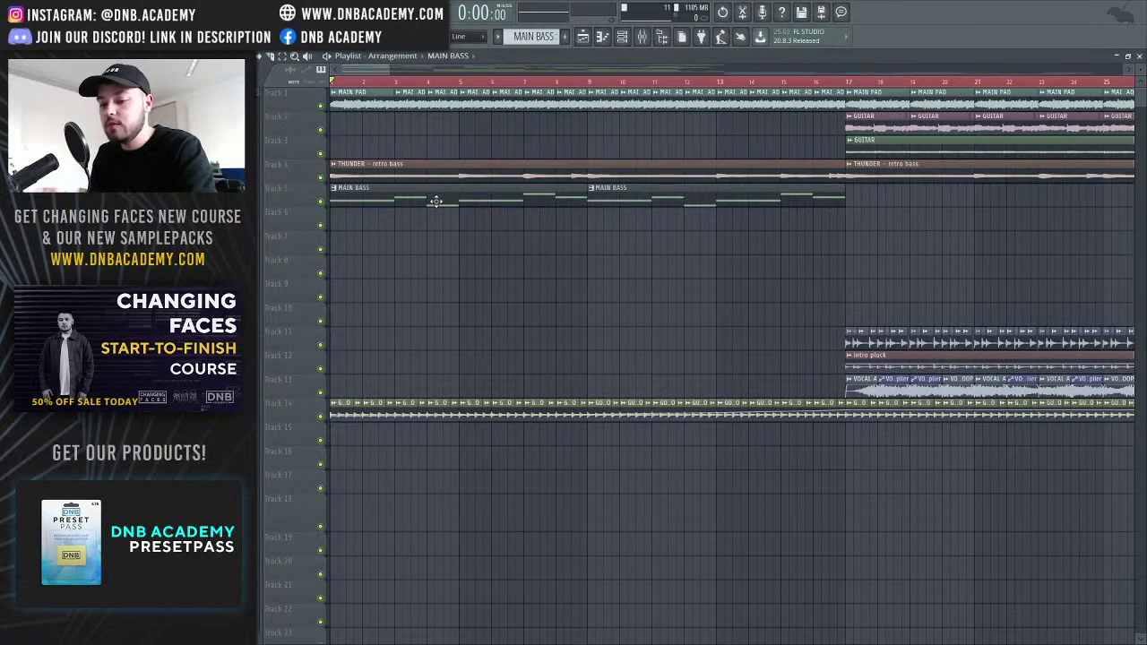
{"action": "scroll", "coordinate": [435, 200], "scroll_direction": "down", "scroll_amount": 1}
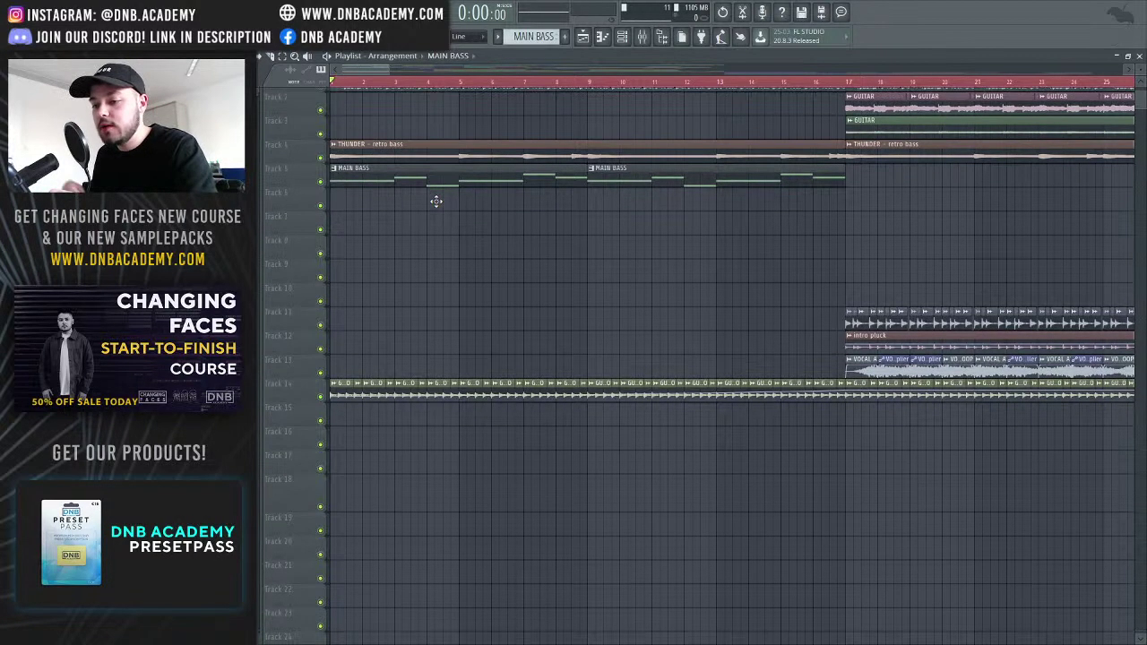
{"action": "left_click_drag", "start_coordinate": [394, 70], "coordinate": [483, 354]}
{"action": "scroll", "coordinate": [484, 354], "scroll_direction": "down", "scroll_amount": 7}
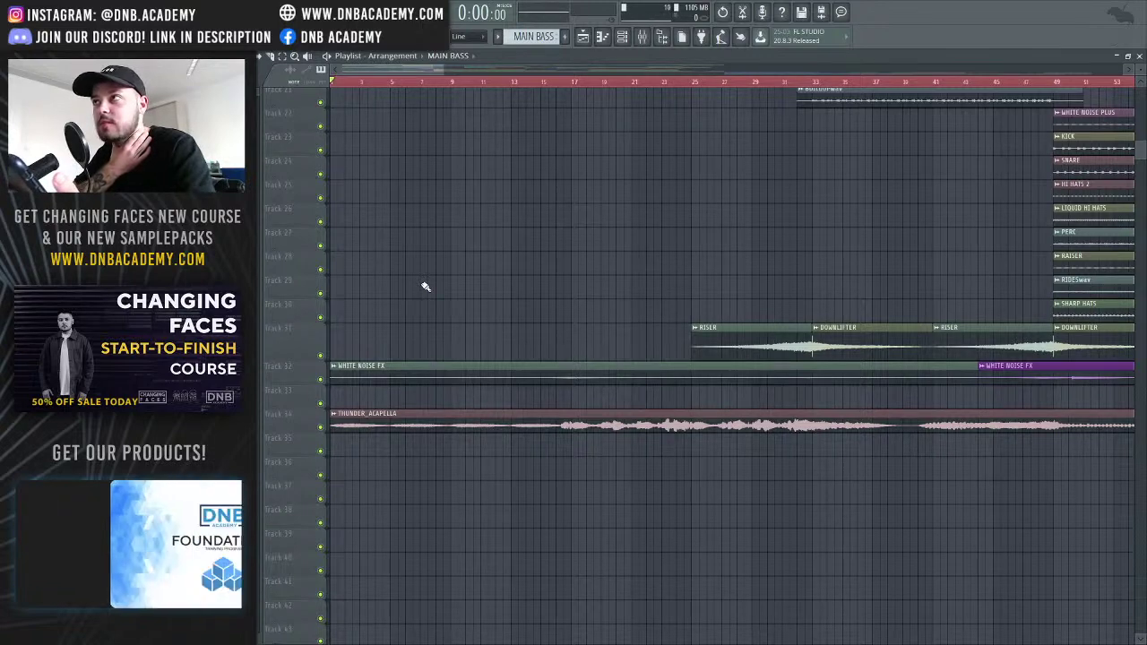
{"action": "scroll", "coordinate": [489, 287], "scroll_direction": "up", "scroll_amount": 3}
{"action": "scroll", "coordinate": [489, 287], "scroll_direction": "up", "scroll_amount": 5}
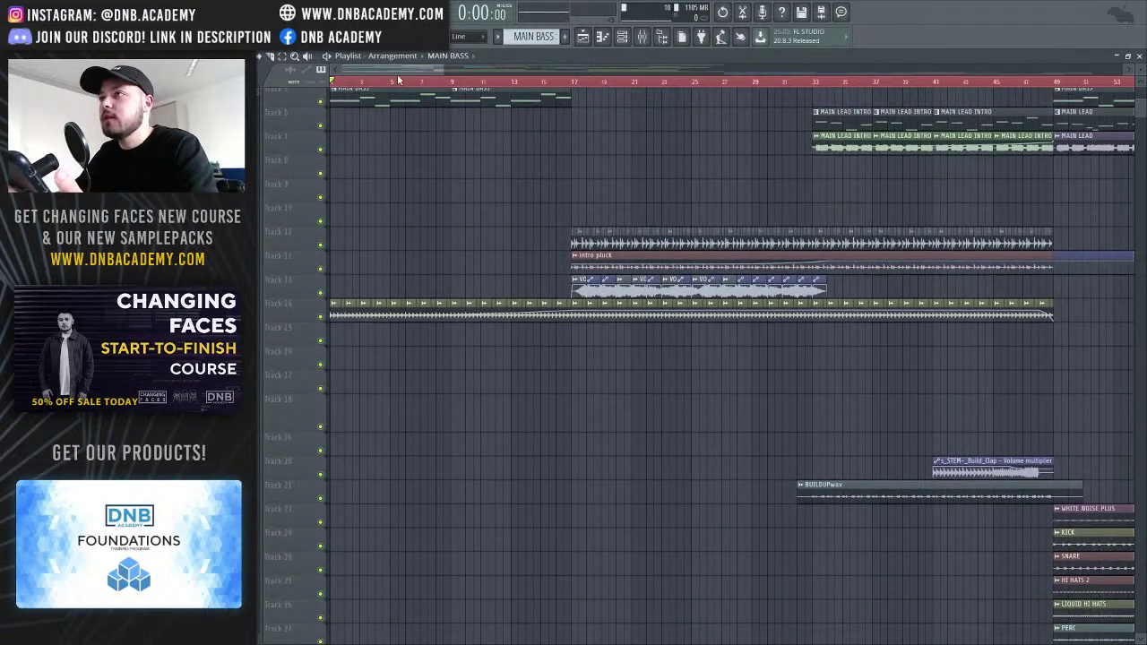
{"action": "left_click_drag", "start_coordinate": [397, 74], "coordinate": [497, 92]}
{"action": "scroll", "coordinate": [504, 233], "scroll_direction": "up", "scroll_amount": 3}
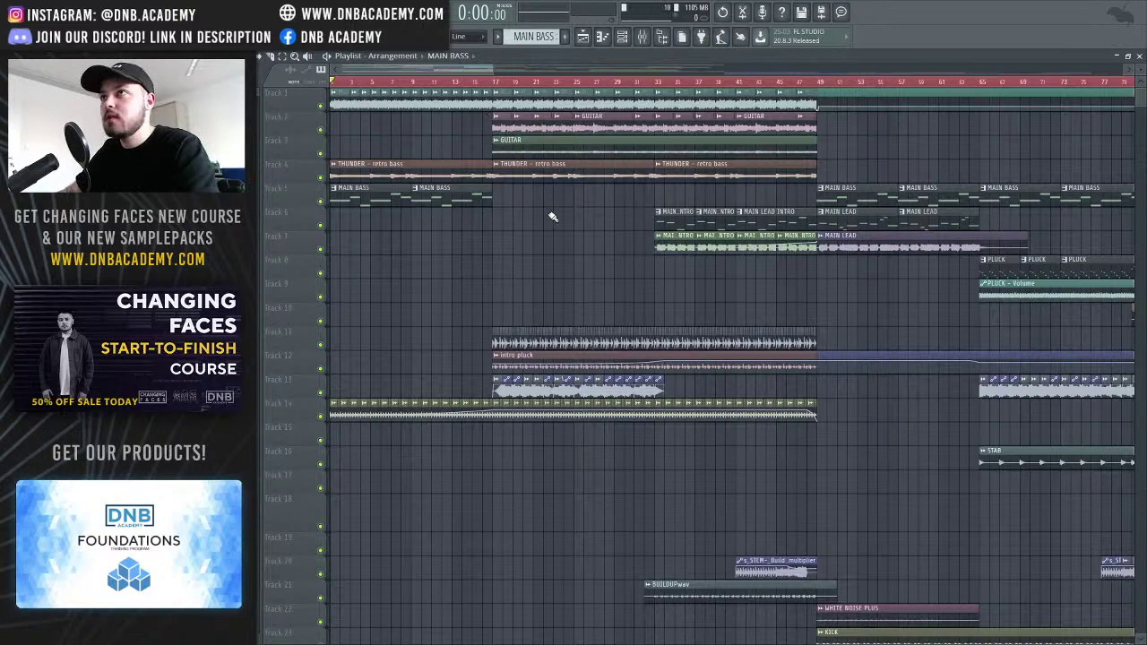
{"action": "left_click_drag", "start_coordinate": [494, 67], "coordinate": [442, 80]}
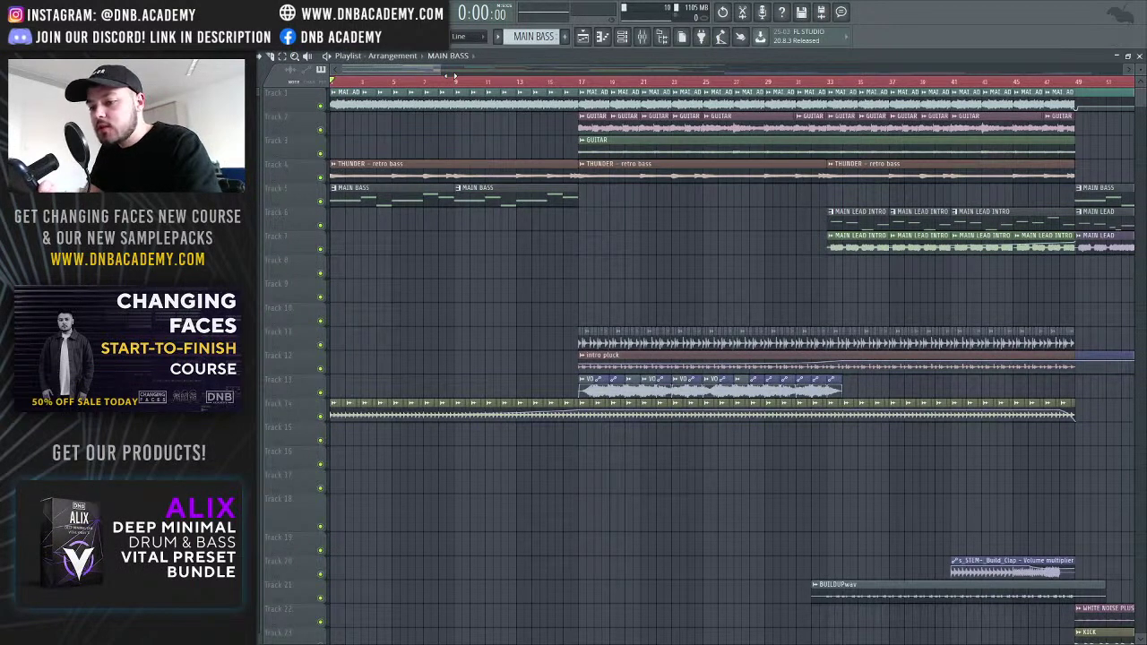
{"action": "scroll", "coordinate": [456, 72], "scroll_direction": "down", "scroll_amount": 3}
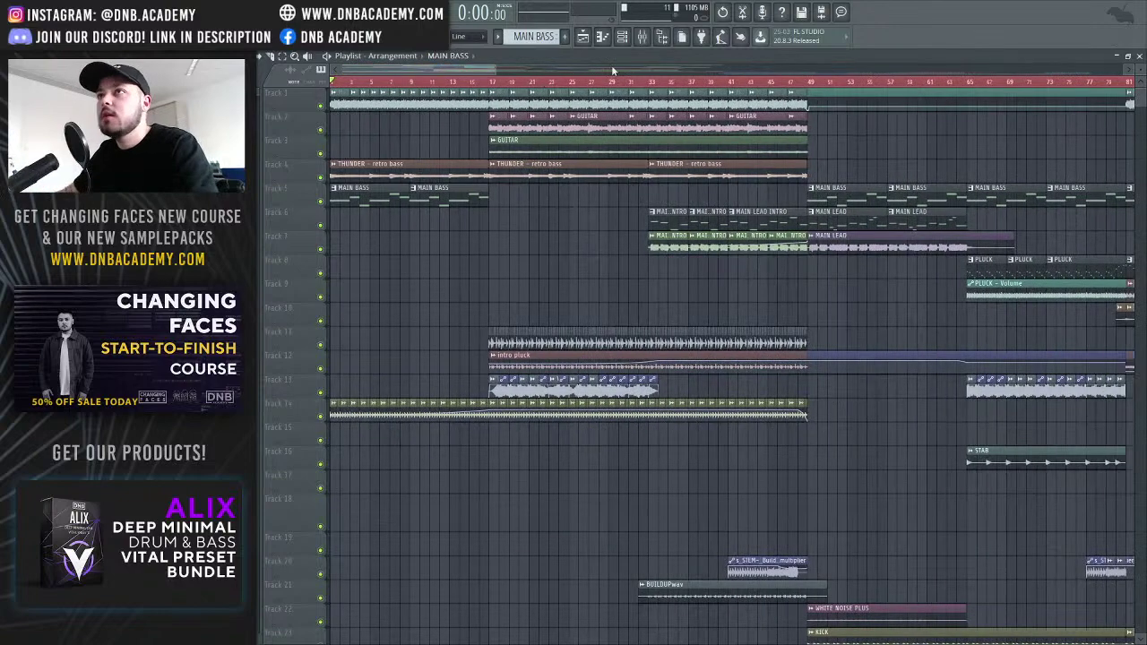
Select the KICK channel in the mixer and examine its sidechain routing to the bass, hat and percussion channels
{"action": "left_click", "coordinate": [642, 37]}
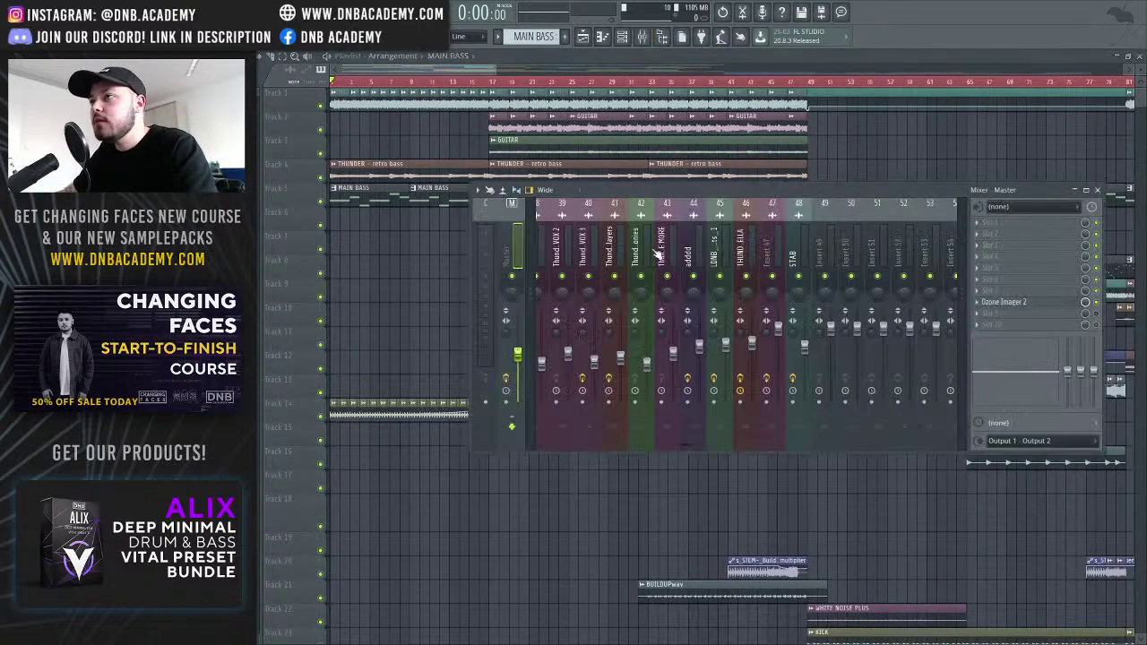
{"action": "left_click_drag", "start_coordinate": [681, 445], "coordinate": [581, 449]}
{"action": "left_click", "coordinate": [798, 254]}
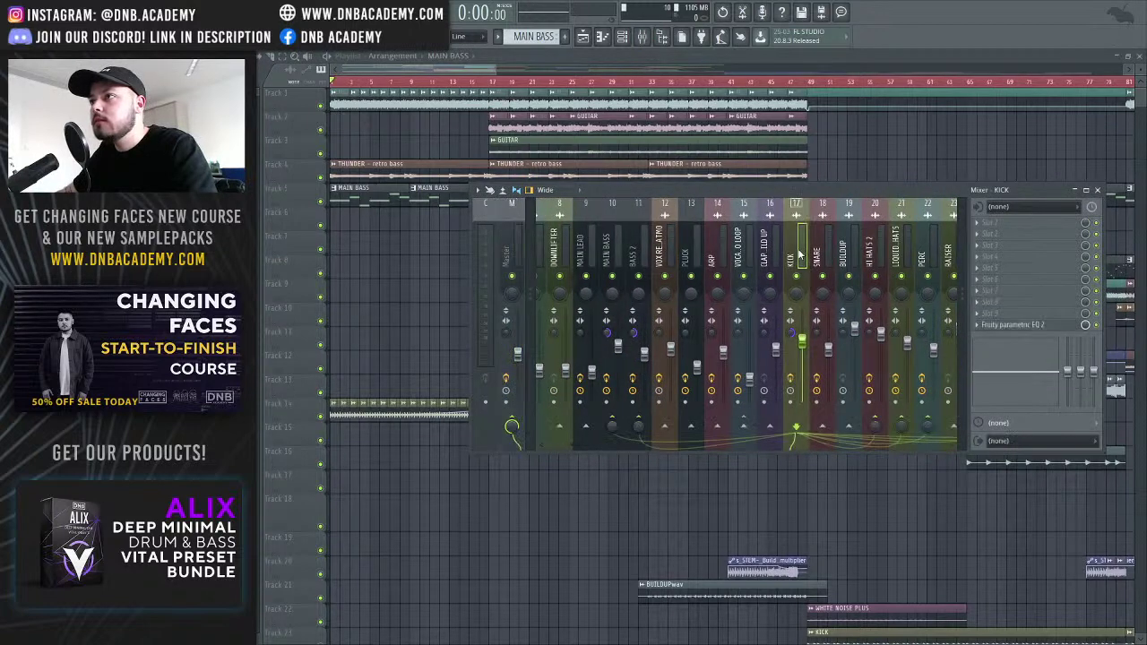
{"action": "left_click_drag", "start_coordinate": [577, 442], "coordinate": [606, 442]}
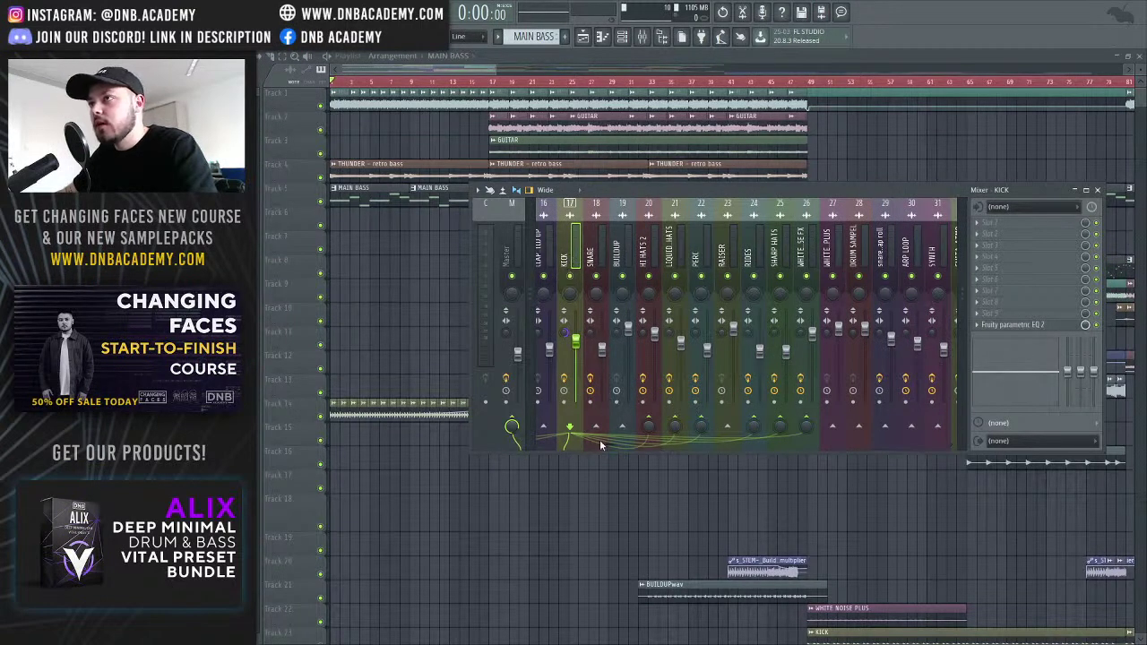
{"action": "left_click_drag", "start_coordinate": [605, 443], "coordinate": [566, 444]}
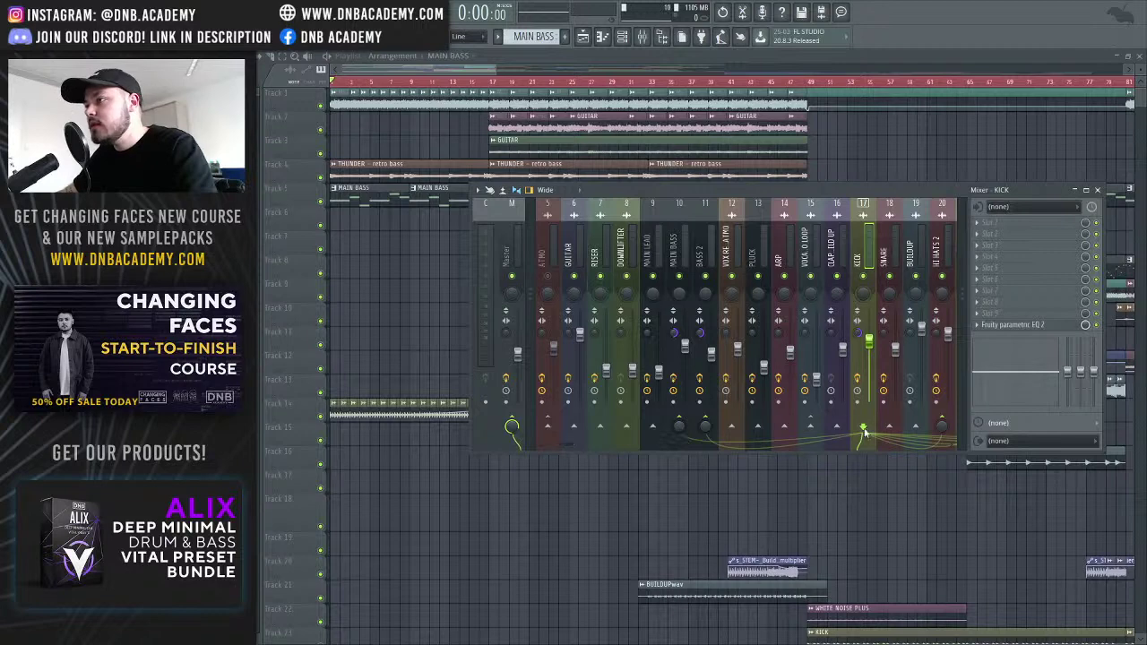
Open the Fruity Limiter on the MAIN BASS mixer channel and view its compressor and sidechain settings
{"action": "left_click", "coordinate": [670, 257]}
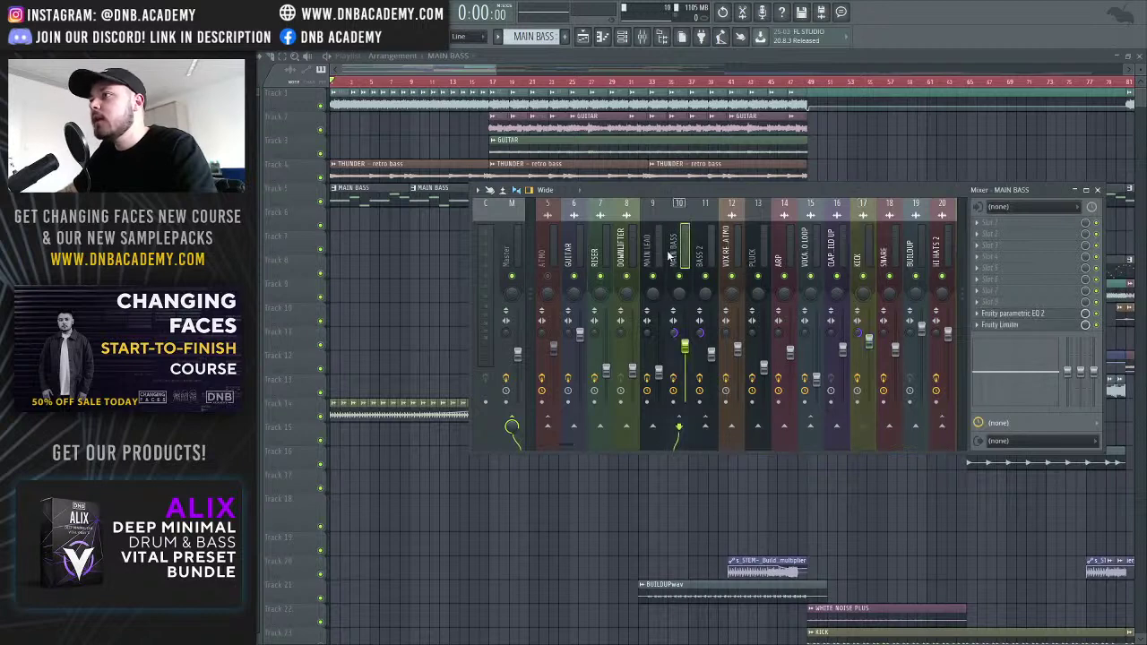
{"action": "left_click", "coordinate": [996, 326]}
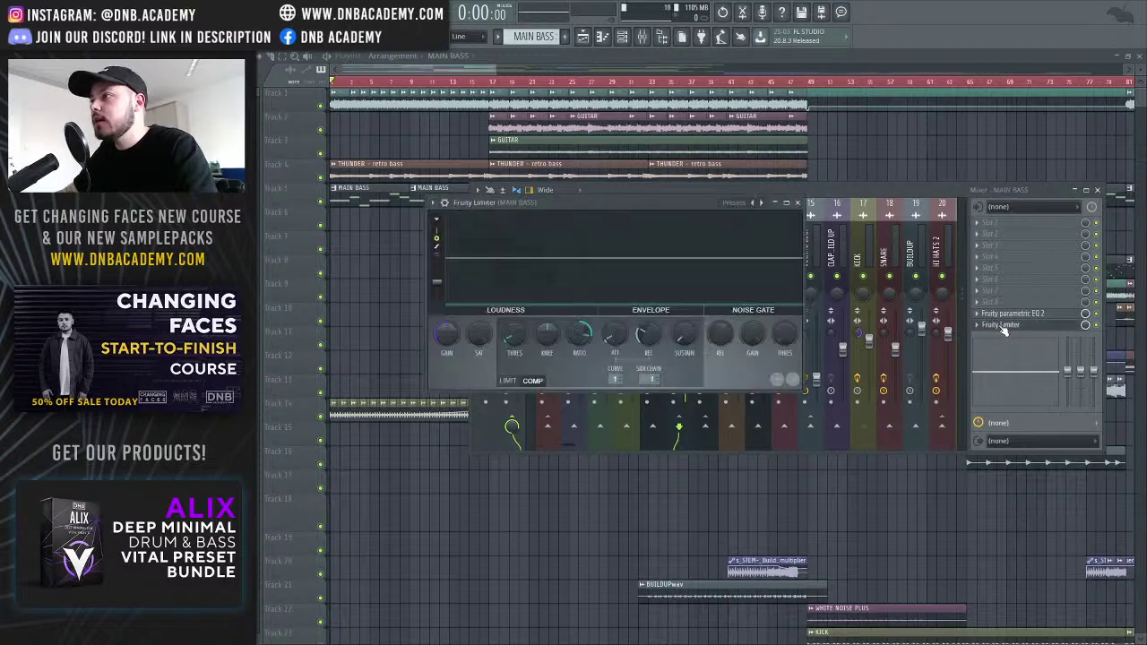
{"action": "left_click_drag", "start_coordinate": [663, 201], "coordinate": [756, 206]}
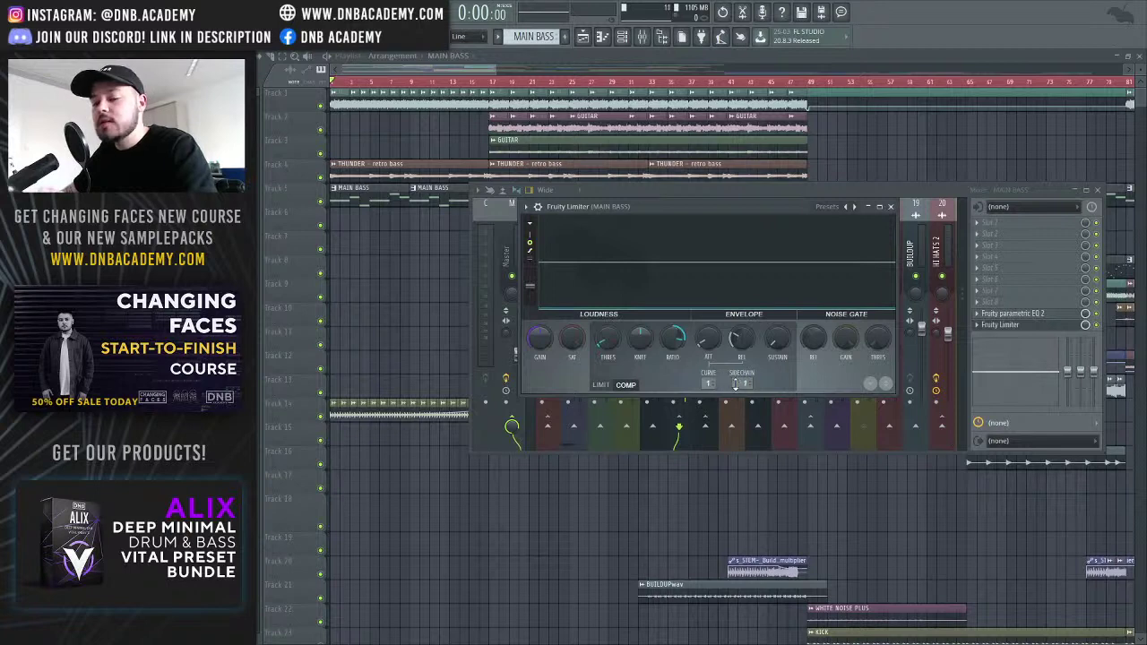
Choose KICK as the sidechain input of the MAIN BASS Fruity Limiter and return to the playlist
{"action": "left_click", "coordinate": [737, 383]}
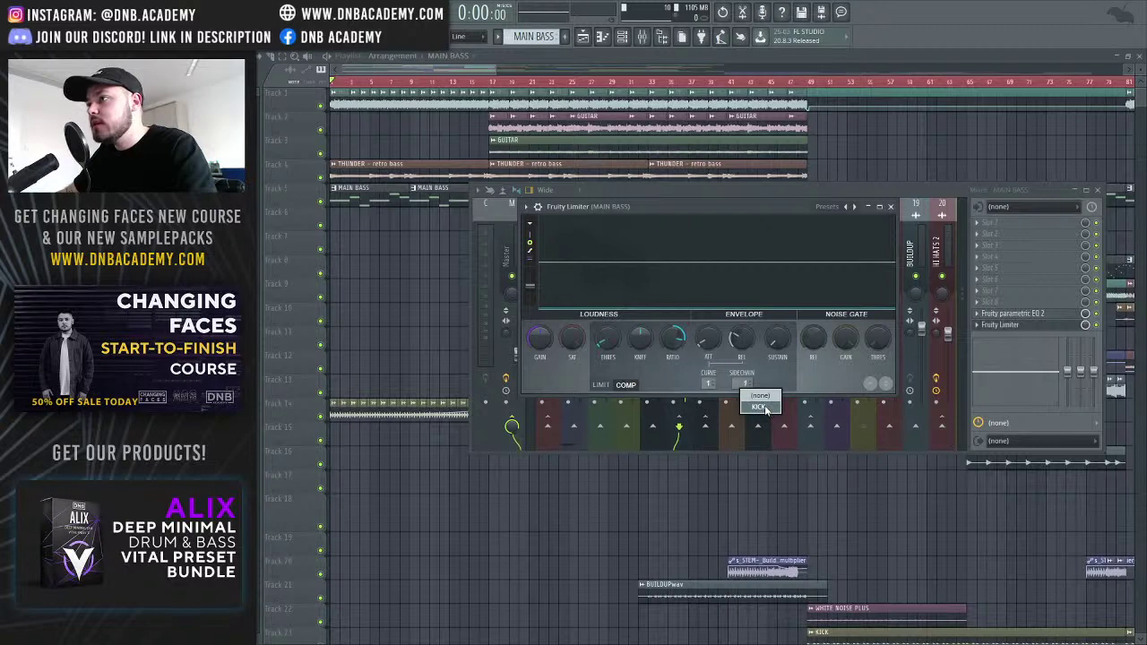
{"action": "left_click", "coordinate": [760, 408]}
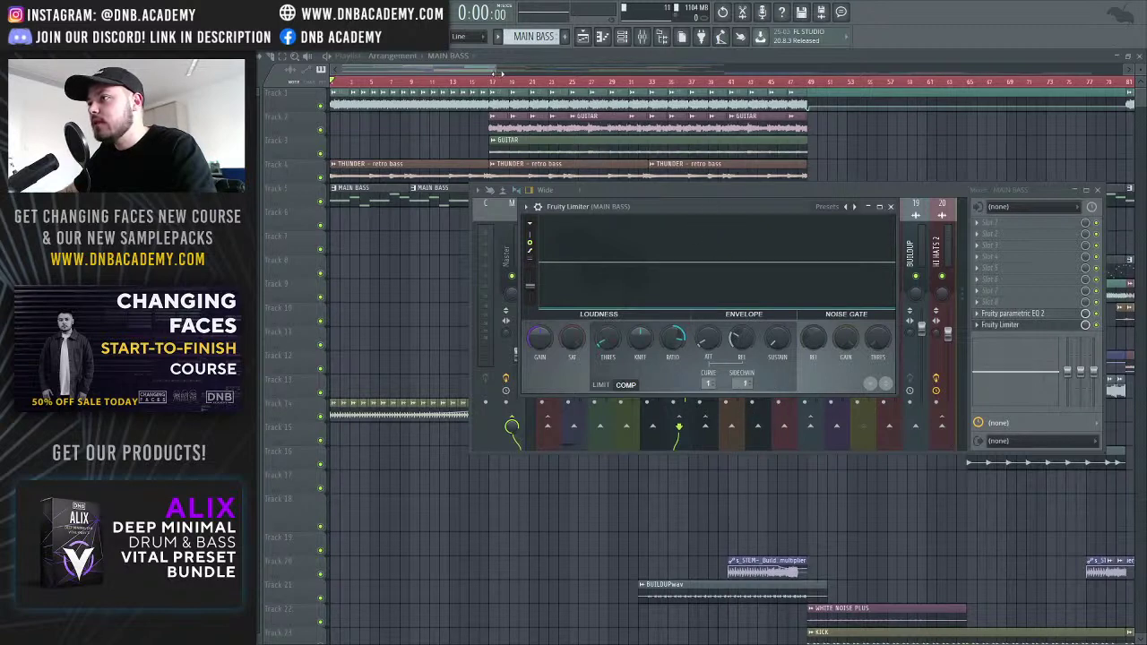
{"action": "left_click", "coordinate": [485, 70]}
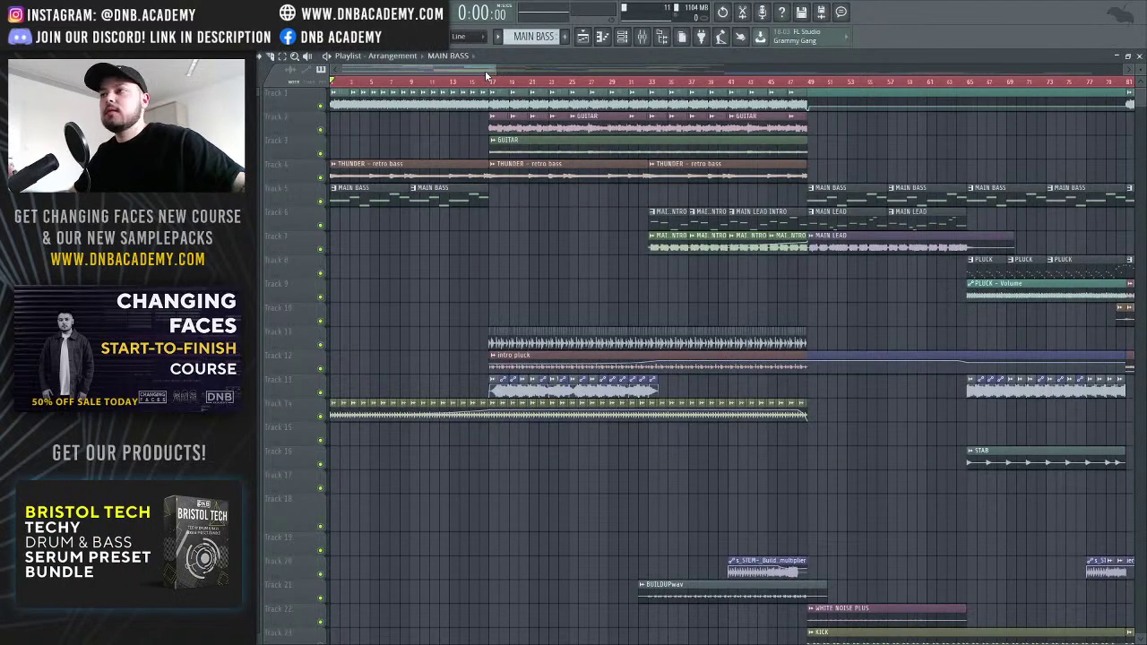
Place the playhead at the bar 49 drop and leave only the MAIN BASS and KICK tracks unmuted
{"action": "left_click", "coordinate": [809, 81]}
{"action": "left_click", "coordinate": [320, 201], "text": "ctrl"}
{"action": "scroll", "coordinate": [541, 370], "scroll_direction": "down", "scroll_amount": 5}
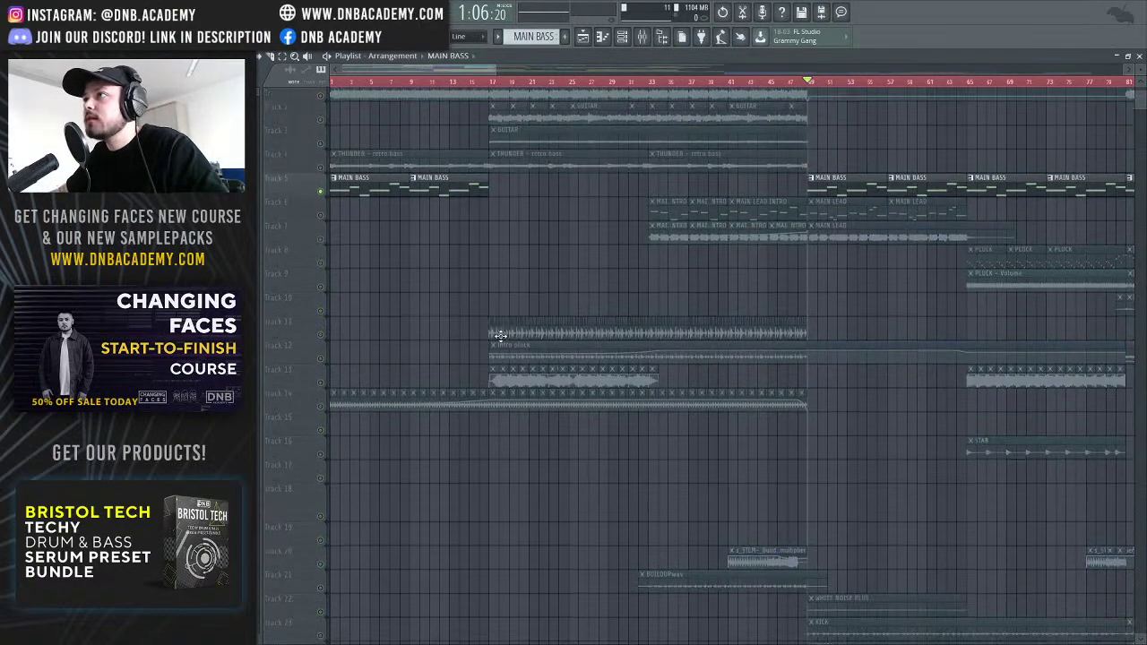
{"action": "left_click", "coordinate": [321, 407]}
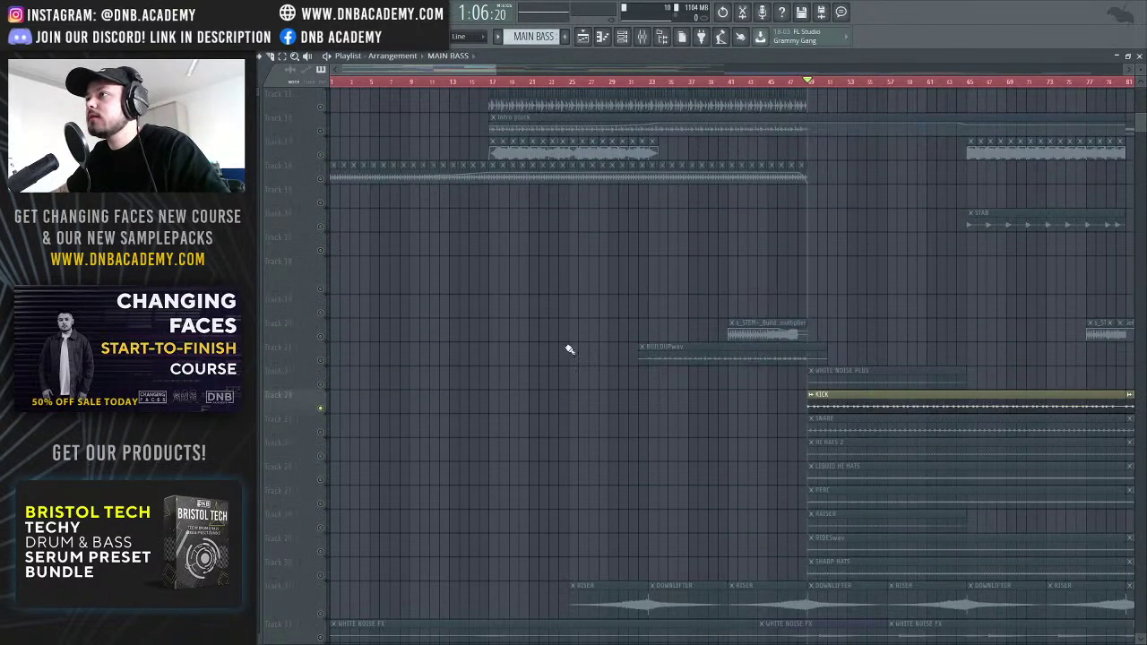
{"action": "scroll", "coordinate": [565, 354], "scroll_direction": "up", "scroll_amount": 5}
{"action": "scroll", "coordinate": [554, 358], "scroll_direction": "up", "scroll_amount": 4}
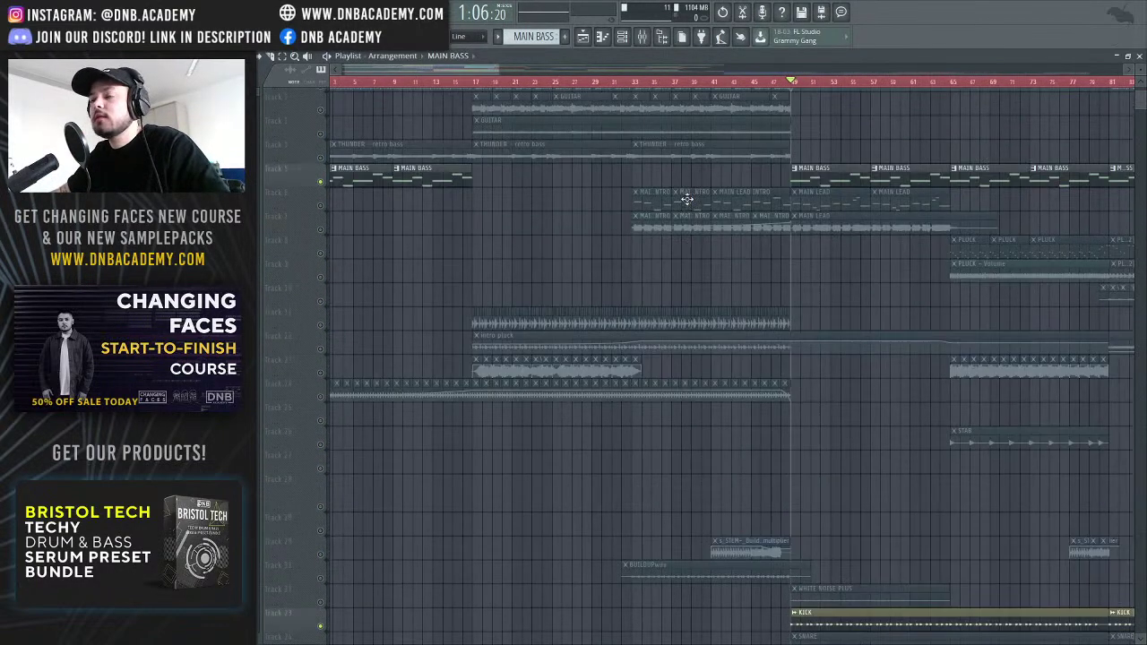
Play the bass and kick from the drop while viewing the ducking in the MAIN BASS Fruity Limiter
{"action": "left_click", "coordinate": [642, 36]}
{"action": "left_click", "coordinate": [1002, 325]}
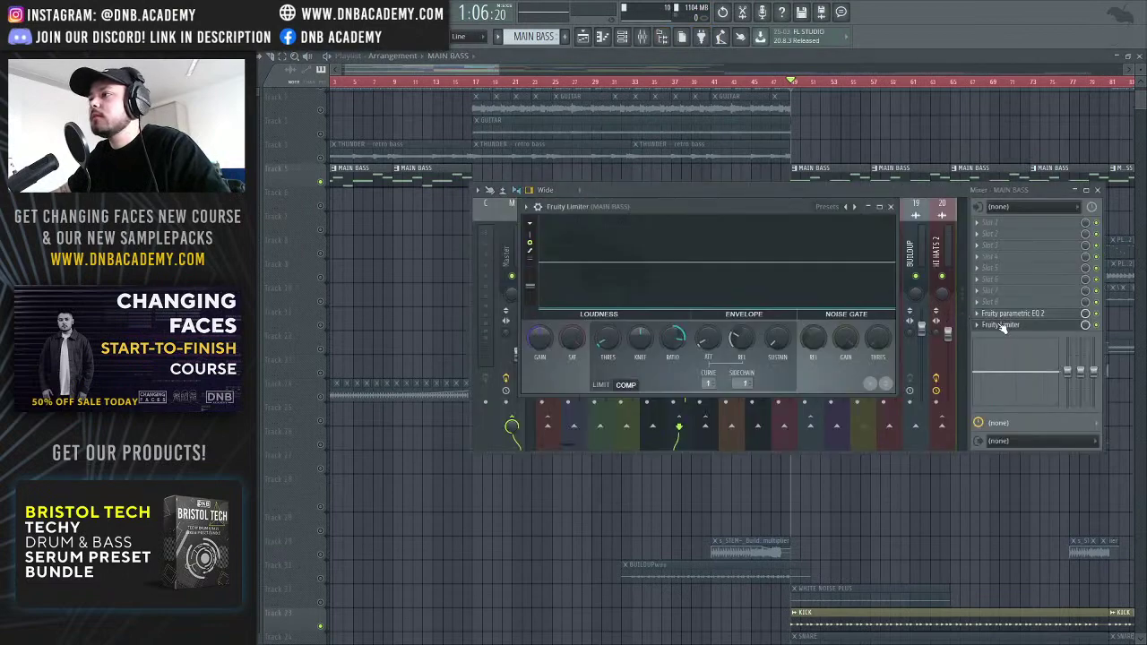
{"action": "left_click_drag", "start_coordinate": [749, 206], "coordinate": [800, 209]}
{"action": "key", "text": "space"}
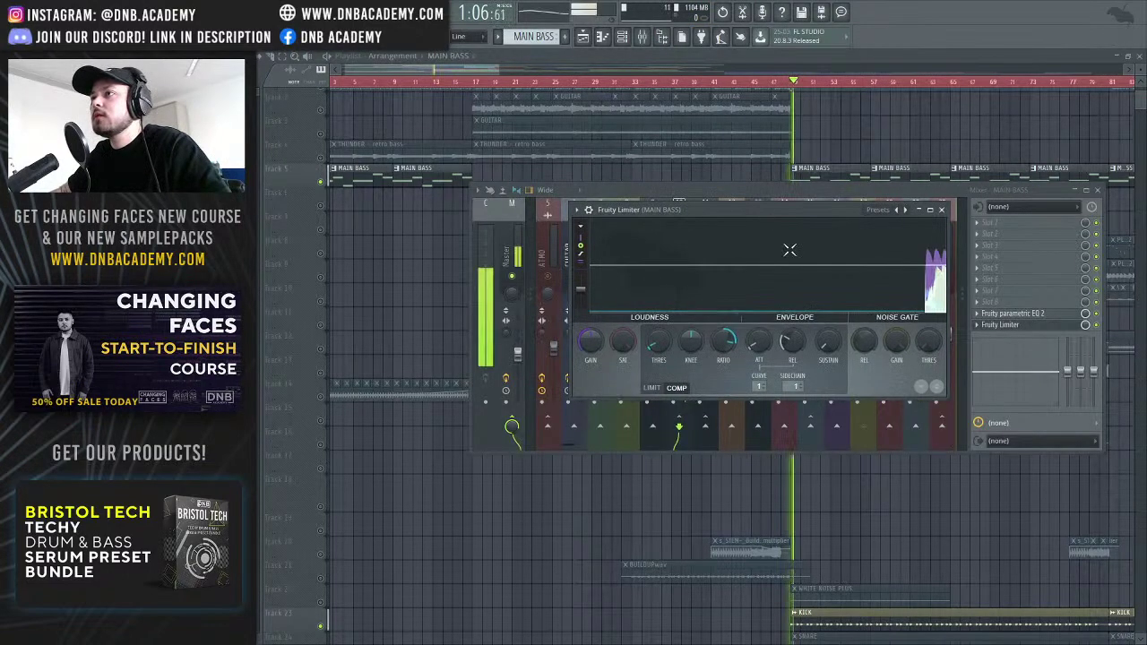
{"action": "key", "text": "space"}
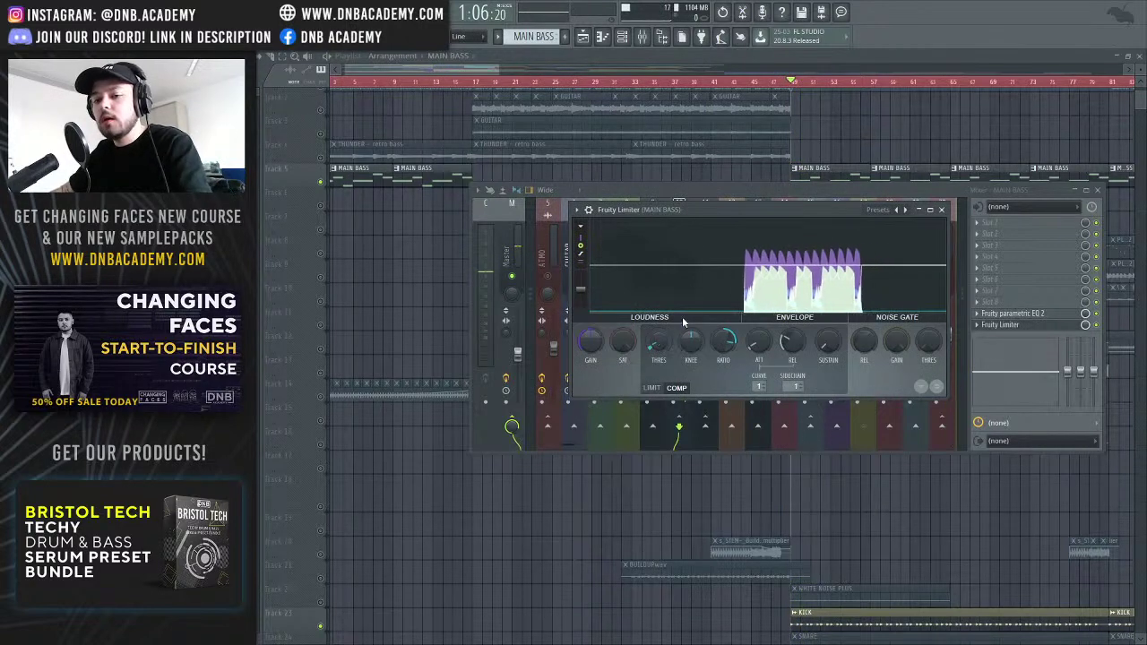
View the preset list of the Fruity Limiter without loading one, and close the limiter and mixer
{"action": "left_click_drag", "start_coordinate": [794, 212], "coordinate": [735, 202]}
{"action": "left_click", "coordinate": [858, 201]}
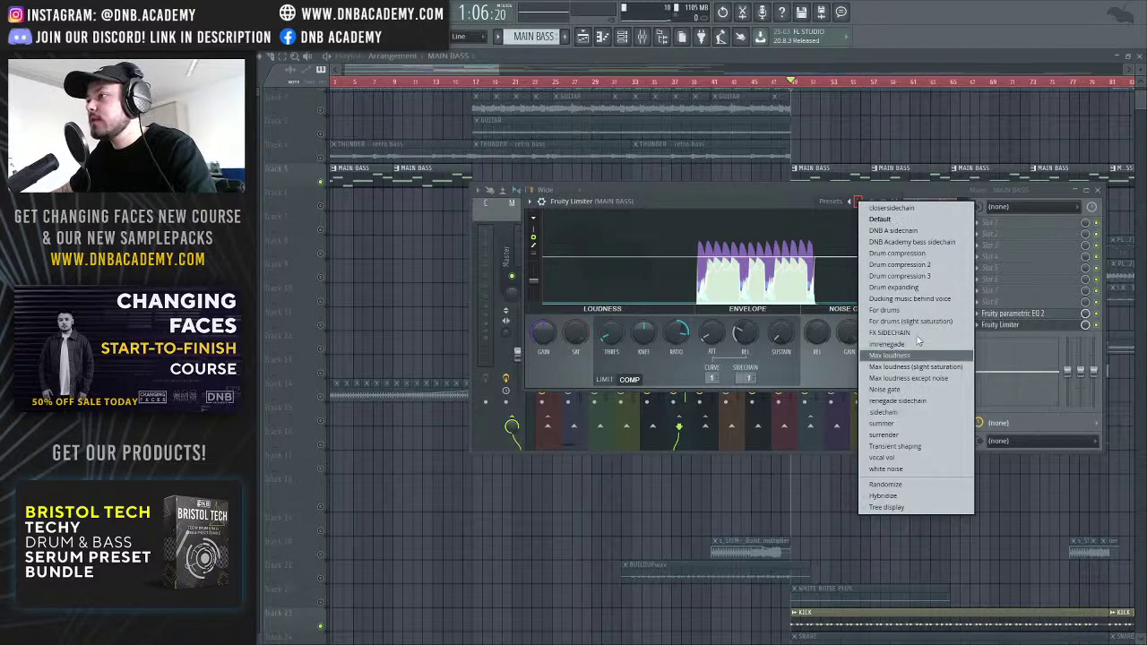
{"action": "left_click", "coordinate": [791, 203]}
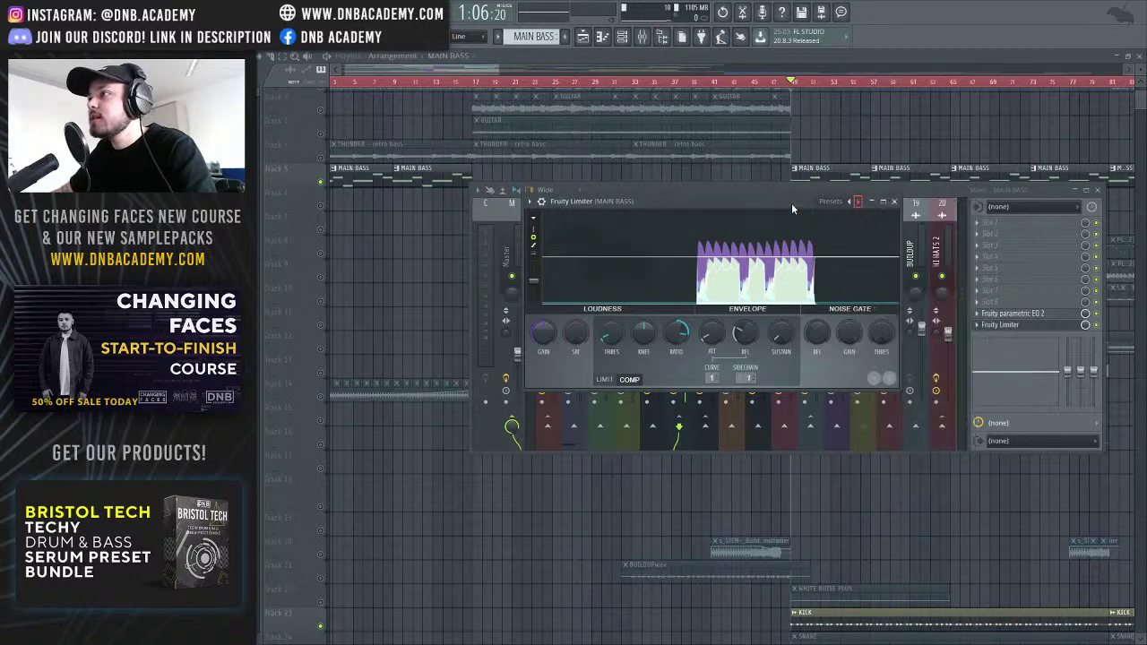
{"action": "mouse_move", "coordinate": [750, 204]}
{"action": "left_mouse_down"}
{"action": "mouse_move", "coordinate": [782, 195]}
{"action": "mouse_move", "coordinate": [764, 197]}
{"action": "left_mouse_up"}
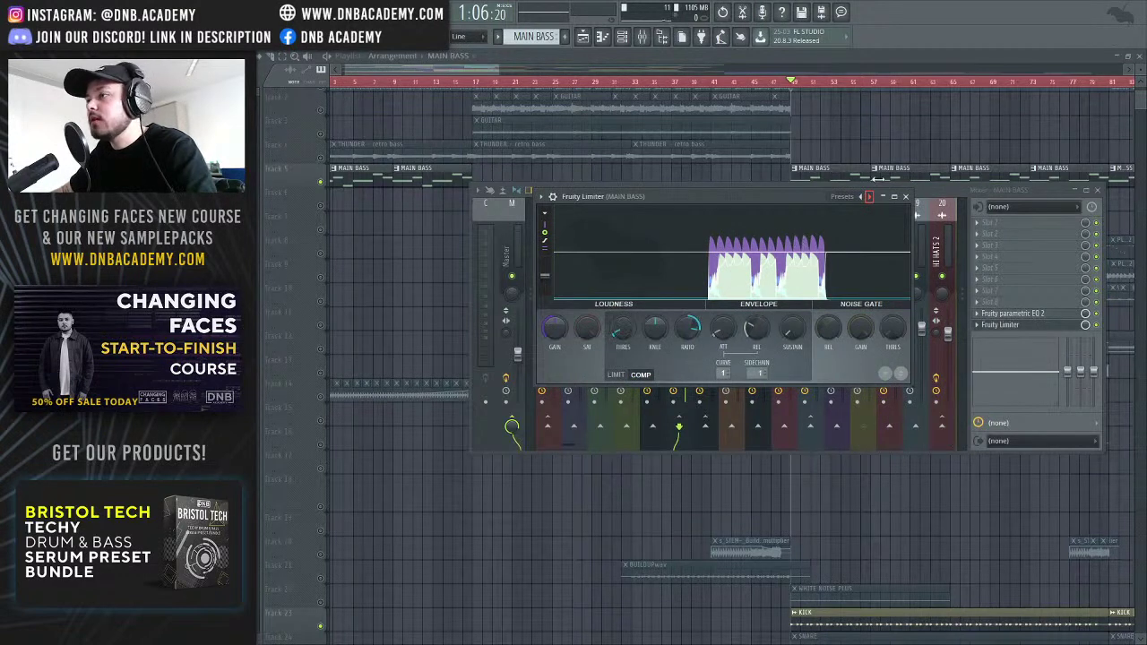
{"action": "left_click", "coordinate": [906, 196]}
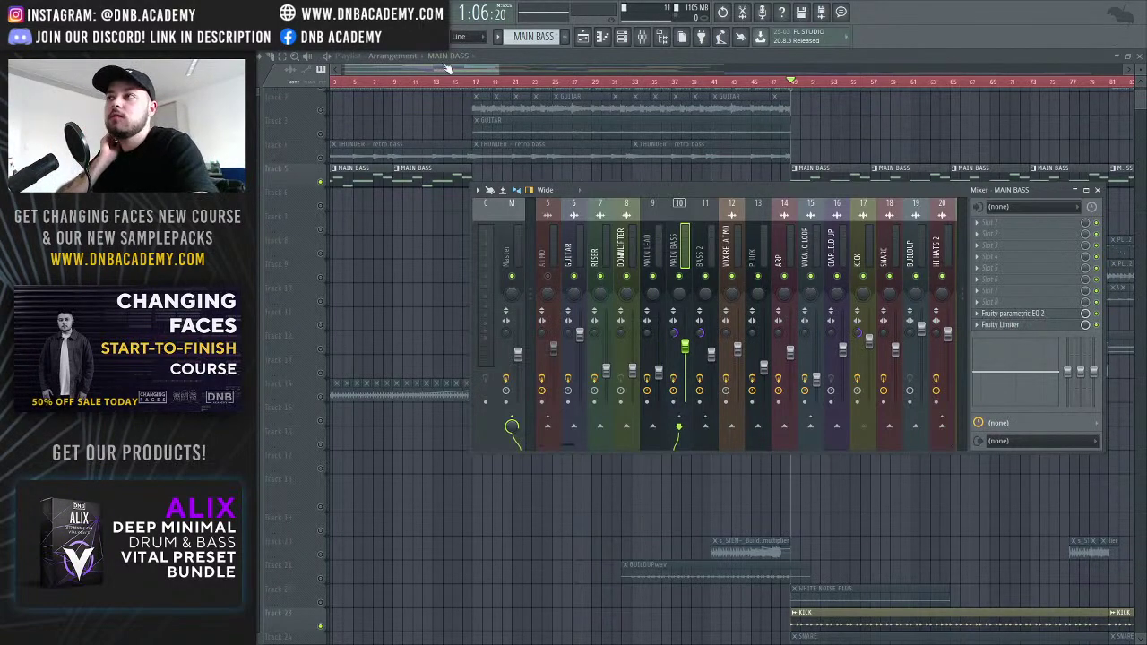
{"action": "key", "text": "F9"}
Open the Serum instrument of the MAIN BASS channel from its pattern clip at the drop
{"action": "scroll", "coordinate": [459, 147], "scroll_direction": "up", "scroll_amount": 1}
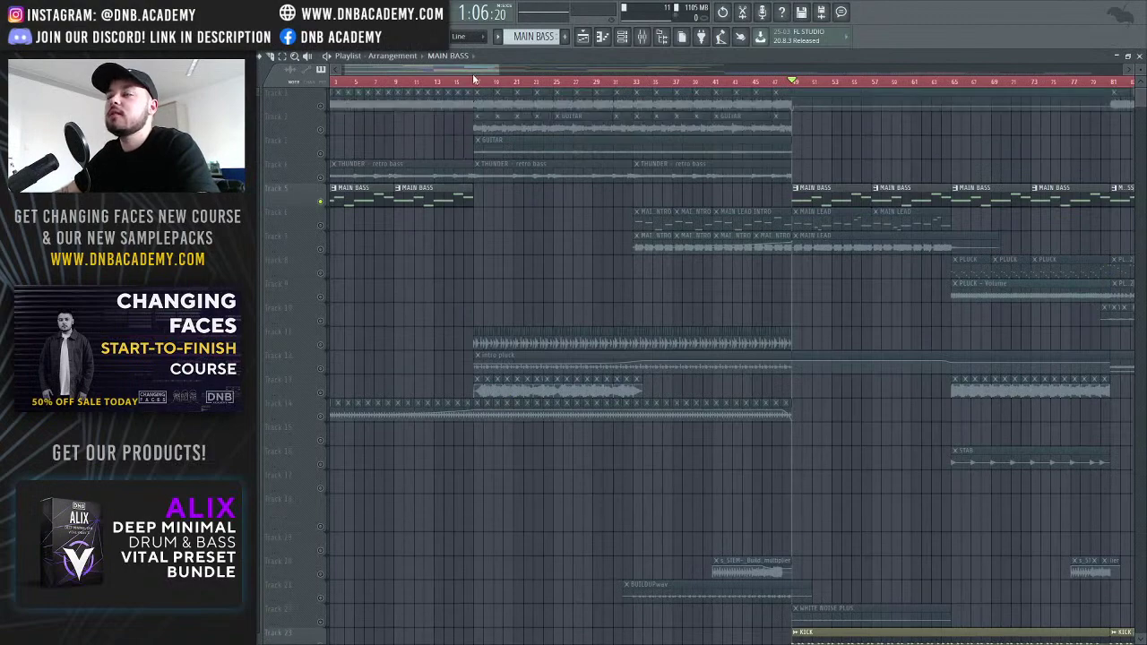
{"action": "left_click_drag", "start_coordinate": [497, 69], "coordinate": [617, 90]}
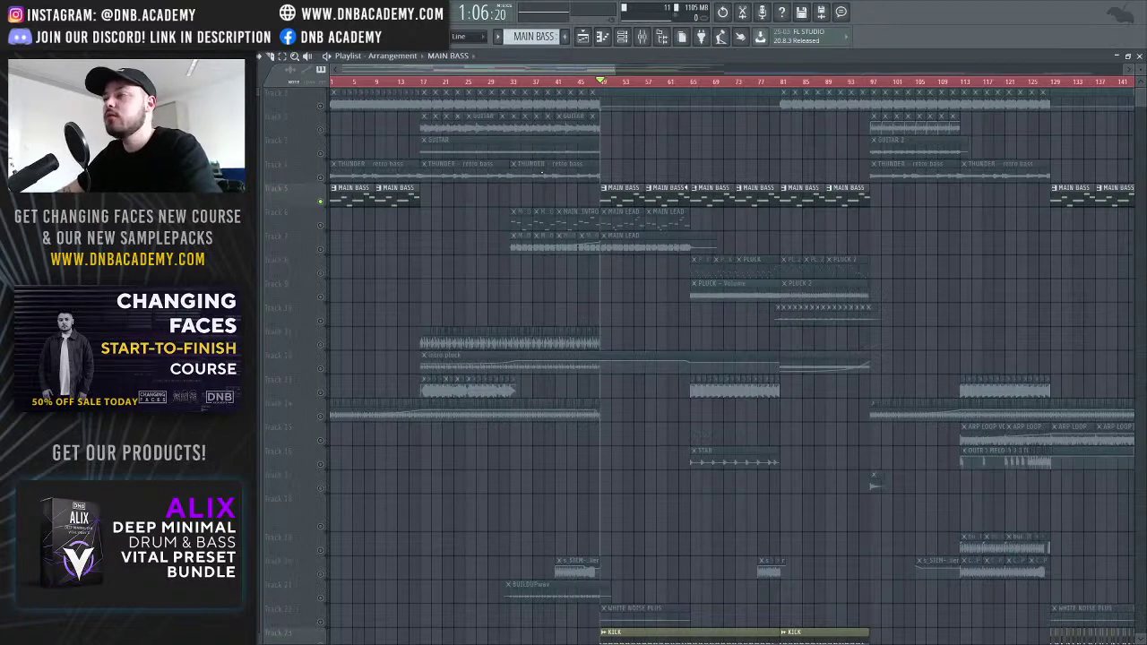
{"action": "left_click_drag", "start_coordinate": [607, 66], "coordinate": [632, 67]}
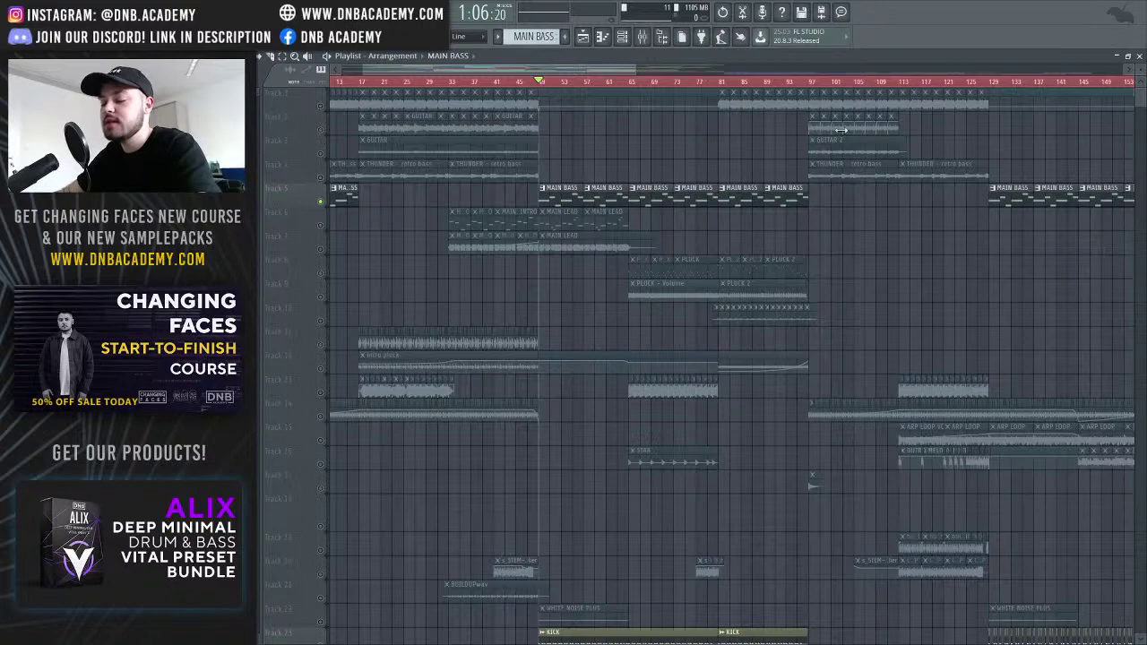
{"action": "left_click_drag", "start_coordinate": [616, 75], "coordinate": [629, 79]}
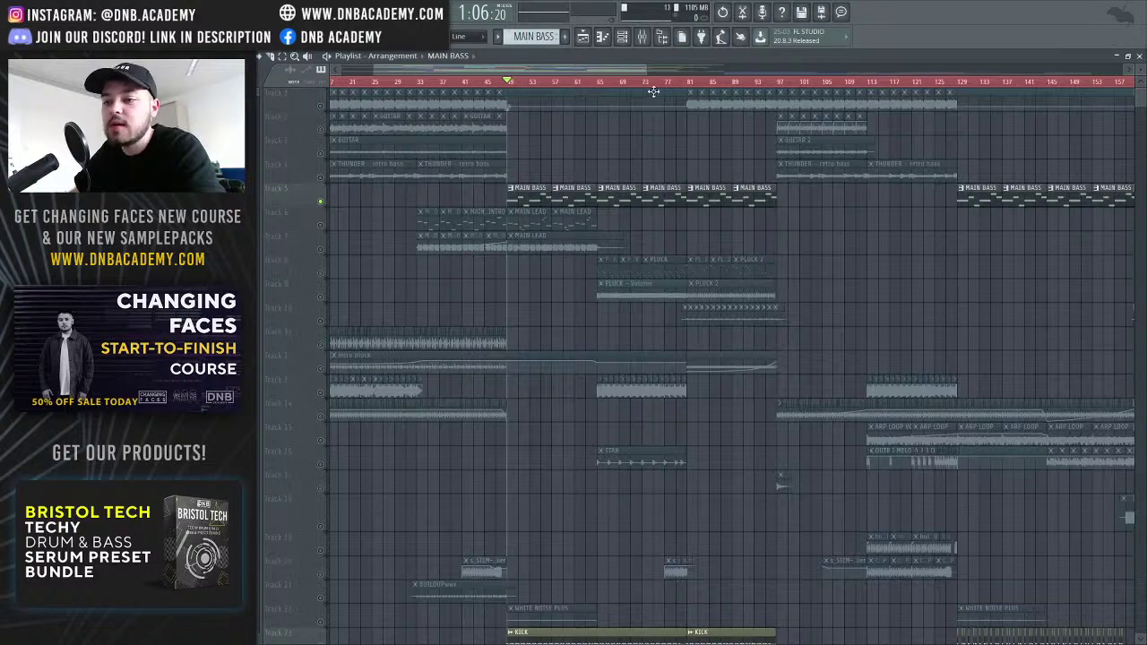
{"action": "left_click_drag", "start_coordinate": [646, 68], "coordinate": [525, 82]}
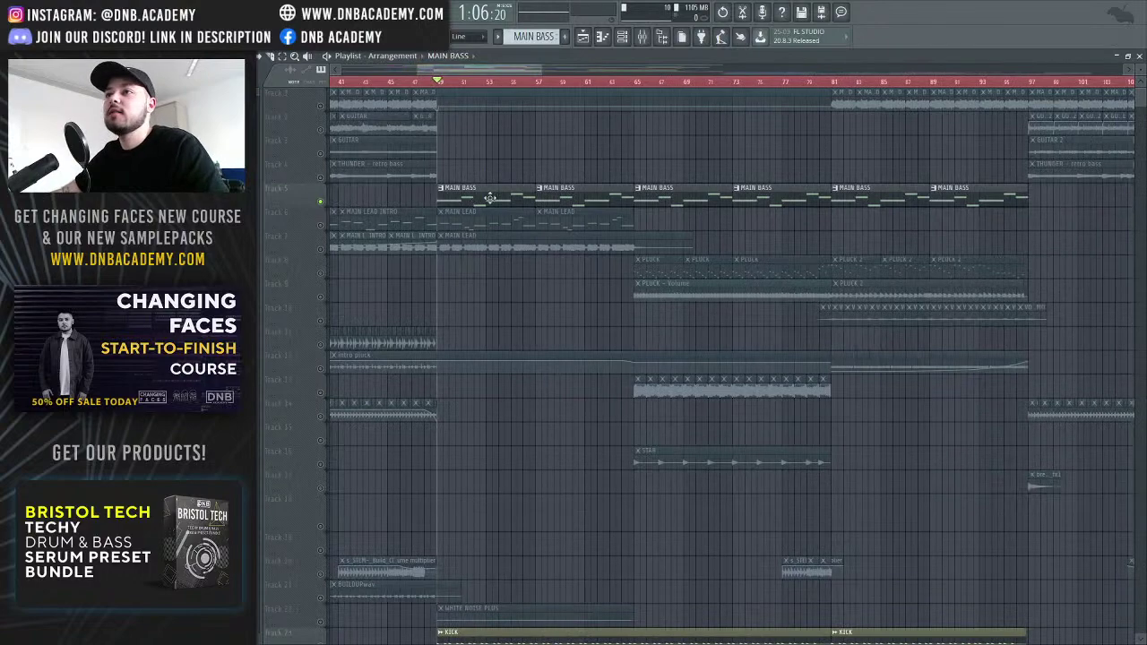
{"action": "double_click", "coordinate": [491, 197]}
{"action": "left_click", "coordinate": [985, 131]}
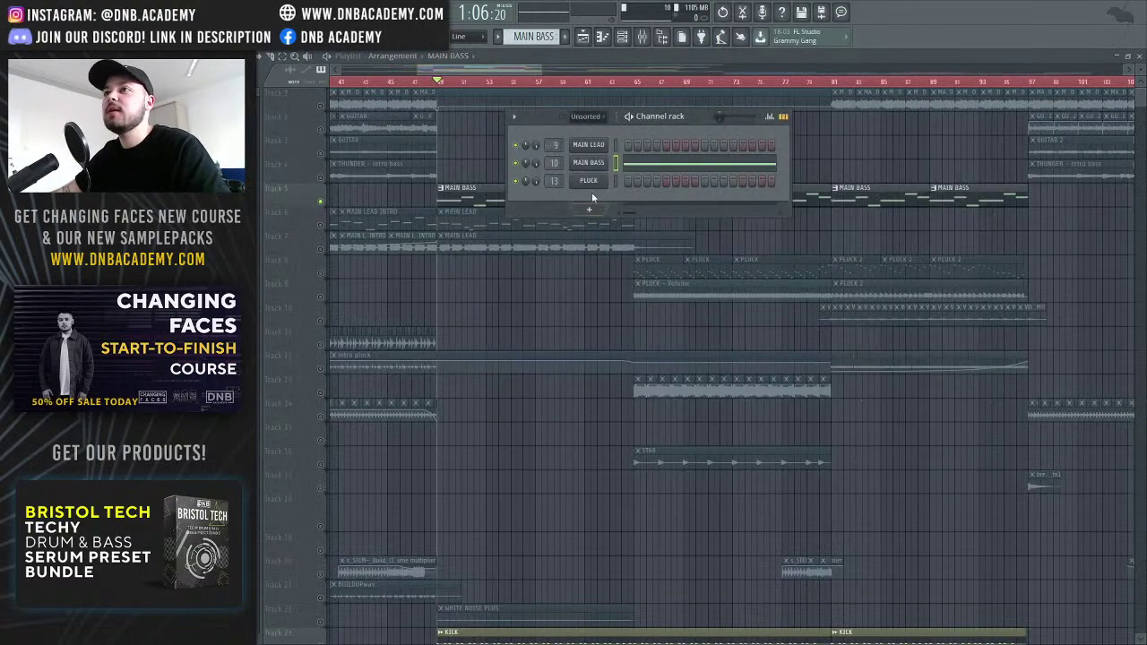
{"action": "left_click", "coordinate": [589, 164]}
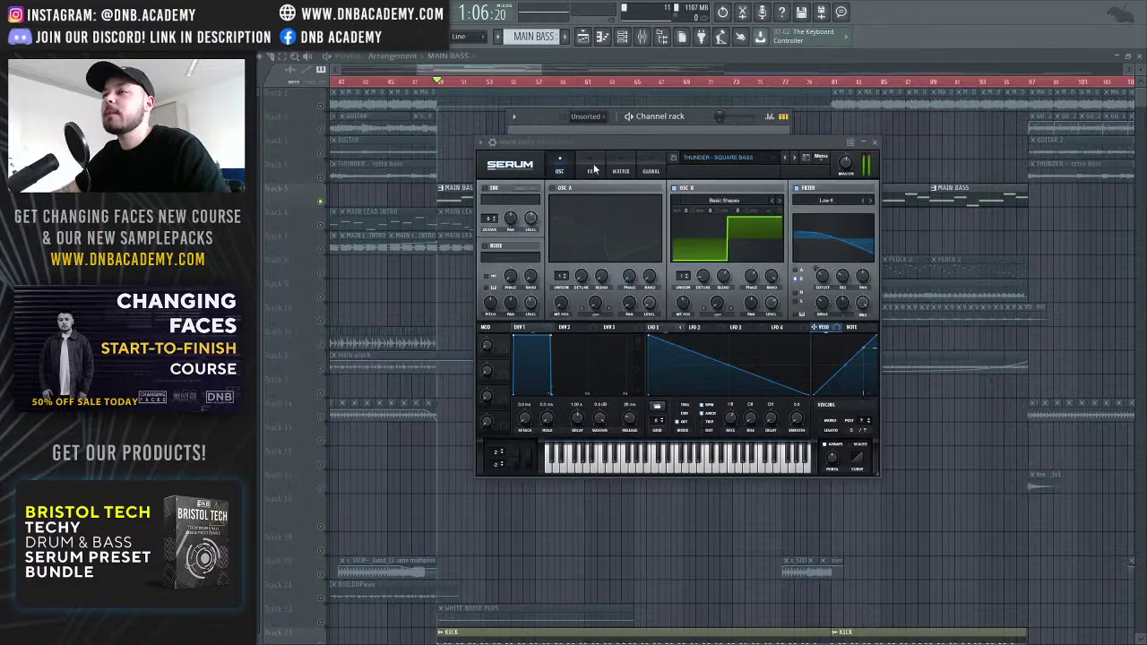
{"action": "left_click_drag", "start_coordinate": [702, 136], "coordinate": [774, 181]}
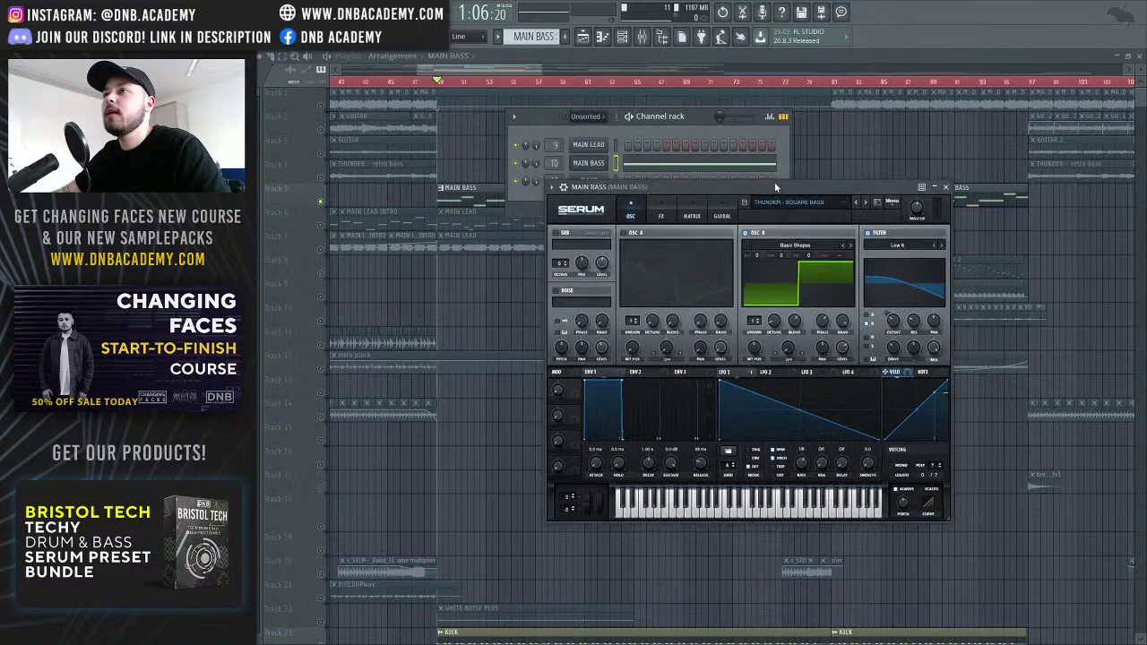
Open the Fruity Parametric EQ 2 on the MAIN BASS mixer channel alongside Serum and examine its EQ curve
{"action": "left_click", "coordinate": [642, 36]}
{"action": "left_click", "coordinate": [1012, 313]}
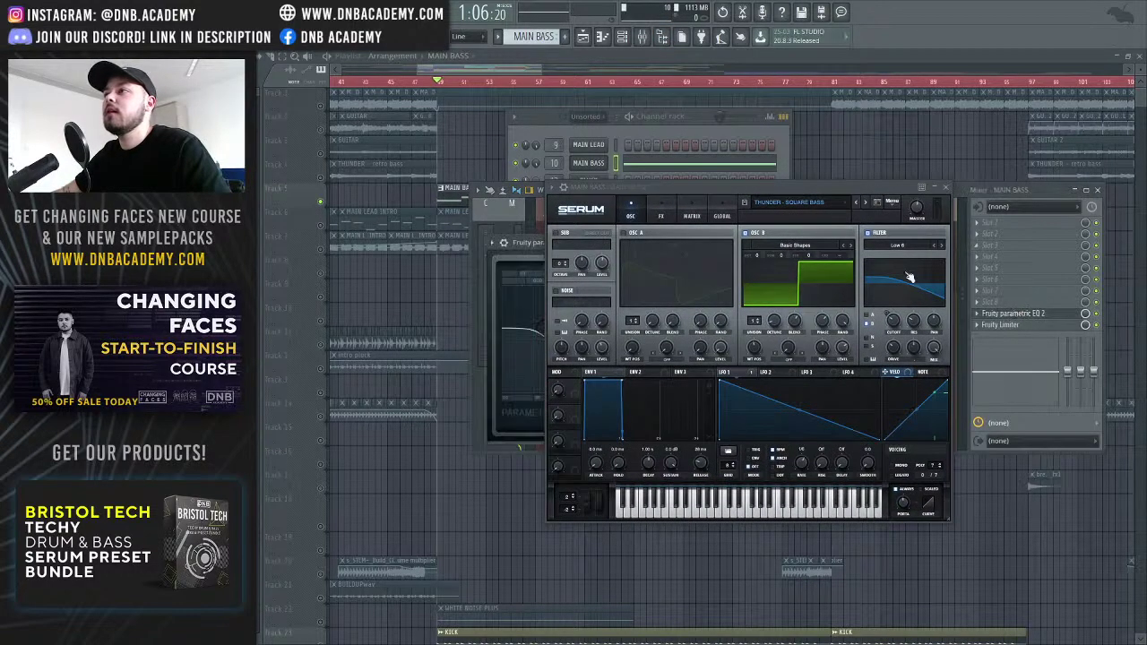
{"action": "left_click_drag", "start_coordinate": [847, 185], "coordinate": [959, 189]}
{"action": "left_click_drag", "start_coordinate": [649, 242], "coordinate": [537, 96]}
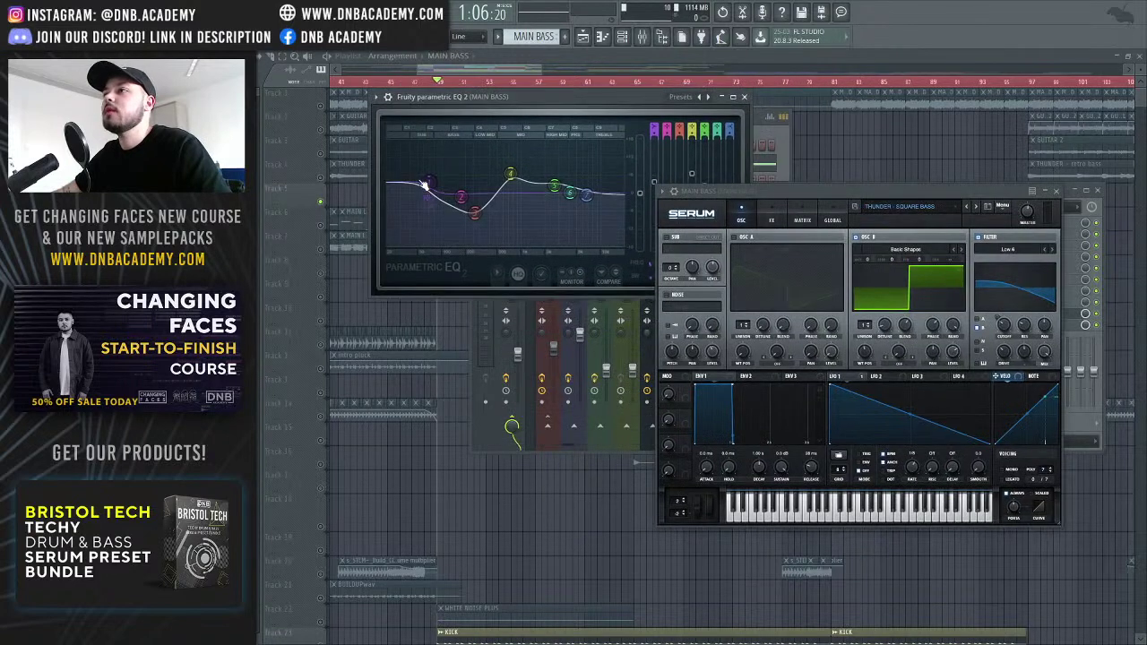
{"action": "mouse_move", "coordinate": [475, 214]}
{"action": "left_mouse_down"}
{"action": "mouse_move", "coordinate": [476, 201]}
{"action": "mouse_move", "coordinate": [473, 212]}
{"action": "left_mouse_up"}
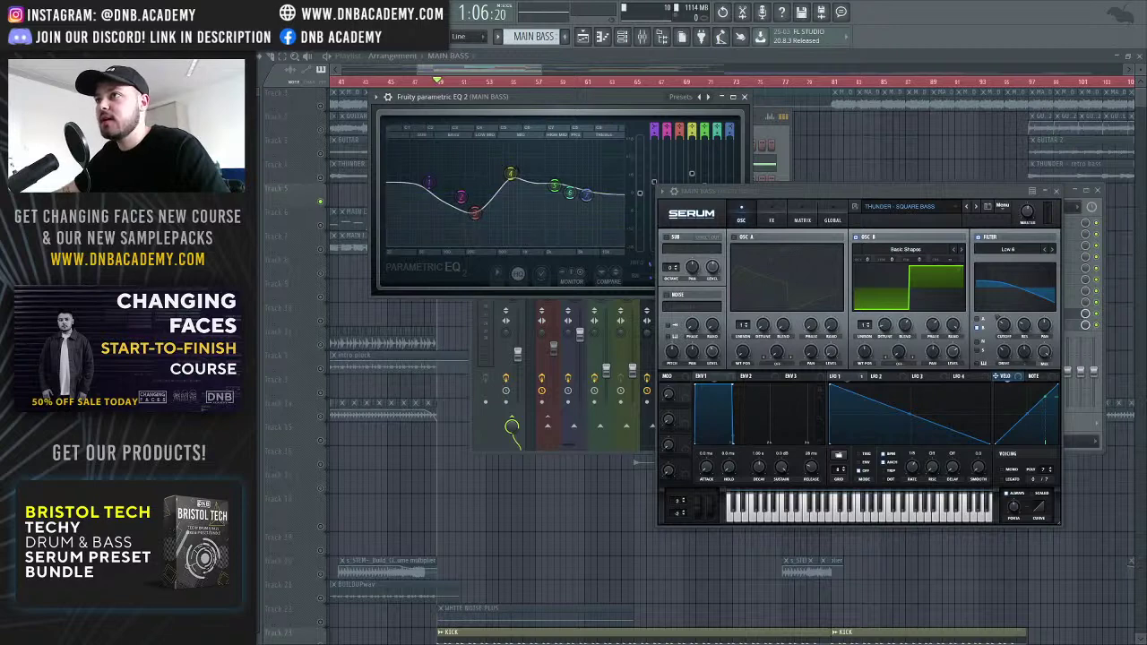
Play the MAIN BASS pattern repeatedly to compare its sound with the Parametric EQ 2 bypassed and enabled
{"action": "key", "text": "space"}
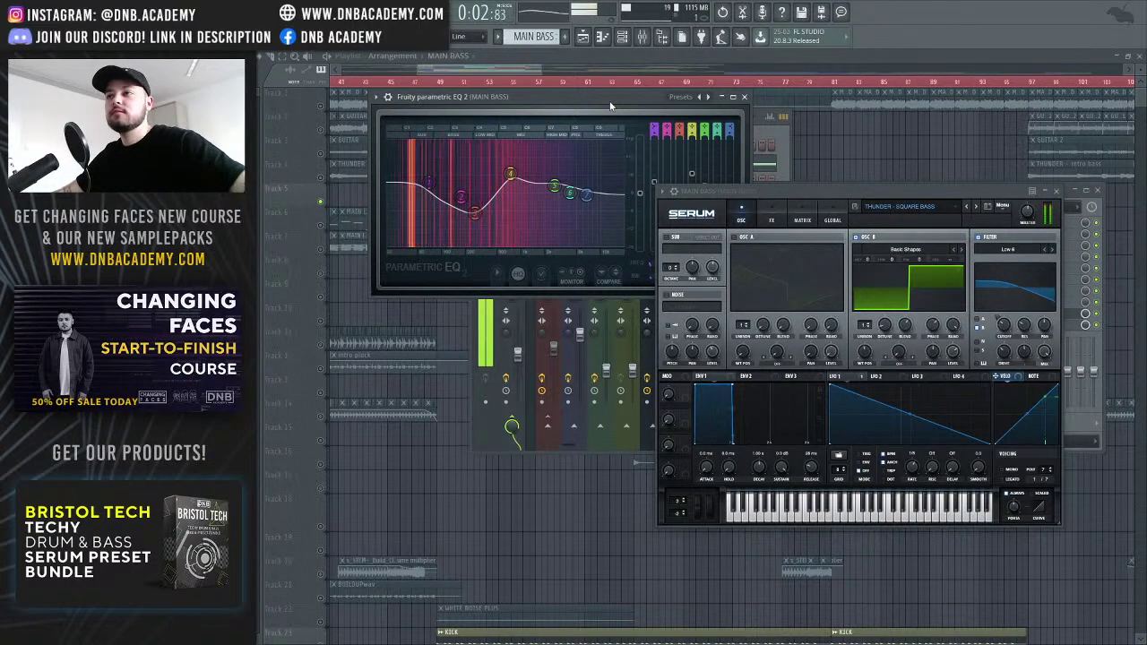
{"action": "key", "text": "space"}
{"action": "key", "text": "F9"}
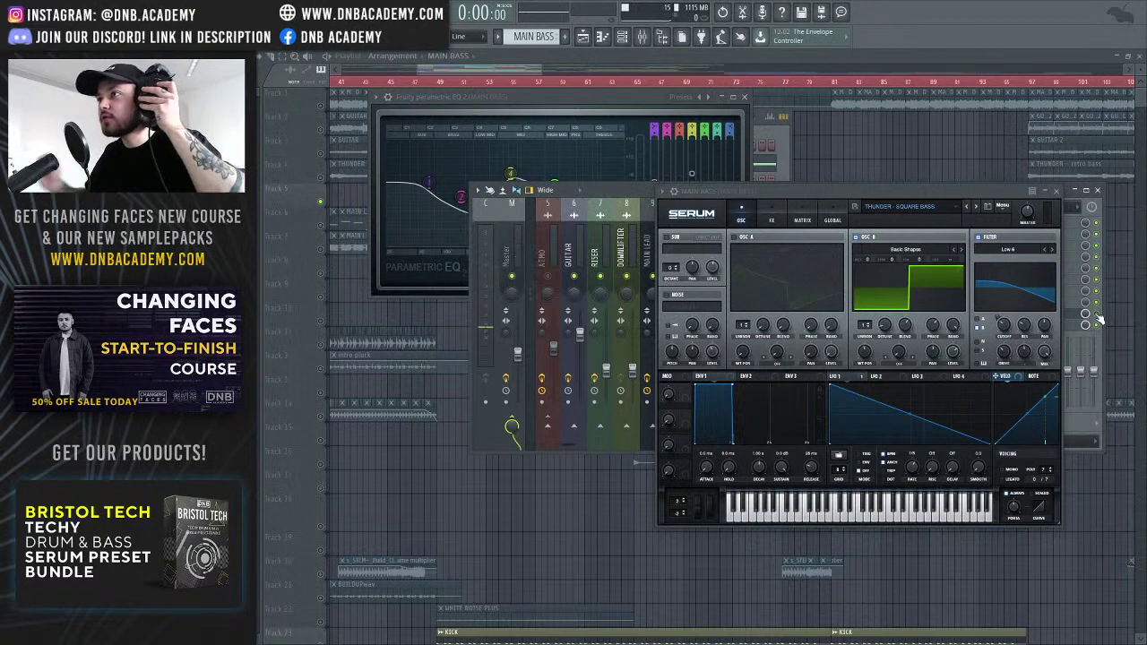
{"action": "key", "text": "space"}
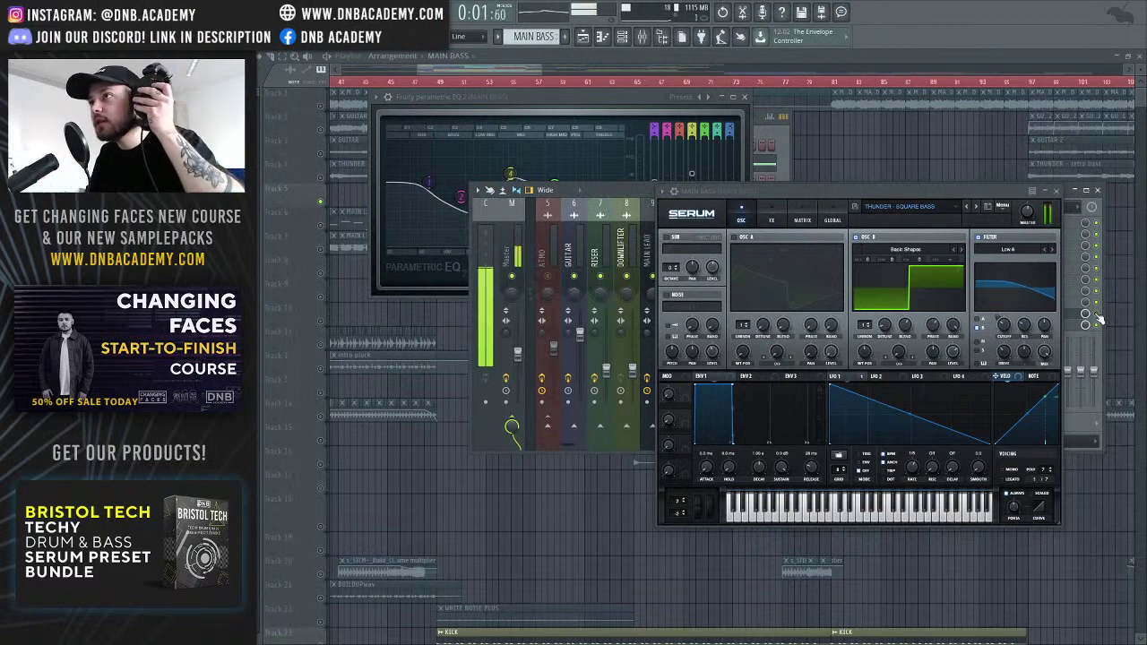
{"action": "key", "text": "space"}
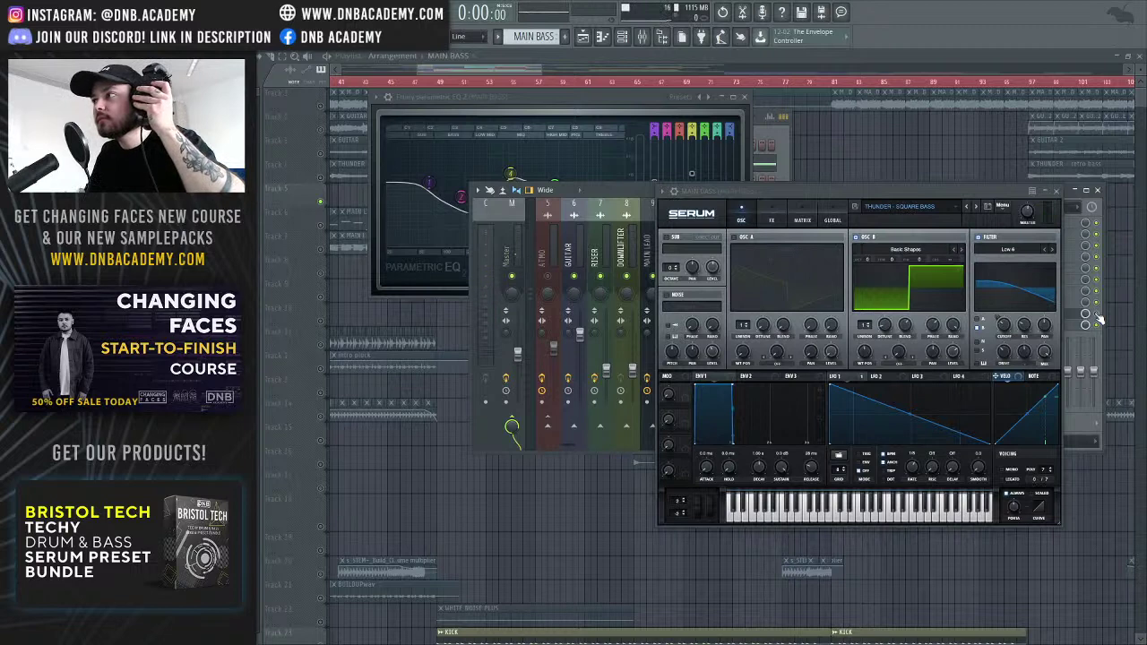
{"action": "key", "text": "space"}
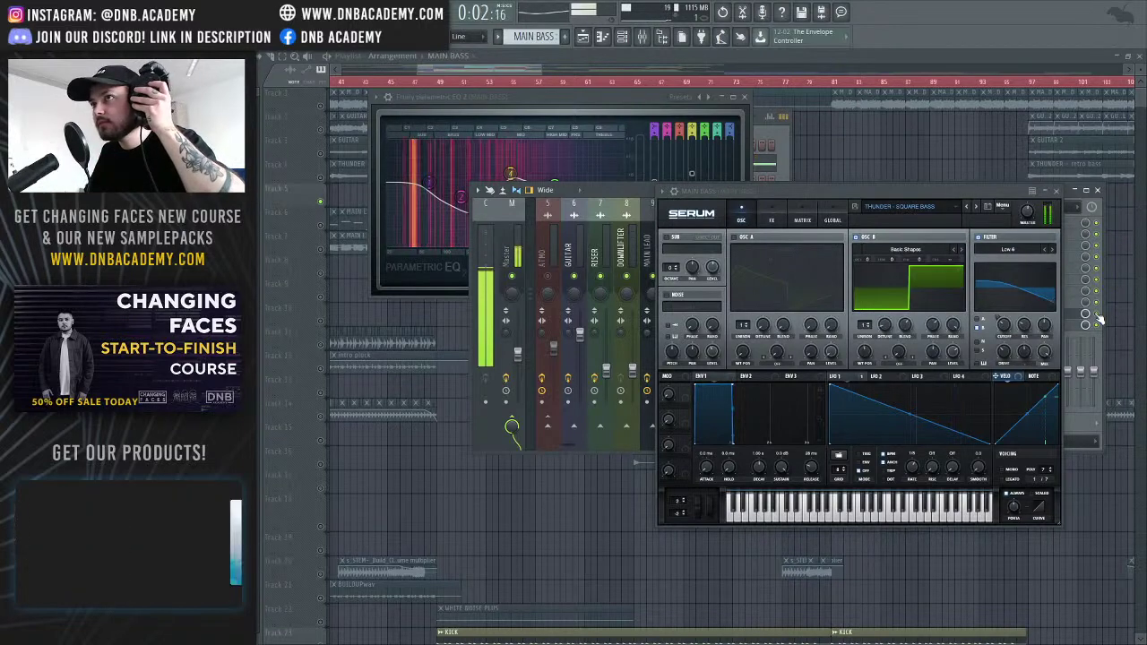
{"action": "key", "text": "space"}
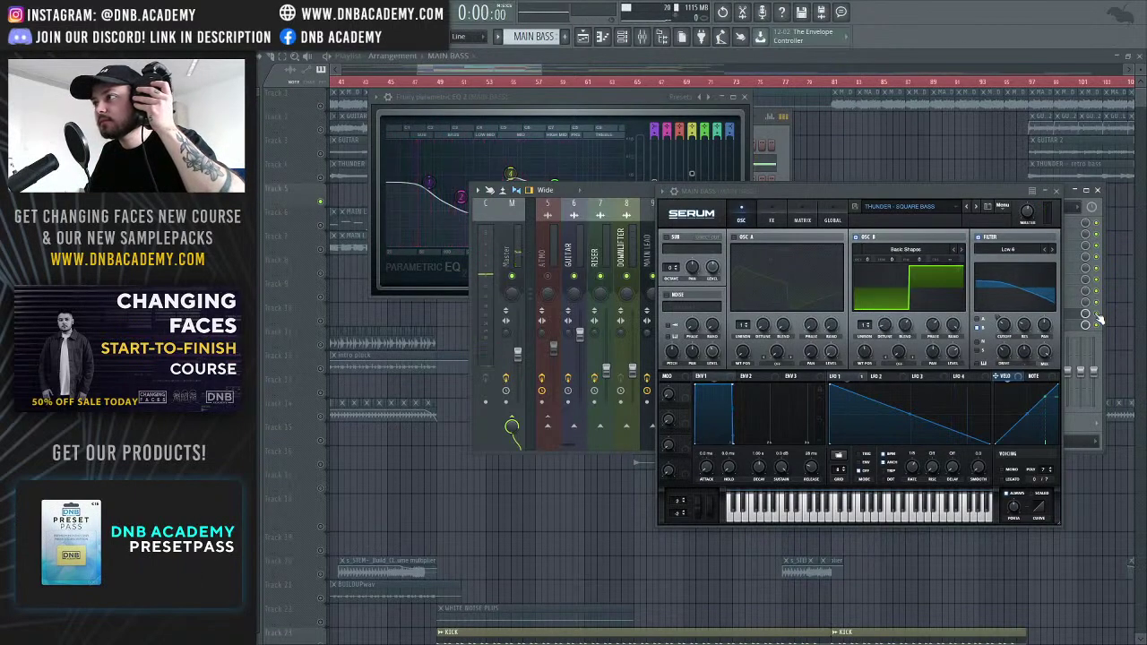
Close Serum and place the playlist playhead just before the drop at bar 49
{"action": "left_click", "coordinate": [506, 66]}
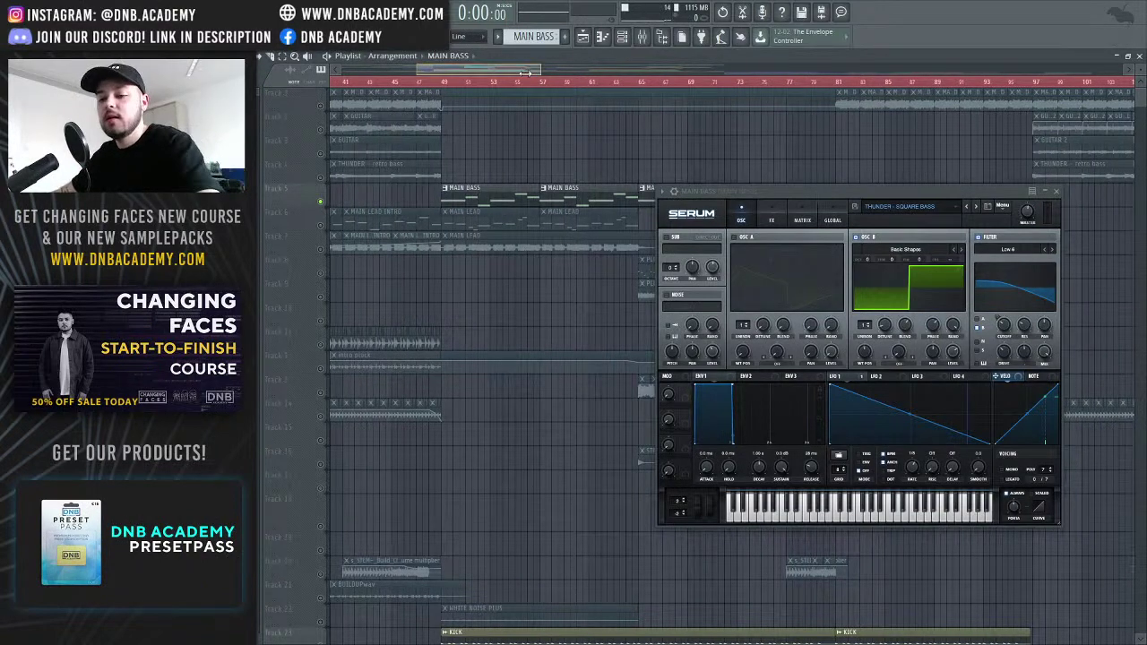
{"action": "left_click_drag", "start_coordinate": [530, 67], "coordinate": [498, 67]}
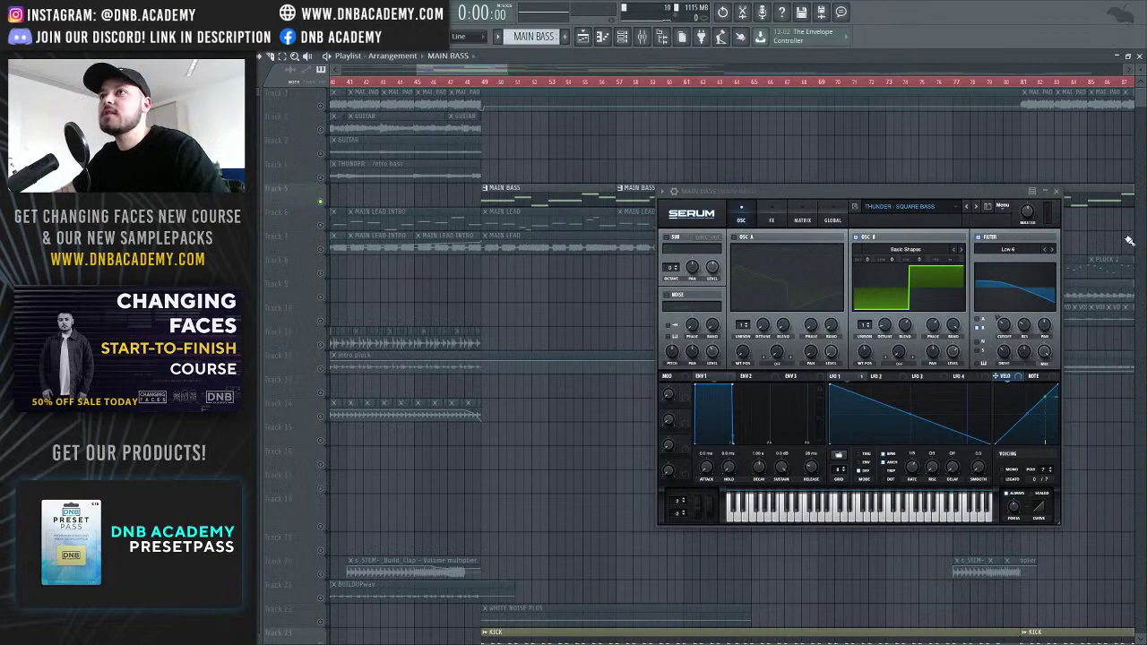
{"action": "left_click", "coordinate": [1057, 192]}
{"action": "left_click", "coordinate": [468, 81]}
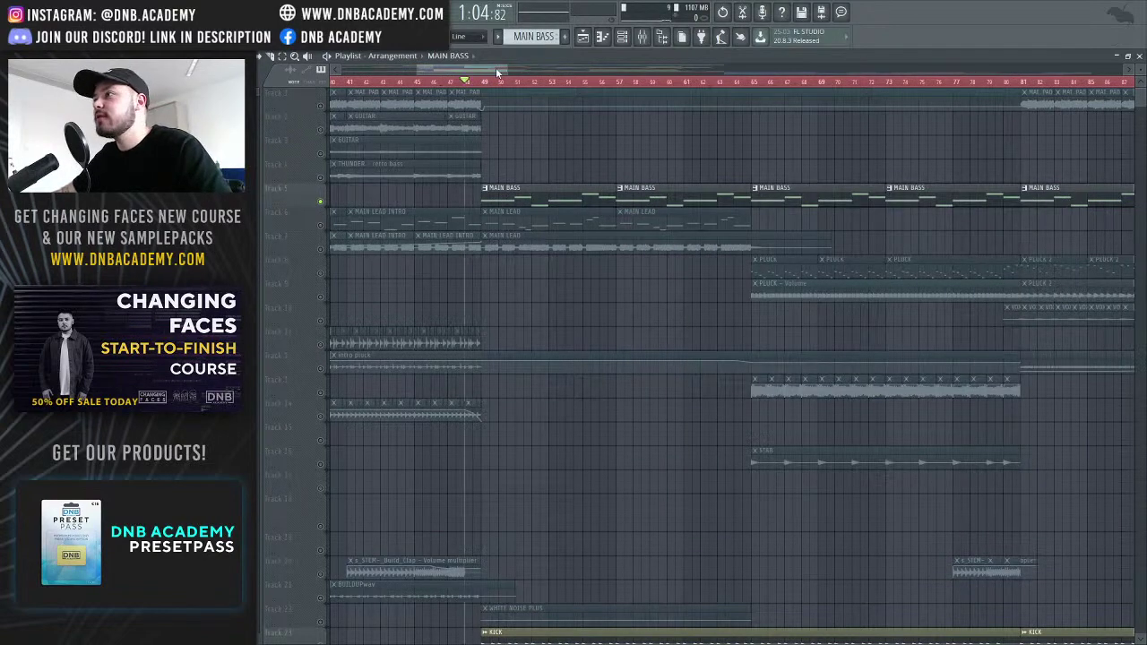
{"action": "left_click_drag", "start_coordinate": [506, 67], "coordinate": [475, 67]}
{"action": "left_click", "coordinate": [564, 81]}
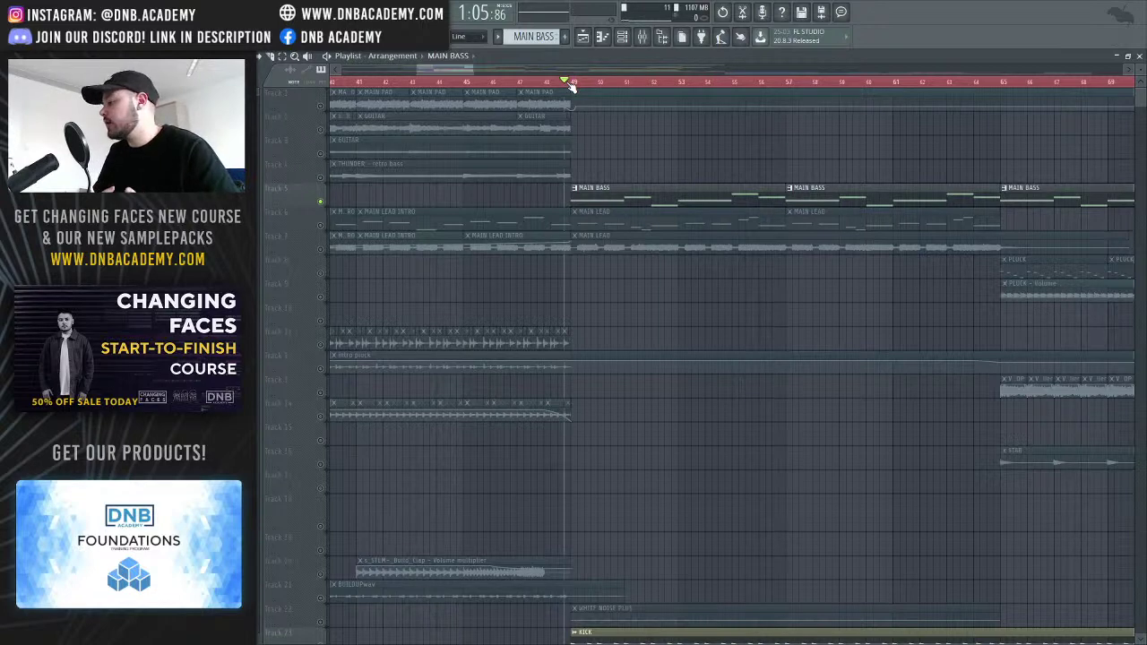
{"action": "left_click_drag", "start_coordinate": [448, 69], "coordinate": [498, 70]}
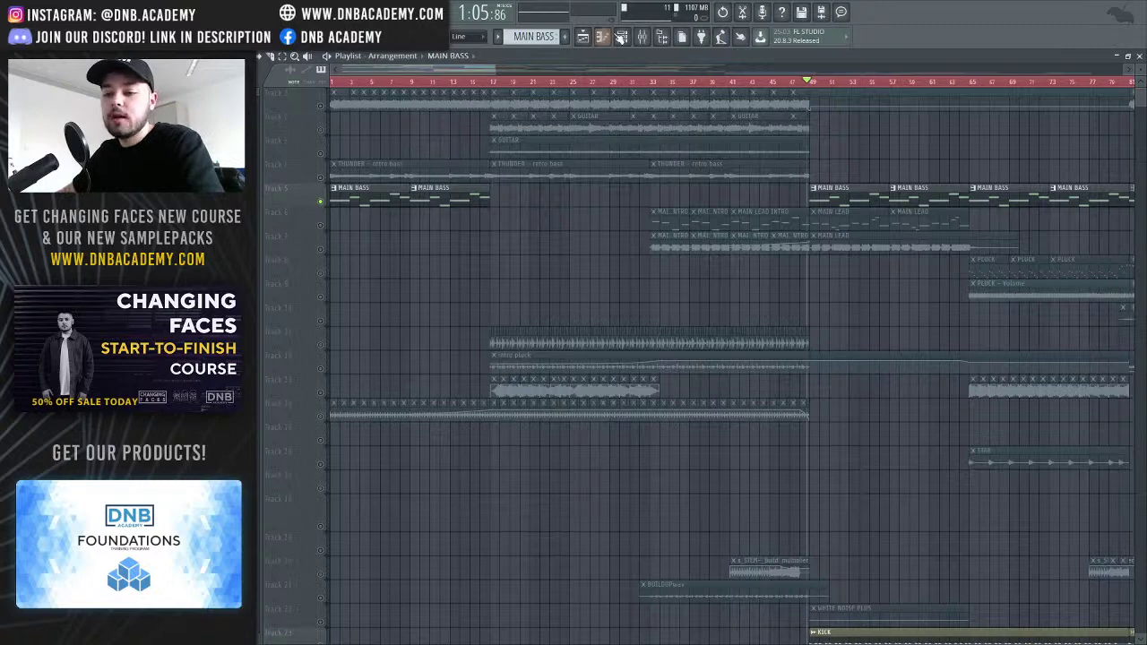
{"action": "left_click", "coordinate": [645, 40]}
{"action": "left_click", "coordinate": [518, 268]}
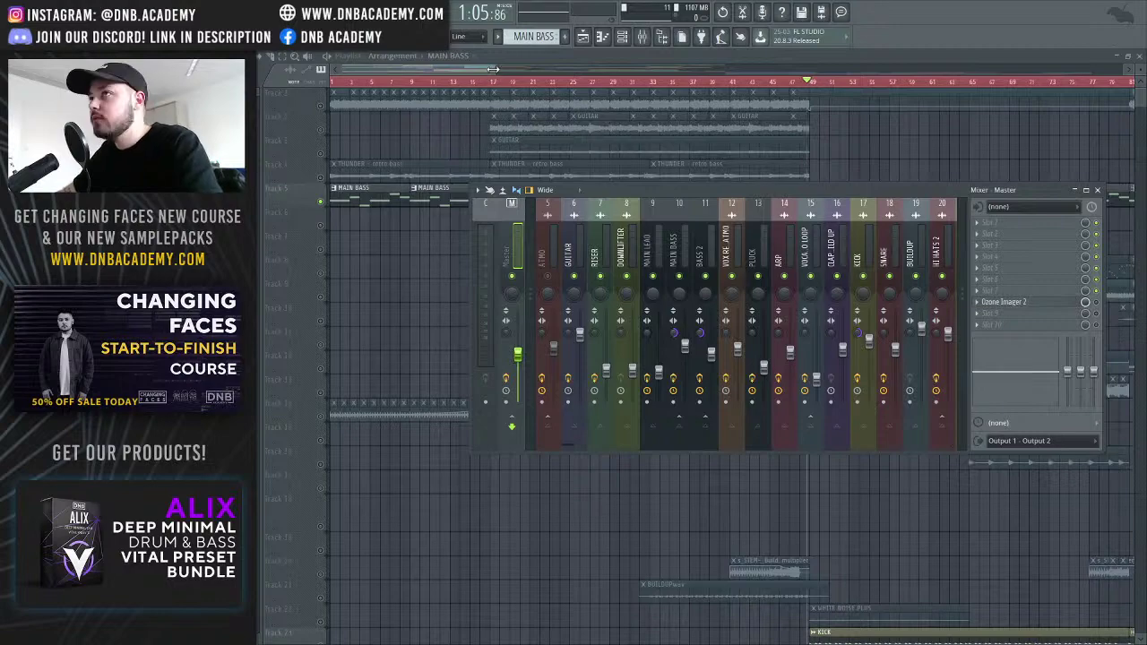
{"action": "key", "text": "F9"}
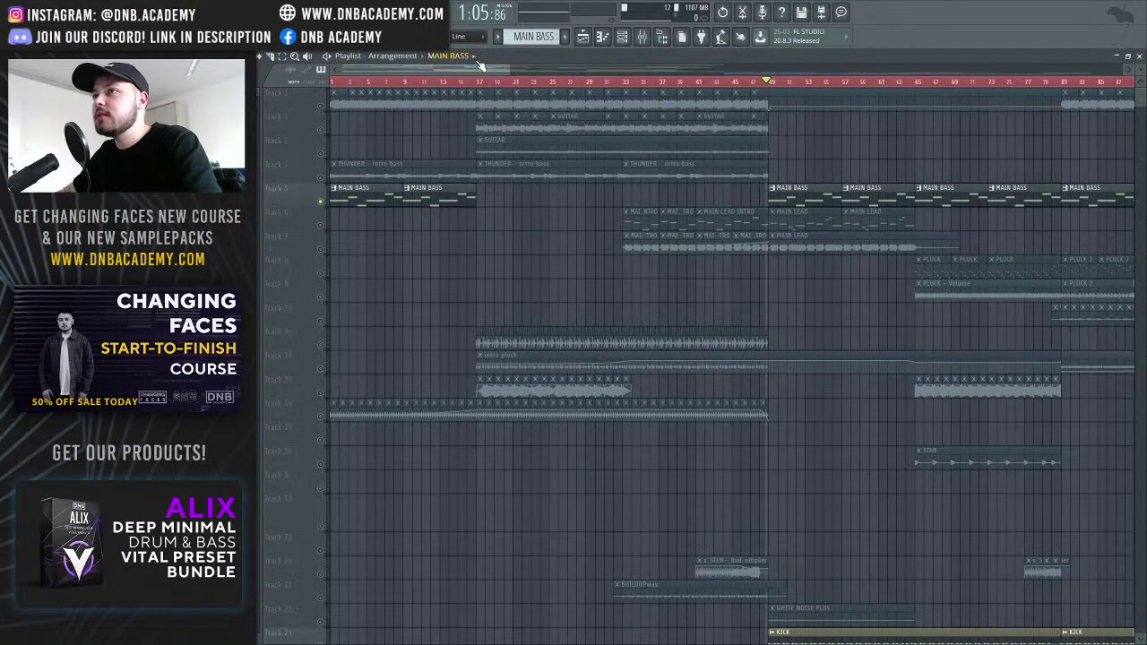
{"action": "mouse_move", "coordinate": [492, 70]}
{"action": "left_mouse_down"}
{"action": "mouse_move", "coordinate": [583, 87]}
{"action": "mouse_move", "coordinate": [564, 76]}
{"action": "mouse_move", "coordinate": [569, 90]}
{"action": "left_mouse_up"}
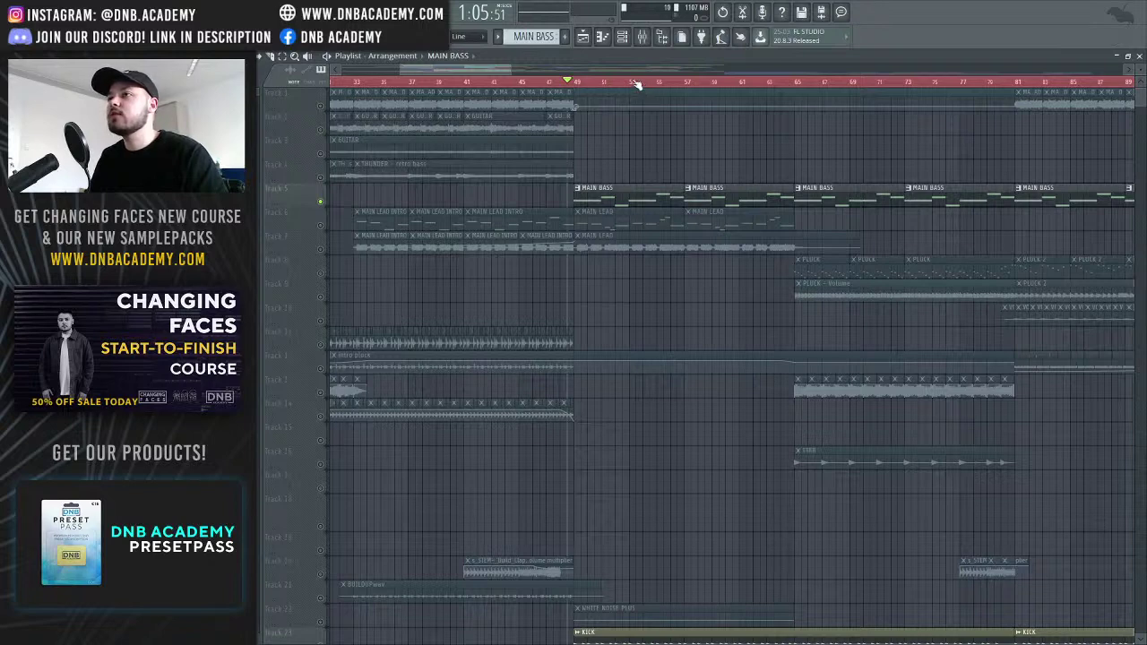
{"action": "left_click", "coordinate": [643, 143]}
{"action": "right_click", "coordinate": [672, 149]}
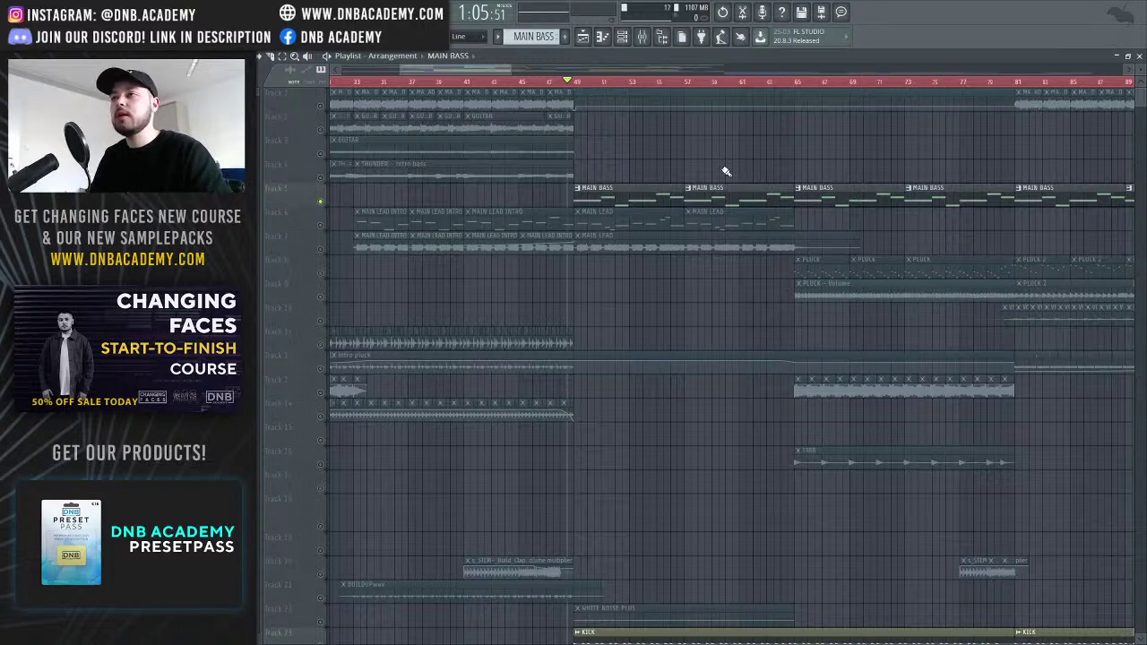
Load Fruity WaveShaper in slot 7 of the Master mixer channel and bend its curve into a steep rise with a flat ceiling
{"action": "left_click", "coordinate": [644, 36]}
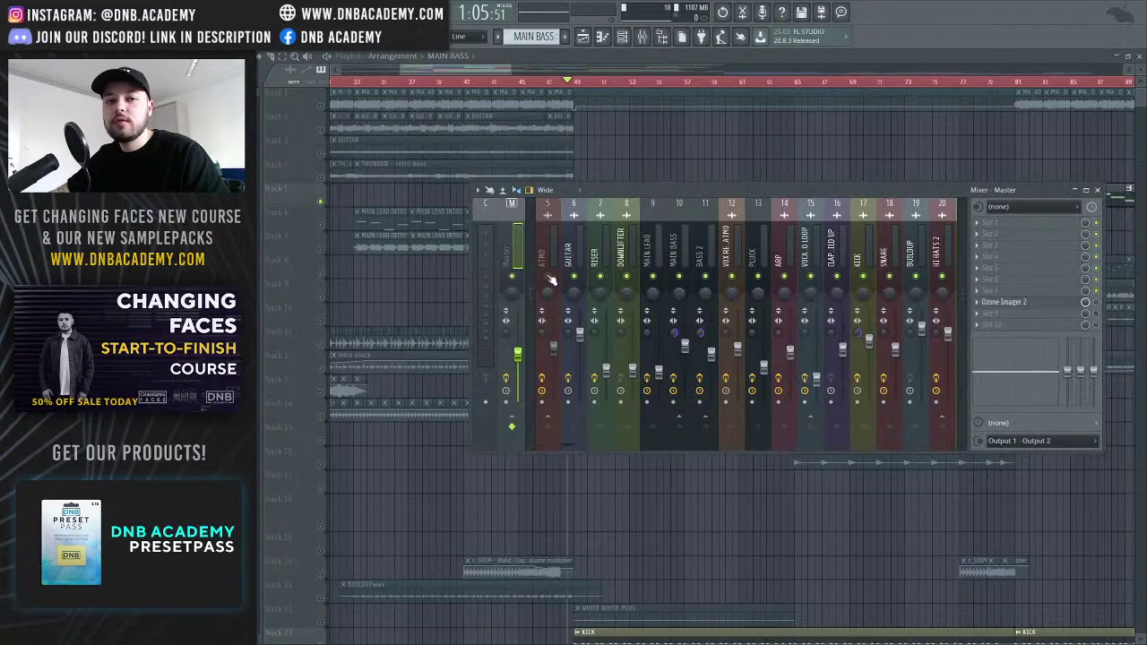
{"action": "left_click", "coordinate": [976, 301]}
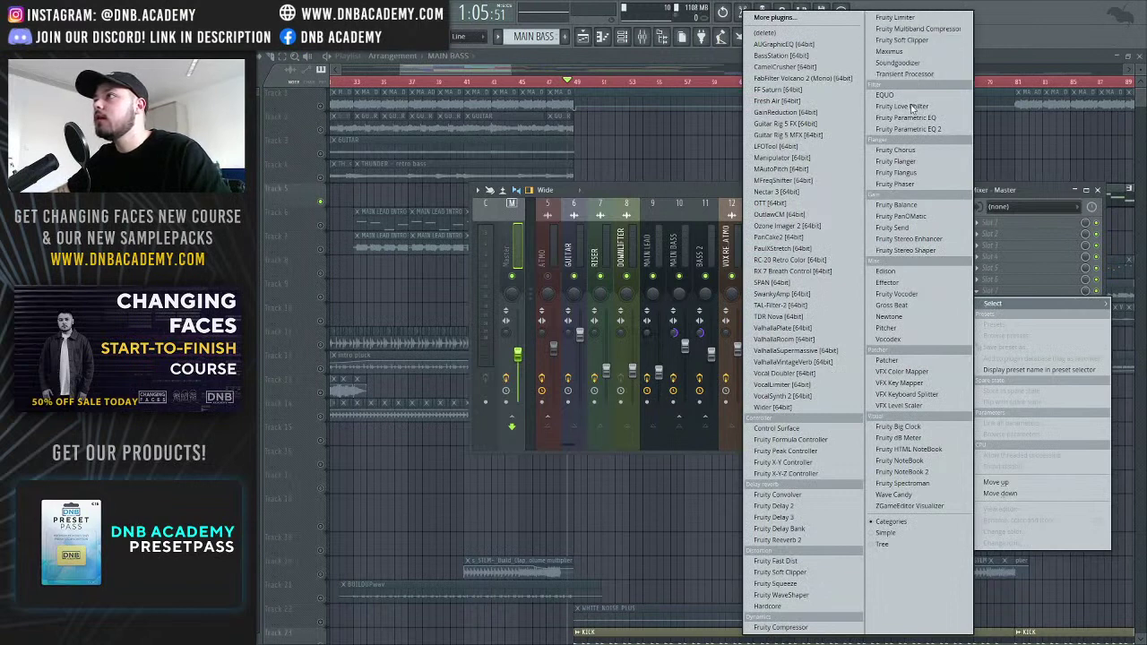
{"action": "left_click", "coordinate": [825, 596]}
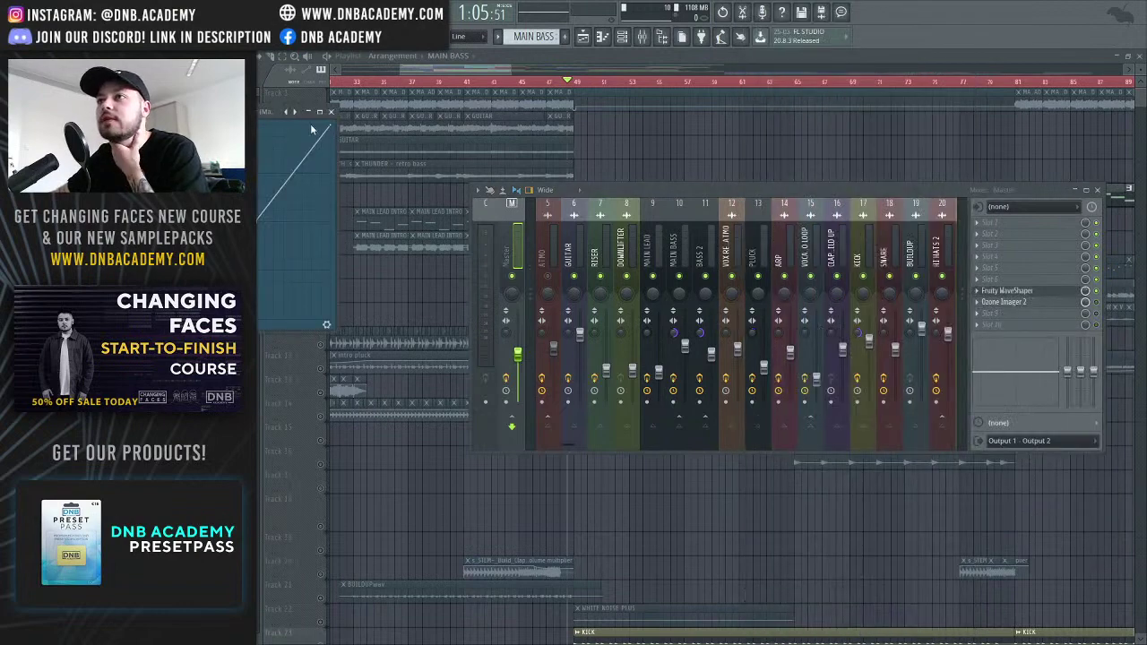
{"action": "left_click_drag", "start_coordinate": [613, 179], "coordinate": [643, 190]}
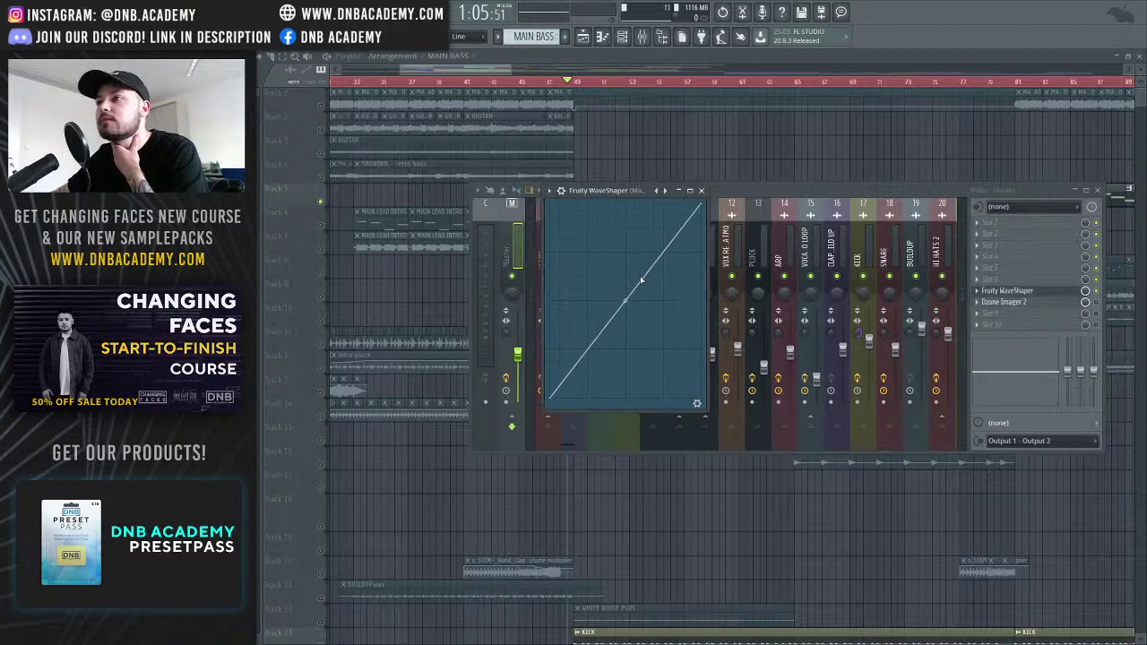
{"action": "left_click_drag", "start_coordinate": [643, 277], "coordinate": [603, 204]}
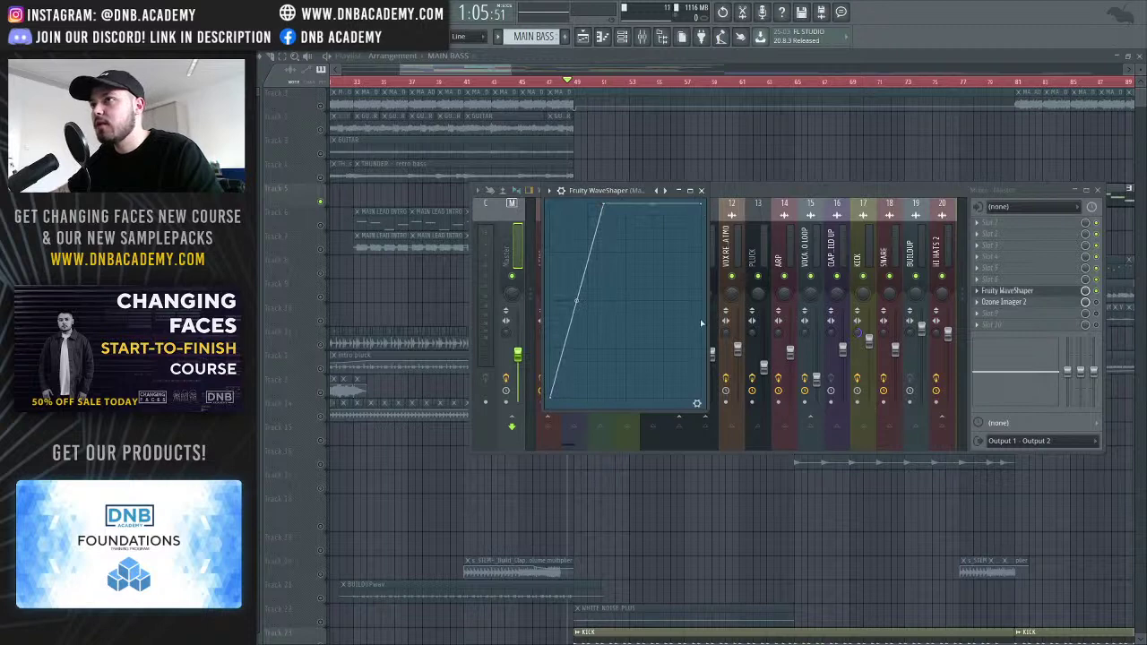
{"action": "left_click", "coordinate": [700, 191]}
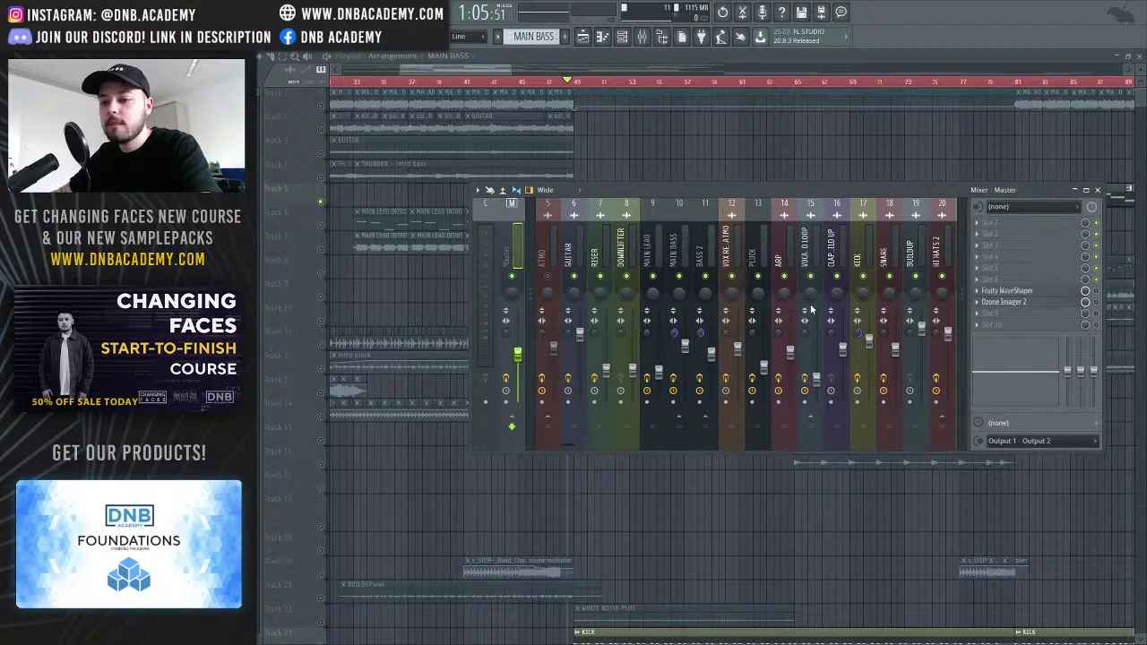
Place the playlist playhead inside the drop at about bar 50
{"action": "left_click", "coordinate": [499, 73]}
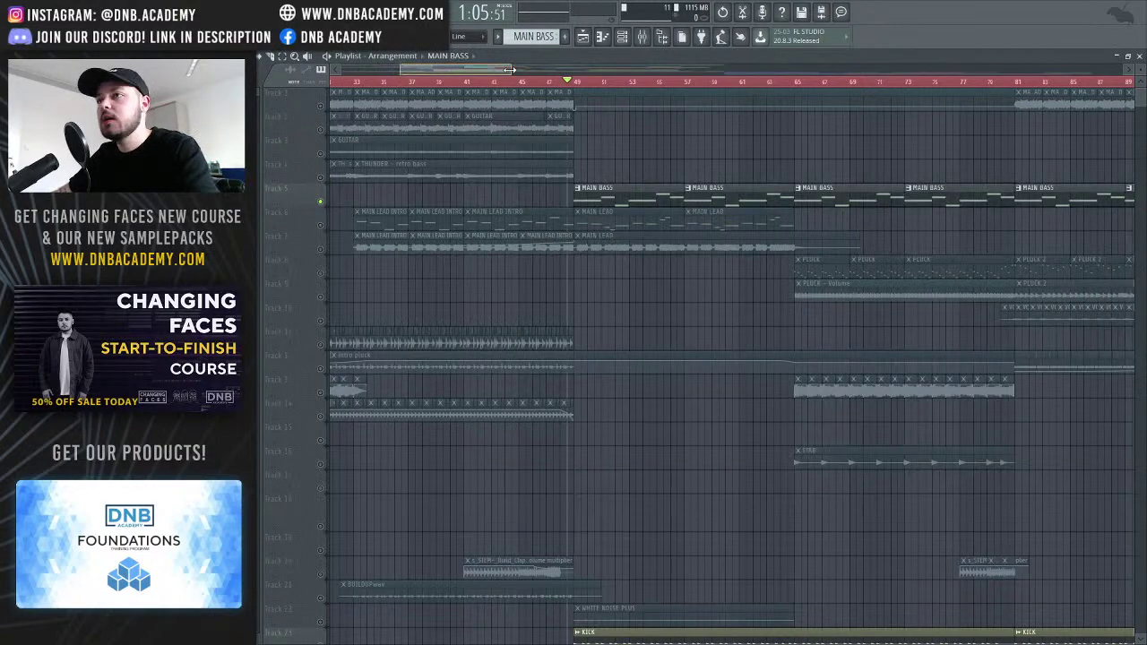
{"action": "left_click_drag", "start_coordinate": [499, 74], "coordinate": [529, 146]}
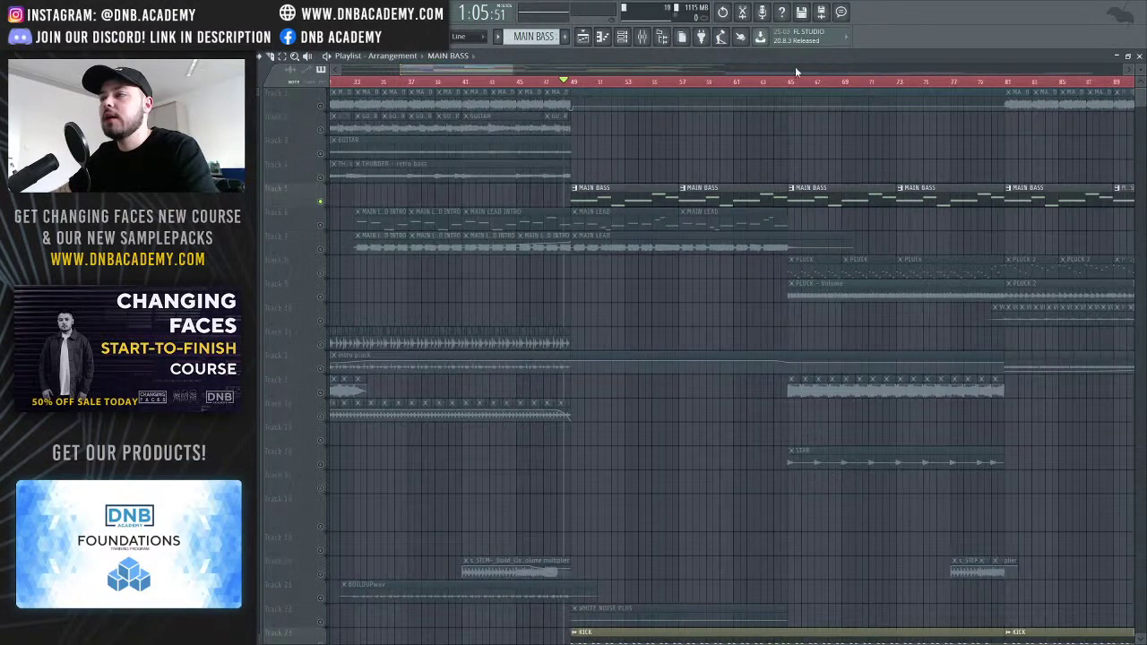
{"action": "left_click", "coordinate": [674, 86]}
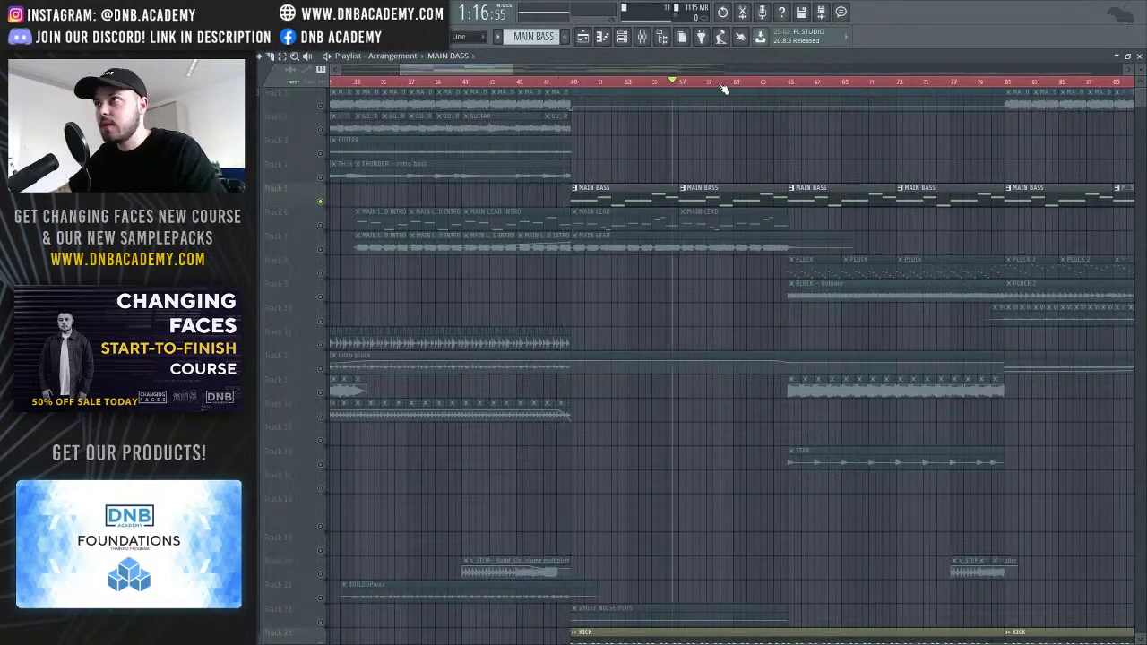
{"action": "left_click", "coordinate": [593, 84]}
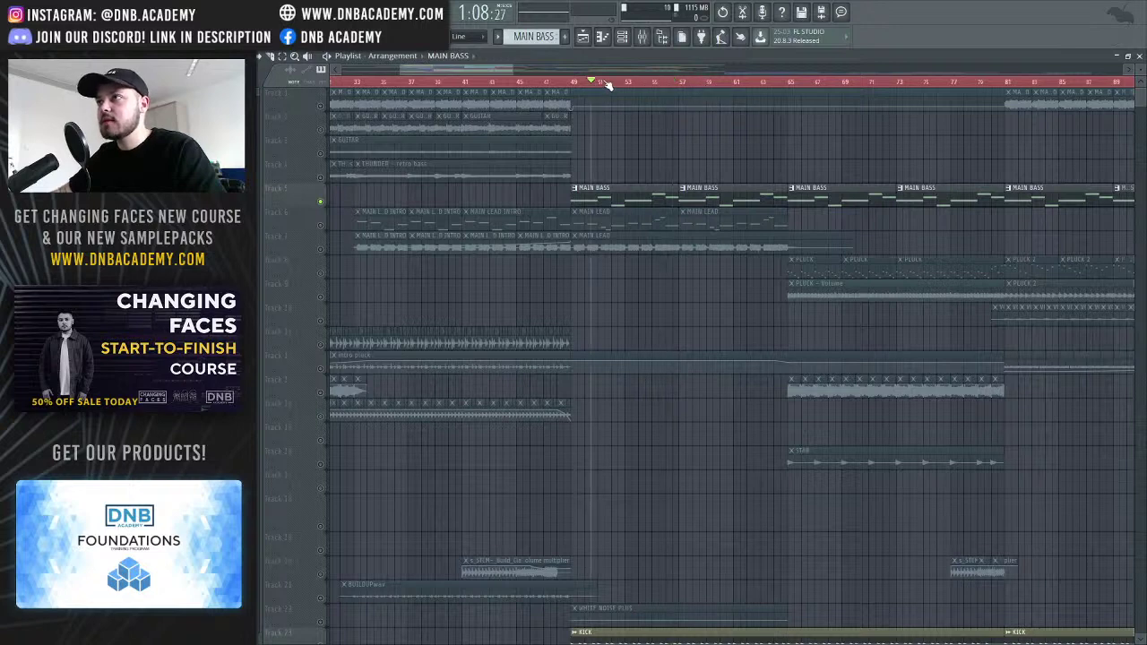
Unsolo the MAIN BASS playlist track so all tracks play, and place the mixer beneath the drop's bass clips
{"action": "left_click", "coordinate": [640, 37]}
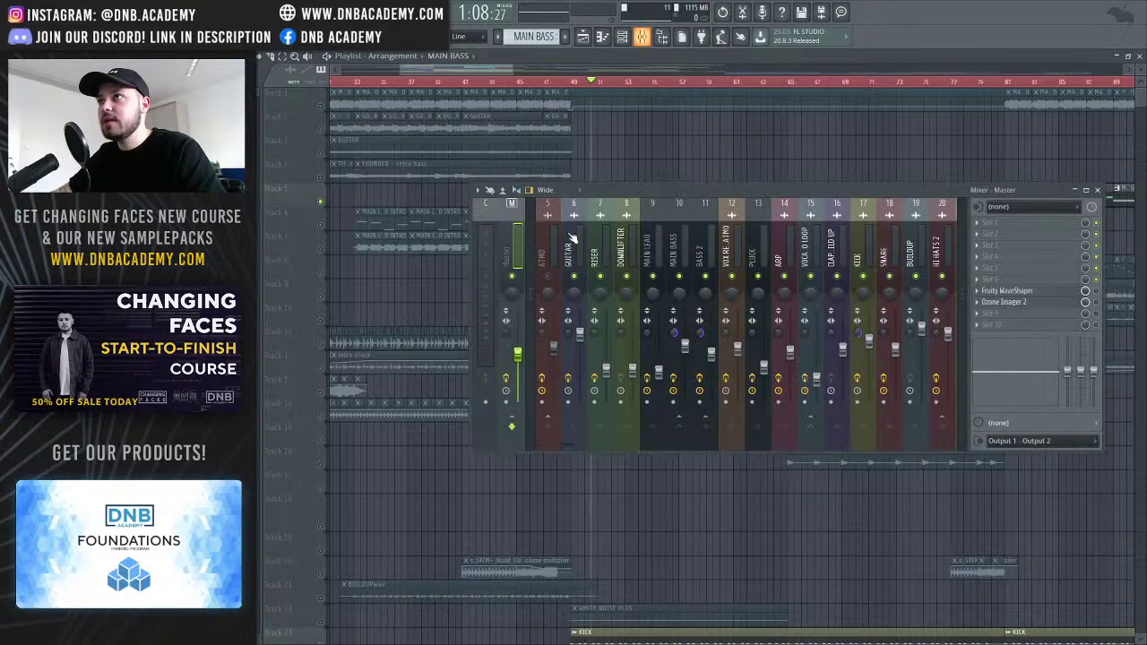
{"action": "left_click_drag", "start_coordinate": [637, 191], "coordinate": [662, 186]}
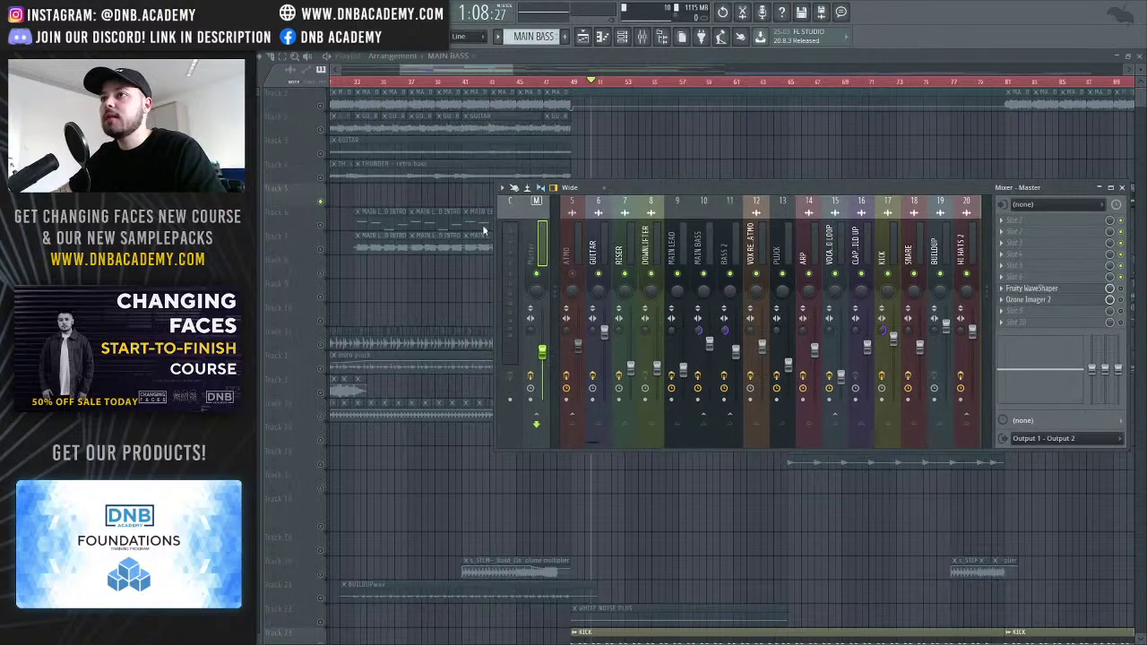
{"action": "key", "text": "F9"}
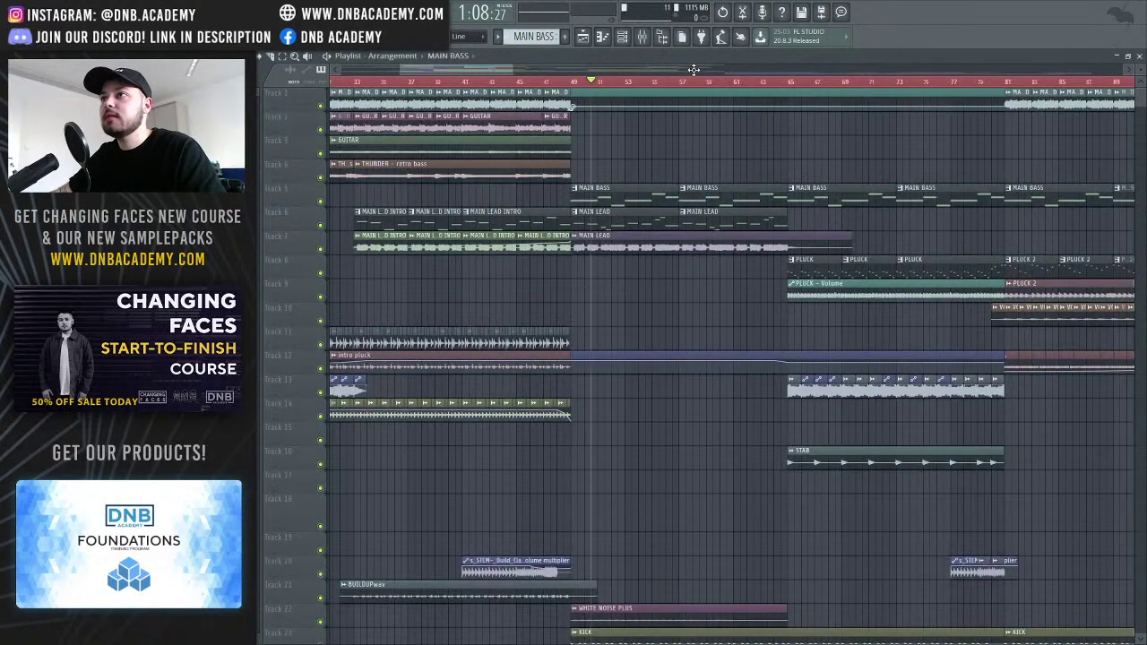
{"action": "left_click", "coordinate": [641, 36]}
{"action": "left_click_drag", "start_coordinate": [700, 185], "coordinate": [774, 210]}
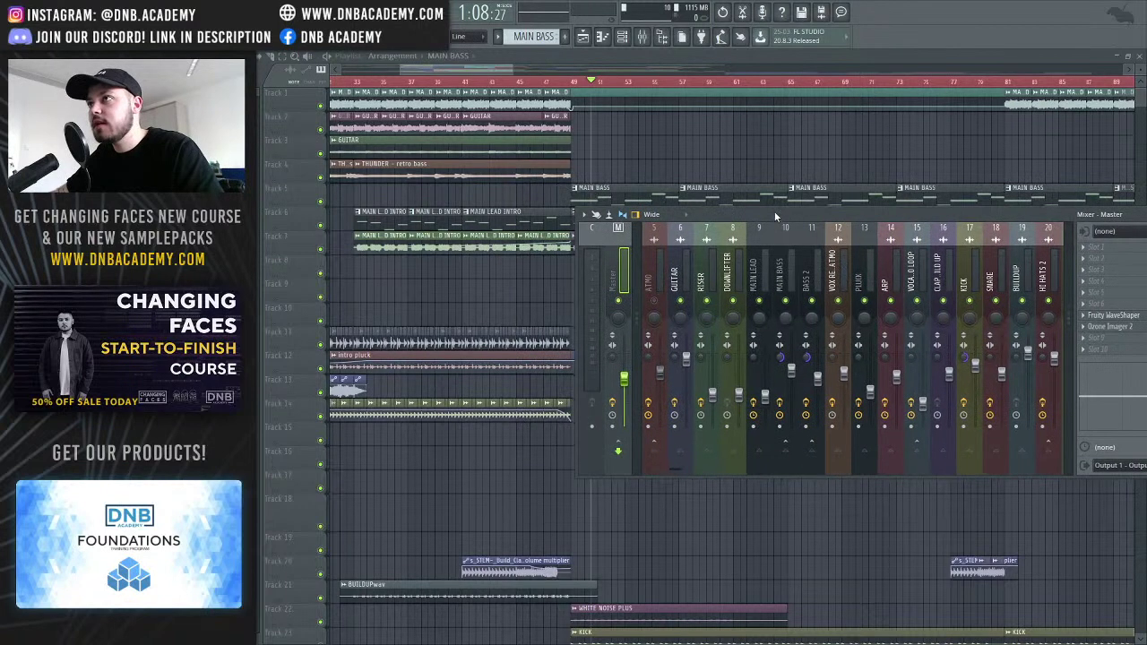
Play the full drop and watch the Master channel's level meters in the mixer
{"action": "key", "text": "space"}
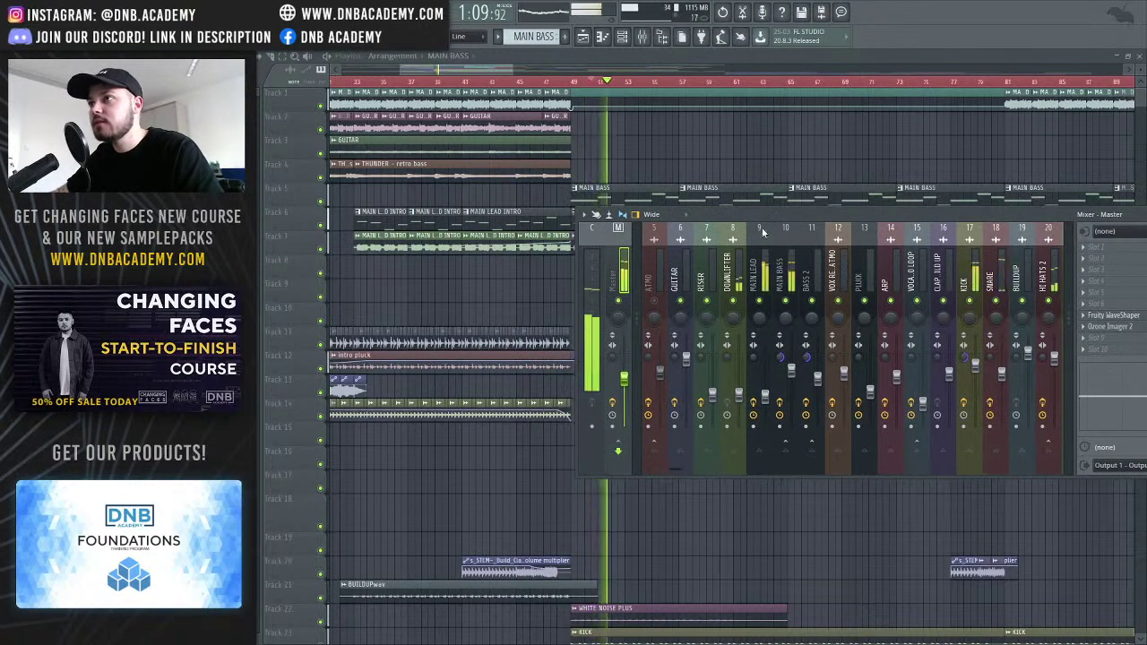
{"action": "left_click_drag", "start_coordinate": [771, 213], "coordinate": [787, 223]}
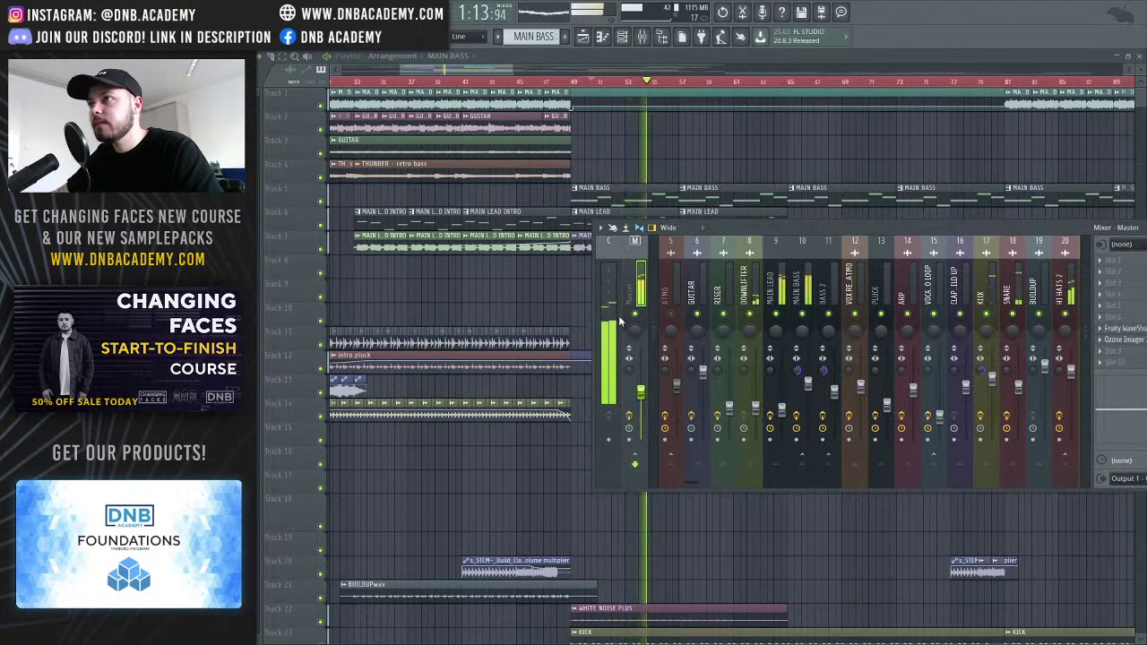
{"action": "key", "text": "space"}
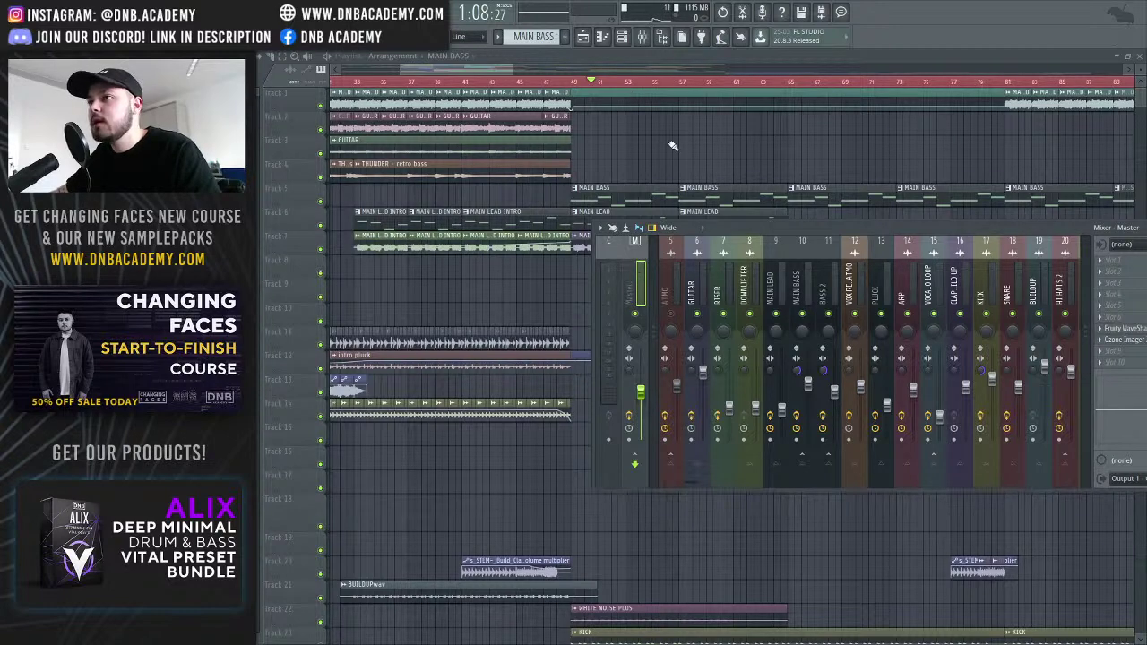
Lower the Master fader slightly, initialize the song with this position, and check the level by playing from about bar 54
{"action": "left_click", "coordinate": [644, 84]}
{"action": "key", "text": "F9"}
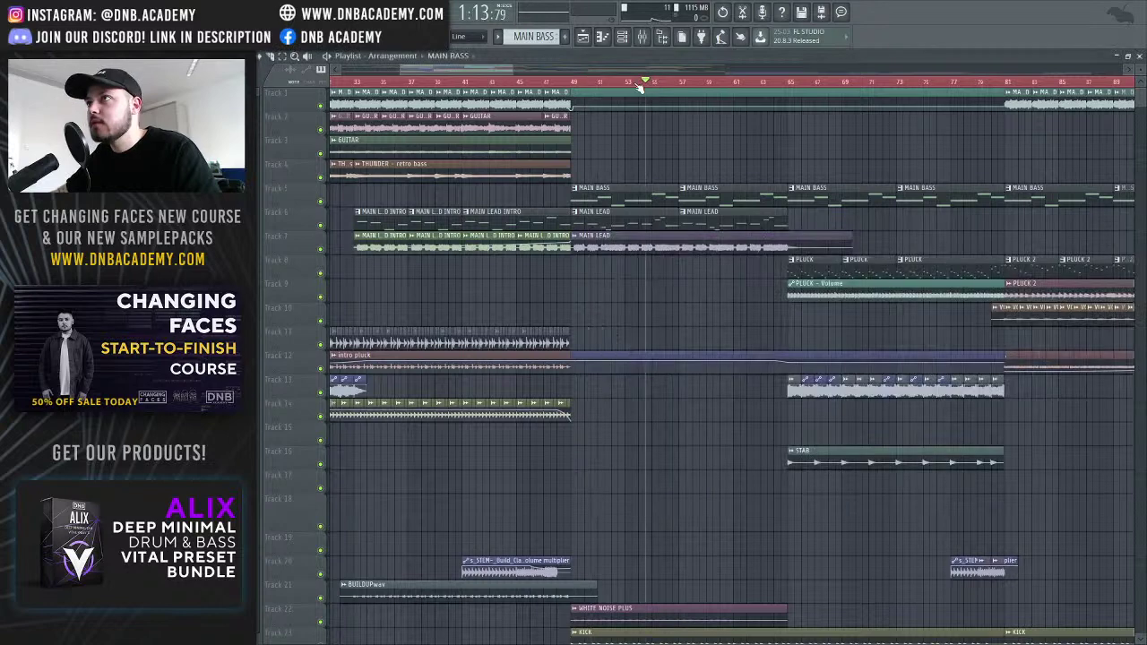
{"action": "key", "text": "F9"}
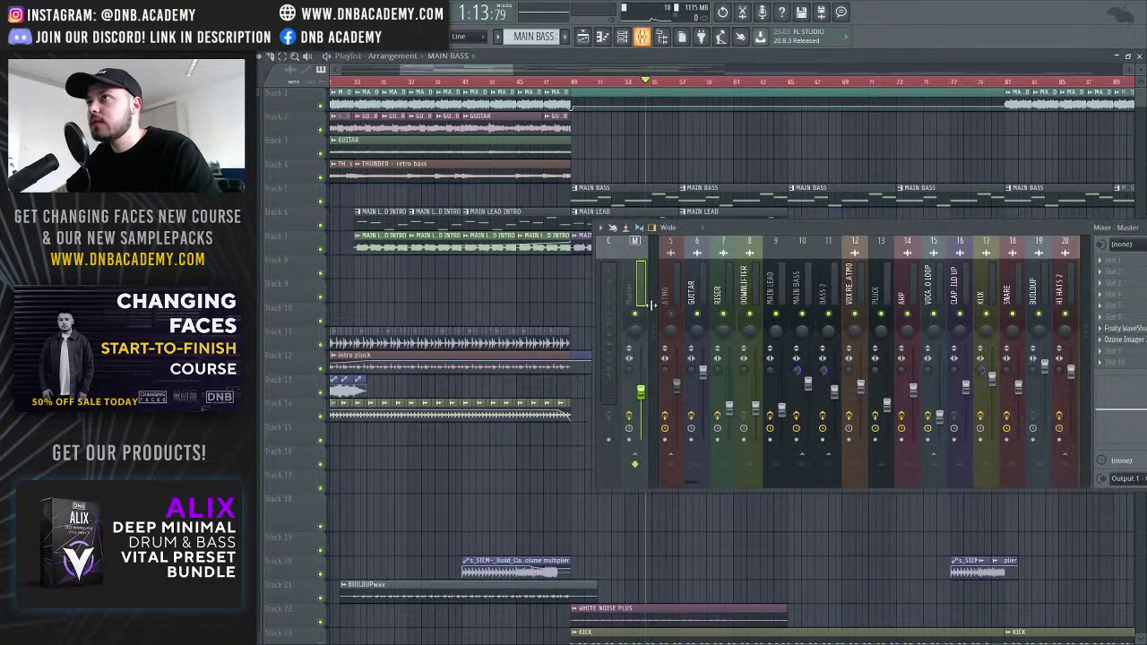
{"action": "left_click_drag", "start_coordinate": [640, 391], "coordinate": [641, 391]}
{"action": "key", "text": "space"}
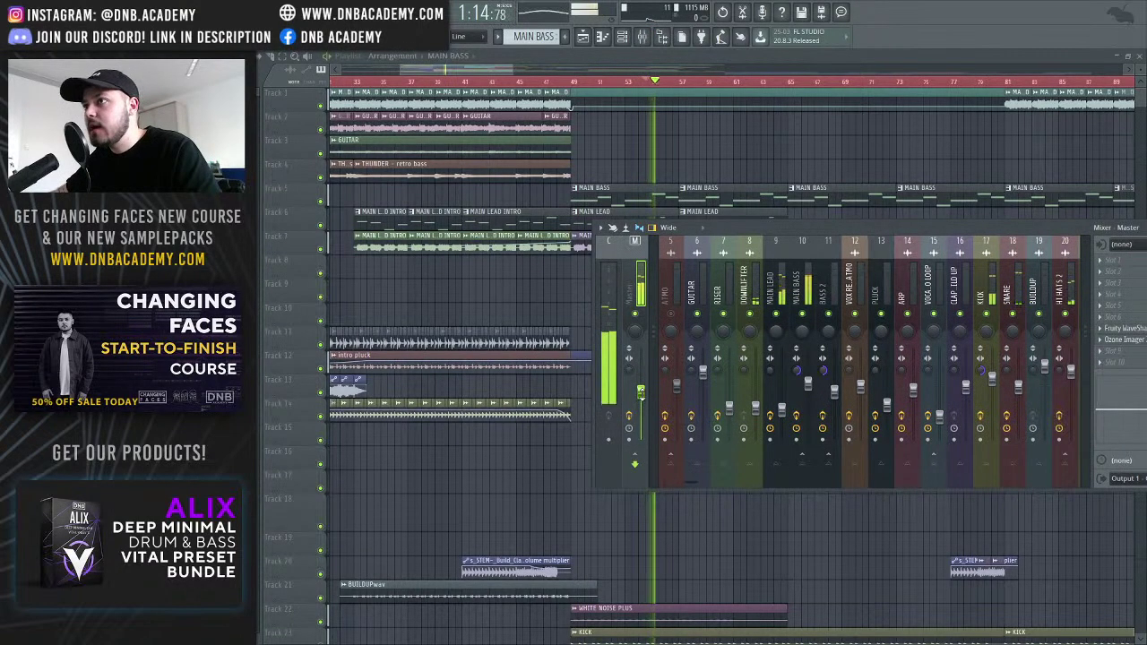
{"action": "key", "text": "space"}
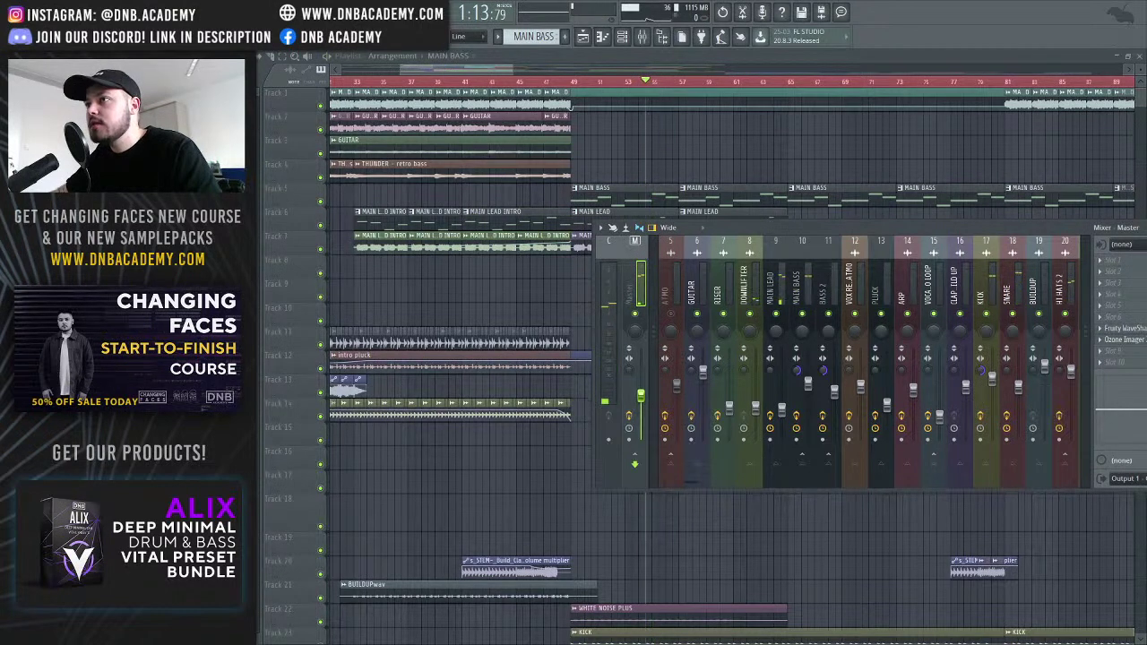
{"action": "right_click", "coordinate": [641, 394]}
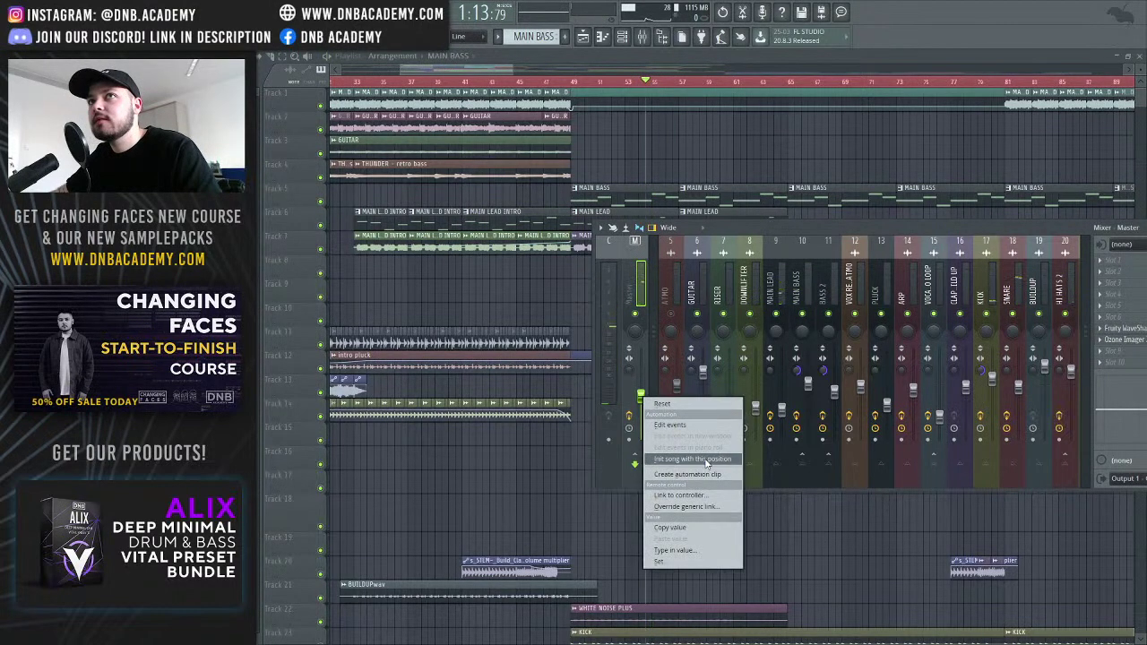
{"action": "key", "text": "space"}
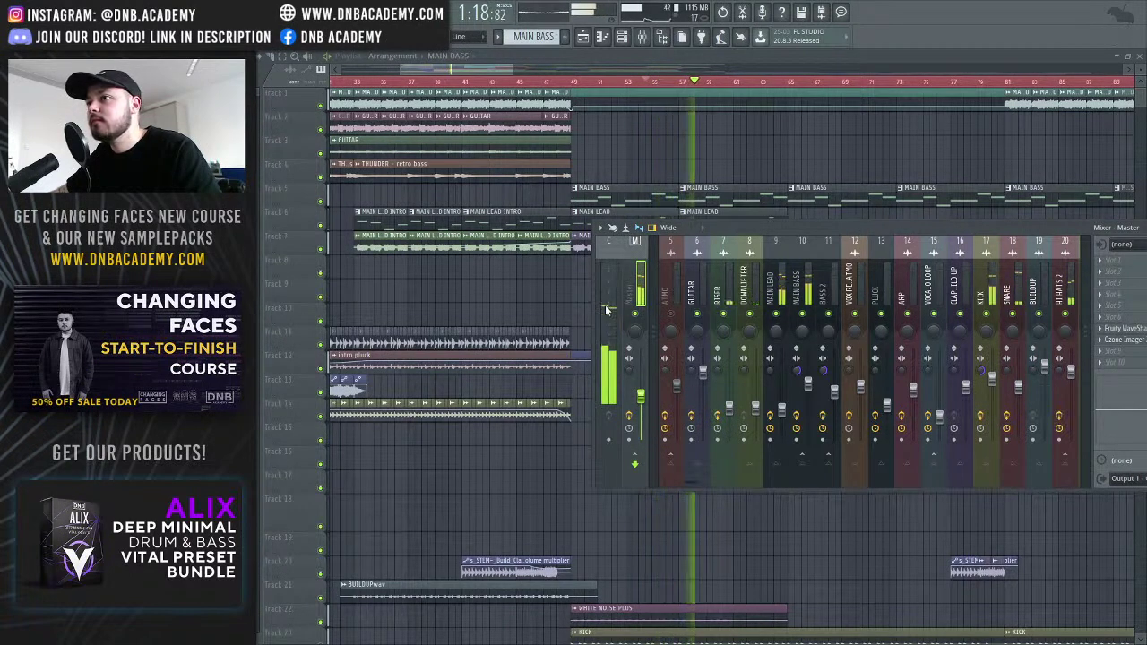
{"action": "key", "text": "space"}
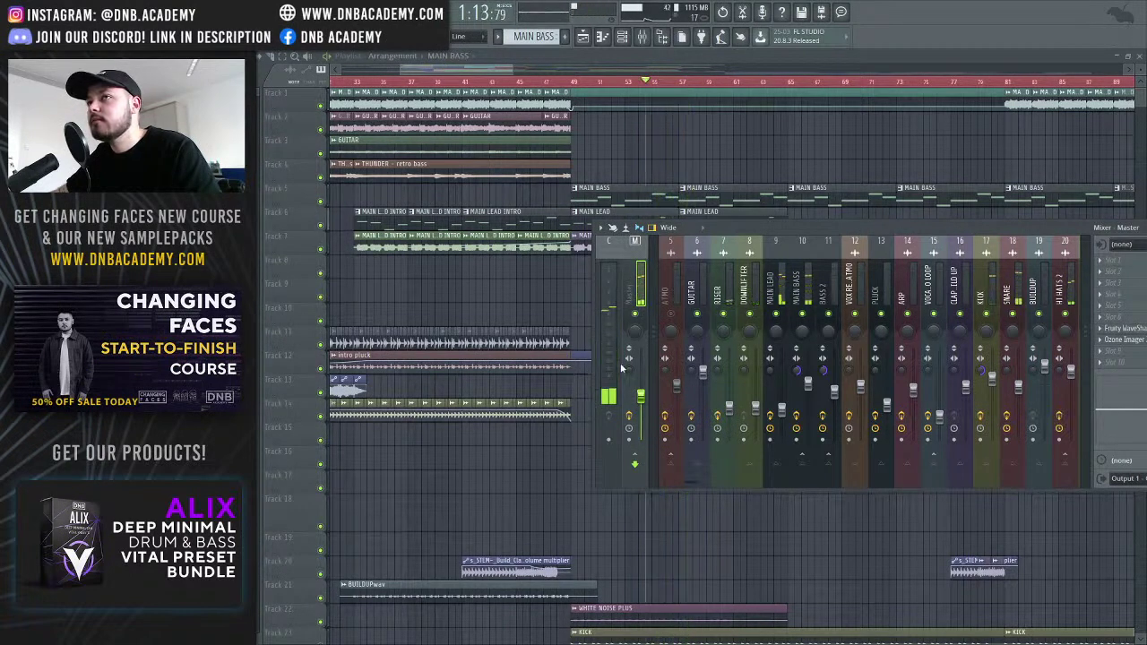
Lower the Master fader a little further, initialize the song with that position, and replay the drop to check its level
{"action": "right_click", "coordinate": [642, 400]}
{"action": "left_click", "coordinate": [678, 460]}
{"action": "key", "text": "space"}
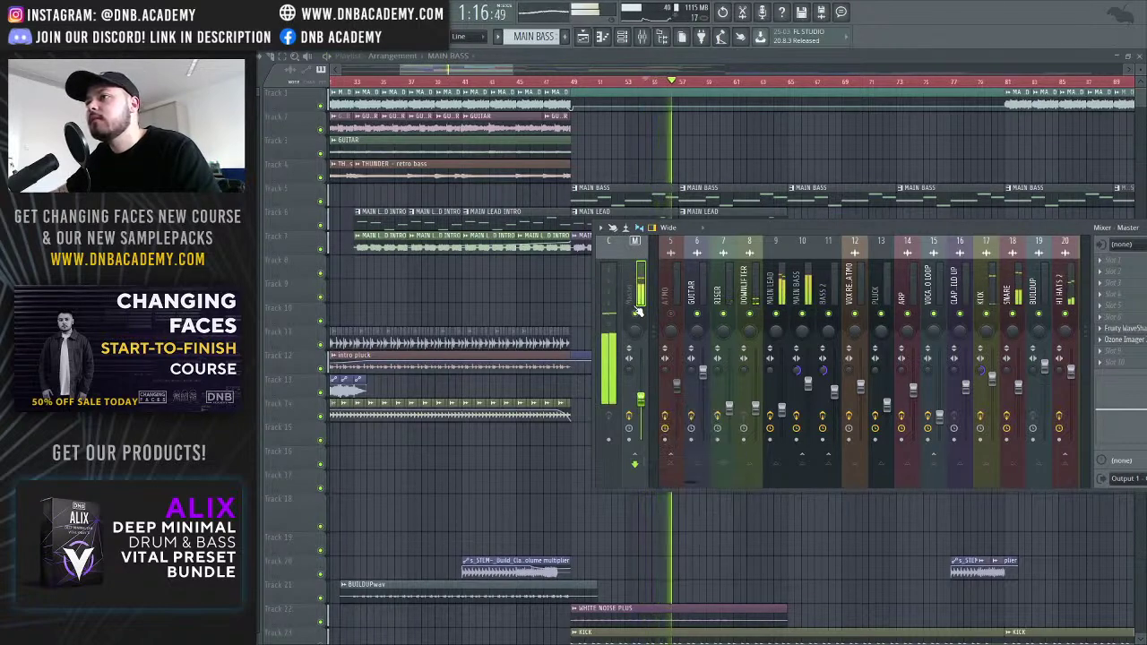
{"action": "key", "text": "space"}
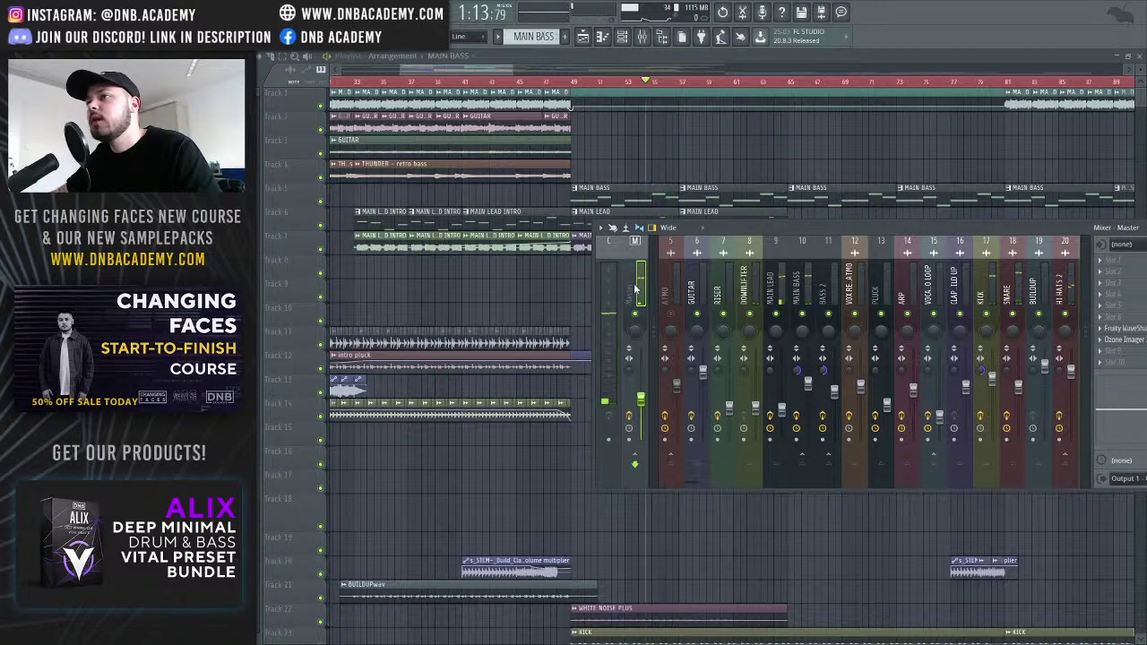
Close the mixer and examine the whole track arrangement in the zoomed-out playlist
{"action": "left_click", "coordinate": [666, 57]}
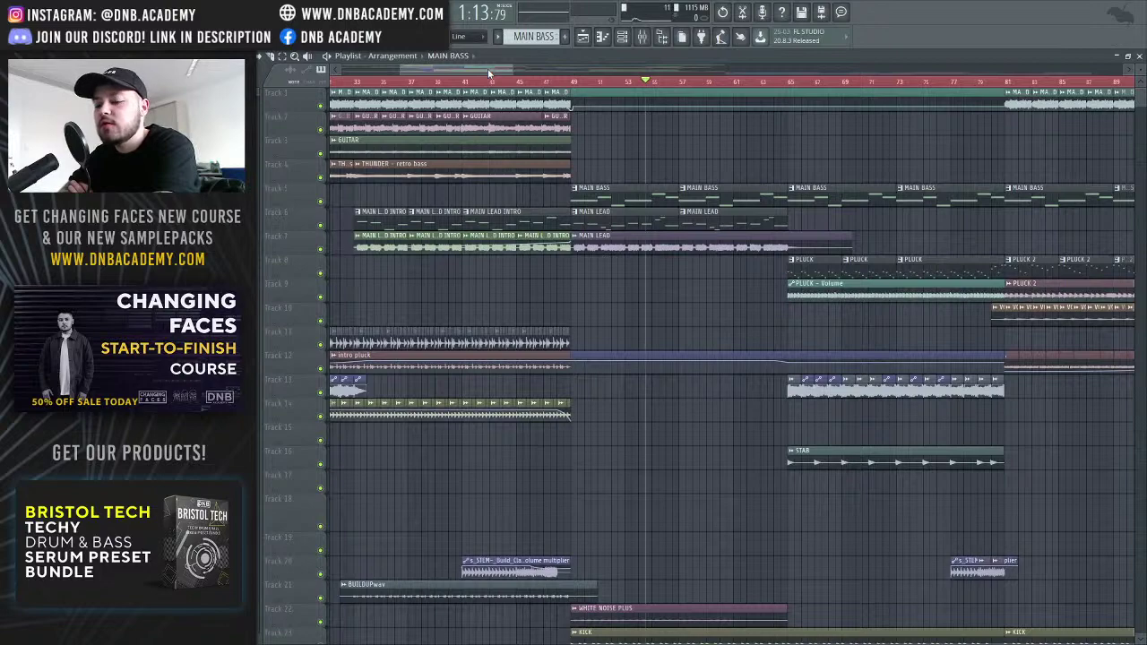
{"action": "left_click_drag", "start_coordinate": [500, 72], "coordinate": [357, 71]}
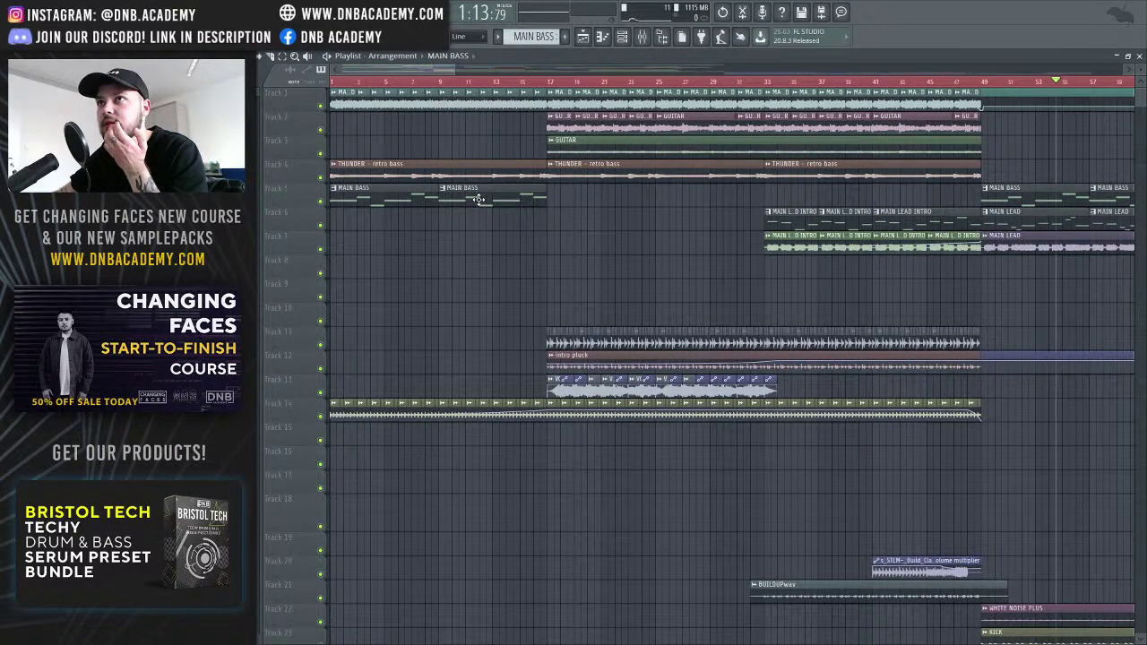
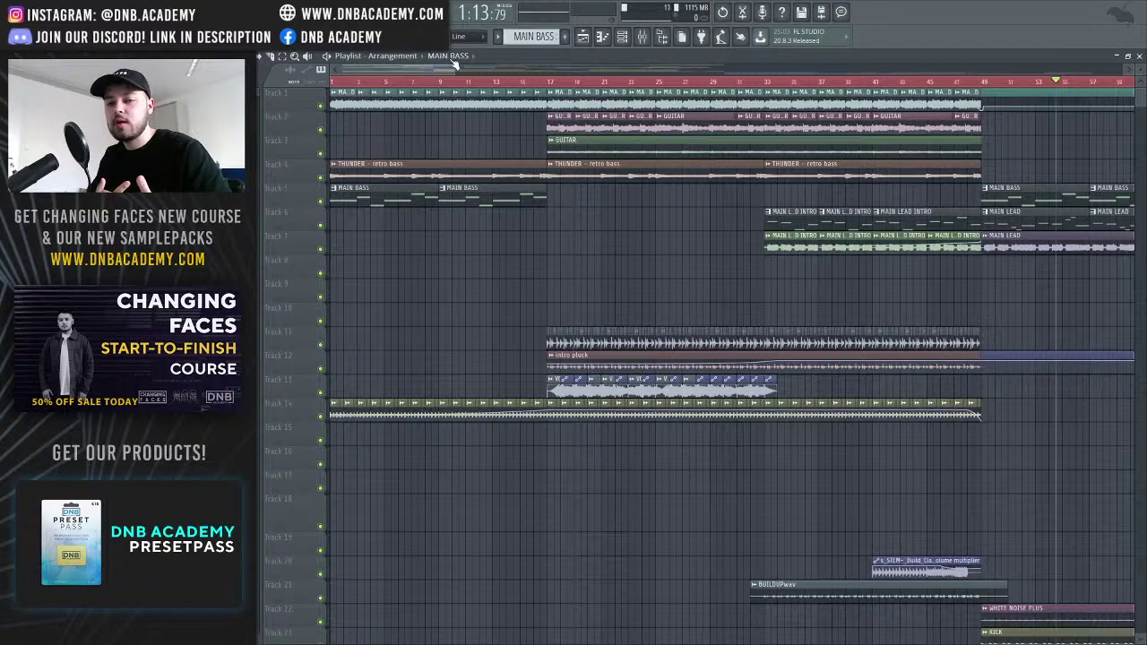
{"action": "scroll", "coordinate": [455, 67], "scroll_direction": "down", "scroll_amount": 5}
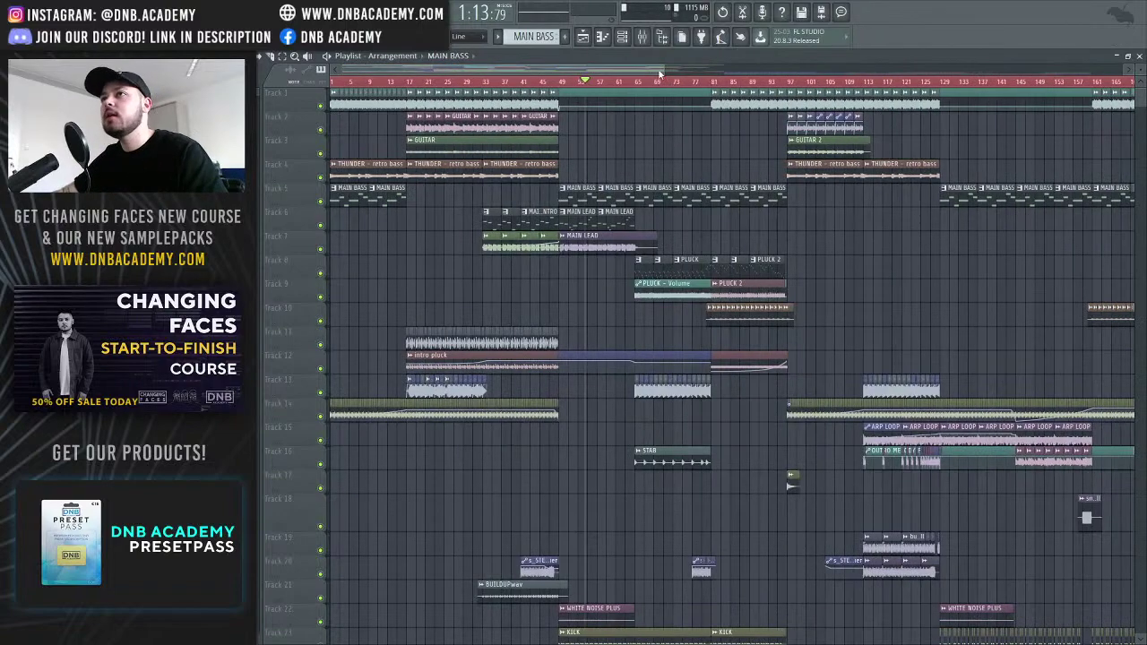
{"action": "left_click_drag", "start_coordinate": [1140, 75], "coordinate": [1140, 68]}
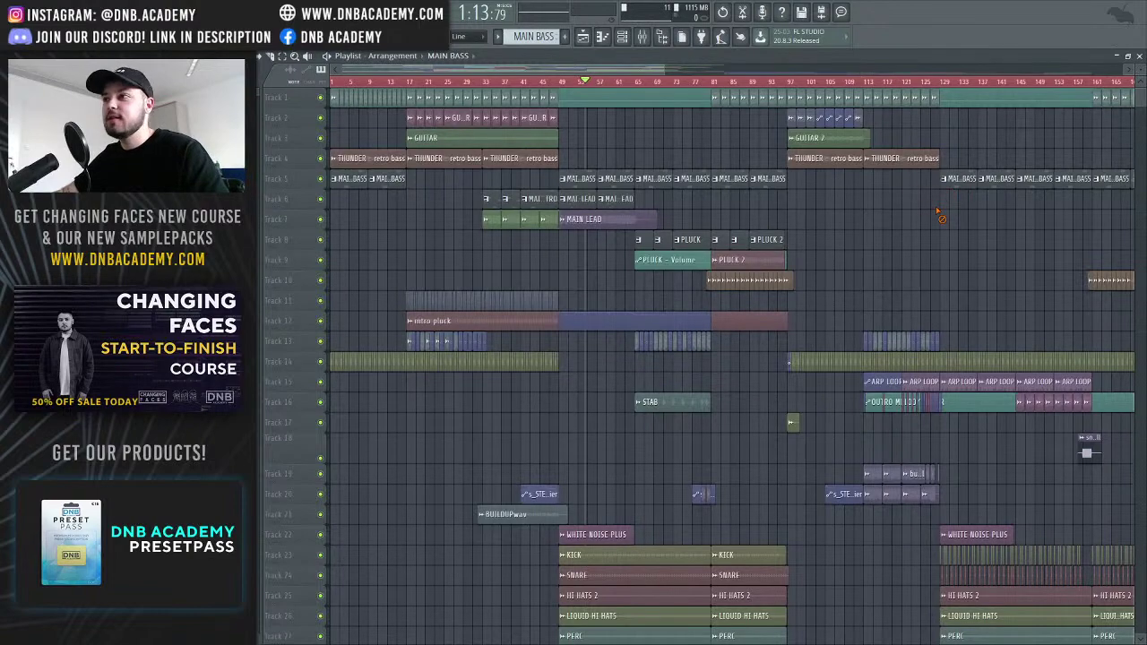
{"action": "left_click_drag", "start_coordinate": [1140, 69], "coordinate": [1140, 76]}
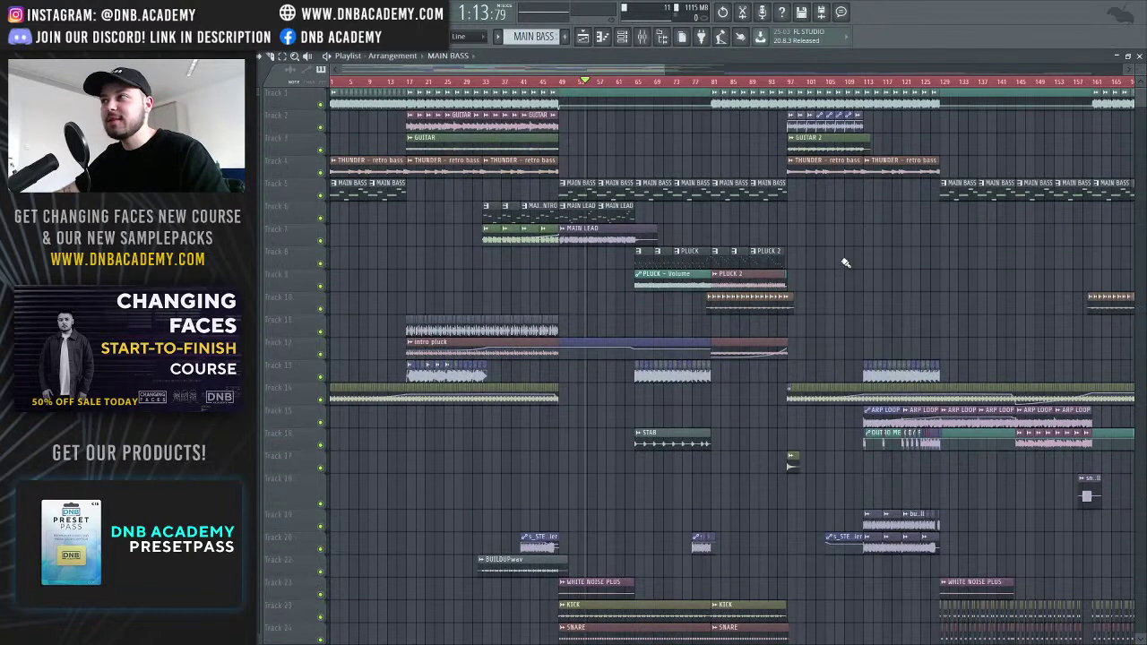